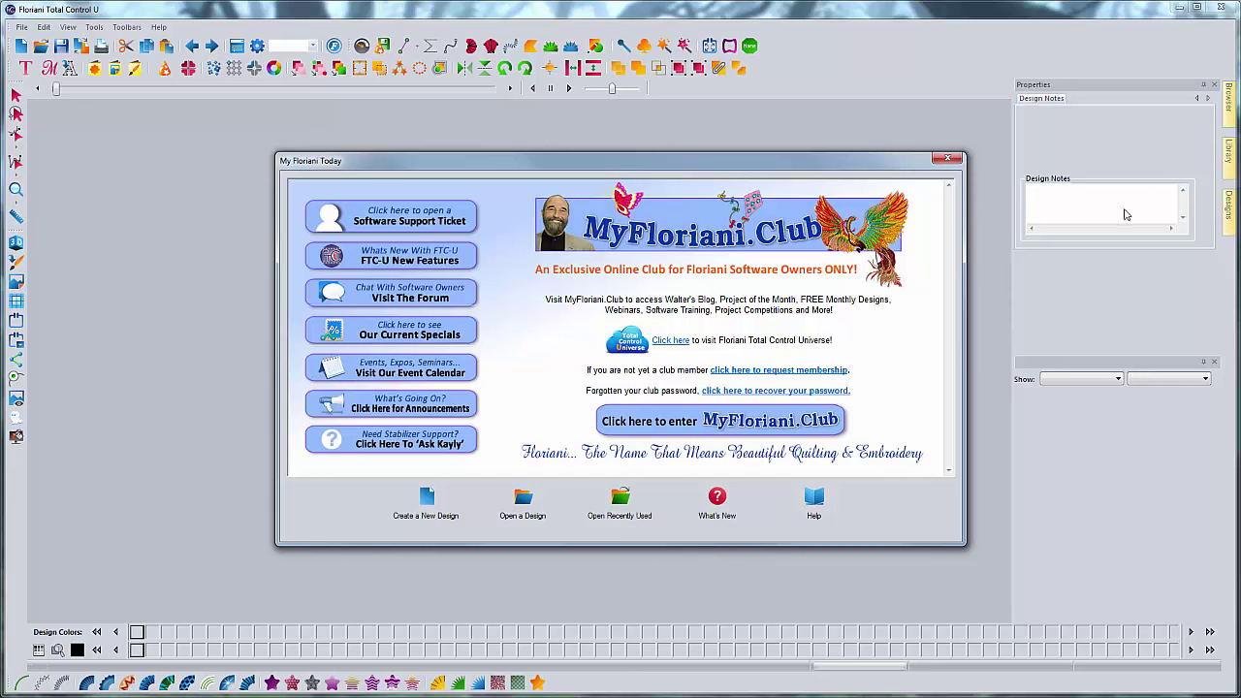
Step: Create a new design and load the wolfhead image from the Digitizing Images folder as its backdrop
left_click(447, 515)
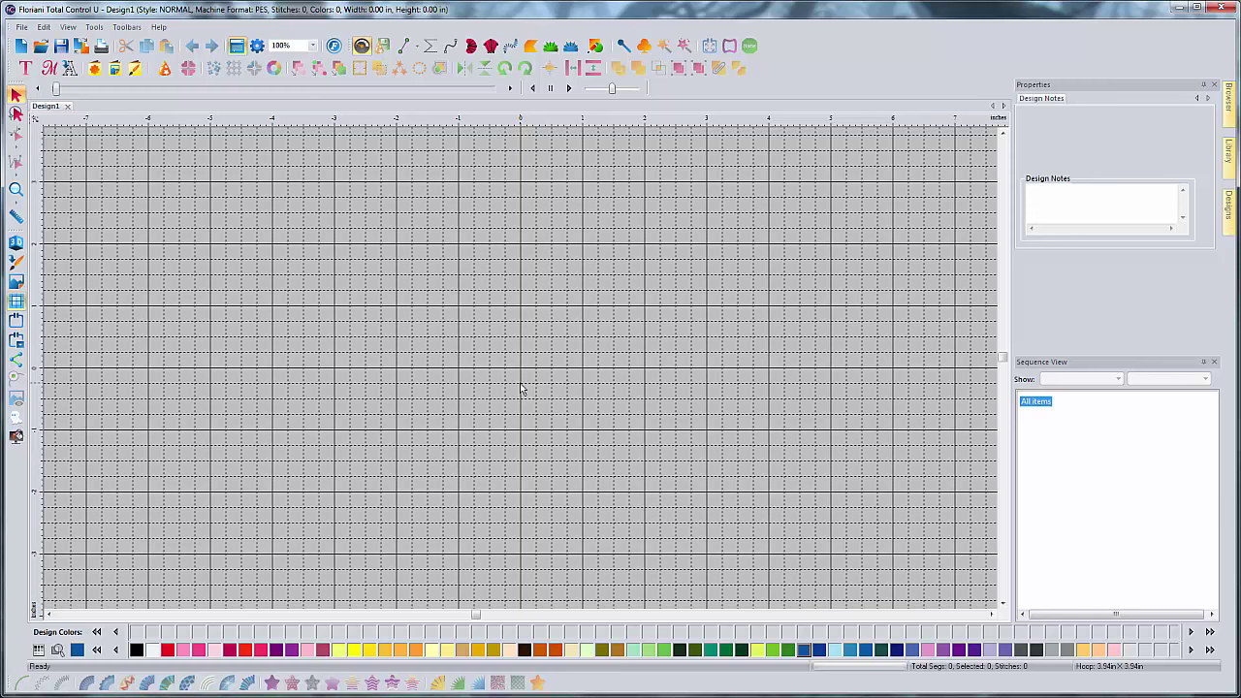
left_click(15, 281)
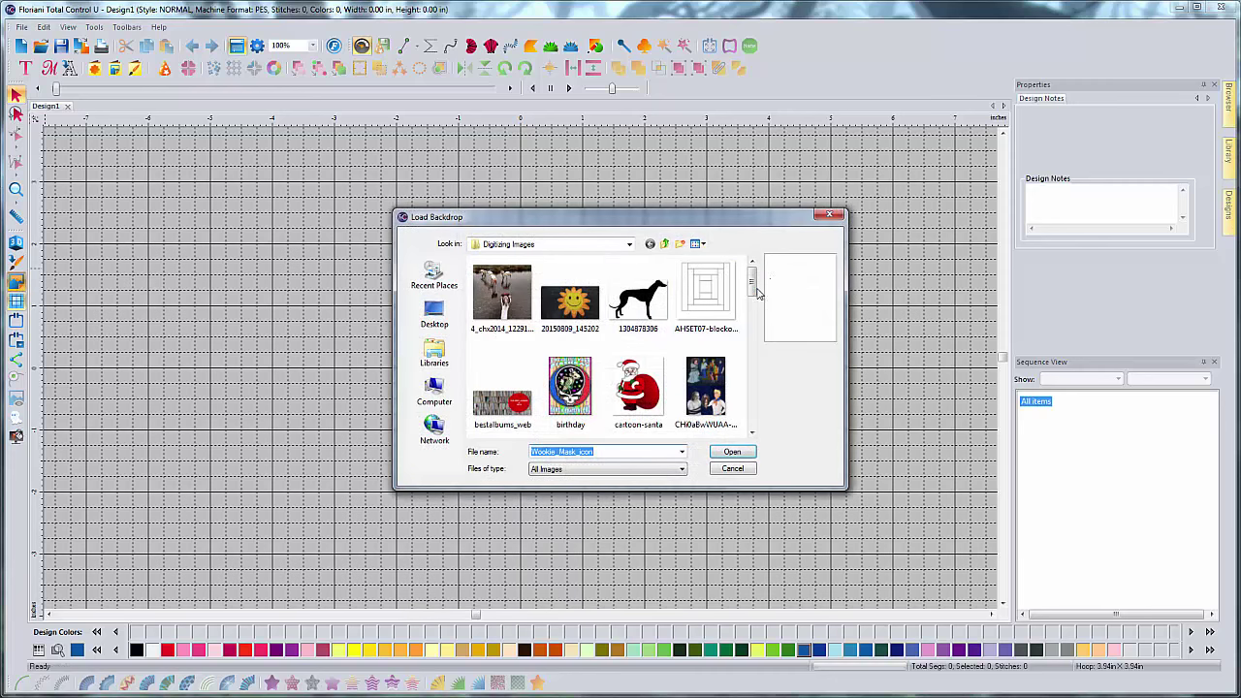
left_click_drag(752, 277, 745, 415)
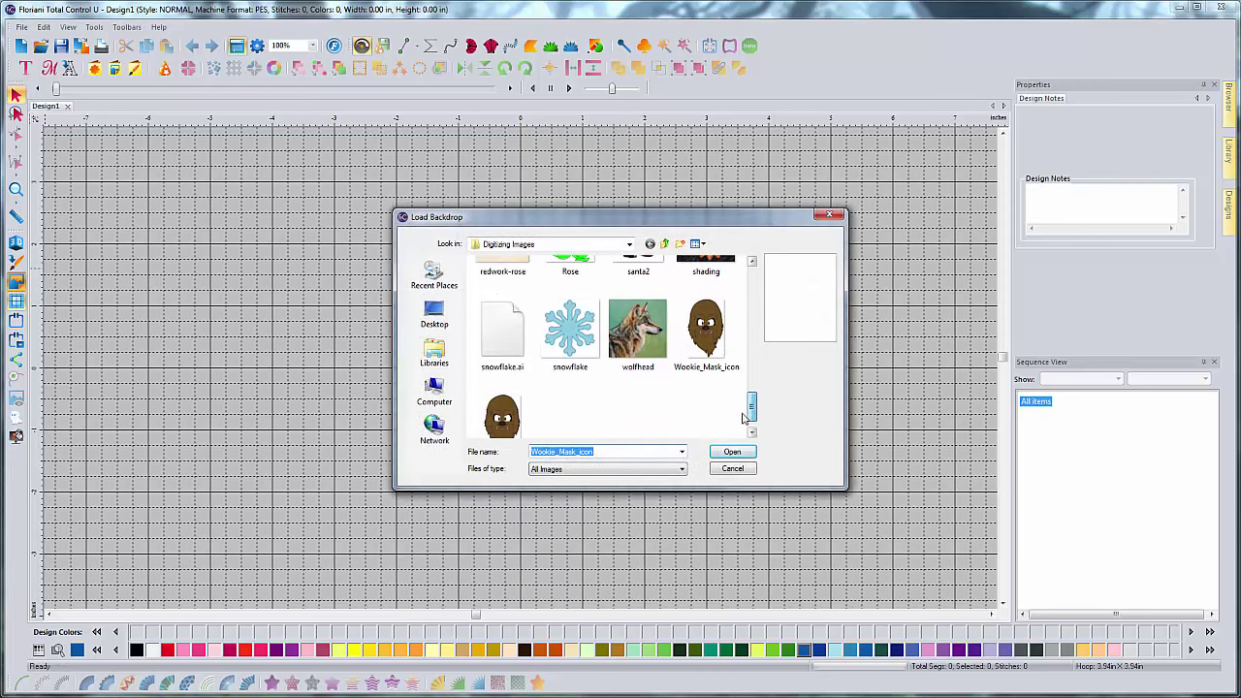
left_click(642, 352)
left_click(729, 452)
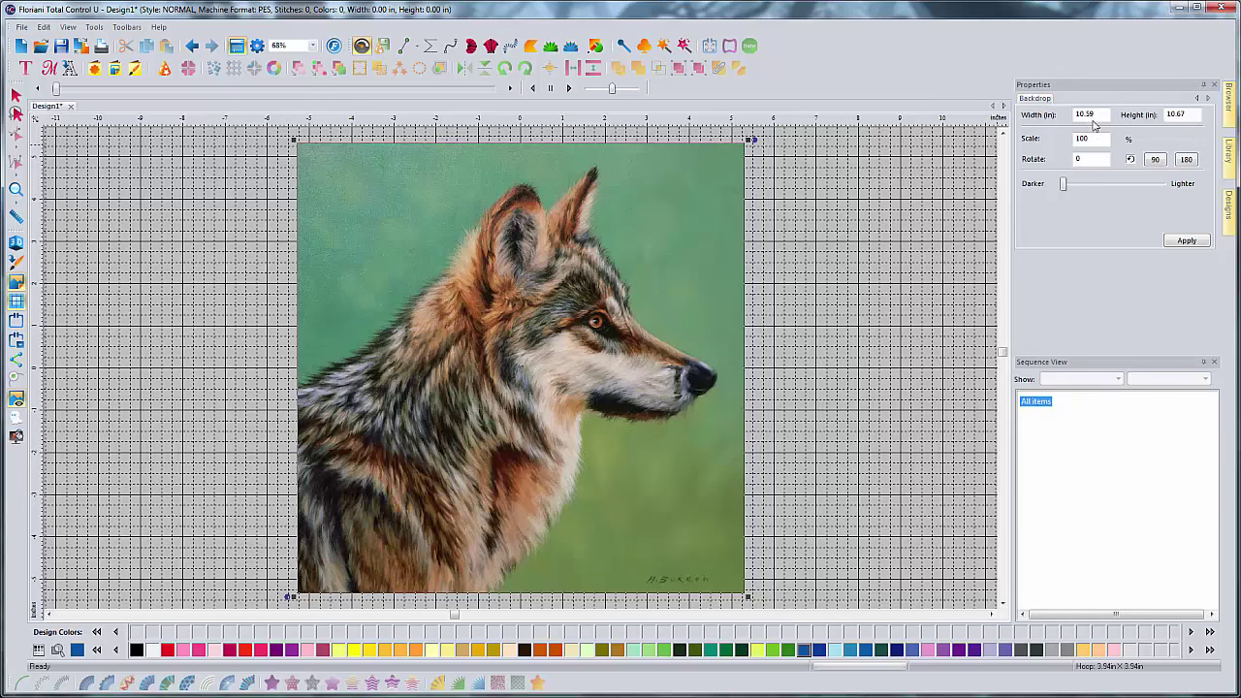
Step: Resize the wolf backdrop to a width of 3.5 in
double_click(1092, 114)
type("3.5")
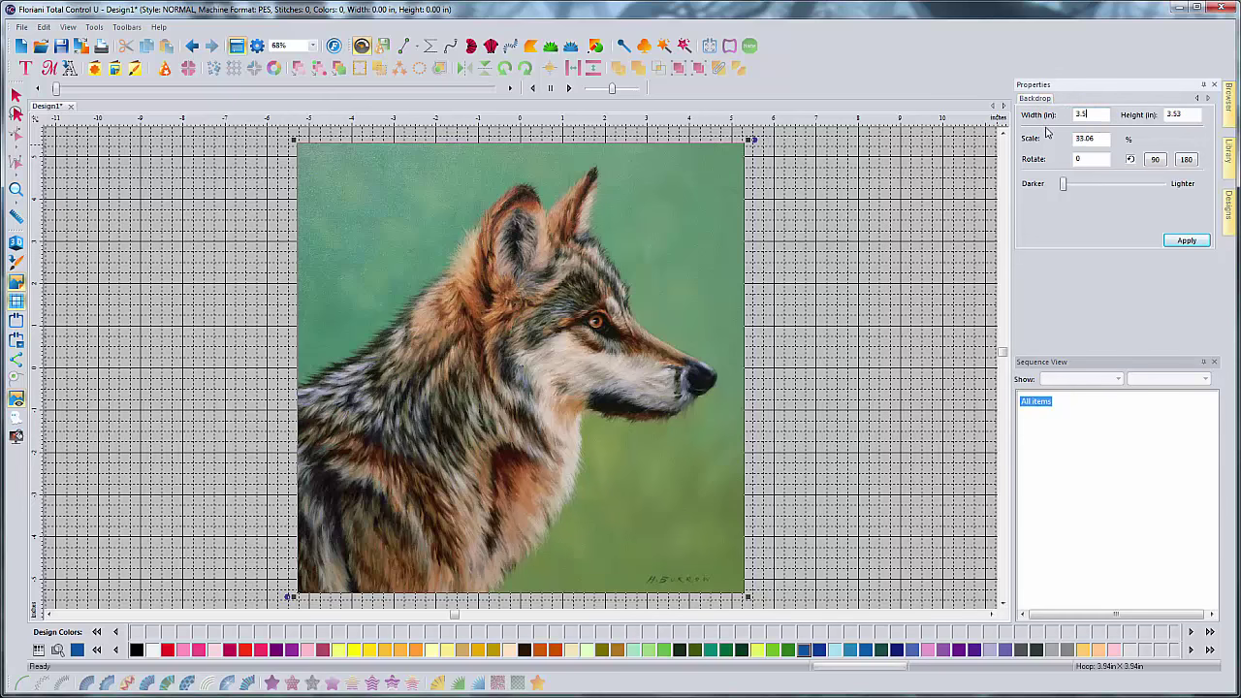
left_click(1186, 243)
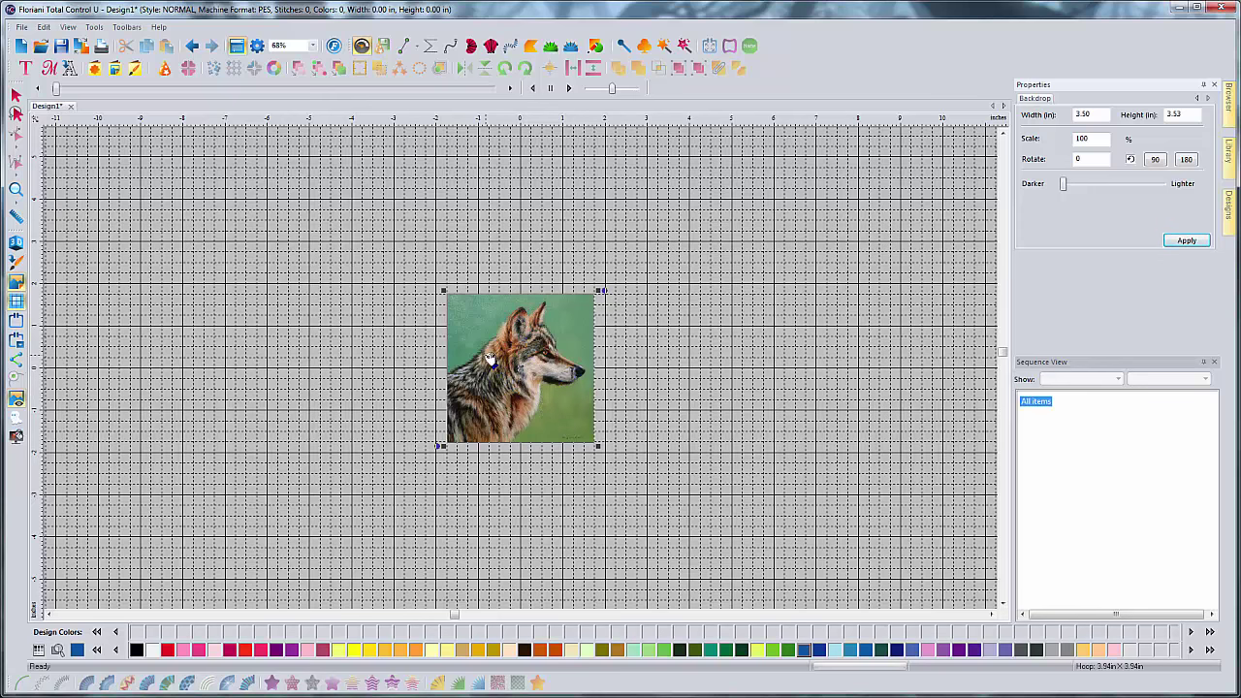
Step: Trace the whole wolf's silhouette as closed artwork about 3.24 in wide and high, and convert it to a run stitch
scroll(489, 362, "up", 2)
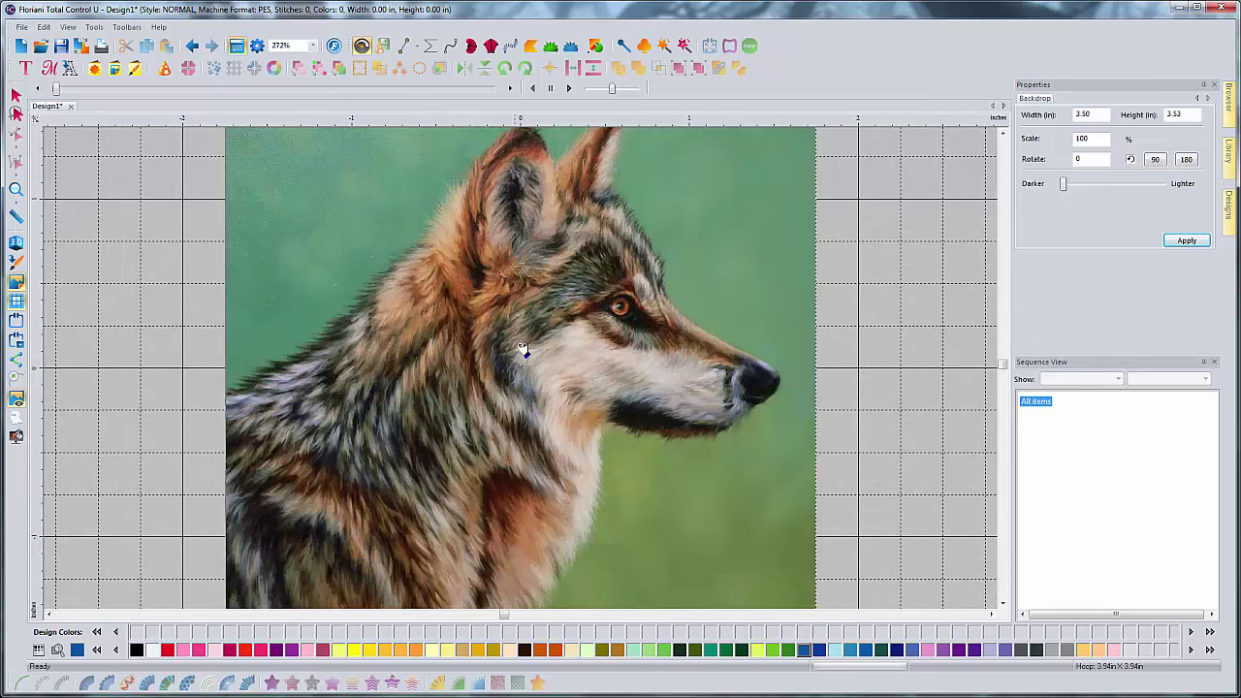
scroll(490, 361, "down", 1)
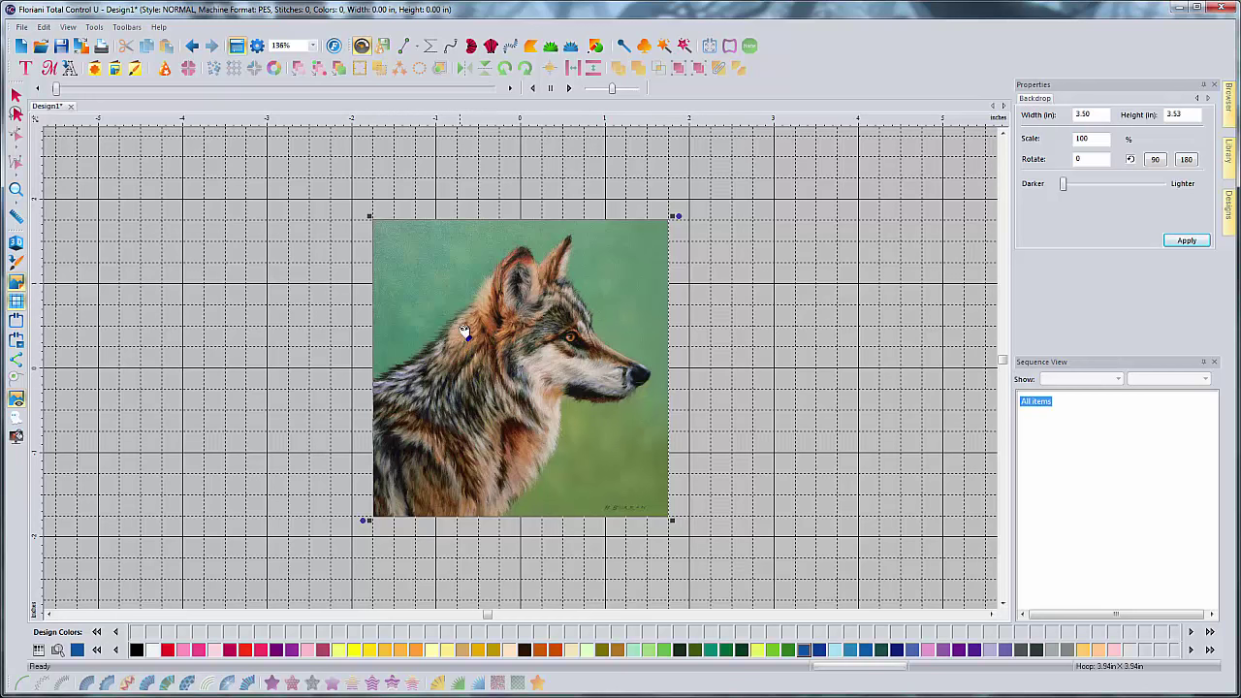
left_click(406, 46)
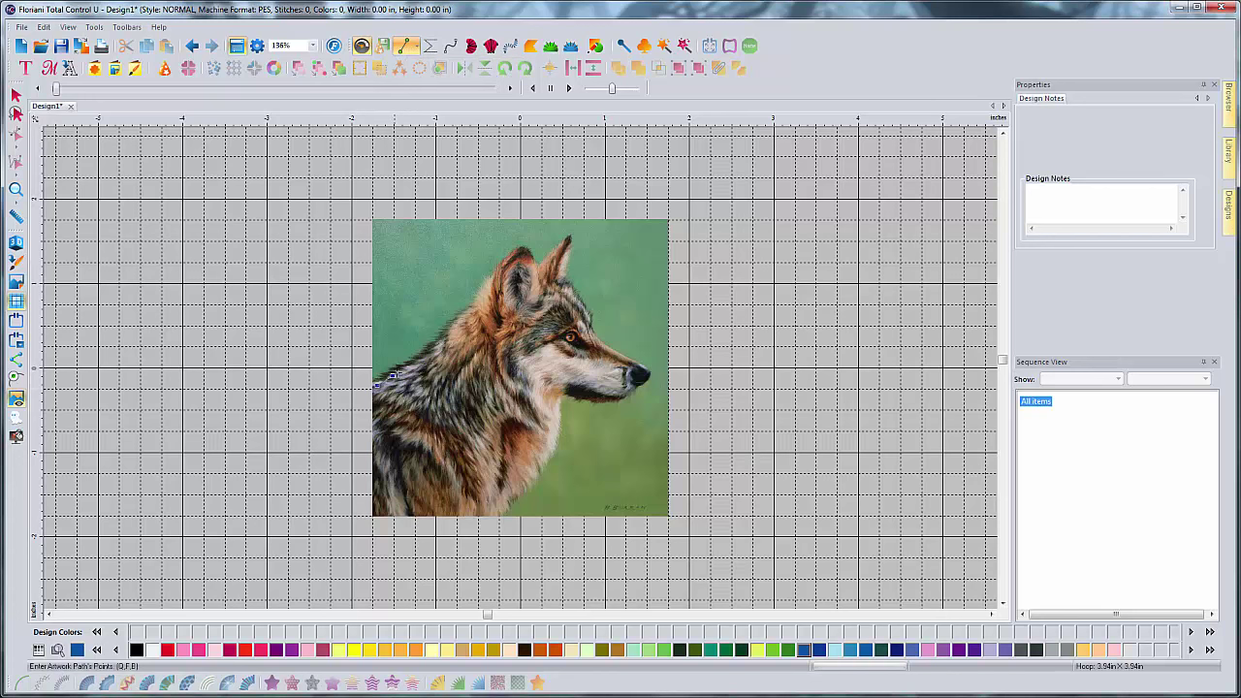
left_click(441, 335)
left_click(484, 306)
left_click(499, 265)
left_click(531, 259)
left_click(536, 274)
left_click(566, 265)
left_click(560, 279)
left_click(563, 287)
left_click(576, 293)
left_click(585, 320)
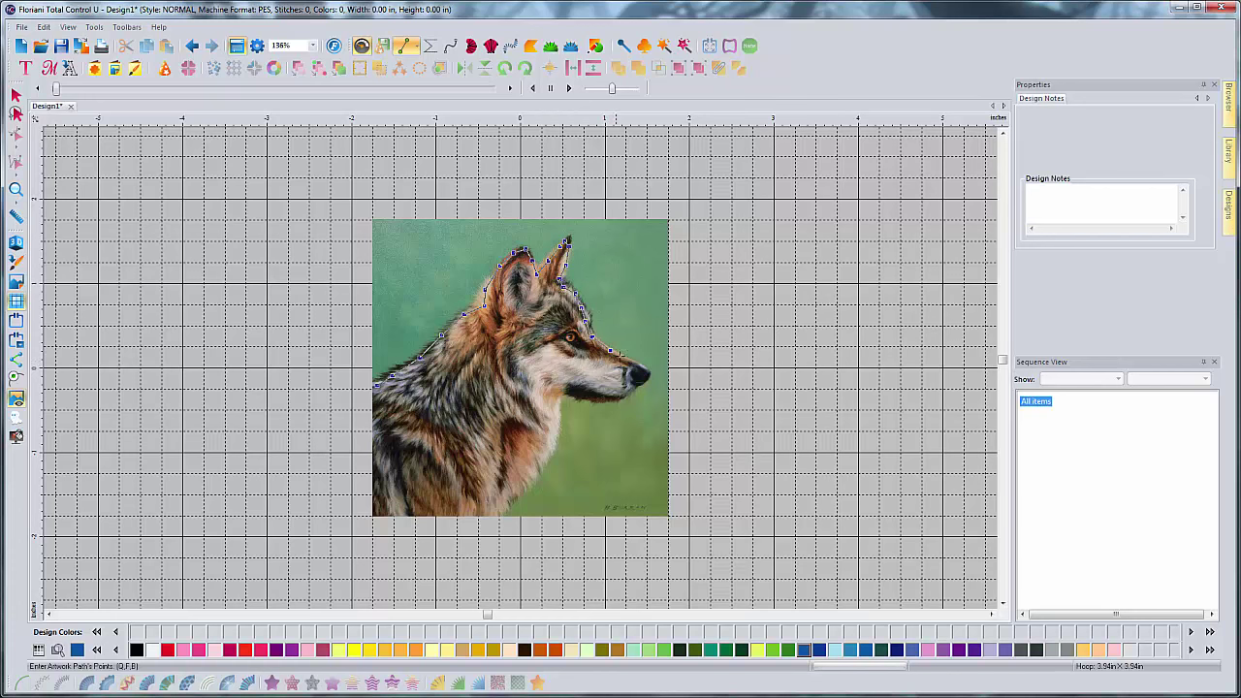
left_click(638, 365)
left_click(554, 422)
left_click(543, 453)
left_click(526, 479)
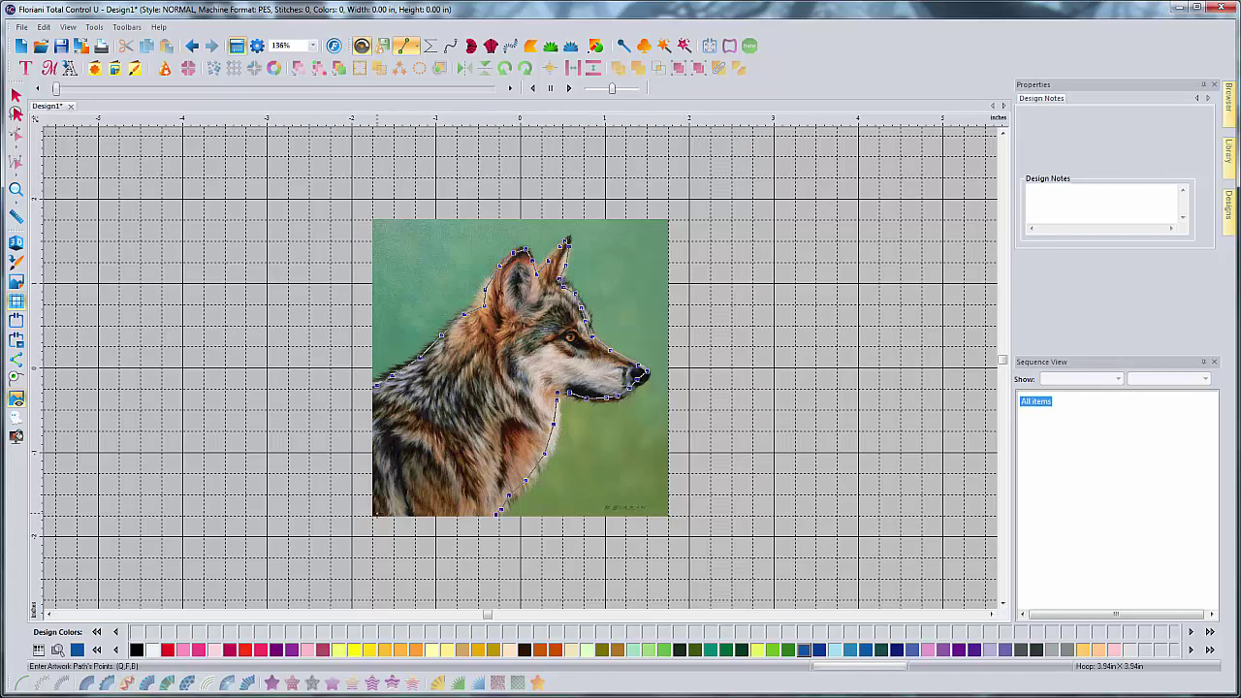
left_click(374, 515)
left_click(376, 387)
key("Return")
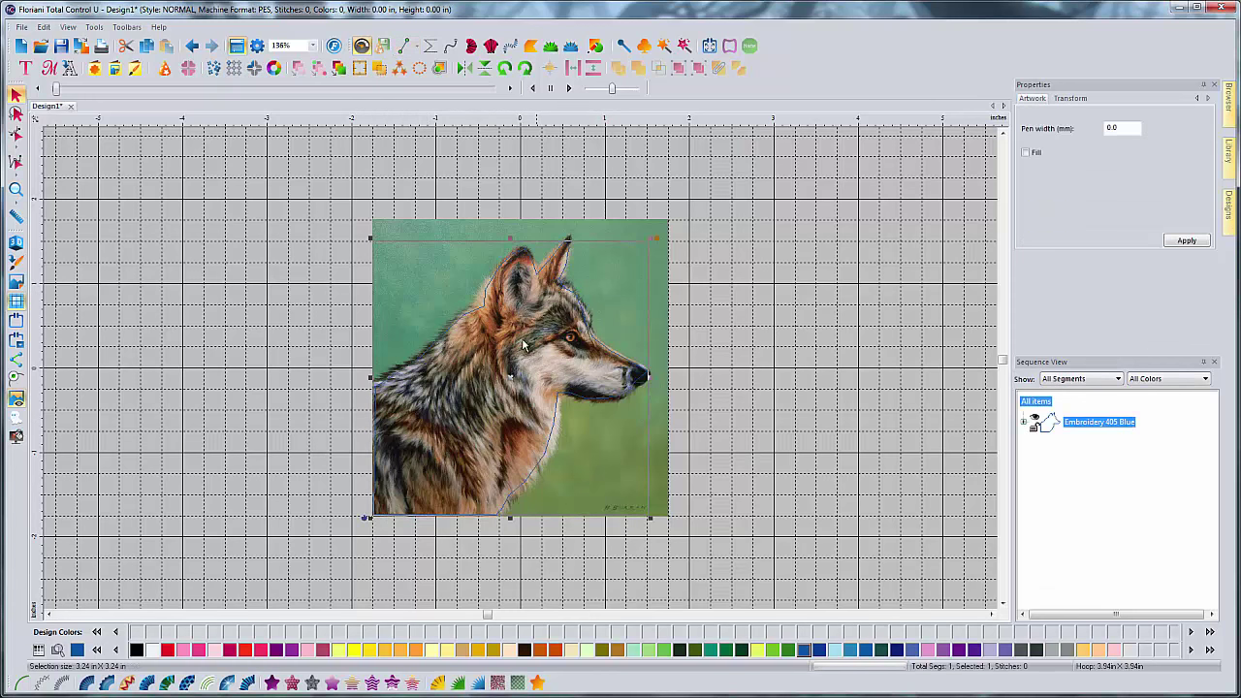
left_click(21, 683)
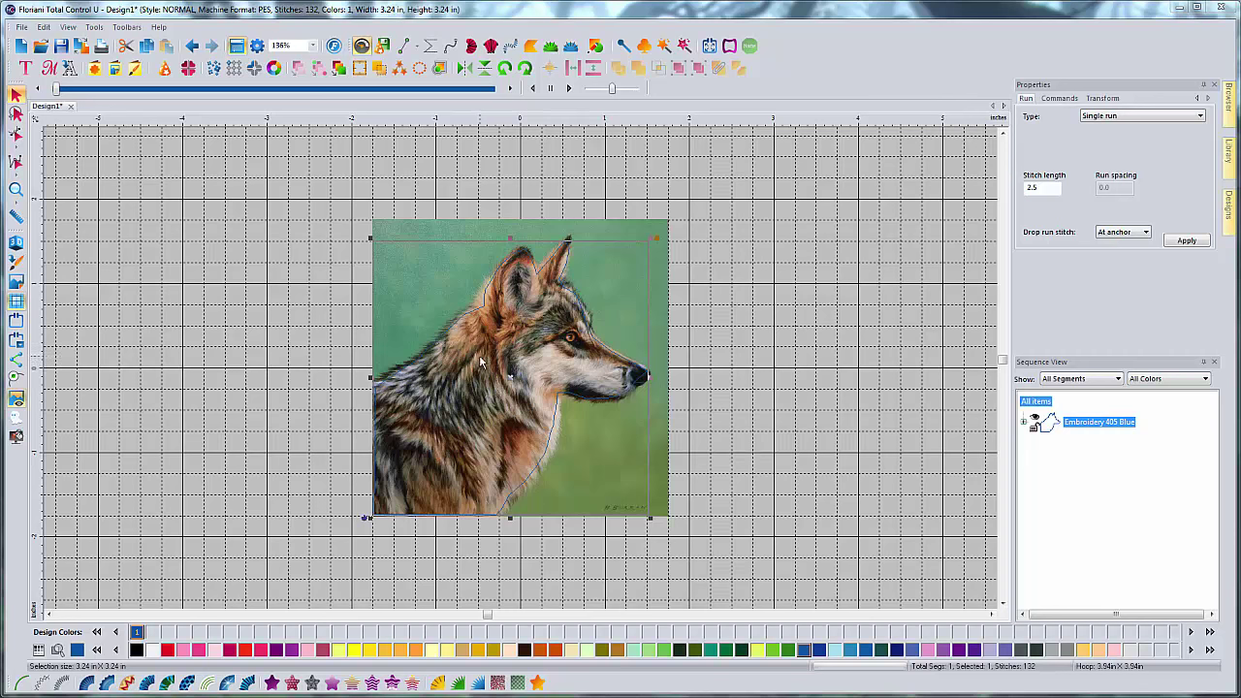
left_click(309, 338)
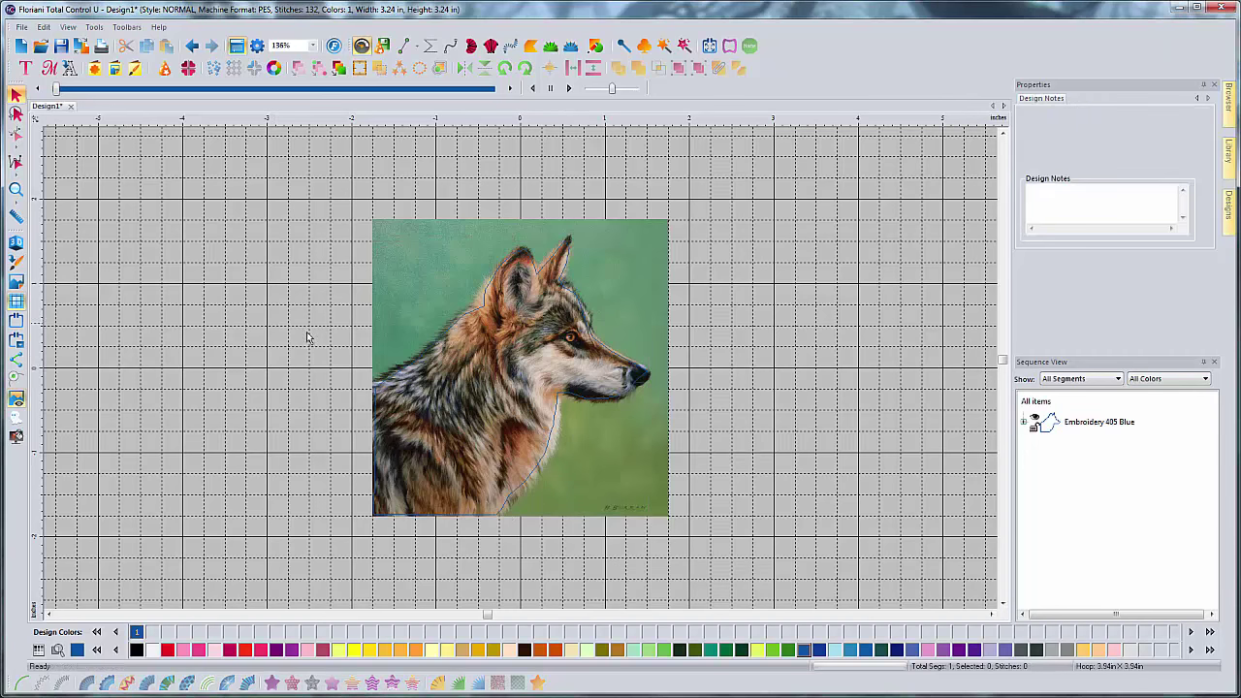
Step: Trace the wolf's body as closed artwork about 2.23 x 2.86 in, following the back, behind the ear, under the cheek, chest and image bottom
scroll(398, 362, "up", 1)
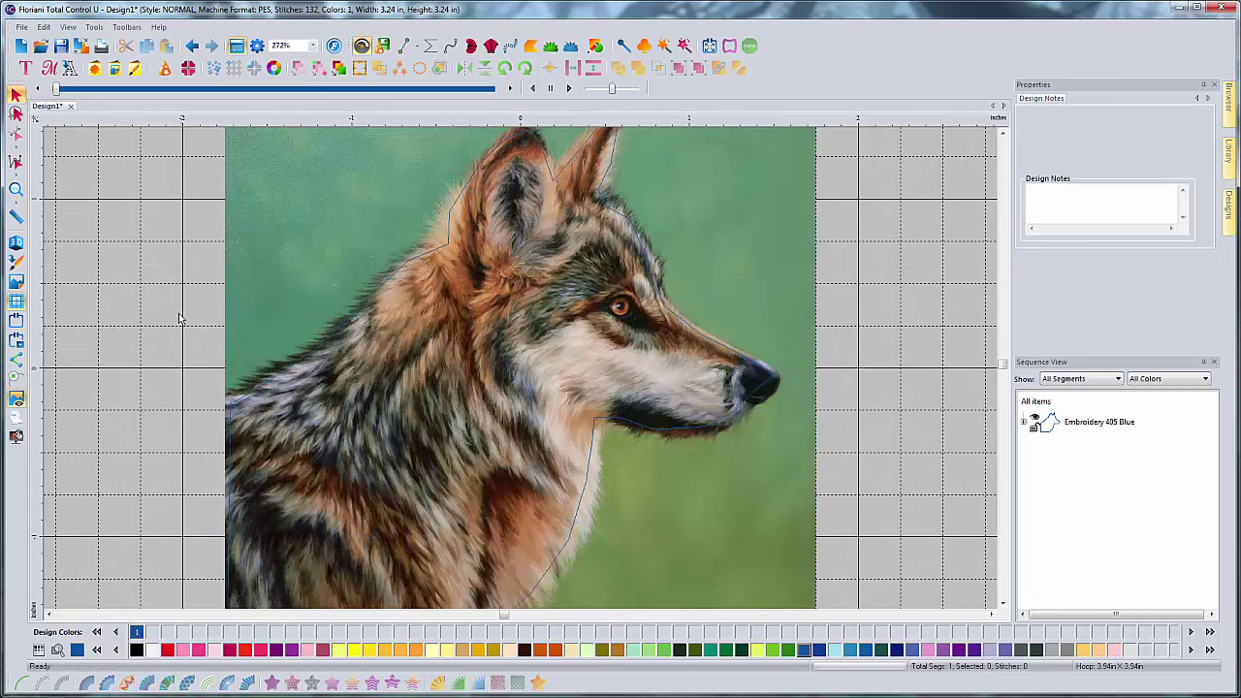
left_click(400, 48)
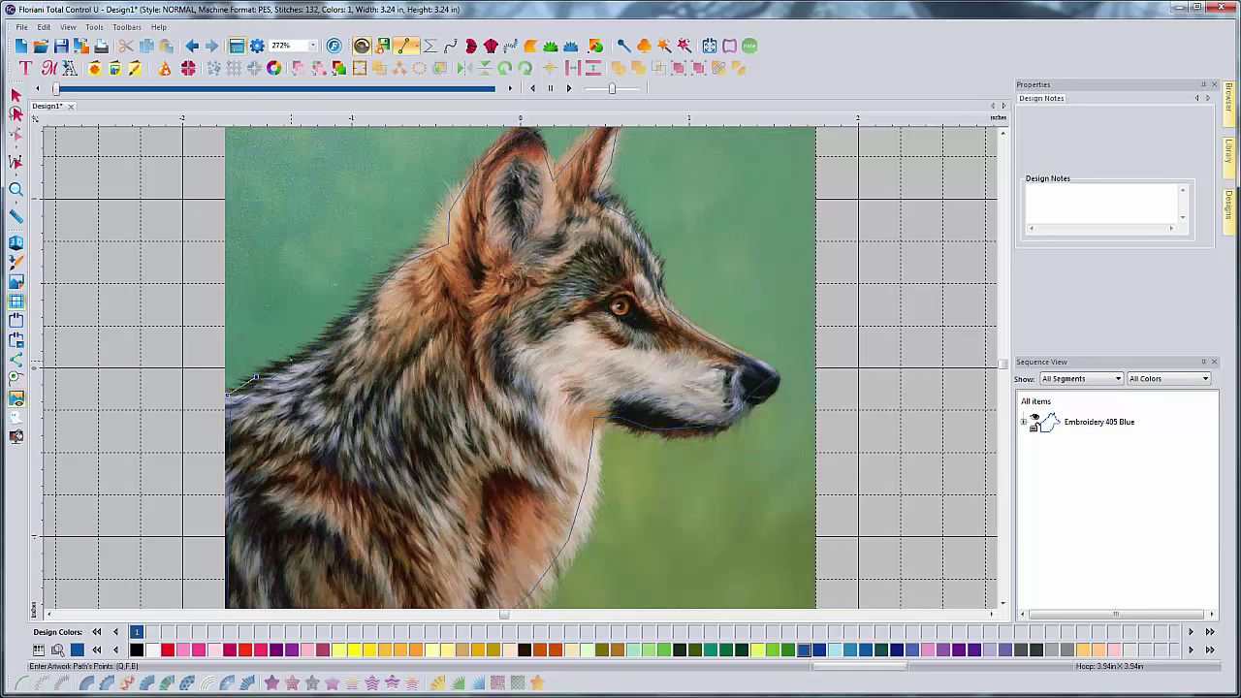
left_click(291, 360)
left_click(326, 333)
left_click(353, 307)
left_click(442, 210)
left_click(464, 218)
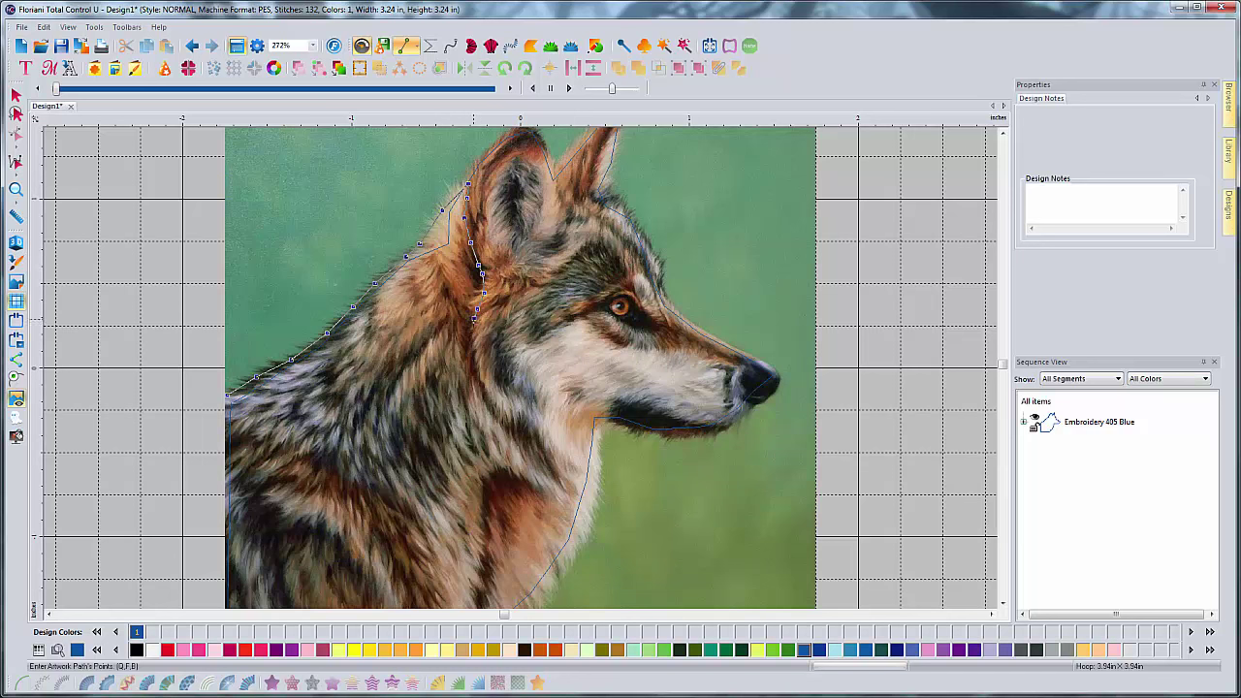
left_click(484, 362)
left_click(497, 378)
left_click(542, 401)
left_click(574, 413)
left_click(598, 434)
left_click(592, 482)
left_click(574, 539)
left_click(549, 581)
scroll(549, 572, "down", 3)
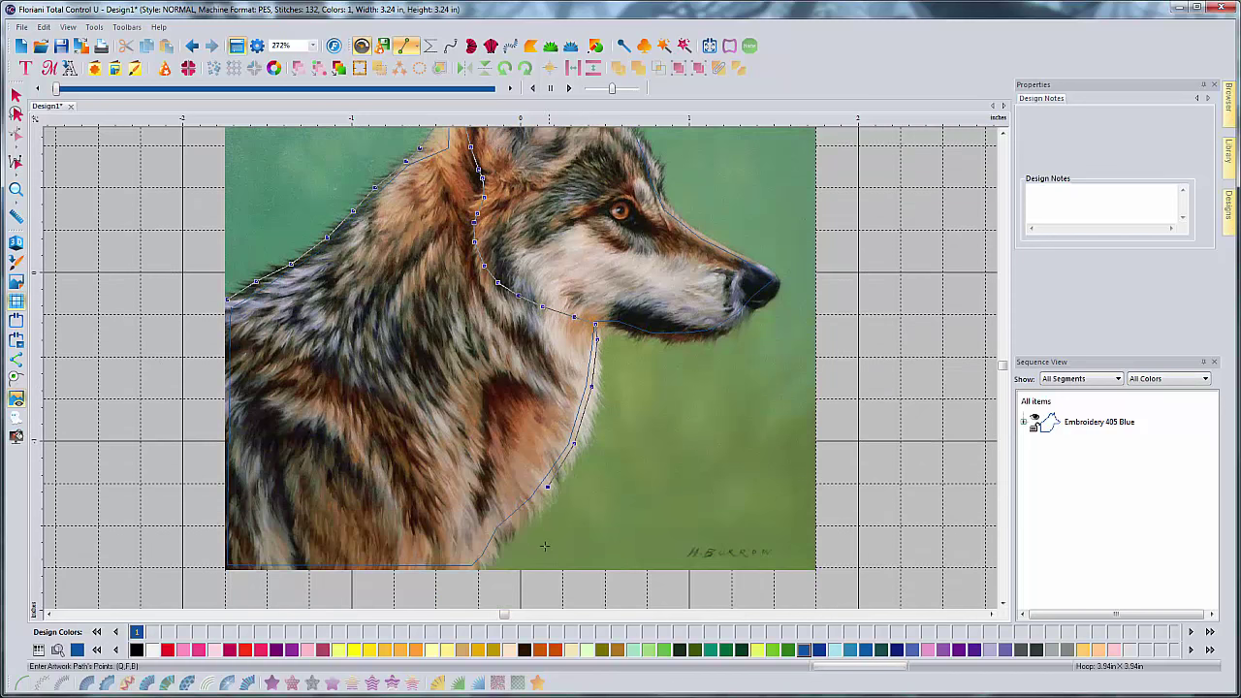
scroll(550, 485, "left", 2)
left_click(615, 470)
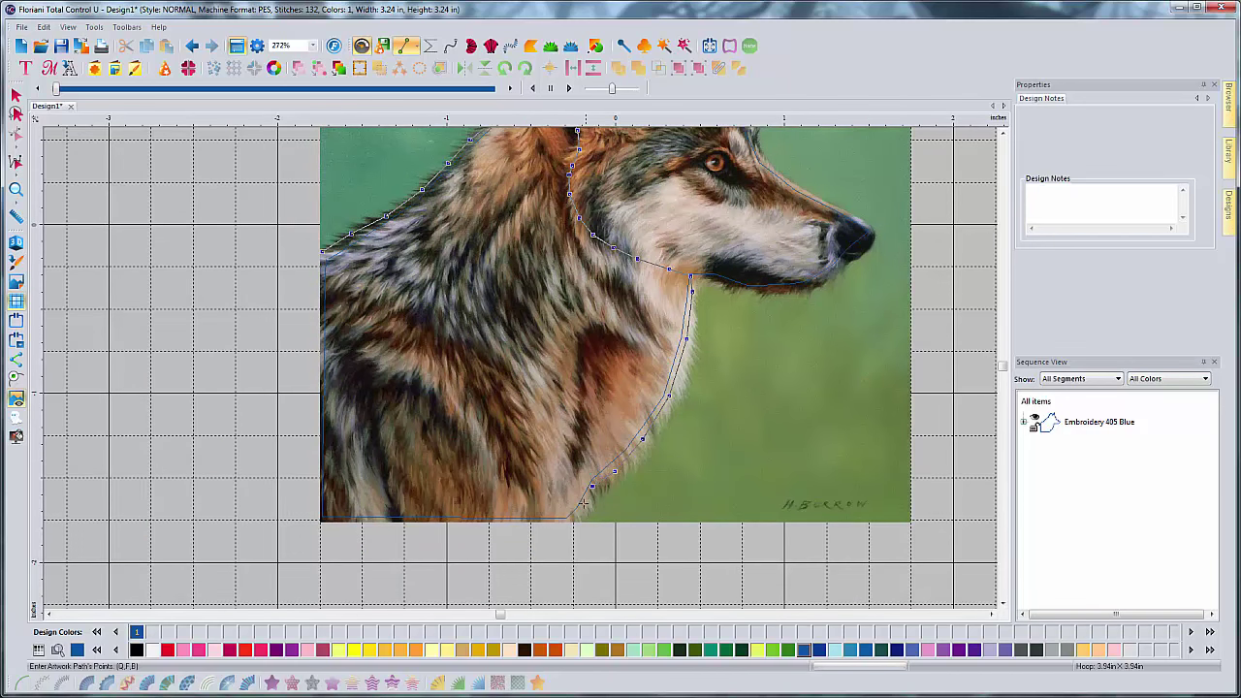
left_click(576, 518)
left_click(488, 523)
left_click(321, 523)
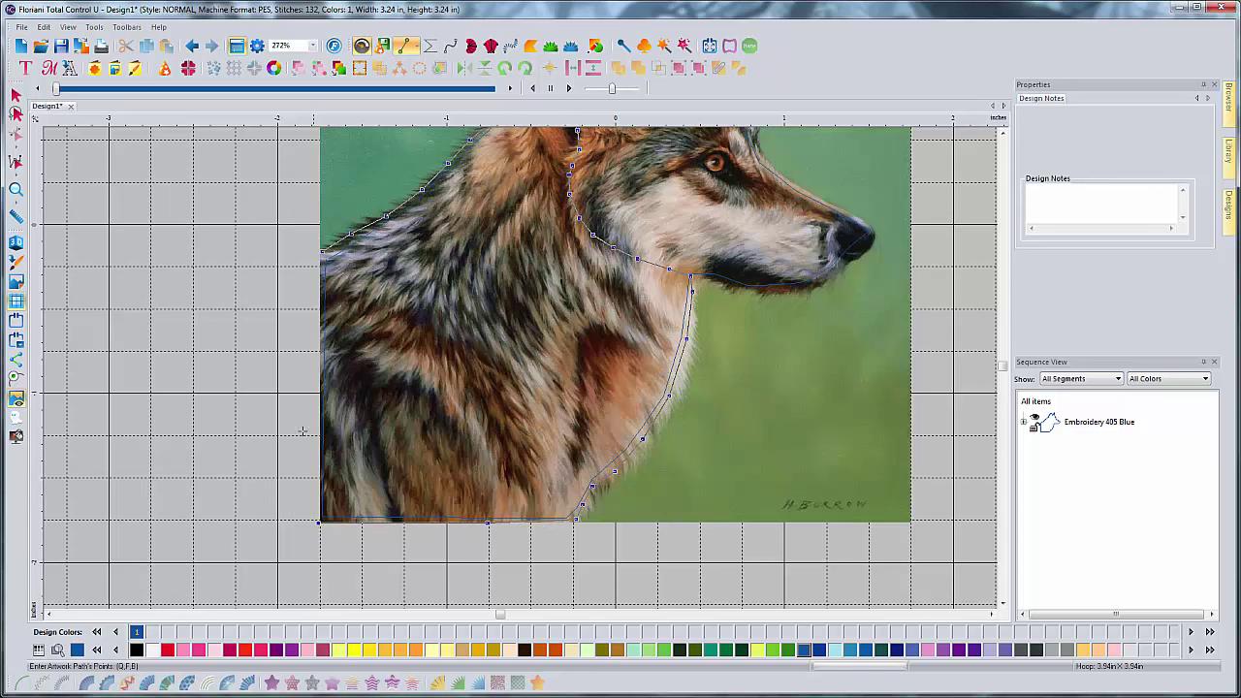
left_click(318, 254)
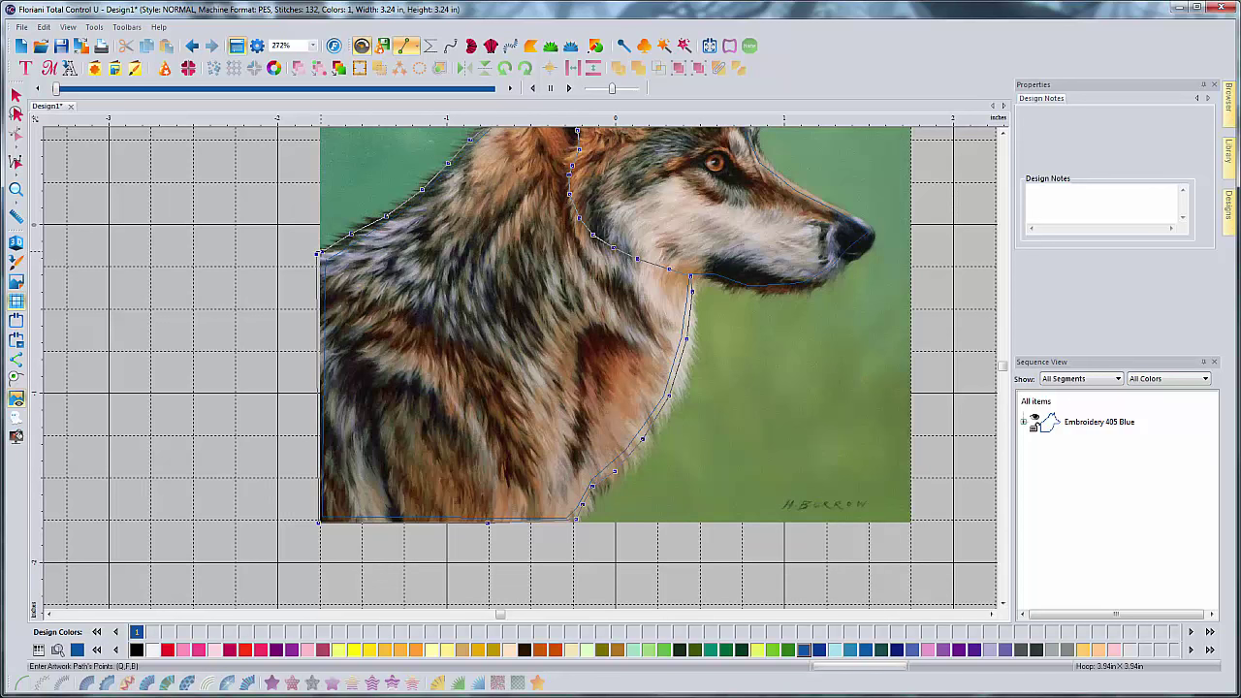
left_click(20, 379)
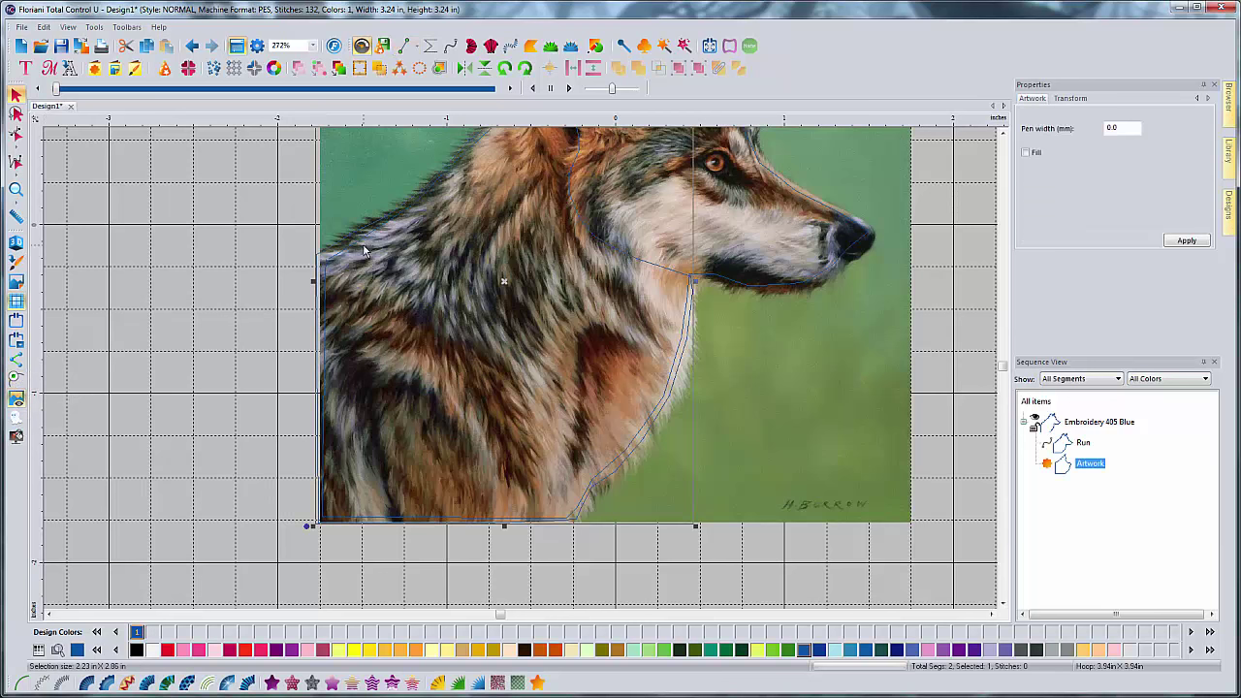
Step: Convert the body artwork to a fill and angle its stitches diagonally, from the neck edge below the ear down to the lower back edge
scroll(1004, 143, "up", 3)
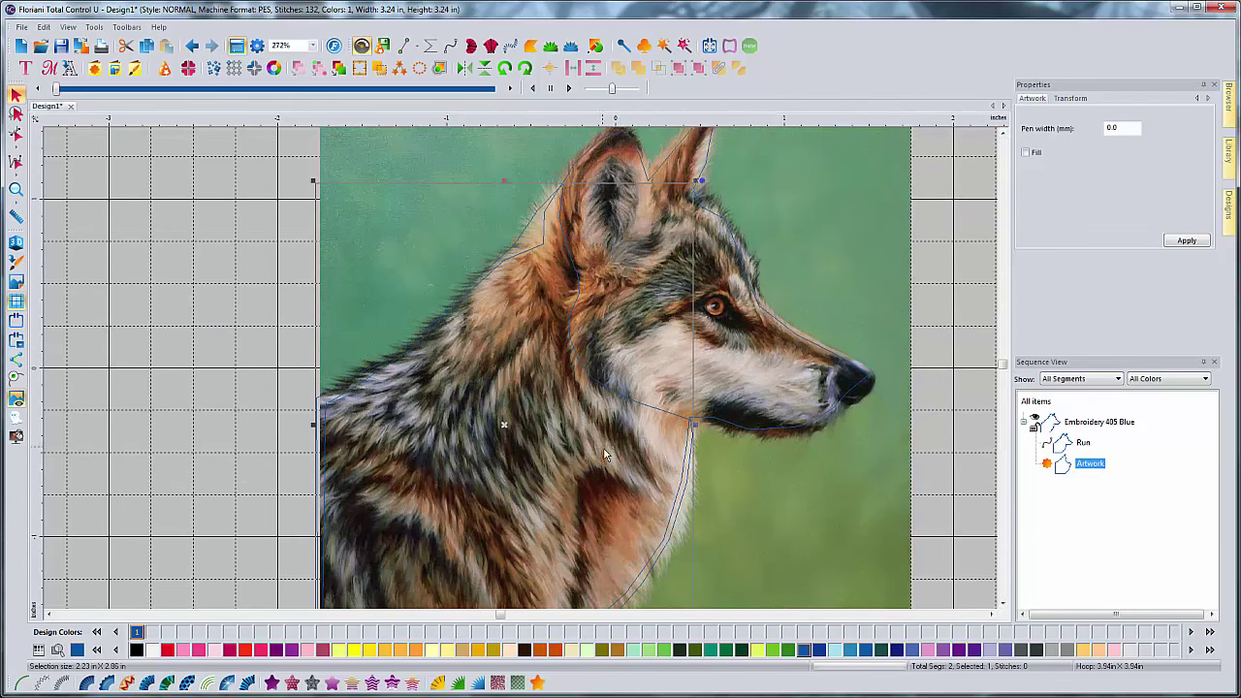
left_click(273, 683)
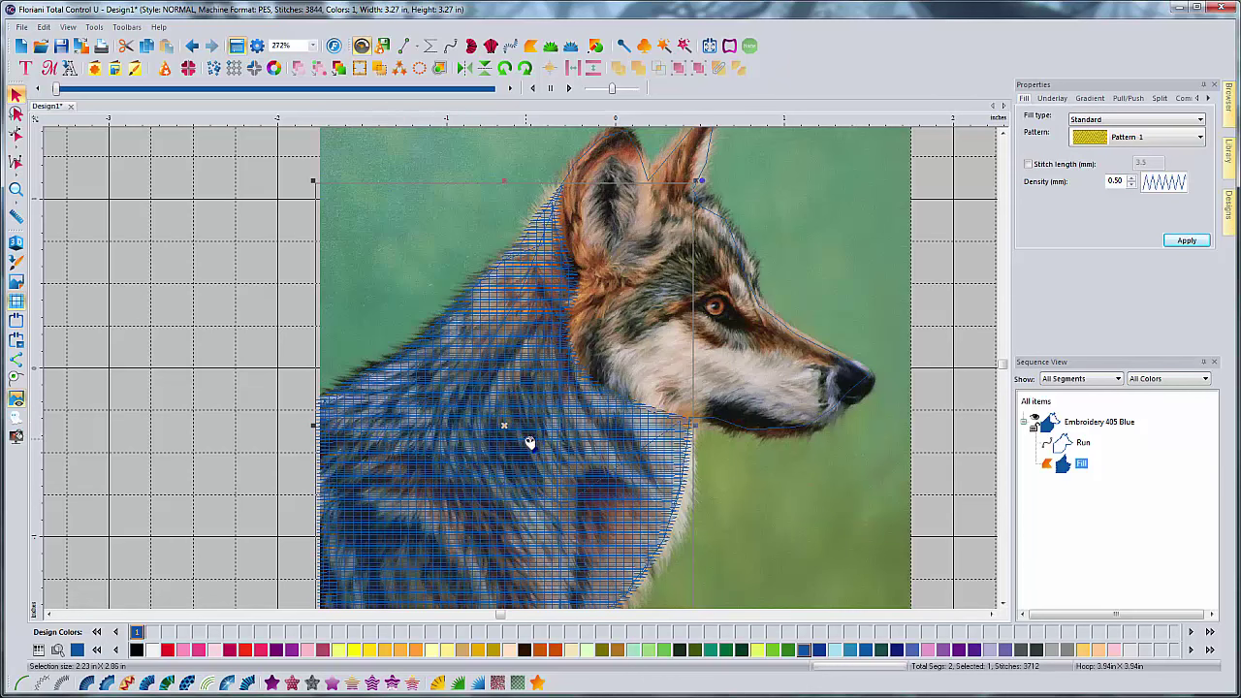
left_click(15, 136)
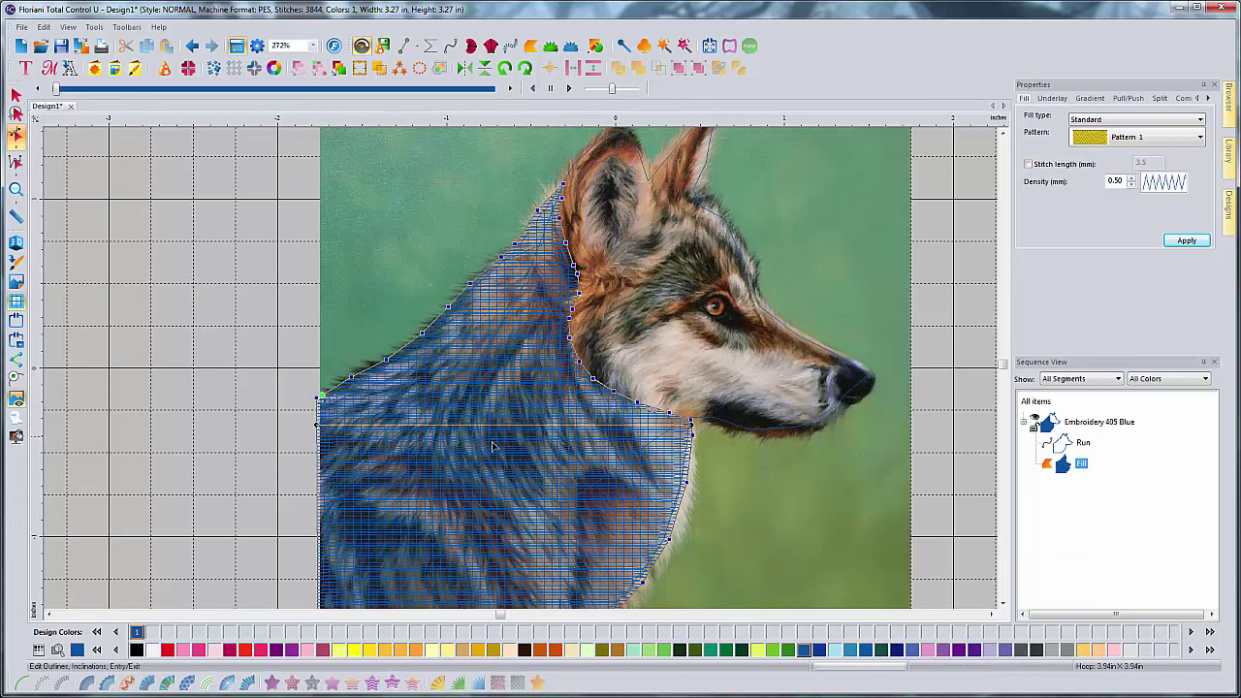
left_click_drag(692, 426, 579, 362)
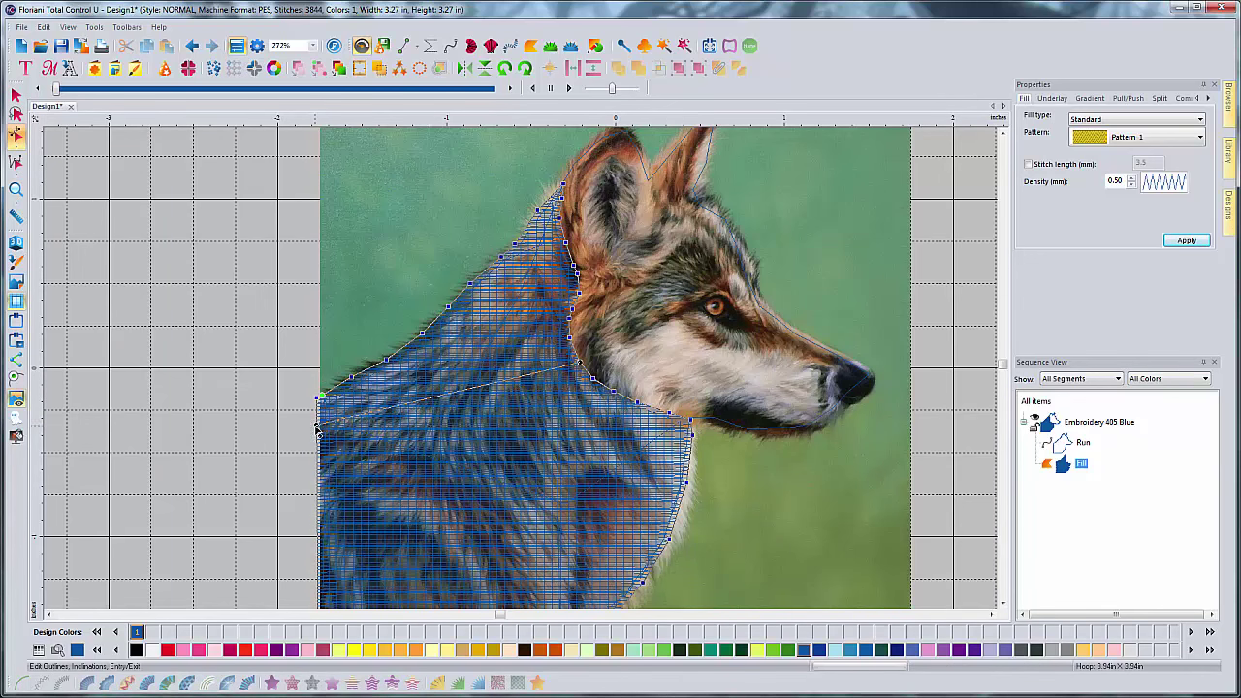
left_click_drag(316, 424, 347, 560)
left_click(320, 565)
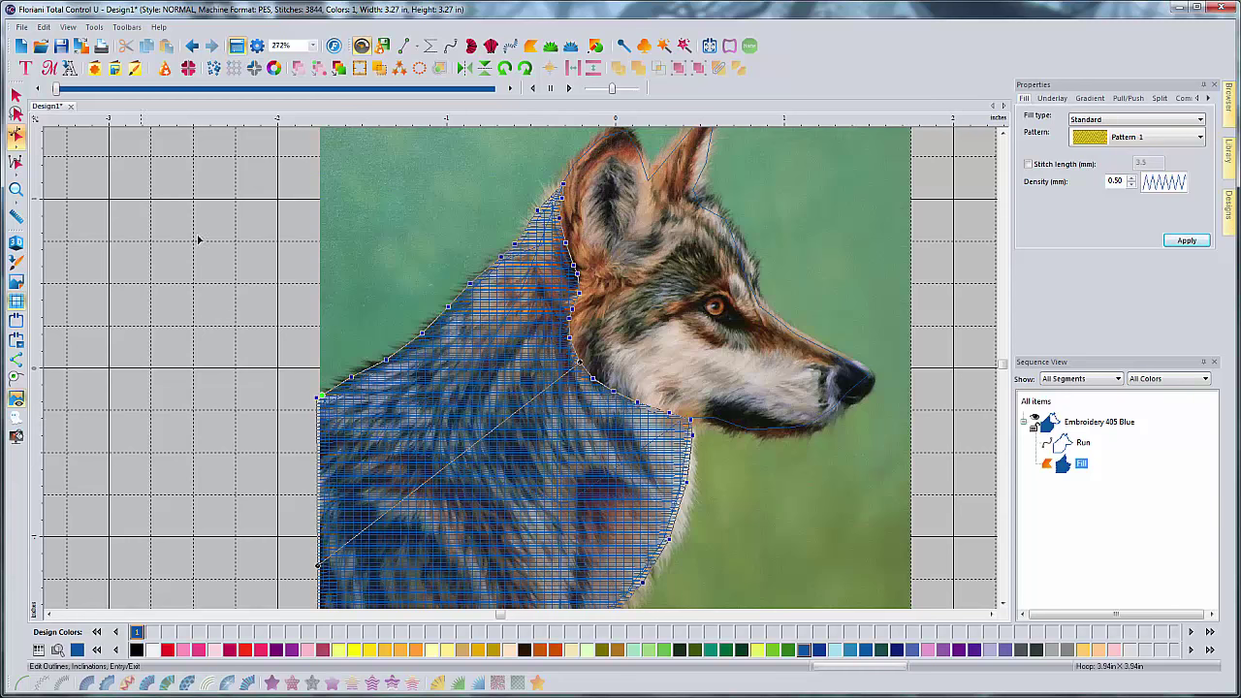
key("Return")
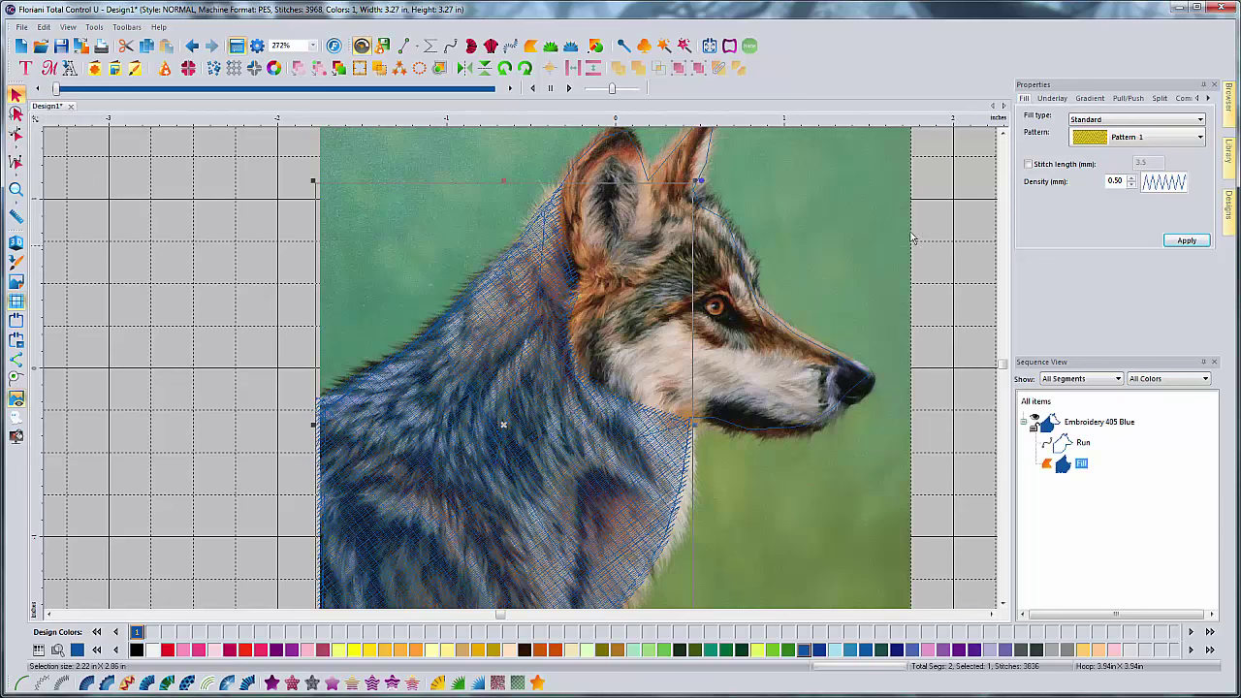
Step: Replace the body fill's Perpendicular underlay with a Parallel underlay
left_click(1055, 99)
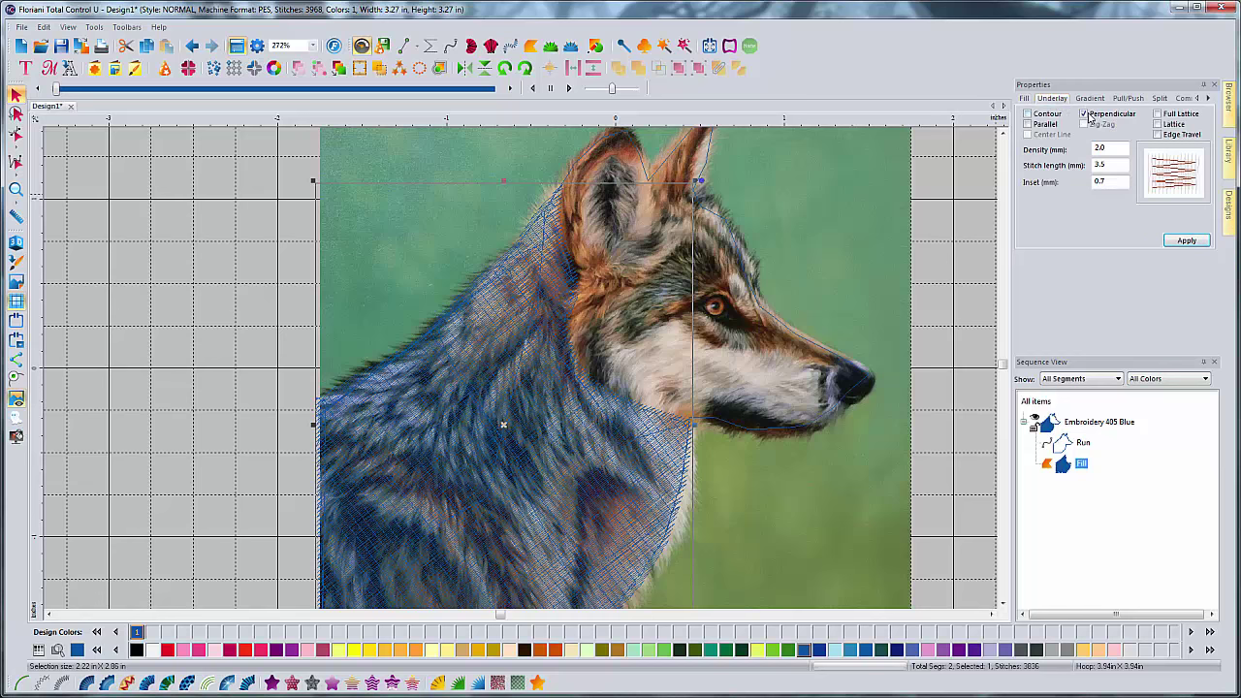
left_click(1086, 114)
left_click(1028, 124)
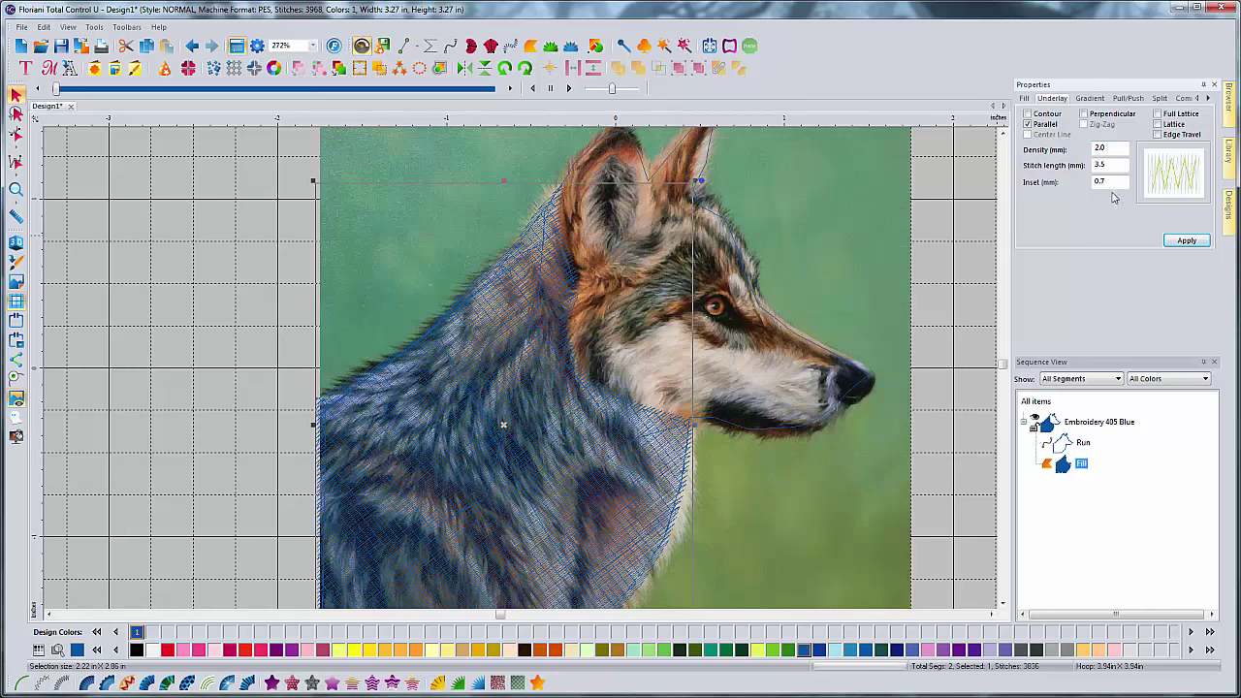
left_click(1170, 245)
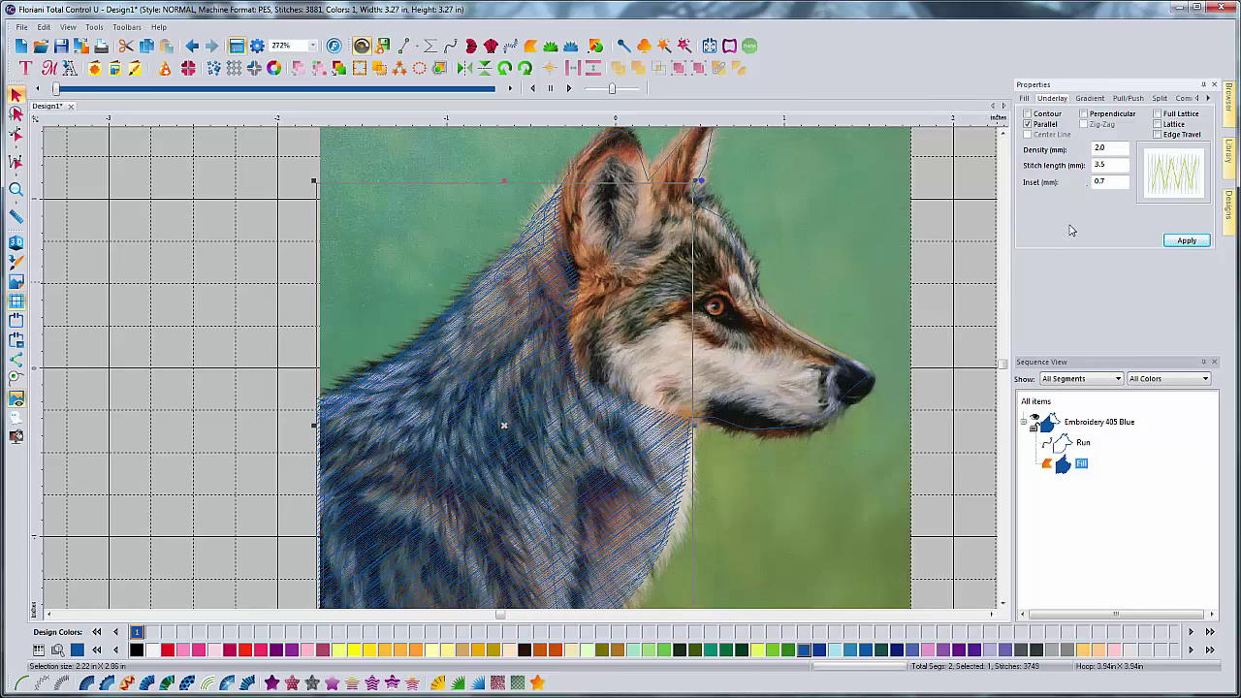
Step: Give the body fill the Random pattern, its stitch length option enabled and 0.80 mm density, and preview it in 3D
left_click(1024, 98)
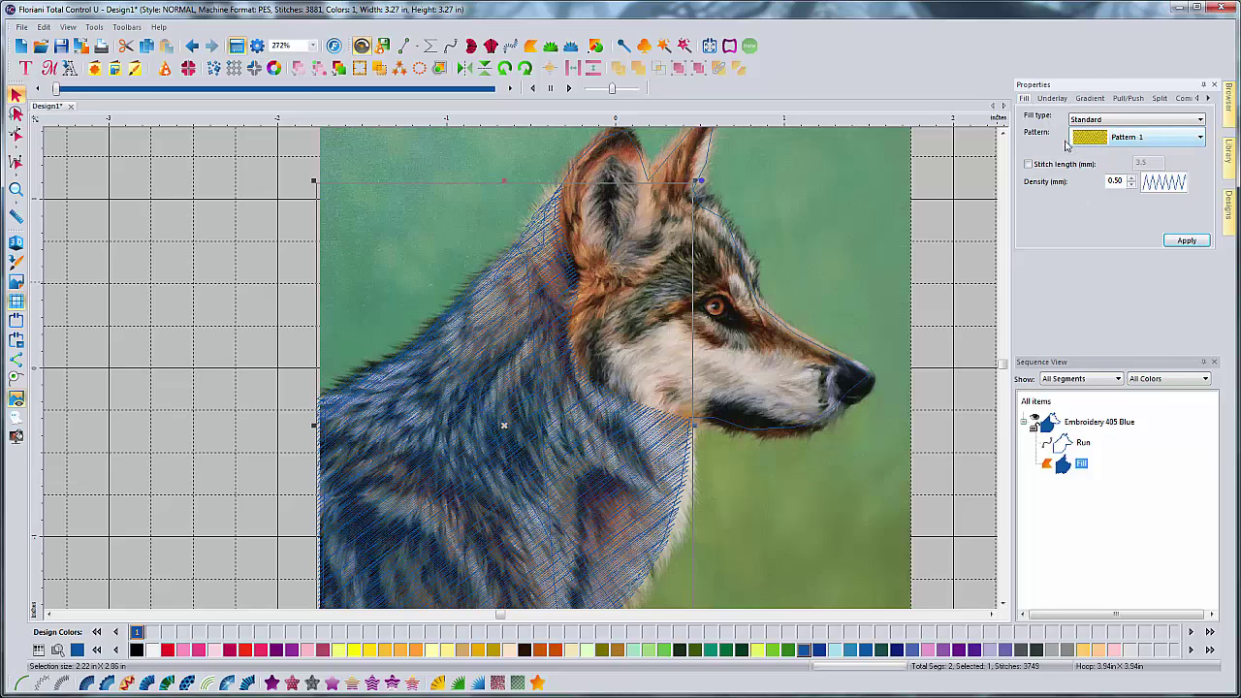
left_click(1146, 140)
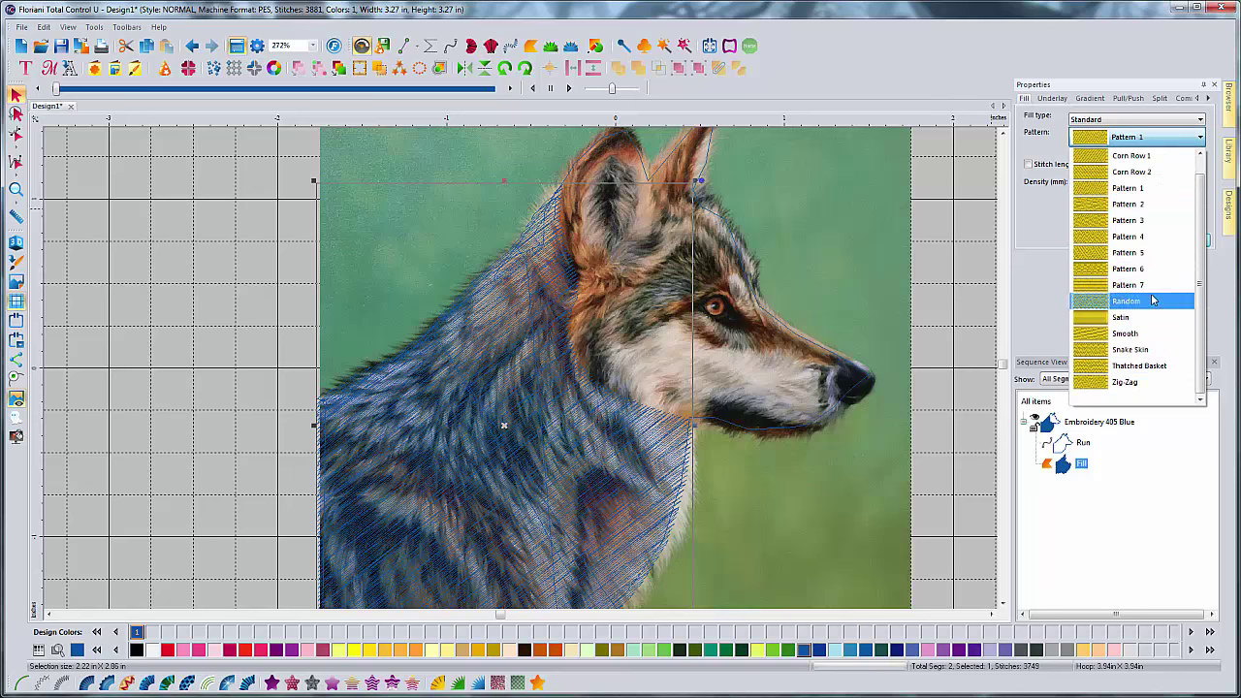
left_click(1130, 301)
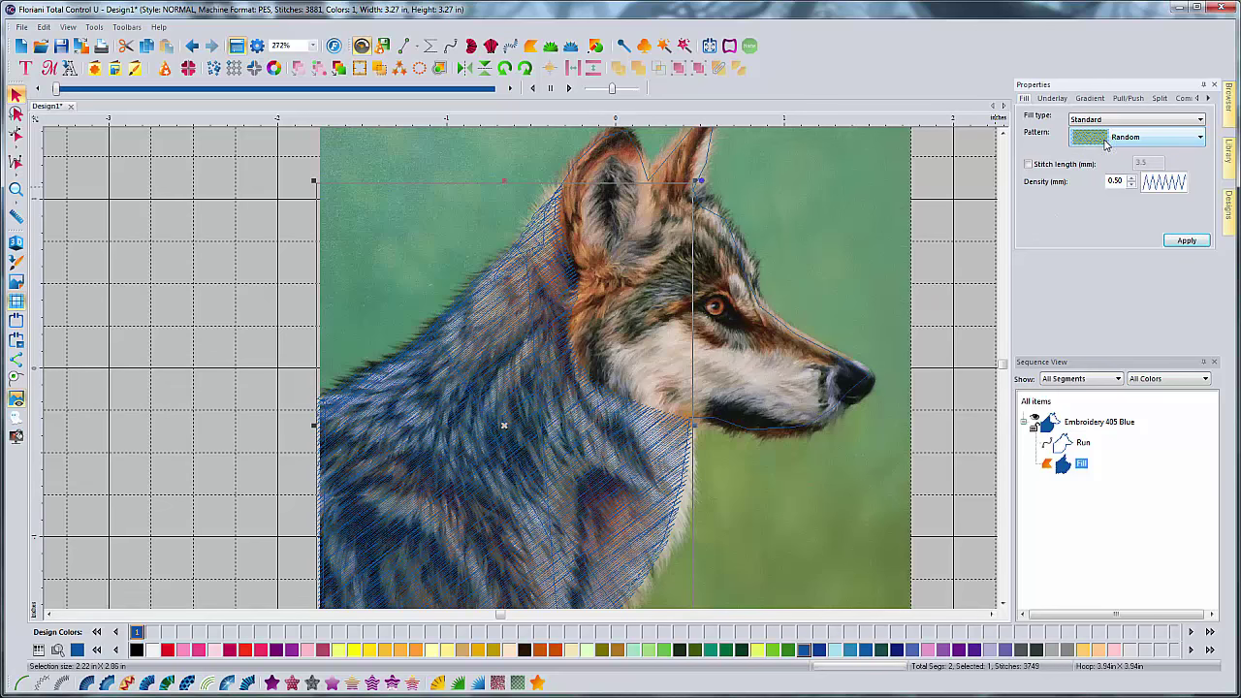
left_click(1029, 165)
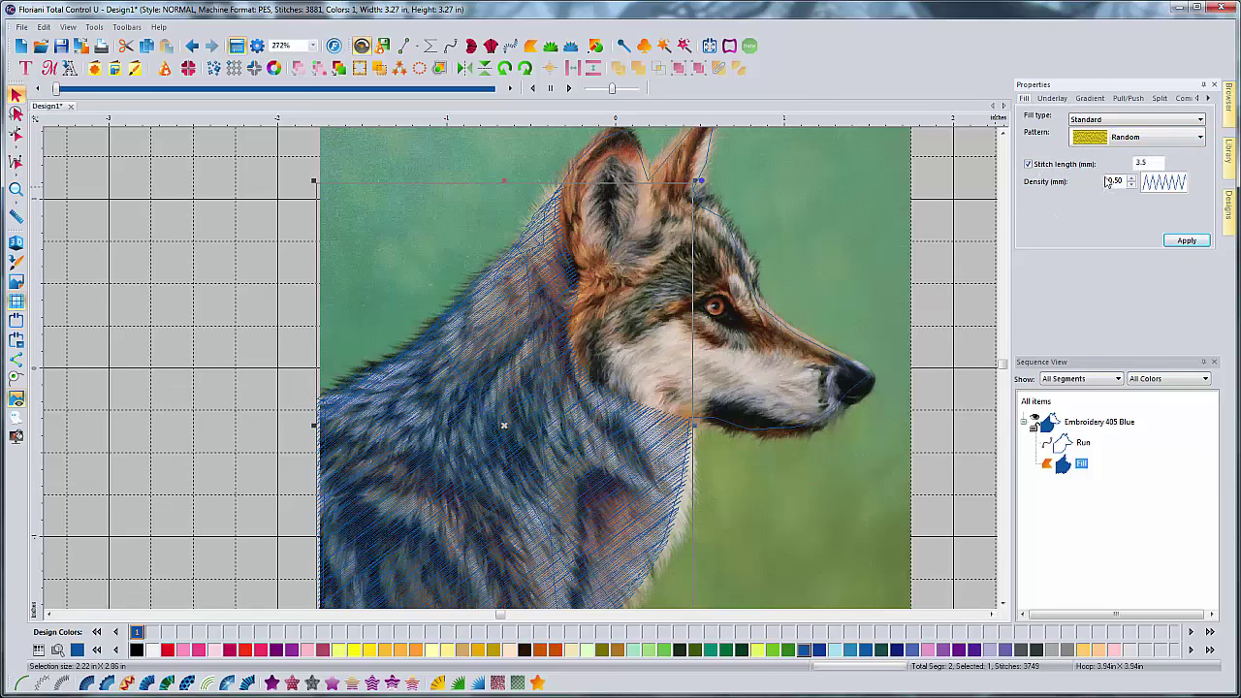
left_click_drag(1159, 163, 1101, 167)
type("5")
left_click(1130, 180)
left_click(1130, 180)
left_click(1130, 181)
left_click(1184, 241)
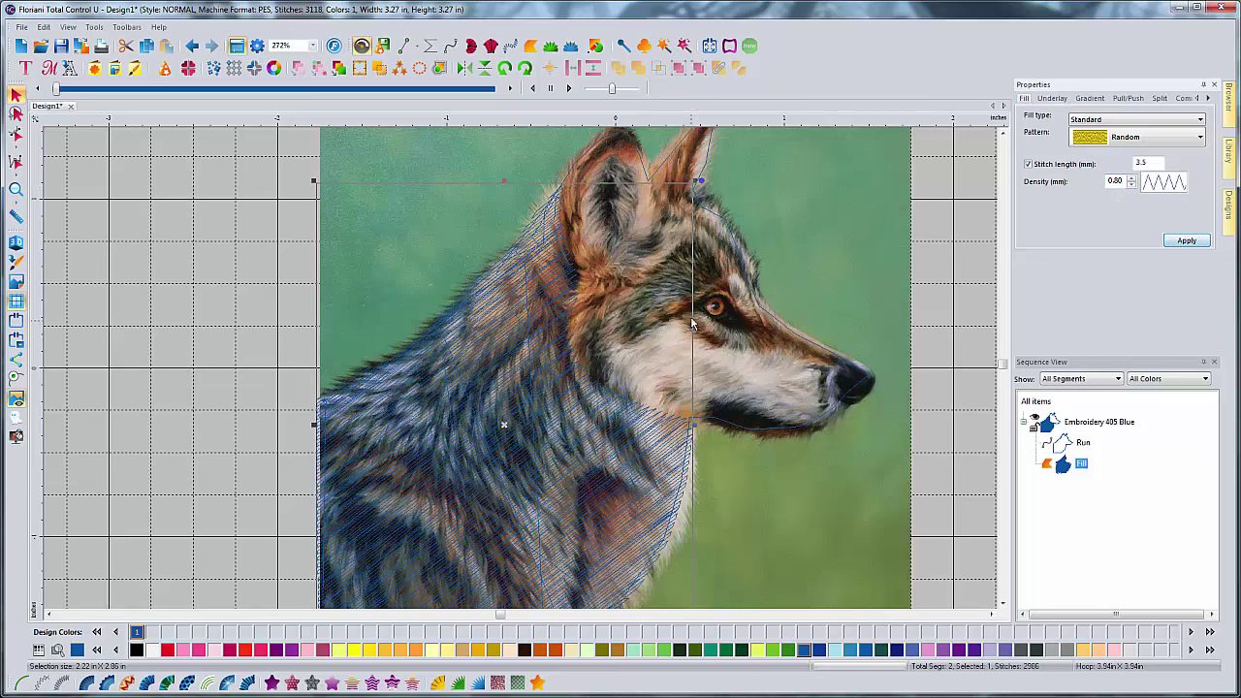
left_click(21, 246)
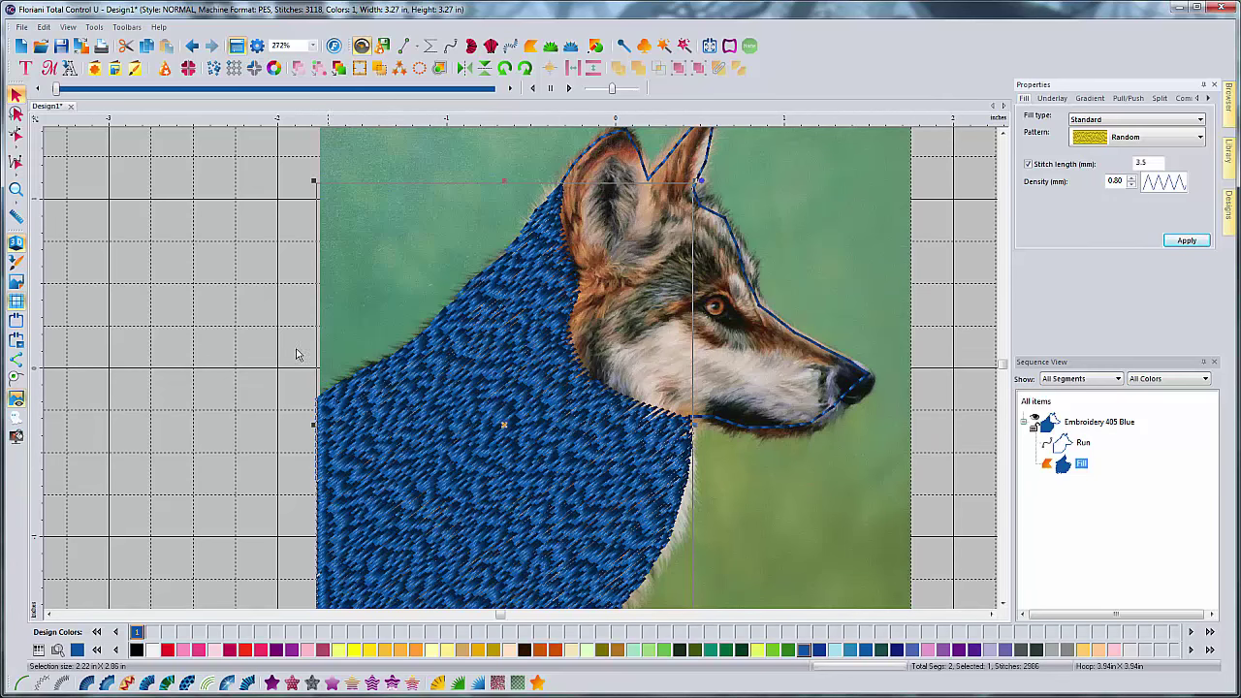
left_click(15, 246)
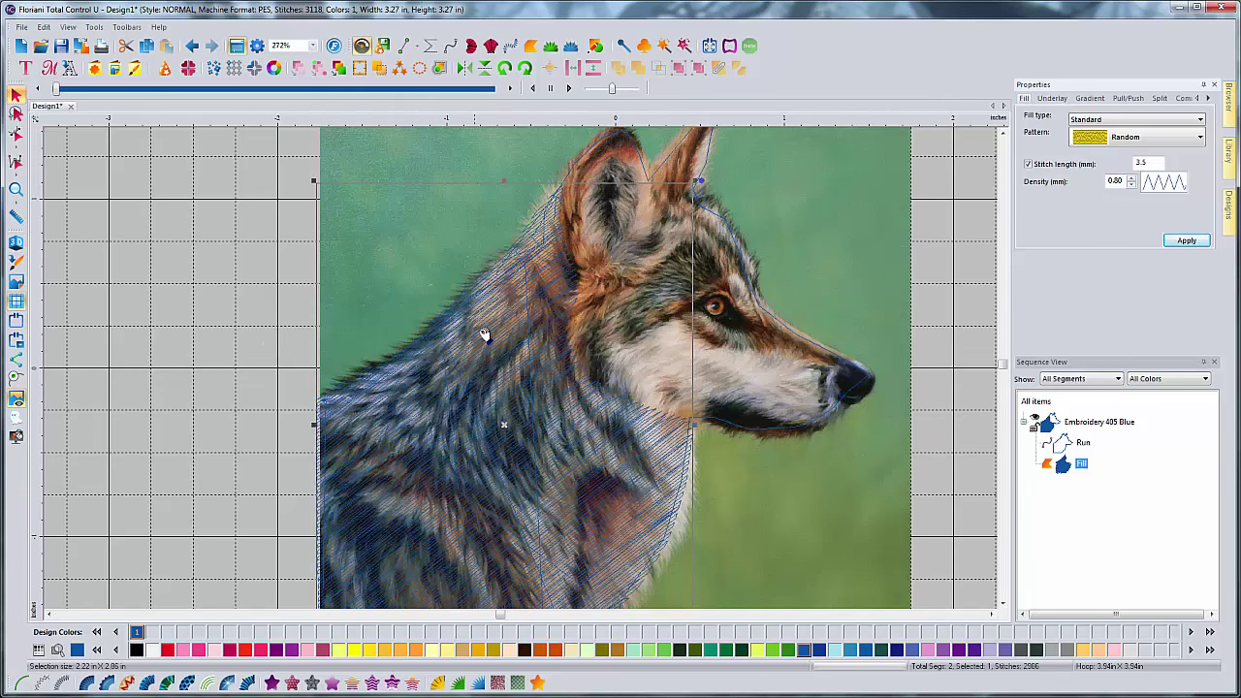
Step: Trace the wolf's head as closed artwork about 1.85 x 1.96 in, following the jaw, cheek, back of the ear, both ears, forehead and nose
left_click(1003, 133)
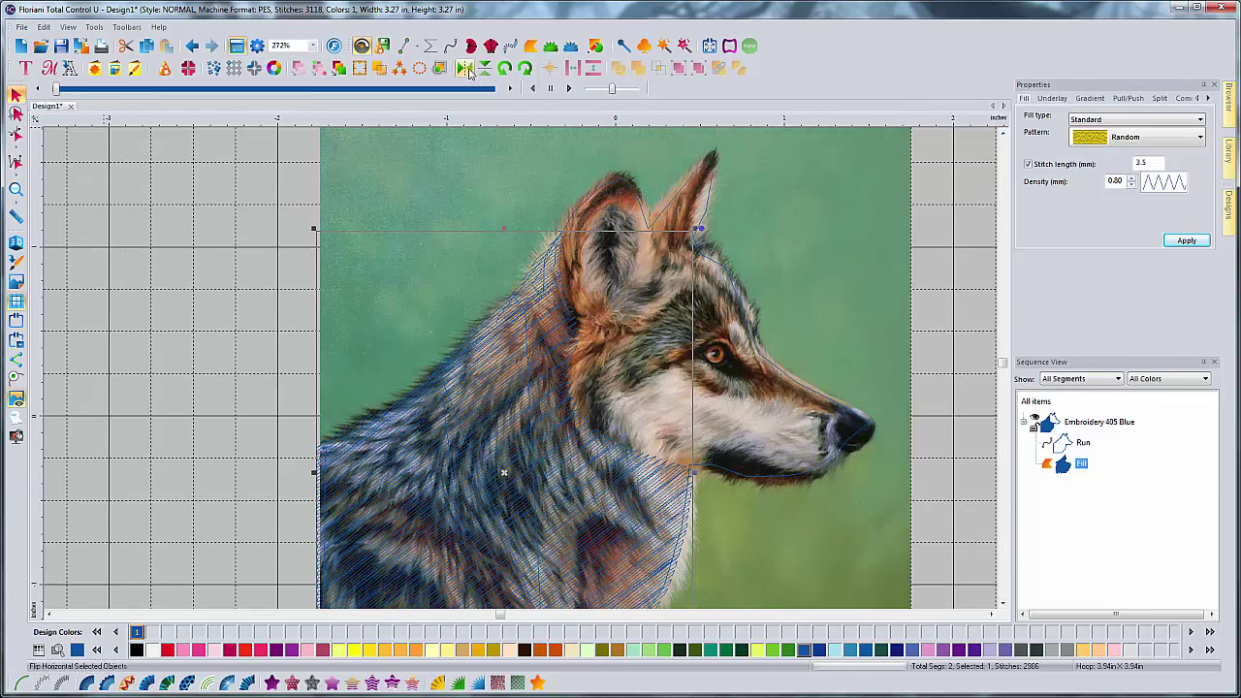
left_click(405, 46)
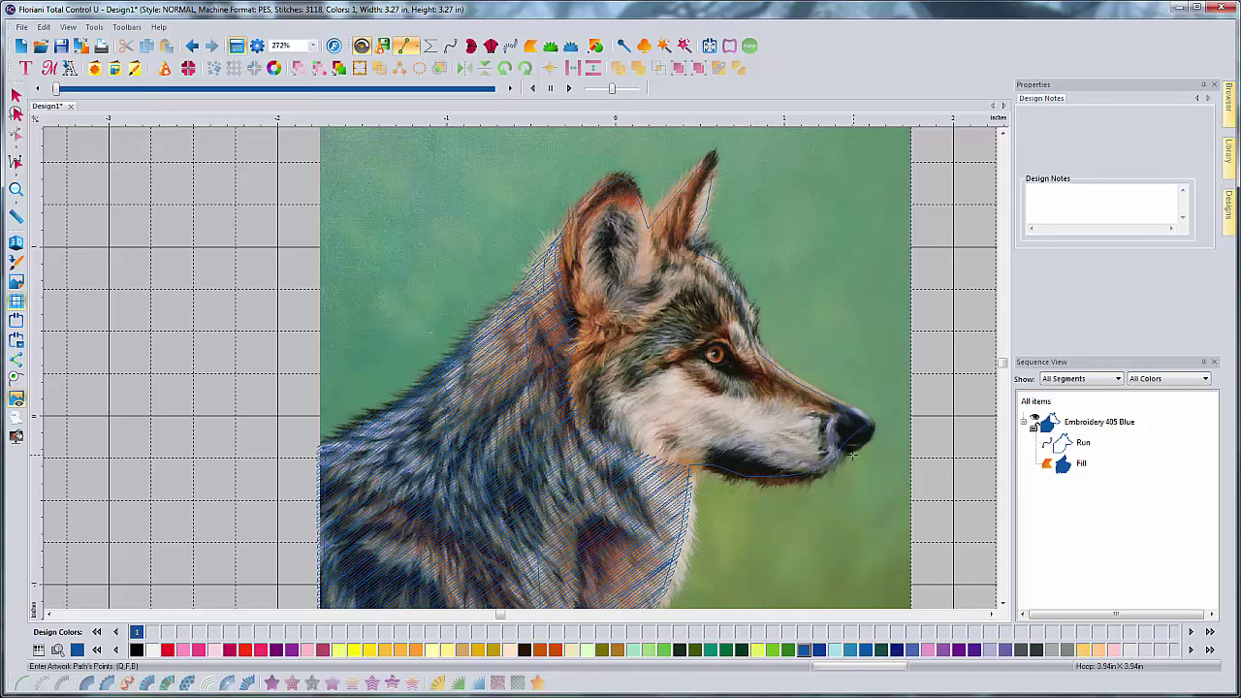
left_click(782, 485)
left_click(730, 481)
left_click(698, 472)
left_click(667, 464)
left_click(618, 448)
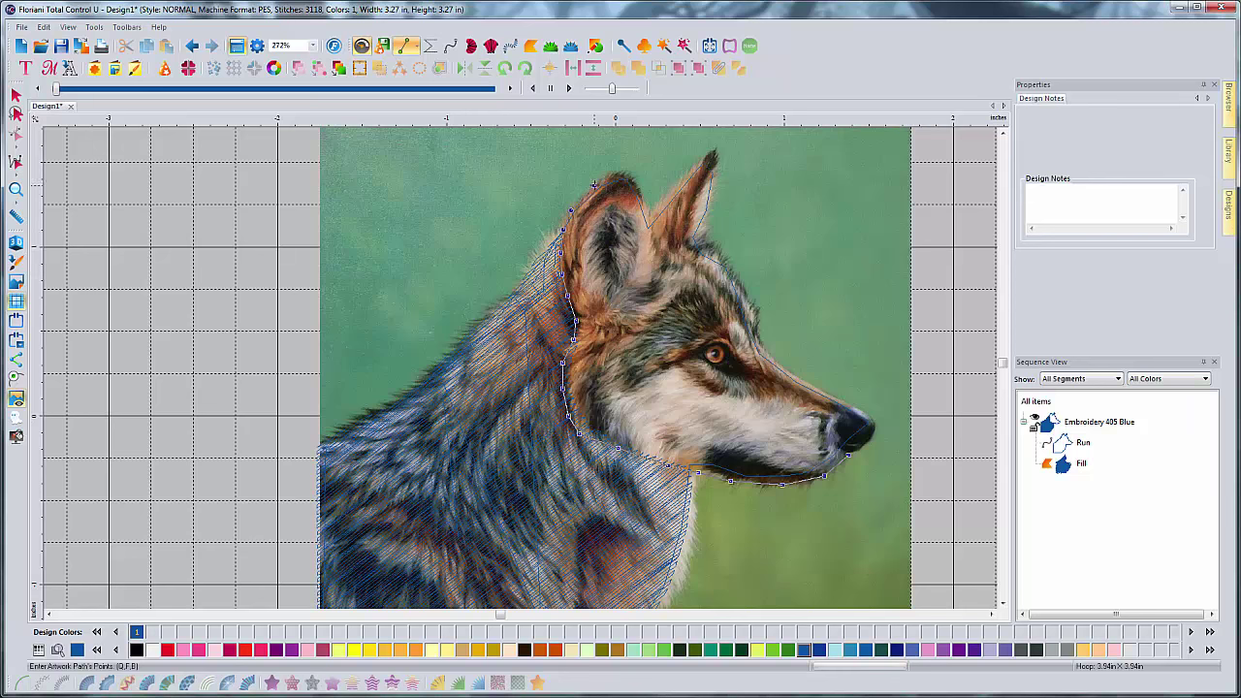
left_click(633, 179)
left_click(713, 154)
left_click(717, 175)
left_click(701, 237)
left_click(795, 374)
left_click(876, 436)
left_click(18, 381)
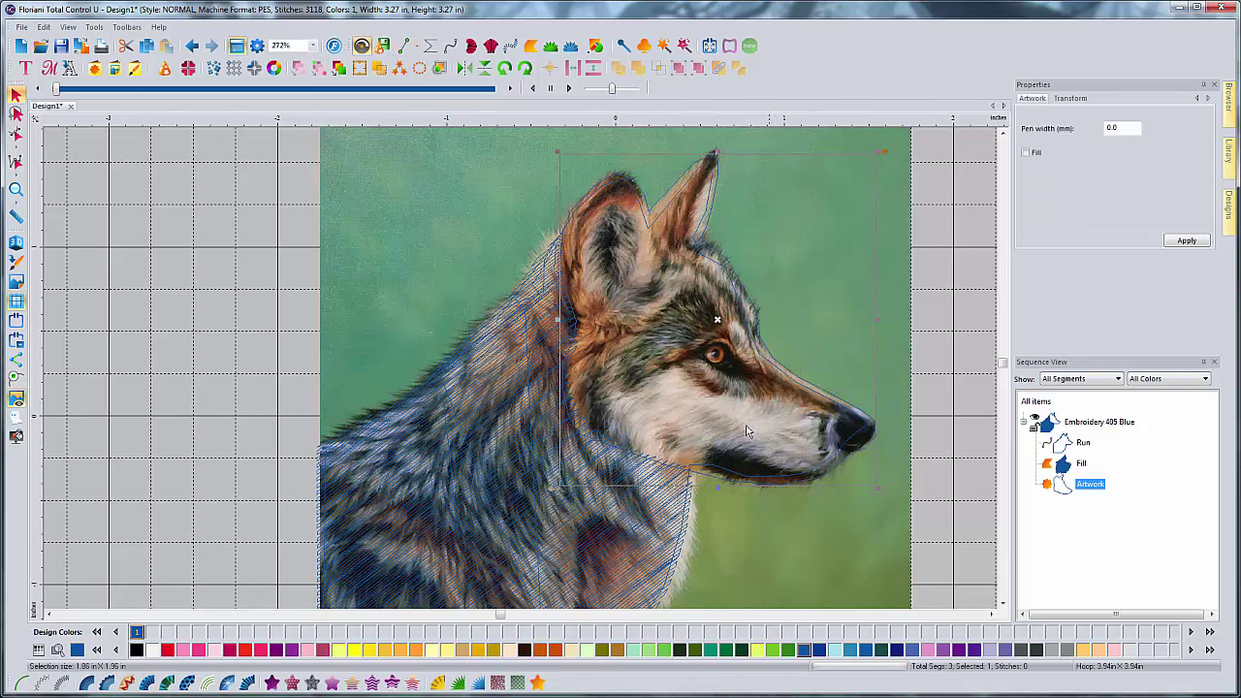
Step: Convert the head artwork to a fill and angle its stitches diagonally, from behind the near ear down to the nose
left_click(272, 683)
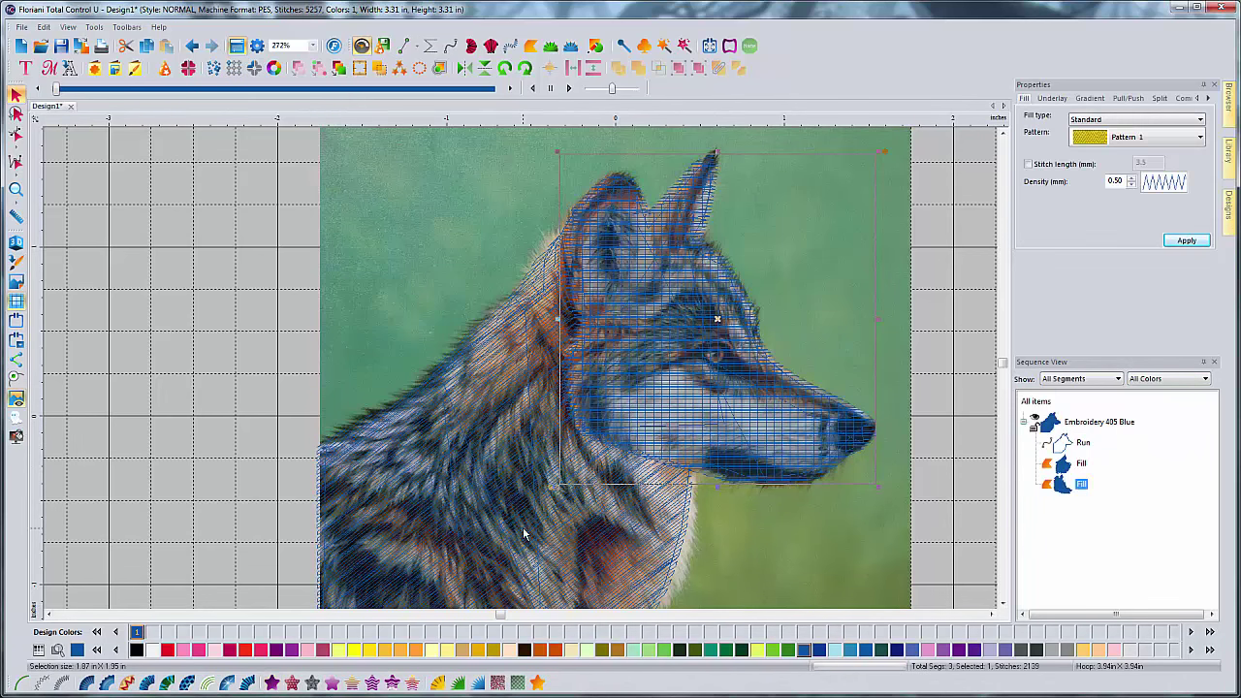
left_click(16, 132)
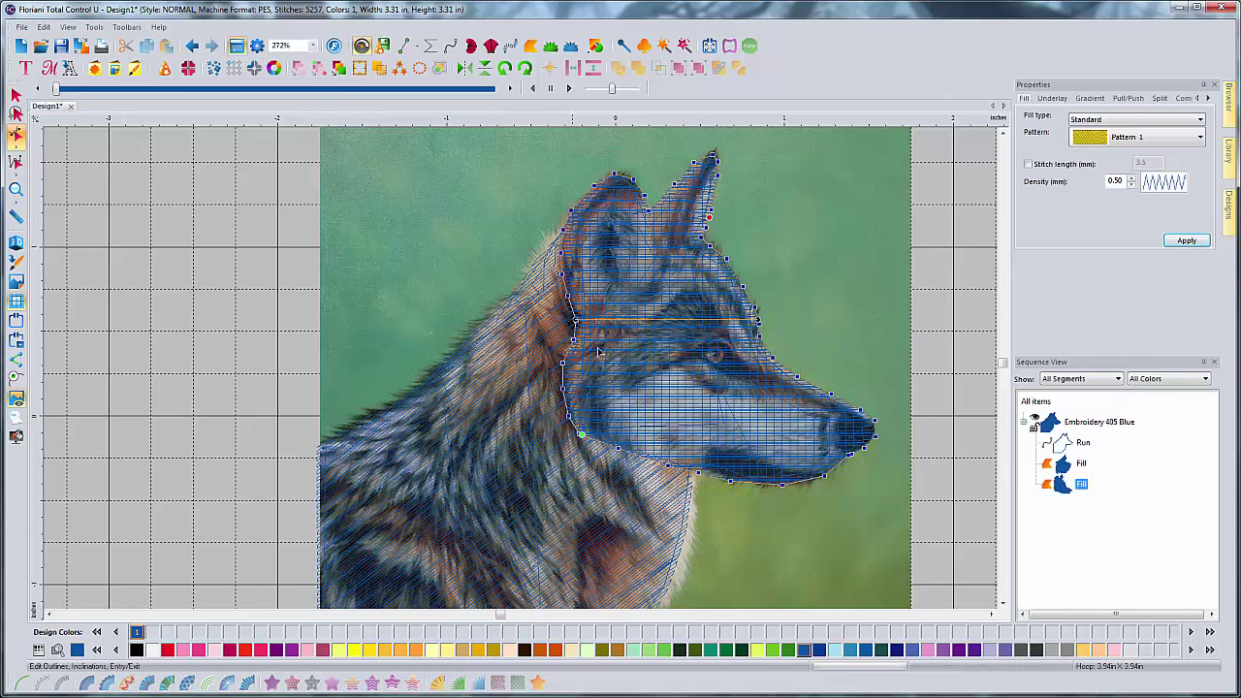
left_click_drag(759, 320, 857, 452)
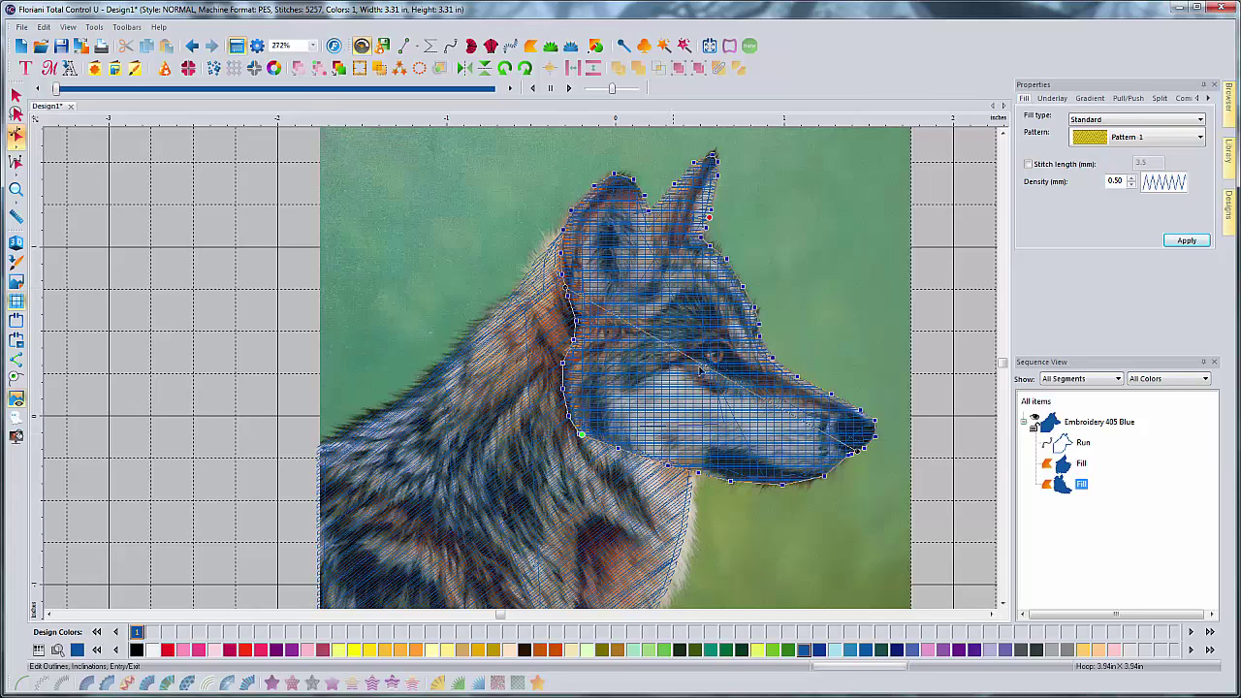
left_click(15, 94)
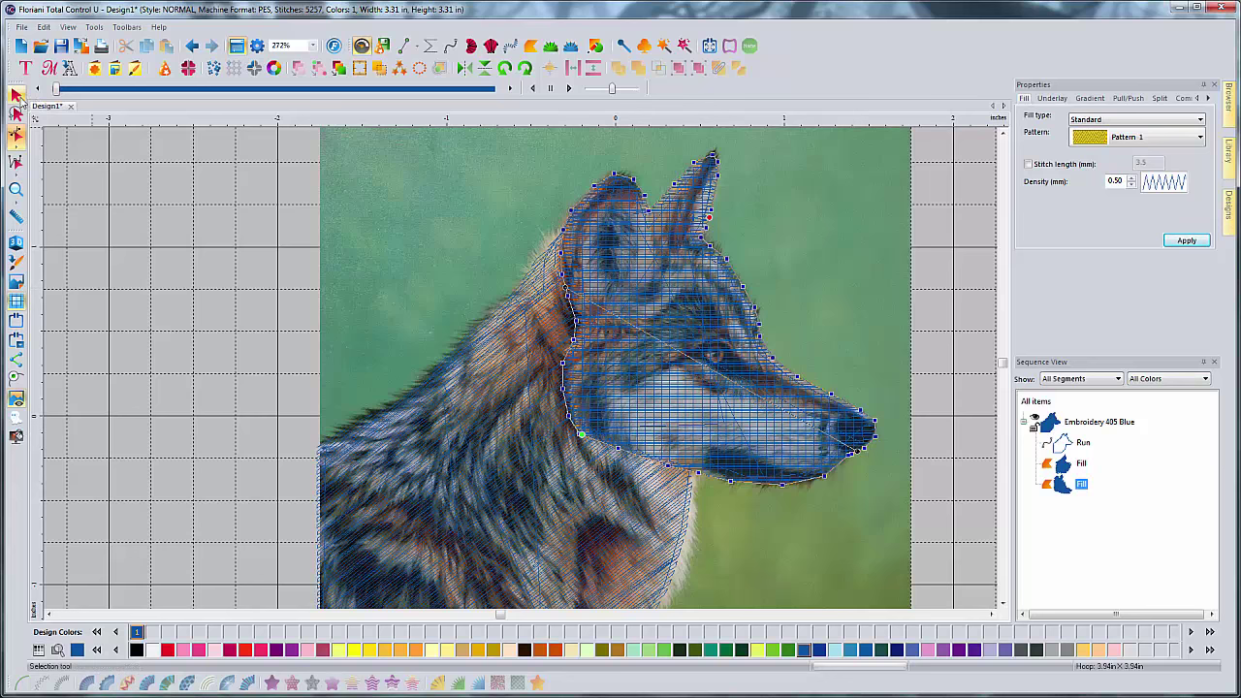
left_click(567, 354)
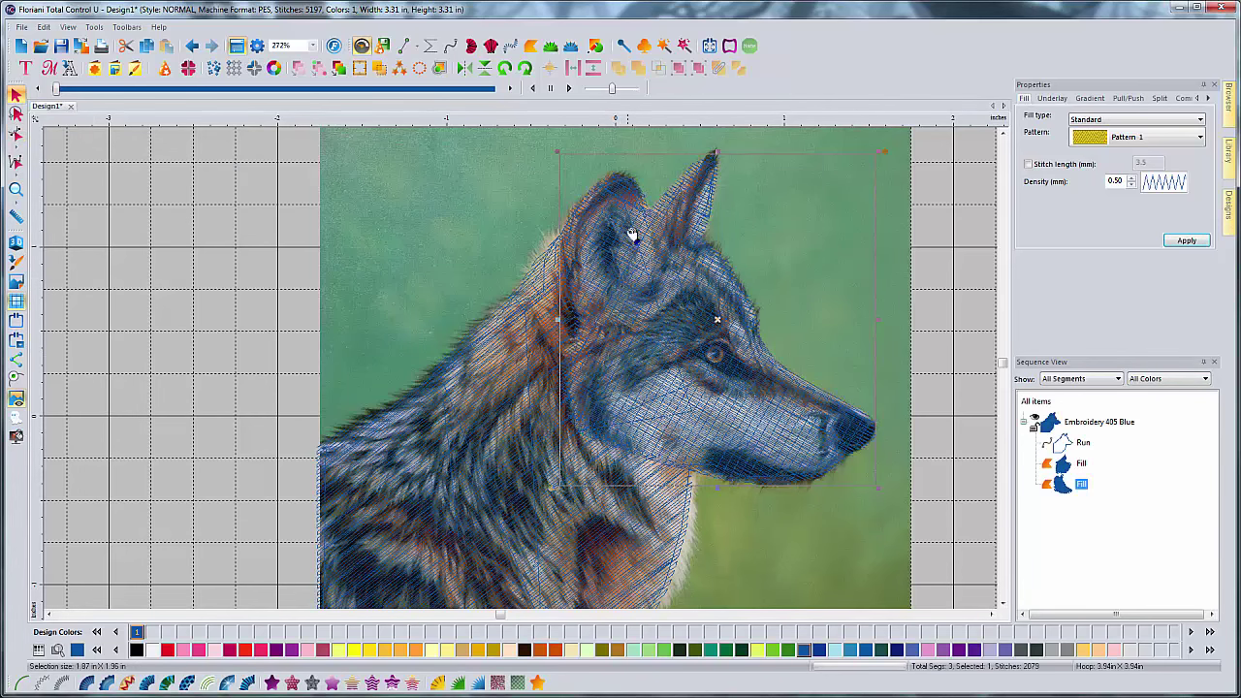
Step: Set the head fill to a 5.0 mm stitch length, 0.80 mm density and the Random pattern
left_click(1046, 165)
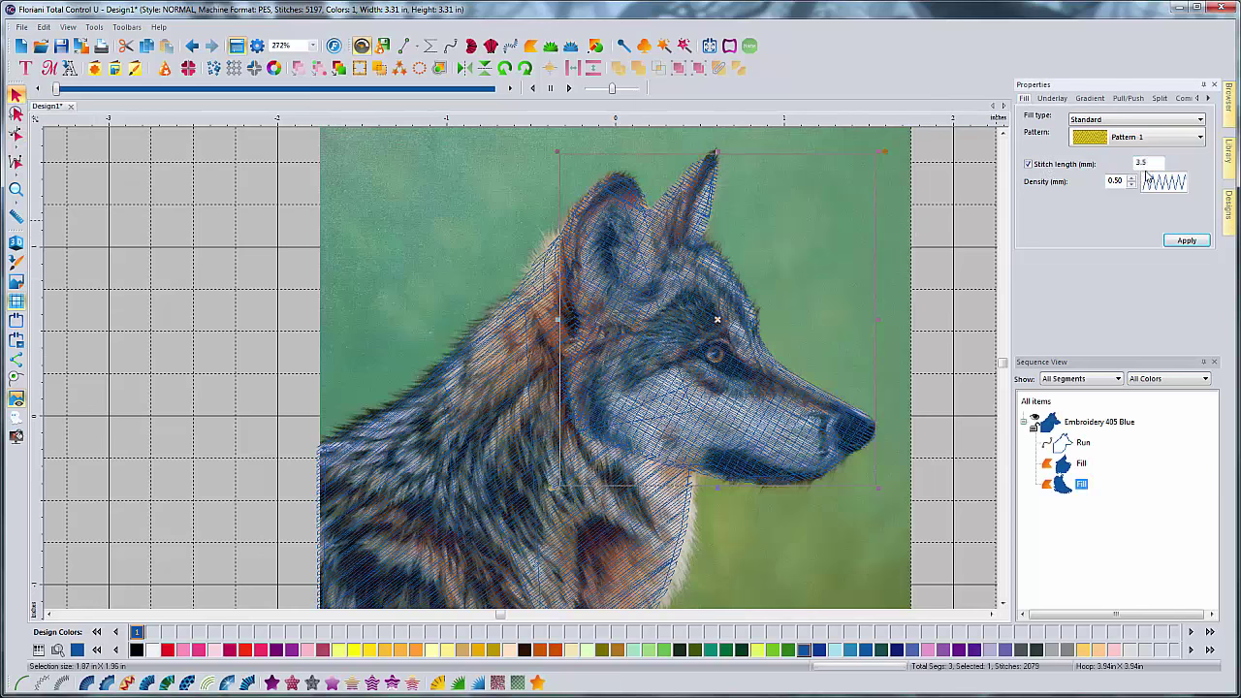
type("5")
left_click(1176, 237)
left_click(1131, 177)
left_click(1130, 177)
left_click(1131, 178)
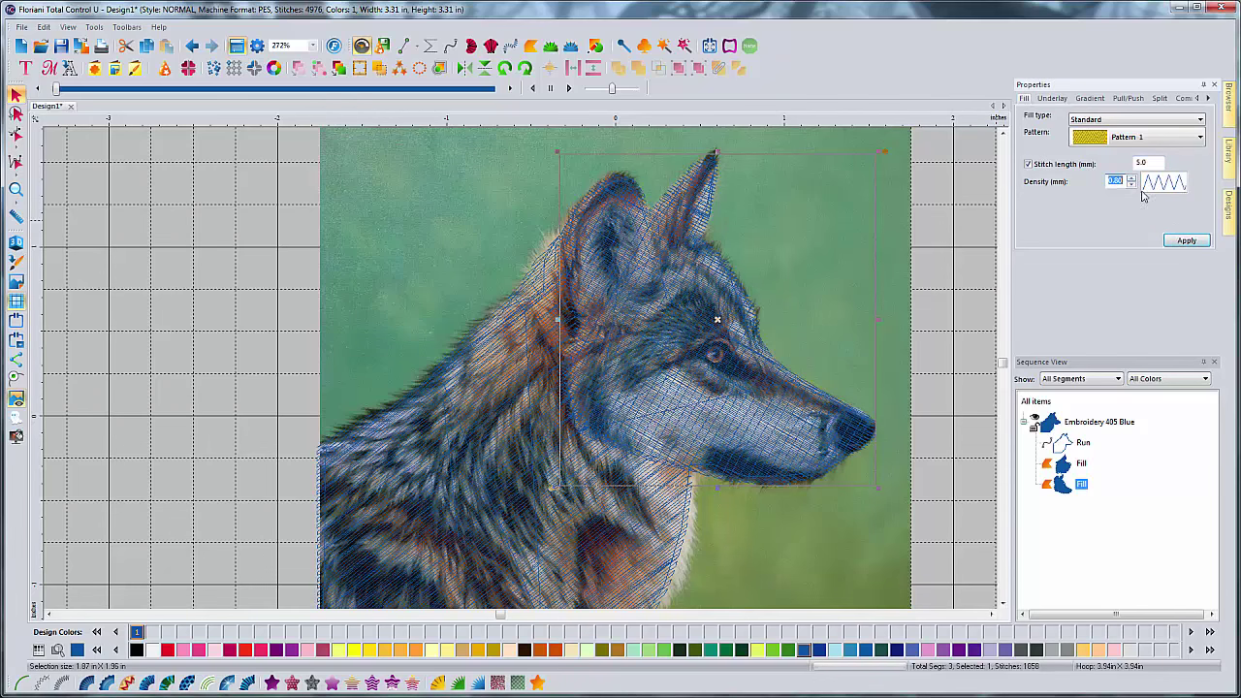
left_click(1186, 240)
left_click(1187, 139)
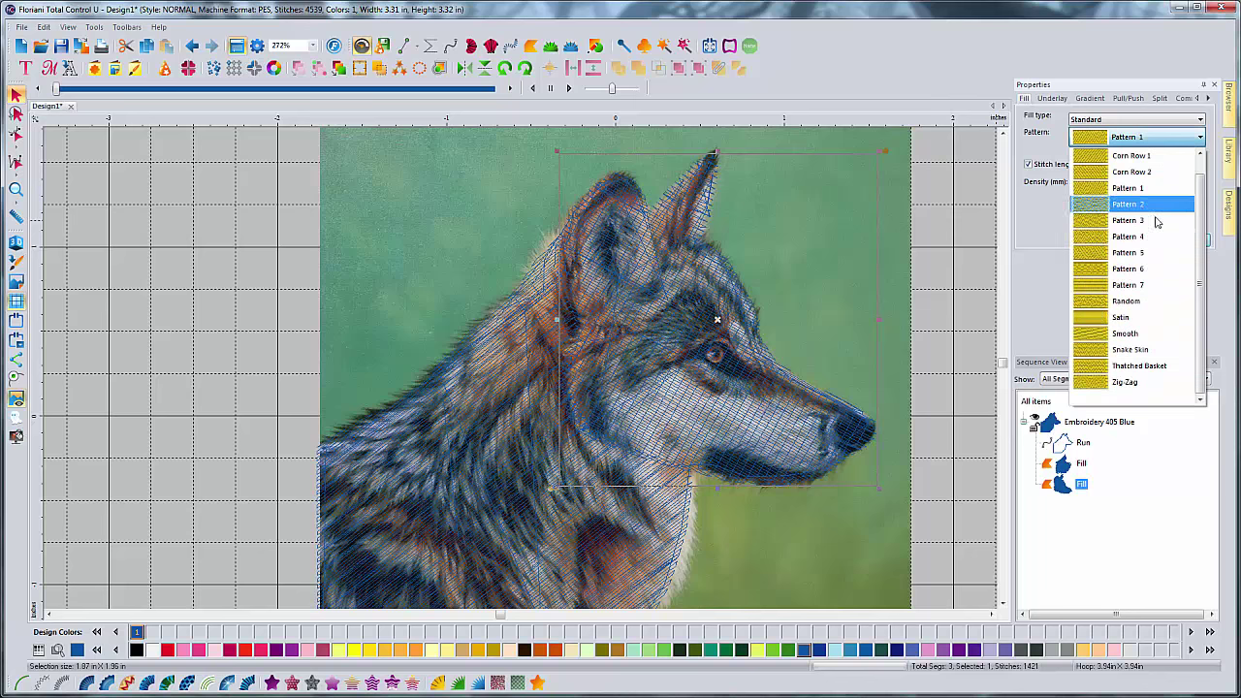
left_click(1134, 320)
left_click(1186, 241)
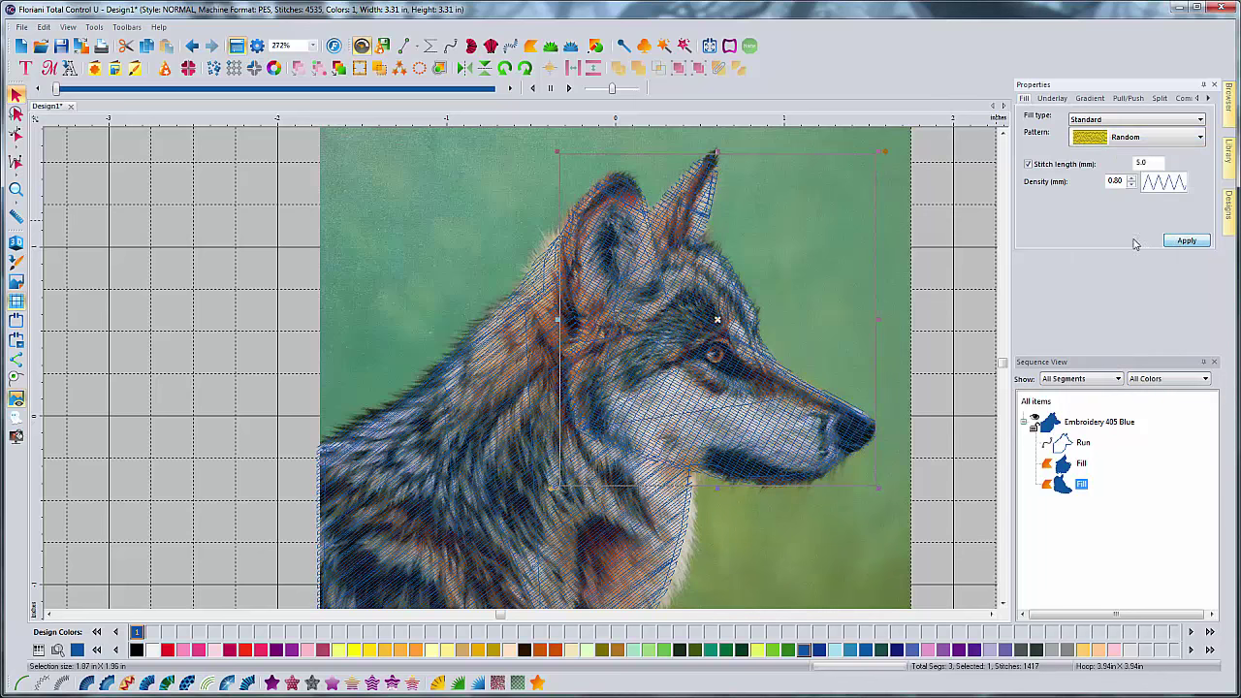
Step: Replace the head fill's Perpendicular underlay with a Parallel underlay
left_click(1053, 98)
left_click(1086, 116)
left_click(1043, 126)
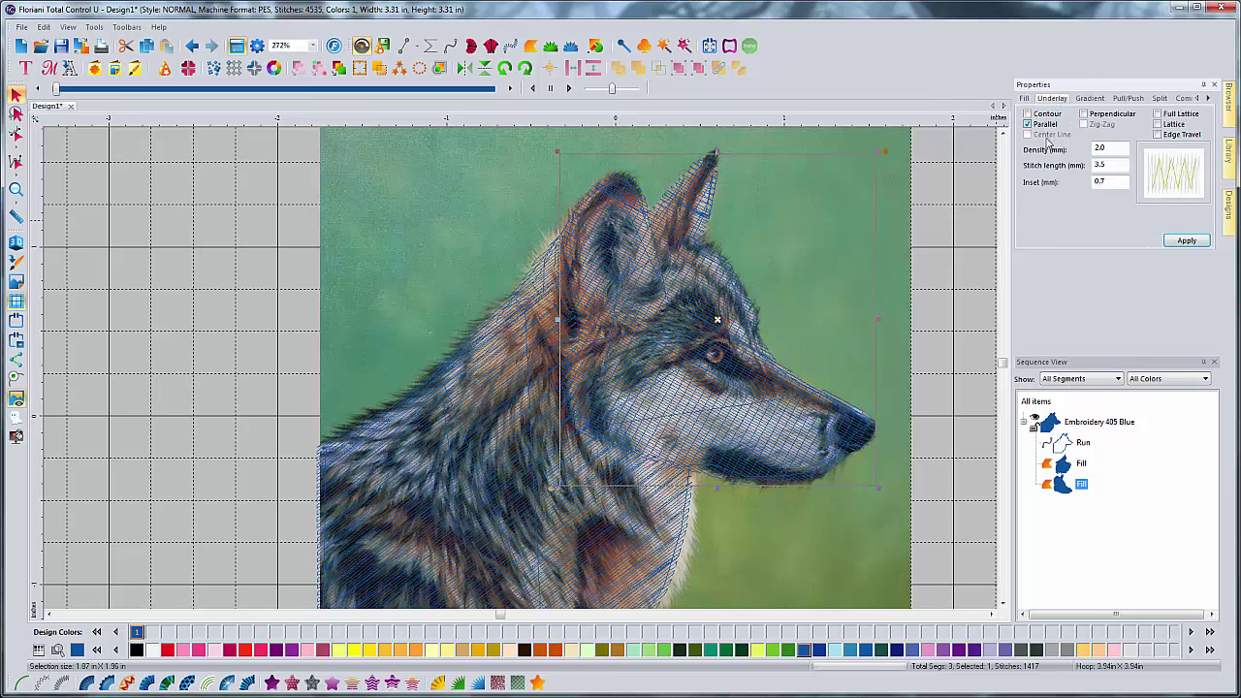
left_click(1183, 242)
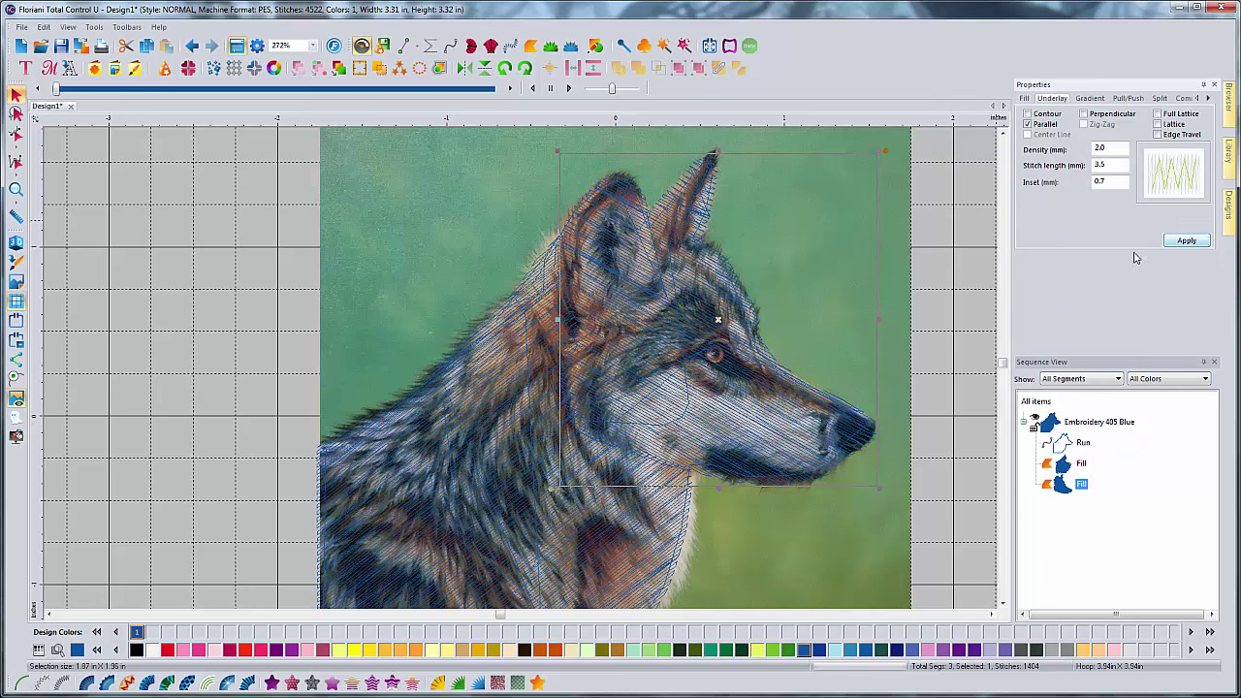
Step: Show the whole design in the 3D stitch view and inspect the body and head fills up close
left_click(955, 279)
scroll(676, 403, "down", 1)
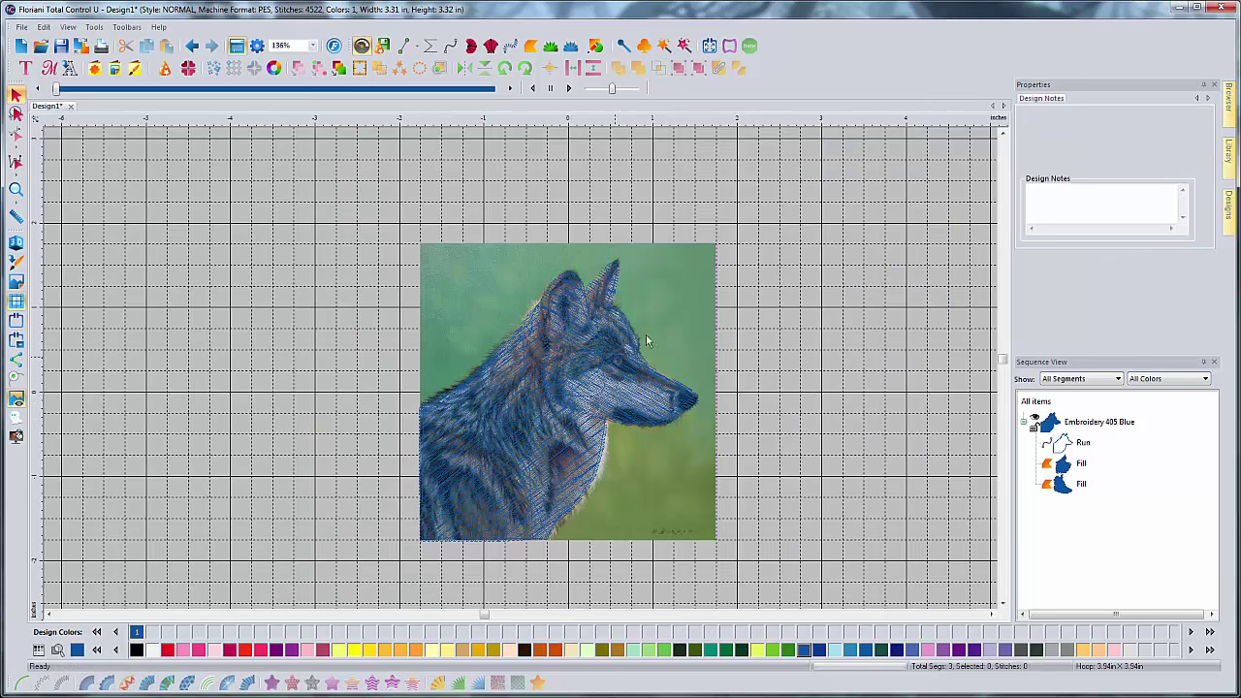
left_click(16, 243)
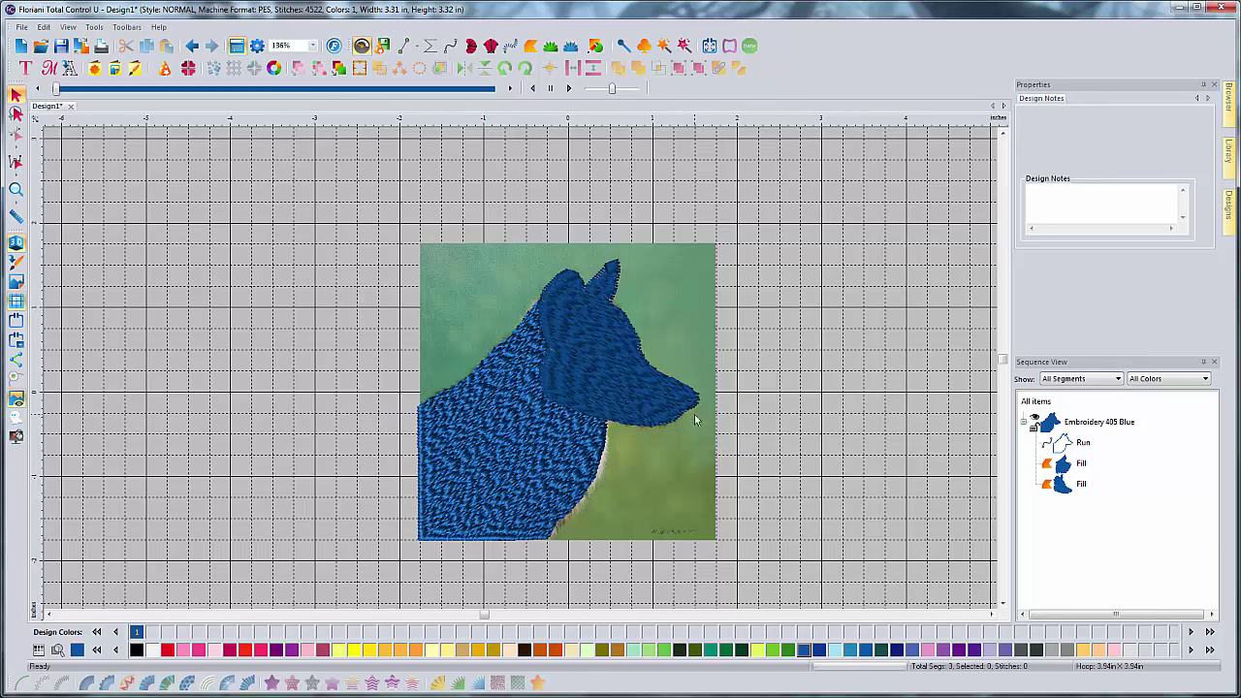
scroll(598, 383, "up", 1)
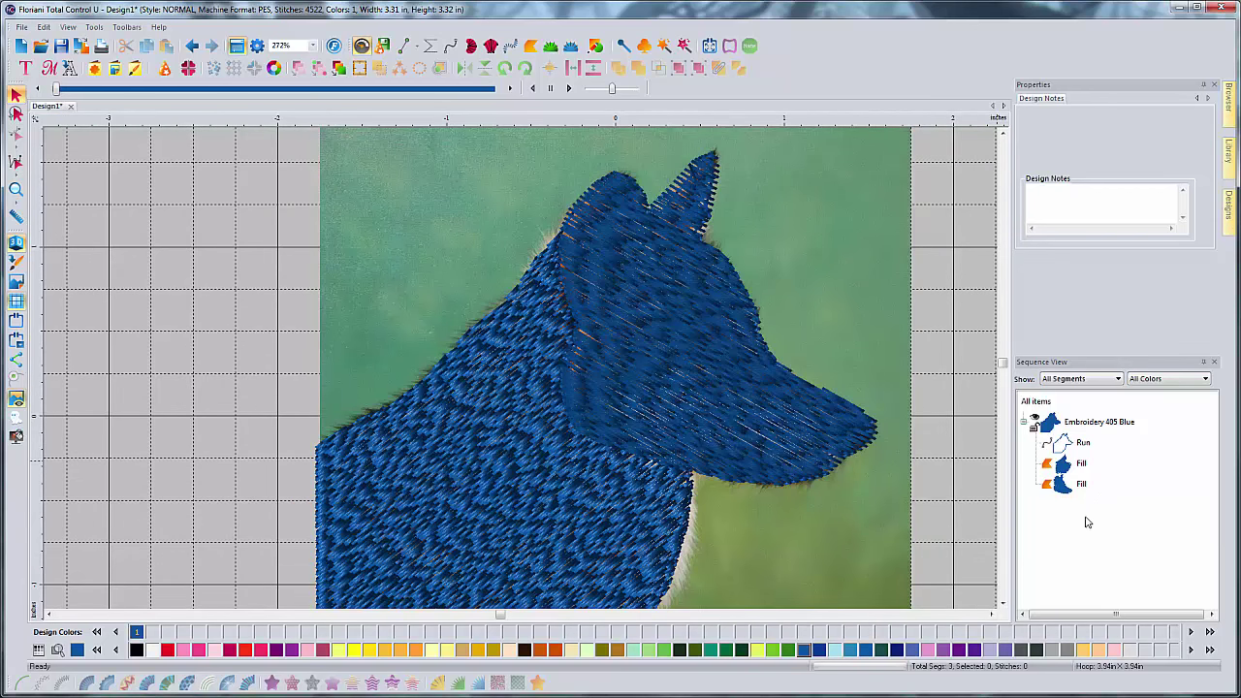
Step: Recolor the run outline and both fills with the Embroidery palette's 323 Light Brown
left_click(1067, 423)
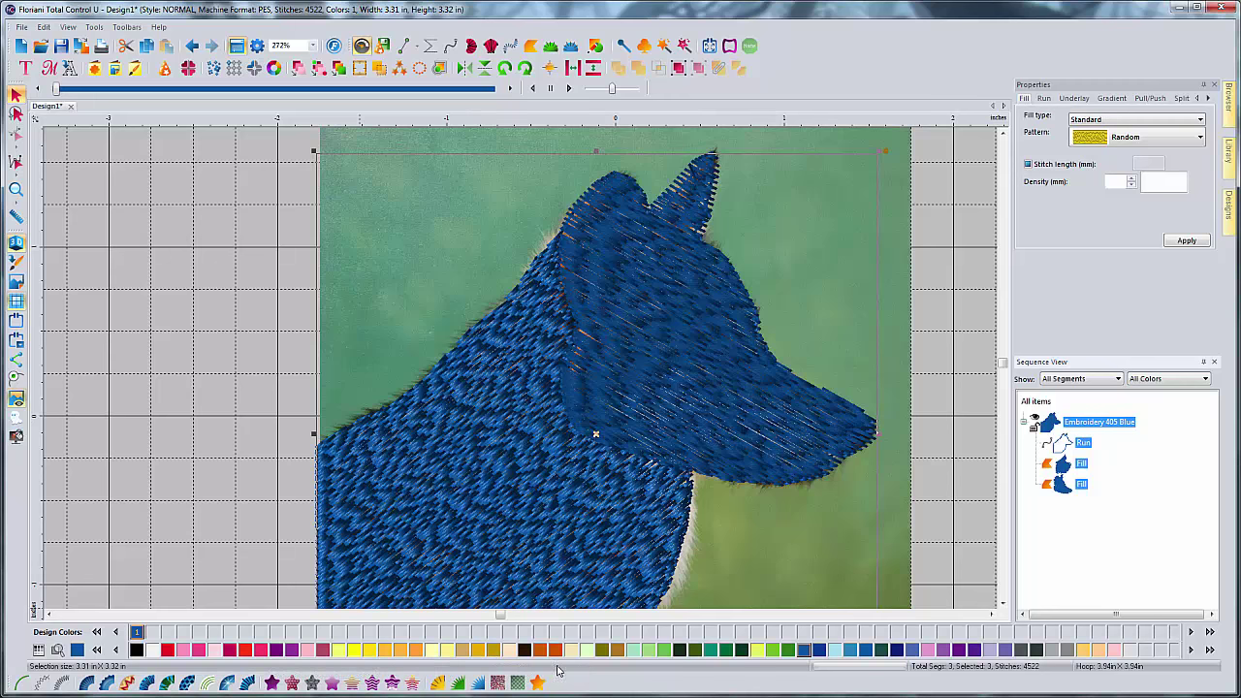
left_click(620, 656)
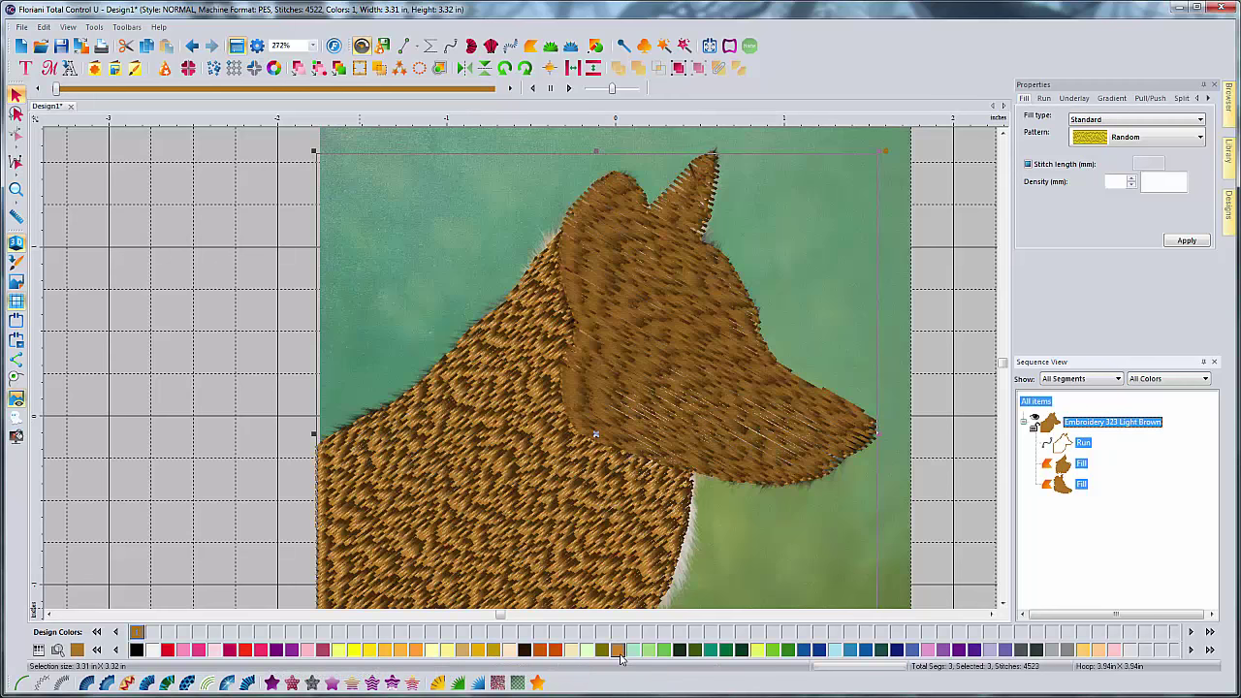
left_click(966, 434)
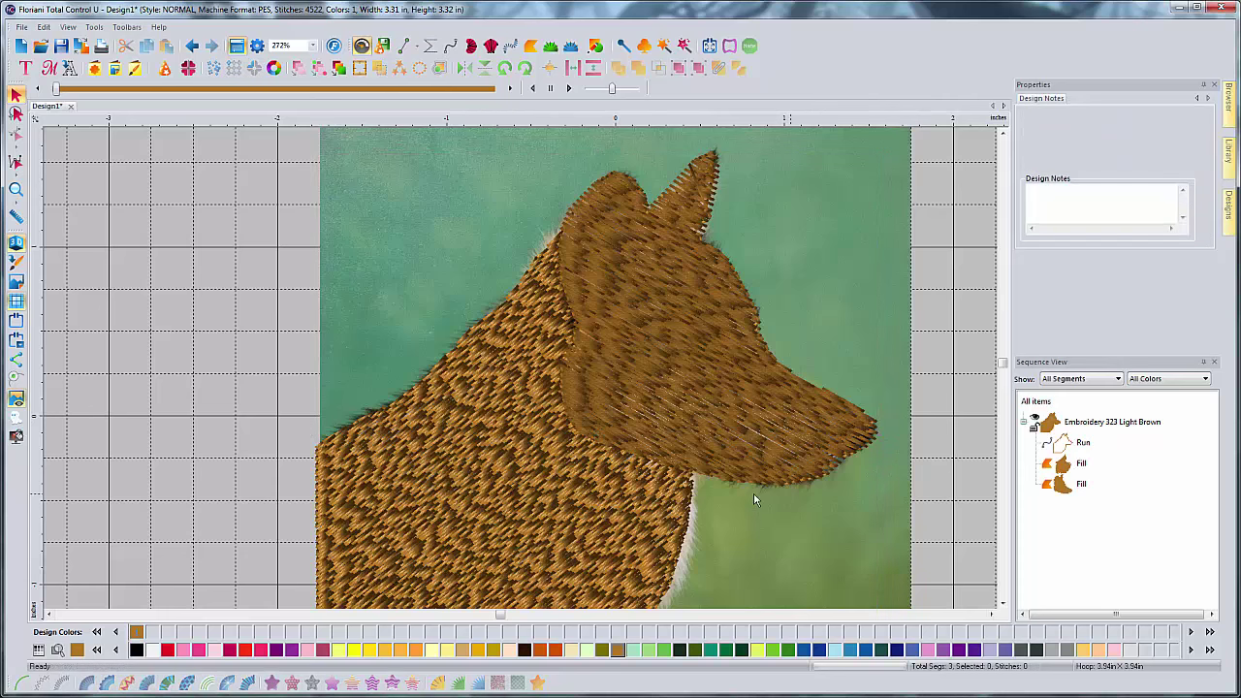
scroll(601, 465, "down", 1)
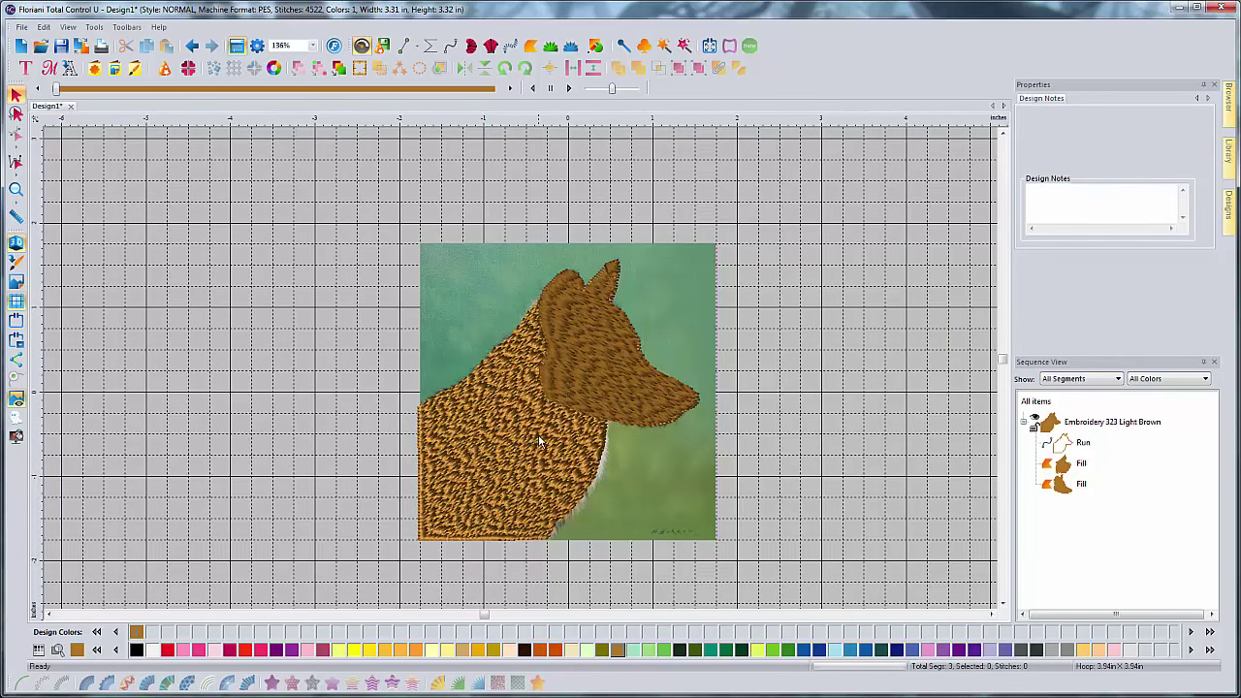
Step: Switch the thread palette to Floriani Poly and recolor all the wolf's segments with 721 Golden Sand
left_click(1035, 424)
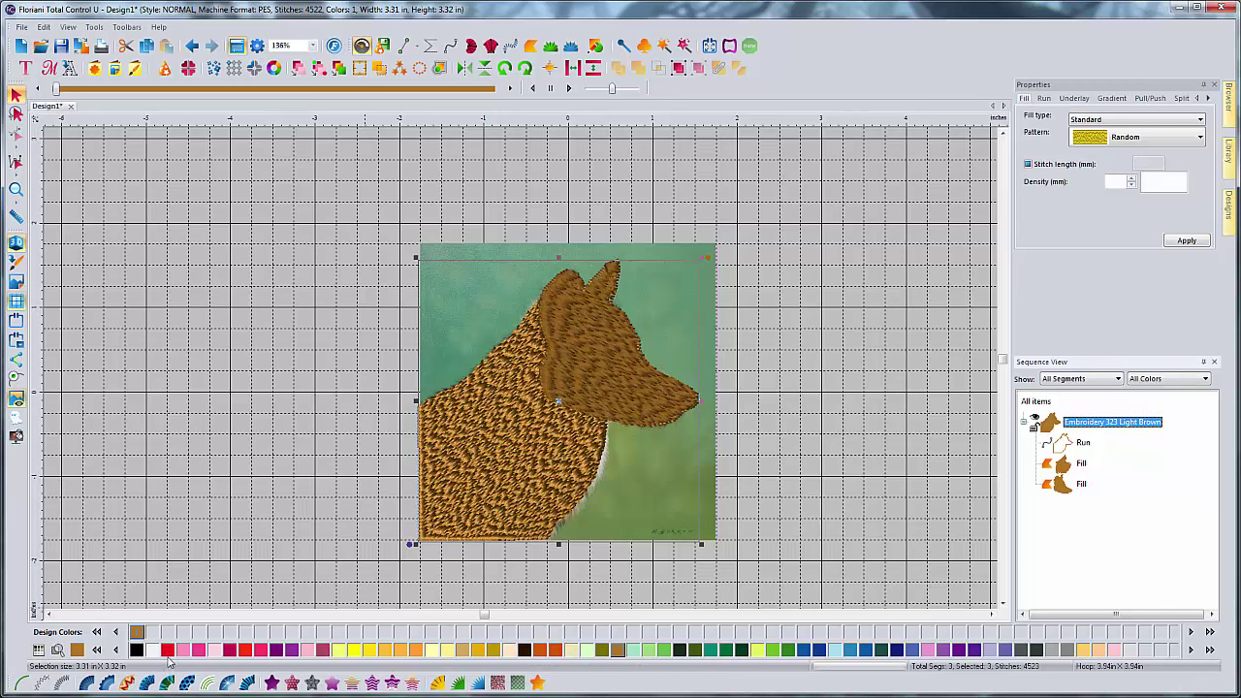
left_click(38, 655)
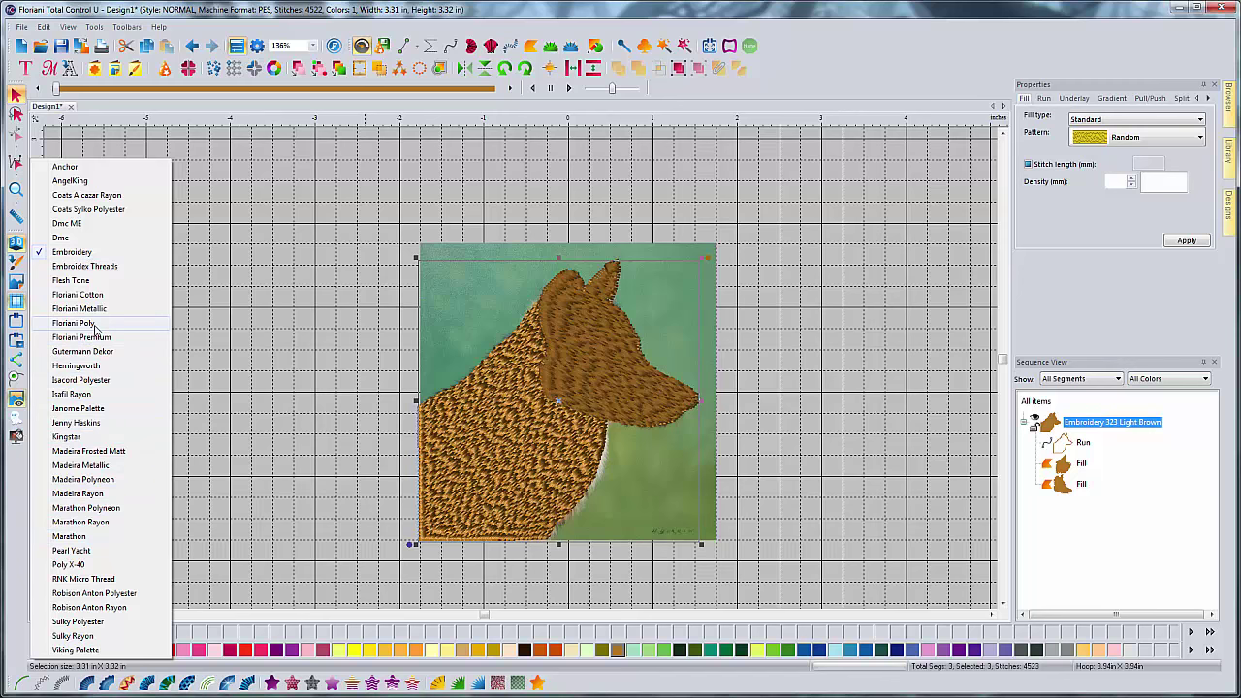
left_click(95, 326)
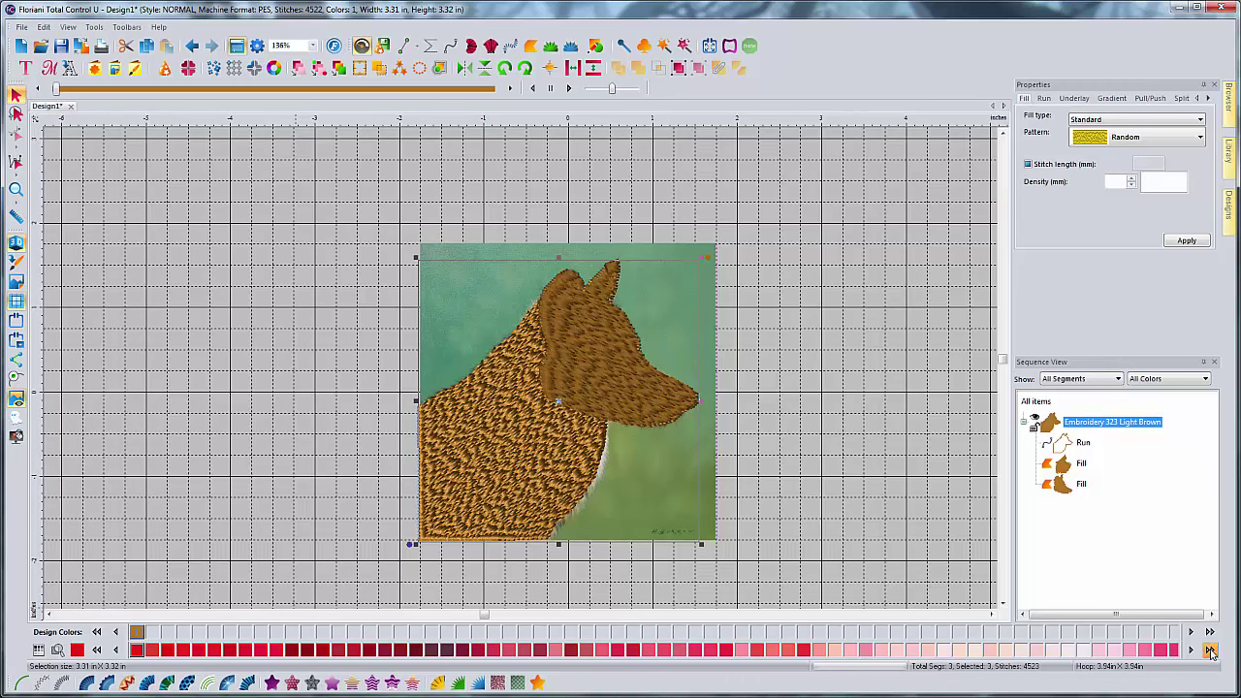
left_click(1210, 649)
left_click(1210, 650)
left_click(1210, 650)
left_click(1210, 650)
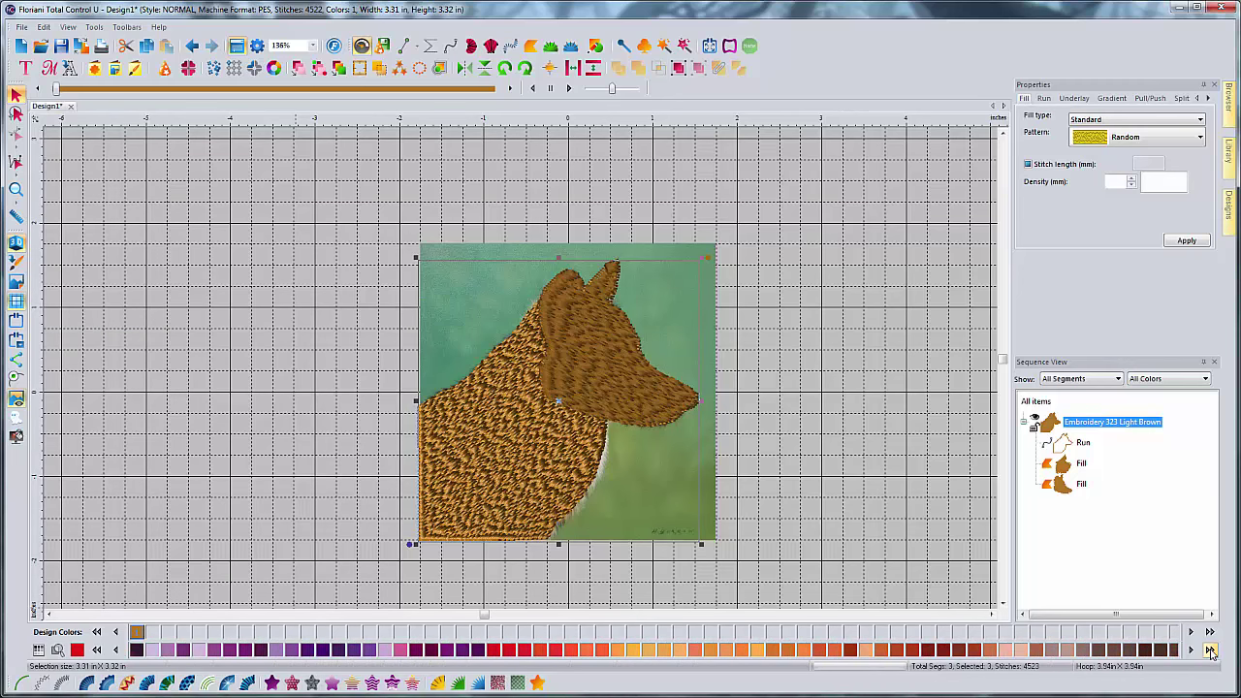
left_click(1210, 650)
left_click(1210, 650)
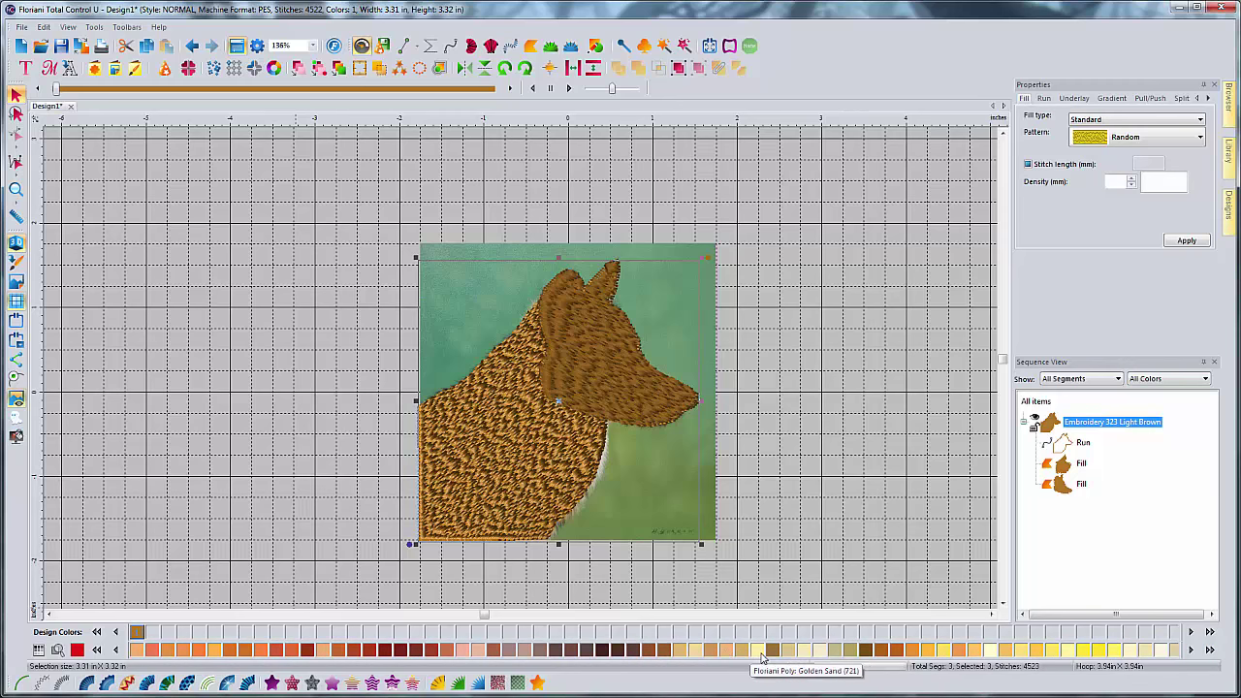
left_click(759, 650)
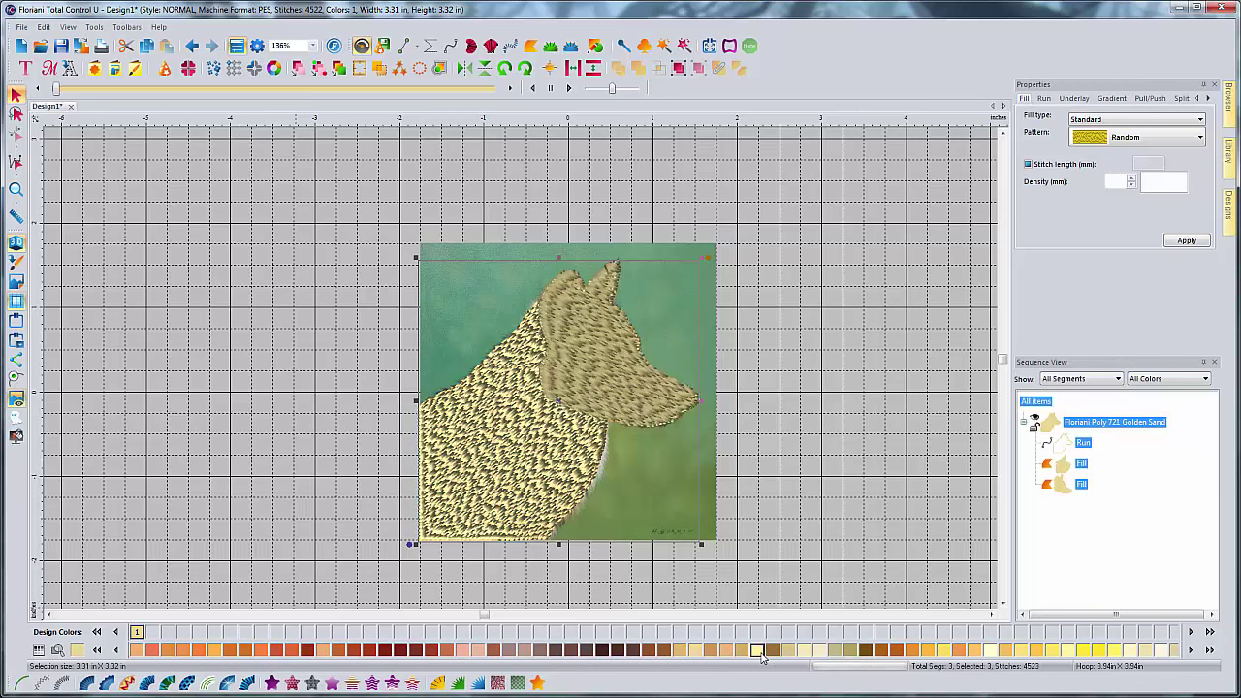
Step: Try Floriani Poly 735 Aztec Tan on all the wolf's segments and toggle their visibility to compare with the picture
left_click(683, 654)
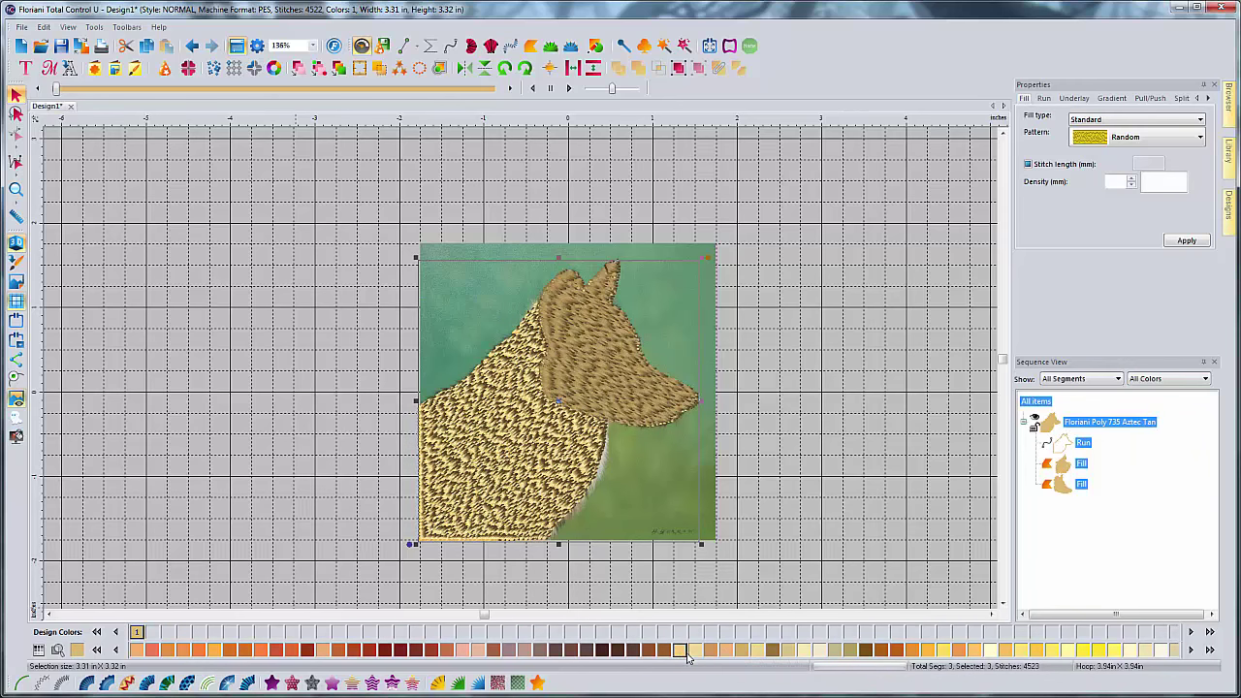
left_click(1036, 423)
left_click(1036, 423)
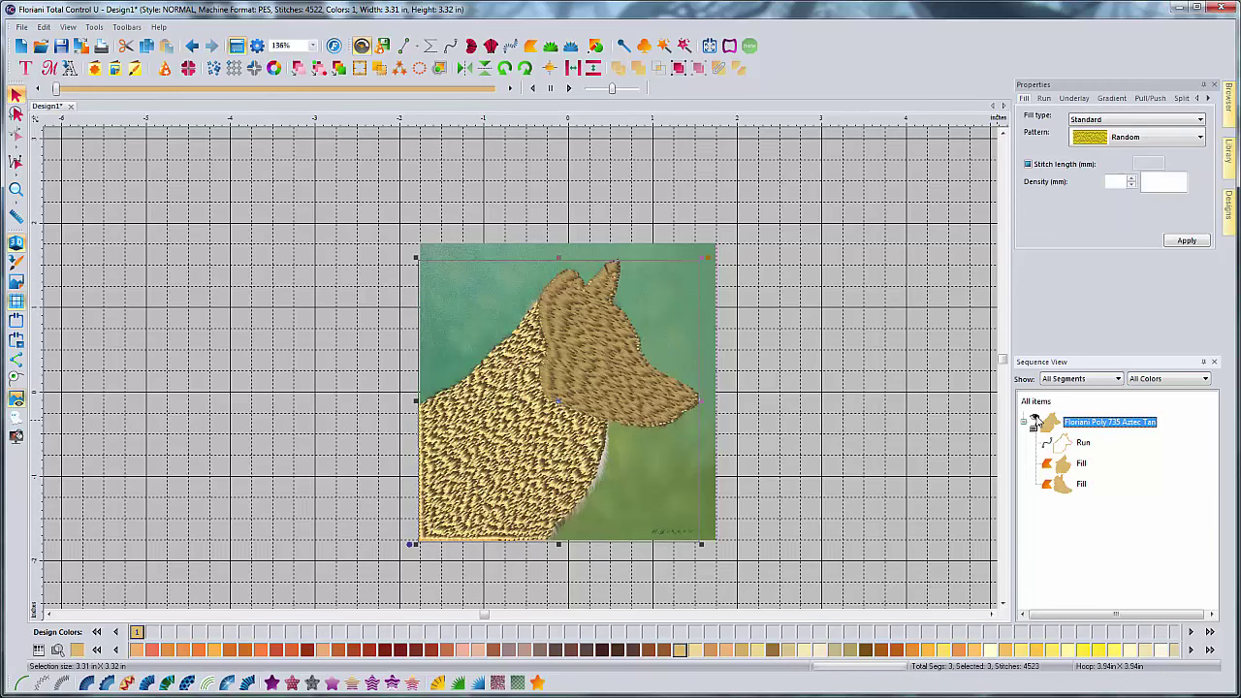
left_click(1036, 423)
left_click(1036, 422)
left_click(1035, 423)
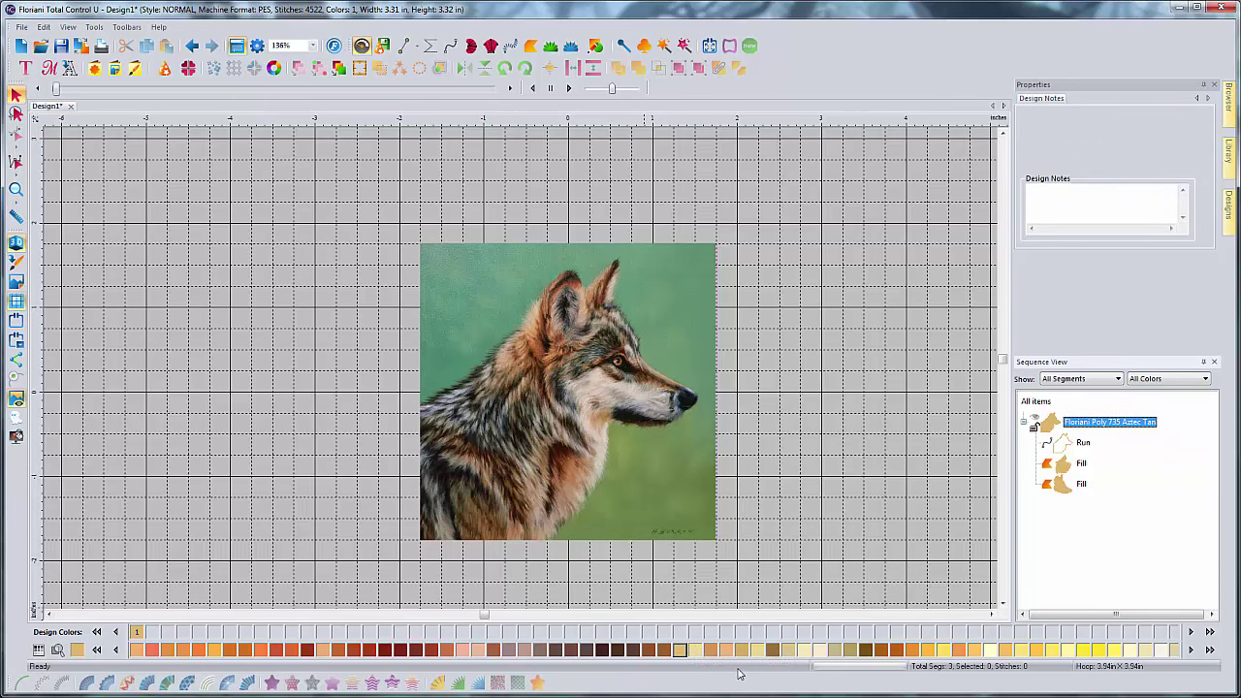
Step: Show the hidden segments again and recolor them all, trying 743 Old World Buff and 745 Harvest Brown before choosing 737 Indian Spice
left_click(711, 650)
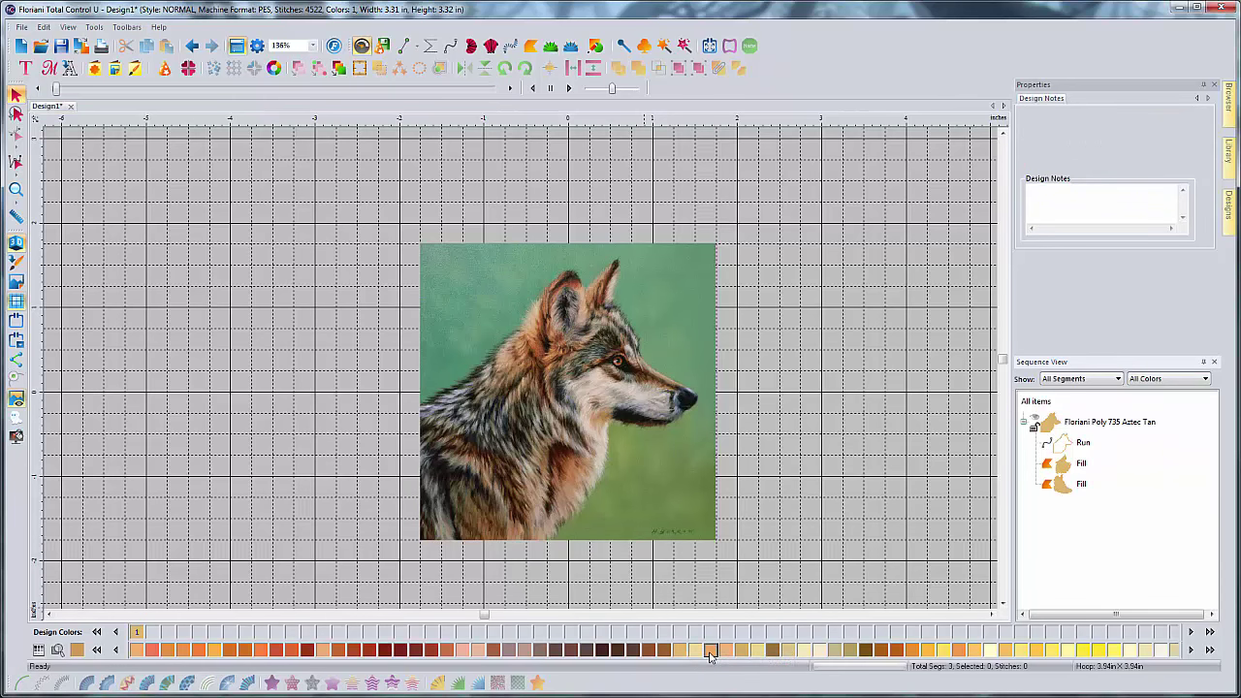
left_click(1073, 429)
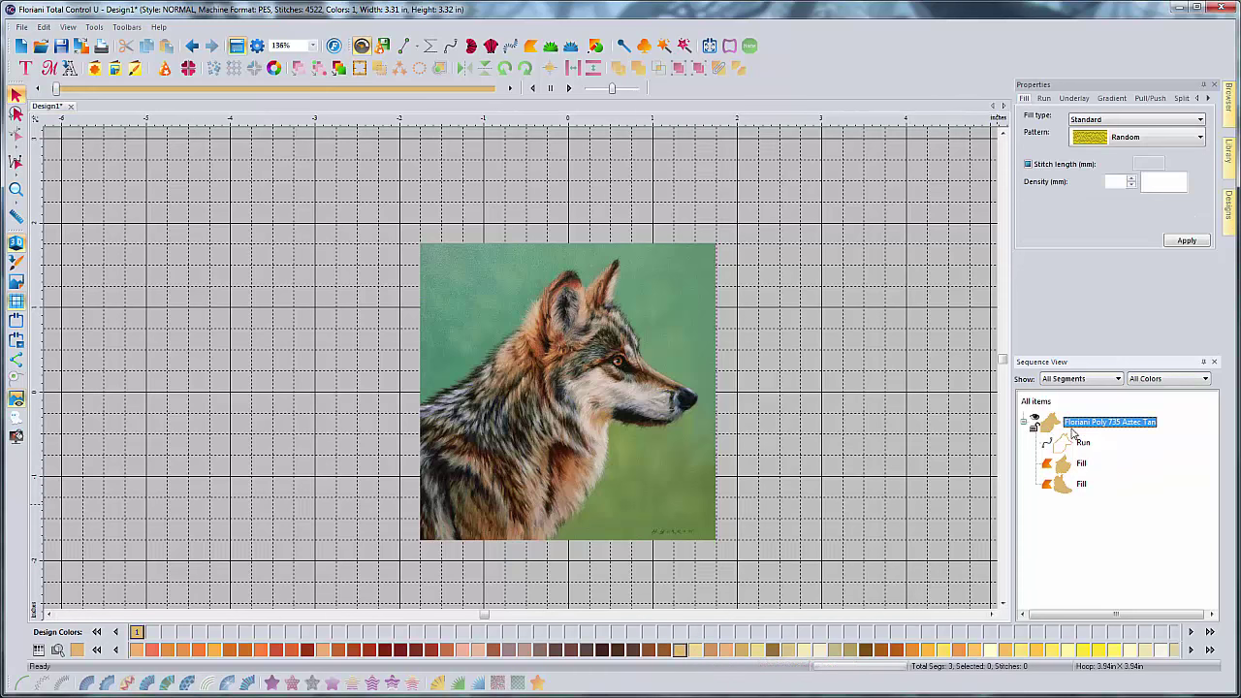
left_click(711, 651)
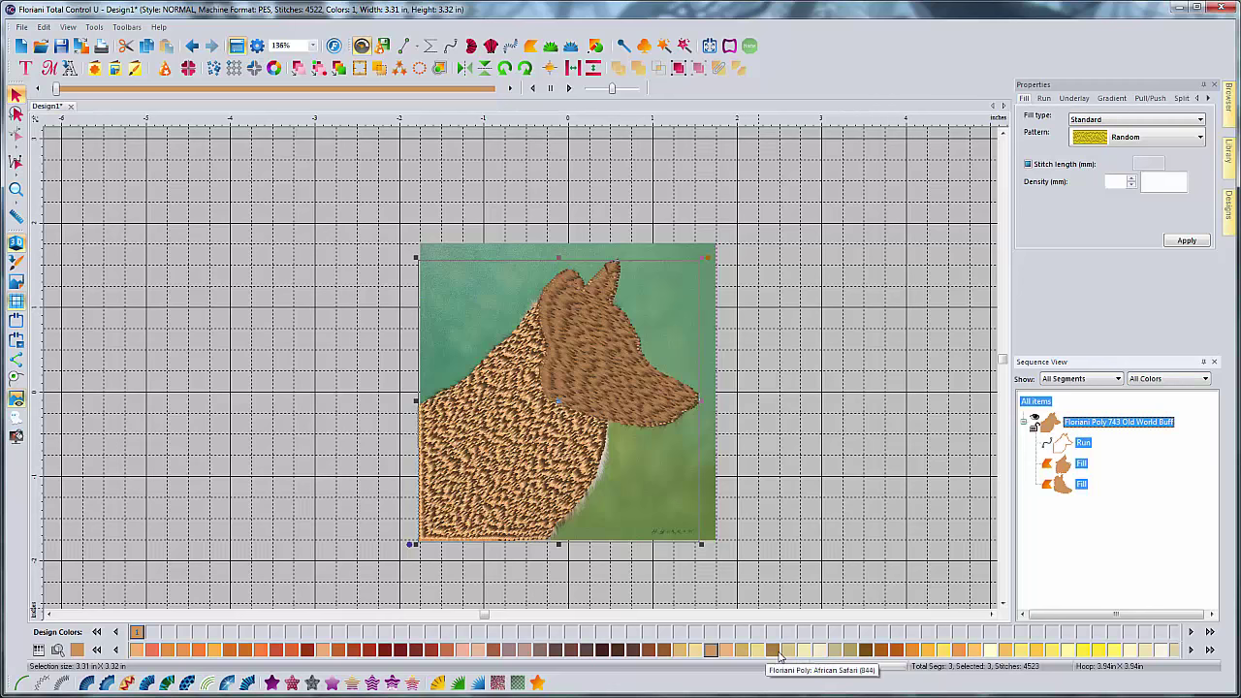
left_click(651, 651)
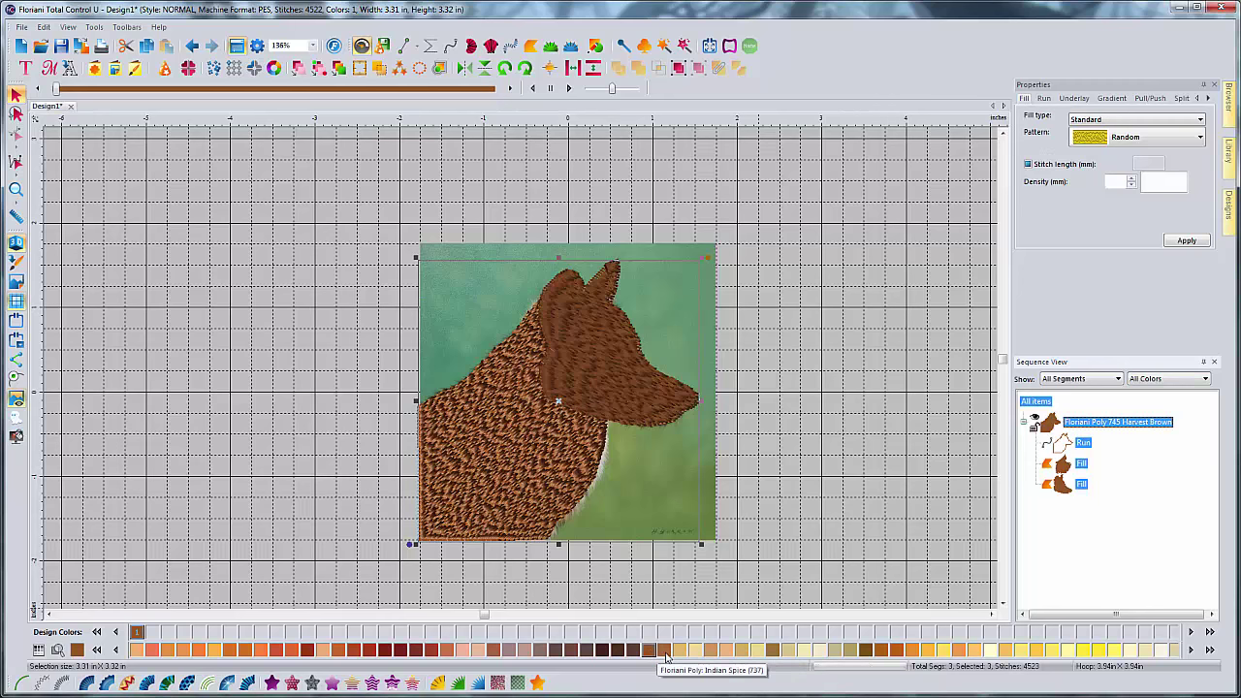
left_click(665, 653)
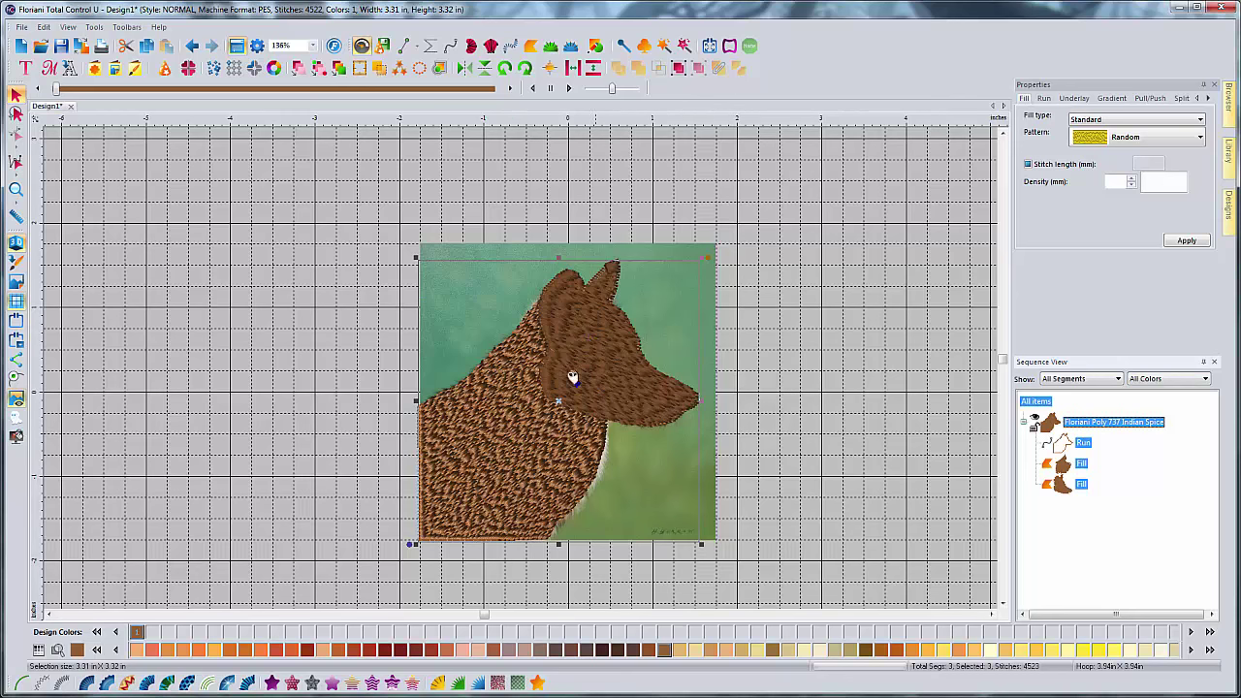
Step: Turn off the 3D stitch view and hide the Indian Spice segments so the wolf picture is uncovered
left_click(17, 244)
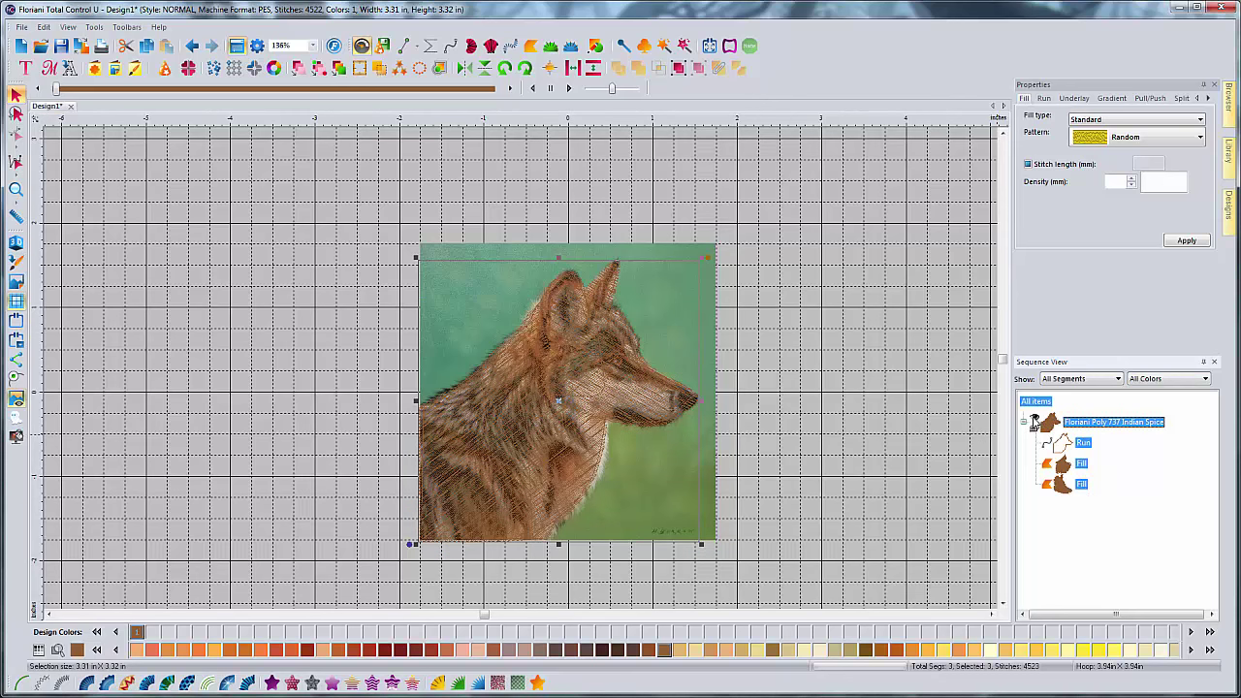
left_click(1035, 422)
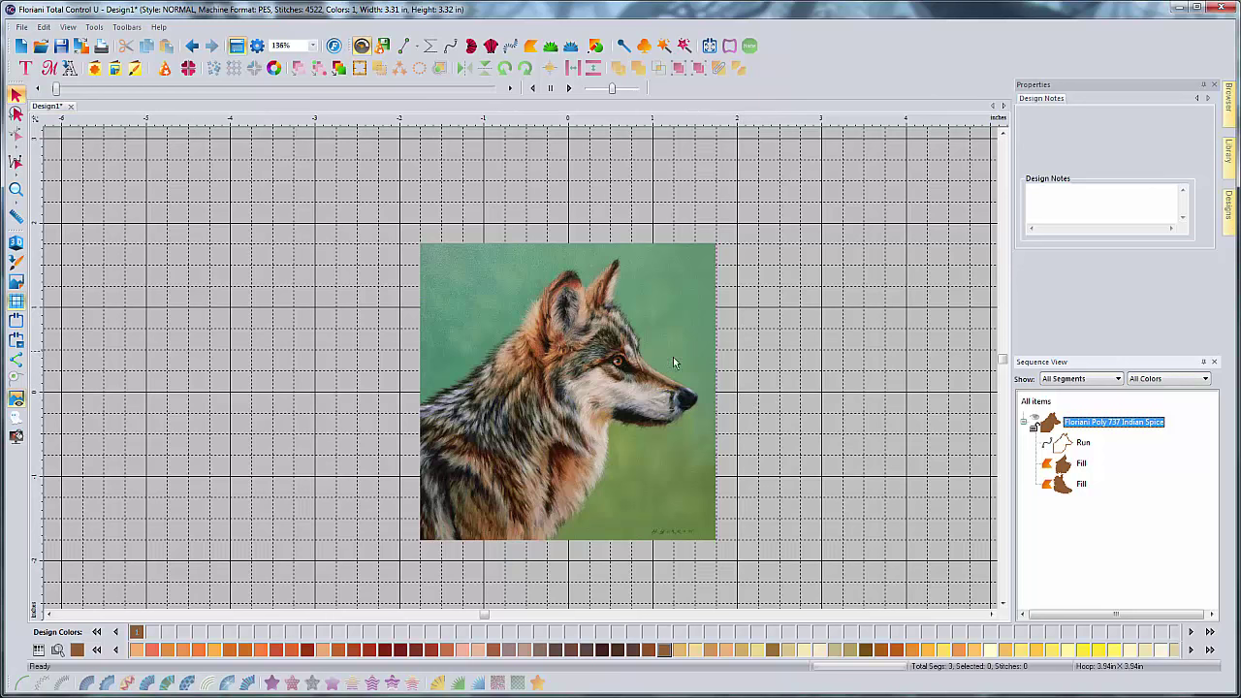
left_click(739, 349)
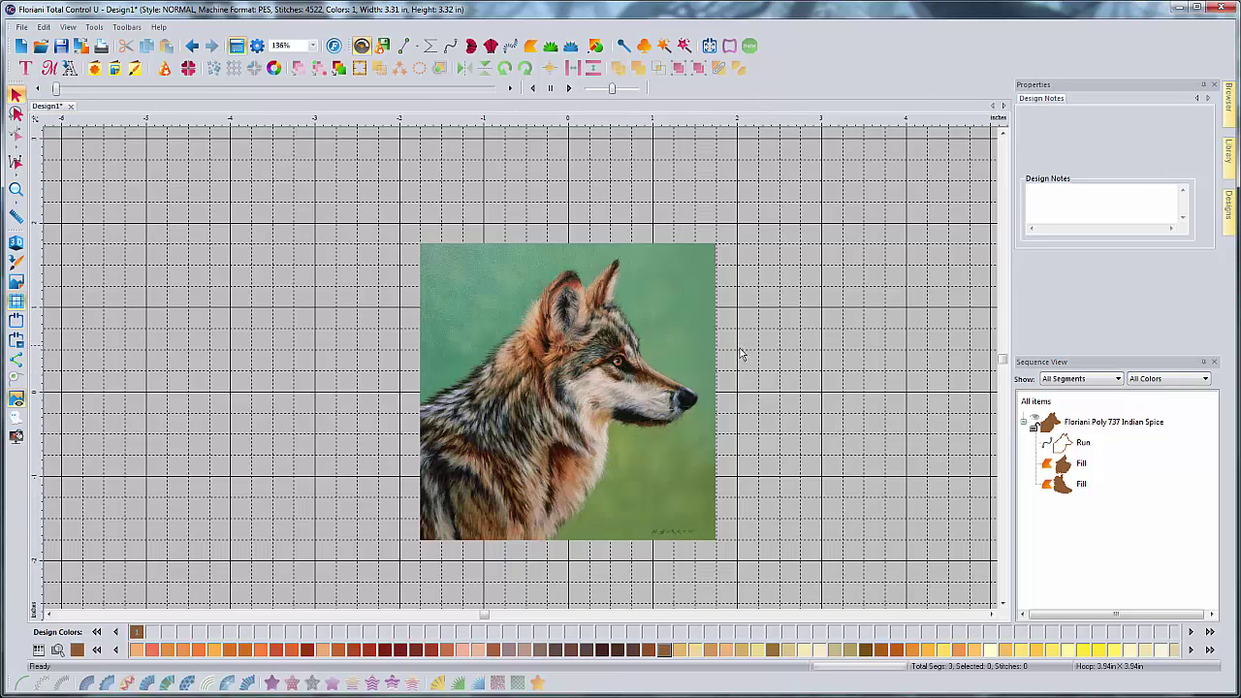
Step: Trace a closed artwork outline around the wolf's eye, about 0.17 by 0.15 in
scroll(617, 358, "up", 1)
scroll(679, 472, "right", 2)
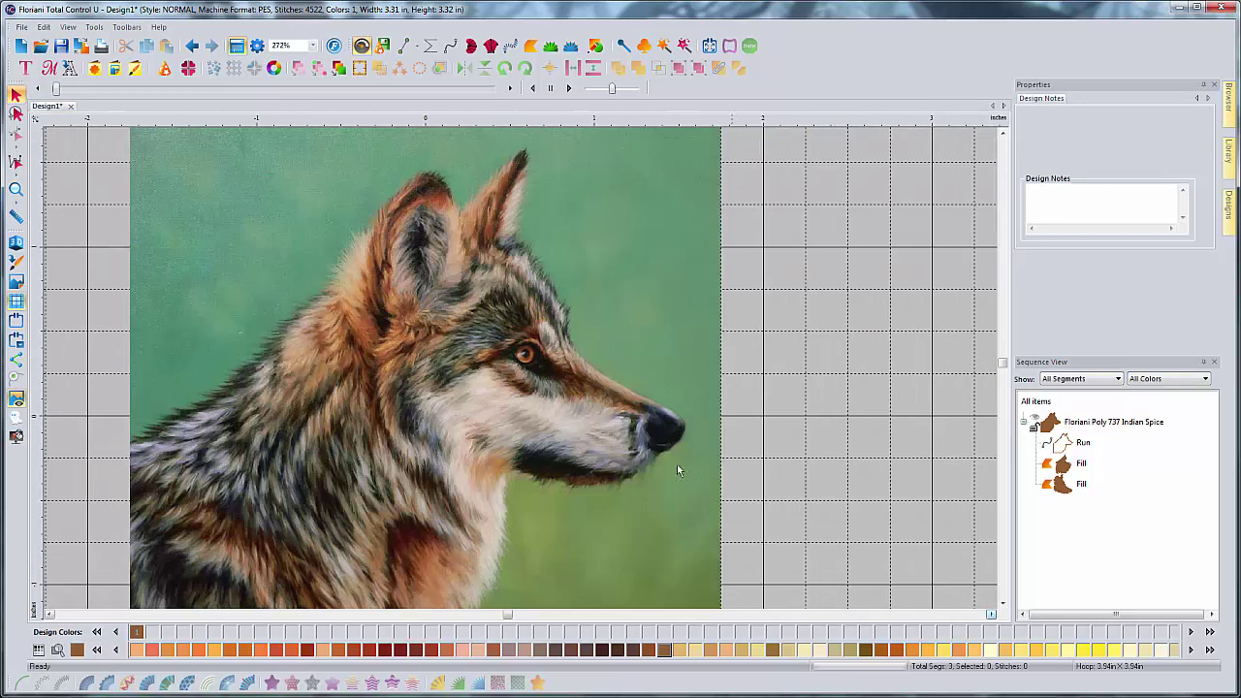
scroll(533, 359, "up", 1)
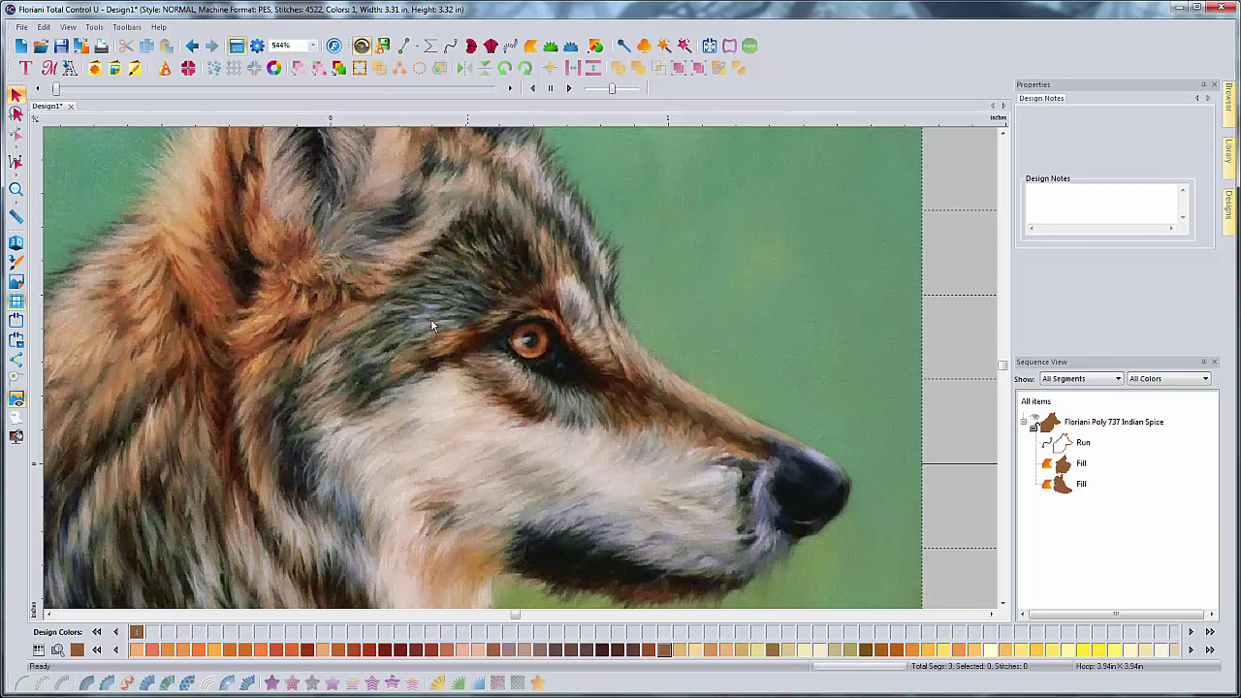
left_click(405, 46)
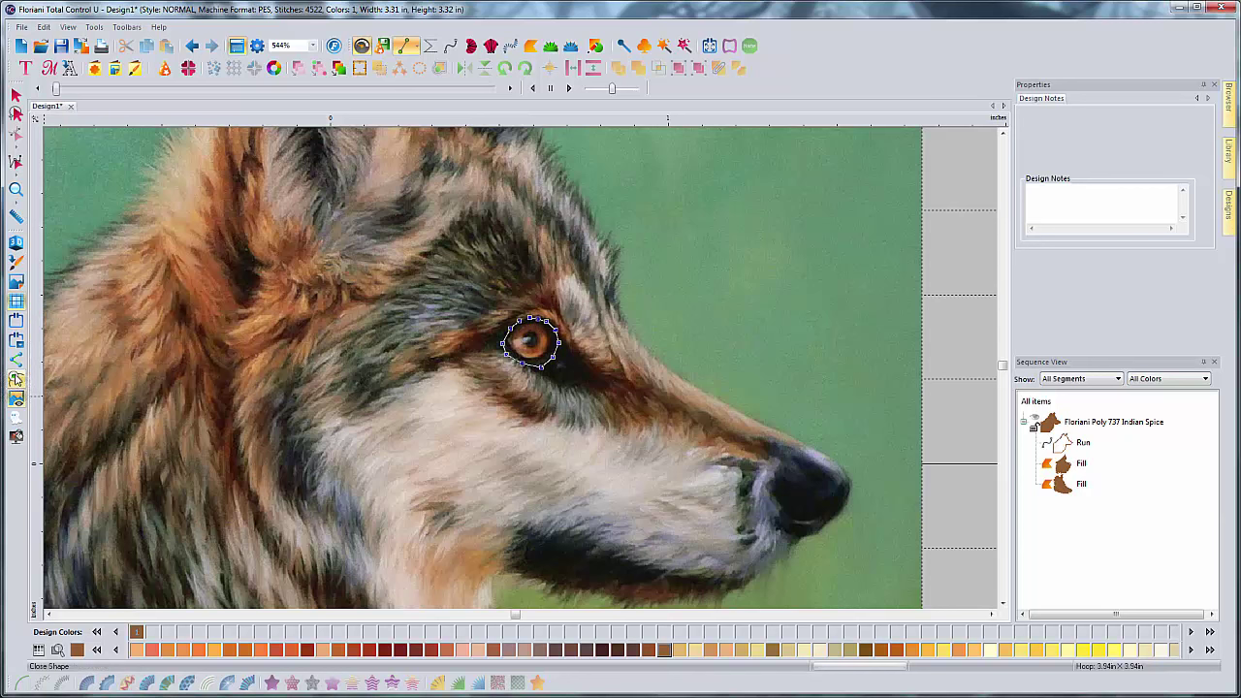
left_click(16, 378)
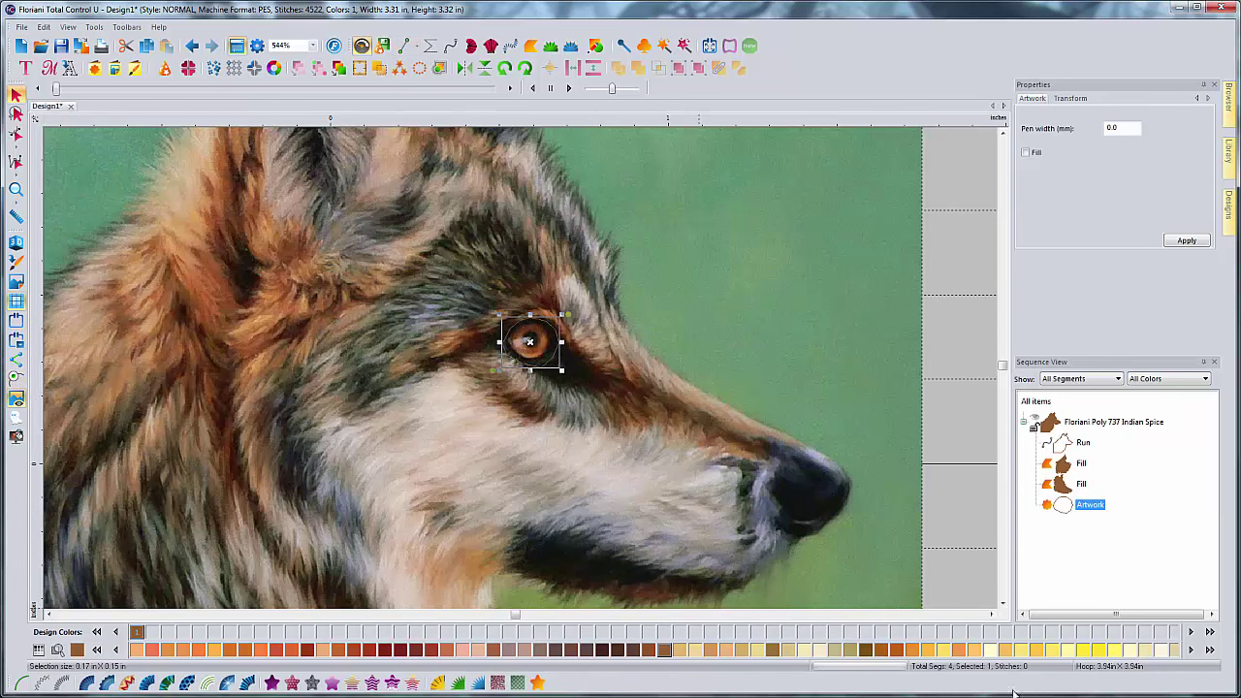
Step: Color the eye outline with Floriani Poly 542 Cockatoo and convert it to a standard fill
left_click(1121, 656)
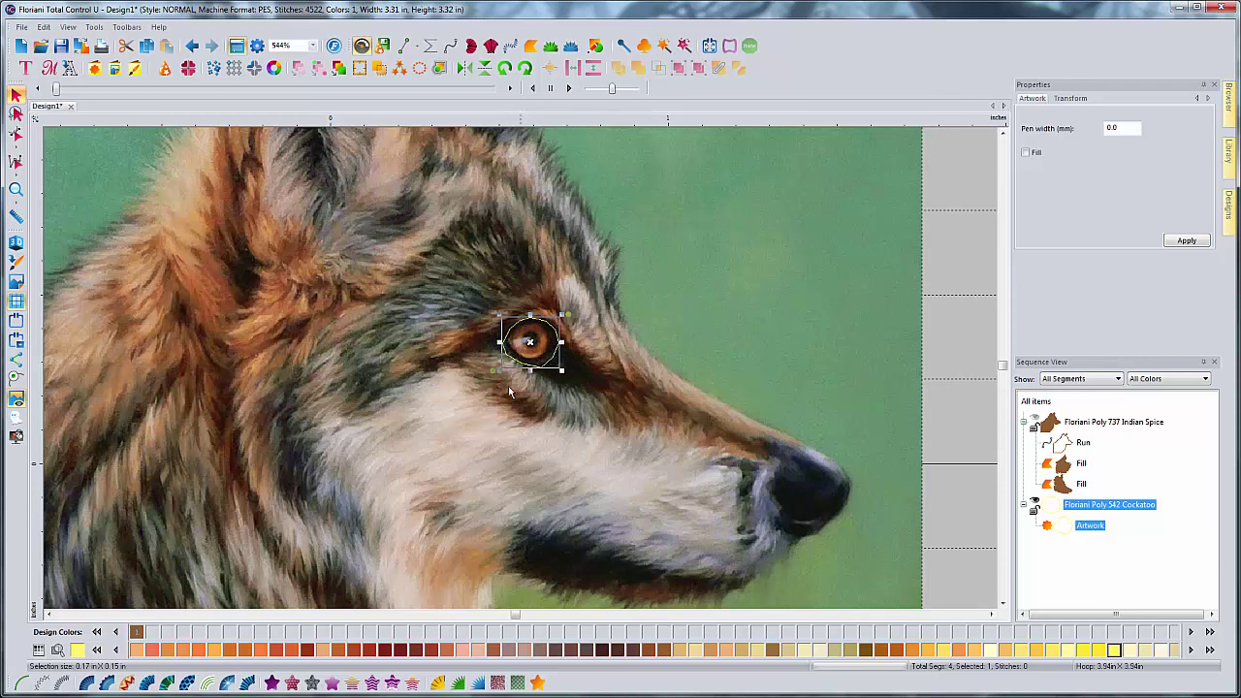
left_click(273, 683)
left_click(529, 341)
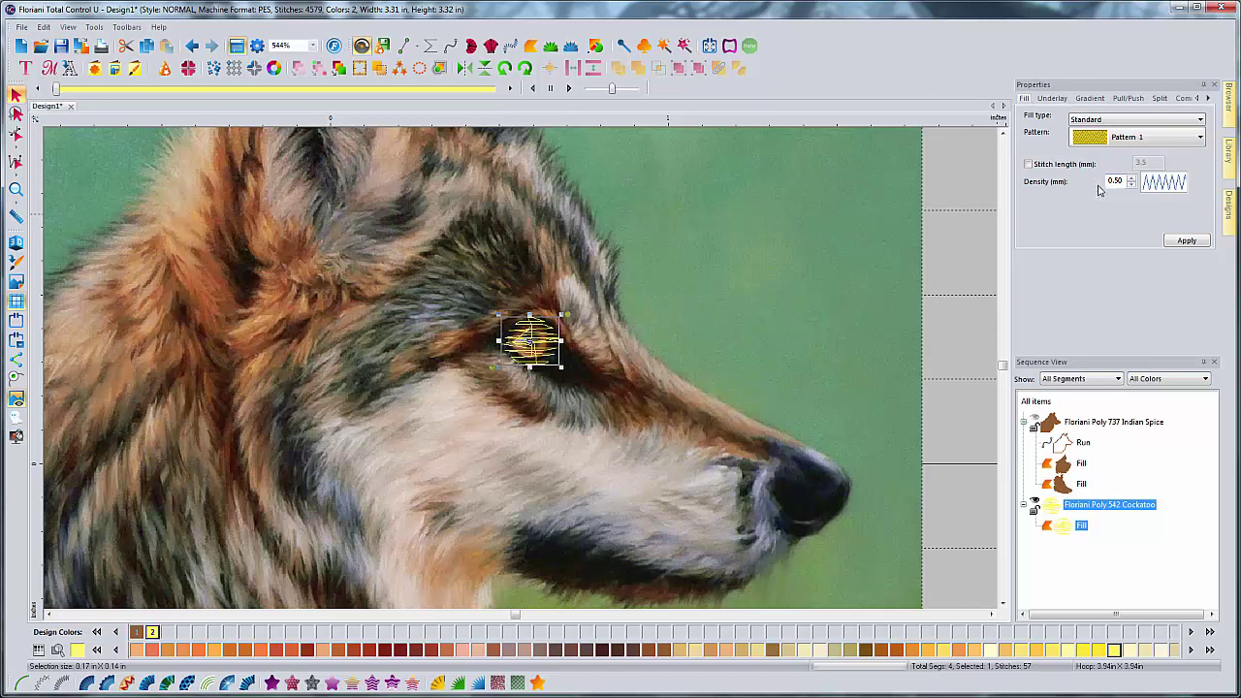
Step: Remove the Perpendicular underlay from the eye fill
left_click(1053, 97)
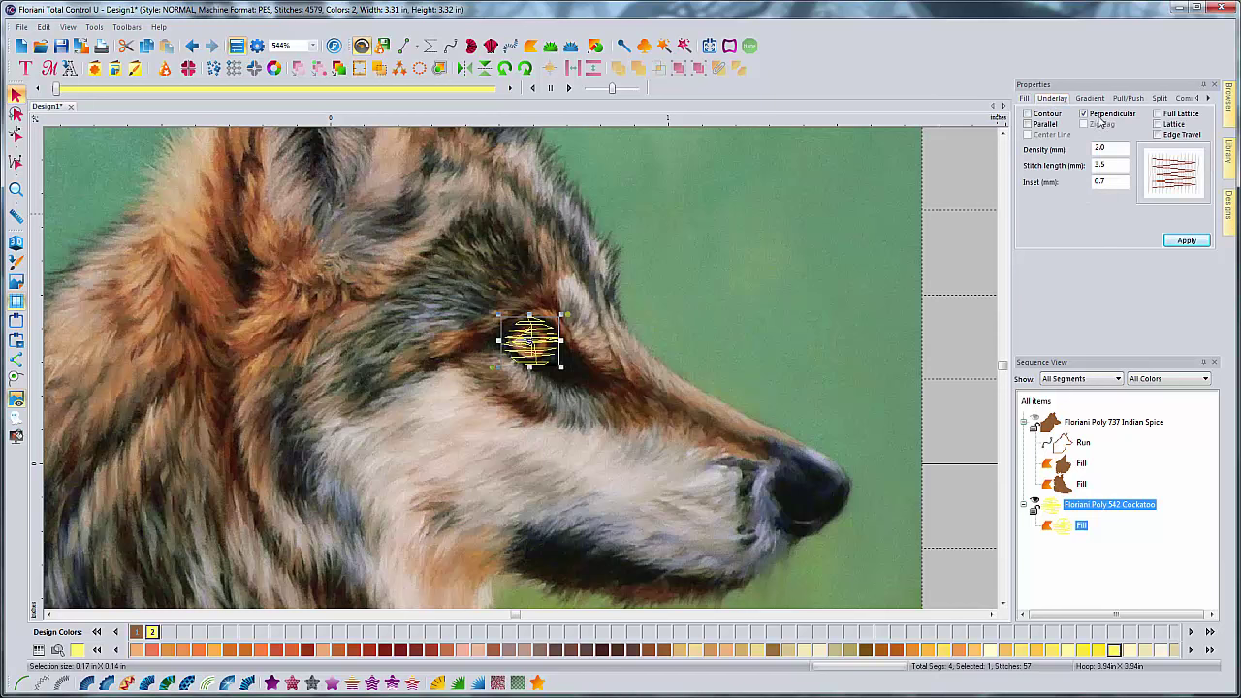
left_click(1187, 241)
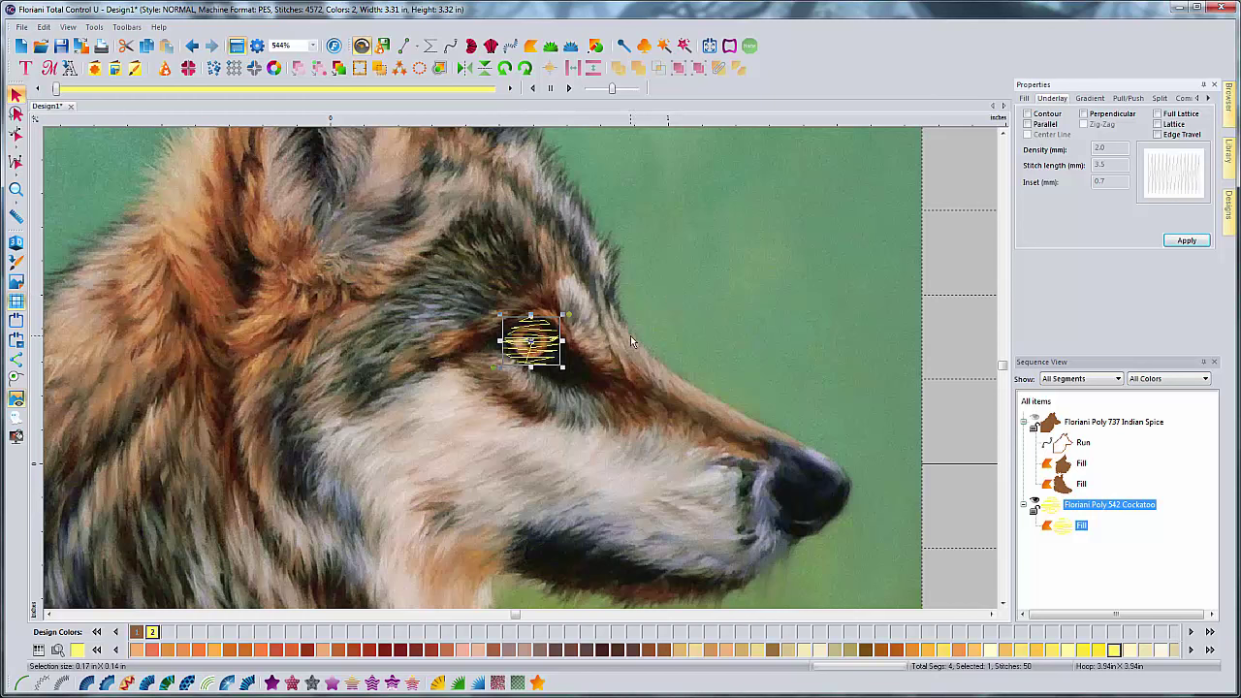
left_click(1025, 98)
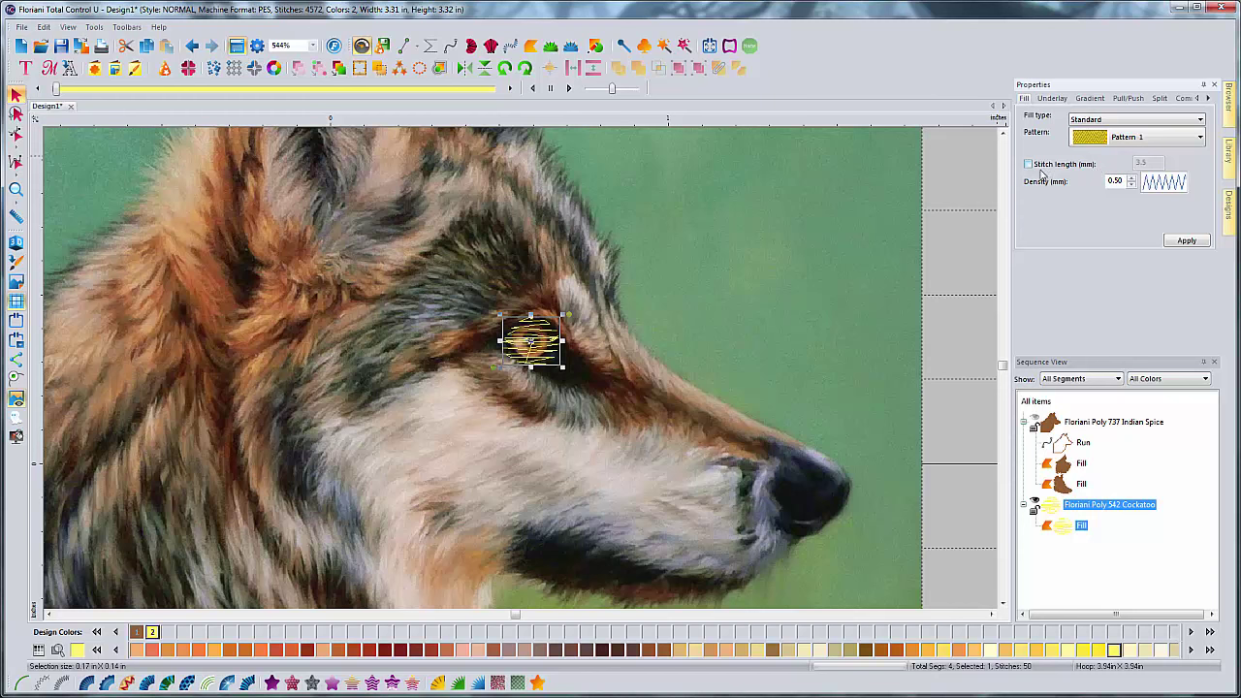
left_click(609, 379)
Step: Hide the Cockatoo eye fill so the picture can be seen for further tracing
scroll(499, 378, "down", 2)
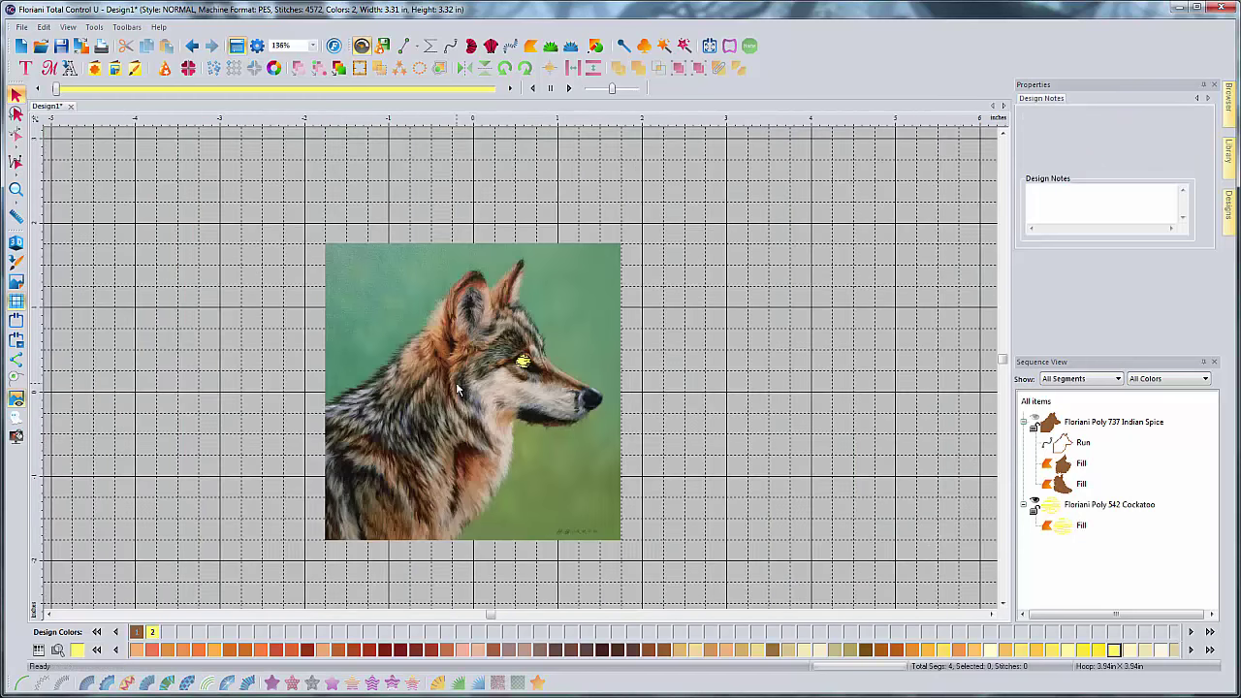
left_click(1034, 503)
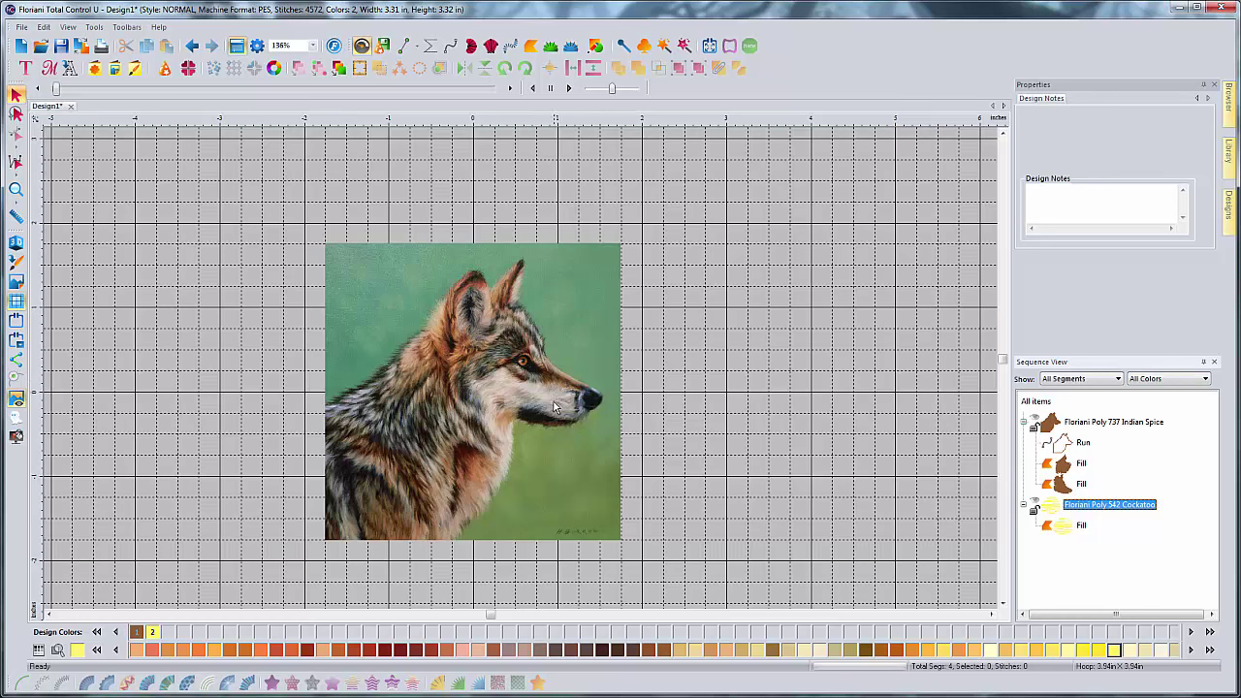
left_click(624, 404)
Step: Draw a zigzag artwork path of fur strokes down the light front edge of the wolf's far ear, about 0.21 by 0.46 in
scroll(550, 404, "up", 1)
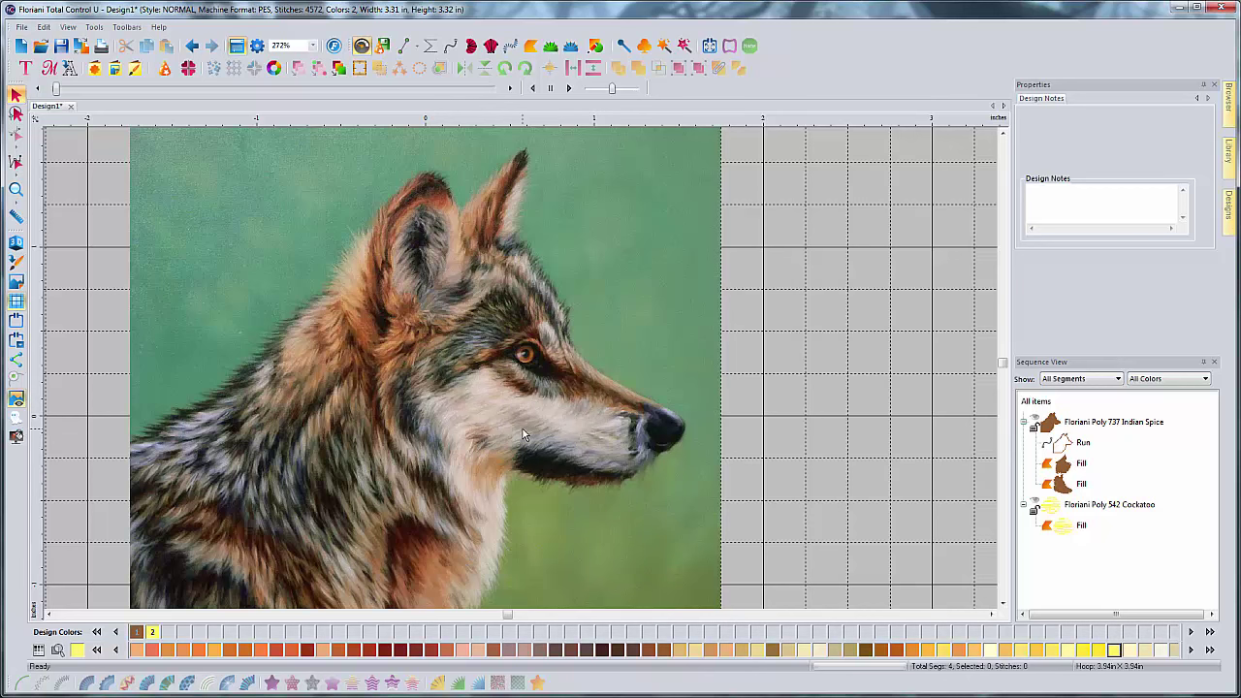
left_click(406, 46)
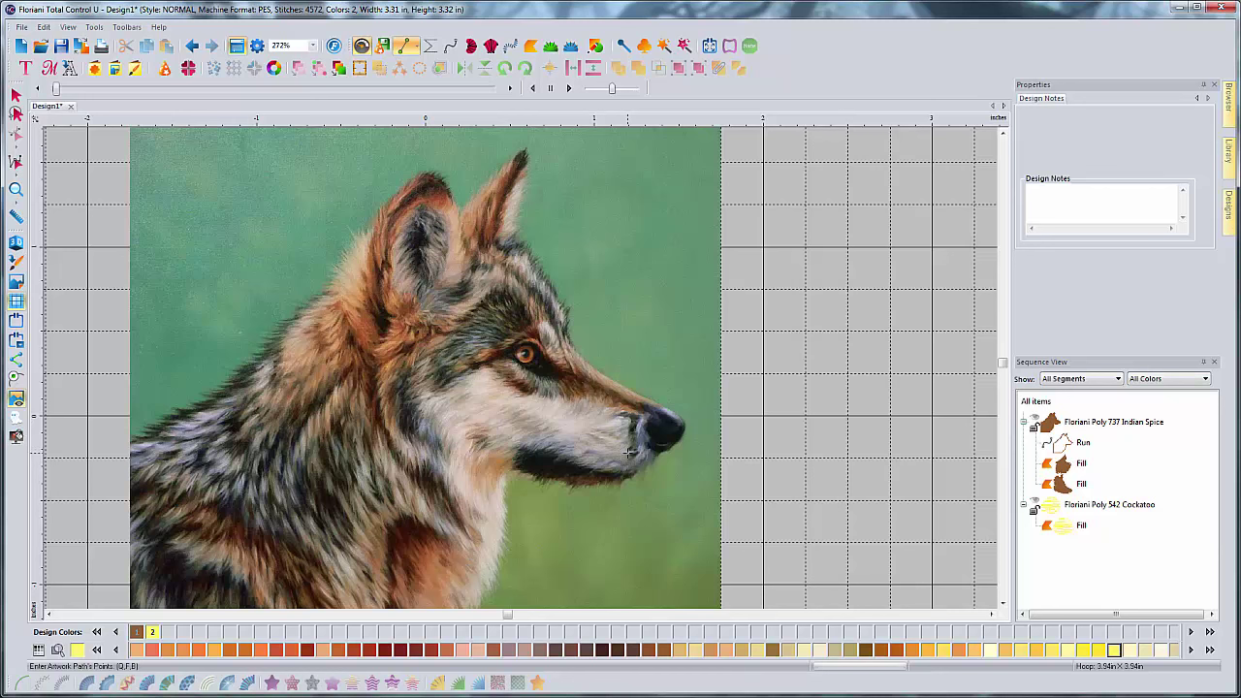
scroll(628, 453, "down", 1)
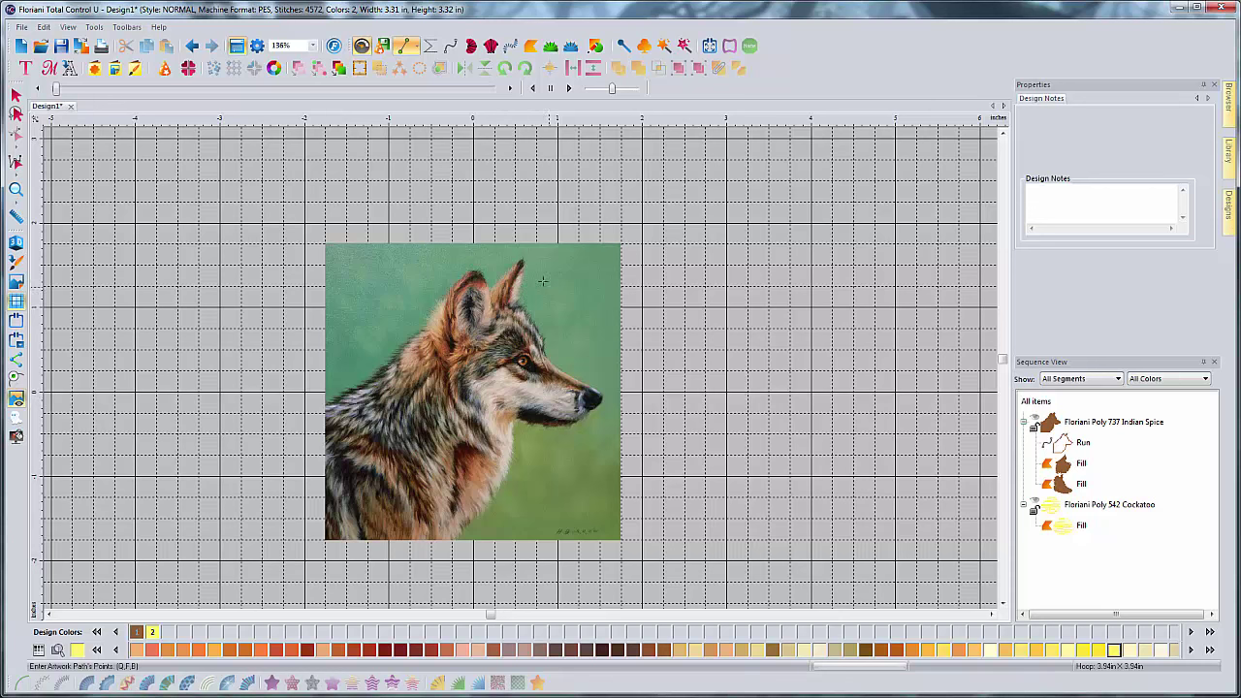
scroll(534, 278, "up", 1)
scroll(574, 291, "up", 2)
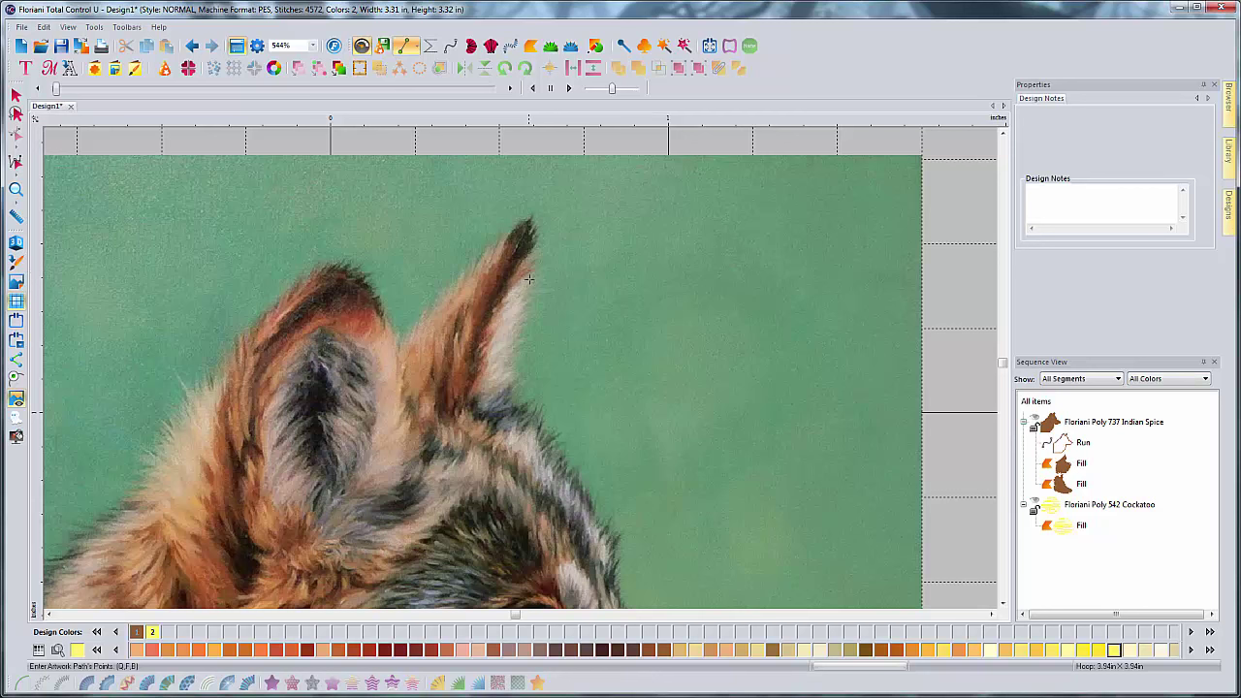
left_click(537, 272)
left_click(502, 309)
left_click(508, 295)
left_click(538, 280)
left_click(512, 299)
left_click(500, 317)
left_click(489, 334)
left_click(515, 310)
left_click(528, 297)
left_click(548, 289)
left_click(524, 298)
left_click(513, 307)
left_click(502, 328)
left_click(493, 336)
left_click(507, 316)
left_click(523, 307)
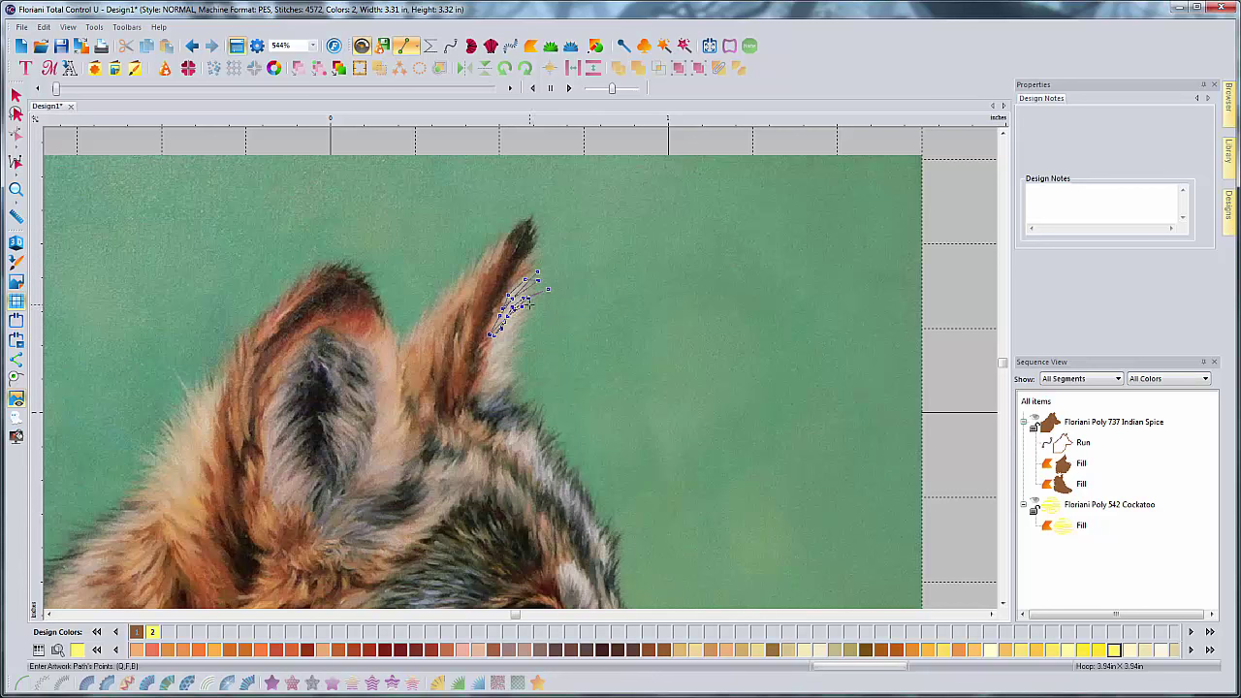
left_click(529, 304)
left_click(518, 319)
left_click(506, 329)
left_click(491, 350)
left_click(497, 342)
left_click(514, 326)
left_click(521, 316)
left_click(483, 366)
left_click(487, 379)
left_click(478, 394)
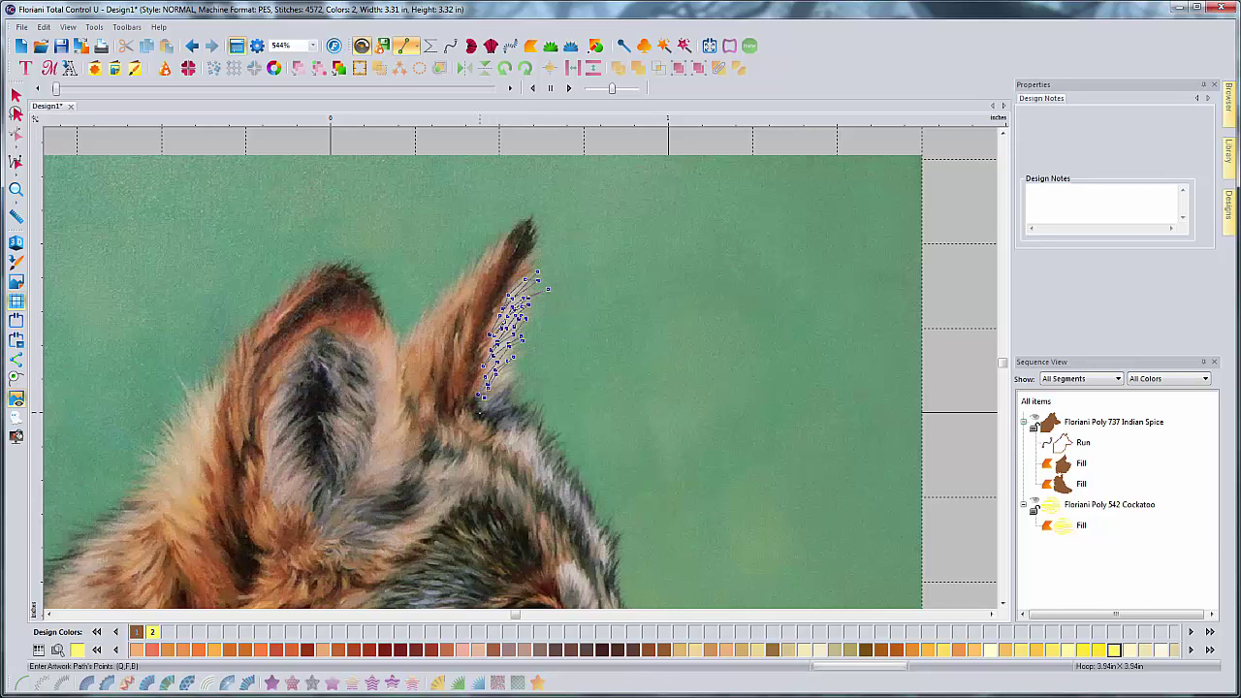
left_click(480, 414)
left_click(484, 424)
key("Return")
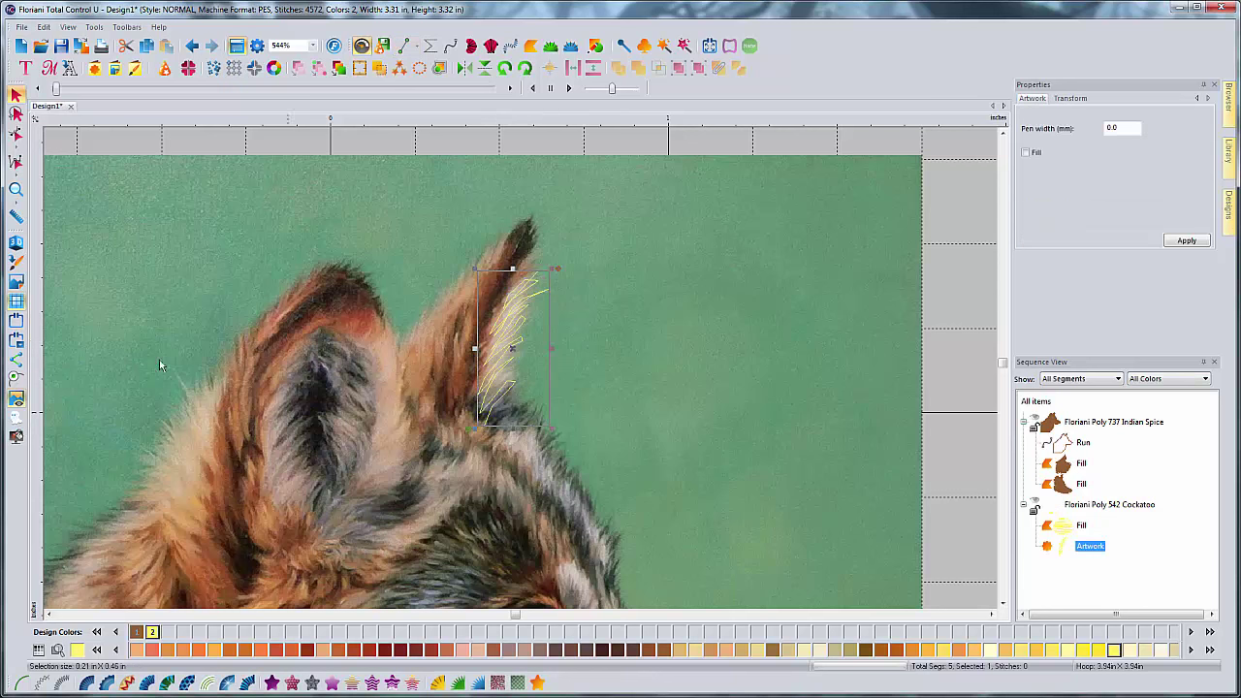
Step: Convert the ear's zigzag path to a run stitch and show it in the 3D stitch view
left_click(21, 683)
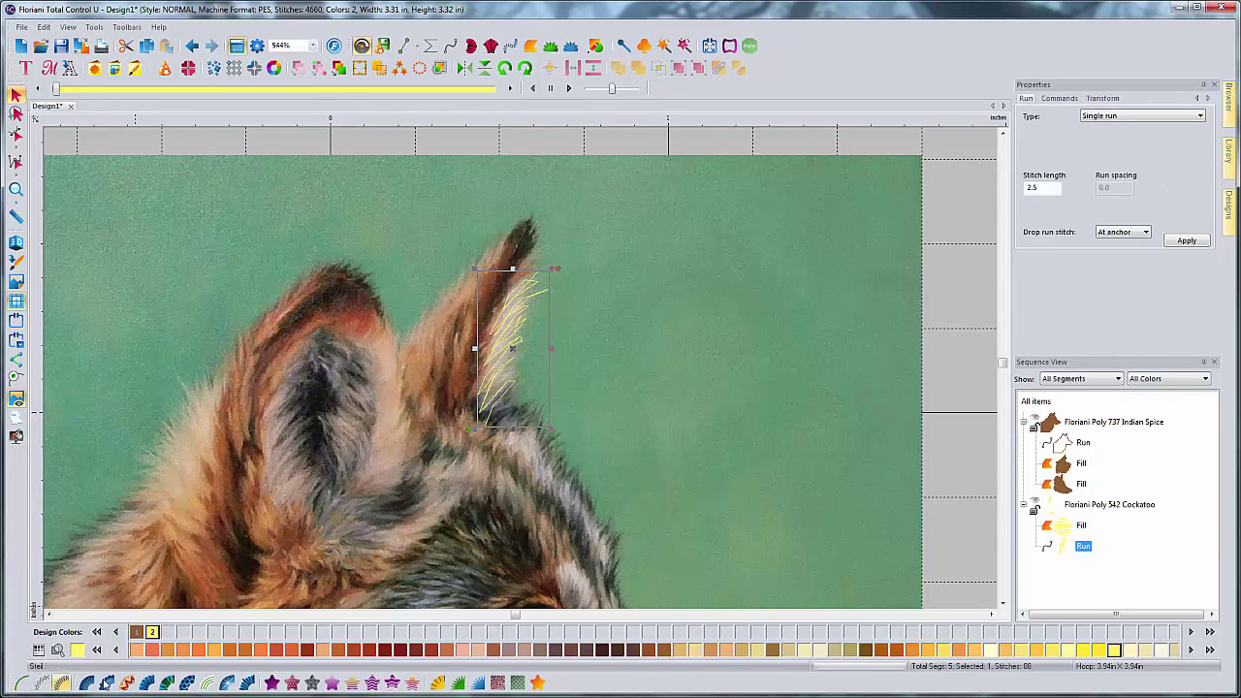
left_click(15, 243)
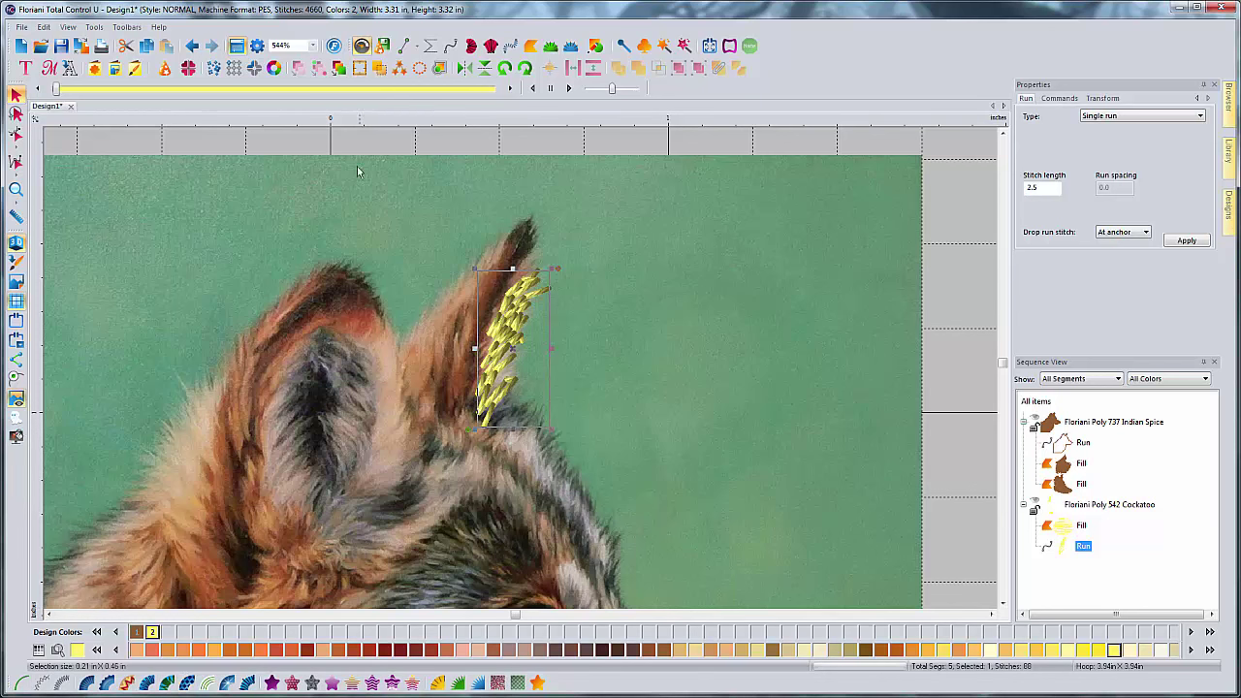
Step: Start a new zigzag artwork path at the far ear's base and trace fur strokes down the light edge of the wolf's forehead
left_click(405, 47)
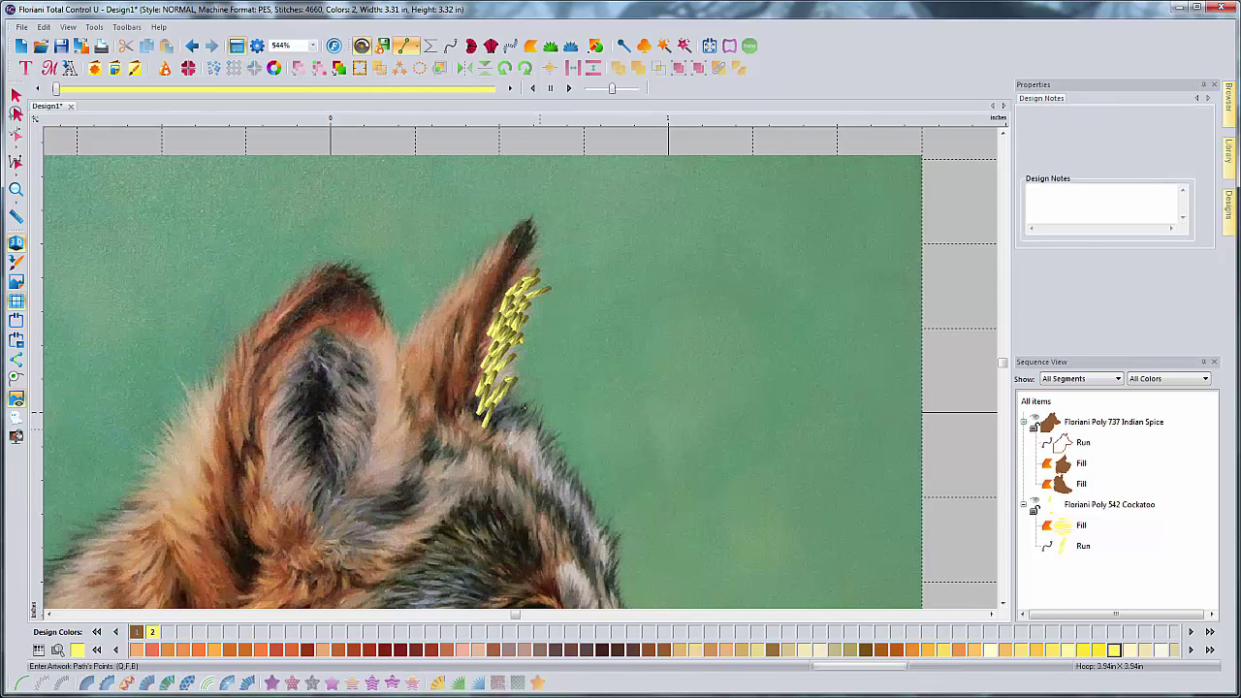
left_click(405, 47)
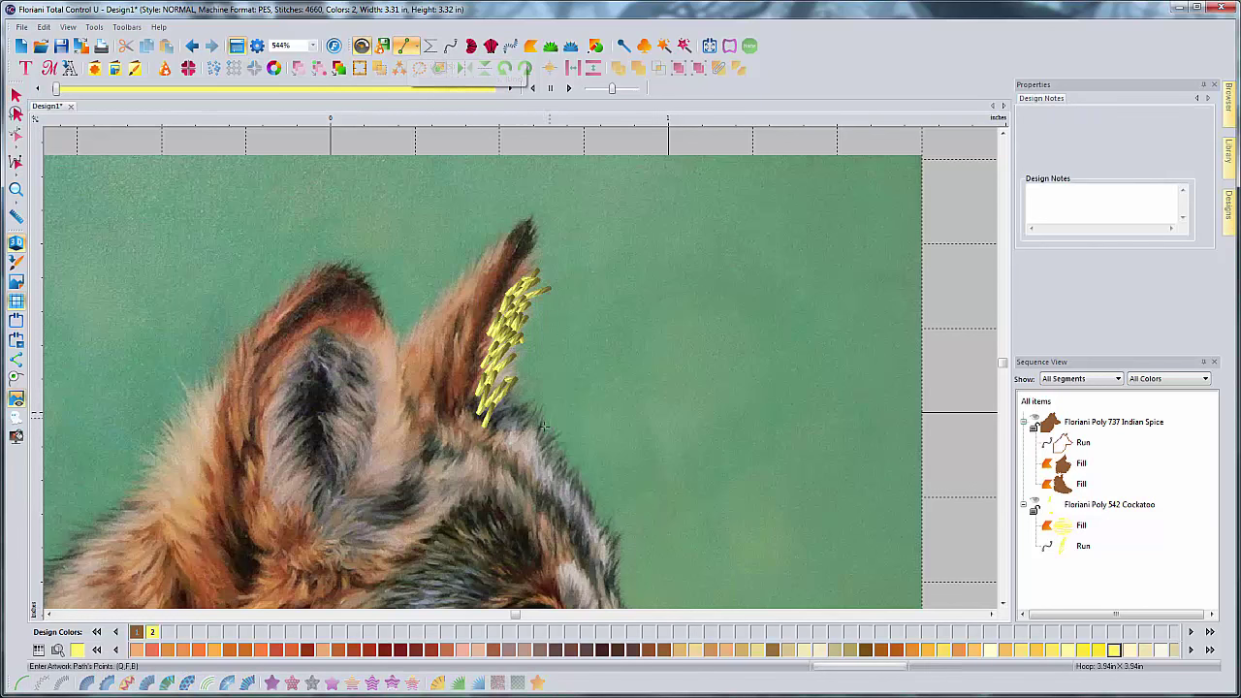
left_click(484, 427)
left_click(495, 420)
left_click(506, 421)
left_click(507, 448)
left_click(506, 458)
left_click(518, 436)
left_click(520, 448)
left_click(522, 426)
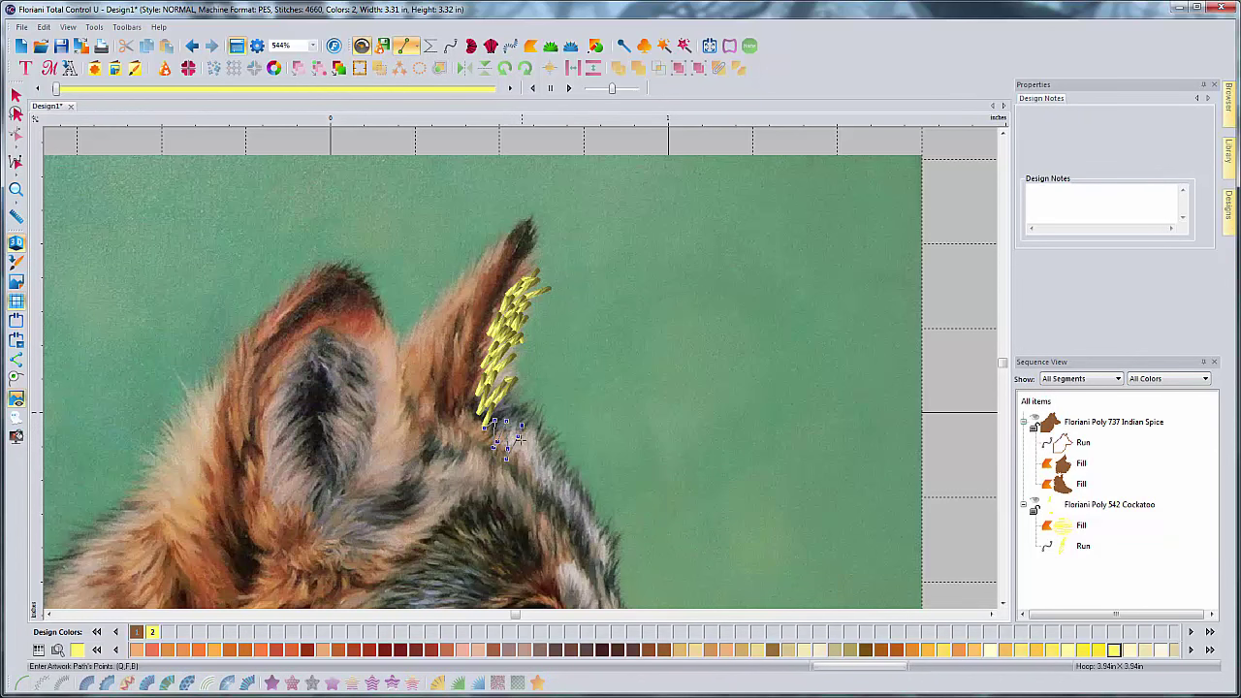
left_click(515, 460)
left_click(521, 473)
left_click(531, 445)
left_click(530, 434)
left_click(532, 457)
left_click(531, 469)
left_click(534, 449)
left_click(539, 469)
left_click(538, 482)
left_click(538, 499)
left_click(544, 476)
left_click(544, 465)
left_click(548, 493)
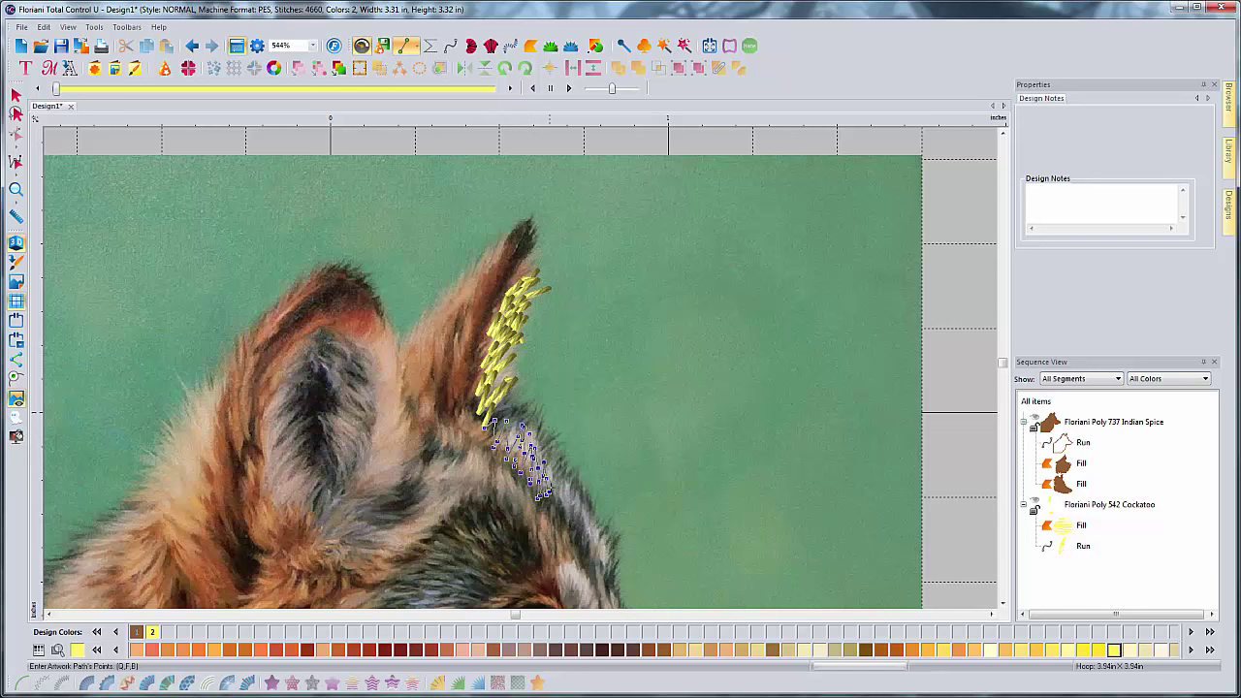
left_click(556, 484)
left_click(561, 507)
left_click(565, 491)
left_click(572, 508)
left_click(577, 526)
left_click(587, 503)
left_click(592, 542)
left_click(602, 553)
left_click(598, 563)
left_click(604, 575)
scroll(603, 580, "down", 5)
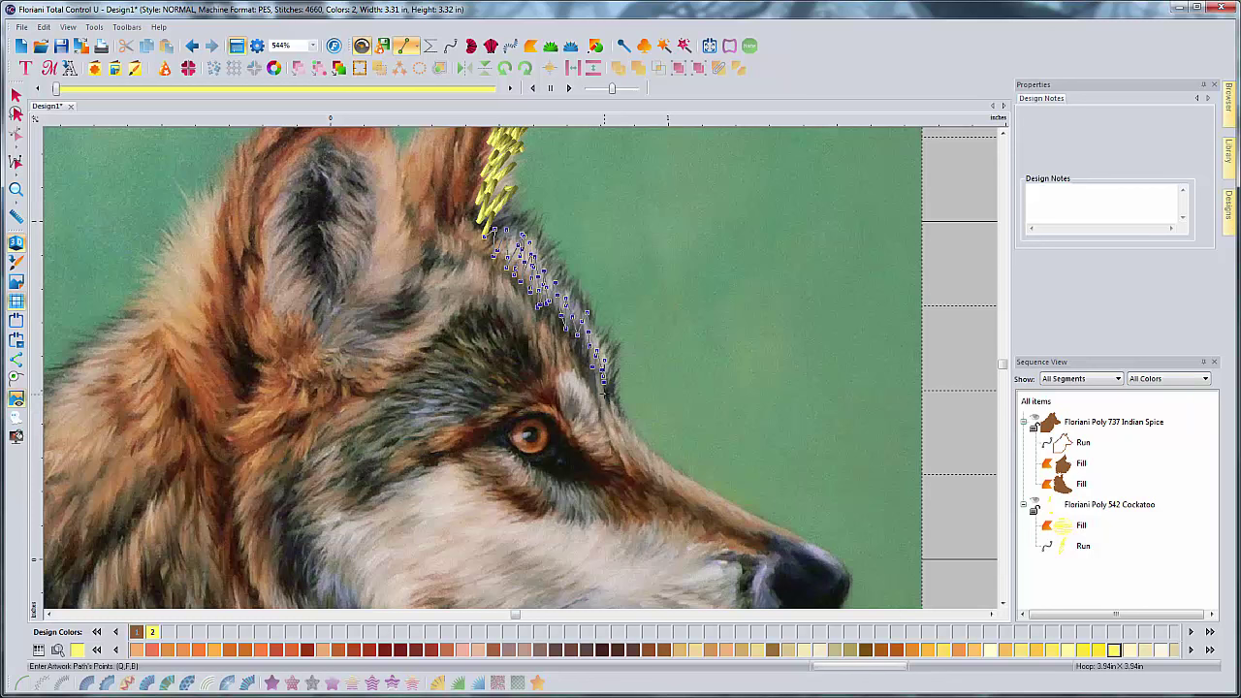
Step: Continue the zigzag path with short fur strokes across the light patch between the wolf's eye and its brow
left_click(606, 405)
left_click(595, 418)
left_click(583, 426)
left_click(573, 433)
left_click(579, 420)
left_click(589, 399)
left_click(576, 428)
left_click(575, 404)
left_click(574, 382)
left_click(572, 397)
left_click(570, 422)
left_click(564, 396)
left_click(558, 382)
left_click(572, 419)
left_click(581, 386)
left_click(583, 422)
left_click(589, 409)
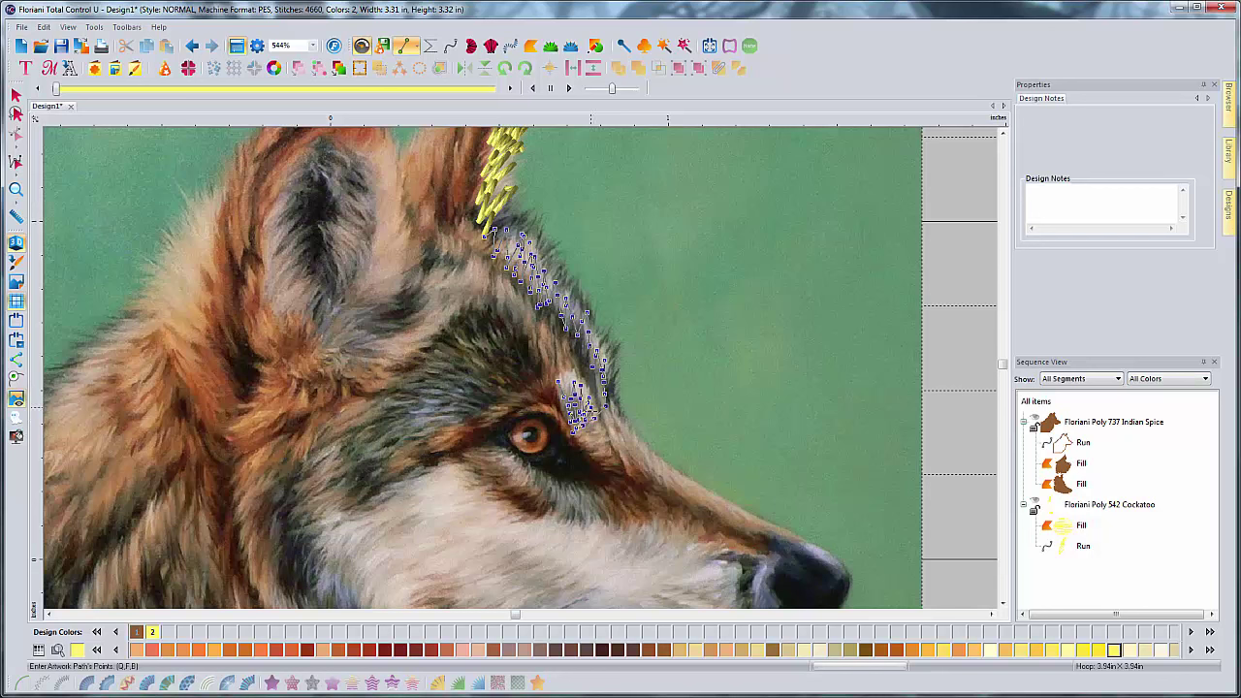
left_click(593, 419)
left_click(609, 420)
left_click(625, 453)
left_click(616, 420)
left_click(627, 439)
left_click(641, 455)
left_click(655, 471)
left_click(642, 444)
left_click(626, 428)
left_click(643, 450)
key("BackSpace")
key("BackSpace")
key("BackSpace")
key("BackSpace")
key("BackSpace")
key("BackSpace")
Step: Continue the zigzag path with short fur strokes along the bridge of the muzzle, from the brow to the nose
left_click(611, 429)
left_click(614, 448)
left_click(618, 437)
left_click(625, 463)
left_click(623, 437)
left_click(631, 452)
left_click(630, 443)
left_click(640, 464)
left_click(636, 443)
left_click(641, 456)
left_click(646, 467)
left_click(643, 452)
left_click(653, 475)
left_click(653, 456)
left_click(666, 483)
left_click(673, 478)
left_click(680, 482)
left_click(687, 485)
left_click(709, 504)
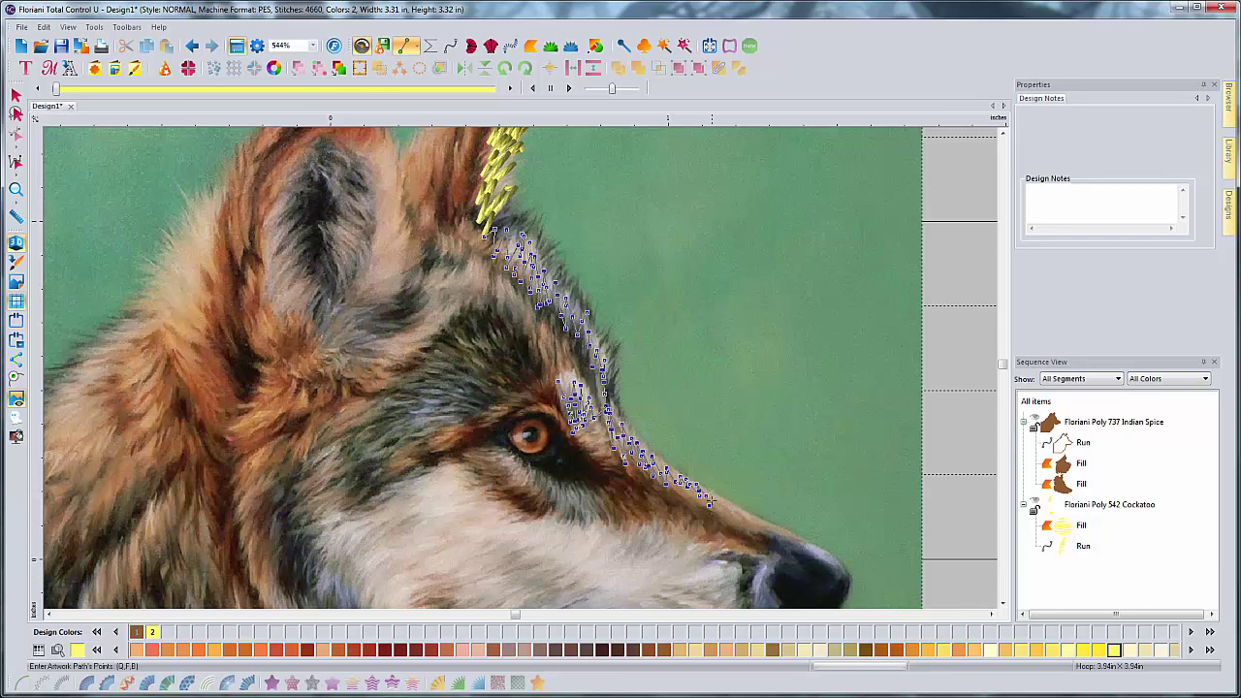
left_click(712, 496)
left_click(717, 505)
left_click(724, 517)
left_click(725, 506)
left_click(737, 524)
left_click(745, 514)
left_click(756, 519)
left_click(768, 525)
left_click(781, 532)
left_click(794, 535)
Step: Carry the zigzag path down behind the nose to the chin and back along the lower edge of the muzzle
scroll(785, 488, "down", 3)
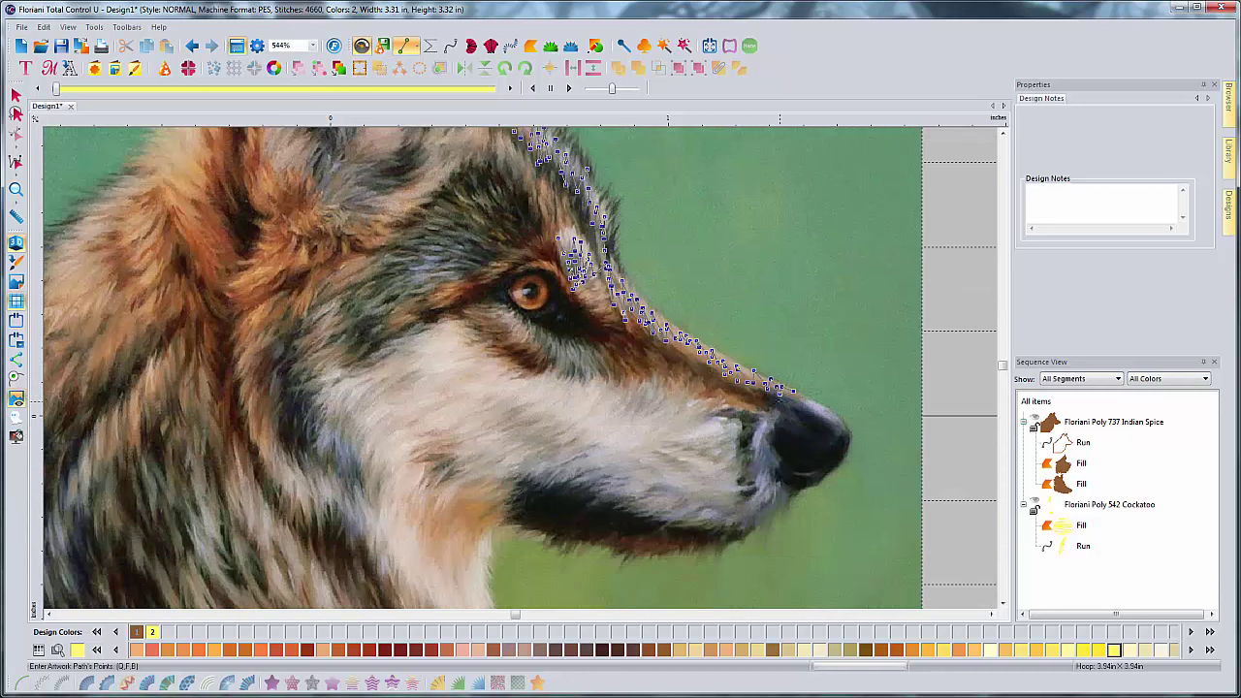
left_click(763, 415)
left_click(762, 424)
left_click(760, 443)
left_click(749, 453)
left_click(760, 436)
left_click(766, 512)
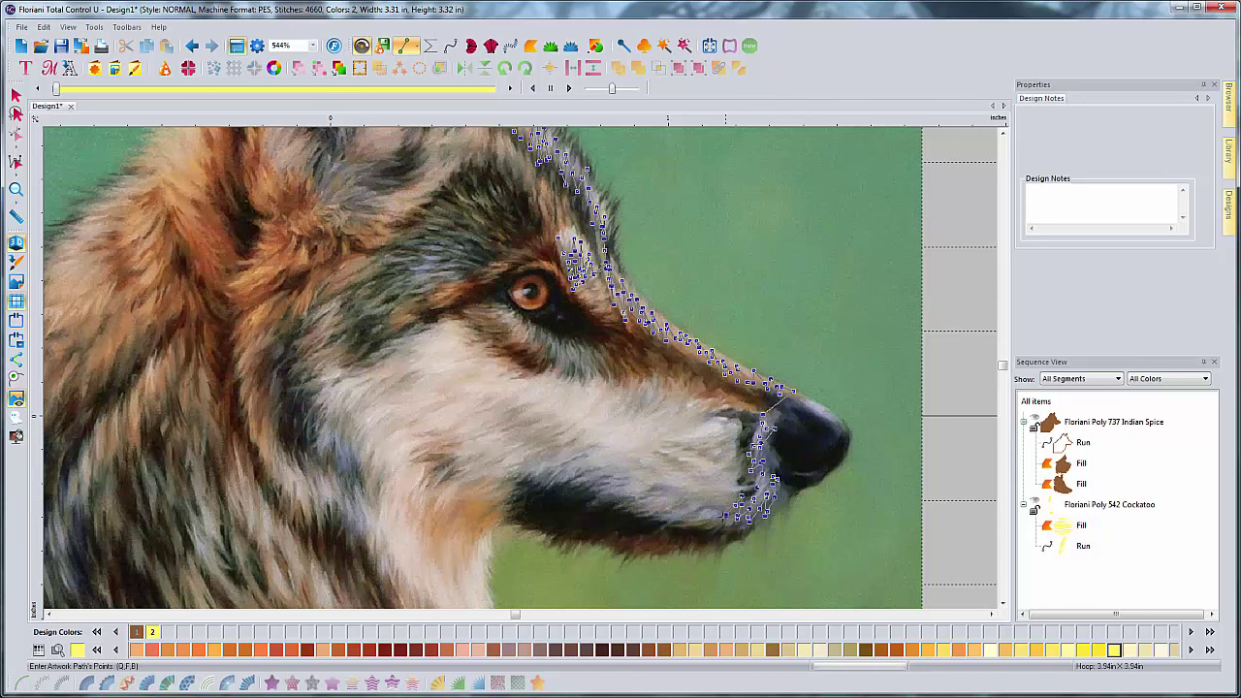
left_click(715, 509)
left_click(688, 514)
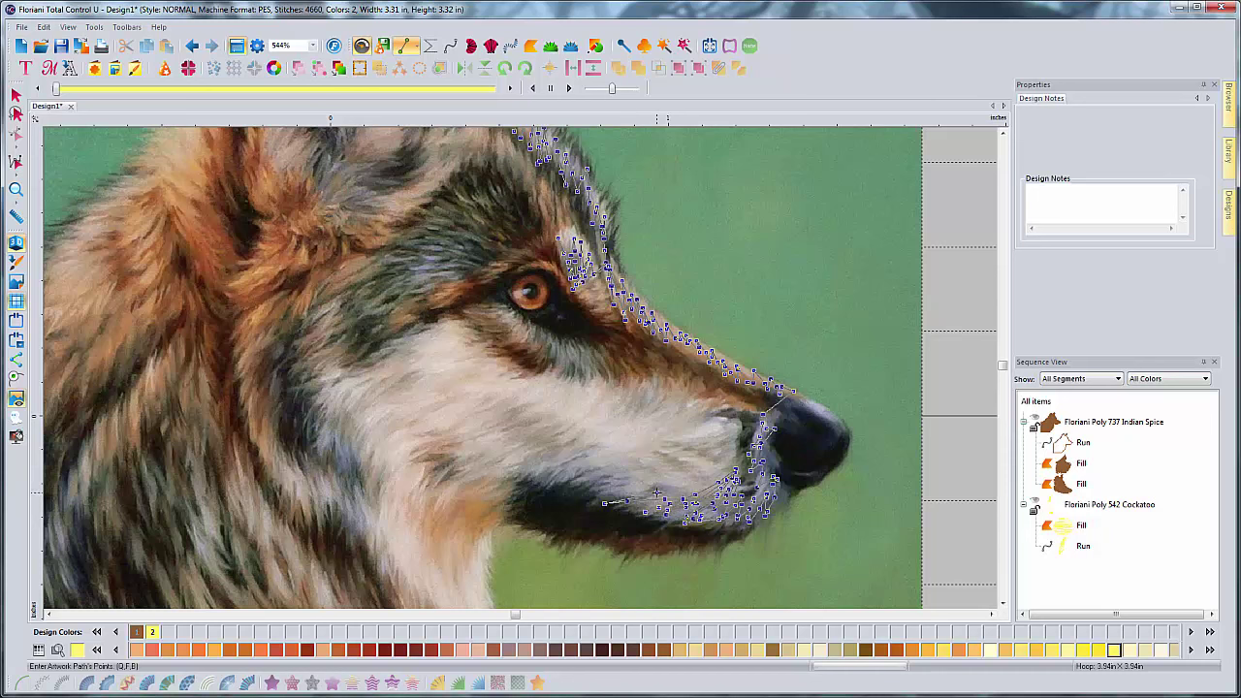
left_click(604, 502)
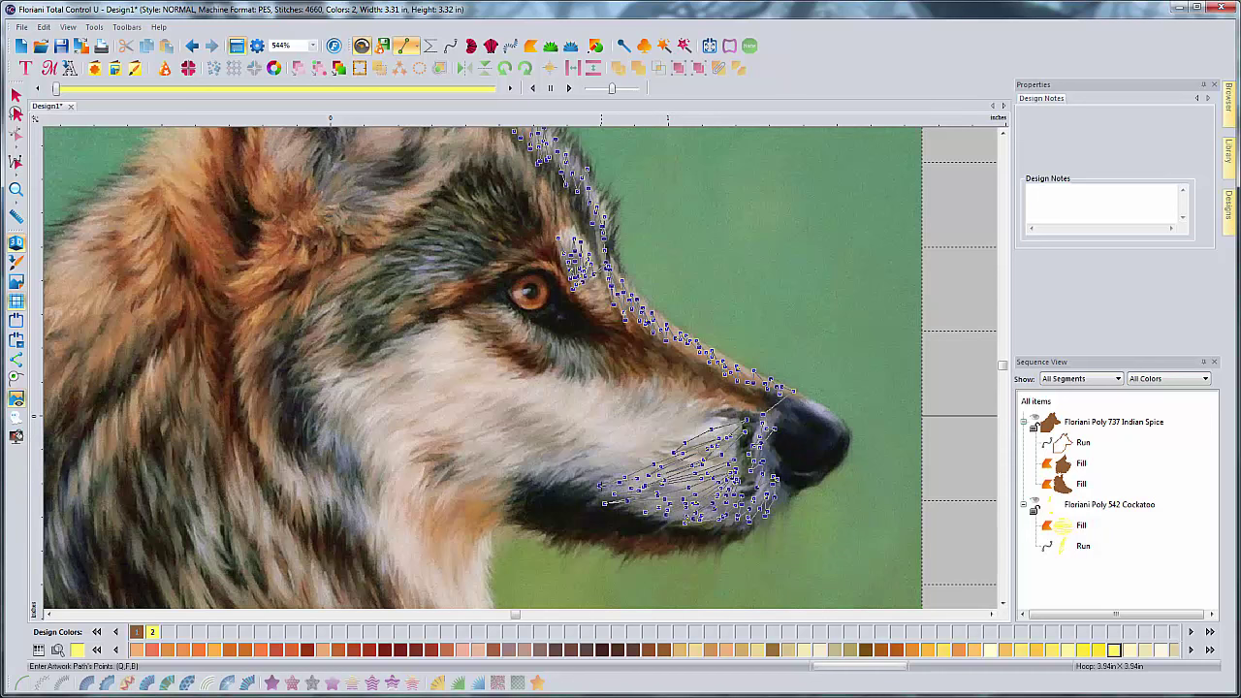
Step: Cover the side of the muzzle with long zigzag fur strokes running from the nose back toward the cheek
left_click(729, 415)
left_click(673, 438)
left_click(646, 446)
left_click(563, 469)
left_click(593, 455)
left_click(624, 446)
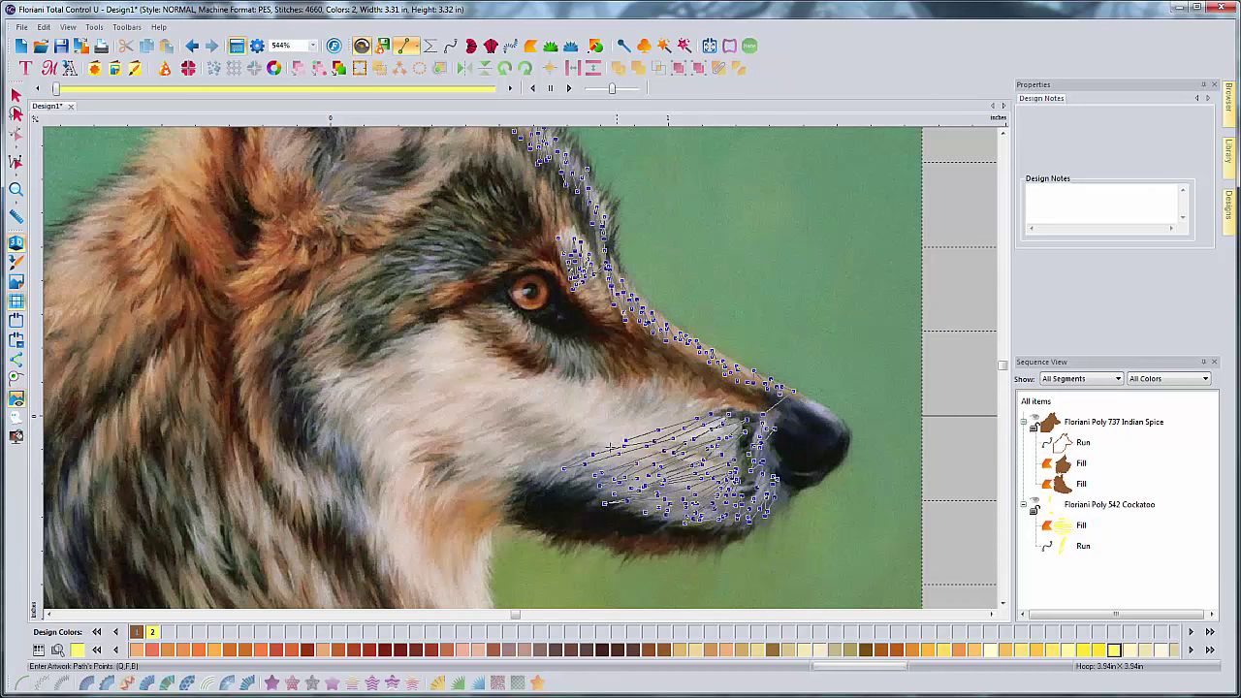
left_click(546, 483)
left_click(588, 475)
left_click(679, 424)
left_click(691, 387)
left_click(685, 418)
left_click(636, 426)
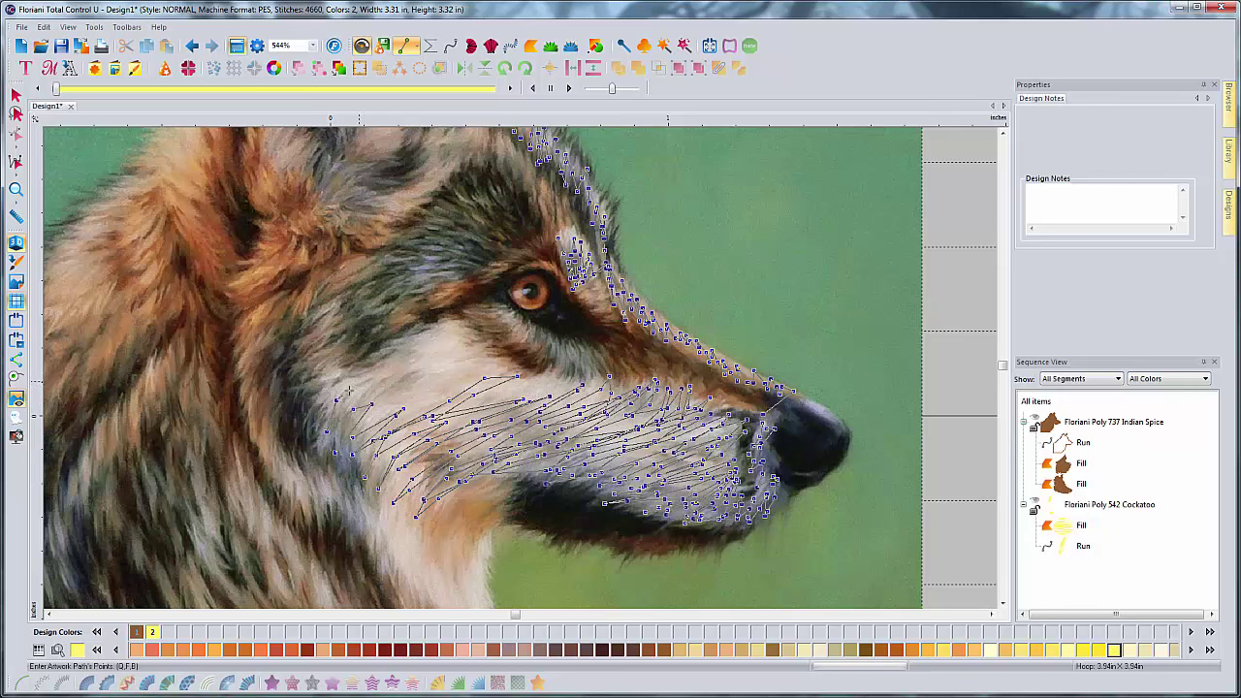
Step: Add zigzag fur strokes to the path in the light upper cheek area just below the wolf's eye
left_click(472, 341)
left_click(439, 358)
left_click(477, 350)
left_click(451, 354)
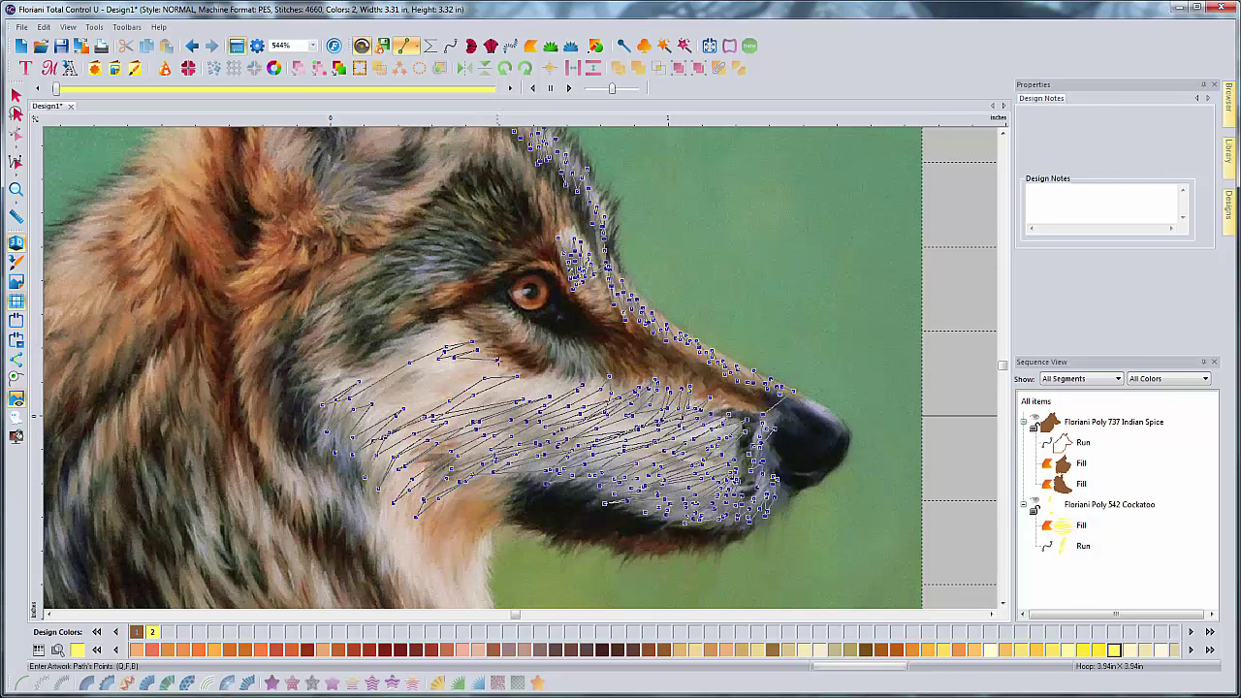
left_click(497, 361)
left_click(470, 369)
left_click(497, 371)
left_click(461, 378)
left_click(483, 375)
left_click(450, 385)
left_click(461, 374)
left_click(432, 379)
left_click(445, 368)
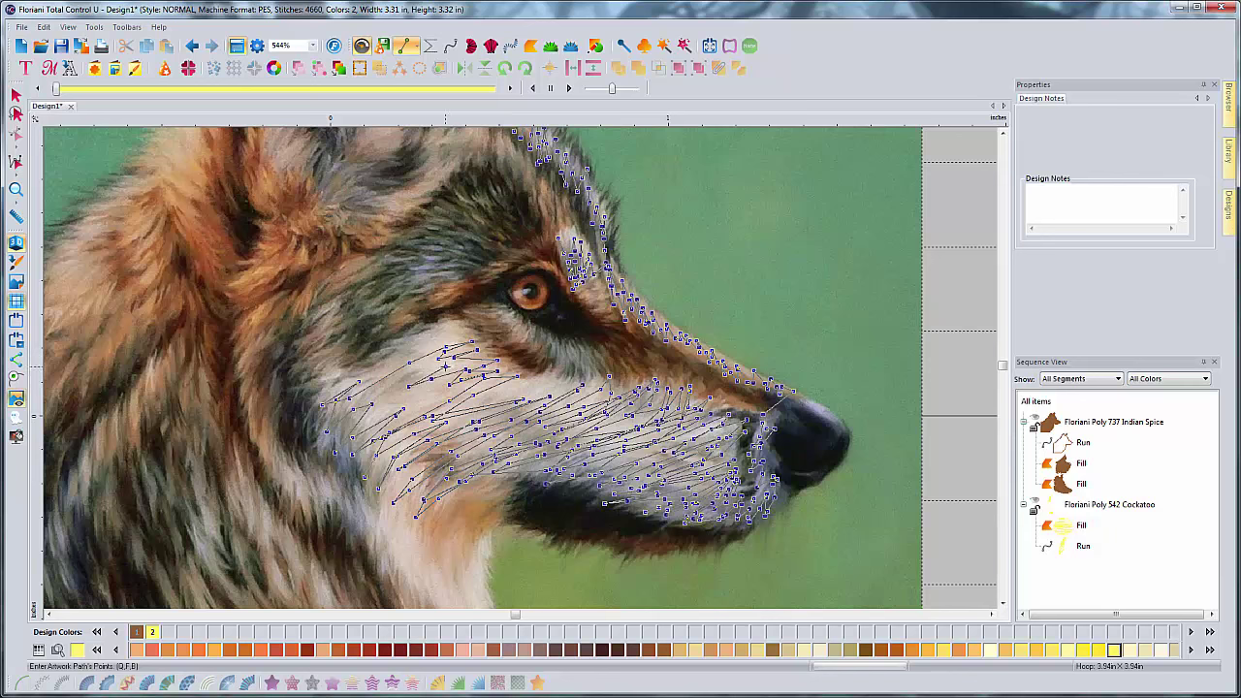
Step: Fill the rear part of the light upper cheek with overlapping zigzag fur strokes
left_click(403, 376)
left_click(419, 370)
left_click(386, 393)
left_click(431, 387)
left_click(387, 404)
left_click(442, 398)
left_click(427, 373)
left_click(442, 359)
left_click(390, 372)
left_click(446, 347)
left_click(420, 352)
left_click(378, 370)
left_click(452, 340)
left_click(375, 362)
left_click(329, 377)
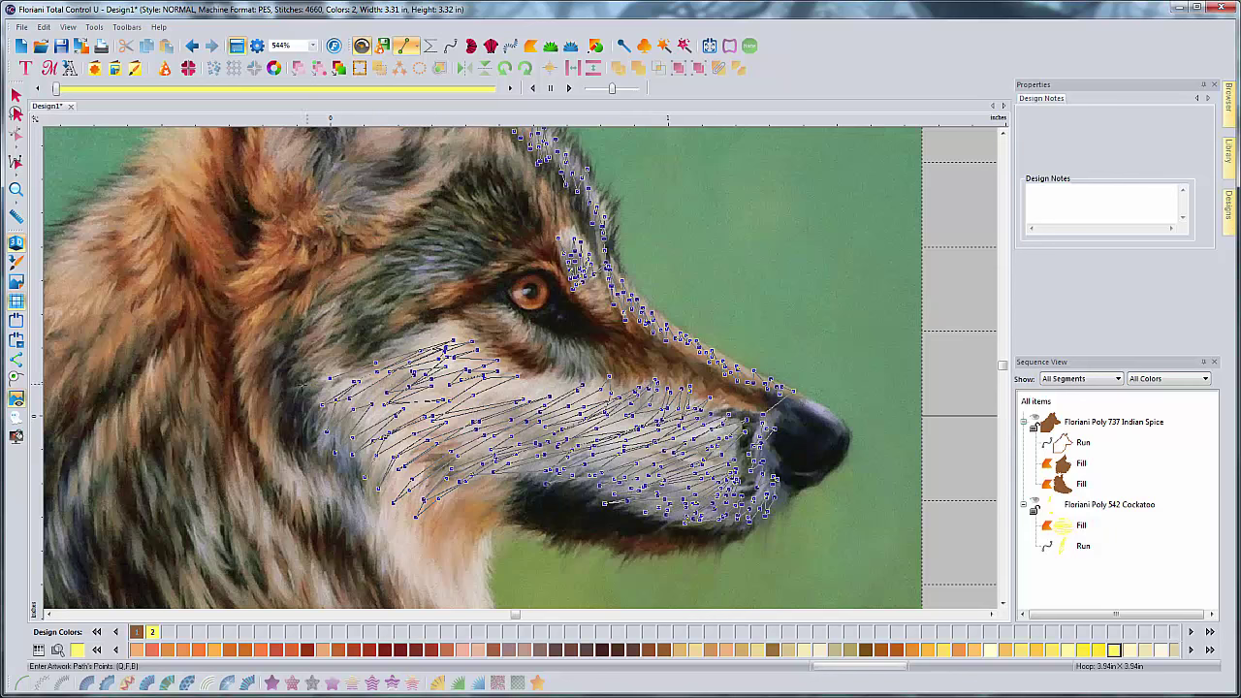
Step: Extend the path with long fur strokes reaching back past the rear edge of the wolf's cheek
left_click(256, 392)
left_click(345, 385)
left_click(323, 393)
left_click(298, 412)
Step: Carry the path below the jaw with downward zigzag strokes along the rear of the light throat fur
scroll(391, 495, "down", 3)
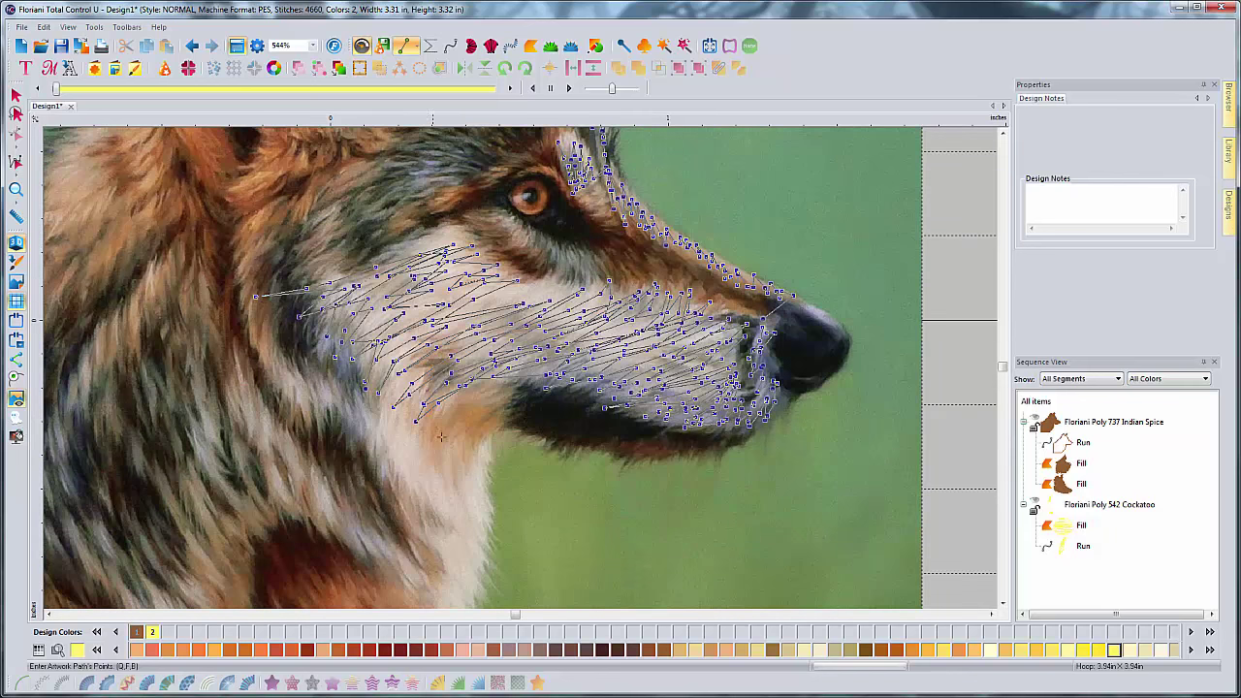
left_click(396, 398)
left_click(393, 430)
left_click(397, 462)
left_click(410, 486)
left_click(398, 408)
left_click(406, 436)
left_click(424, 474)
left_click(436, 509)
left_click(430, 461)
left_click(433, 476)
left_click(442, 510)
left_click(450, 547)
left_click(454, 533)
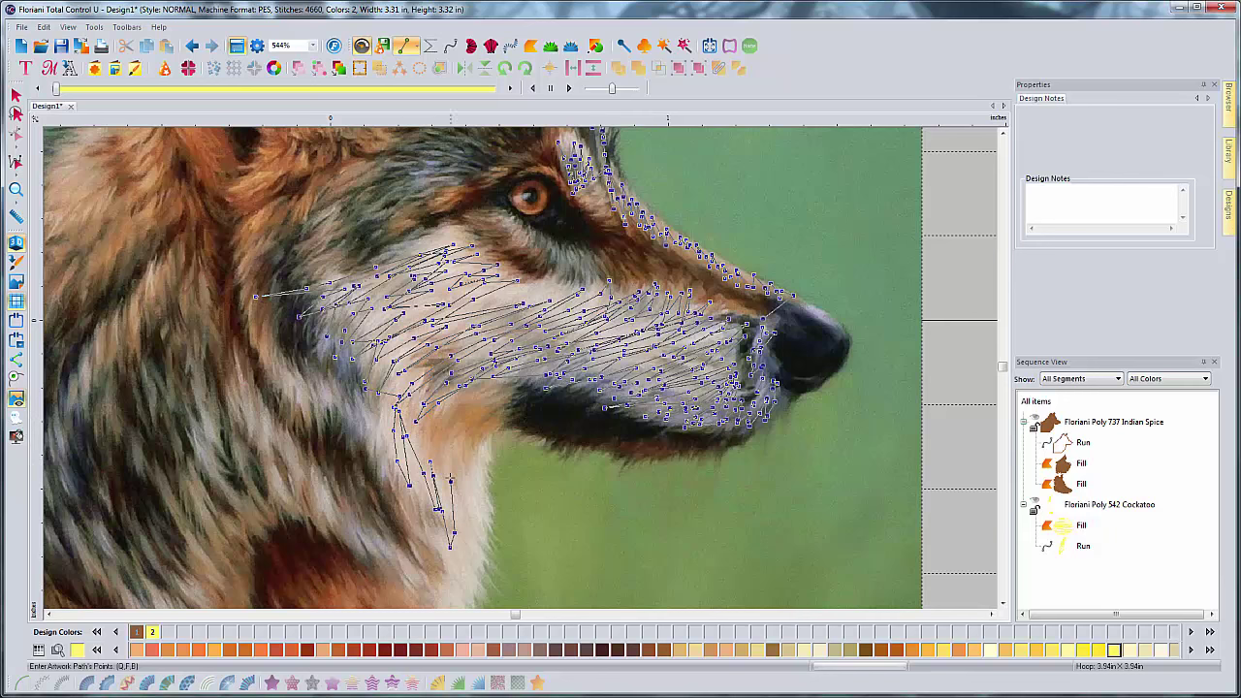
Step: Fill the light throat fur with long vertical zigzag strokes forward to its front edge under the jaw
left_click(450, 482)
left_click(451, 458)
left_click(456, 509)
left_click(471, 551)
left_click(466, 506)
left_click(459, 474)
left_click(476, 534)
left_click(475, 497)
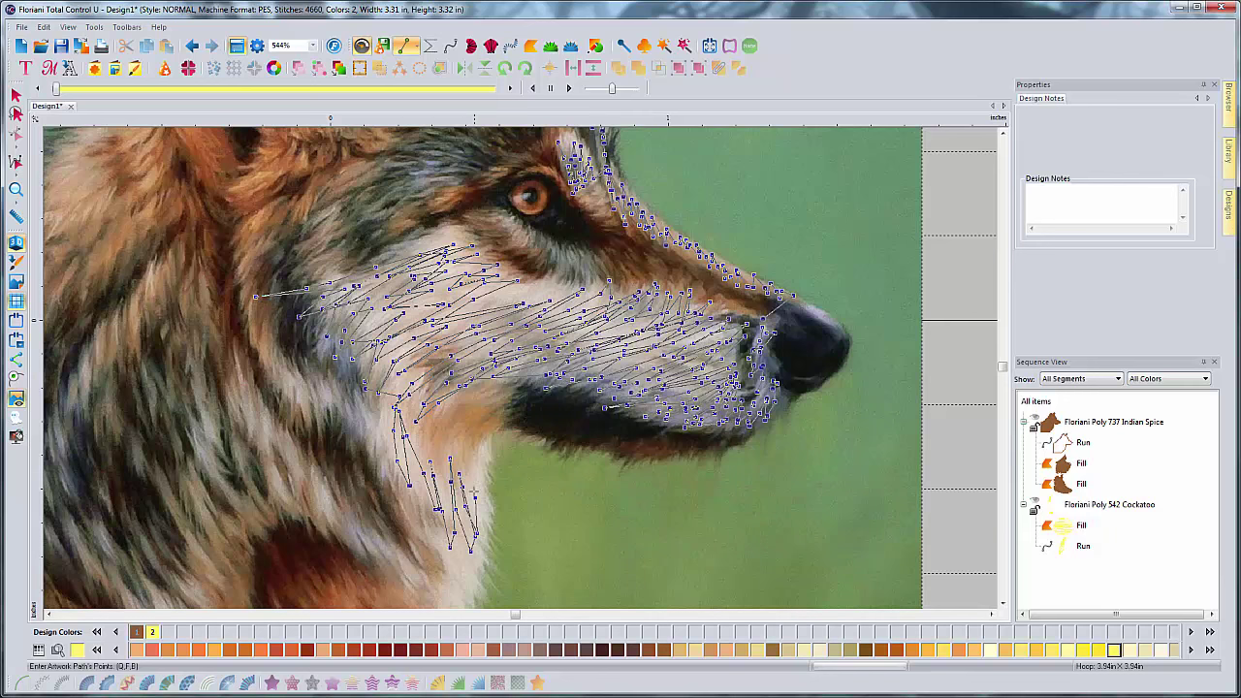
left_click(471, 453)
left_click(483, 495)
left_click(490, 437)
left_click(485, 516)
left_click(494, 546)
left_click(492, 521)
left_click(479, 529)
left_click(482, 554)
left_click(499, 581)
left_click(469, 550)
Step: Continue the zigzag fur strokes down the lower throat and back across its light fur
scroll(471, 569, "down", 1)
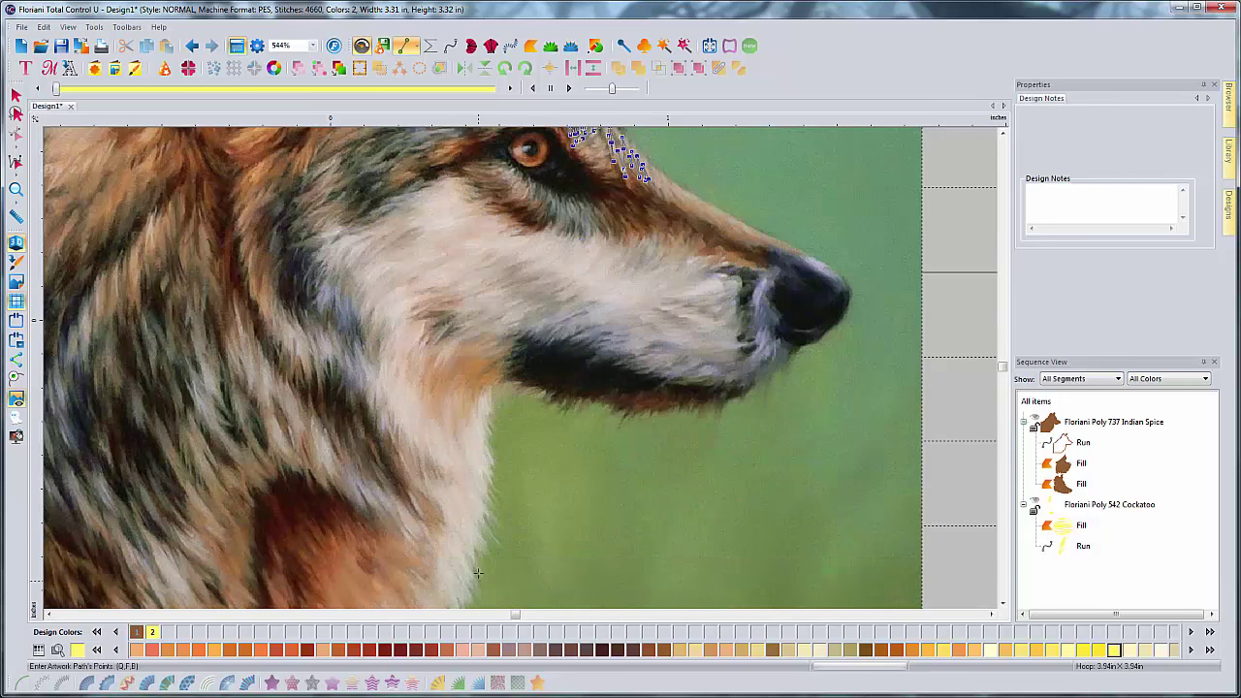
scroll(478, 455, "down", 1)
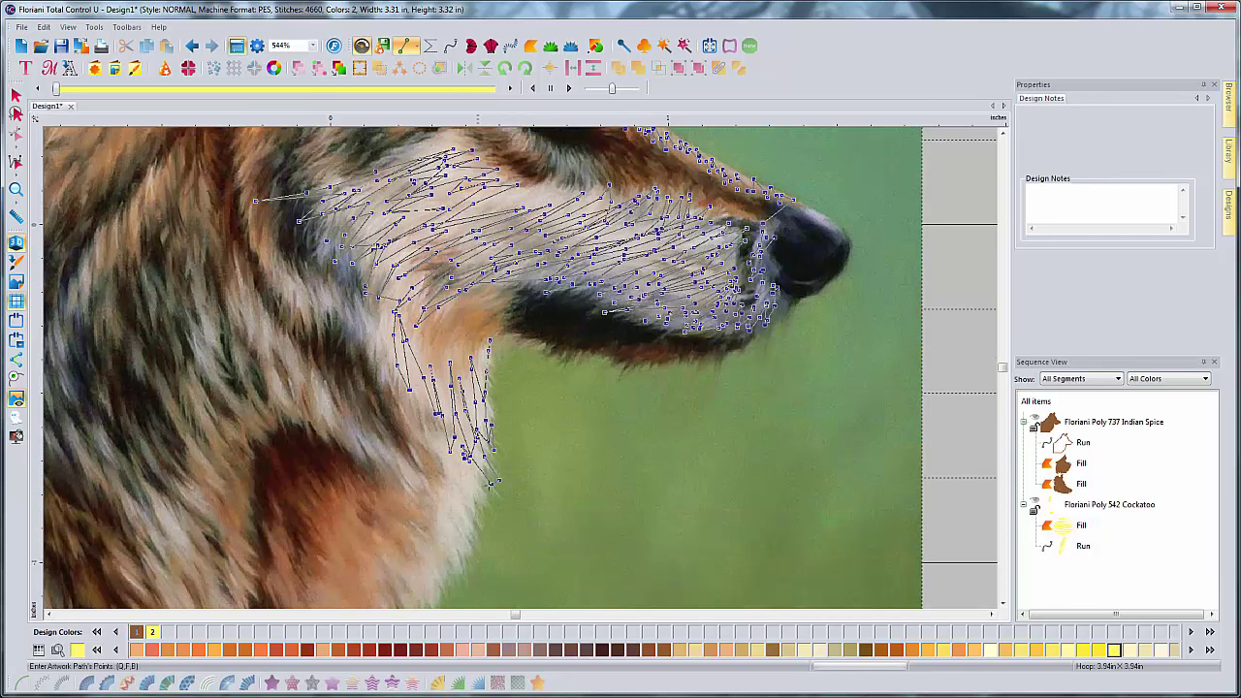
left_click(505, 507)
left_click(480, 493)
left_click(461, 465)
left_click(481, 529)
left_click(469, 505)
left_click(460, 502)
left_click(449, 477)
left_click(454, 514)
left_click(468, 557)
left_click(439, 526)
left_click(441, 491)
left_click(446, 551)
left_click(448, 568)
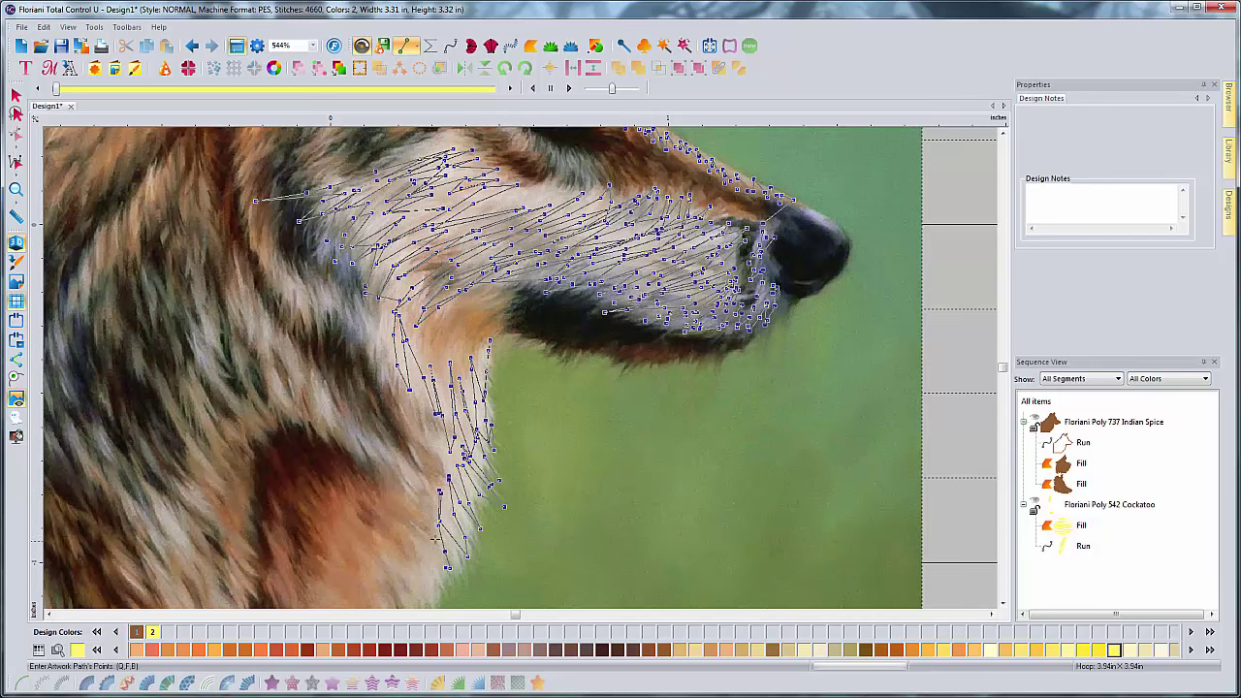
Step: Lead the path from the lower throat back along the light fur above the reddish chest patch
left_click(434, 538)
left_click(433, 483)
left_click(425, 470)
left_click(403, 451)
left_click(404, 479)
left_click(392, 452)
left_click(383, 438)
left_click(363, 433)
Step: Run short zigzag fur strokes up the light neck band behind the cheek
left_click(309, 362)
left_click(312, 384)
left_click(281, 332)
left_click(286, 347)
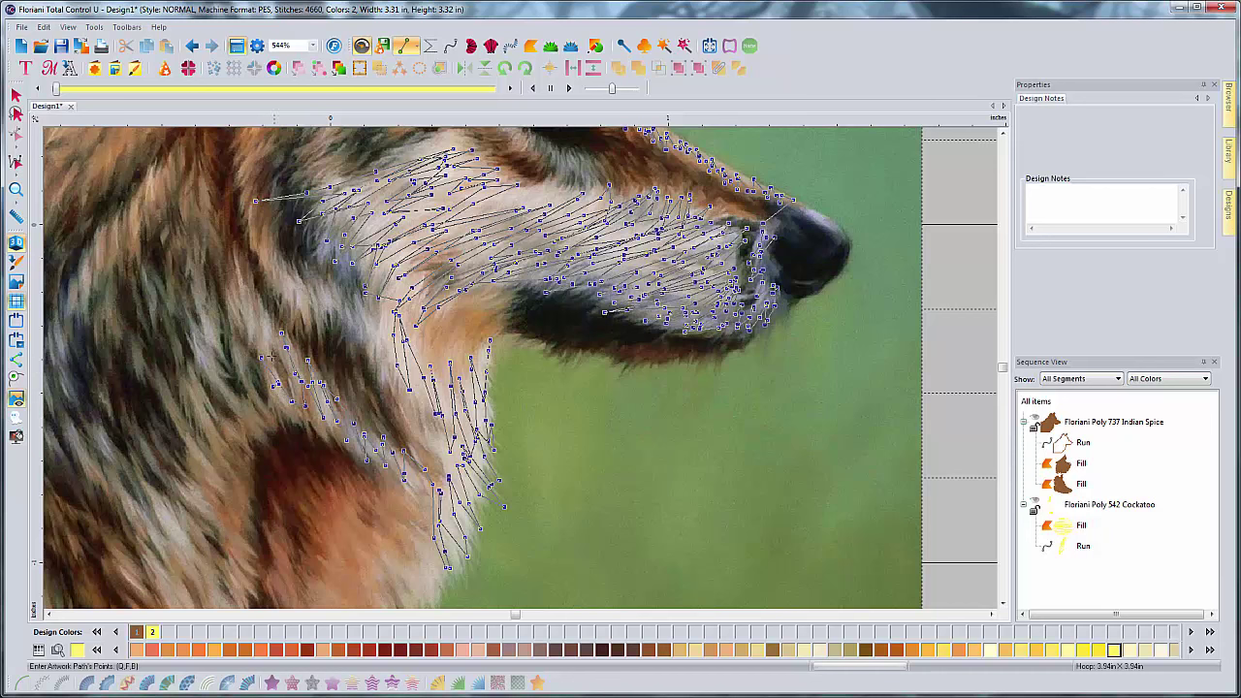
left_click(251, 319)
left_click(244, 294)
left_click(239, 278)
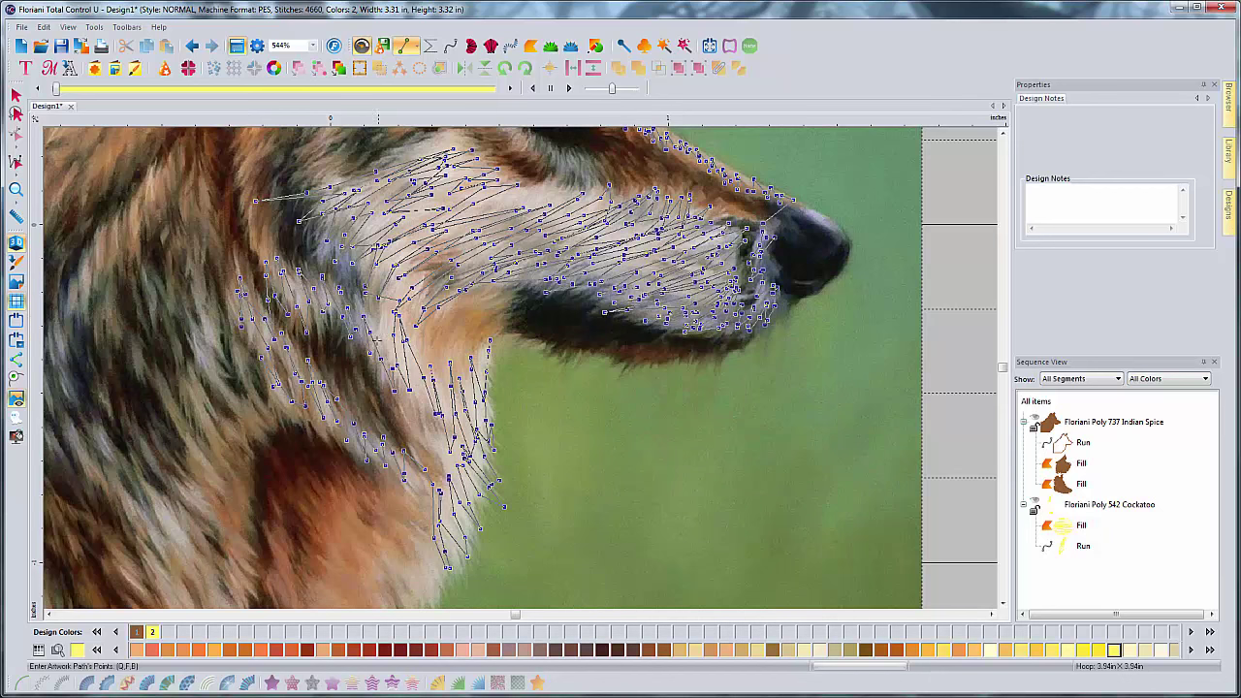
Step: Return the path to the lower throat and add zigzag strokes down the front edge of the upper chest
scroll(567, 370, "left", 2)
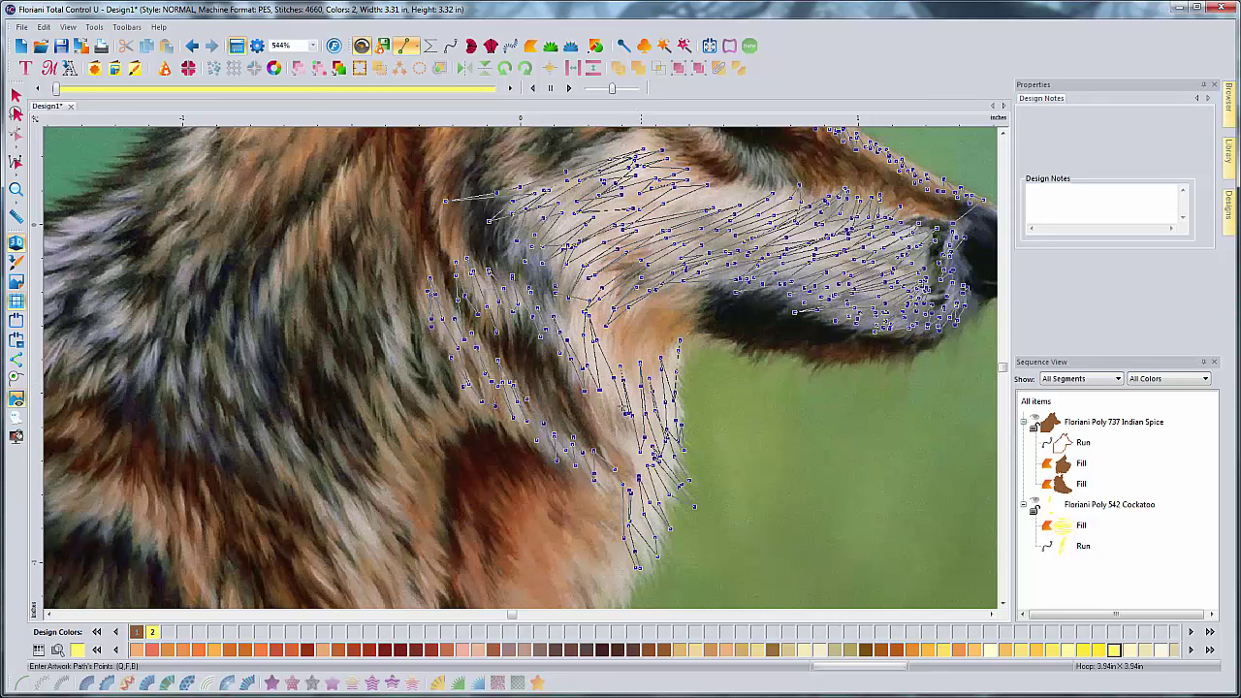
left_click(783, 439)
key("BackSpace")
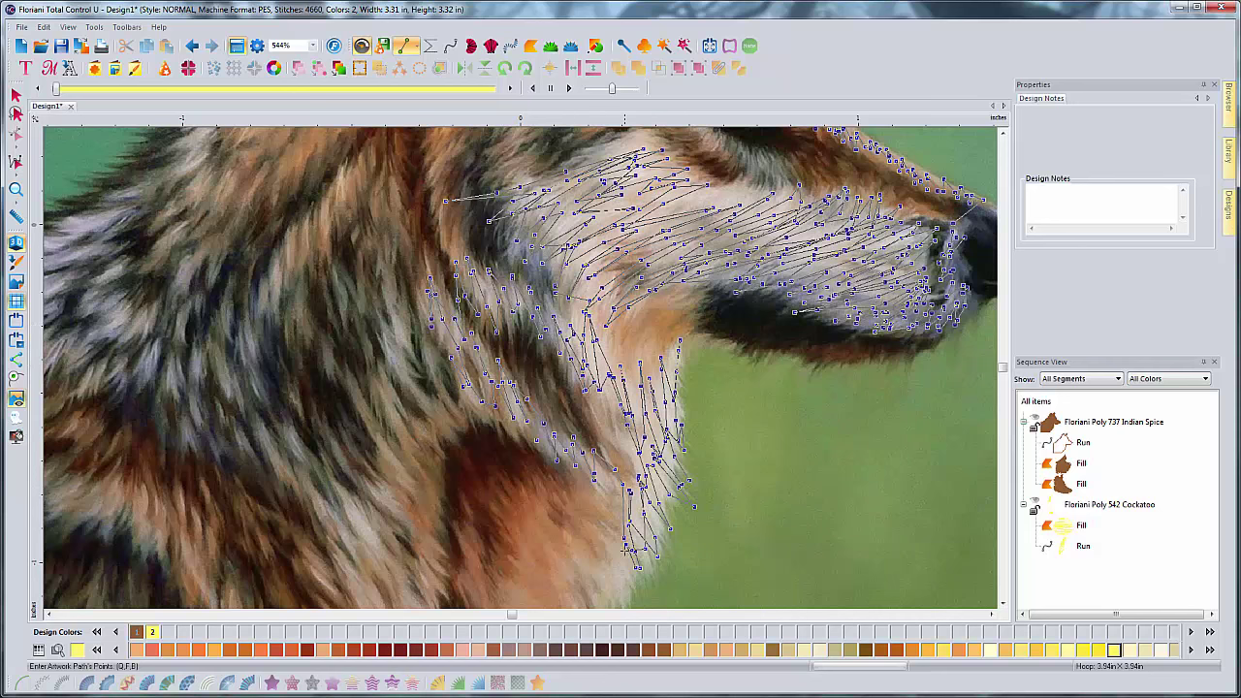
scroll(622, 545, "down", 3)
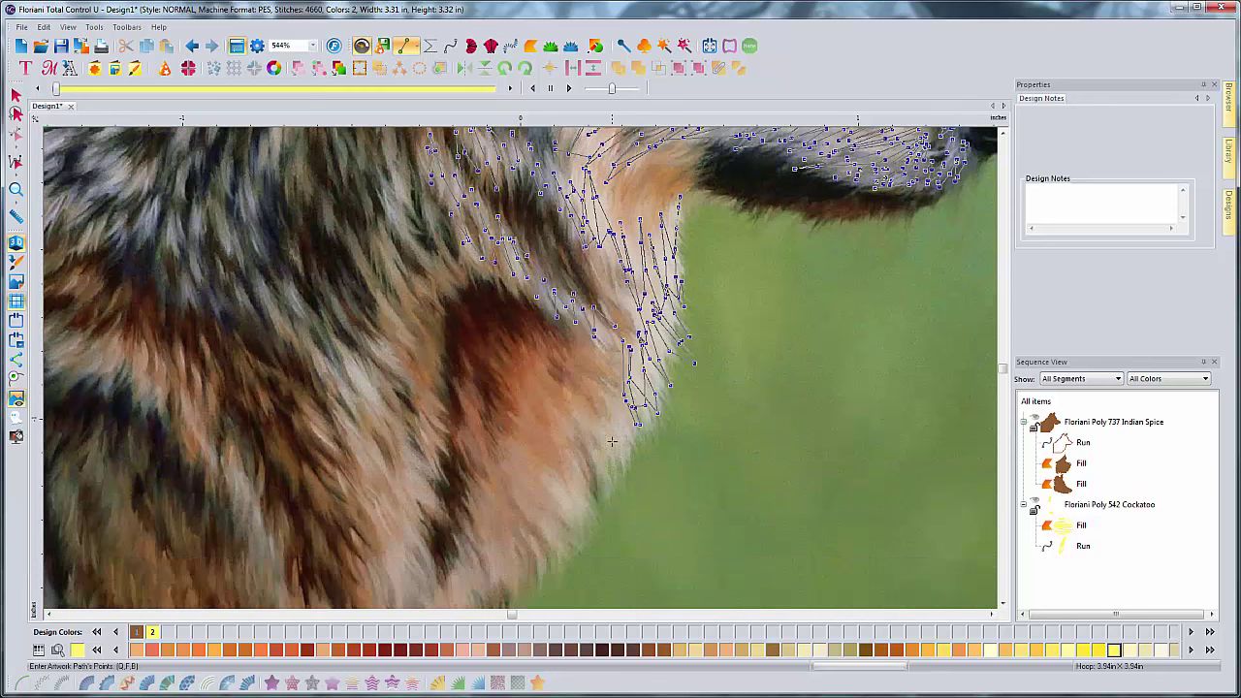
left_click(612, 407)
left_click(592, 388)
left_click(615, 432)
left_click(625, 462)
left_click(586, 417)
left_click(597, 440)
left_click(601, 464)
left_click(585, 447)
left_click(583, 479)
left_click(587, 505)
left_click(578, 459)
left_click(597, 479)
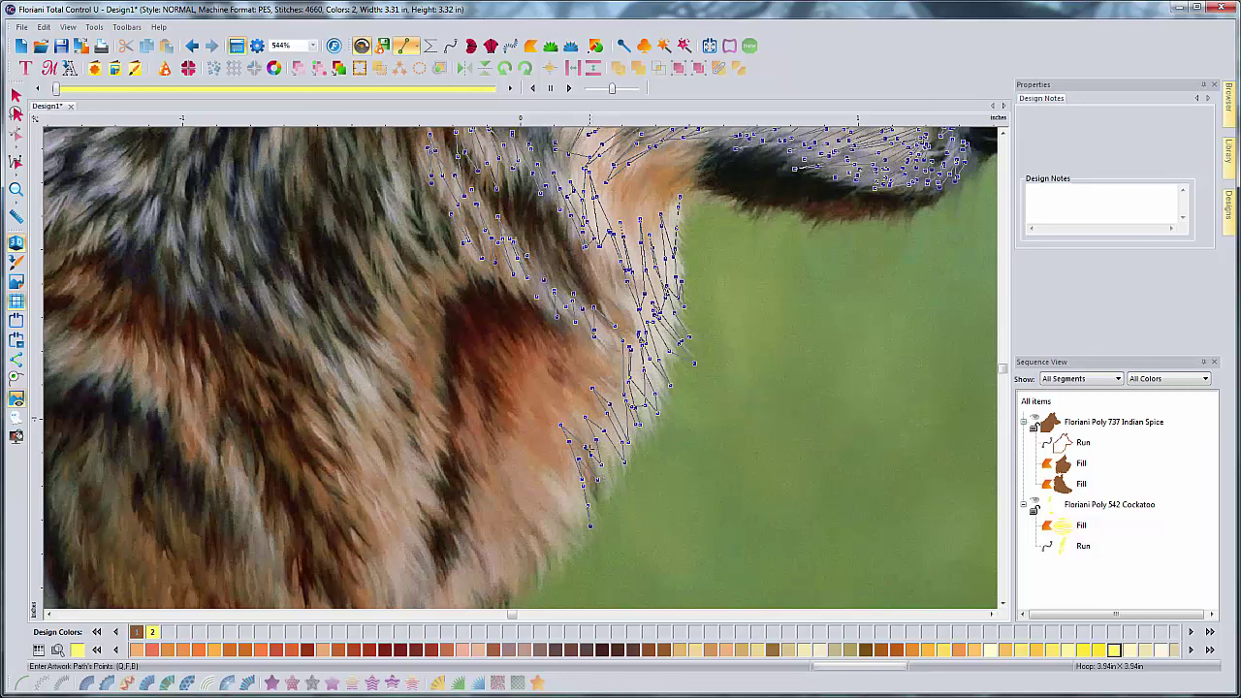
Step: Thicken the front chest strokes and continue the zigzag down the light fur along the chest's outer edge
left_click(591, 454)
left_click(611, 474)
left_click(607, 431)
left_click(624, 449)
left_click(589, 442)
left_click(577, 509)
left_click(579, 531)
left_click(565, 498)
left_click(552, 480)
left_click(564, 510)
left_click(571, 537)
left_click(551, 523)
left_click(554, 550)
left_click(535, 538)
left_click(538, 571)
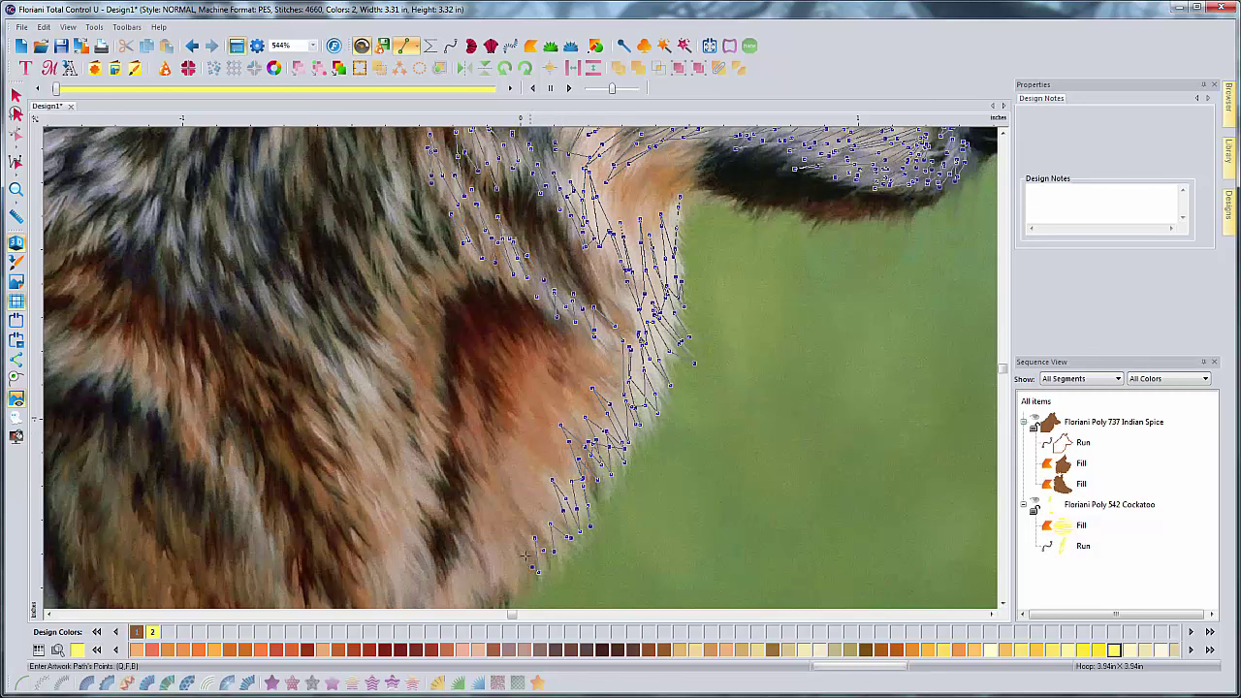
Step: Continue the zigzag strokes along the lower chest edge to just below the dark fur streak
left_click(521, 587)
key("Left")
key("Down")
key("Down")
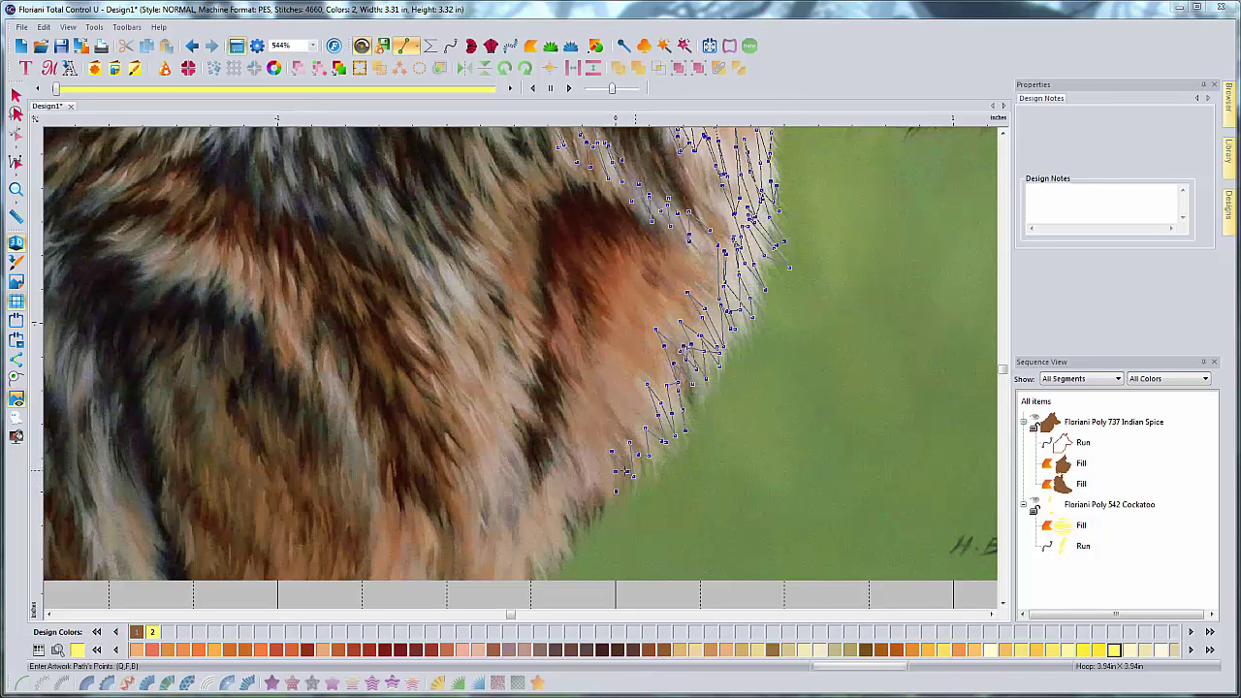
left_click(601, 484)
left_click(577, 461)
left_click(574, 512)
left_click(554, 502)
left_click(543, 510)
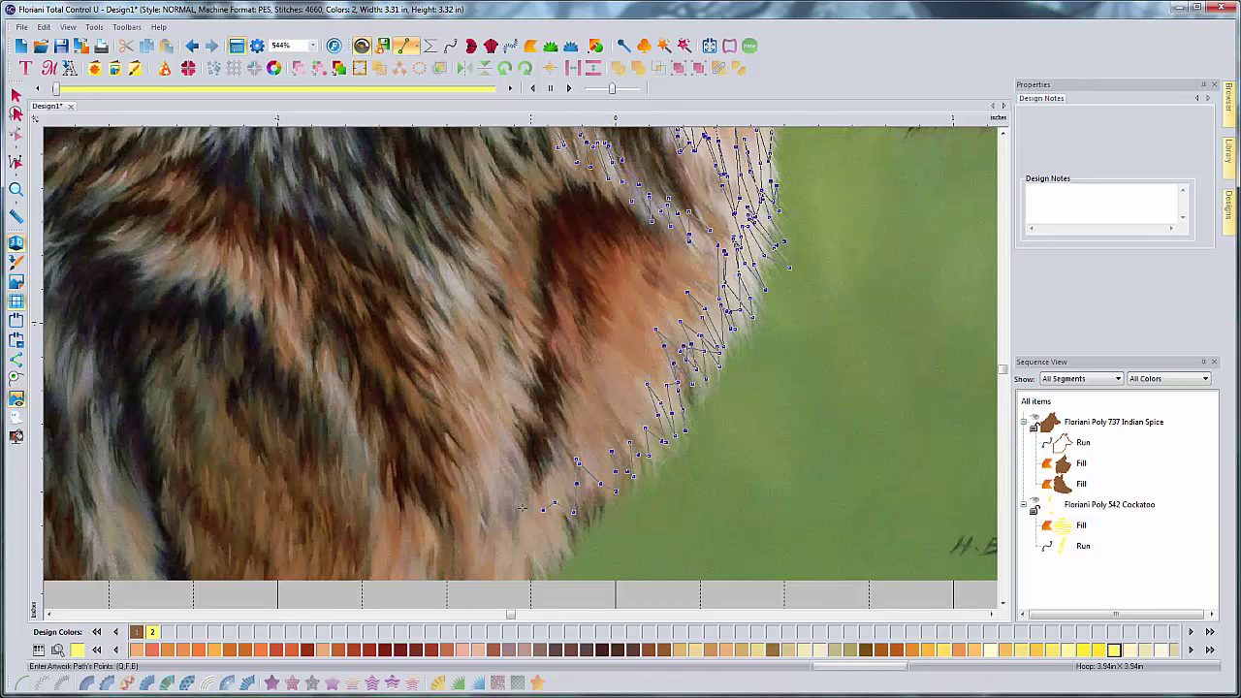
Step: Turn the path upward with fur strokes through the light fur behind the dark chest streak
left_click(520, 504)
left_click(502, 468)
left_click(484, 439)
left_click(472, 424)
left_click(492, 395)
left_click(524, 403)
left_click(508, 370)
left_click(501, 356)
left_click(491, 340)
left_click(499, 315)
left_click(494, 305)
left_click(479, 297)
left_click(460, 278)
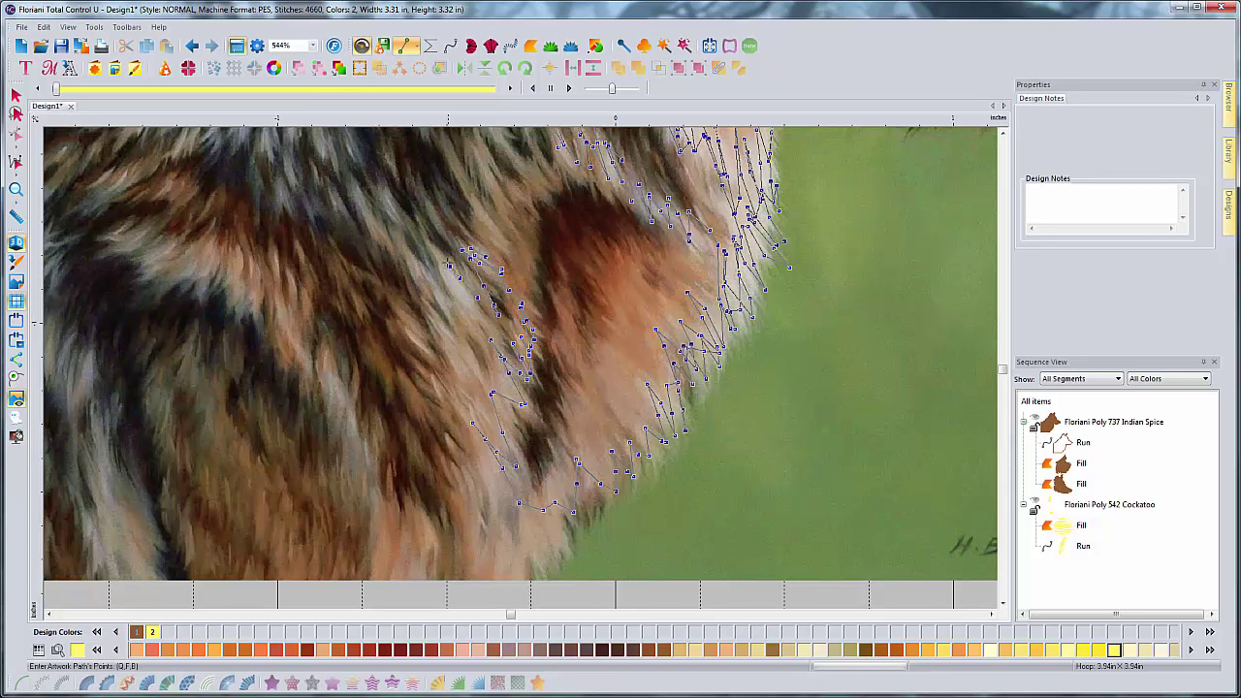
Step: Fill the light fur patch behind the reddish chest area with more overlapping zigzag strokes
left_click(451, 266)
left_click(458, 285)
left_click(470, 298)
left_click(477, 311)
left_click(468, 305)
left_click(472, 319)
left_click(482, 345)
left_click(484, 365)
left_click(470, 362)
left_click(451, 333)
left_click(443, 320)
left_click(416, 257)
left_click(433, 285)
left_click(434, 251)
left_click(454, 271)
left_click(462, 256)
left_click(472, 246)
Step: Add zigzag fur strokes to the neck area just above and behind the reddish chest patch
left_click(435, 139)
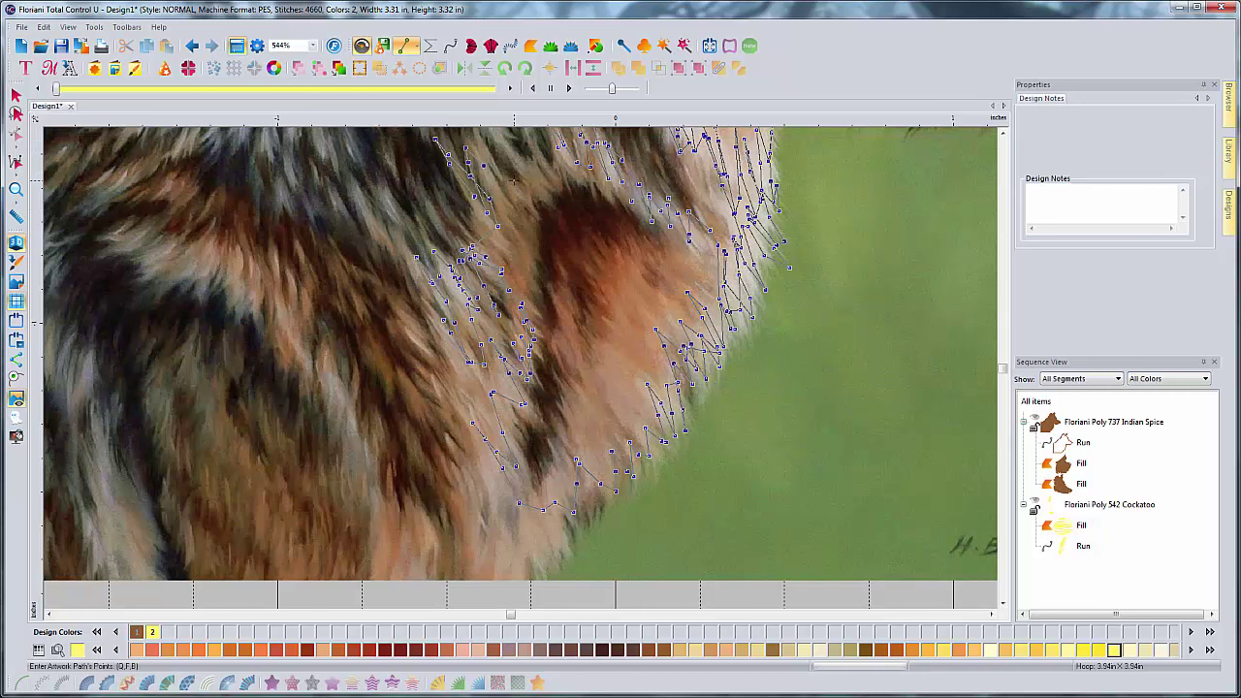
scroll(513, 182, "up", 5)
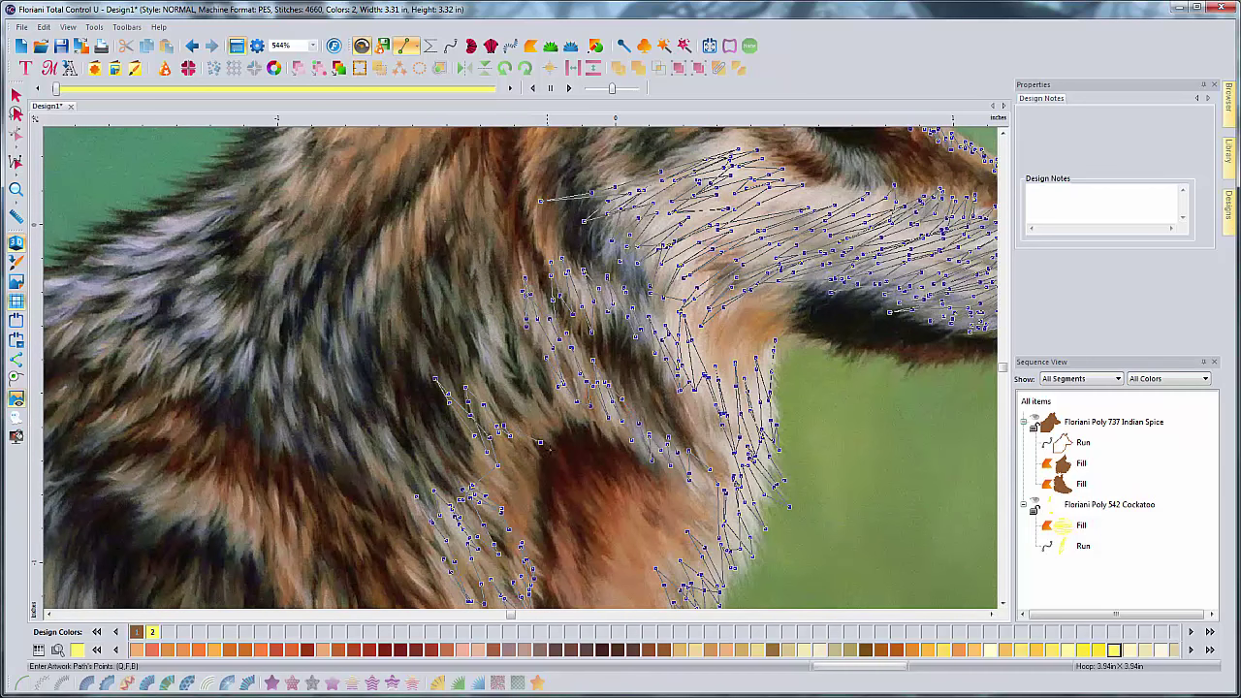
left_click(550, 449)
left_click(505, 408)
left_click(539, 428)
left_click(517, 395)
left_click(548, 403)
left_click(531, 376)
Step: Extend the fur strokes farther up the middle of the neck behind the light neck band
left_click(490, 357)
left_click(492, 334)
left_click(475, 285)
left_click(479, 291)
left_click(501, 328)
key("Up")
key("Up")
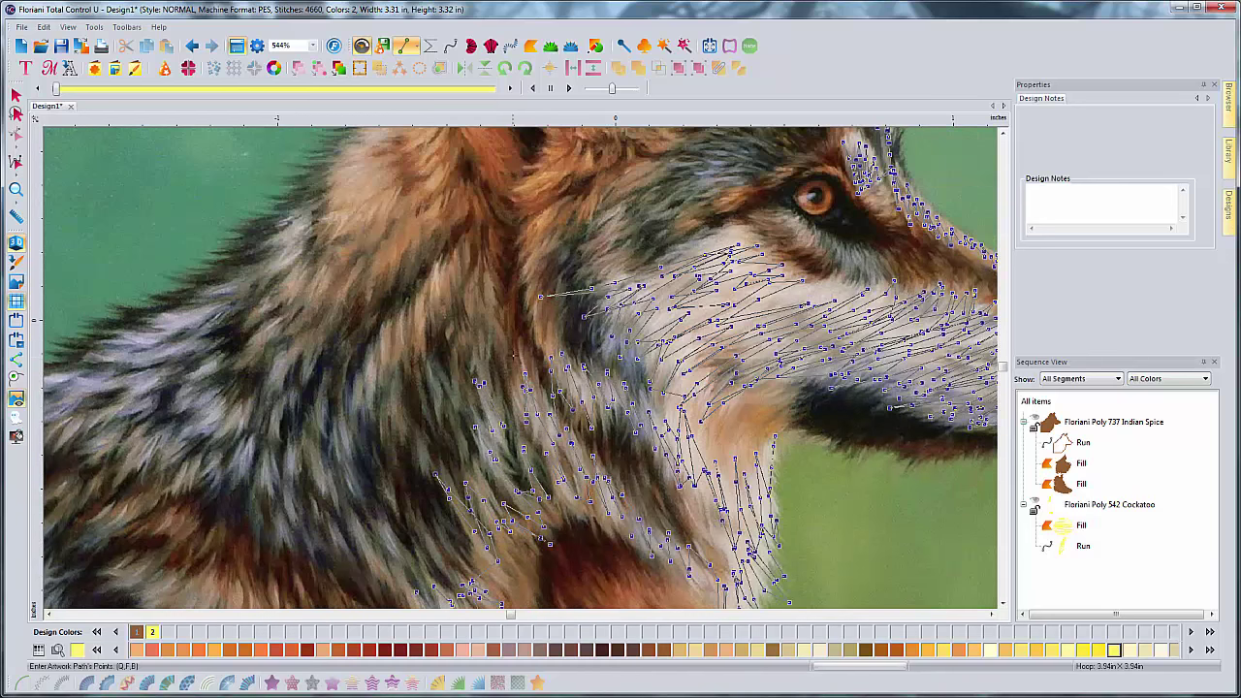
key("Left")
scroll(543, 368, "down", 1)
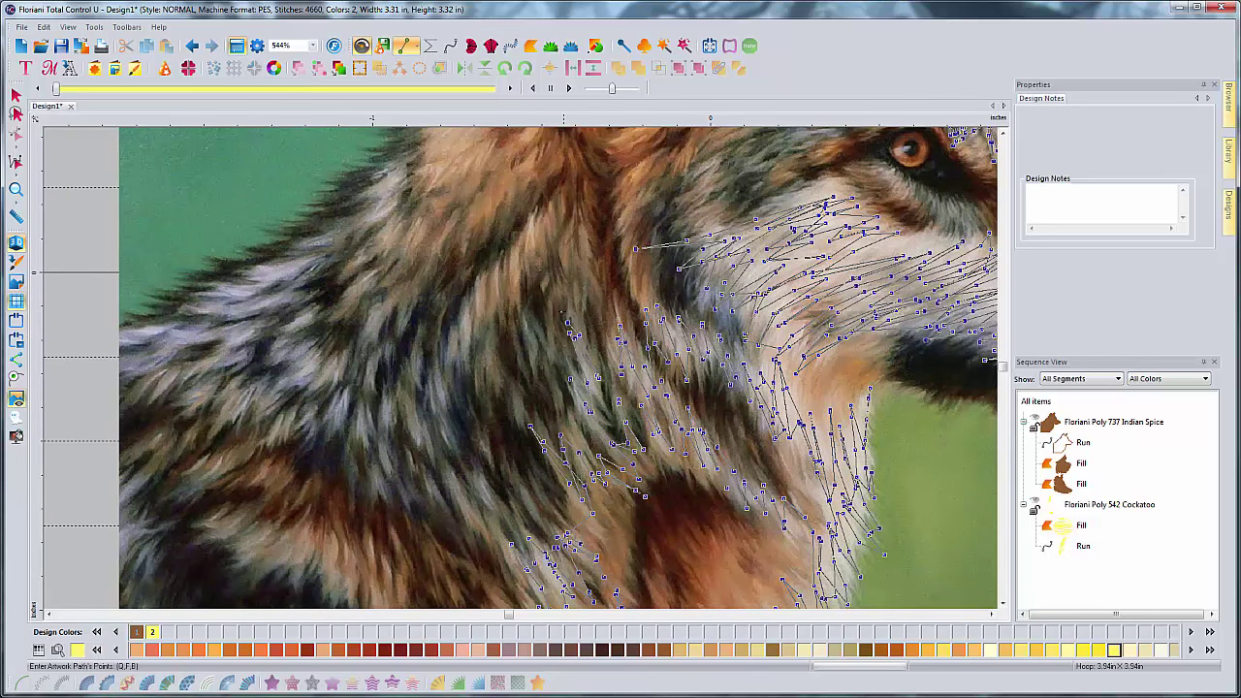
Step: Continue the fur path rearward across the top of the dark mid-neck patch with short zigzag strokes
left_click(560, 311)
left_click(558, 303)
left_click(559, 329)
left_click(555, 348)
left_click(538, 332)
left_click(523, 326)
left_click(501, 328)
left_click(498, 345)
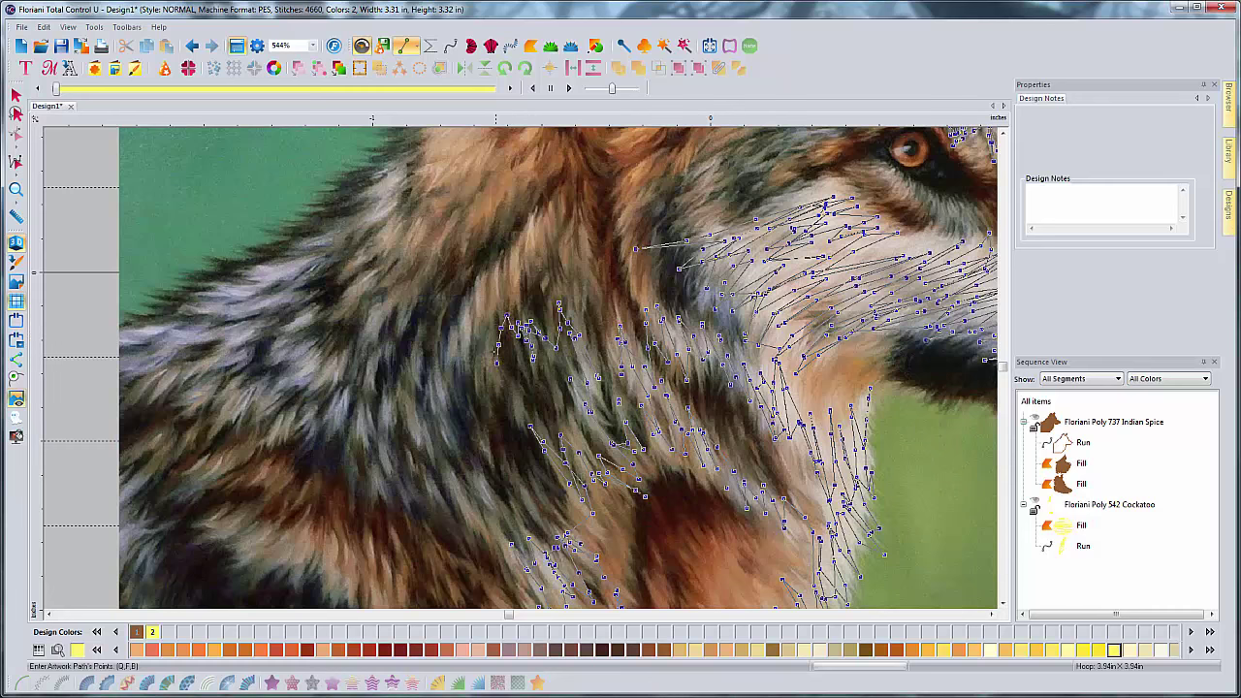
left_click(494, 364)
left_click(492, 345)
left_click(492, 338)
left_click(485, 331)
left_click(473, 333)
Step: Carry the path down and back up through the light fur streaks behind the dark mid-neck patch
left_click(439, 347)
left_click(437, 361)
left_click(438, 372)
left_click(451, 411)
left_click(448, 408)
left_click(437, 396)
left_click(452, 424)
left_click(460, 440)
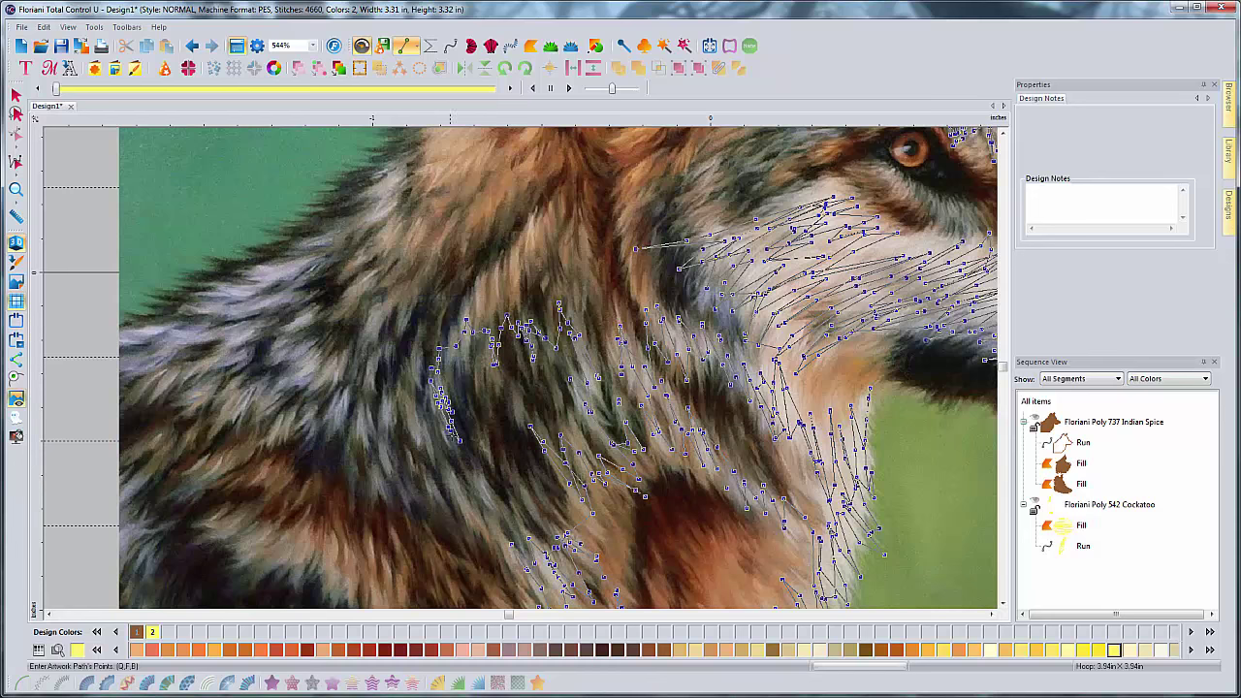
left_click(434, 416)
left_click(454, 446)
left_click(410, 410)
left_click(410, 393)
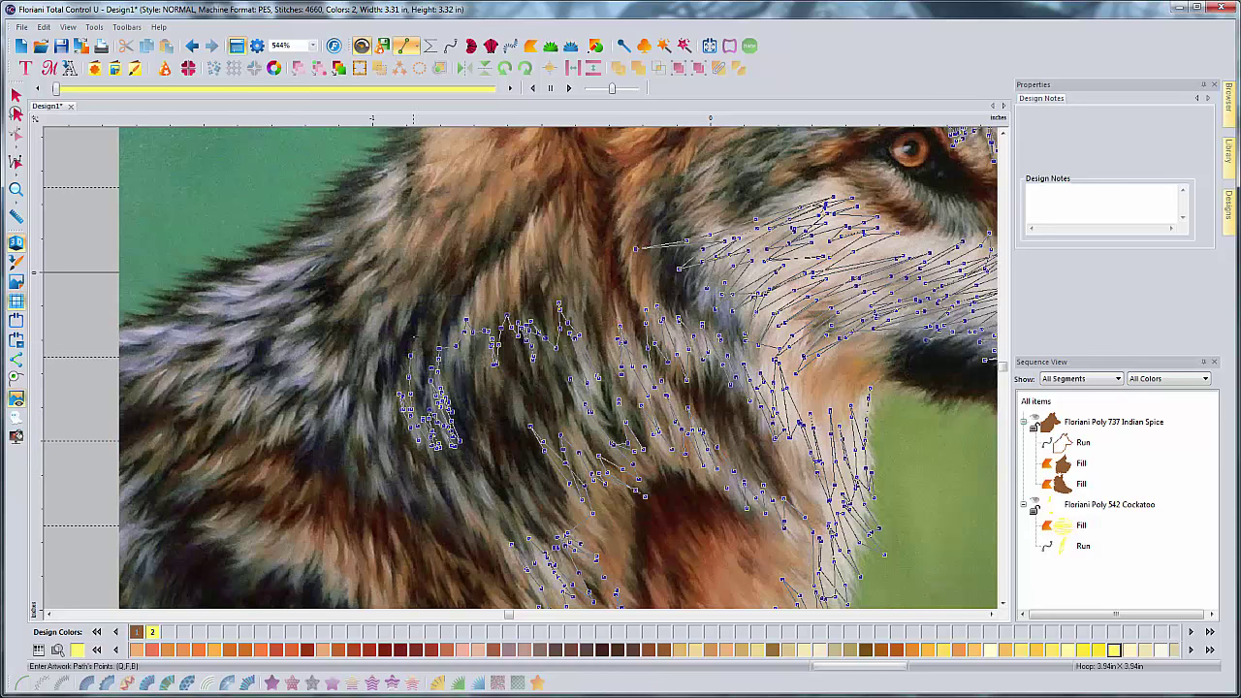
Step: Add long up-and-down fur strokes along the rear side of those light neck streaks
left_click(422, 385)
left_click(408, 352)
left_click(395, 377)
left_click(386, 351)
left_click(392, 403)
left_click(393, 442)
left_click(395, 461)
left_click(385, 420)
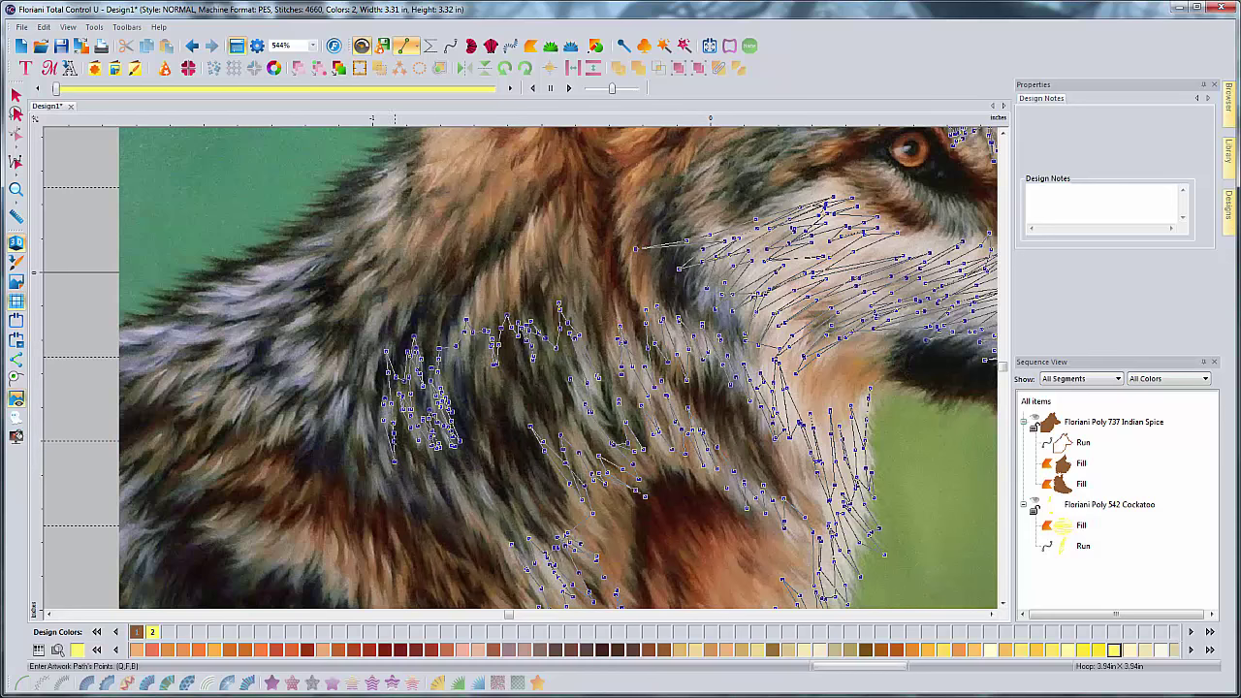
Step: Extend the zigzag strokes rearward through the dark fur toward the shoulder's pale bluish area
left_click(376, 423)
left_click(366, 404)
left_click(360, 436)
left_click(357, 413)
left_click(314, 415)
left_click(309, 429)
left_click(326, 381)
left_click(330, 353)
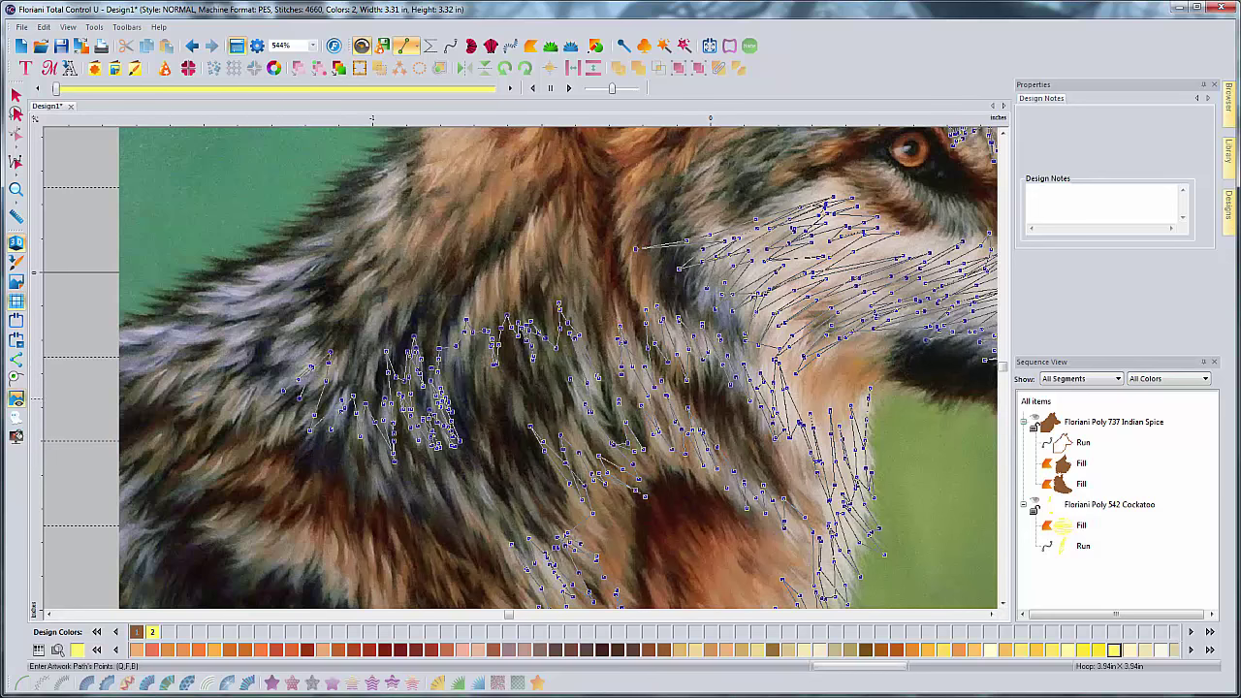
Step: Draw slanted fur strokes over the front part of the pale bluish fur on the wolf's back
left_click(315, 343)
left_click(294, 345)
left_click(279, 357)
left_click(256, 362)
left_click(270, 372)
left_click(310, 361)
left_click(296, 341)
left_click(281, 337)
left_click(311, 317)
left_click(319, 307)
left_click(256, 347)
left_click(243, 354)
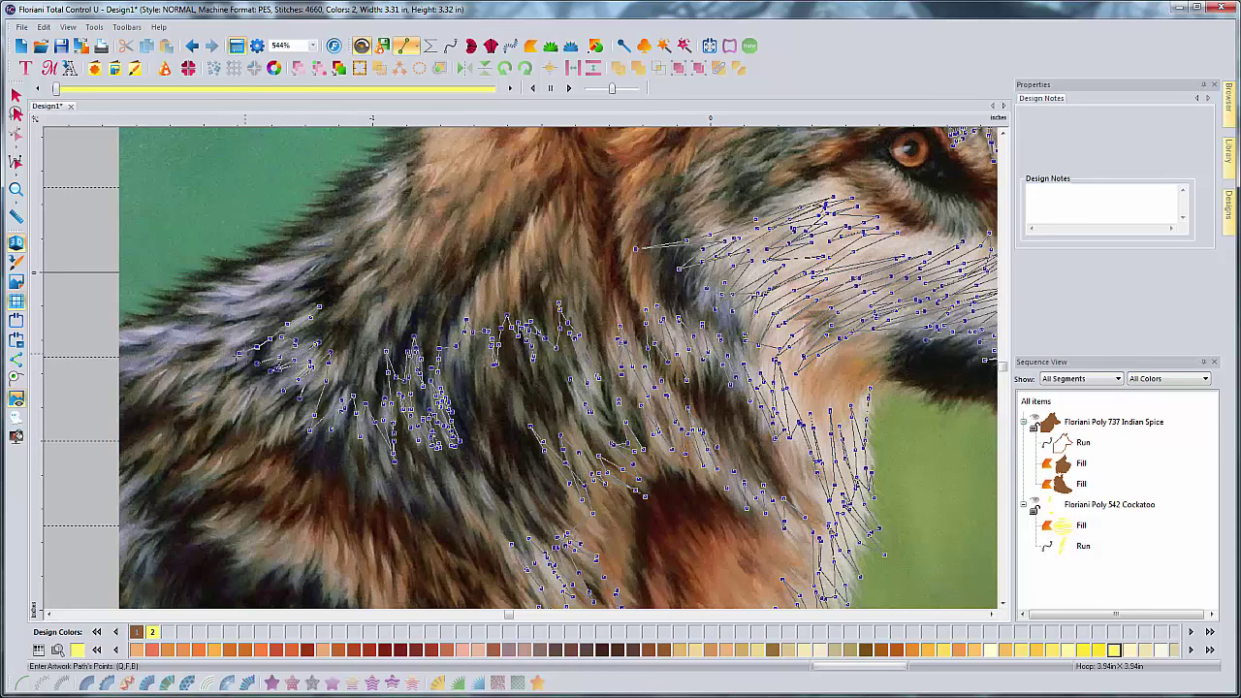
Step: Continue the slanted strokes through the pale back fur to the left edge of the picture
left_click(231, 359)
left_click(214, 367)
left_click(221, 356)
left_click(270, 332)
left_click(201, 339)
left_click(214, 331)
left_click(191, 333)
left_click(167, 346)
left_click(148, 363)
left_click(129, 372)
left_click(157, 364)
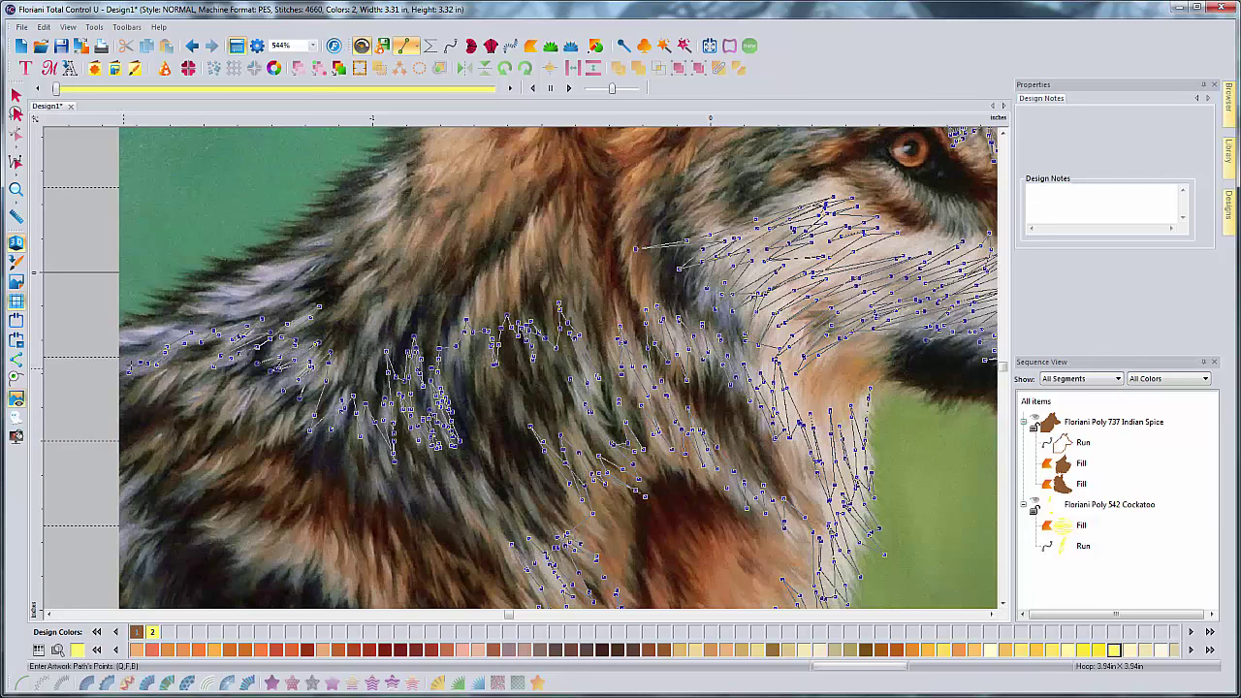
Step: Return forward from the picture's edge with a second row of strokes above the pale back fur strokes
left_click(125, 342)
left_click(162, 329)
left_click(125, 336)
left_click(145, 334)
left_click(195, 323)
left_click(180, 330)
left_click(260, 303)
left_click(278, 300)
left_click(230, 313)
left_click(200, 319)
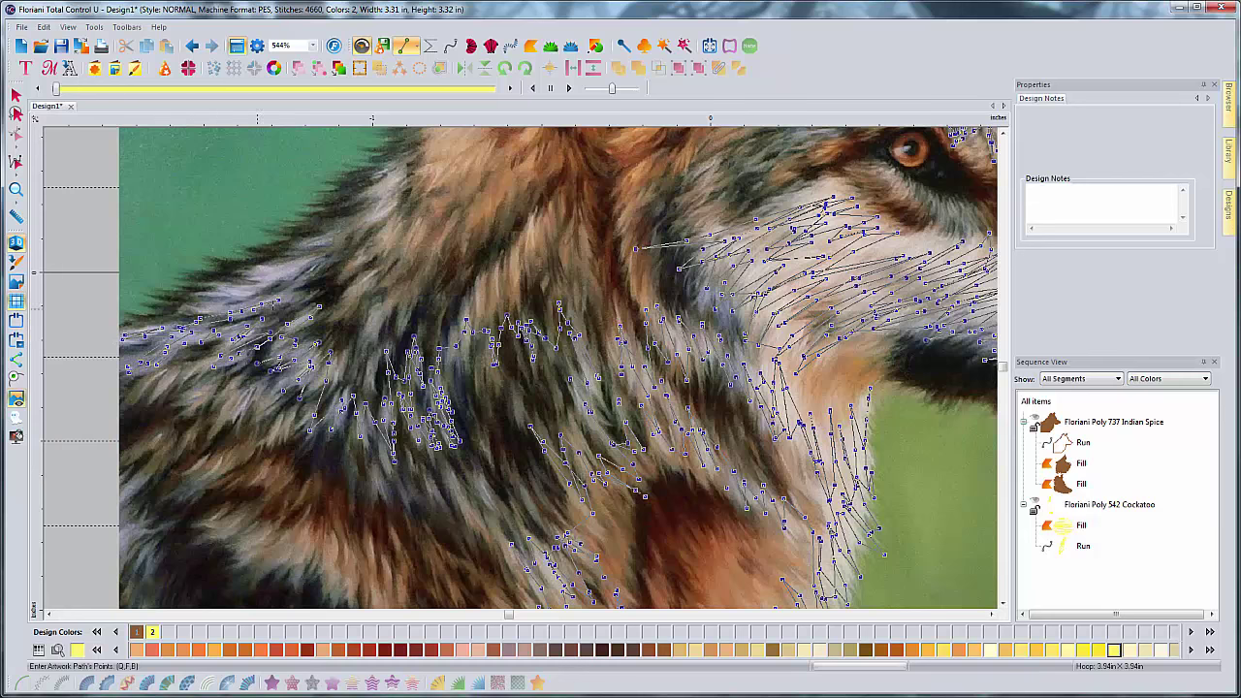
Step: Add another row of long slanted strokes along the upper part of the pale back fur
left_click(255, 306)
left_click(193, 313)
left_click(252, 304)
left_click(199, 303)
left_click(283, 285)
left_click(309, 275)
left_click(208, 295)
key("Left")
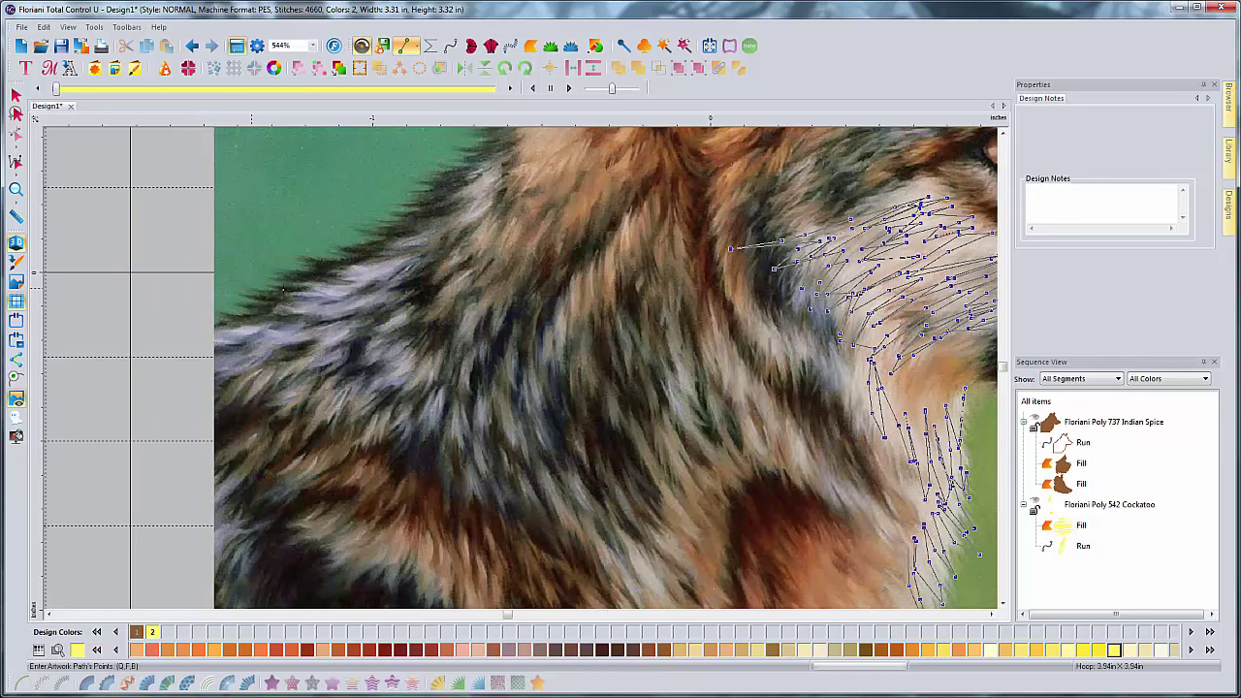
key("Up")
scroll(283, 374, "up", 2)
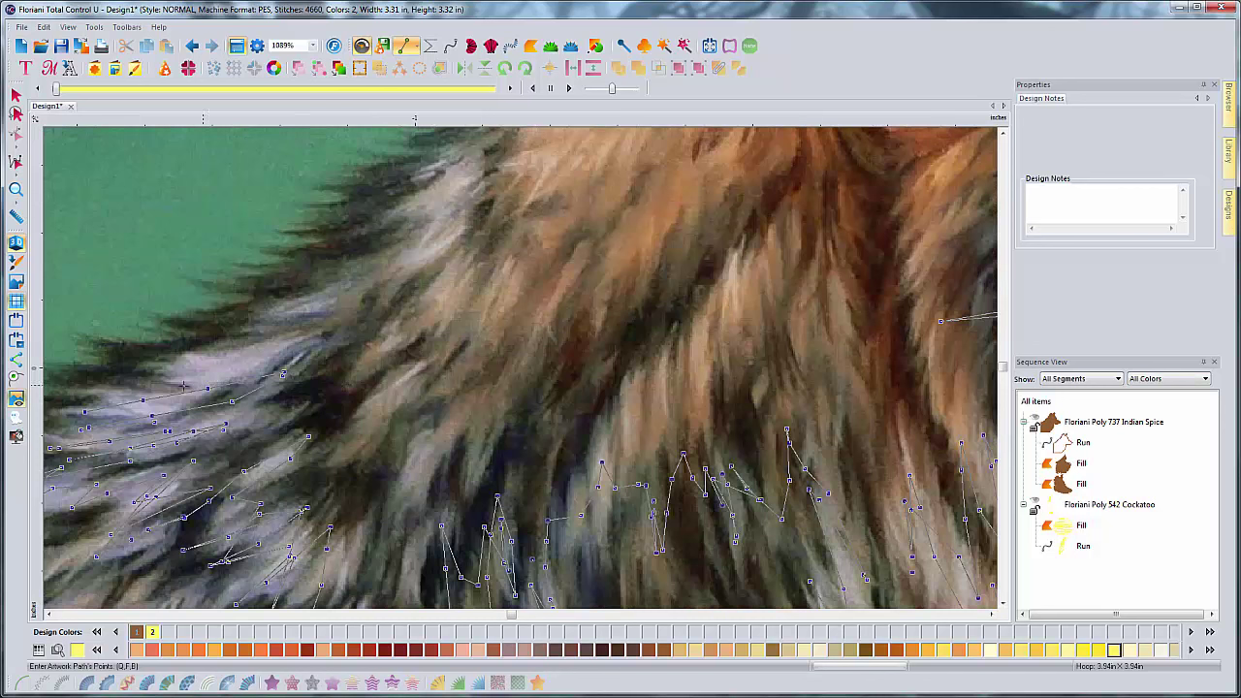
Step: Fill the light fur just below the dark upper outline of the back with closely spaced slanted strokes
left_click(182, 386)
left_click(147, 394)
left_click(111, 399)
left_click(167, 386)
left_click(227, 376)
left_click(277, 363)
left_click(327, 331)
left_click(288, 347)
left_click(227, 363)
left_click(189, 370)
left_click(143, 381)
left_click(124, 385)
left_click(195, 358)
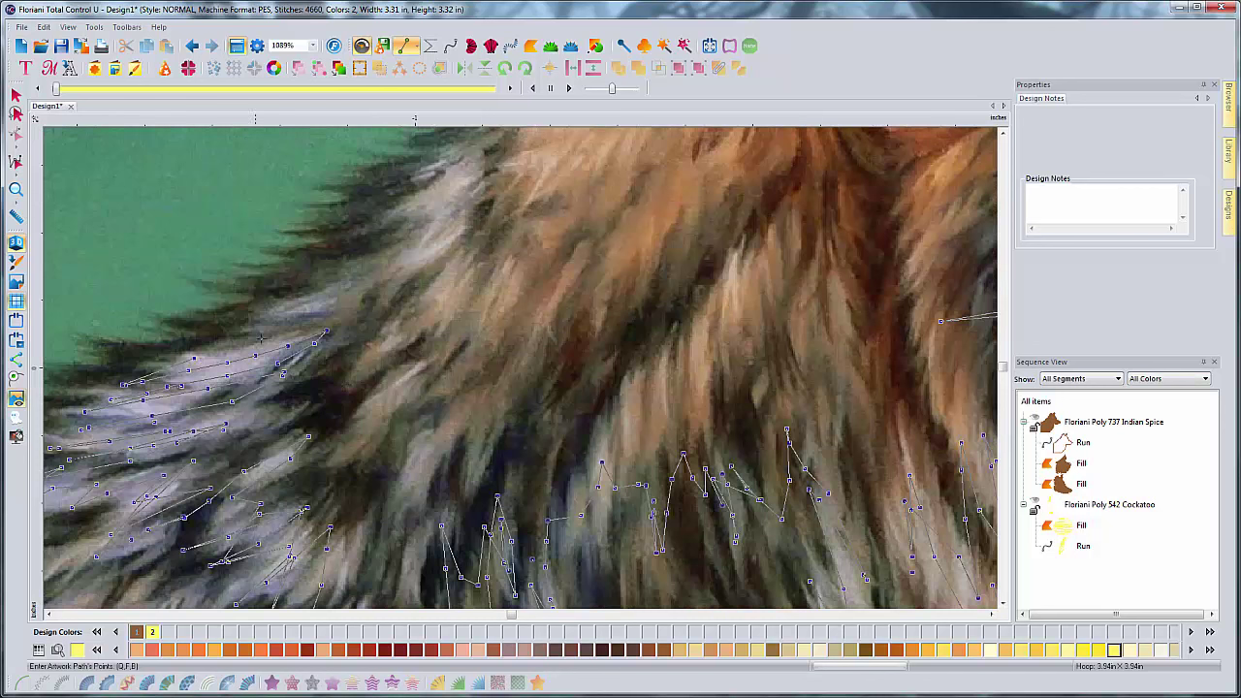
Step: Run the slanted fur strokes up along the back's outline to the light patch at the nape
left_click(260, 340)
left_click(312, 325)
left_click(348, 308)
left_click(266, 318)
left_click(228, 323)
left_click(278, 310)
left_click(335, 295)
left_click(389, 278)
left_click(444, 257)
left_click(469, 239)
left_click(442, 248)
left_click(344, 276)
left_click(406, 250)
left_click(445, 229)
left_click(481, 209)
left_click(462, 214)
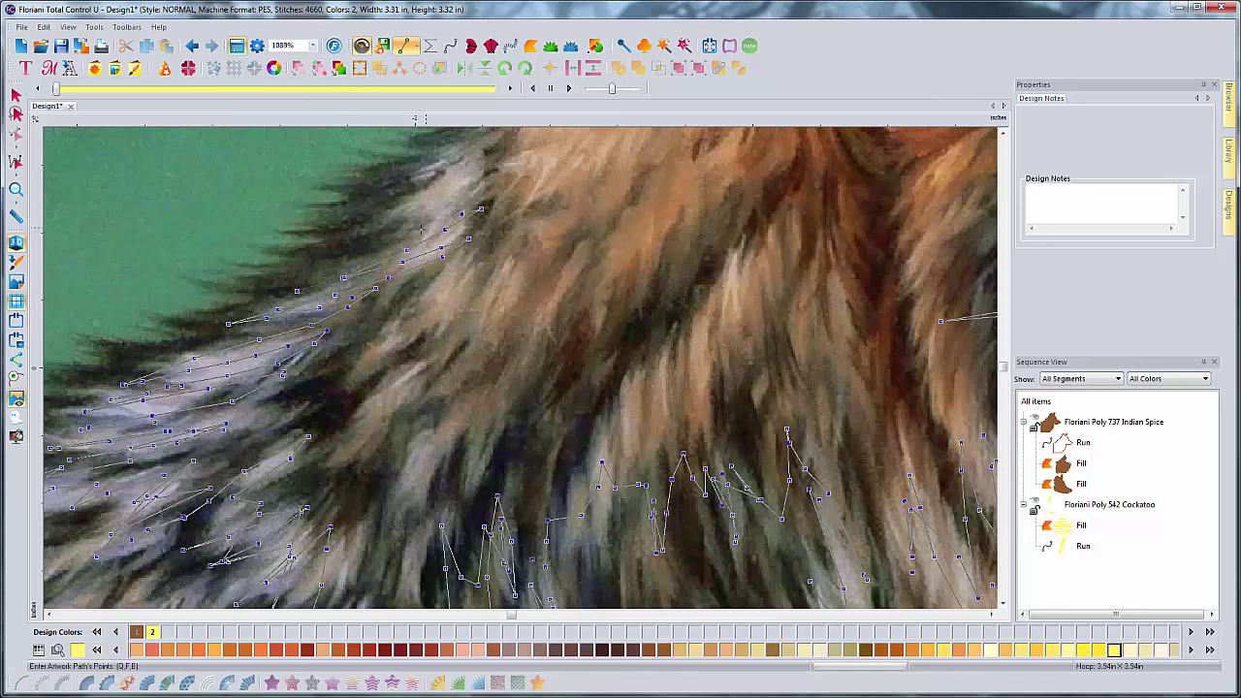
Step: Cover the upper end of the light nape patch with short zigzag strokes
left_click(419, 230)
left_click(379, 240)
left_click(412, 222)
left_click(398, 210)
left_click(413, 180)
left_click(450, 166)
left_click(470, 182)
left_click(491, 156)
left_click(510, 140)
Step: Add a few last points toward the tan fur above the nape and finish the artwork path
scroll(553, 291, "down", 1)
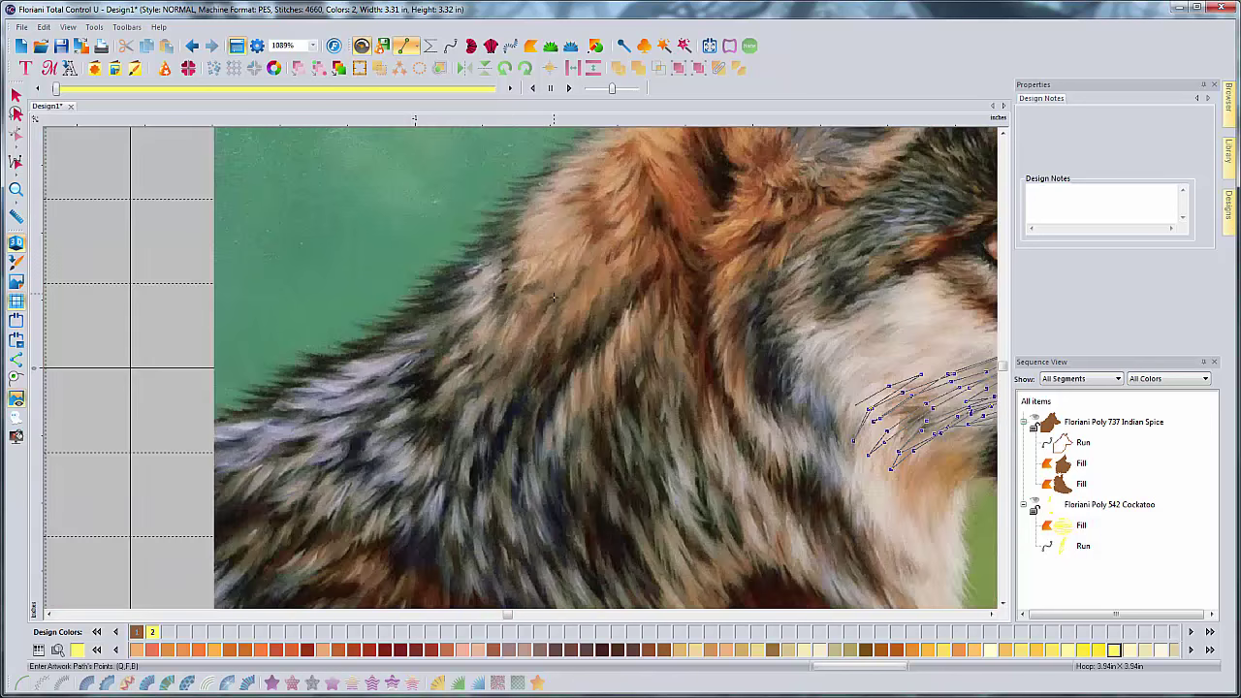
scroll(553, 310, "down", 1)
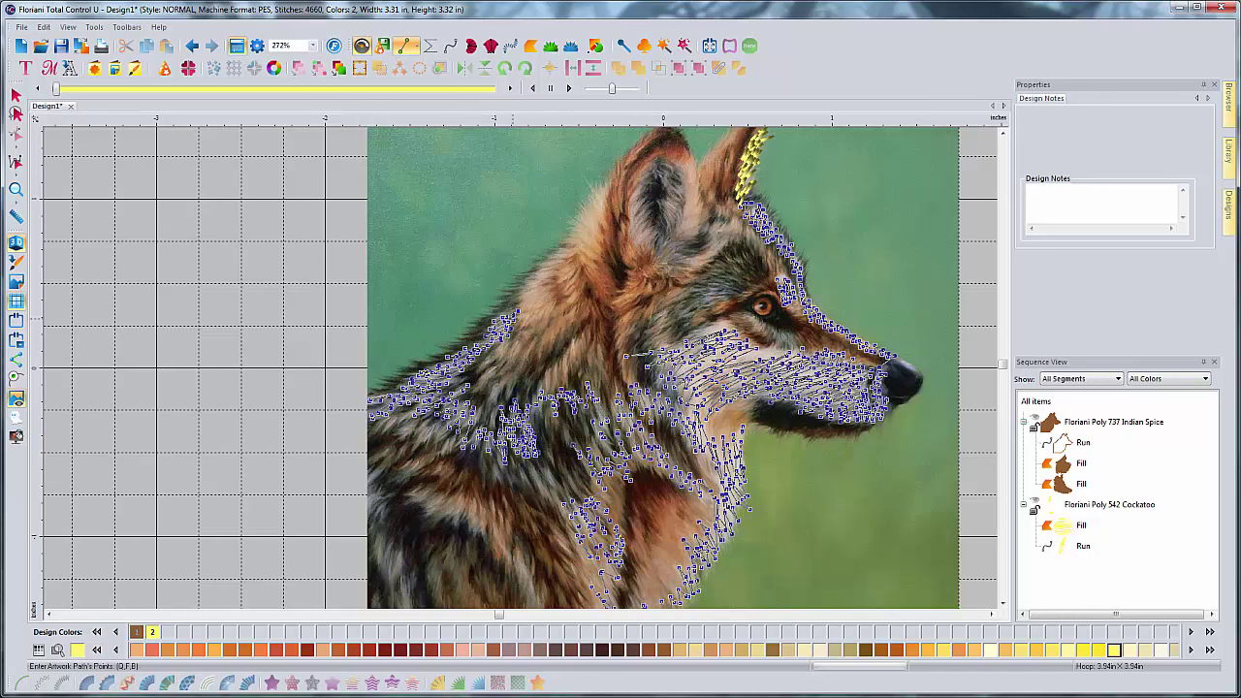
left_click(539, 292)
left_click(559, 270)
left_click(577, 252)
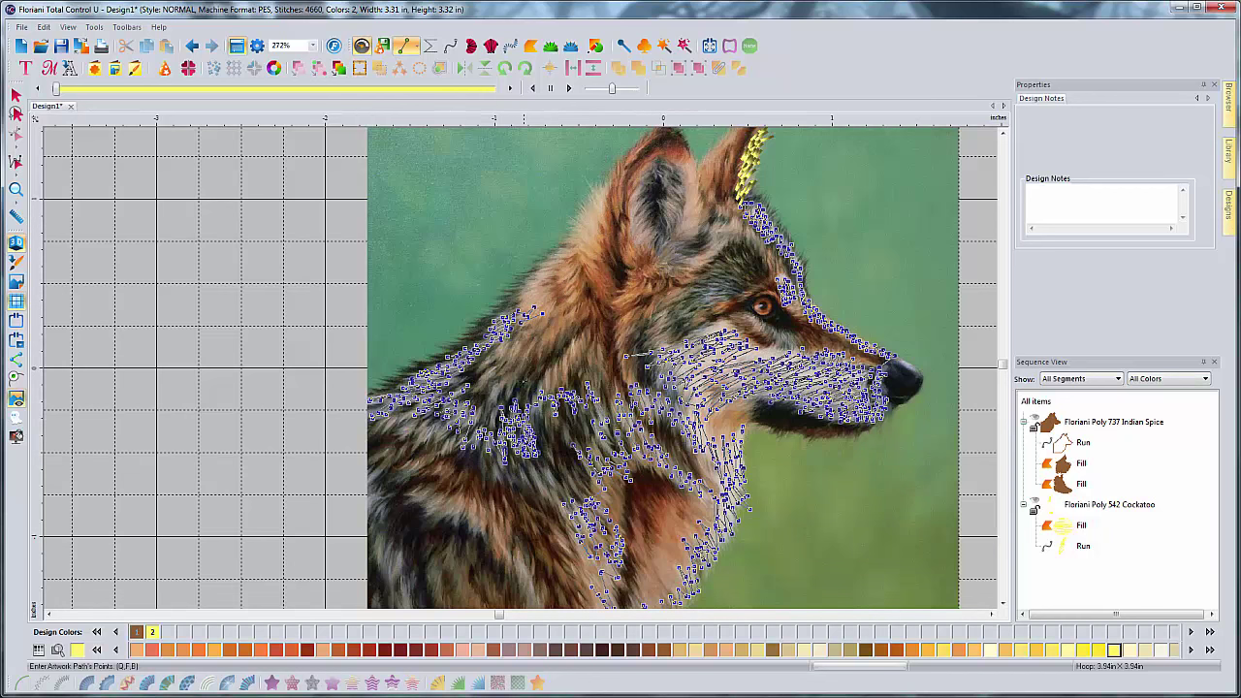
key("Return")
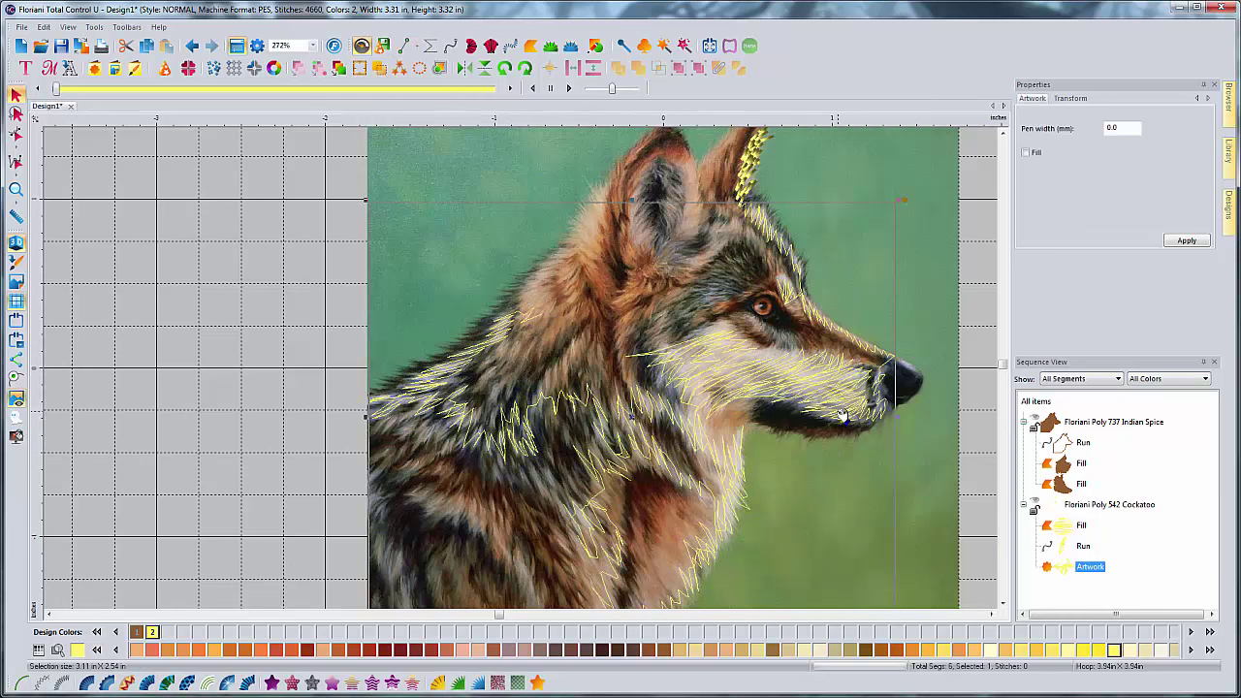
Step: Recolor the ear's run segment and the new fur artwork together to Floriani Poly 731 Sandstone
left_click(1083, 547)
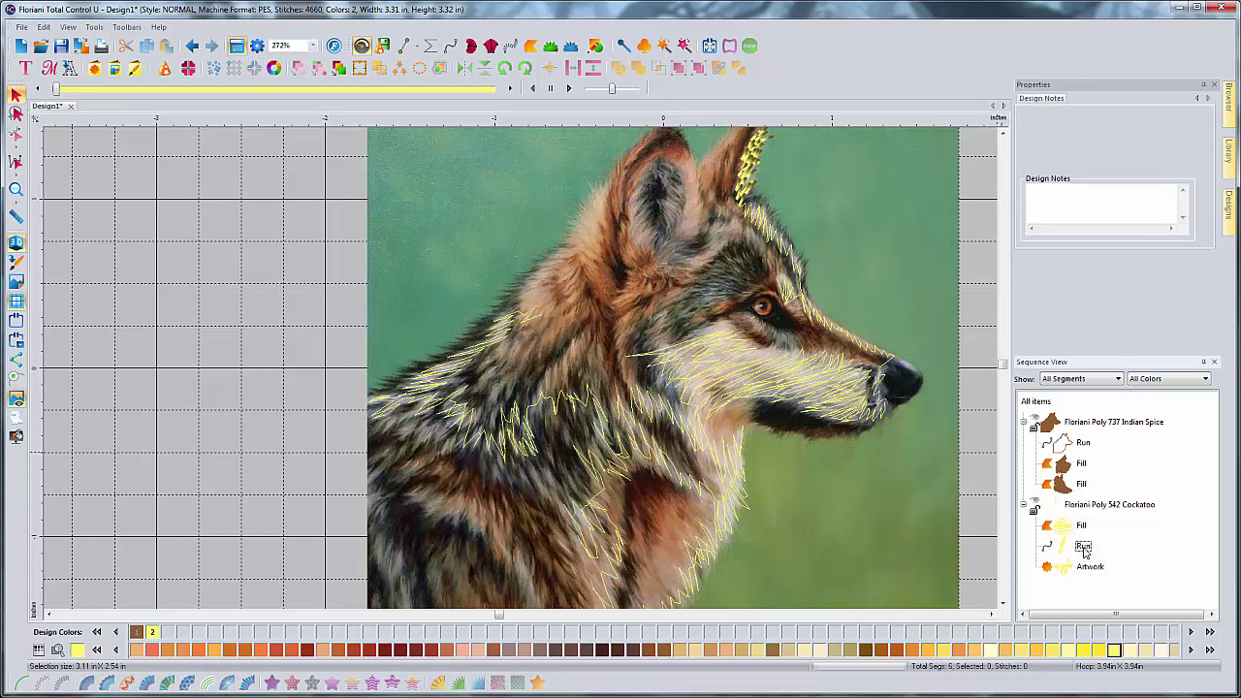
left_click(1086, 567)
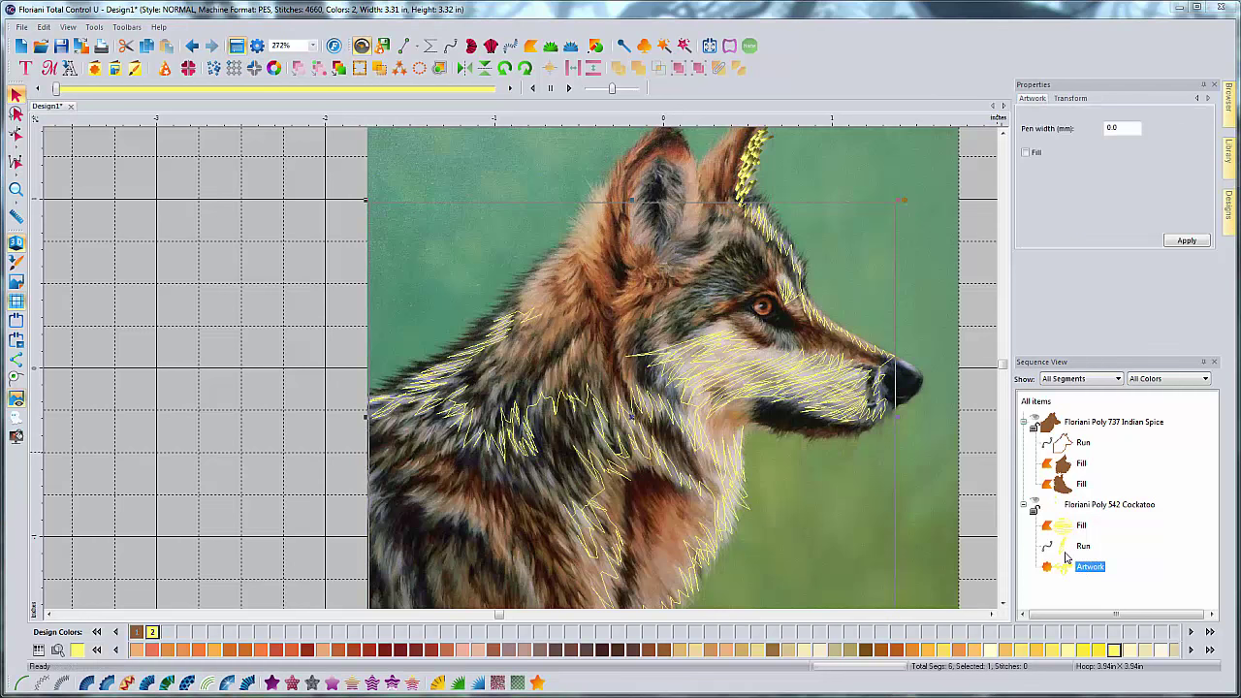
left_click(1084, 547)
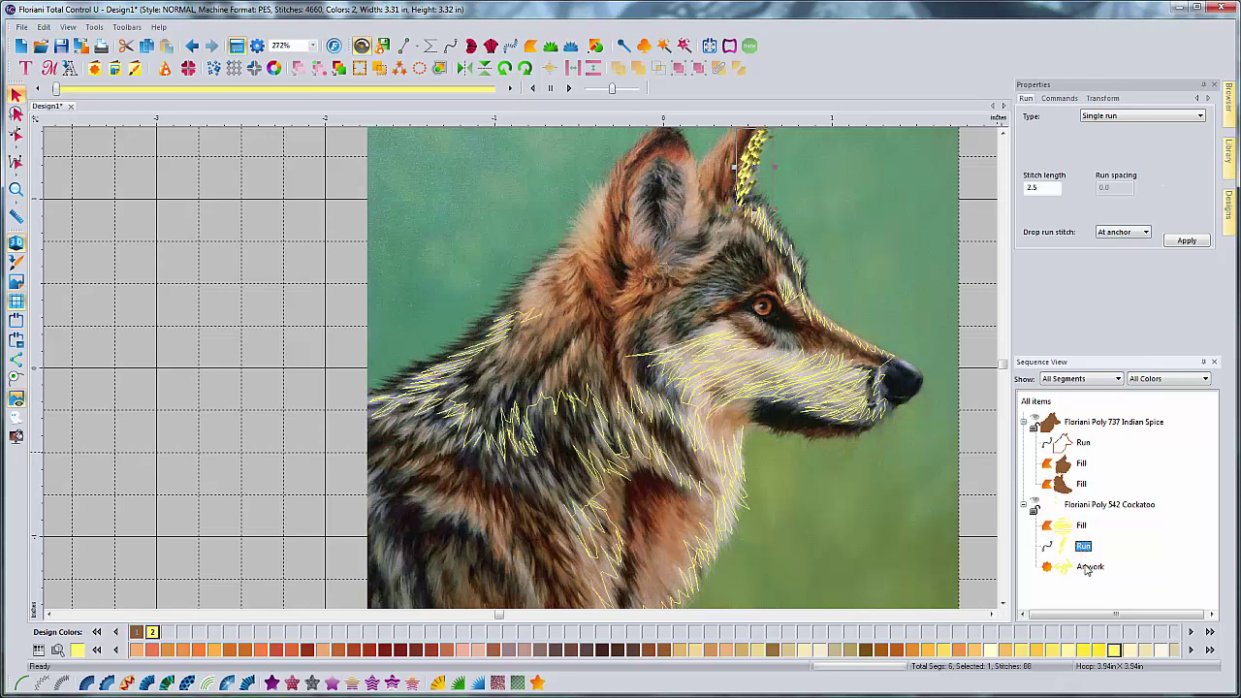
left_click(1086, 568, "ctrl")
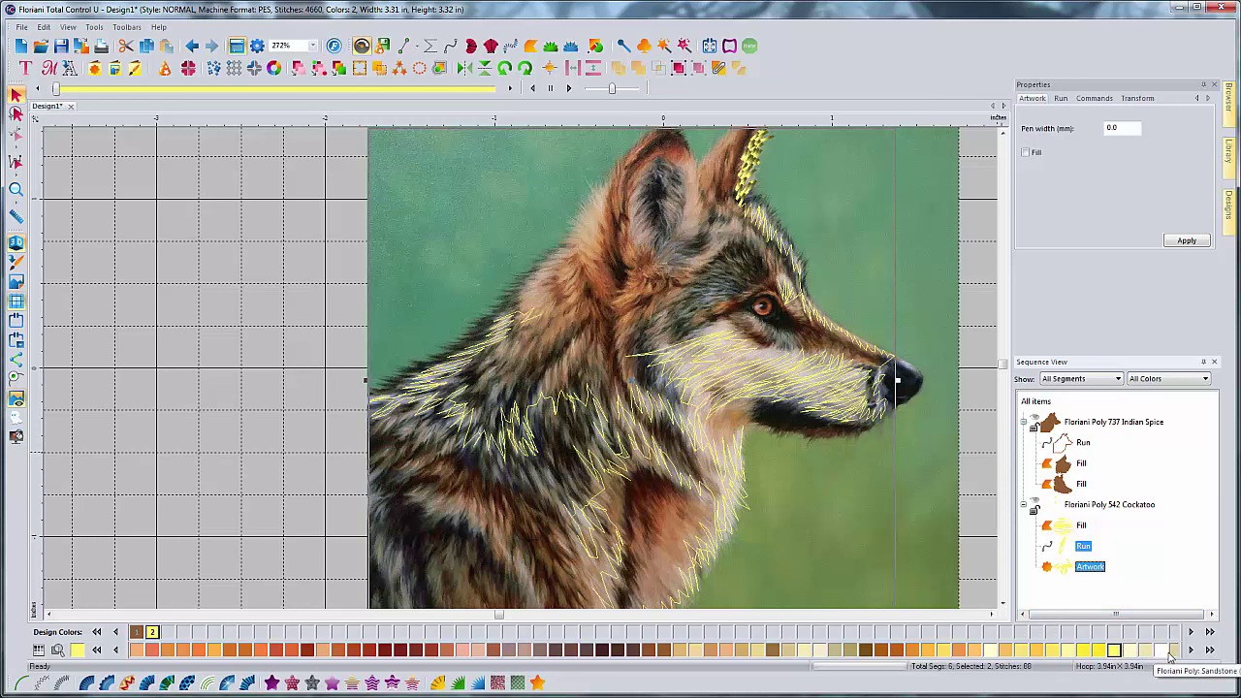
left_click(1160, 652)
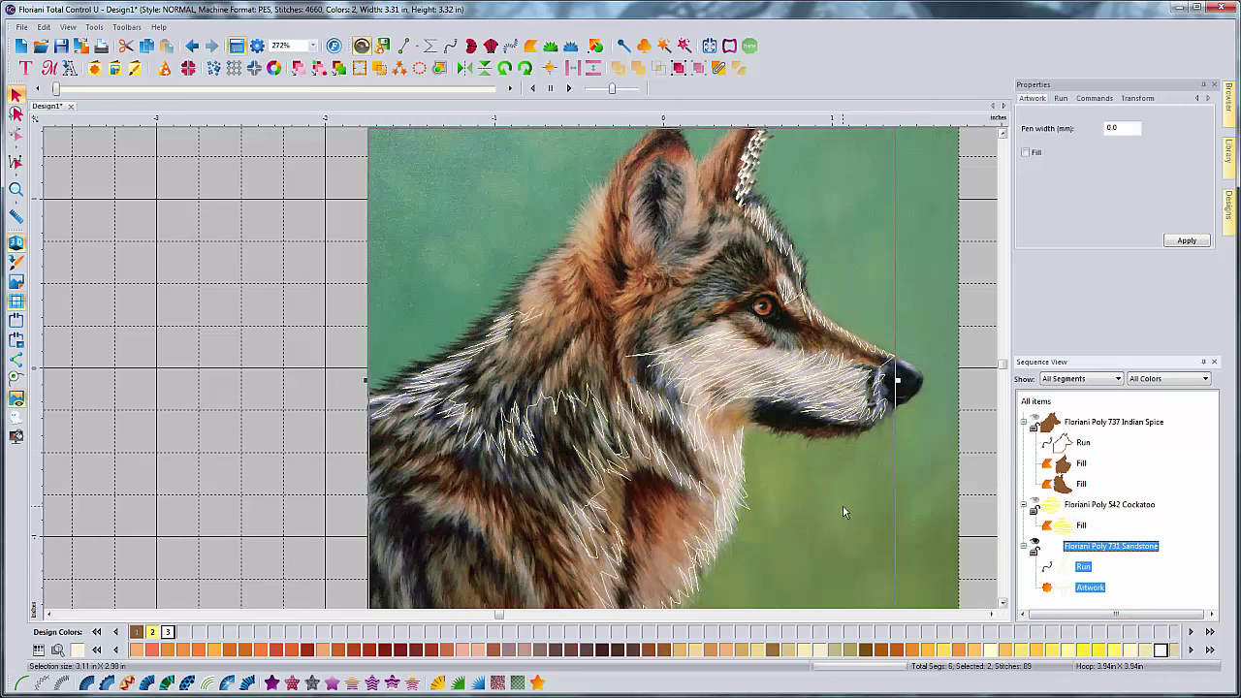
Step: Convert the Sandstone fur artwork to run stitches and set the stitch length of both segments to 4.0
left_click(20, 684)
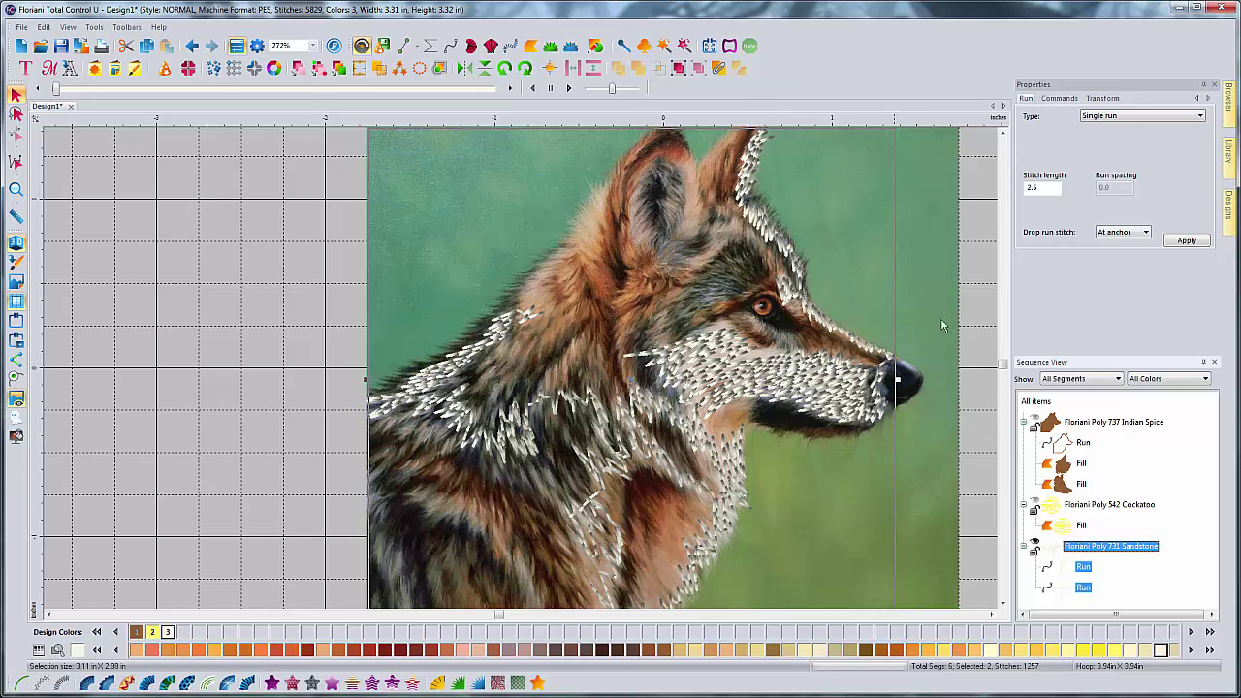
double_click(1044, 188)
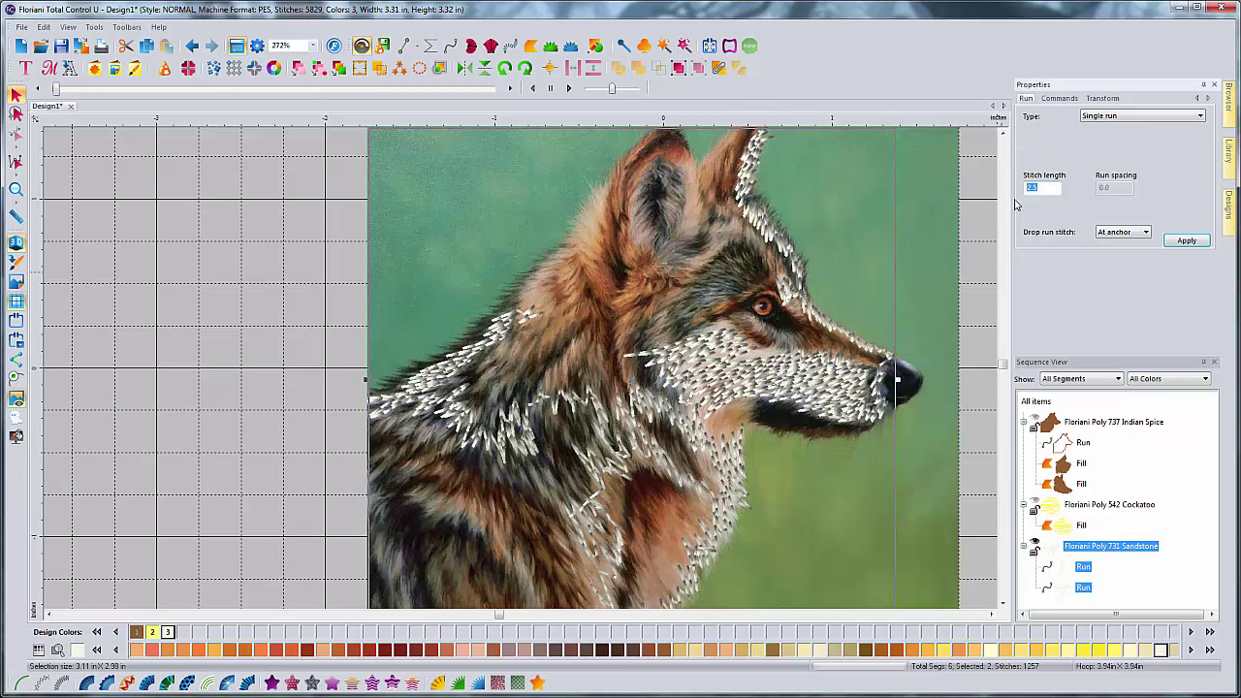
type("4.0")
left_click(1186, 241)
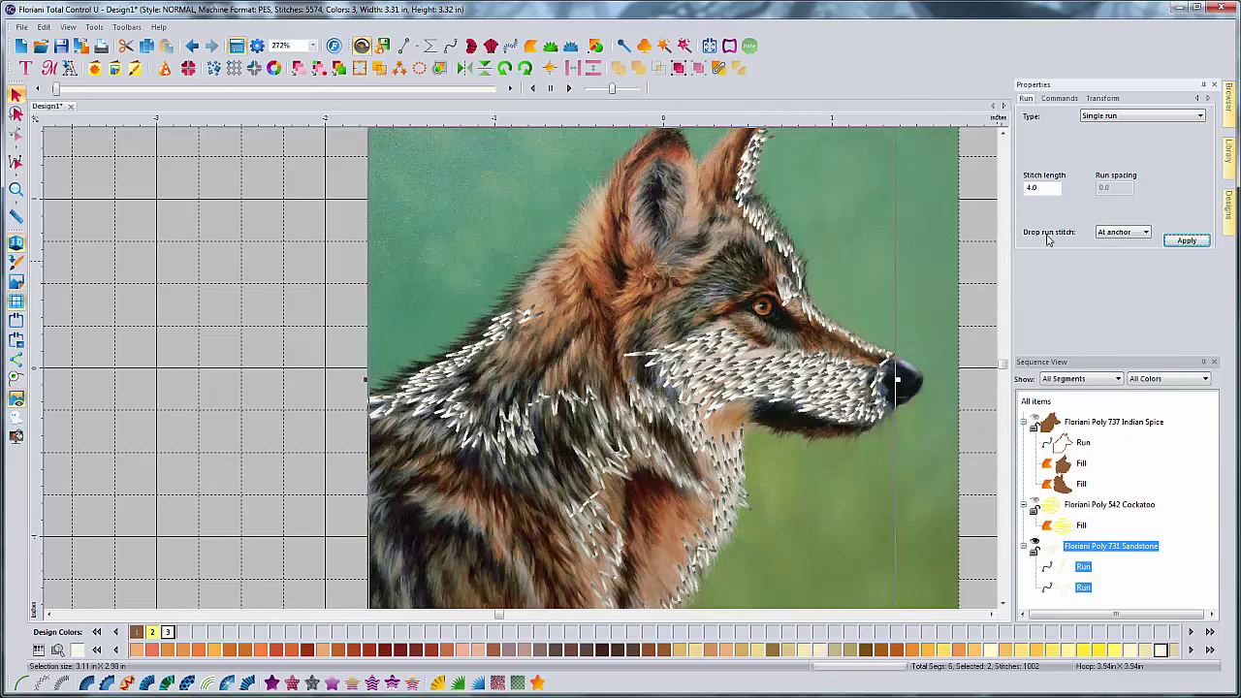
left_click(1120, 233)
Step: Compare the Sandstone stitches with the picture by toggling their visibility, and leave them hidden
left_click(1035, 546)
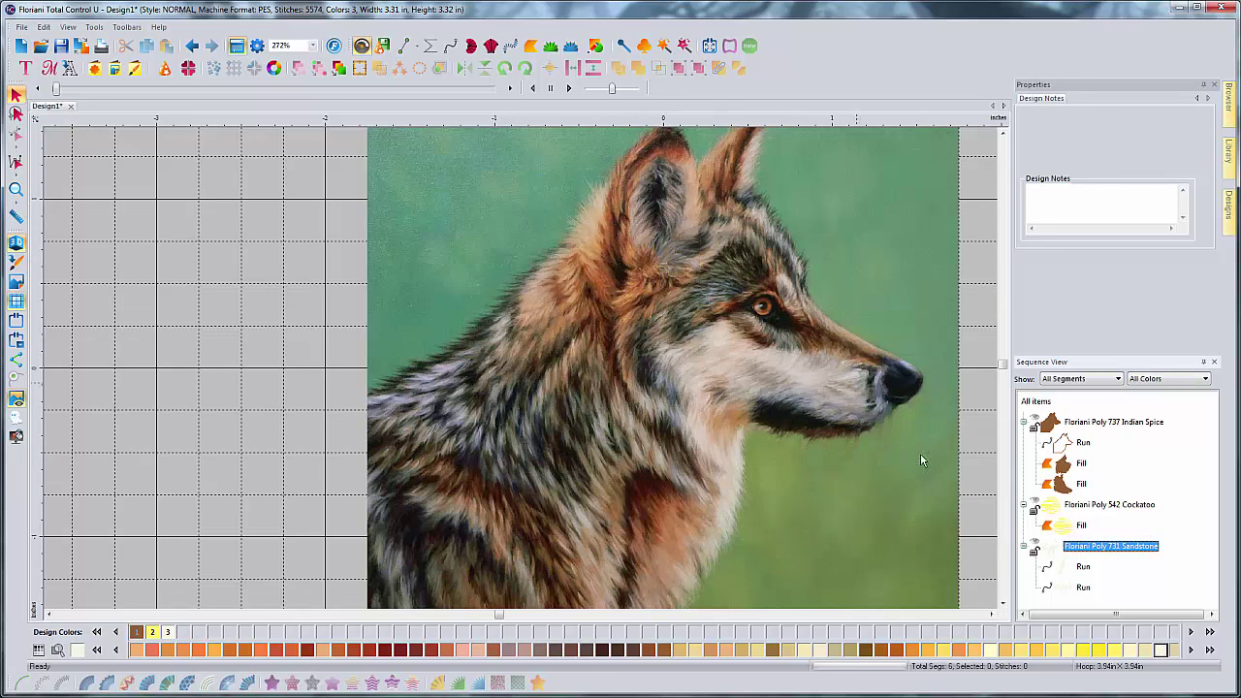
scroll(922, 459, "down", 2)
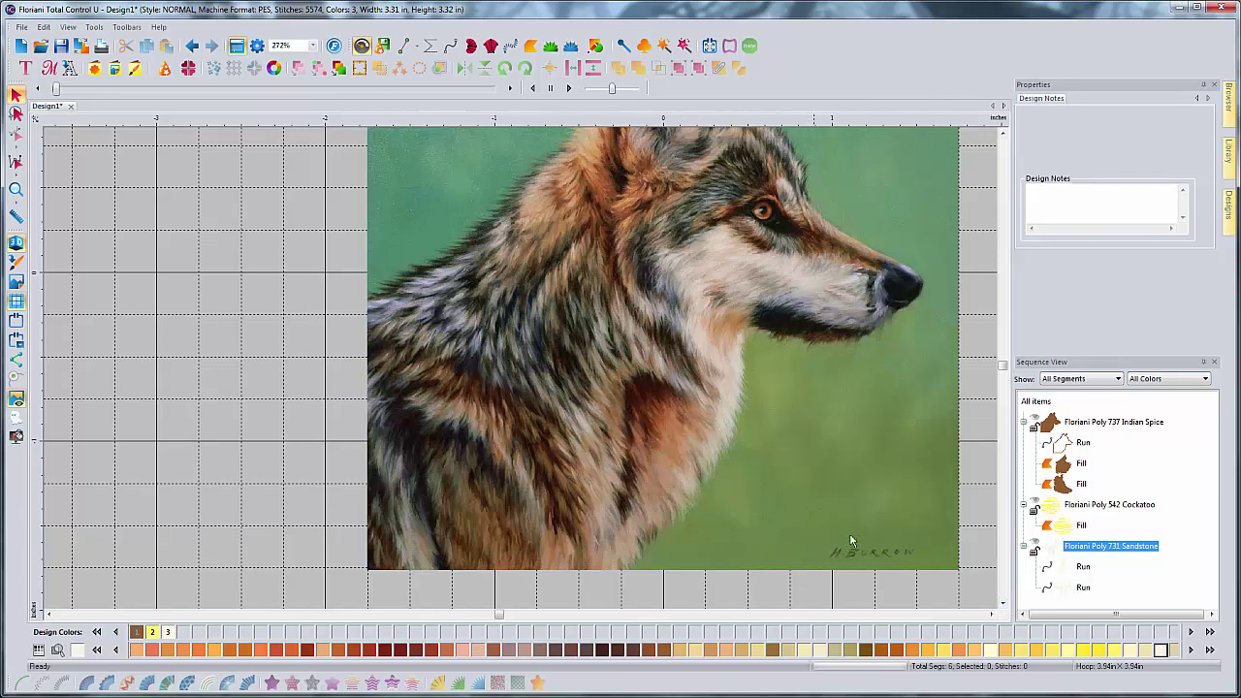
left_click(1038, 549)
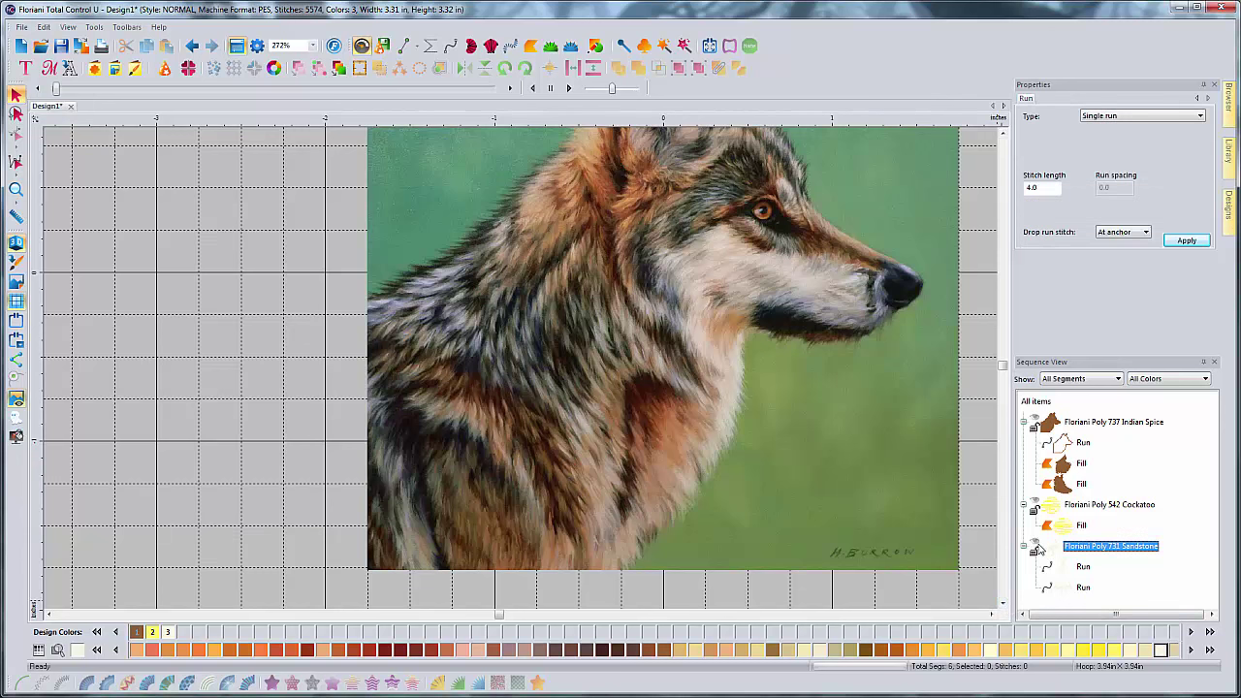
left_click(1036, 545)
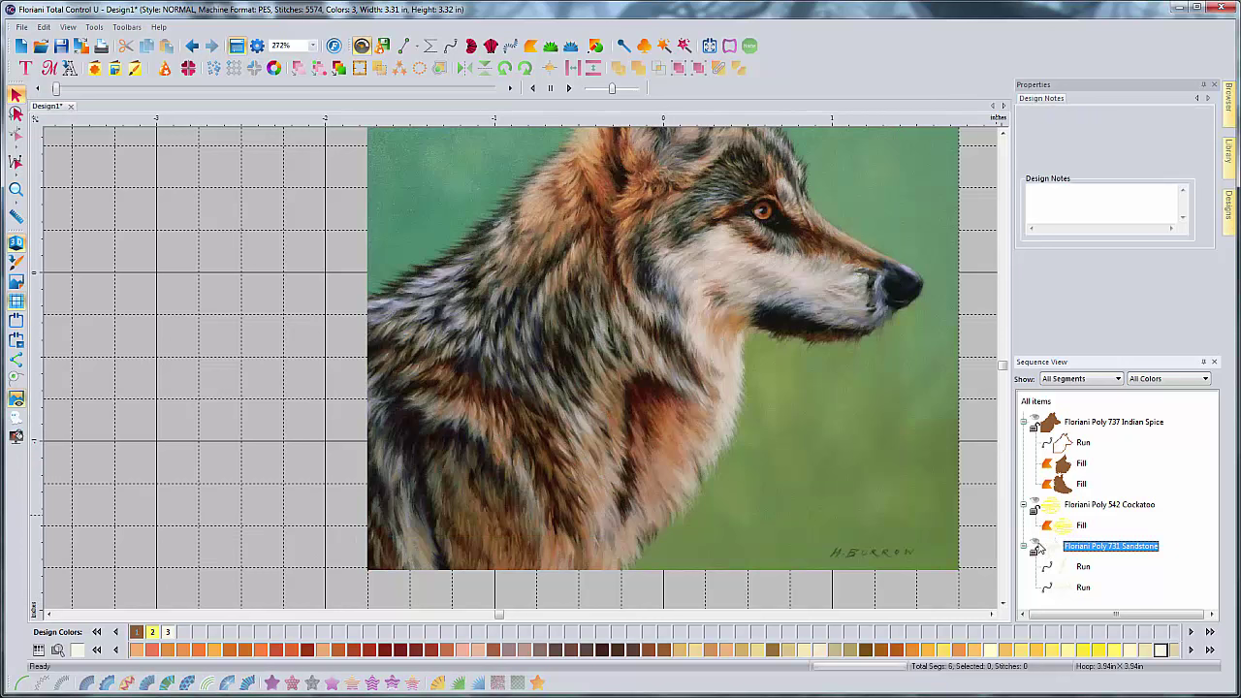
left_click(1037, 548)
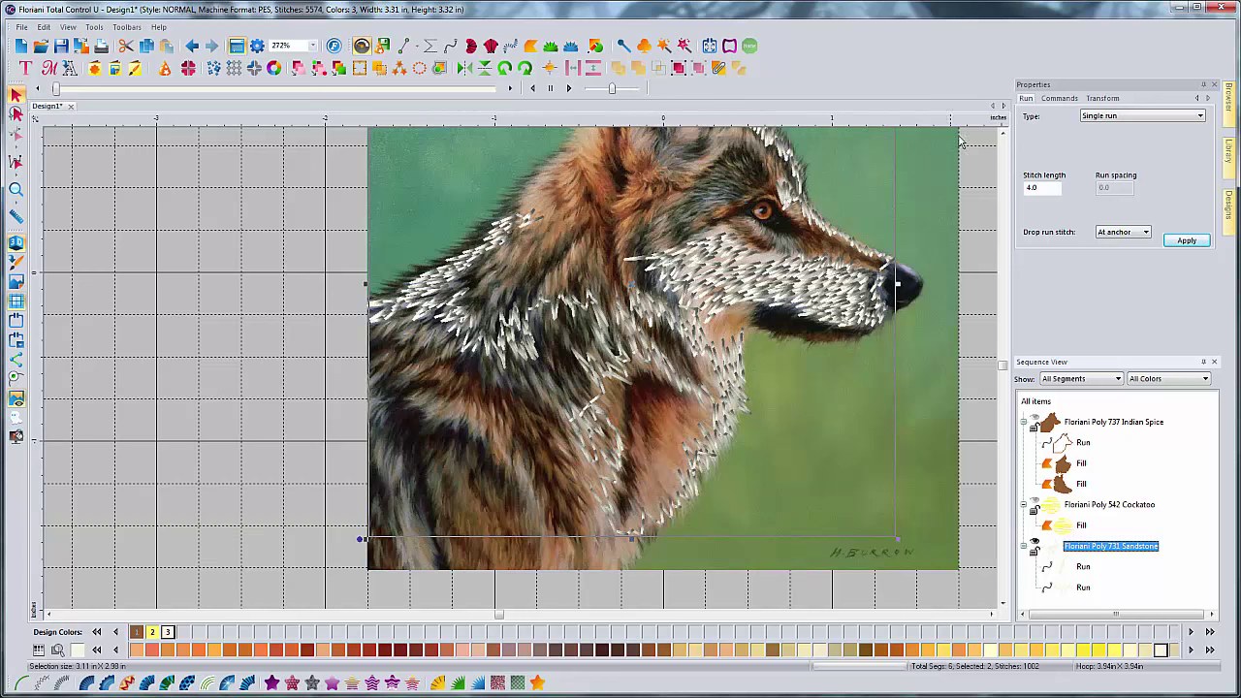
scroll(1000, 138, "up", 3)
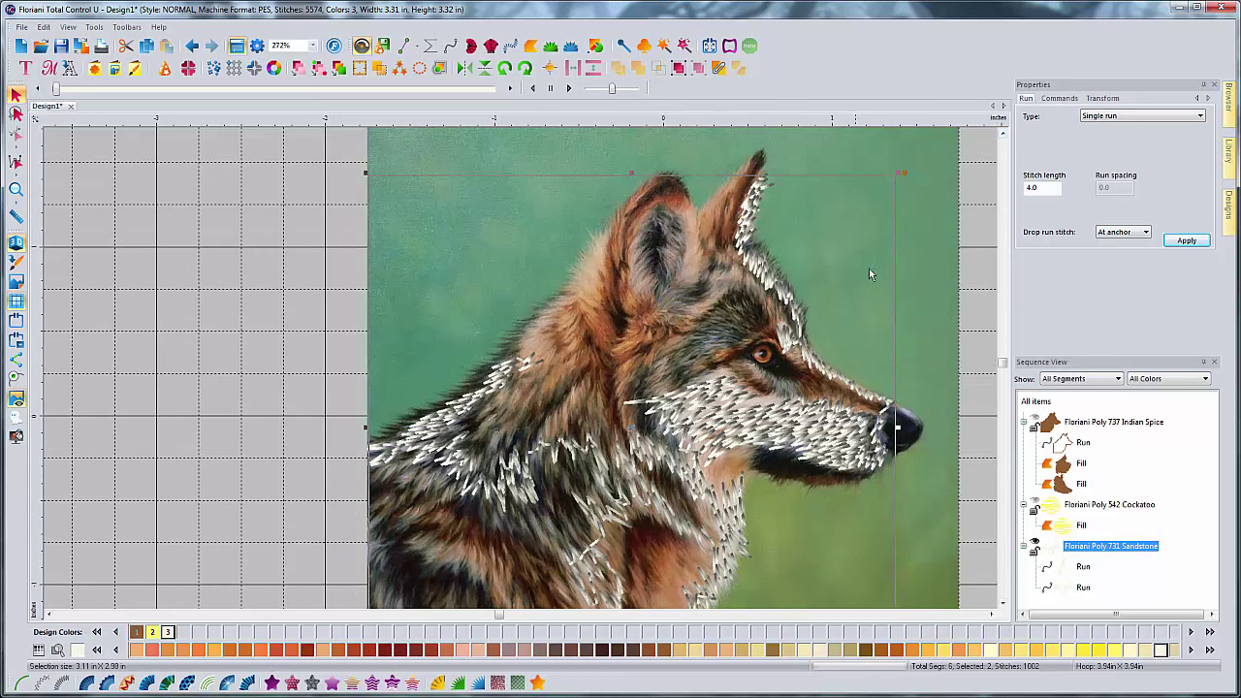
left_click(1034, 543)
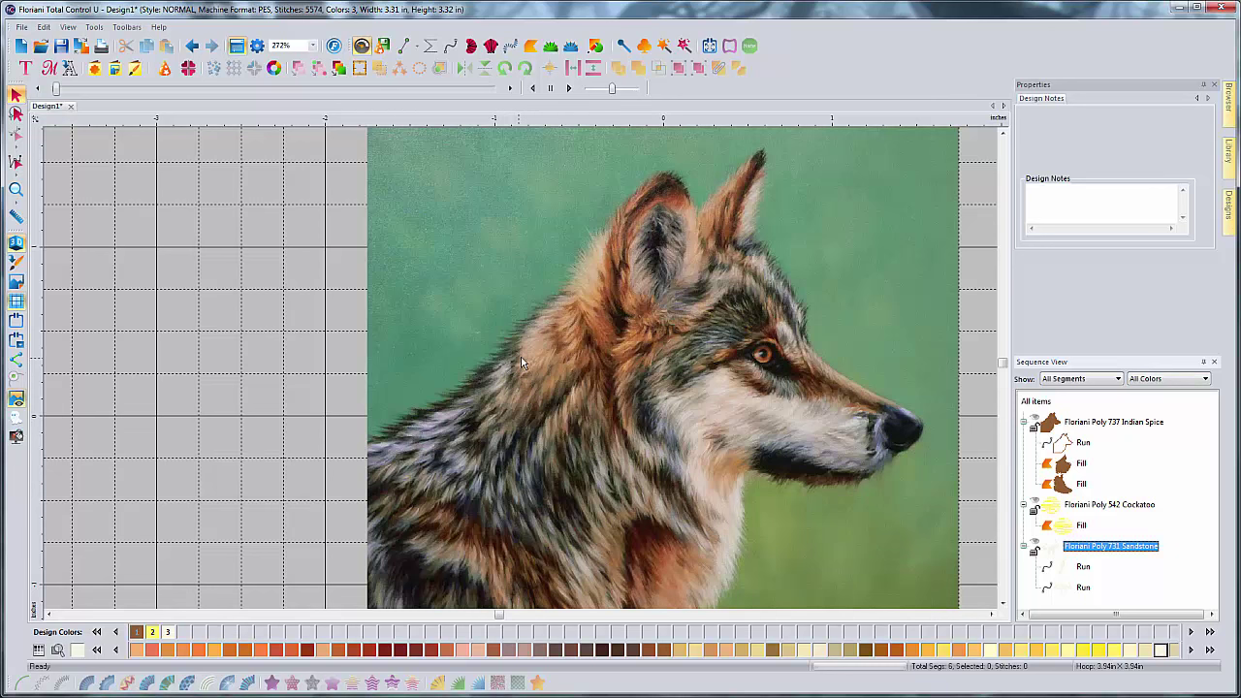
Step: Start a new artwork path with short zigzag fur strokes over the lower part of the pale tan patch on the nape
left_click(406, 46)
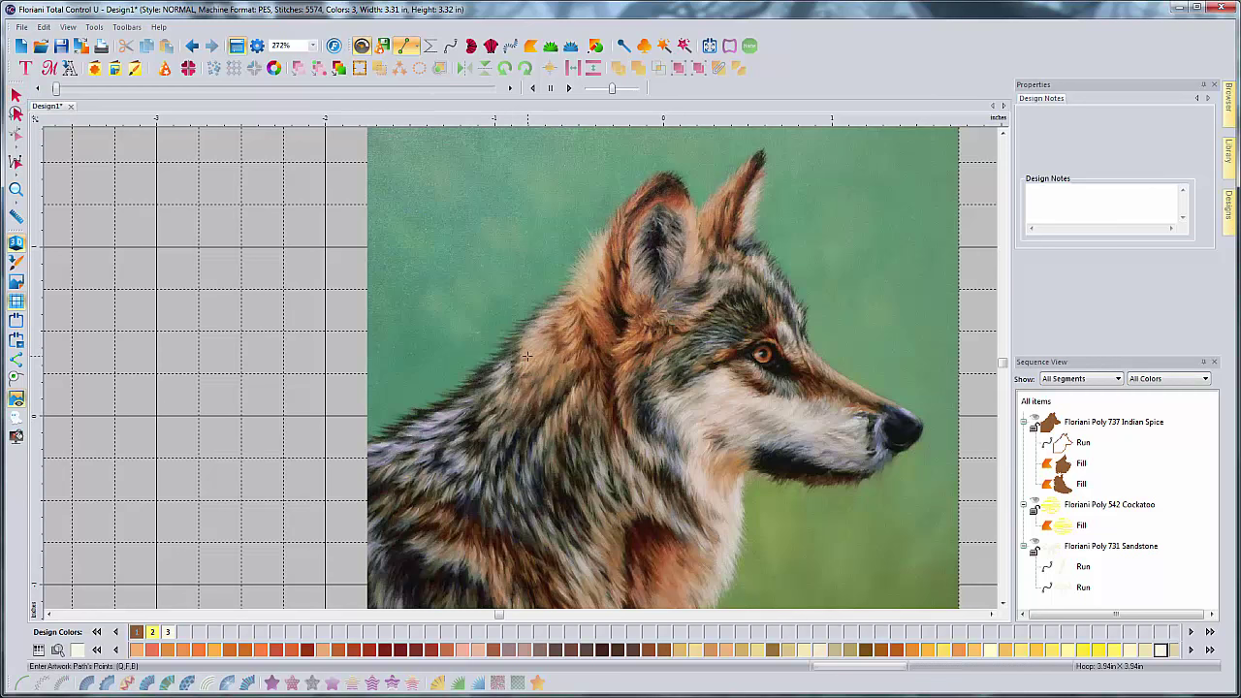
scroll(522, 354, "up", 1)
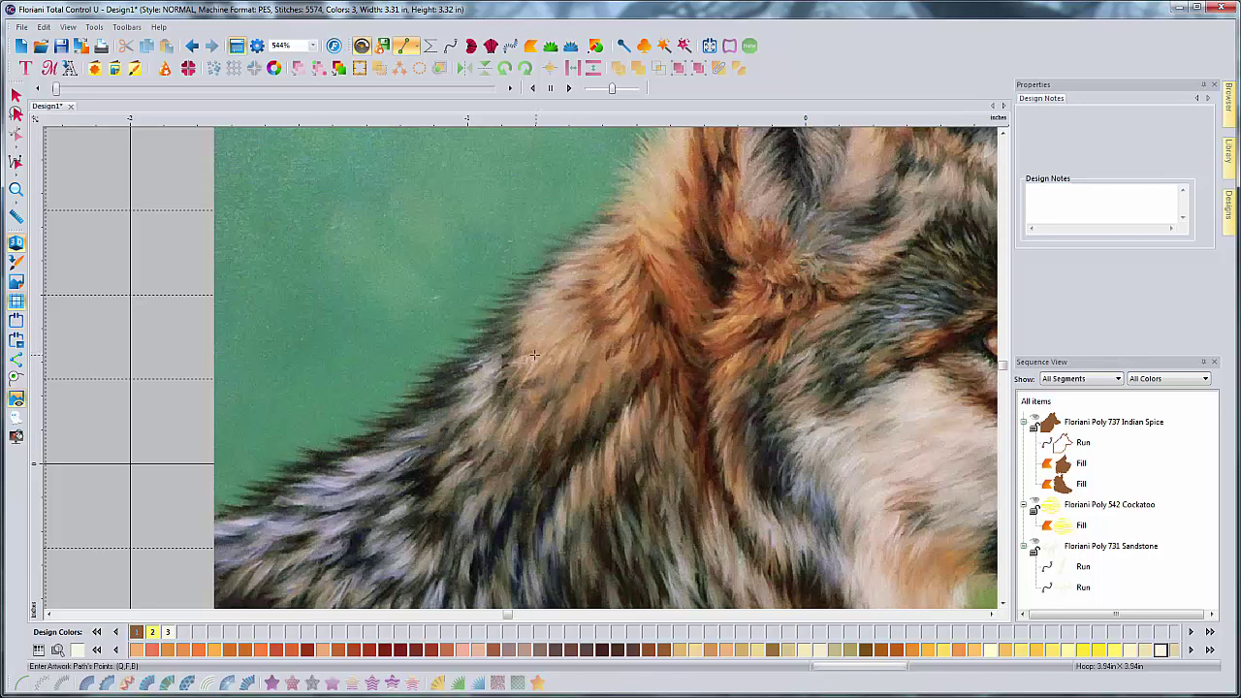
left_click(520, 362)
left_click(554, 346)
left_click(582, 323)
left_click(577, 331)
left_click(553, 349)
left_click(535, 361)
left_click(526, 365)
left_click(545, 361)
left_click(569, 347)
left_click(570, 341)
left_click(551, 344)
left_click(525, 352)
left_click(563, 332)
left_click(581, 314)
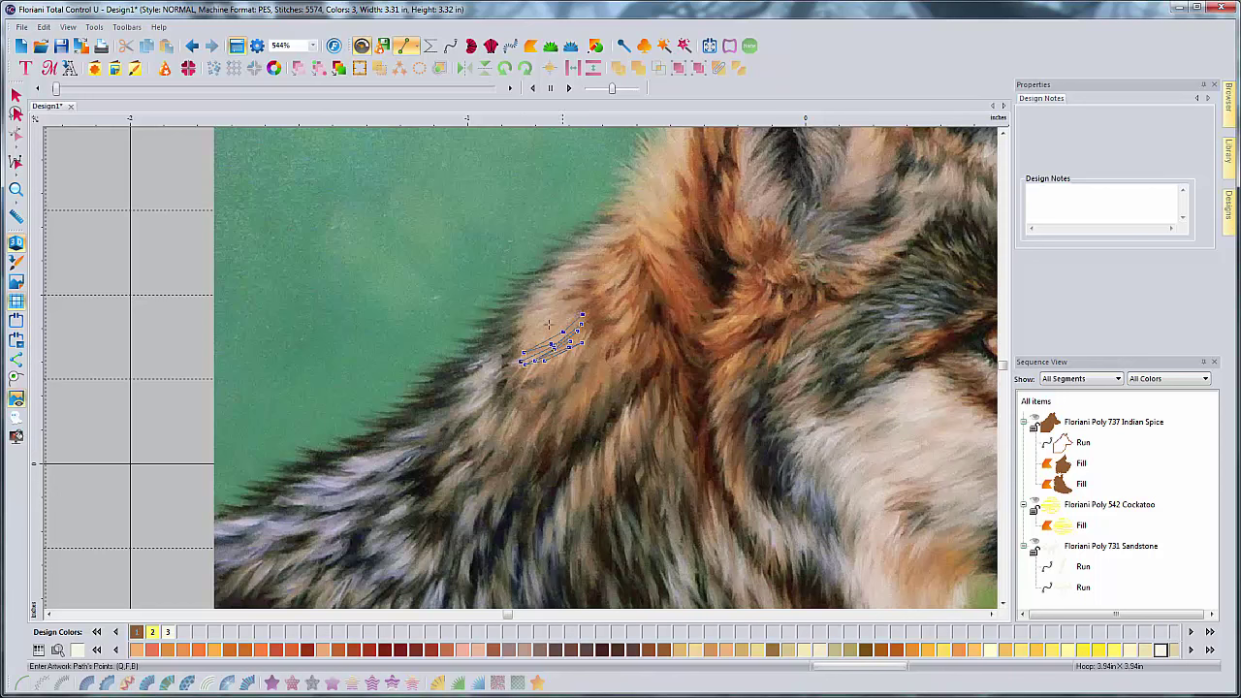
Step: Continue the zigzag fur strokes up the nape's outer edge to the top of the tan patch
left_click(558, 321)
left_click(514, 331)
left_click(535, 323)
left_click(528, 303)
left_click(585, 279)
left_click(605, 271)
left_click(565, 281)
left_click(536, 290)
left_click(566, 272)
left_click(620, 248)
left_click(631, 242)
left_click(630, 233)
left_click(588, 227)
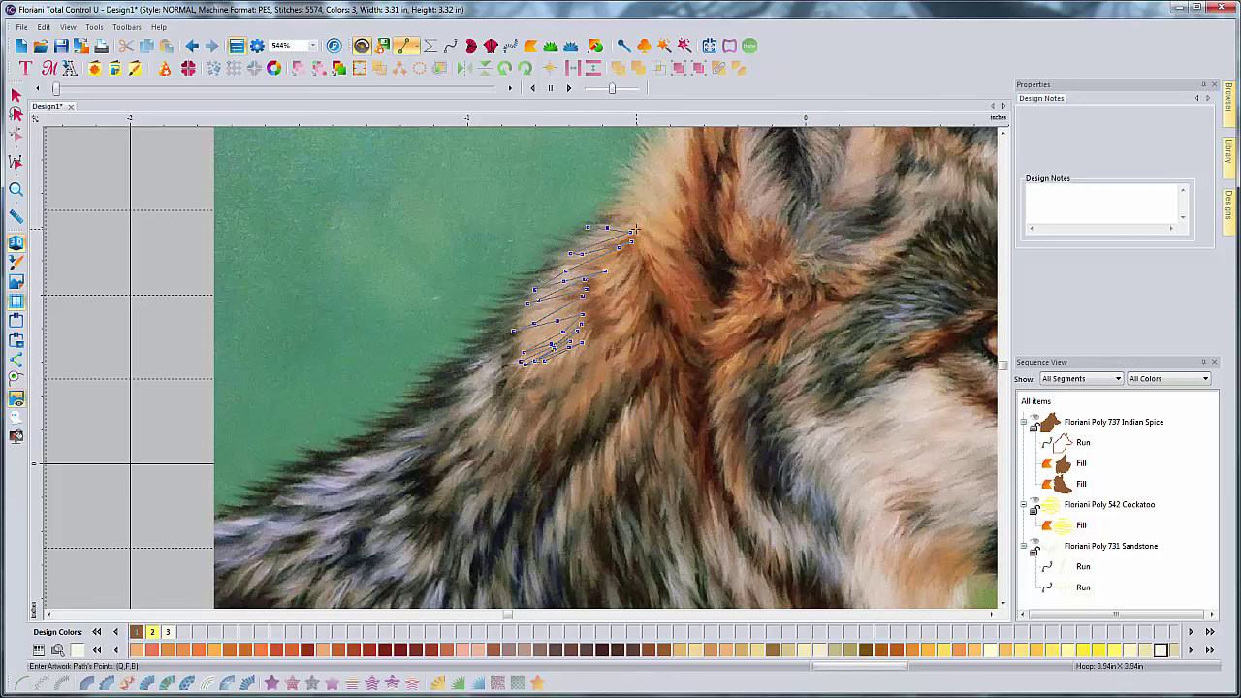
Step: Extend the path with slanted zigzag strokes through the lower part of the pale fur tuft behind the near ear
key("Up")
key("Up")
key("Up")
key("Right")
key("Right")
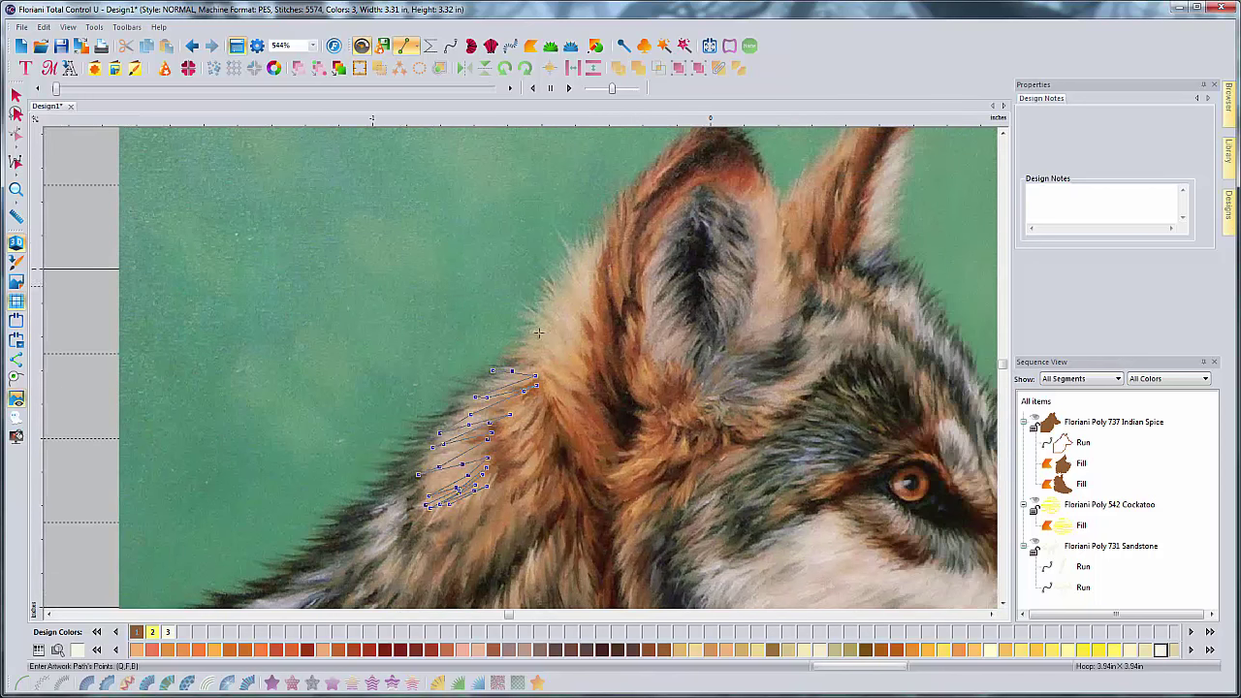
key("Right")
key("Right")
left_click(447, 362)
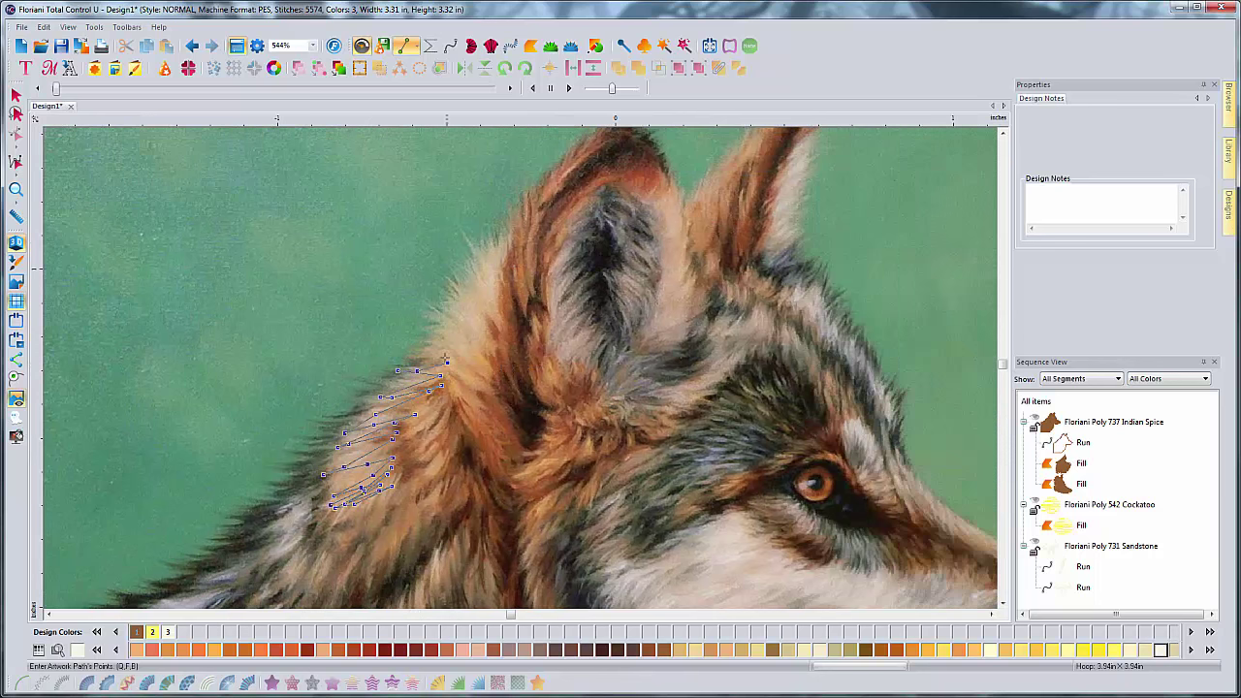
left_click(436, 345)
left_click(424, 336)
left_click(458, 362)
left_click(484, 376)
left_click(470, 355)
left_click(437, 339)
left_click(427, 333)
left_click(473, 345)
left_click(457, 335)
left_click(439, 320)
left_click(437, 309)
left_click(462, 330)
left_click(486, 340)
left_click(495, 355)
left_click(484, 332)
left_click(453, 315)
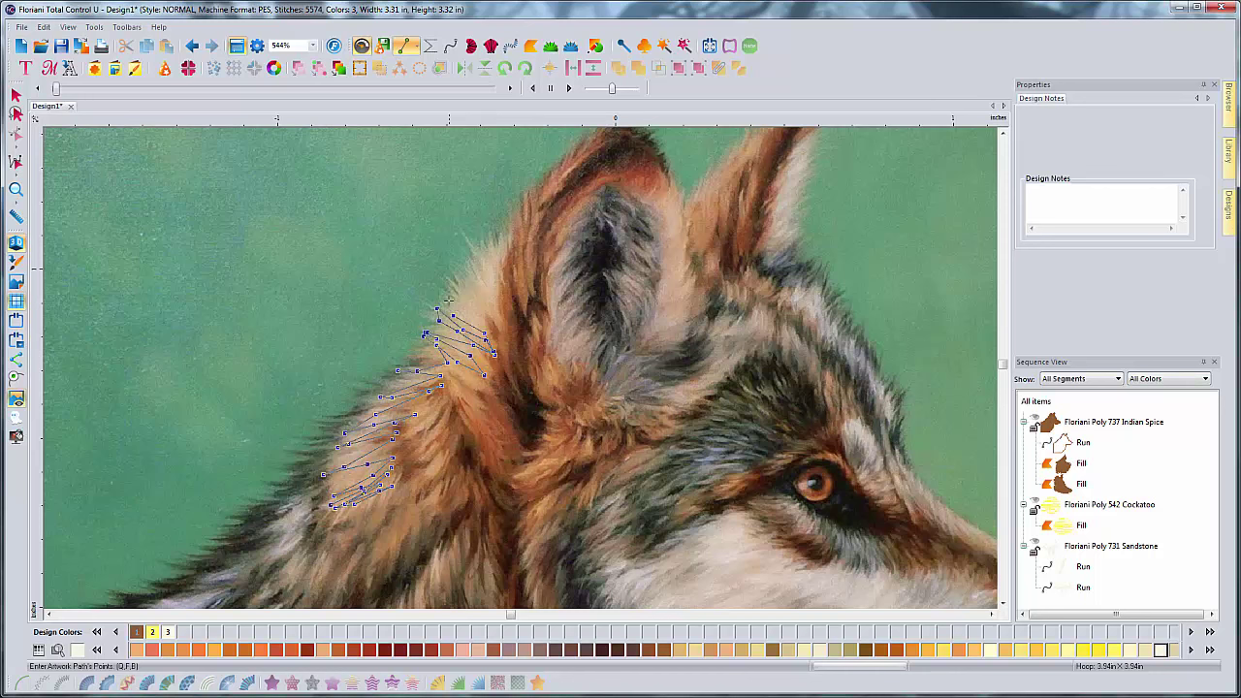
Step: Carry the strokes up through the tuft behind the near ear, reaching out to its upper fur tips
left_click(448, 298)
left_click(482, 327)
left_click(466, 265)
left_click(484, 316)
left_click(474, 275)
left_click(462, 244)
left_click(471, 273)
left_click(483, 308)
left_click(483, 278)
left_click(476, 248)
left_click(488, 288)
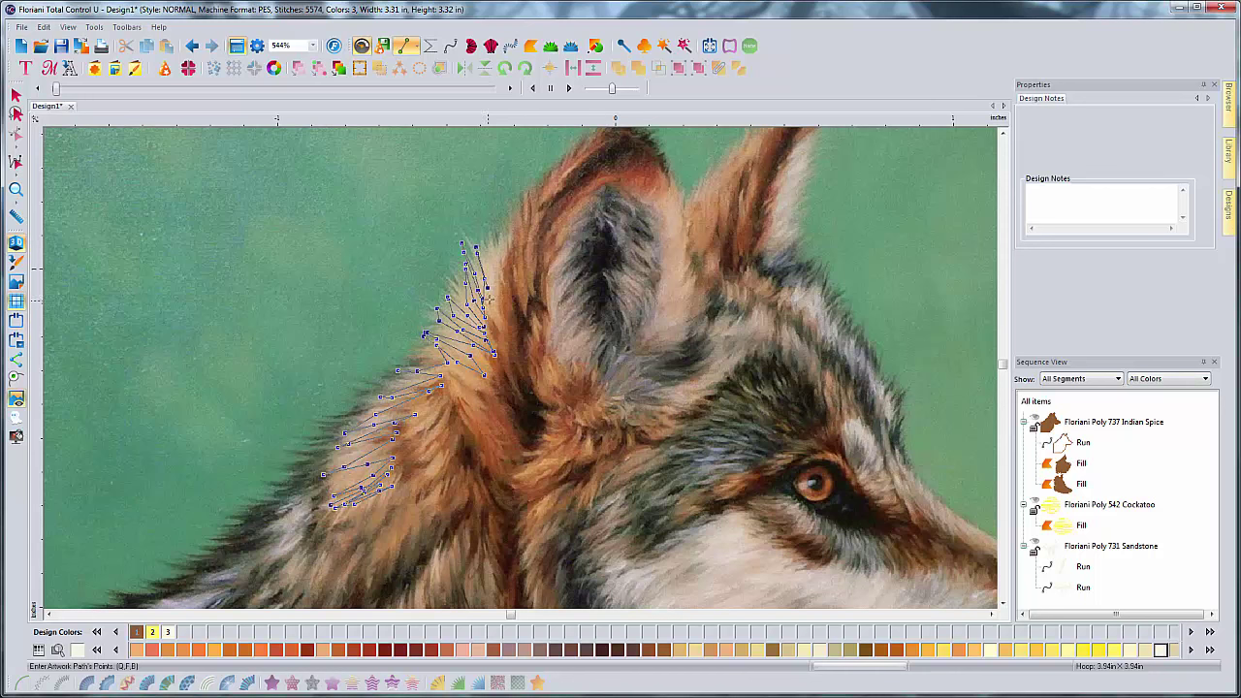
Step: Fill the inner side of the tuft with strokes along the near ear's back edge and bring the path back down
left_click(489, 300)
left_click(498, 262)
left_click(502, 241)
left_click(506, 253)
left_click(507, 264)
left_click(513, 241)
left_click(486, 302)
left_click(488, 316)
Step: Carry the path across the near ear's brown rim and zigzag down the upper and middle light fur inside its rear edge
scroll(495, 330, "down", 2)
scroll(524, 310, "up", 3)
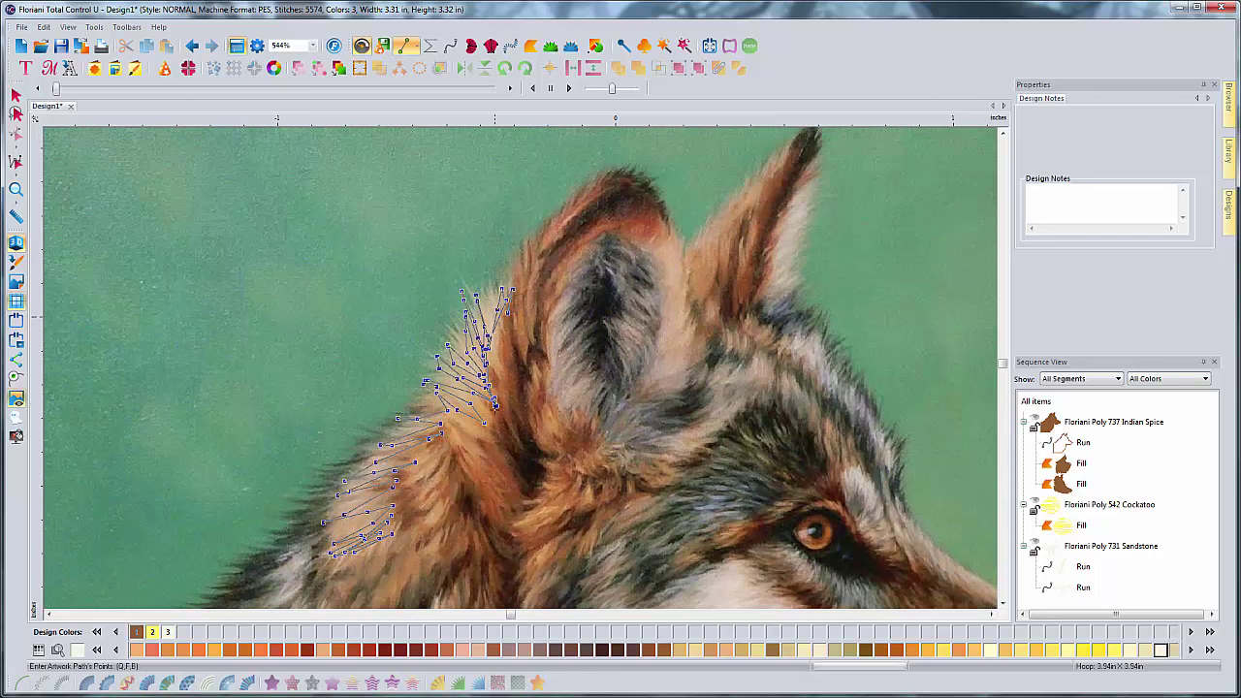
scroll(495, 410, "down", 4)
scroll(495, 410, "left", 2)
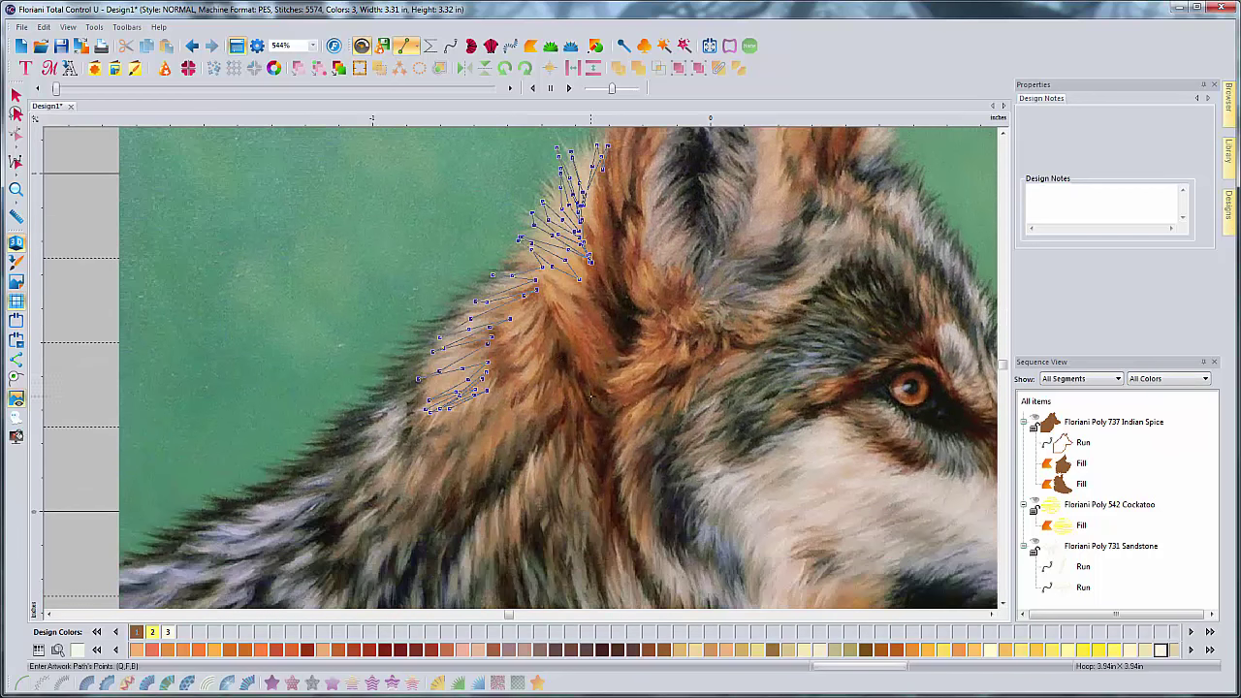
scroll(598, 395, "right", 2)
scroll(599, 394, "up", 3)
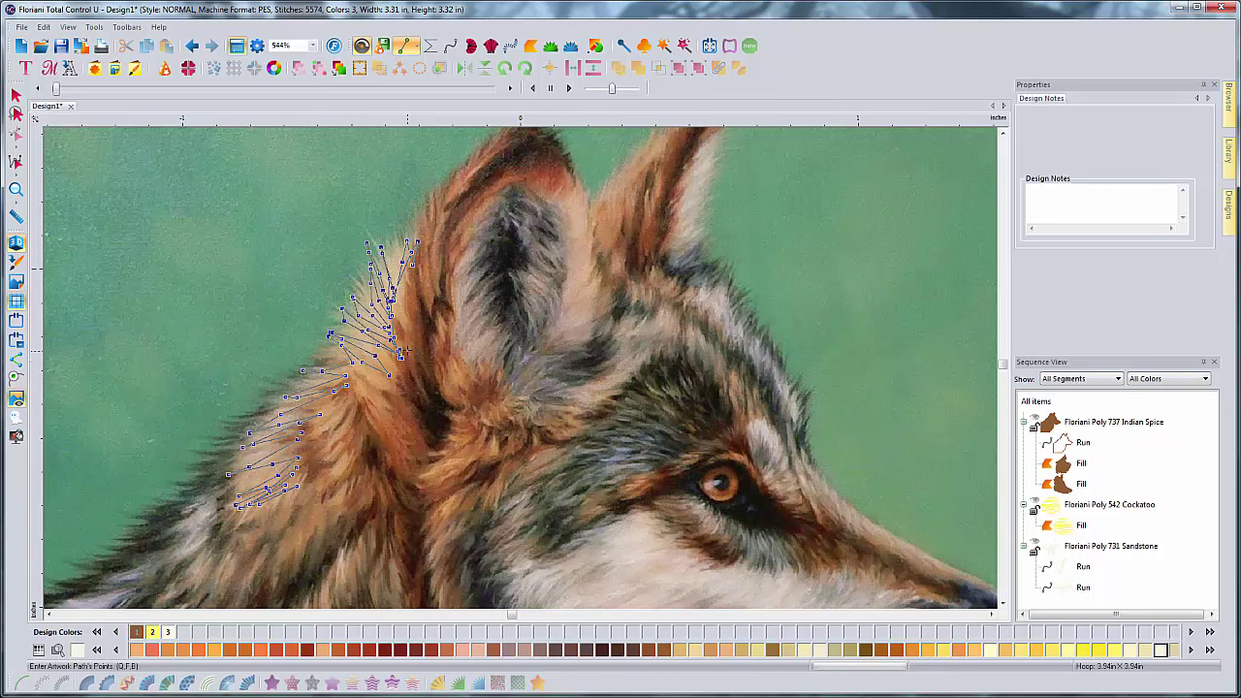
left_click(417, 254)
left_click(421, 242)
left_click(481, 249)
left_click(469, 262)
left_click(454, 285)
left_click(457, 282)
left_click(480, 270)
left_click(483, 271)
left_click(461, 315)
left_click(467, 292)
left_click(450, 347)
left_click(465, 309)
left_click(481, 288)
left_click(493, 280)
left_click(456, 326)
left_click(450, 351)
left_click(470, 342)
left_click(490, 310)
left_click(486, 307)
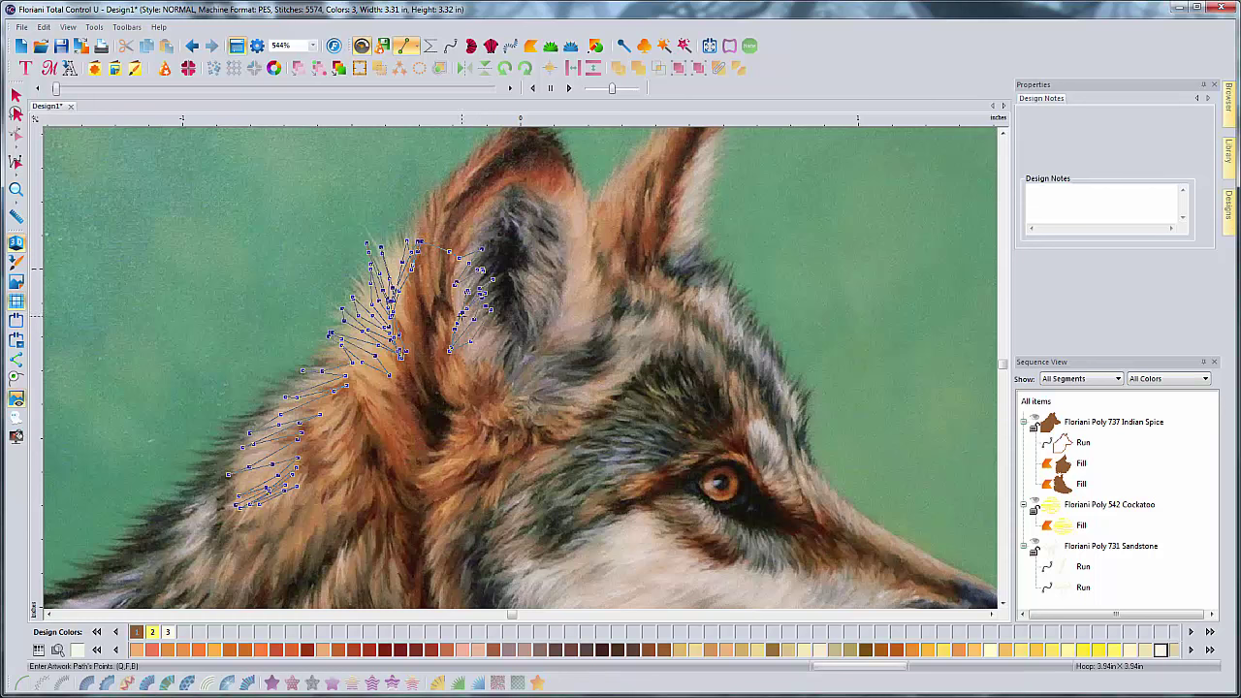
Step: Continue the zigzag strokes through the lower rear fur of the inner ear and across to its base
left_click(453, 343)
left_click(496, 312)
left_click(462, 354)
left_click(478, 341)
left_click(470, 362)
left_click(491, 342)
left_click(506, 328)
left_click(482, 364)
left_click(510, 339)
left_click(503, 366)
left_click(506, 357)
left_click(514, 377)
left_click(532, 360)
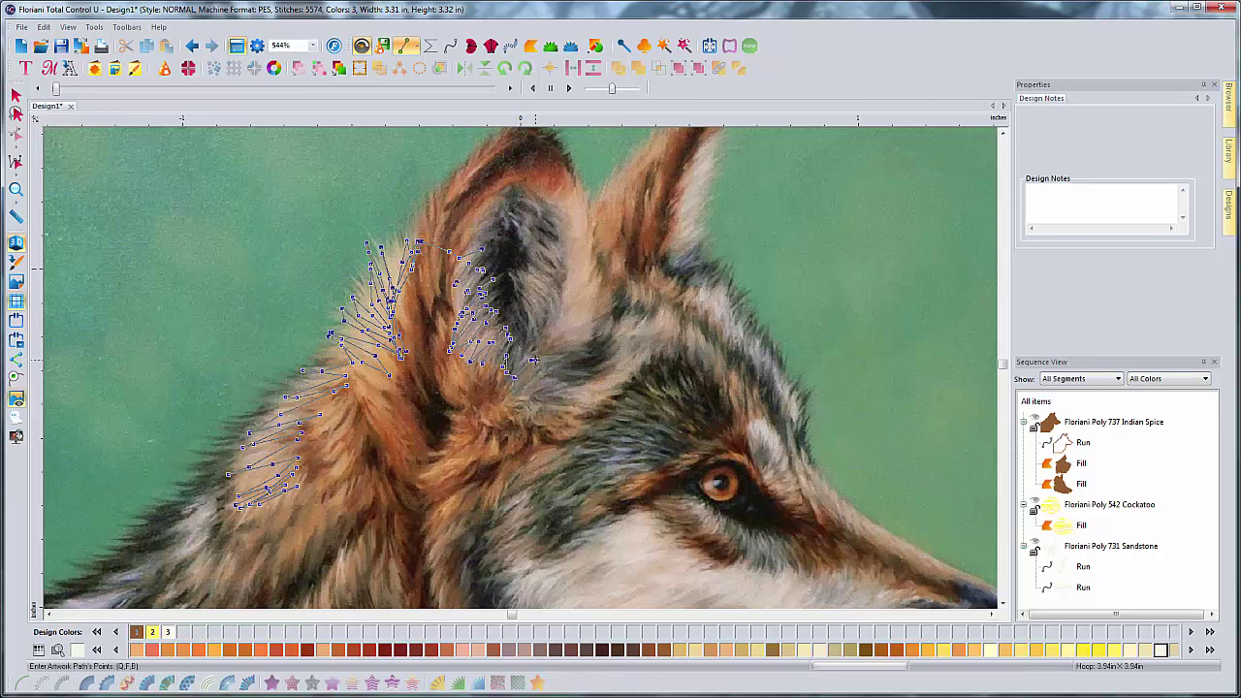
Step: Add fur strokes up the front side of the dark inner ear, around its top and onto the upper rear edge
left_click(542, 333)
left_click(527, 316)
left_click(509, 294)
left_click(536, 312)
left_click(555, 329)
left_click(547, 310)
left_click(534, 289)
left_click(520, 278)
left_click(557, 250)
left_click(548, 240)
left_click(537, 231)
left_click(551, 227)
left_click(533, 215)
left_click(552, 221)
left_click(526, 202)
left_click(531, 210)
left_click(490, 214)
left_click(477, 229)
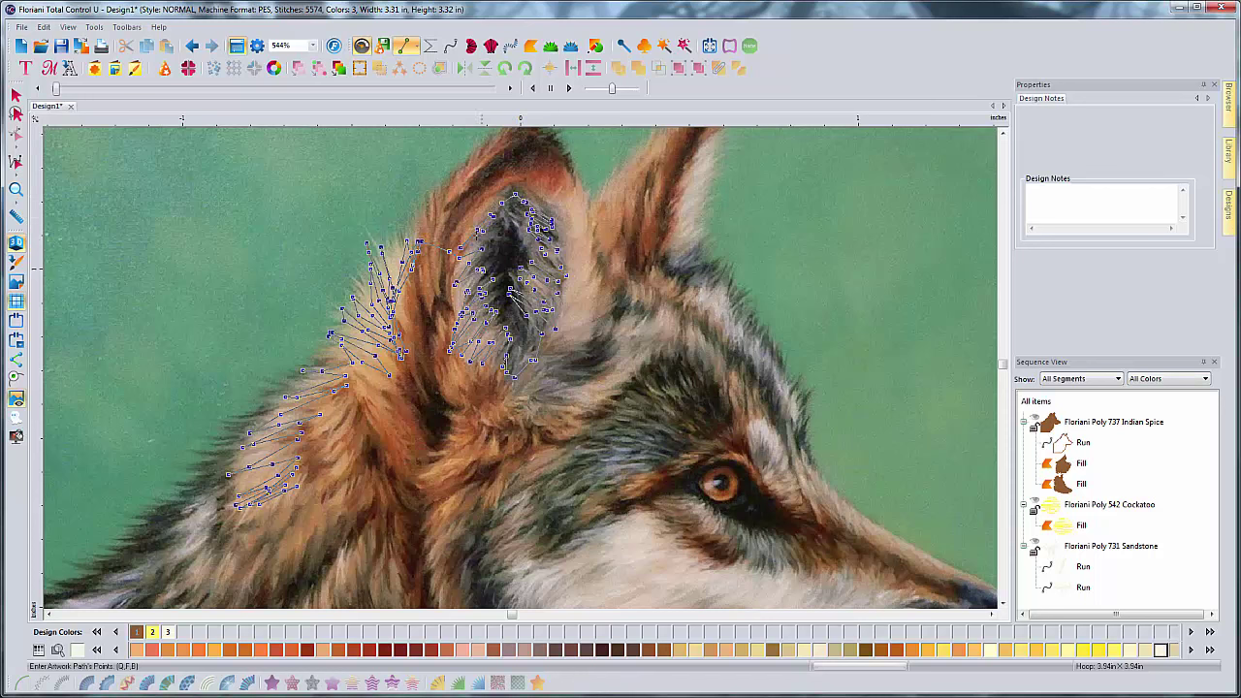
Step: Run the path back down the rear side of the inner ear to its base
left_click(462, 253)
left_click(463, 265)
left_click(466, 308)
left_click(478, 337)
left_click(495, 356)
Step: Take the path to the near ear's front edge and zigzag strokes over the lower part of its pale fur
left_click(549, 343)
left_click(566, 330)
left_click(587, 323)
left_click(557, 324)
left_click(572, 315)
left_click(586, 304)
left_click(560, 303)
left_click(583, 287)
left_click(565, 312)
left_click(581, 296)
left_click(564, 327)
left_click(579, 286)
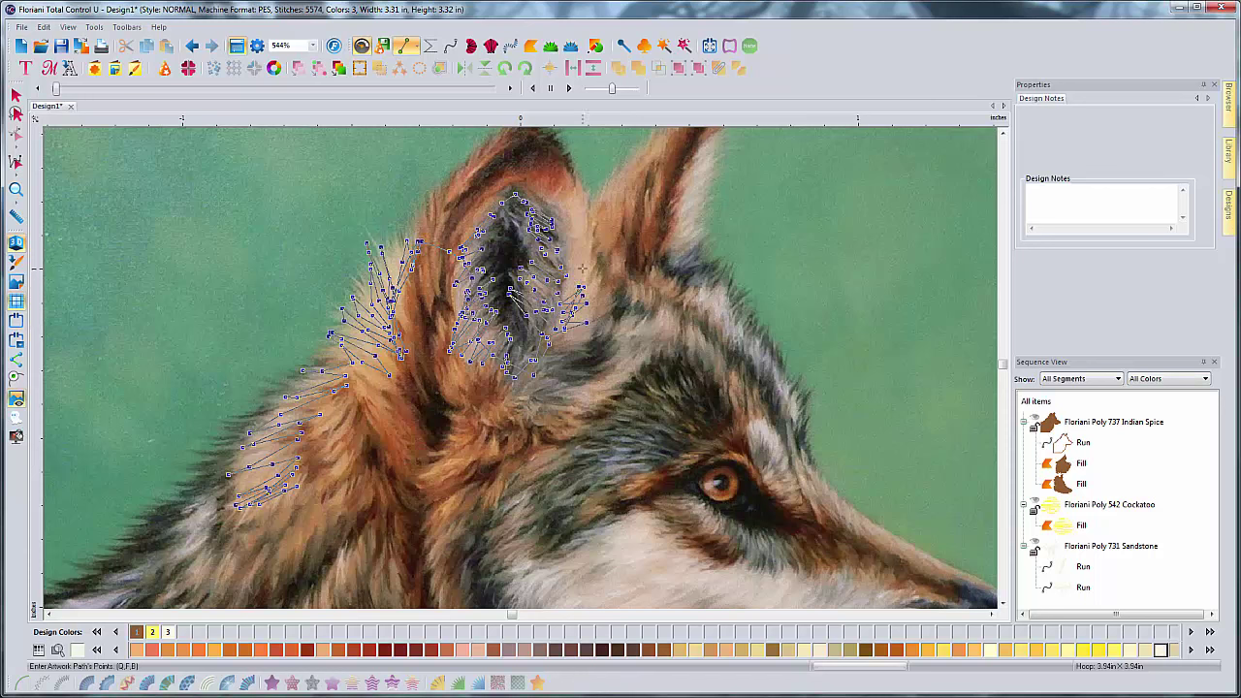
Step: Continue the zigzag up the pale front edge of the near ear and end it near the top of the inner ear
left_click(583, 269)
left_click(569, 300)
left_click(584, 265)
left_click(564, 292)
left_click(582, 257)
left_click(567, 285)
left_click(586, 248)
left_click(588, 229)
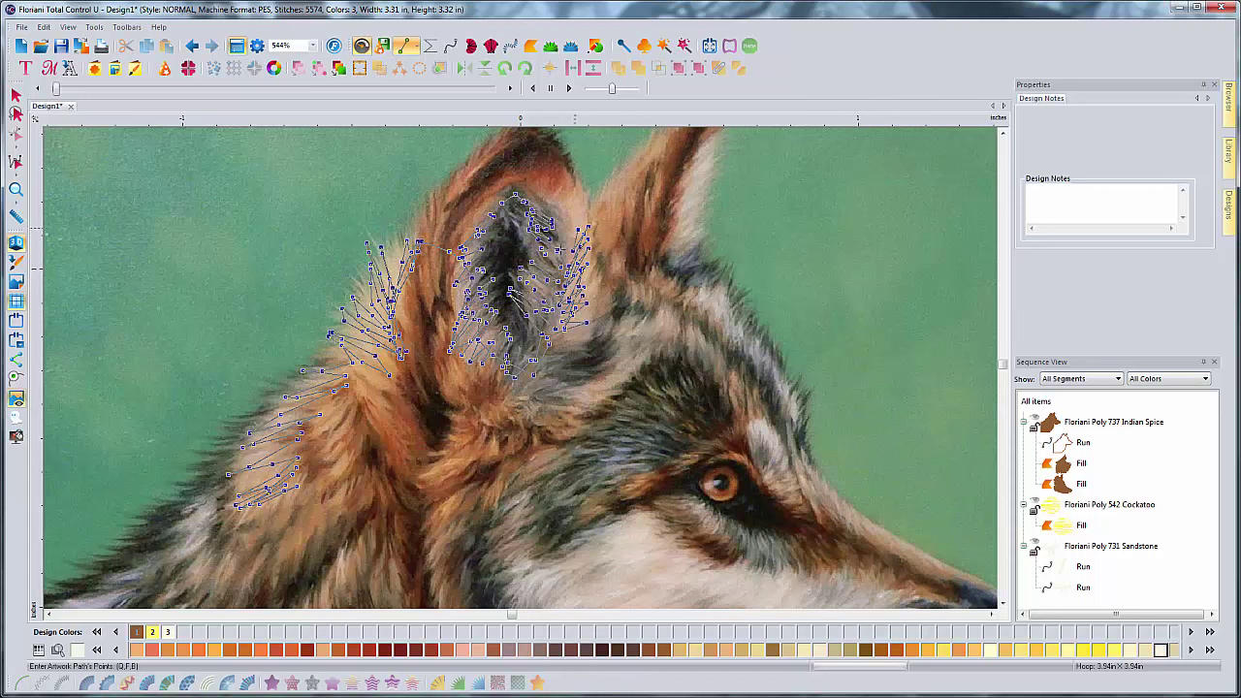
left_click(580, 212)
left_click(579, 197)
left_click(566, 185)
left_click_drag(592, 313, 308, 409)
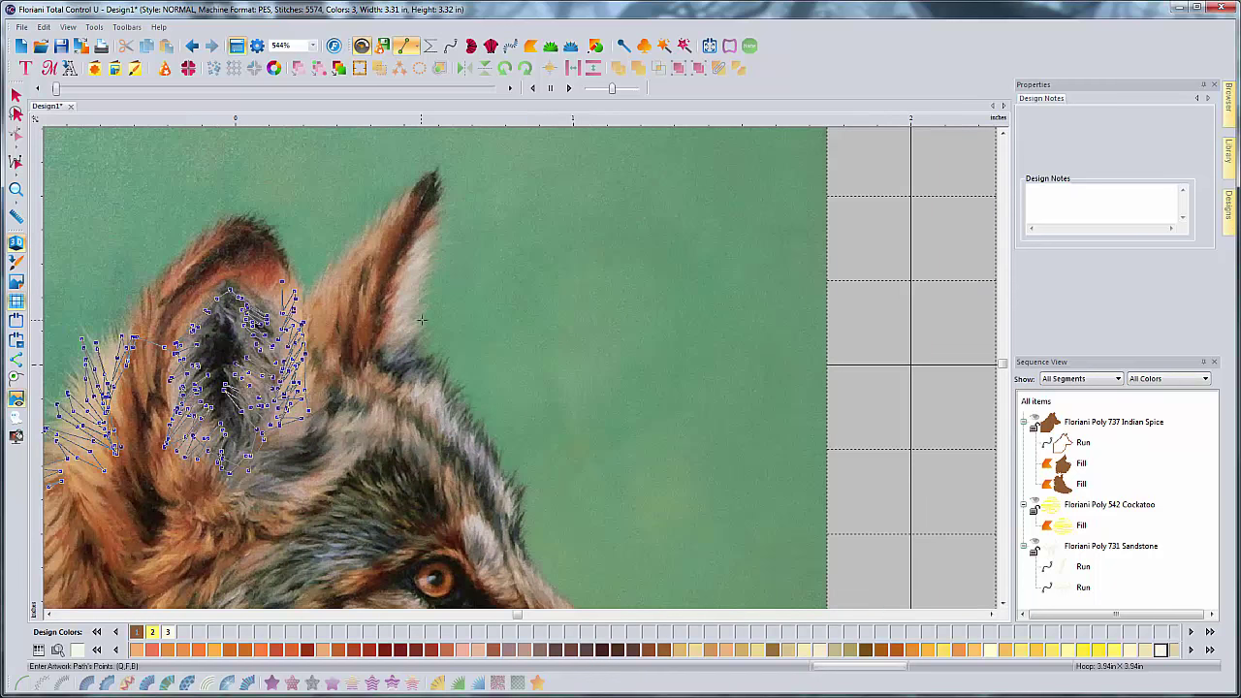
scroll(423, 306, "left", 1)
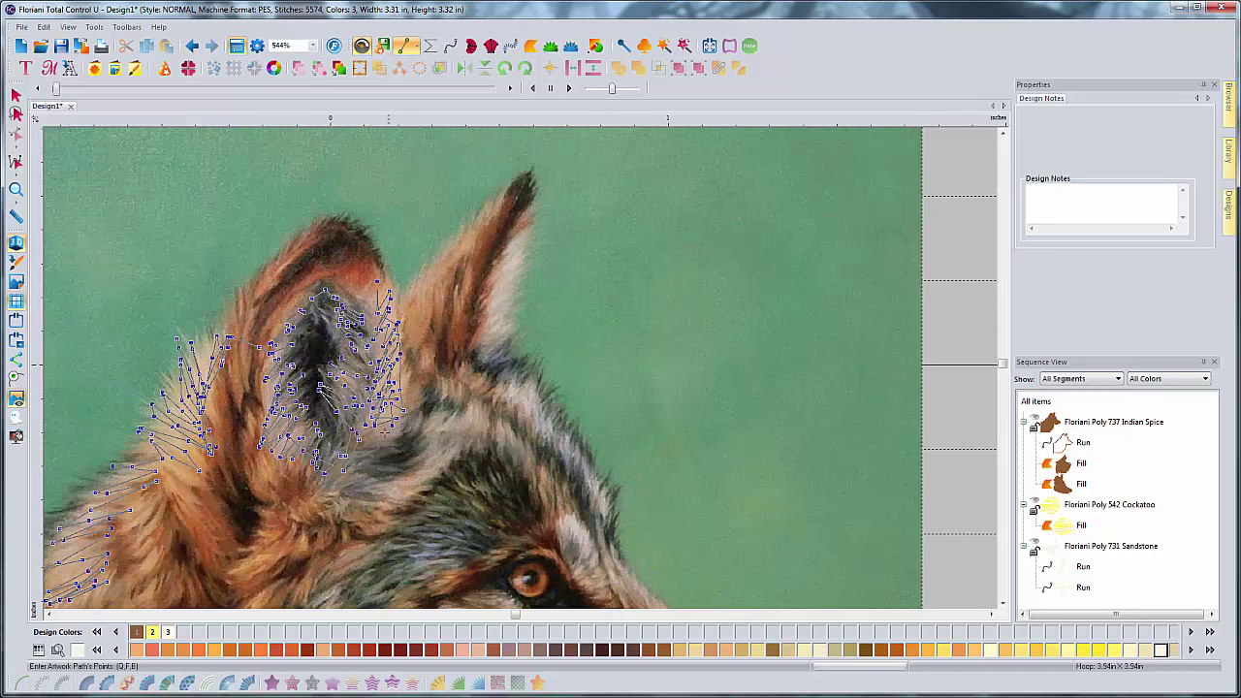
Step: Extend the path from the near ear's base towards the brow with zigzag strokes over the pale fur below the ear
left_click(431, 419)
left_click(440, 419)
left_click(438, 438)
left_click(392, 480)
left_click(403, 481)
left_click(420, 463)
left_click(438, 463)
left_click(420, 471)
left_click(437, 455)
Step: Zigzag the path forward across the pale forehead fur above the eye and finish the path
left_click(453, 434)
left_click(464, 410)
left_click(469, 411)
left_click(482, 424)
left_click(491, 425)
left_click(499, 440)
key("Left")
key("Down")
key("Down")
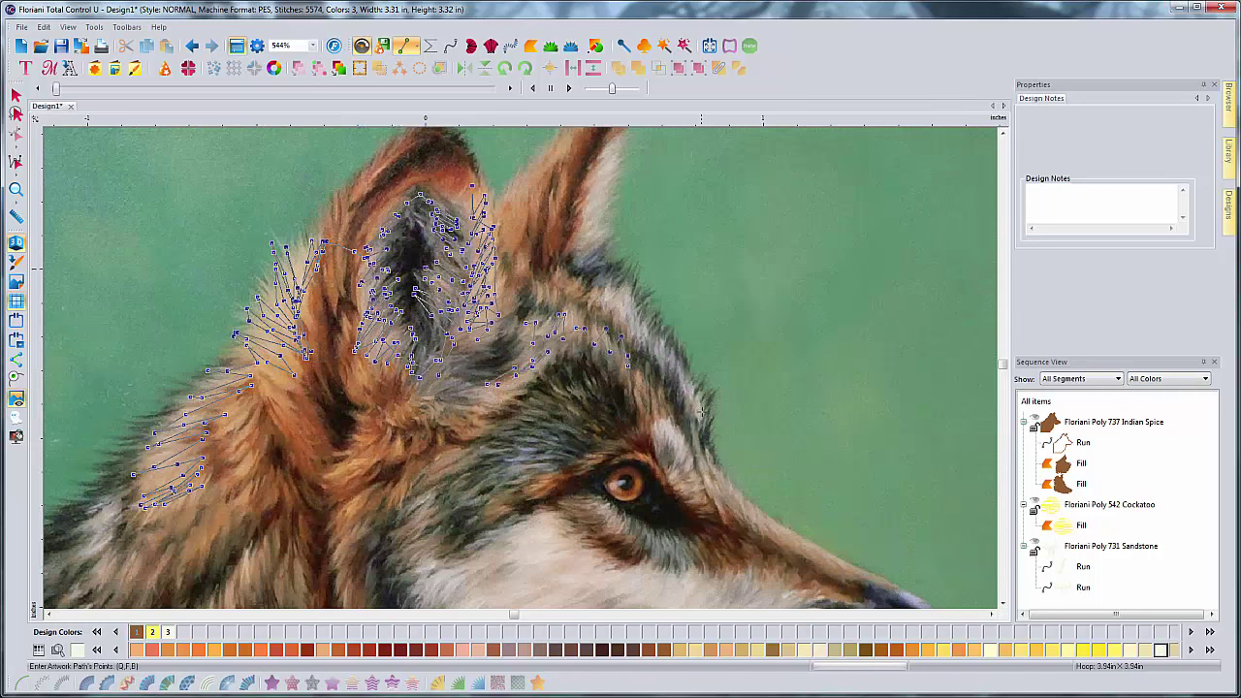
scroll(700, 415, "down", 2)
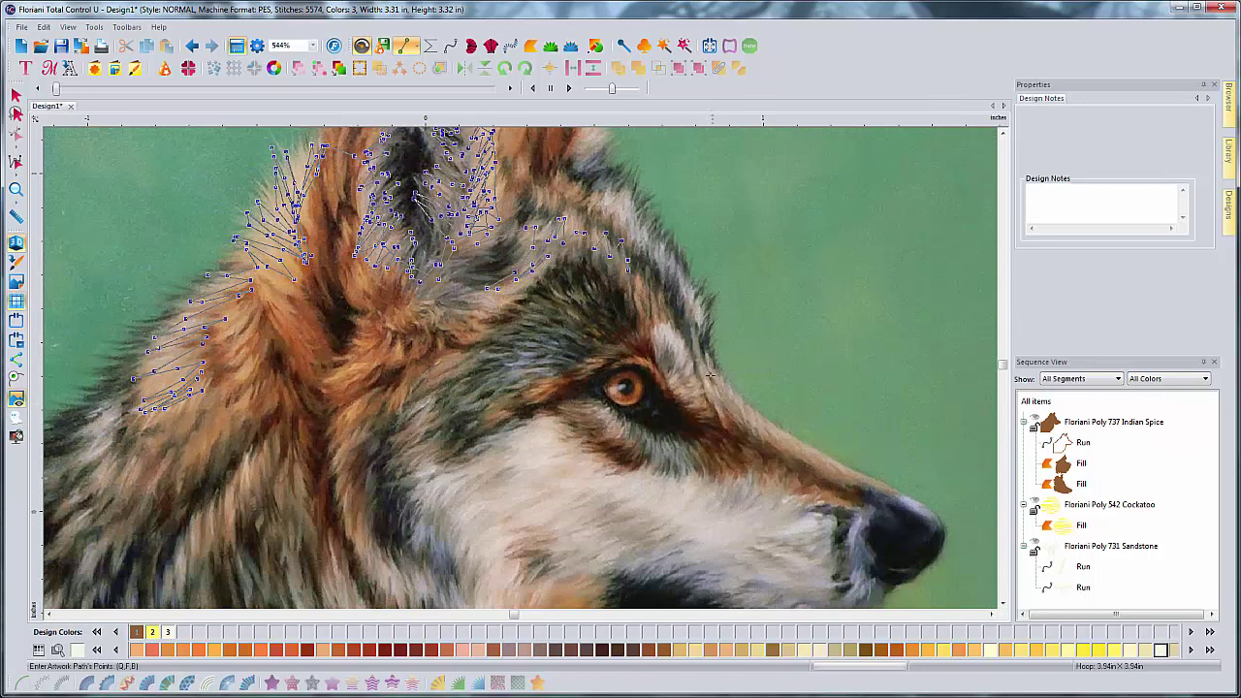
key("Left")
key("Up")
right_click(709, 373)
key("ctrl+z")
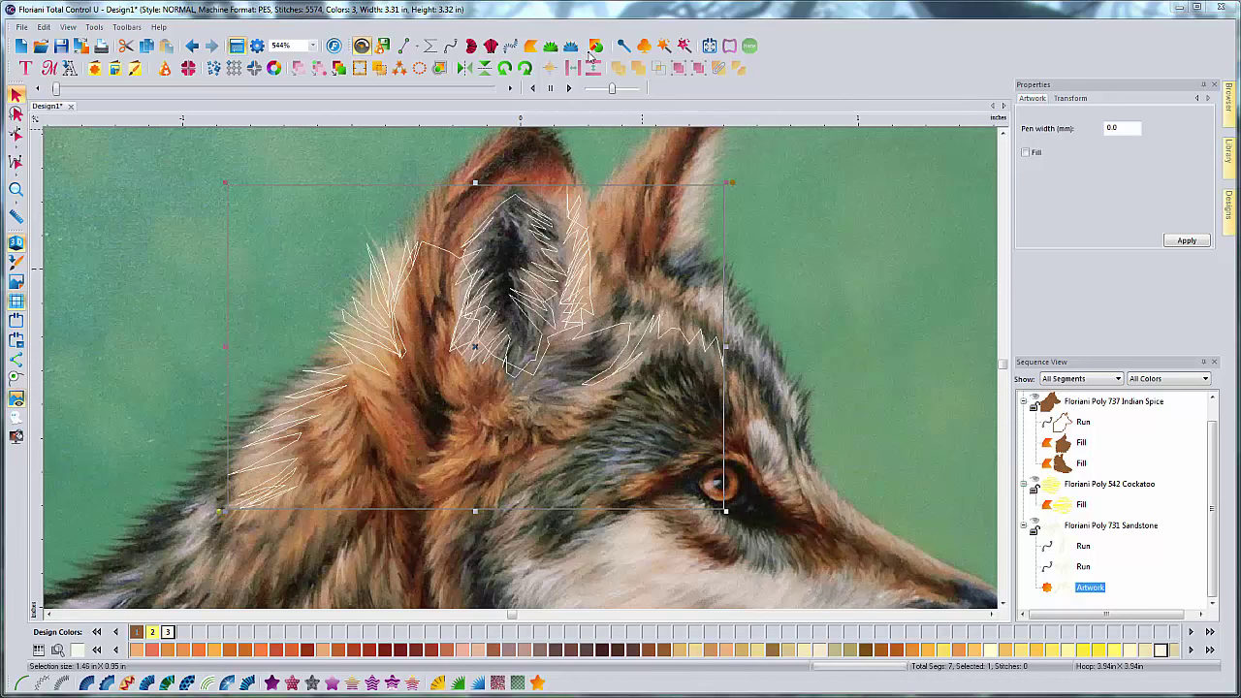
Step: Start a new artwork path at the front of the forehead strokes and zigzag back along the forehead
left_click(407, 47)
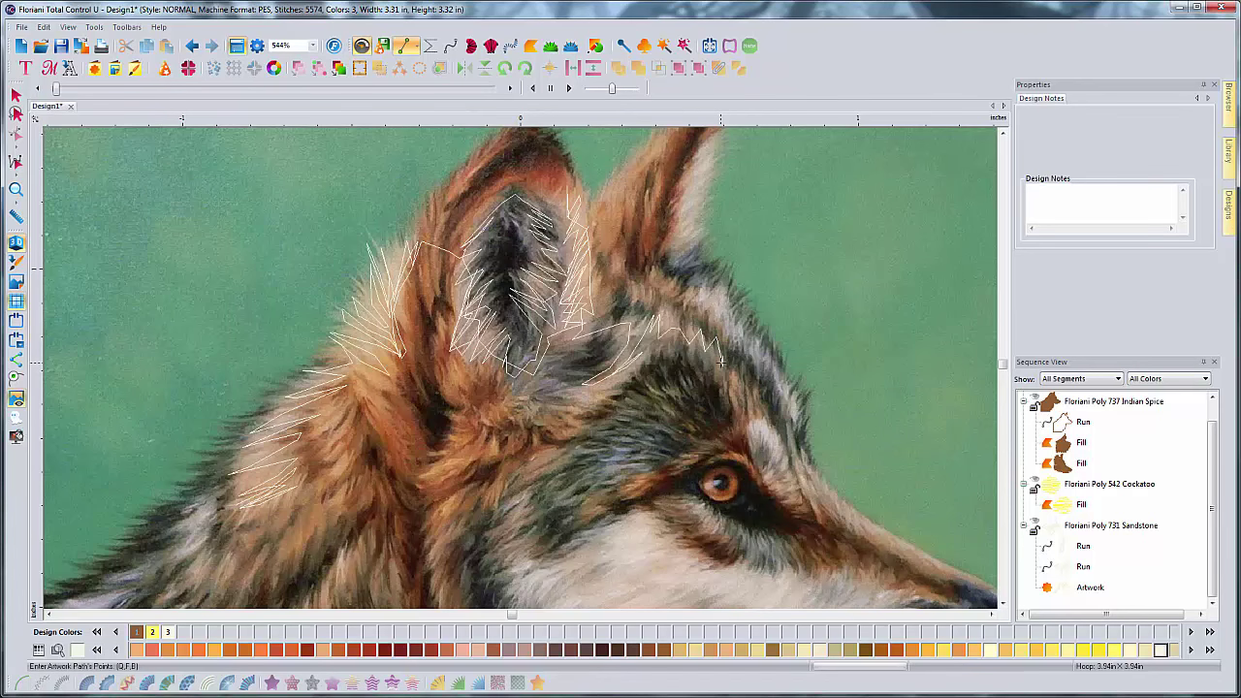
key("minus")
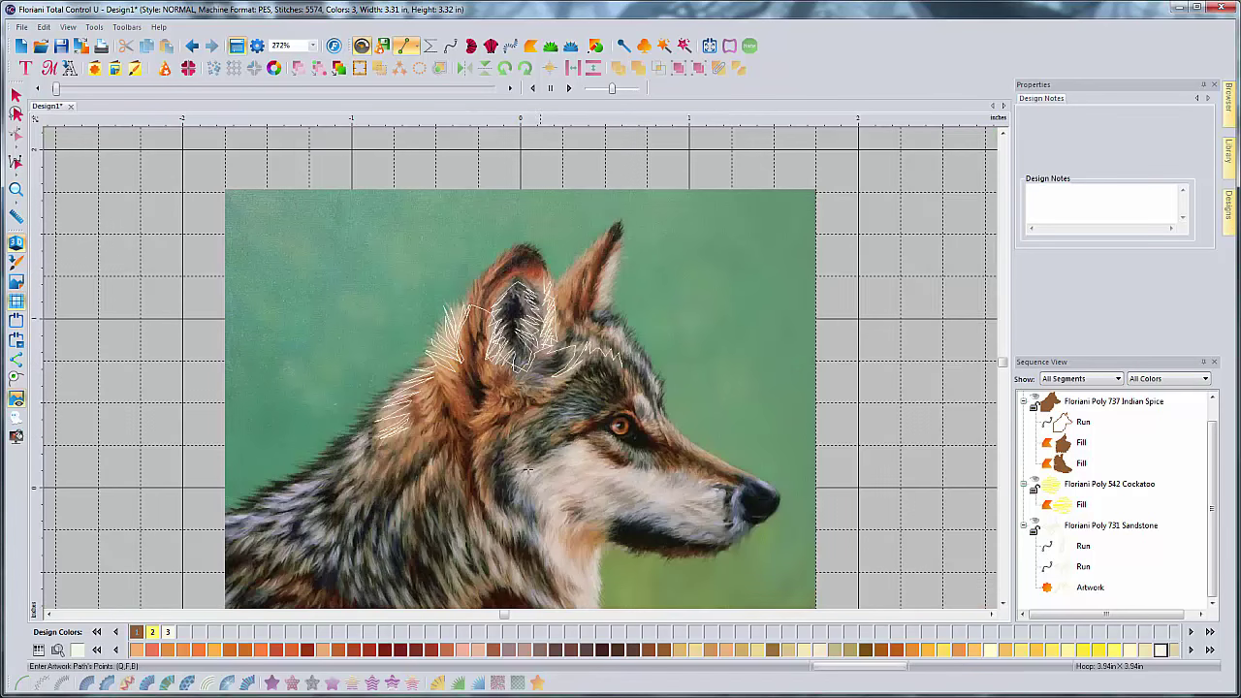
scroll(1005, 611, "down", 2)
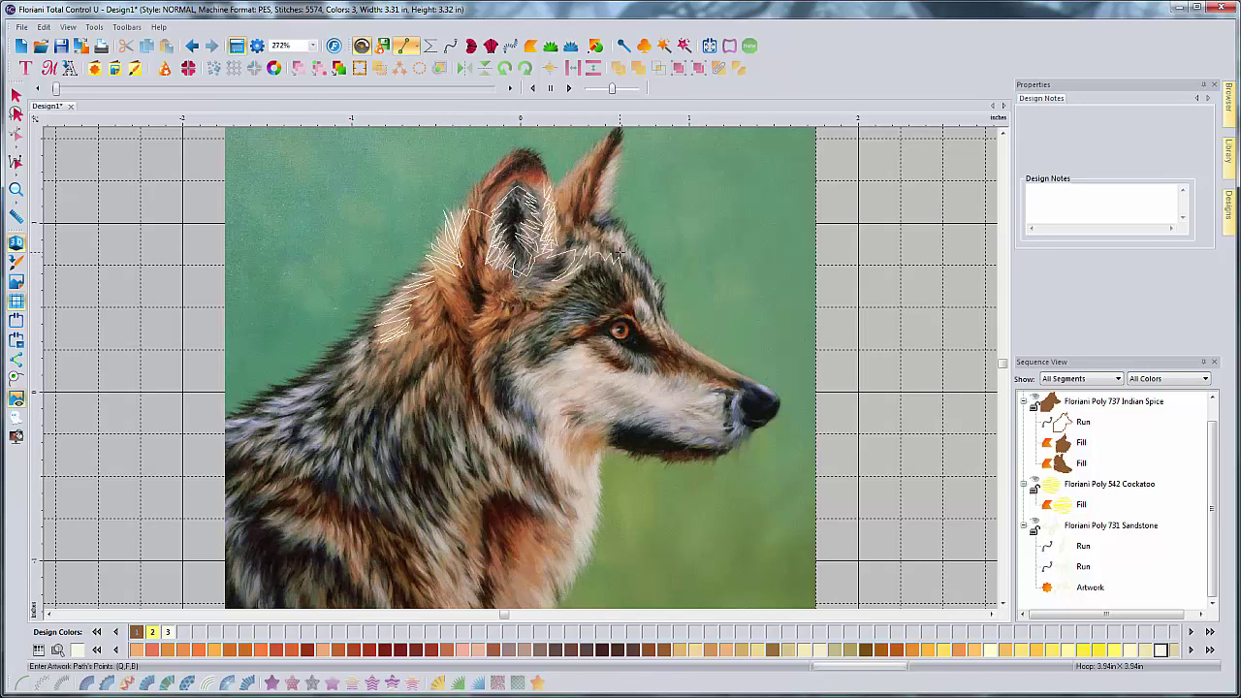
key("plus")
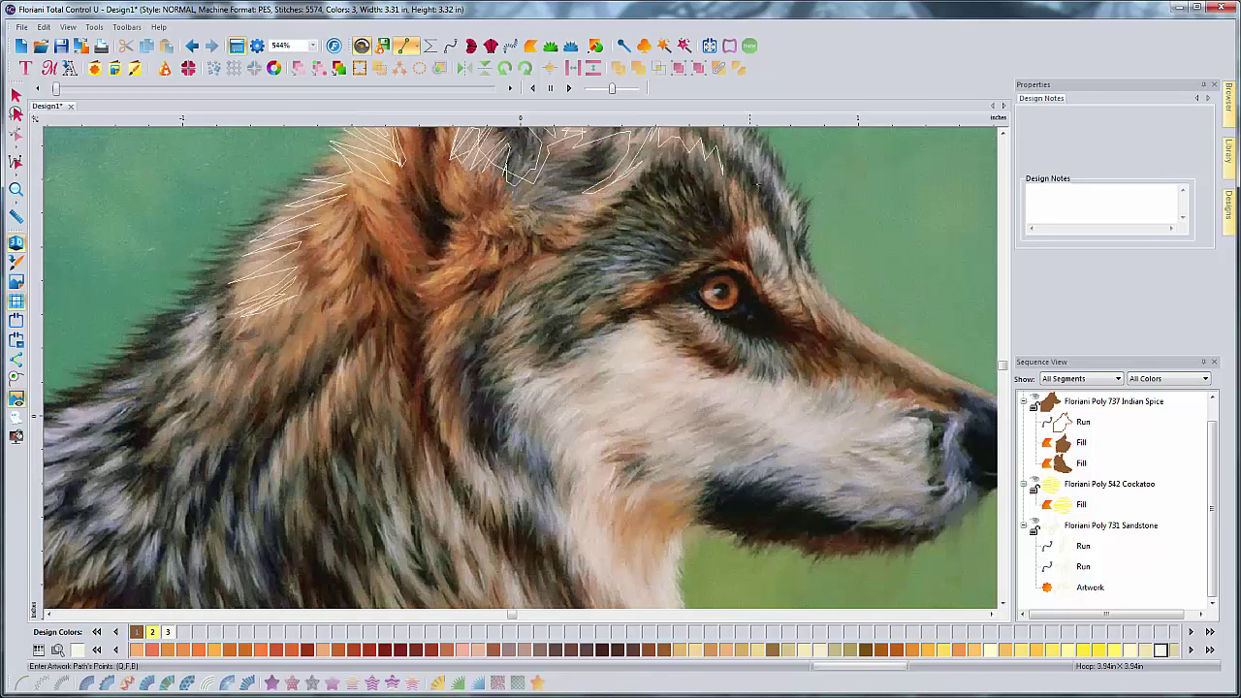
left_click(1003, 134)
left_click(1003, 134)
left_click(1003, 134)
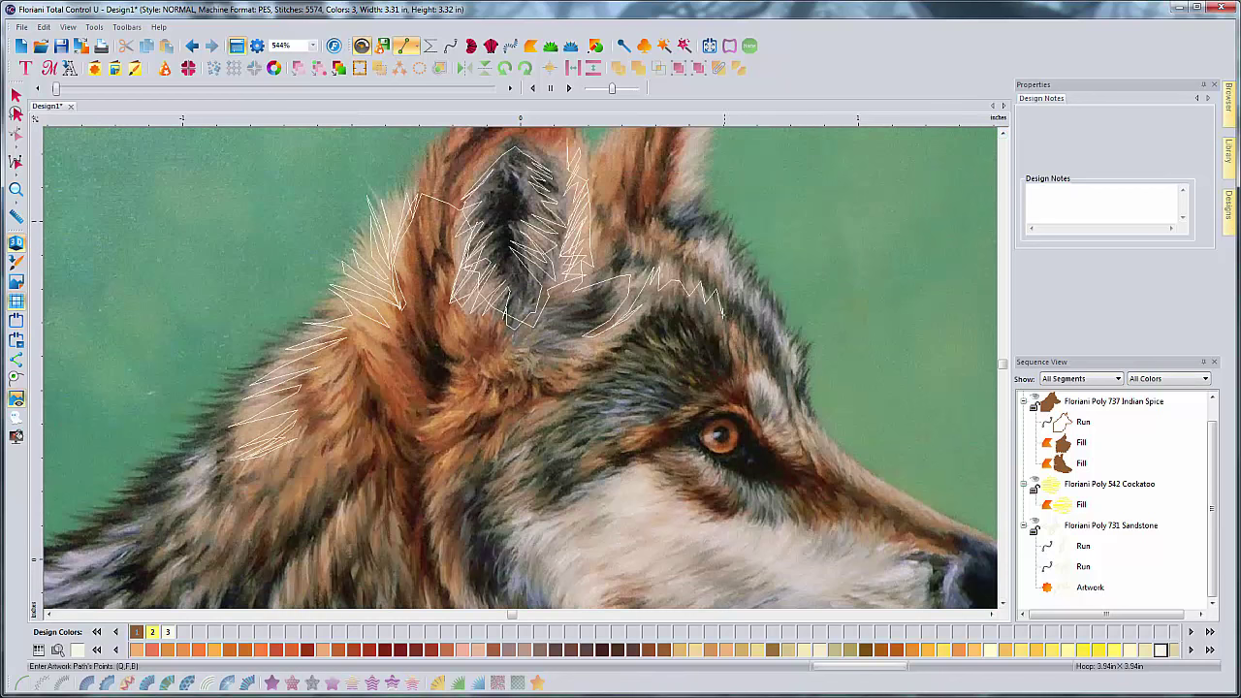
left_click(715, 291)
left_click(709, 303)
left_click(698, 281)
left_click(687, 297)
left_click(677, 284)
left_click(660, 289)
Step: Carry the path down the rear edge of the cheek and zigzag over the neck fur to the reddish chest patch
mouse_move(655, 279)
left_mouse_down()
mouse_move(628, 317)
mouse_move(582, 346)
mouse_move(596, 357)
mouse_move(511, 463)
mouse_move(507, 500)
mouse_move(528, 493)
mouse_move(520, 525)
mouse_move(530, 539)
mouse_move(516, 587)
mouse_move(535, 571)
mouse_move(542, 592)
mouse_move(569, 603)
left_mouse_up()
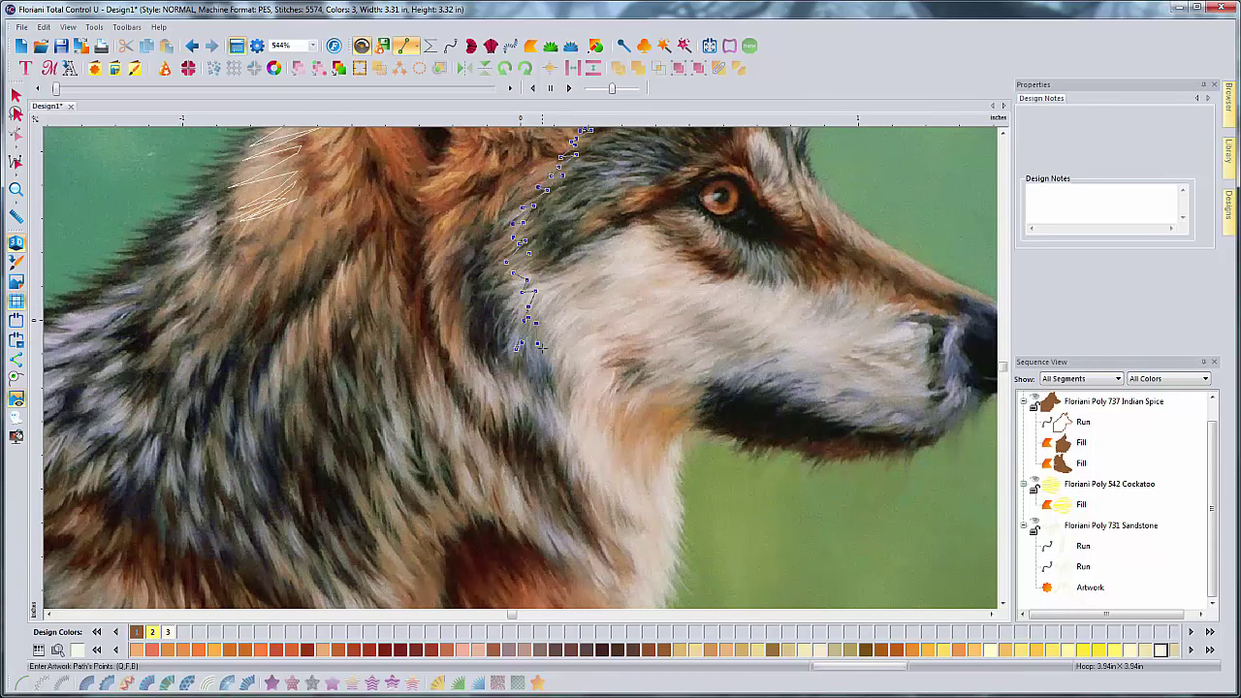
mouse_move(540, 347)
left_mouse_down()
mouse_move(564, 388)
mouse_move(562, 434)
mouse_move(551, 406)
mouse_move(545, 430)
mouse_move(518, 394)
mouse_move(510, 412)
mouse_move(501, 395)
mouse_move(471, 420)
mouse_move(442, 393)
mouse_move(450, 447)
mouse_move(461, 462)
mouse_move(469, 436)
mouse_move(518, 512)
mouse_move(494, 465)
mouse_move(500, 490)
mouse_move(486, 471)
mouse_move(485, 504)
mouse_move(453, 501)
mouse_move(432, 531)
left_mouse_up()
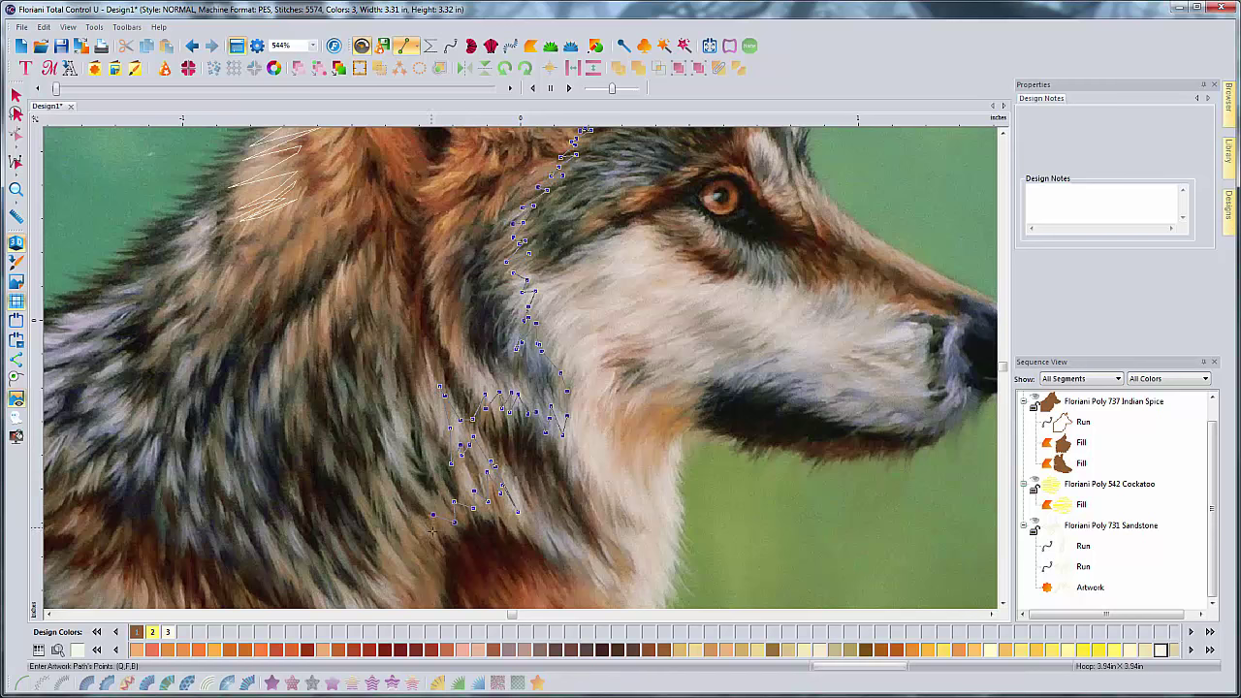
left_click(432, 531)
Step: Continue the path down the rear edge of the reddish chest patch with short fur strokes
key("Left")
key("Left")
key("Left")
key("Left")
key("Down")
key("Down")
key("Down")
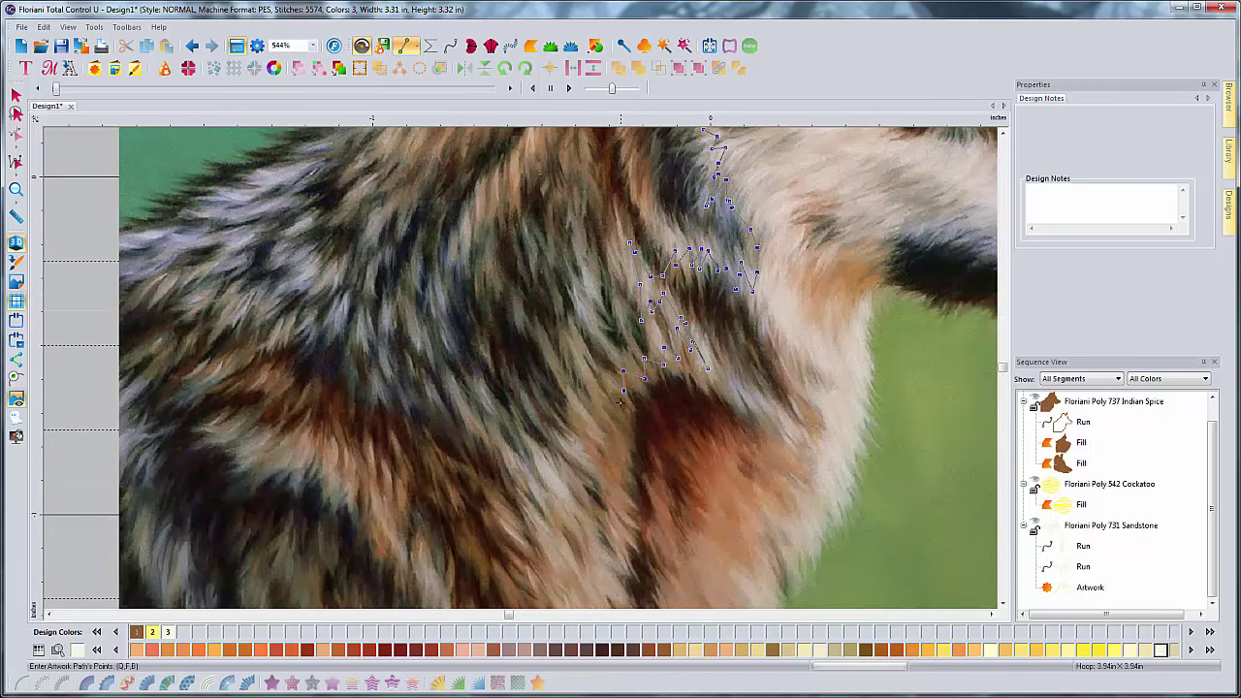
mouse_move(621, 403)
left_mouse_down()
mouse_move(625, 439)
mouse_move(621, 426)
mouse_move(598, 463)
left_mouse_up()
Step: Zigzag the path backward from the chest across the lower neck and along the pale band of shoulder fur
key("Left")
key("Left")
key("Left")
key("Left")
key("Down")
key("Down")
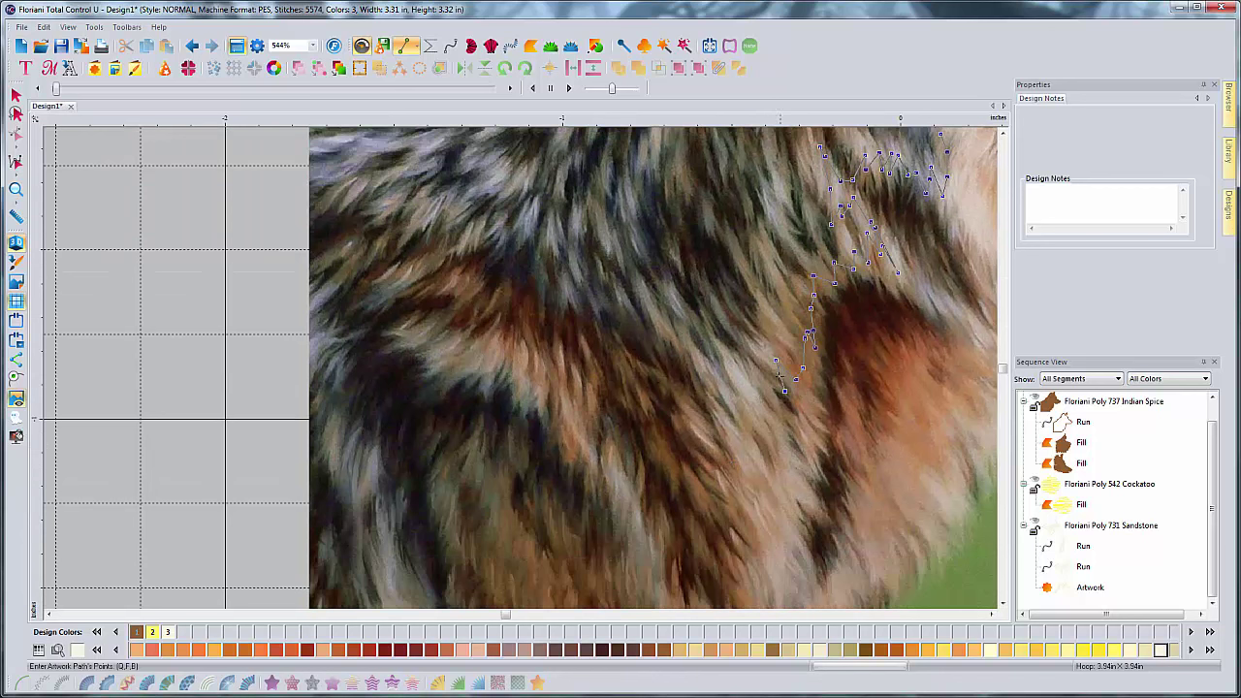
mouse_move(793, 405)
left_mouse_down()
mouse_move(802, 449)
mouse_move(760, 384)
mouse_move(777, 430)
mouse_move(751, 405)
mouse_move(757, 442)
mouse_move(731, 394)
mouse_move(732, 433)
mouse_move(718, 393)
mouse_move(706, 428)
mouse_move(641, 371)
mouse_move(646, 403)
mouse_move(610, 352)
mouse_move(608, 383)
mouse_move(597, 357)
mouse_move(605, 402)
mouse_move(582, 350)
mouse_move(607, 427)
mouse_move(586, 359)
mouse_move(601, 393)
mouse_move(603, 451)
mouse_move(587, 378)
mouse_move(601, 452)
mouse_move(572, 364)
left_mouse_up()
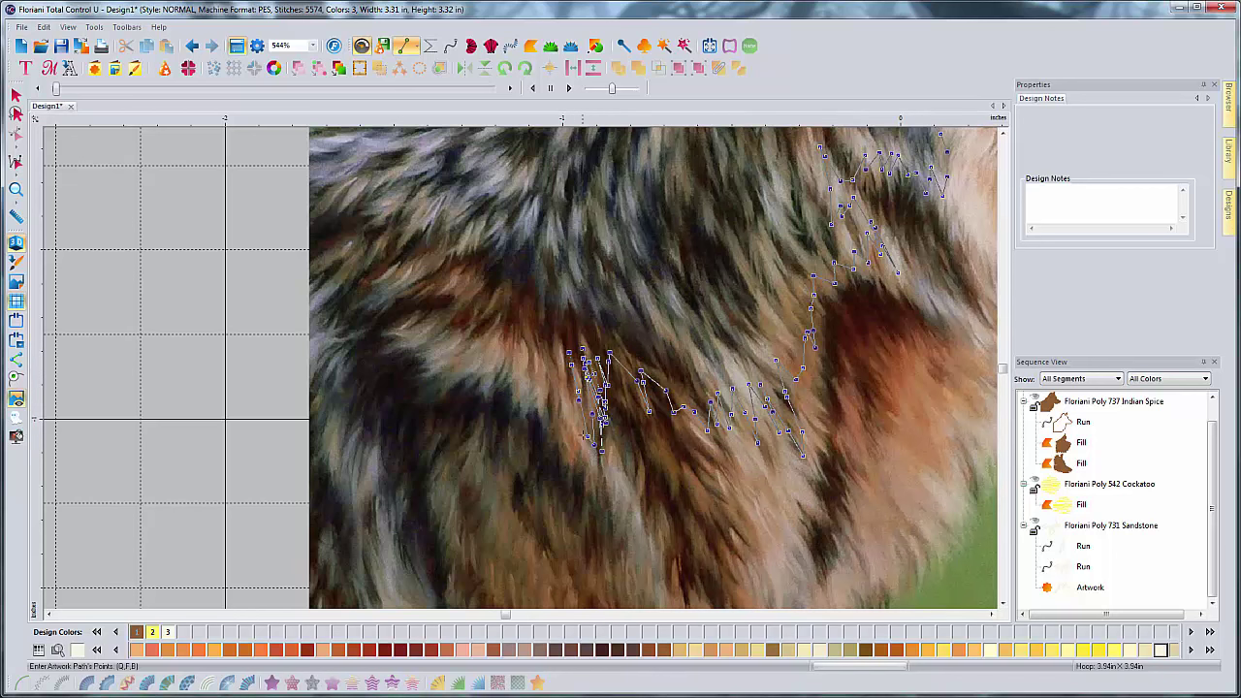
mouse_move(585, 437)
left_mouse_down()
mouse_move(558, 348)
mouse_move(574, 445)
mouse_move(547, 354)
mouse_move(549, 420)
mouse_move(532, 328)
mouse_move(538, 422)
mouse_move(523, 318)
mouse_move(519, 412)
mouse_move(508, 348)
mouse_move(501, 412)
mouse_move(496, 355)
left_mouse_up()
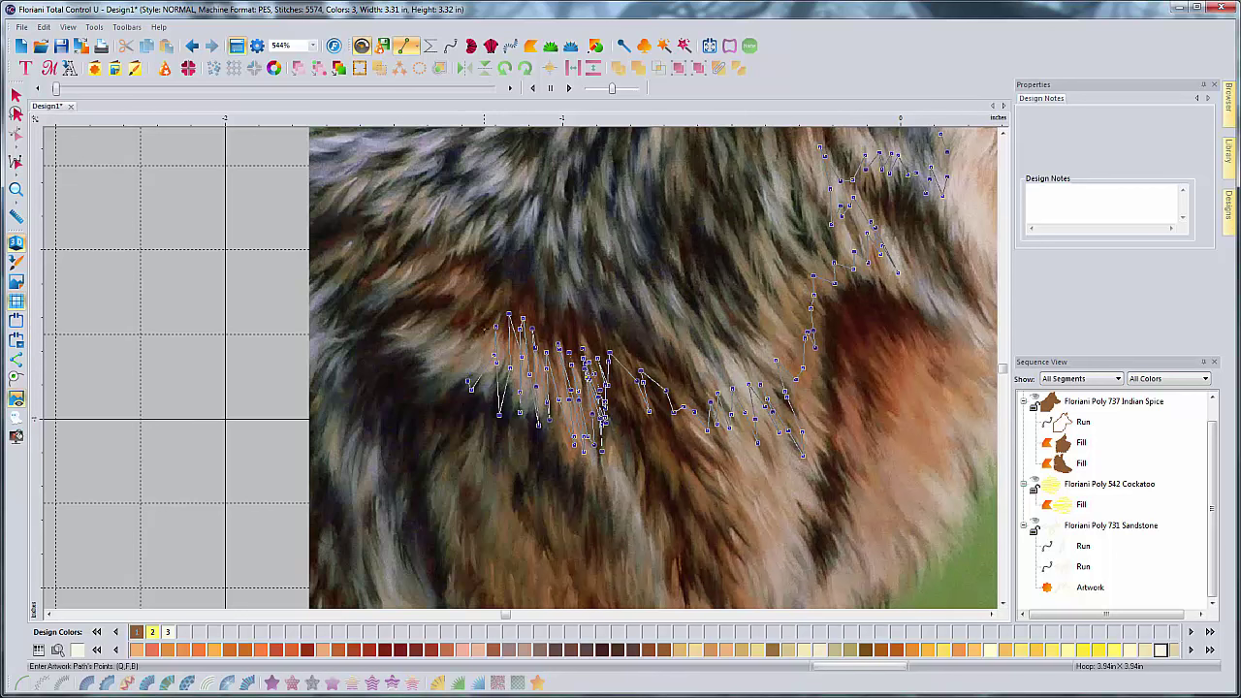
Step: Add more zigzag strokes over the rear part of the pale shoulder band
left_click(484, 329)
left_click(481, 339)
left_click(462, 389)
left_click(459, 387)
left_click(471, 330)
left_click(459, 323)
left_click(449, 330)
left_click(413, 366)
left_click(421, 361)
left_click(425, 351)
left_click(410, 356)
left_click(440, 320)
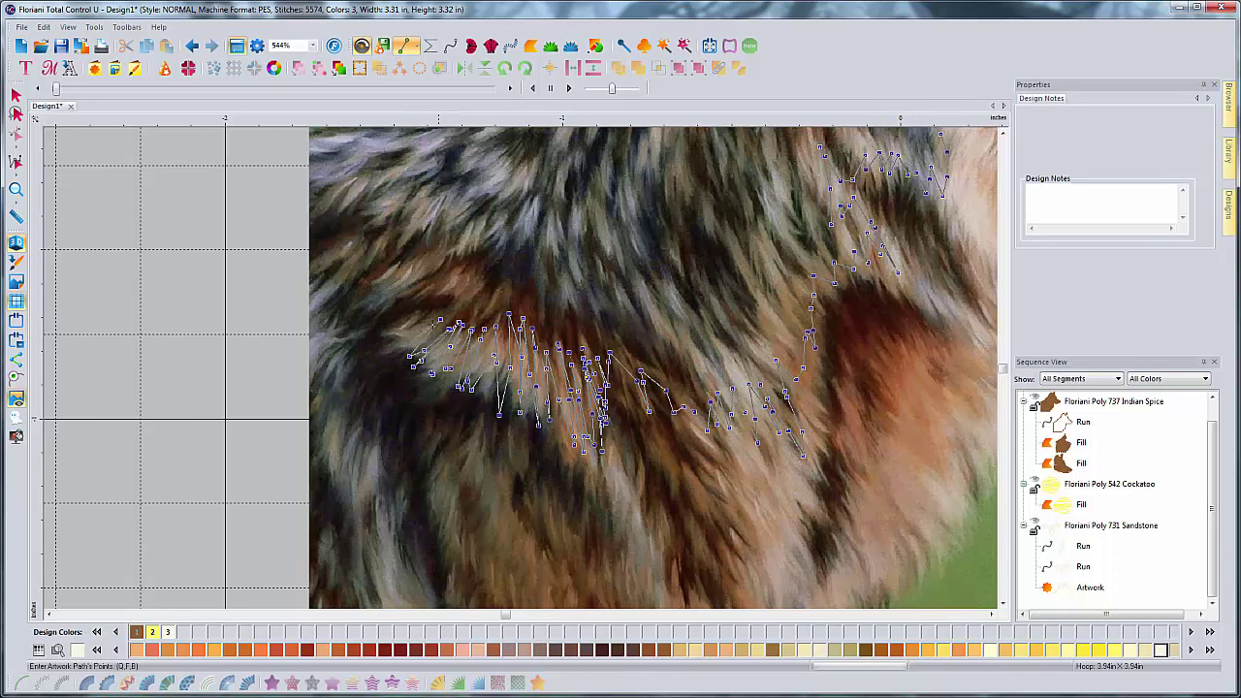
Step: Add longer slanted strokes at the band's rear end and take the path to the picture's rear edge
left_click(421, 320)
left_click(371, 341)
left_click(417, 323)
left_click(459, 296)
left_click(470, 285)
left_click(430, 324)
left_click(398, 344)
left_click(365, 341)
left_click(368, 345)
left_click(344, 359)
left_click(320, 378)
left_click(314, 395)
left_click(316, 411)
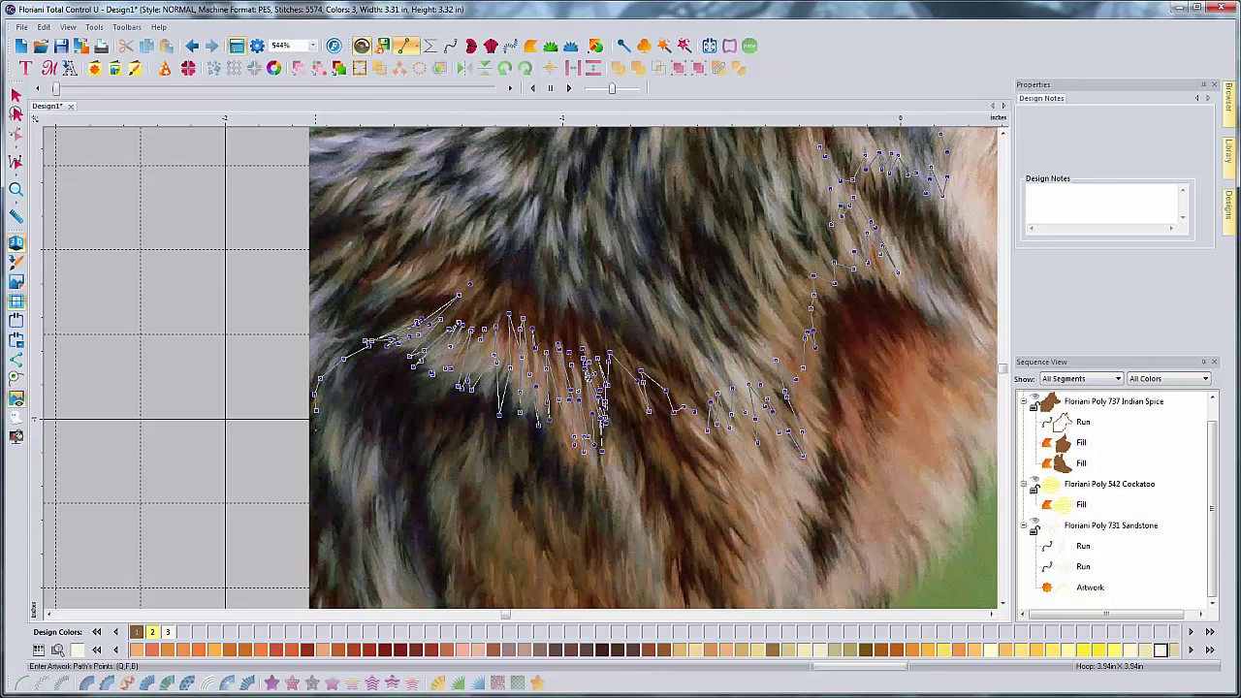
Step: Zigzag the path down the upper part of the pale fur strip beside the picture's rear edge
left_click(317, 433)
left_click(332, 414)
left_click(330, 448)
left_click(324, 470)
left_click(337, 443)
left_click(350, 424)
left_click(339, 470)
left_click(338, 496)
left_click(360, 462)
left_click(365, 455)
left_click(376, 477)
left_click(375, 500)
left_click(371, 541)
left_click(374, 568)
left_click(389, 544)
left_click(397, 516)
Step: Continue the zigzag down the pale fur strip to the picture's bottom edge
scroll(402, 516, "down", 3)
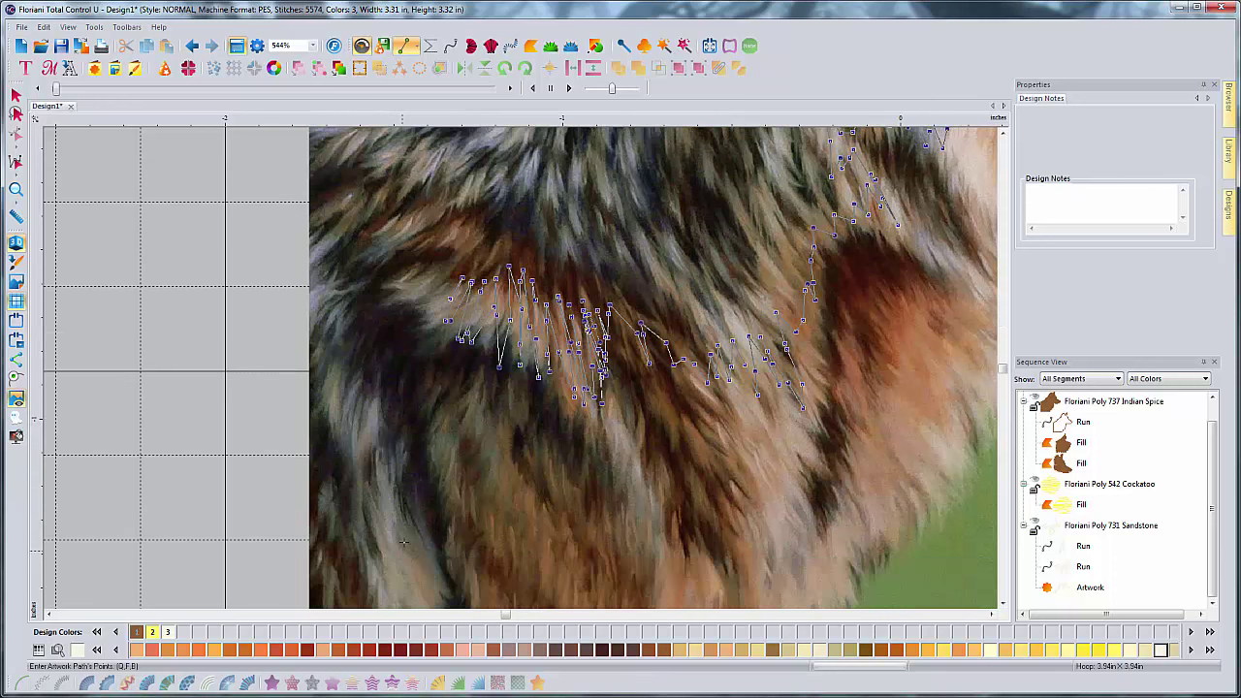
left_click(392, 369)
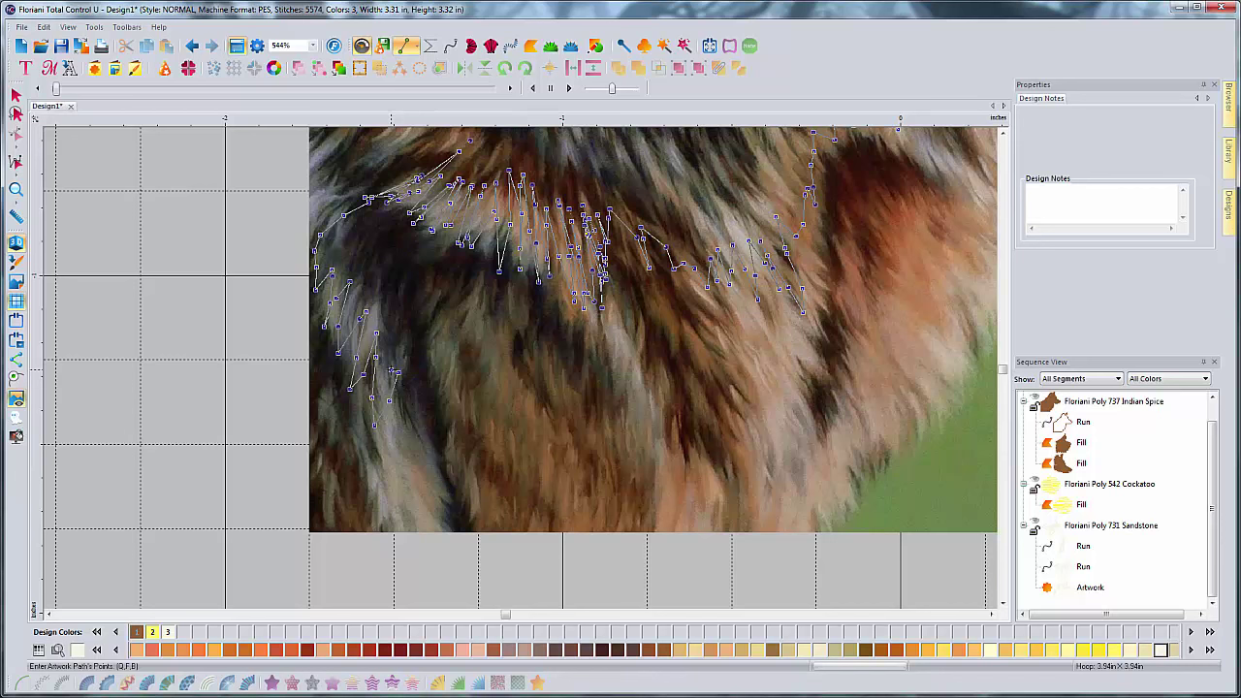
left_click(389, 443)
left_click(389, 466)
left_click(396, 429)
left_click(396, 420)
left_click(405, 463)
left_click(409, 490)
left_click(417, 443)
left_click(428, 482)
left_click(414, 468)
left_click(414, 481)
left_click(415, 515)
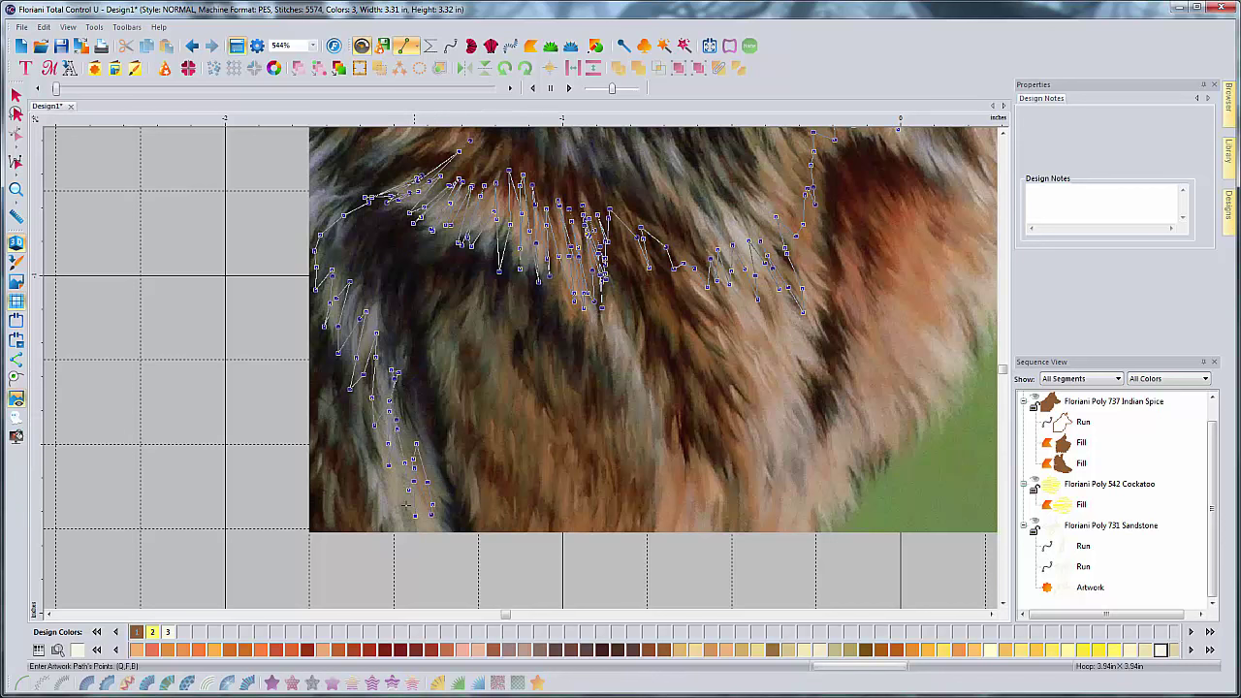
Step: Work the path back up the rear side of the pale strip with long fur strokes
left_click(381, 428)
left_click(366, 462)
left_click(360, 418)
left_click(357, 396)
left_click(361, 380)
left_click(346, 431)
left_click(354, 375)
left_click(366, 341)
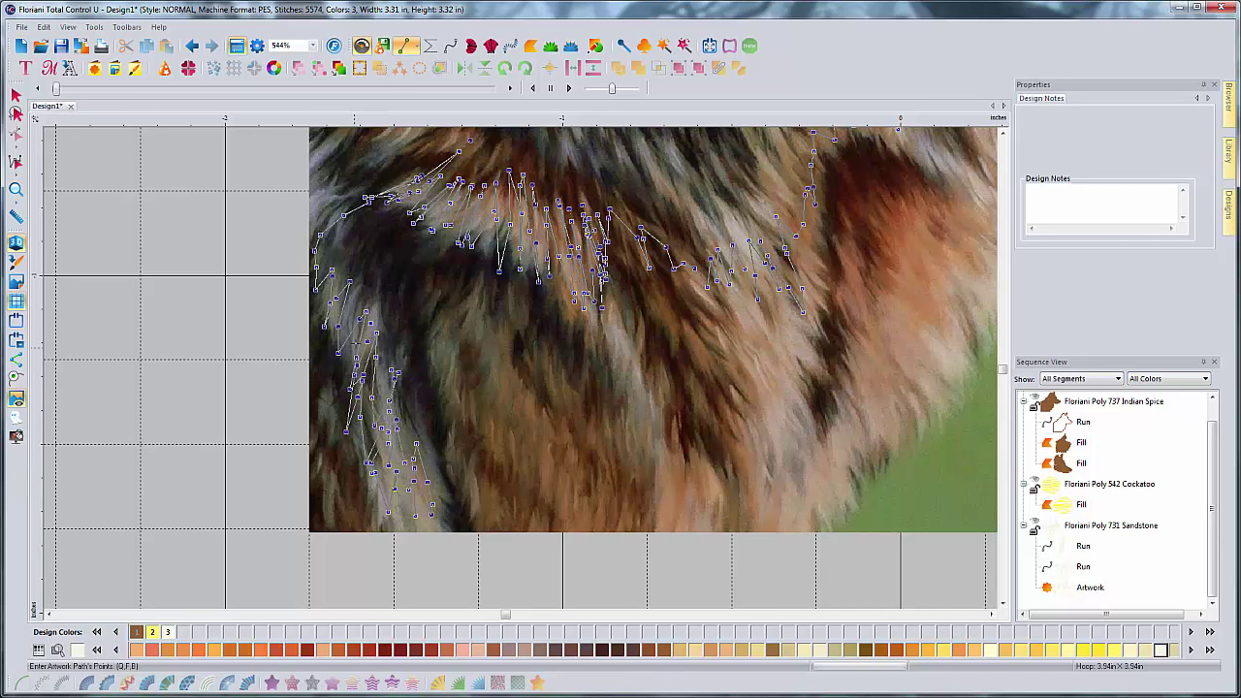
Step: Fill the upper end of the pale strip with additional short zigzag strokes
left_click(363, 304)
left_click(345, 345)
left_click(347, 300)
left_click(335, 334)
left_click(319, 296)
left_click(327, 278)
left_click(342, 339)
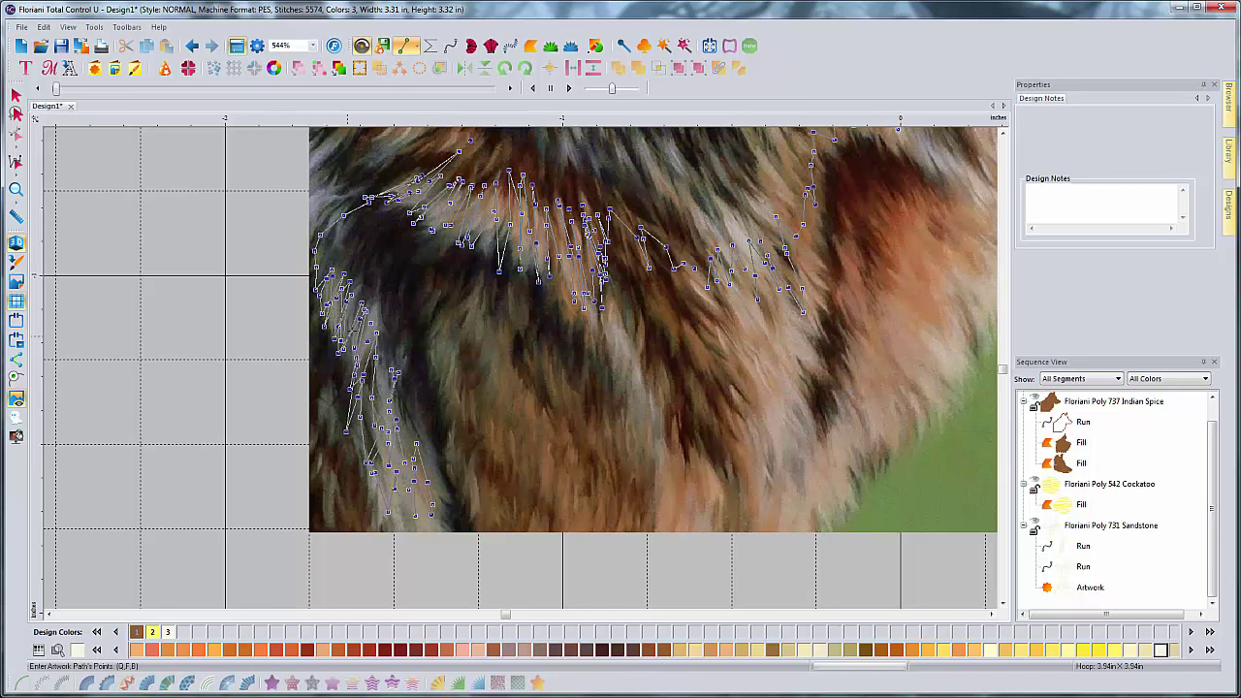
Step: Take the path across the dark fur and add strokes on the top of the brown leg fur
left_click(395, 340)
left_click(407, 348)
left_click(432, 321)
left_click(460, 308)
left_click(478, 278)
left_click(466, 305)
left_click(448, 359)
left_click(443, 354)
left_click(452, 320)
left_click(456, 341)
left_click(486, 317)
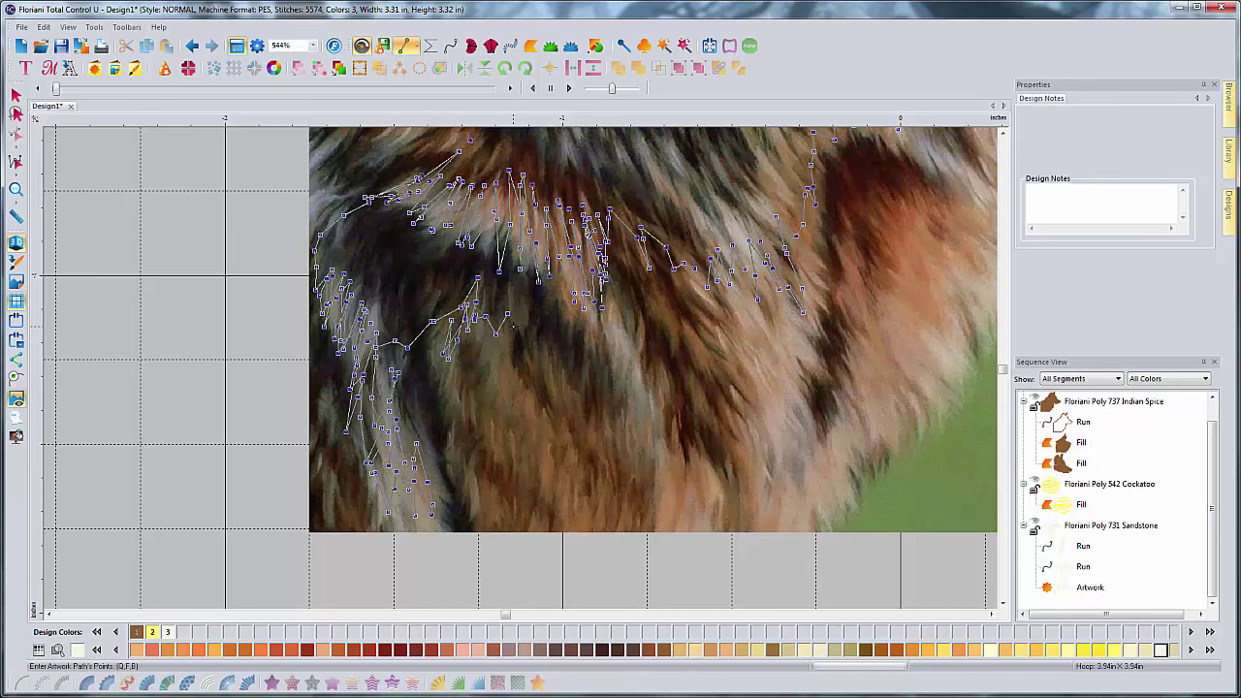
Step: Remove the last points, add short zigzag strokes on the brown leg fur instead, and finish the path
key("Right")
key("Up")
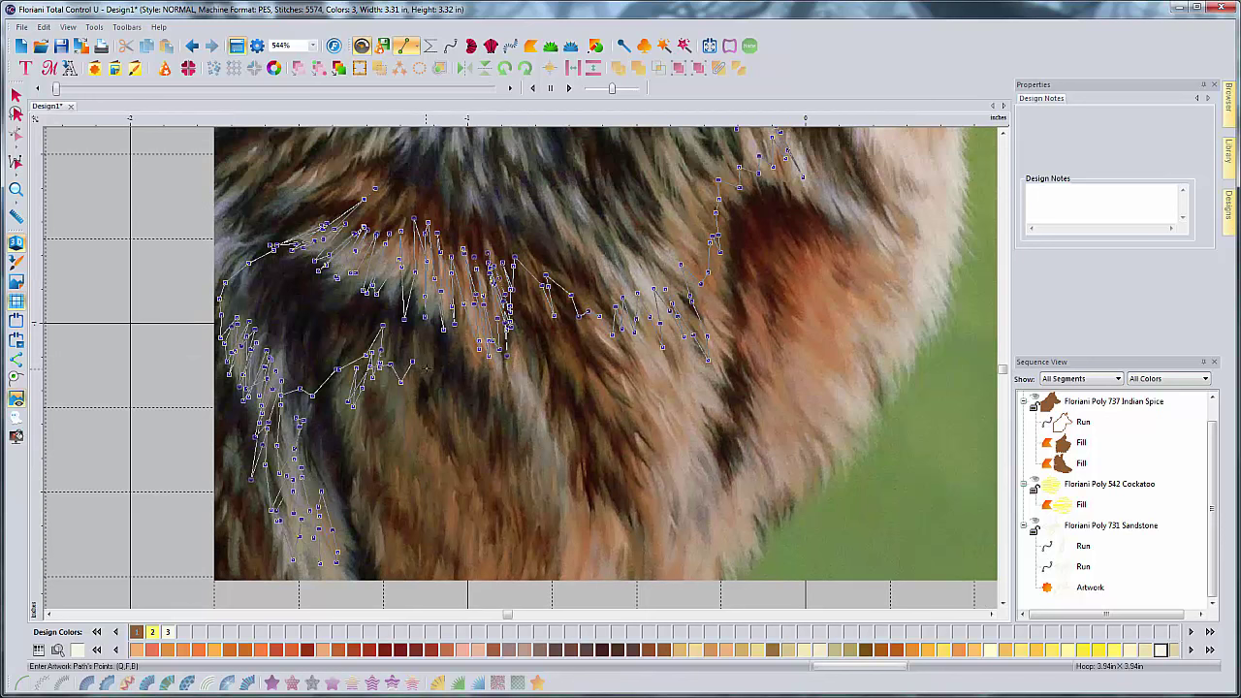
key("BackSpace")
key("BackSpace")
key("BackSpace")
left_click(388, 357)
left_click(376, 397)
left_click(387, 365)
left_click(383, 400)
left_click(393, 370)
left_click(400, 377)
left_click(408, 406)
key("Left")
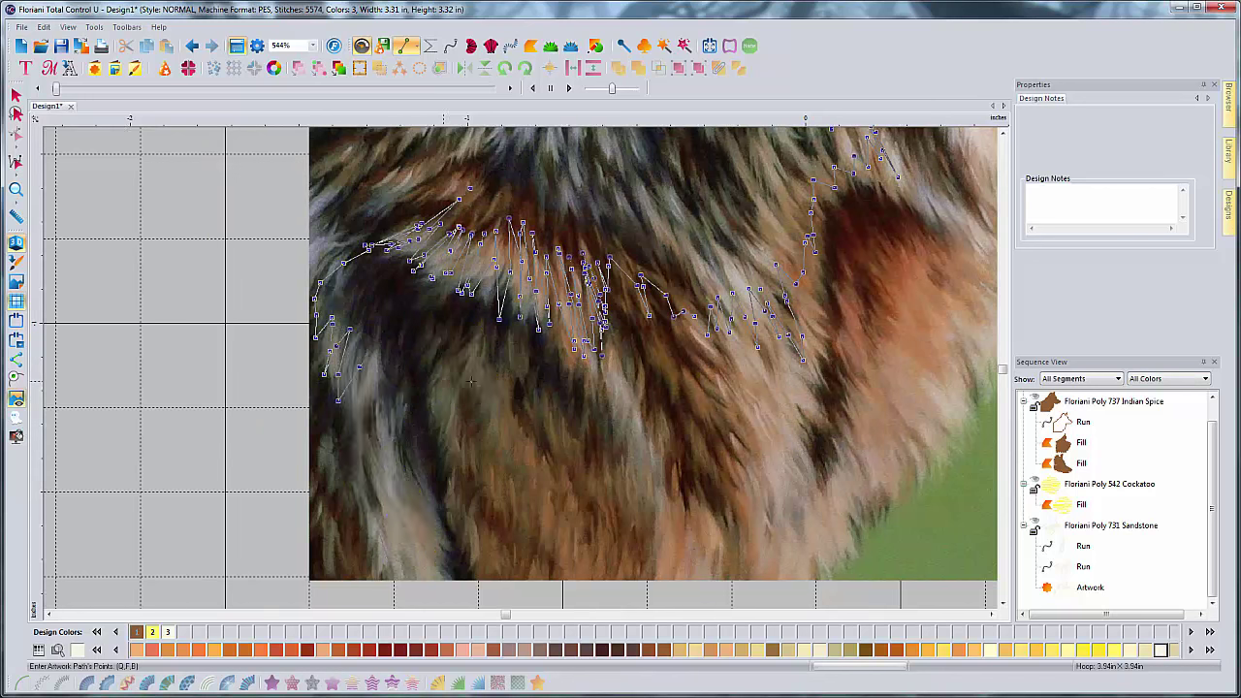
key("Up")
key("Up")
key("Up")
key("Up")
scroll(544, 377, "down", 6)
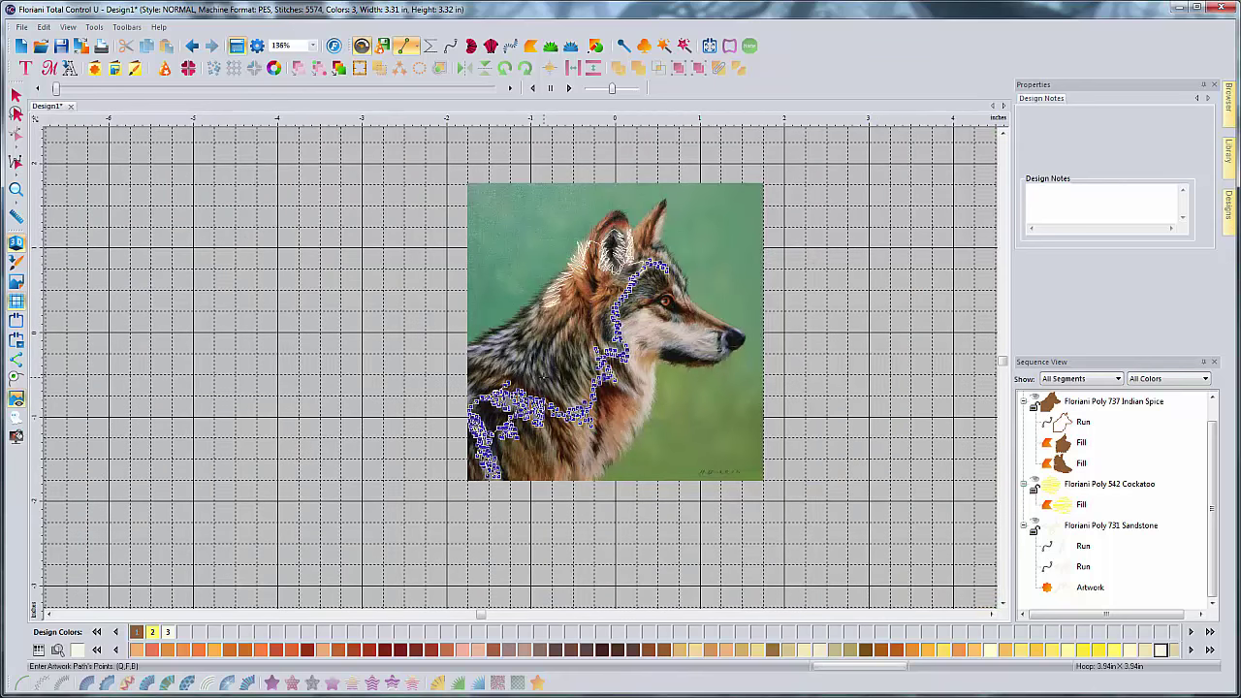
key("Return")
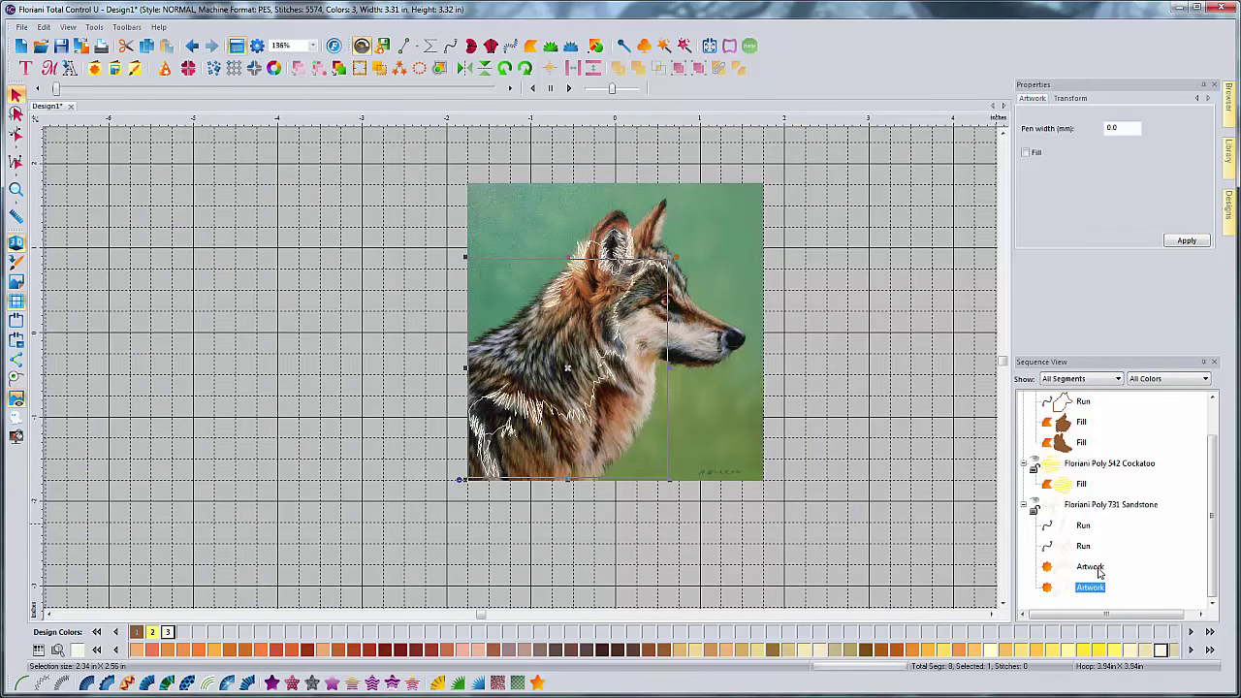
Step: Recolor both artwork paths with the Floriani Poly 421 Wood Ash thread
left_click(1099, 573)
left_click(1090, 588, "shift")
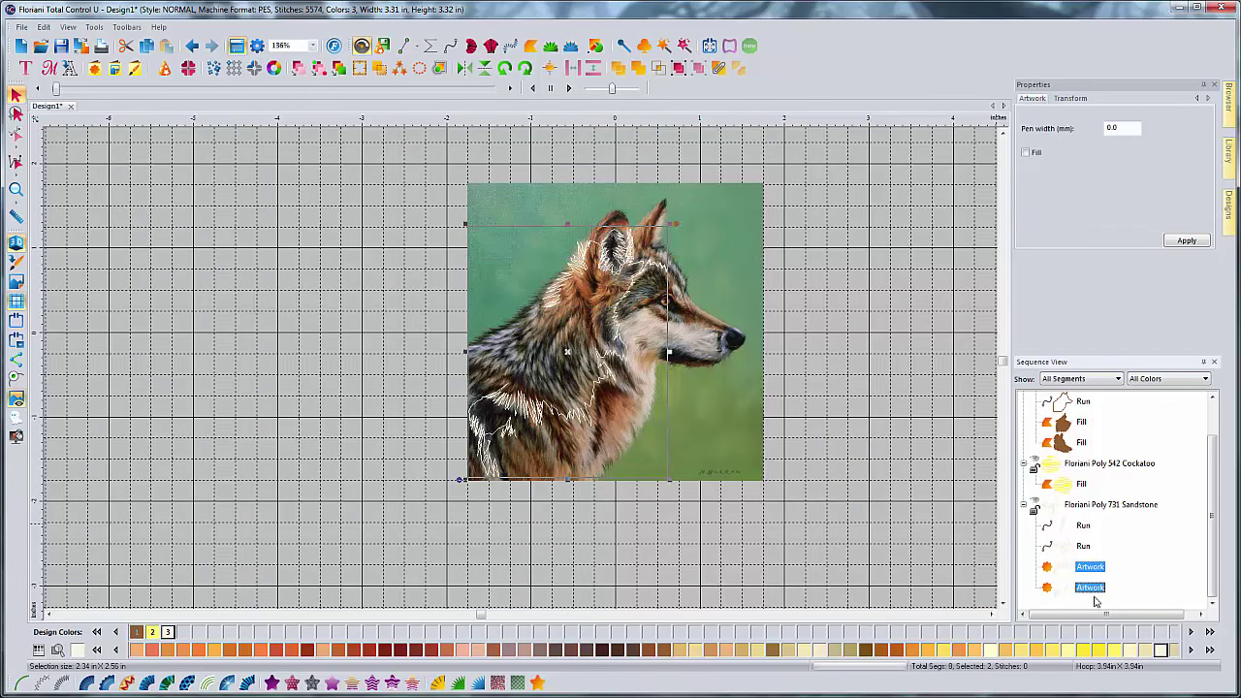
left_click(1175, 650)
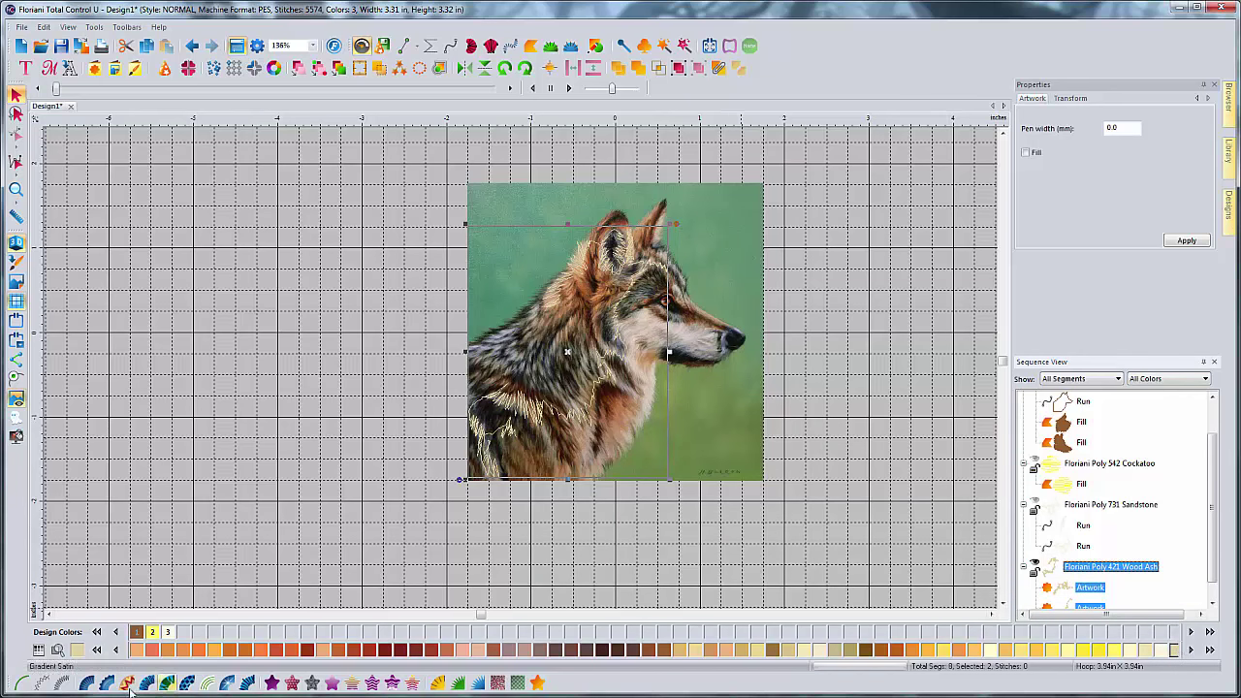
Step: Convert both Wood Ash artwork paths to single run stitches with stitch length 4.0, and hide that color group
left_click(21, 682)
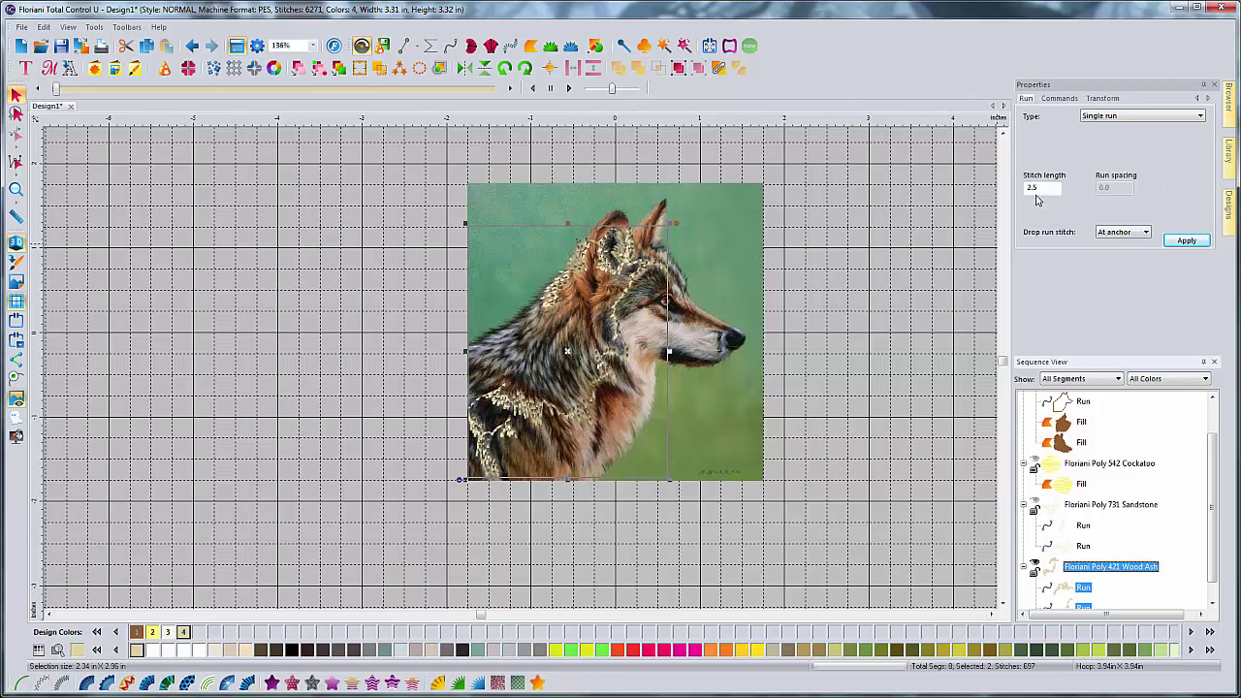
left_click_drag(1048, 188, 1003, 198)
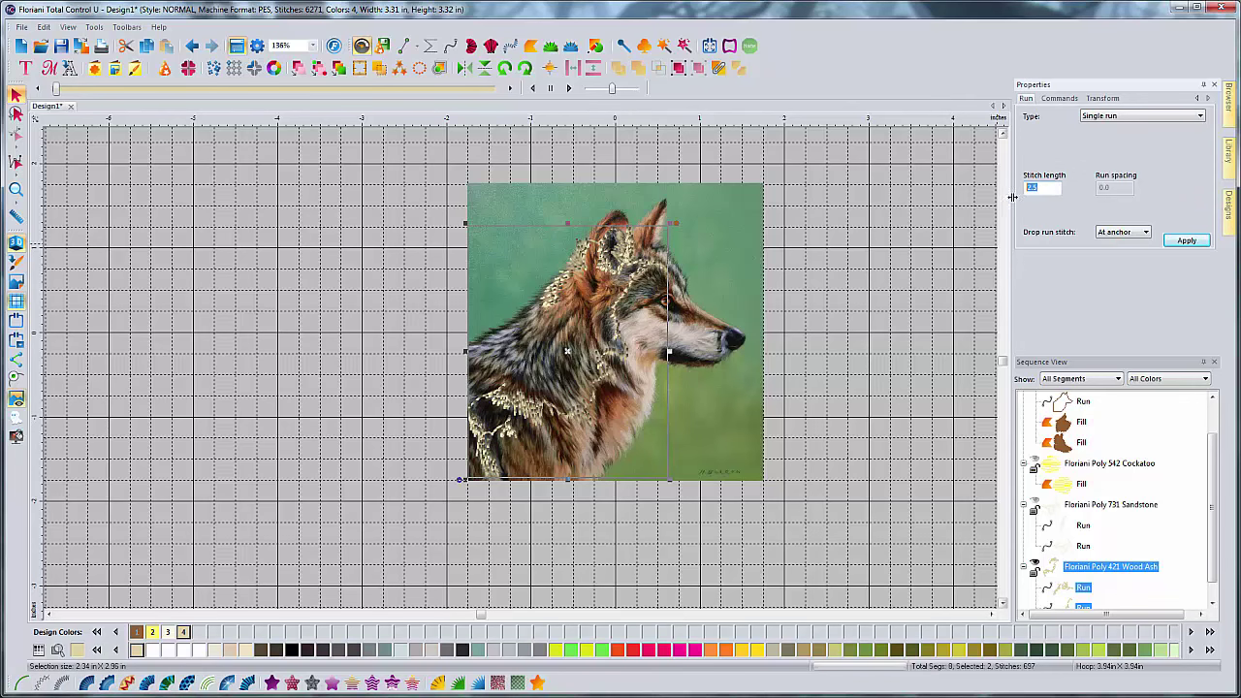
type("4")
left_click(1180, 243)
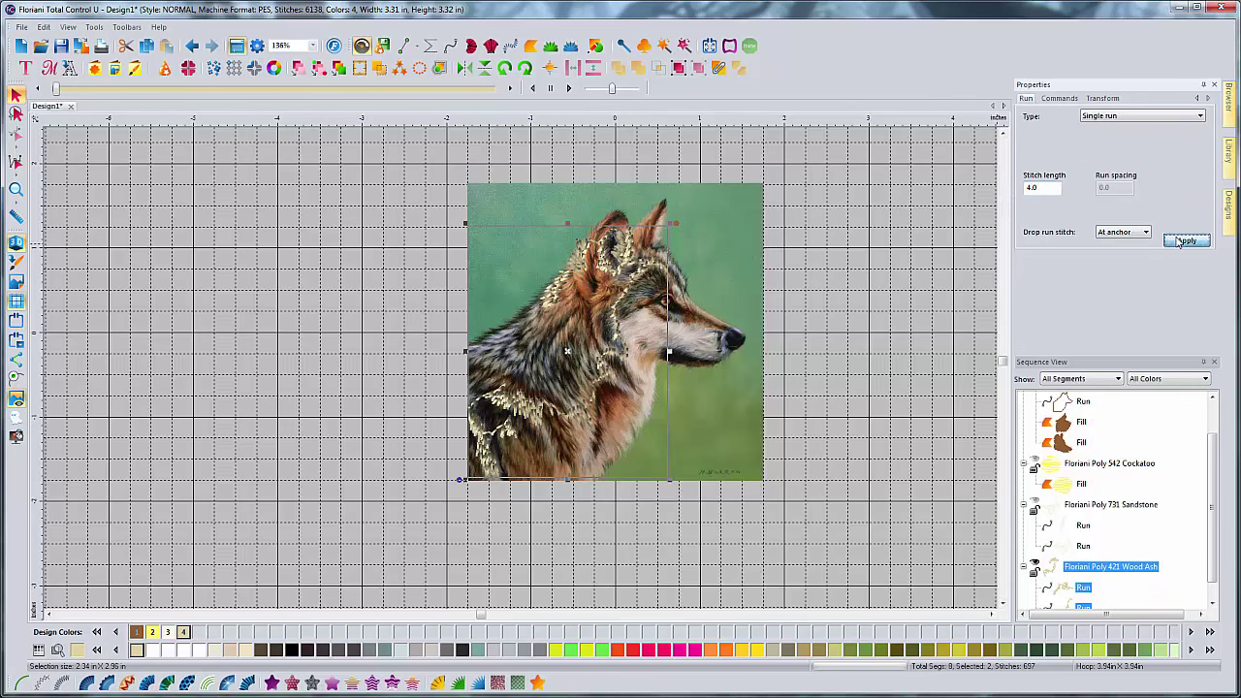
left_click(882, 315)
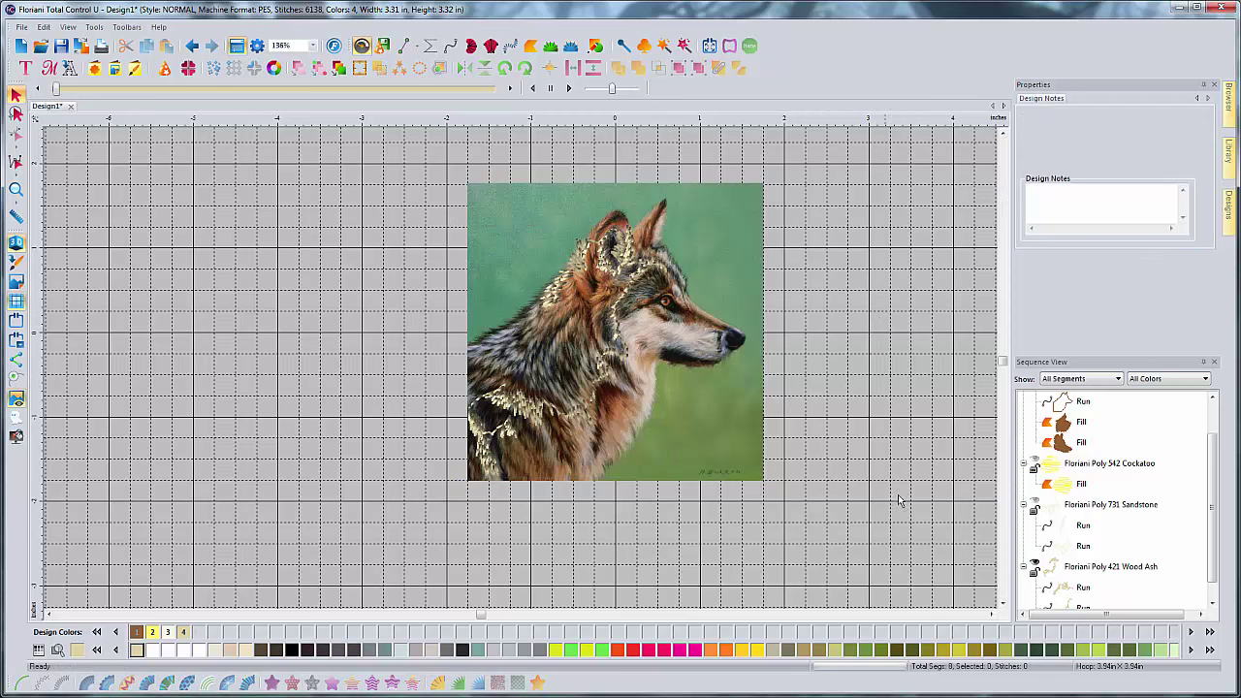
left_click(1035, 569)
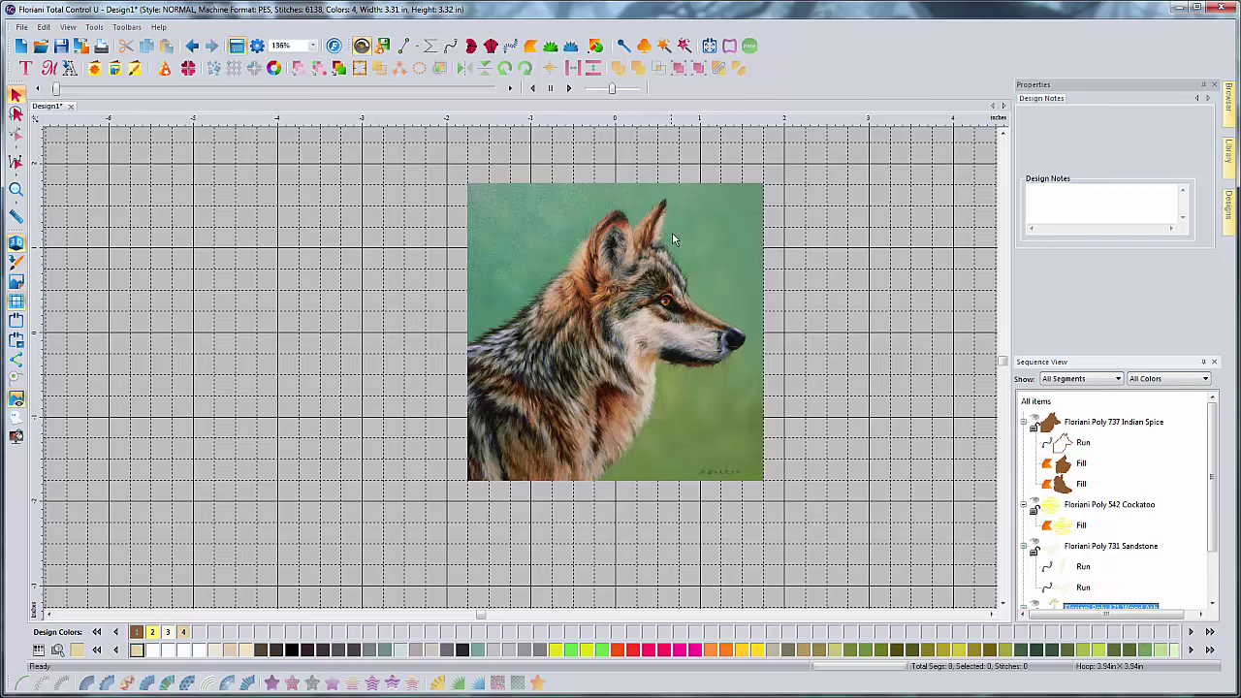
Step: Start a line artwork path near the far ear's tip and trace the dark inner edge down to the ear's base
scroll(861, 246, "up", 1)
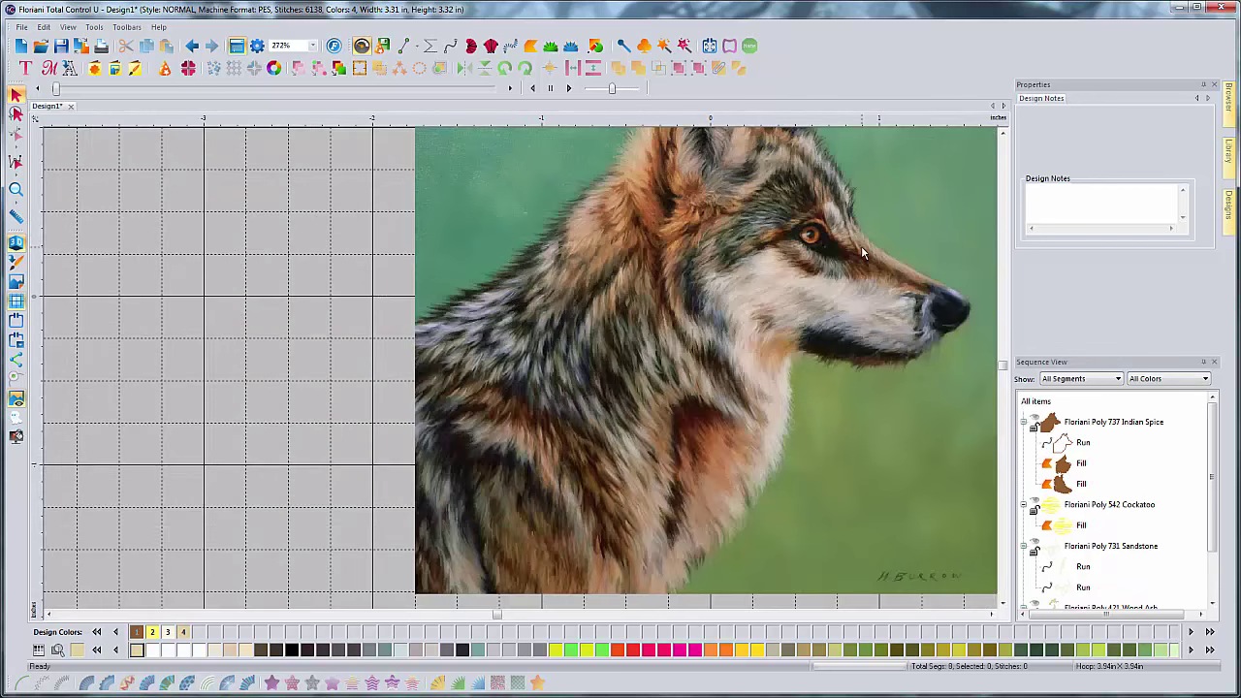
scroll(860, 247, "up", 3)
scroll(795, 266, "right", 1)
scroll(731, 274, "up", 1)
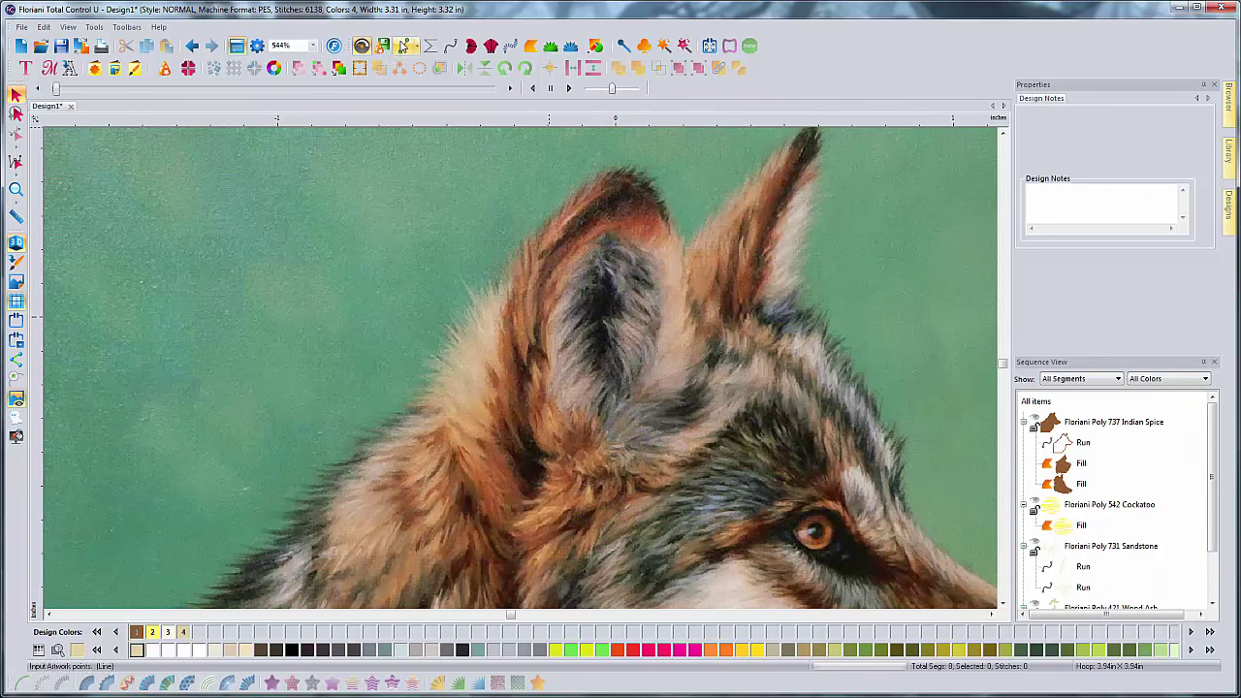
left_click(405, 45)
left_click(406, 45)
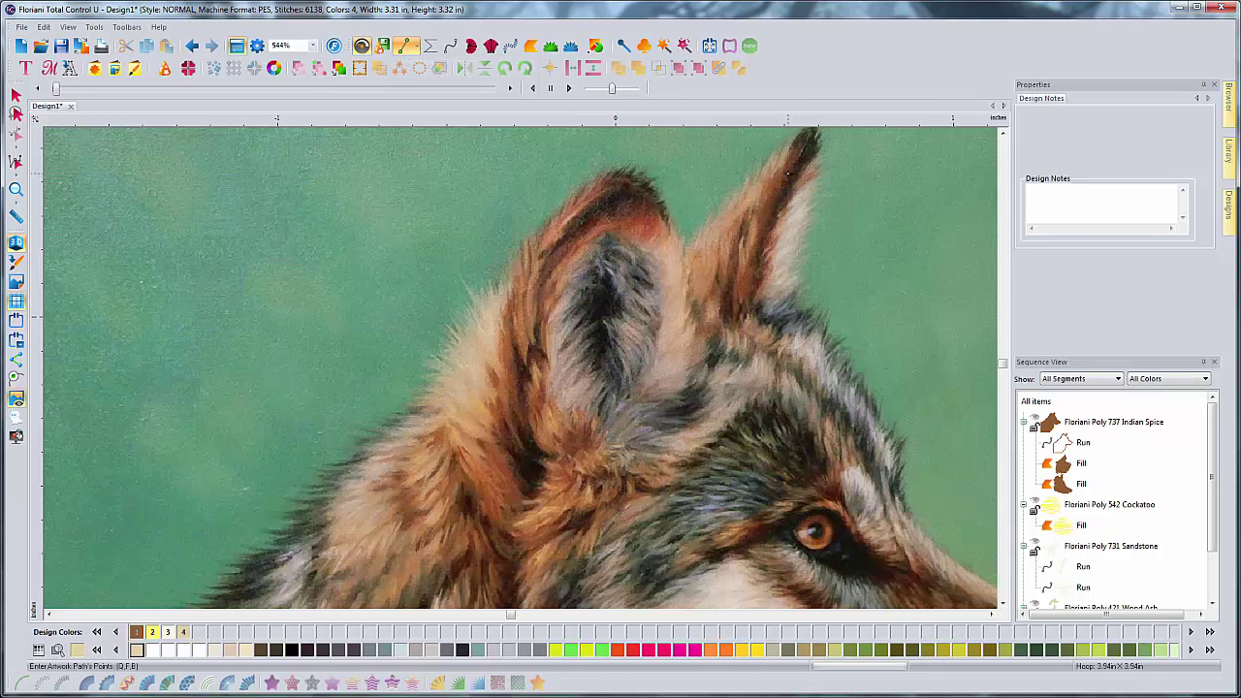
left_click(808, 172)
left_click(787, 200)
left_click(782, 214)
left_click(773, 232)
left_click(767, 251)
left_click(761, 272)
left_click(753, 289)
left_click(768, 255)
left_click(749, 304)
Step: Double the path back up along the far ear's dark edge to its tip
left_click(776, 232)
left_click(781, 216)
left_click(793, 191)
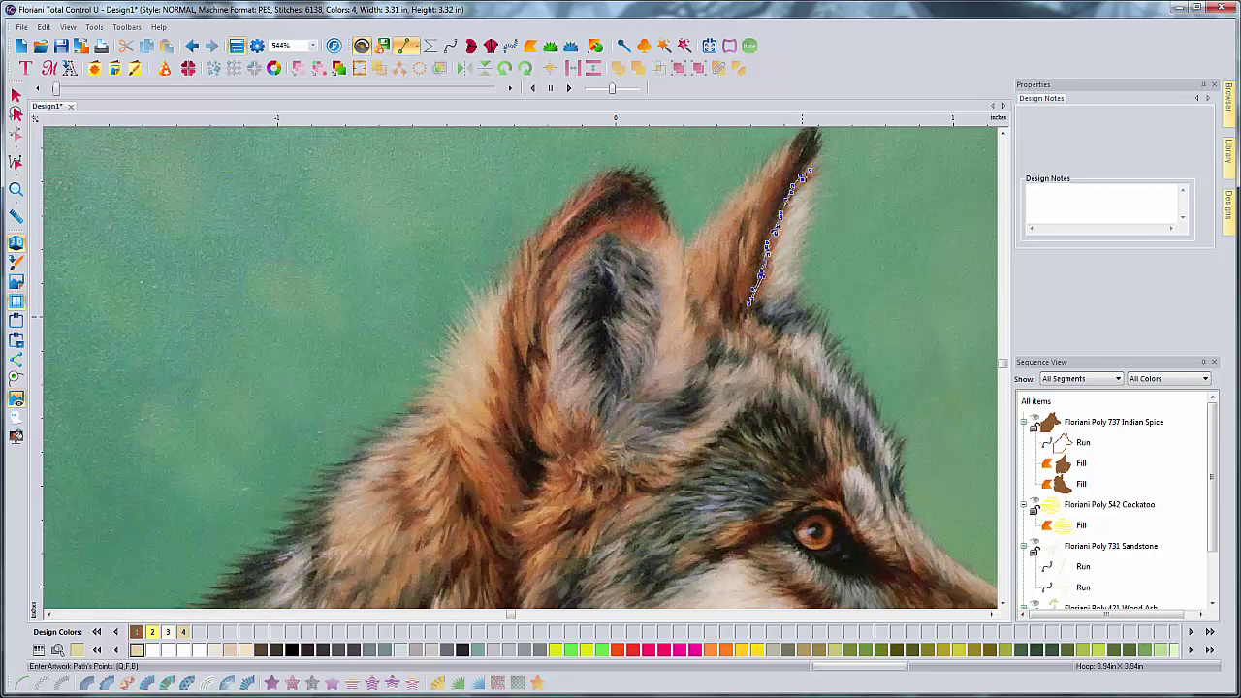
left_click(802, 179)
left_click(812, 170)
Step: Add a second line of strokes through the far ear's brown fur, running down to its base
left_click(763, 194)
left_click(758, 215)
left_click(757, 237)
left_click(754, 260)
left_click(747, 282)
left_click(742, 294)
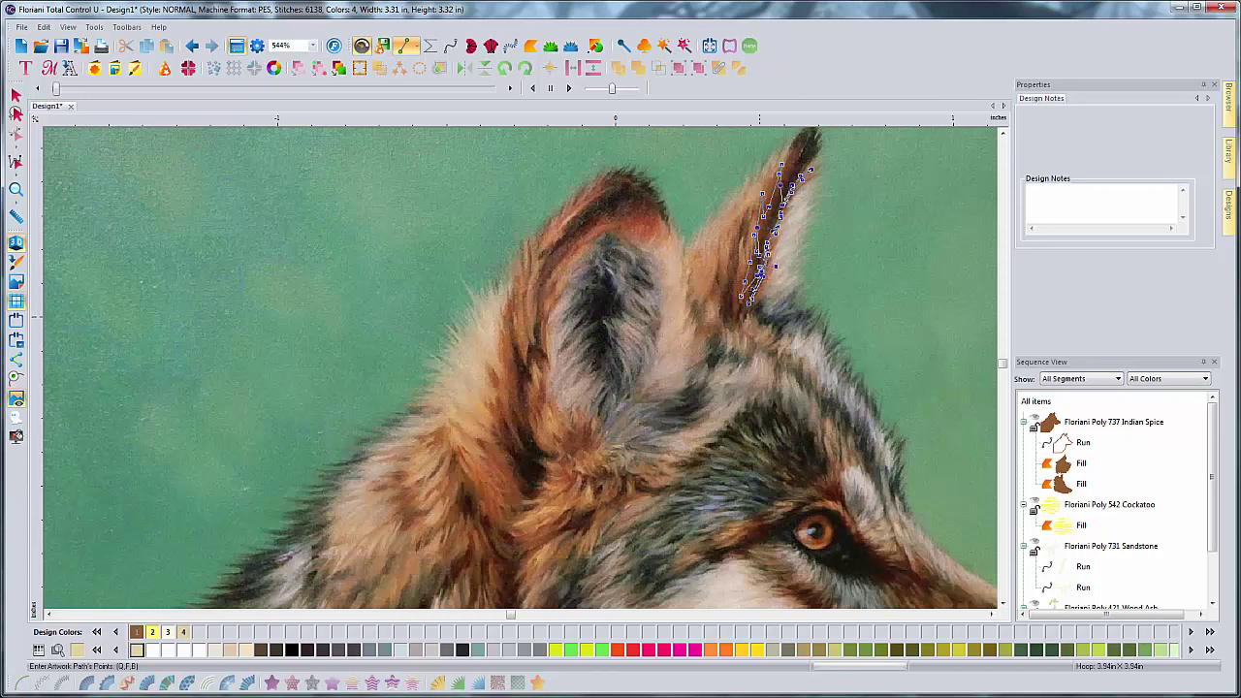
left_click(740, 283)
left_click(738, 309)
Step: Continue the path with a few short zigzag strokes on the head just below the far ear
scroll(746, 316, "down", 1)
left_click(752, 297)
left_click(750, 289)
left_click(765, 281)
left_click(760, 290)
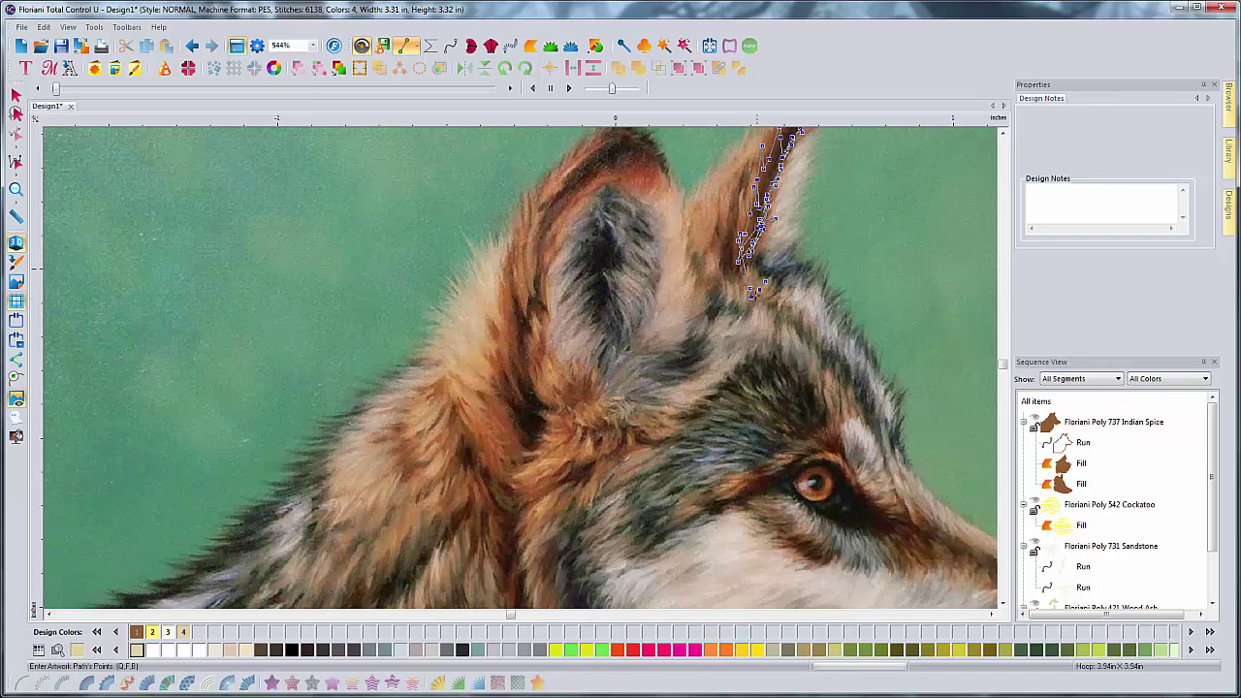
Step: Run the path down the forehead from the far ear to the front corner of the eye
left_click(791, 303)
left_click(805, 320)
left_click(812, 328)
left_click(823, 330)
left_click(819, 342)
left_click(831, 357)
left_click(830, 393)
left_click(834, 409)
left_click(837, 422)
left_click(839, 461)
left_click(853, 475)
Step: Trace the path over the eye along the upper lid line and out past the rear corner
left_click(827, 455)
left_click(811, 455)
left_click(785, 469)
left_click(760, 478)
left_click(740, 487)
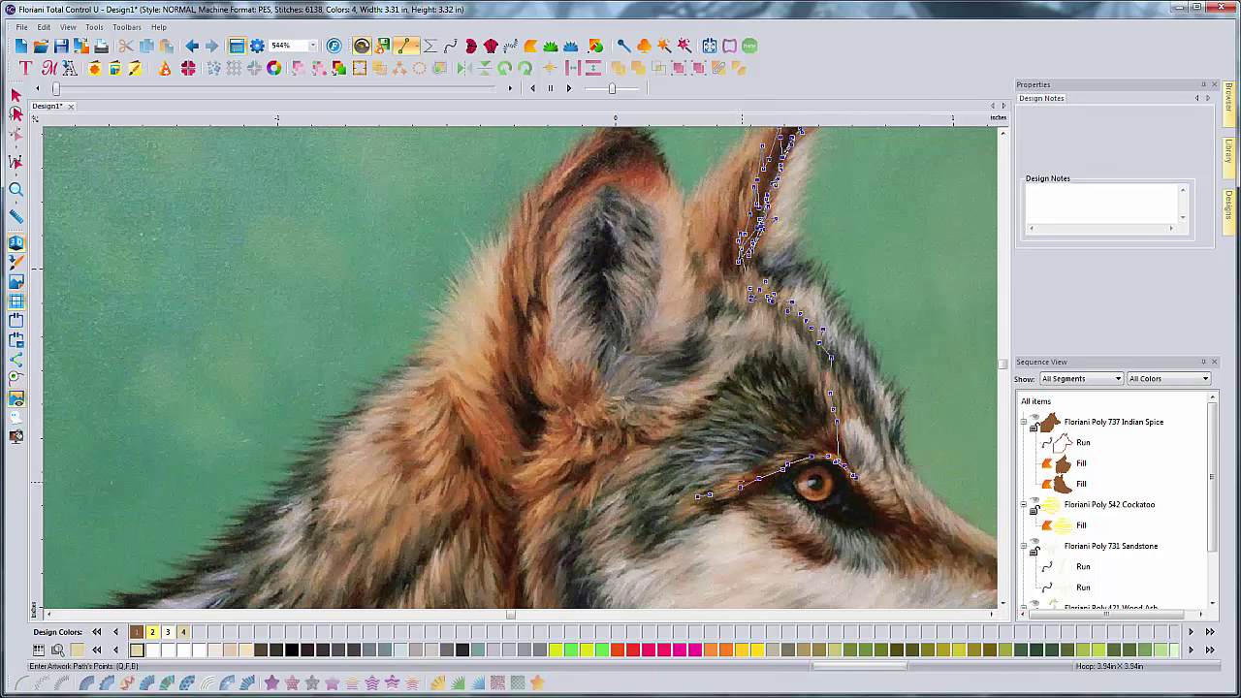
left_click(717, 490)
left_click(698, 495)
Step: Double the path back along the brow line and over the eye to the start of the muzzle
left_click(759, 471)
left_click(772, 469)
left_click(784, 462)
left_click(796, 456)
left_click(812, 454)
left_click(830, 457)
left_click(856, 474)
left_click(867, 487)
left_click(880, 500)
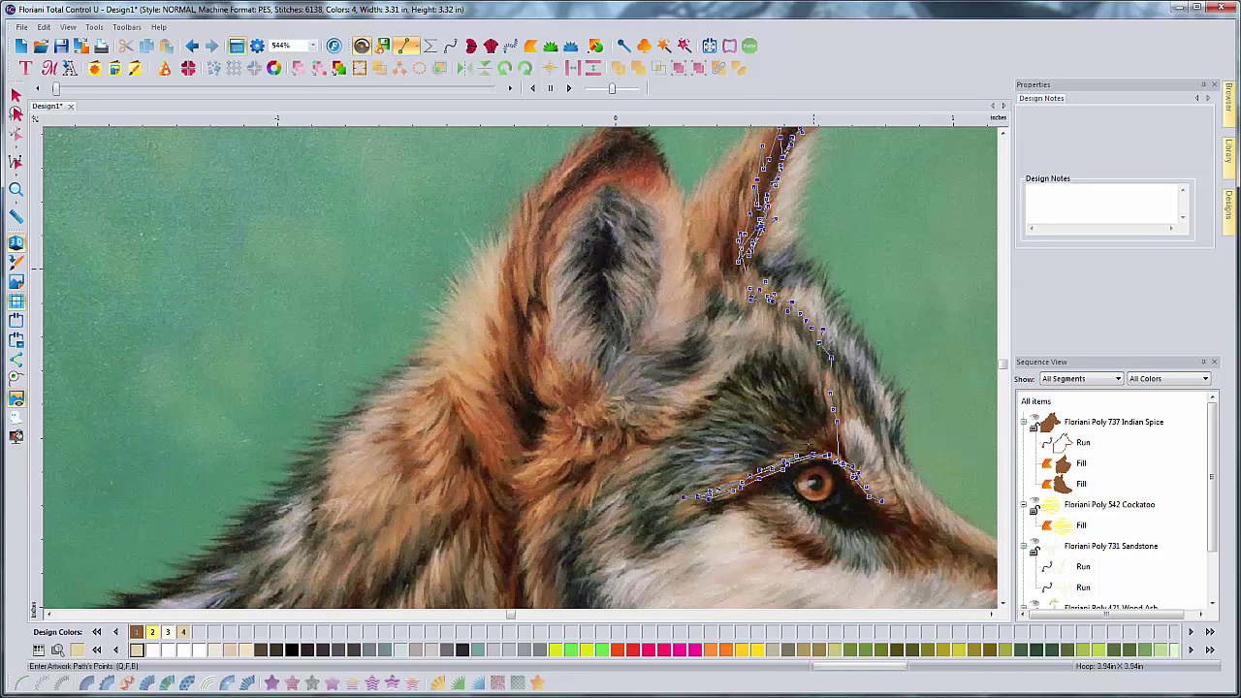
Step: Add short fanned strokes in the fur above the front corner of the eye
left_click(792, 435)
left_click(830, 448)
left_click(846, 455)
left_click(822, 429)
left_click(841, 449)
left_click(832, 427)
left_click(838, 419)
Step: Extend the path onto the brown upper muzzle and add short zigzag strokes in front of the eye
left_click(898, 508)
key("Right")
key("Down")
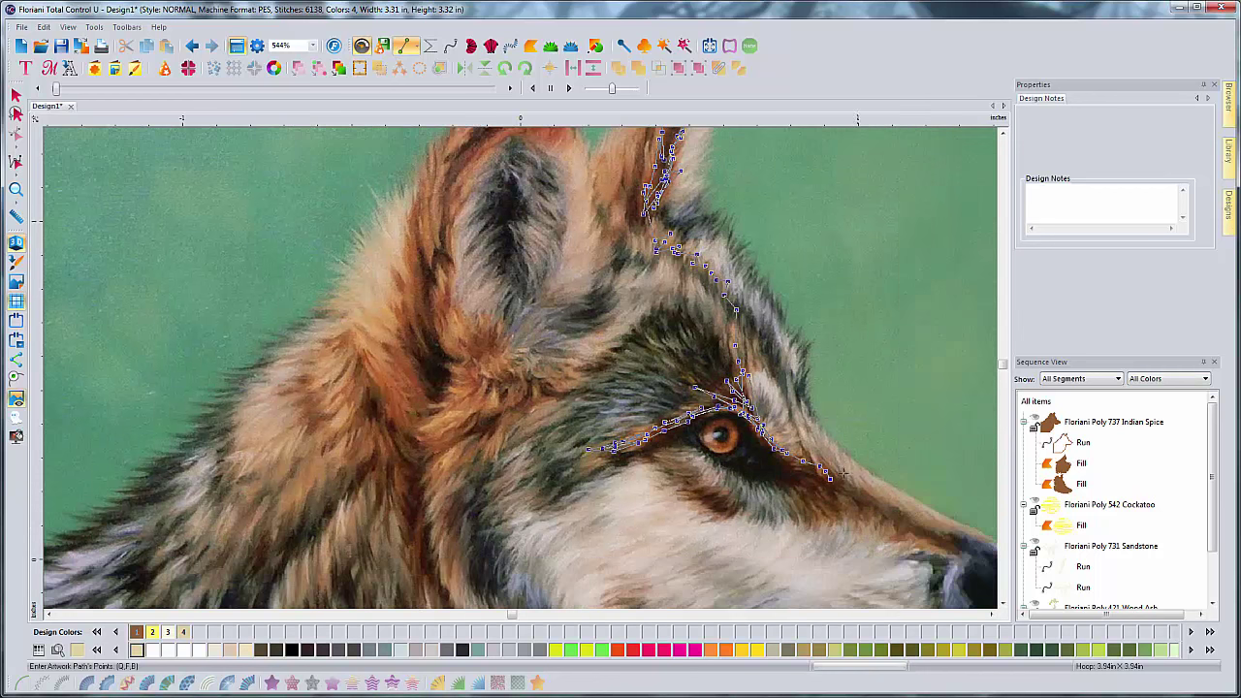
key("Right")
key("Down")
key("Down")
left_click(729, 390)
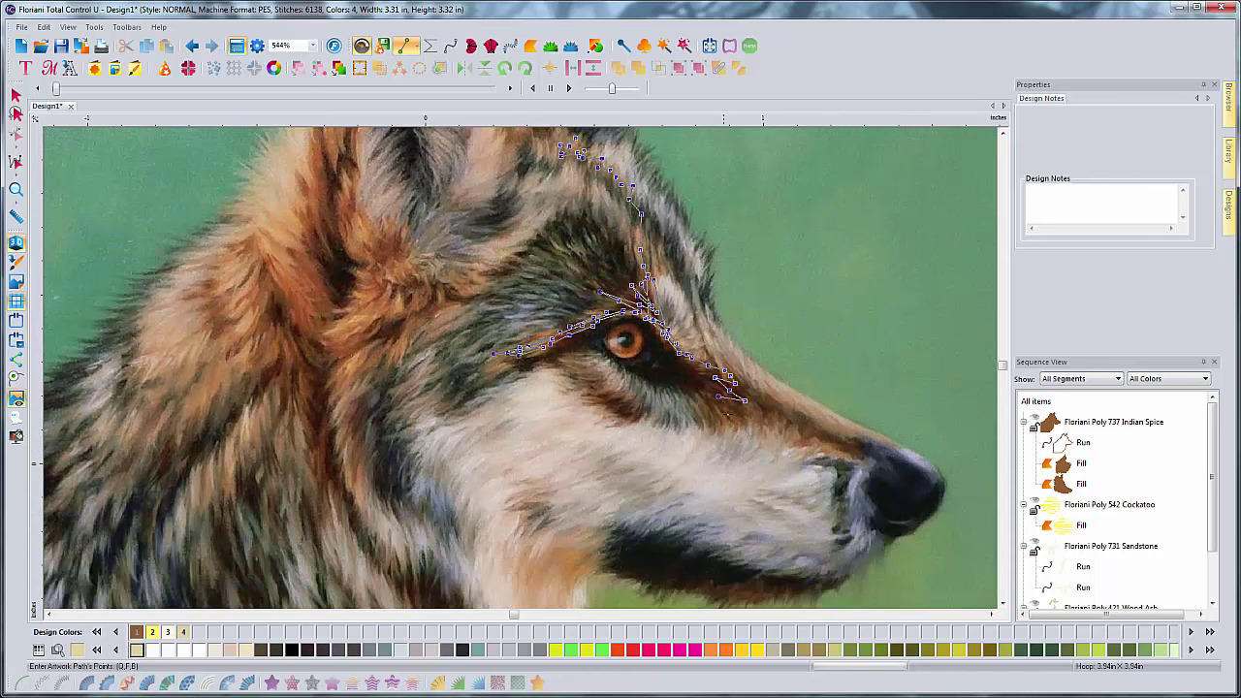
left_click(735, 421)
Step: Carry the path along the brown muzzle fur toward the nose with small back-and-forth strokes
left_click(772, 412)
left_click(785, 425)
left_click(804, 443)
left_click(823, 449)
left_click(839, 446)
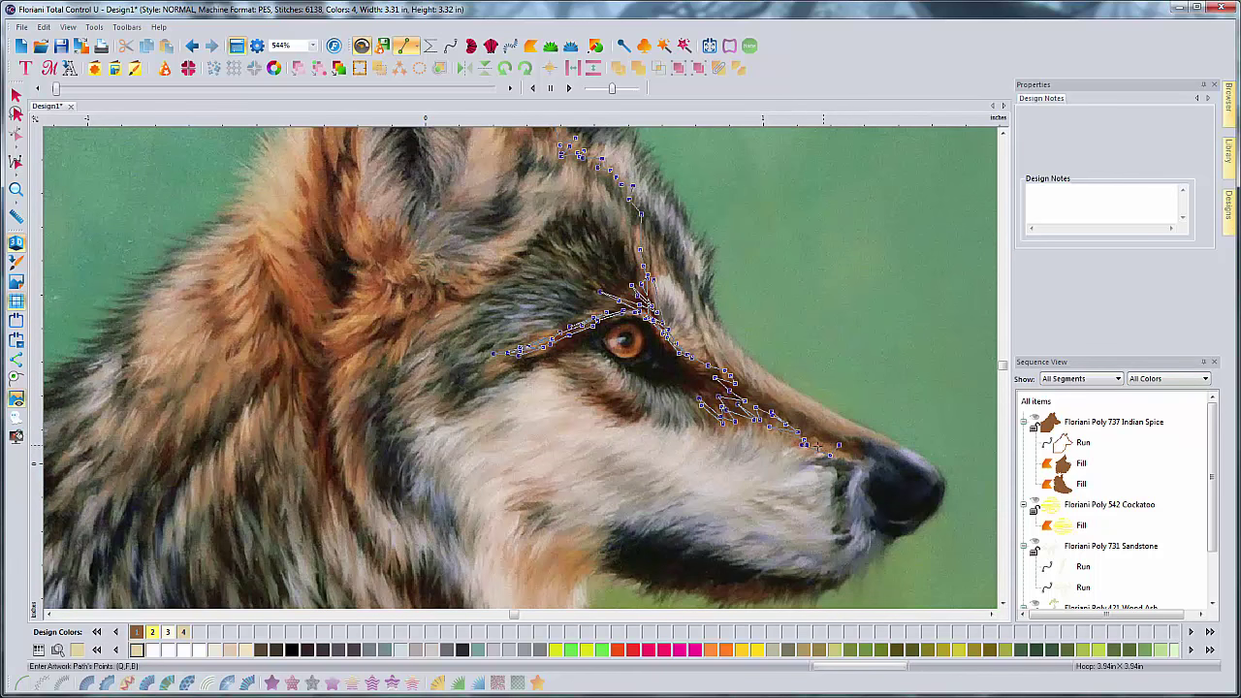
left_click(823, 444)
left_click(796, 445)
left_click(831, 455)
left_click(848, 455)
left_click(854, 458)
Step: Take the path back along the muzzle to the brown fur under the eye
left_click(682, 392)
left_click(659, 393)
left_click(639, 394)
left_click(645, 409)
left_click(623, 423)
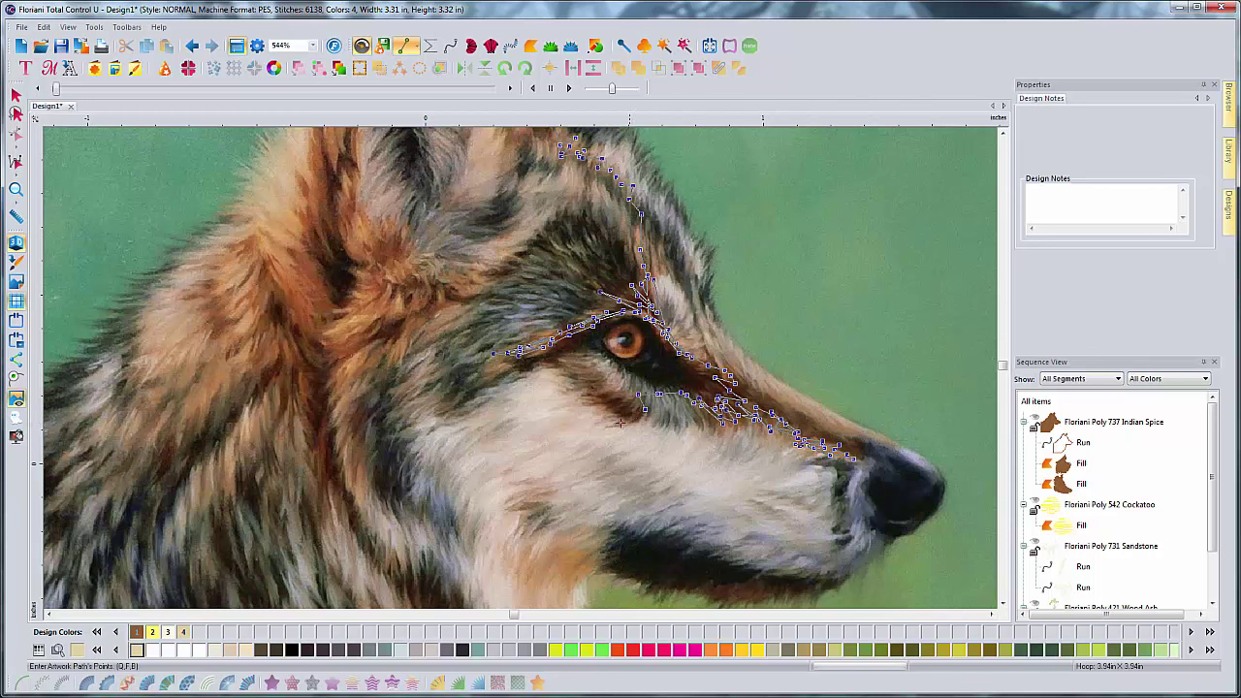
Step: Add short zigzag strokes in the brown fur beneath the eye, ending behind its rear corner
left_click(604, 423)
left_click(635, 406)
left_click(615, 405)
left_click(566, 391)
left_click(571, 373)
left_click(594, 363)
left_click(516, 359)
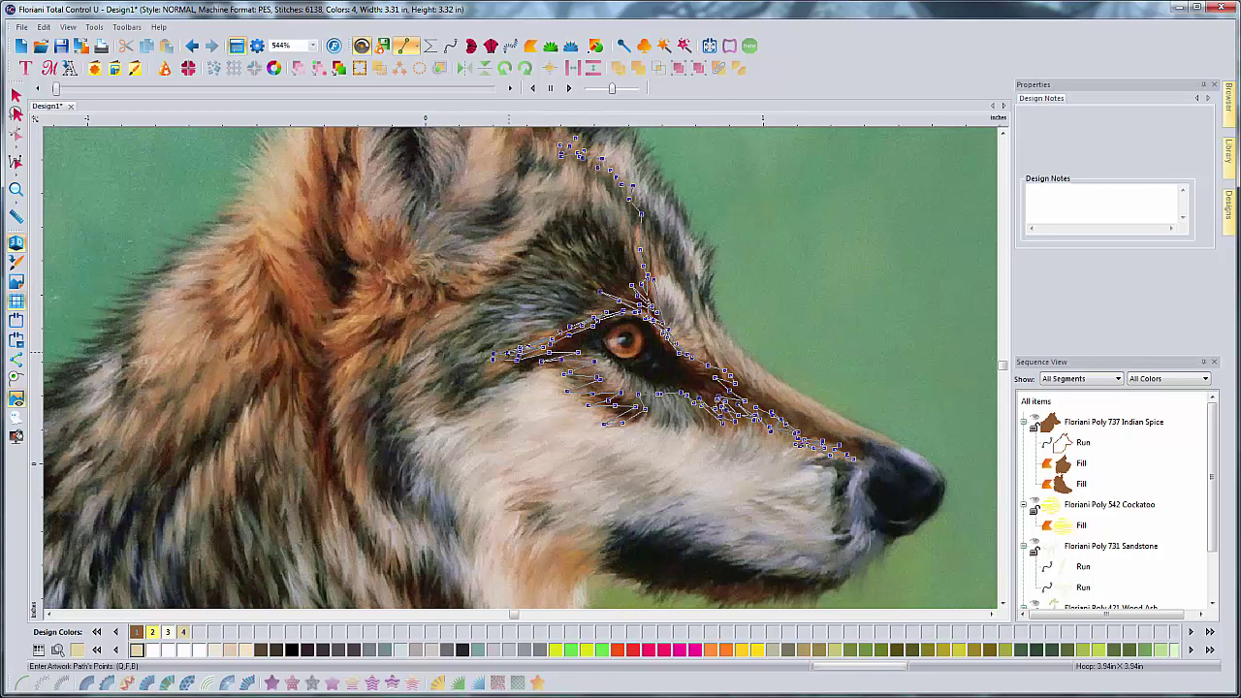
Step: Take the path back across the cheek and add a cluster of short zigzag strokes on the dark cheek fur
scroll(507, 347, "left", 2)
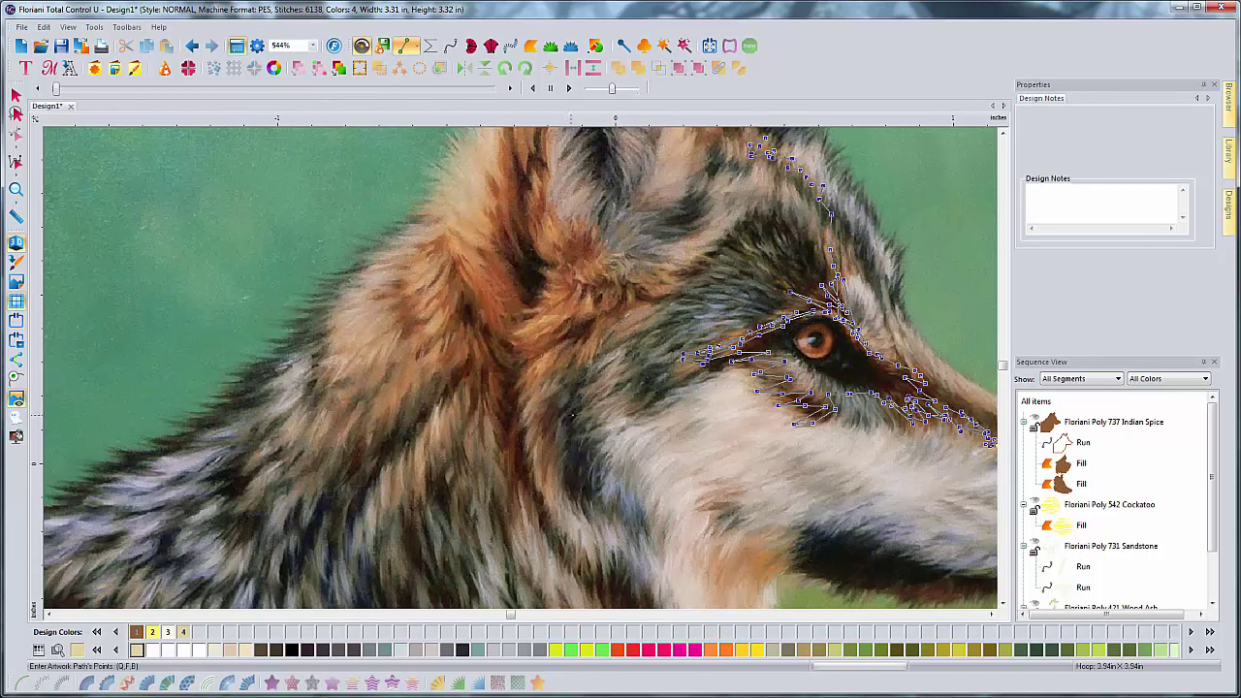
scroll(666, 377, "right", 1)
scroll(665, 377, "up", 3)
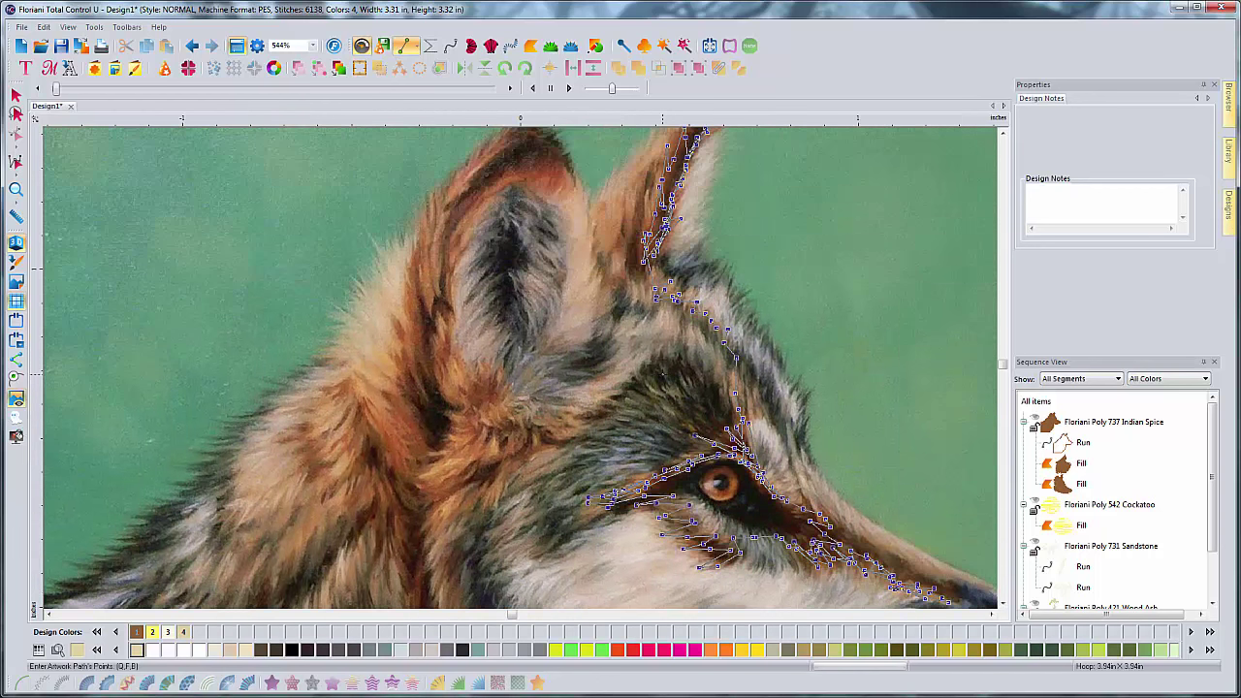
scroll(664, 373, "down", 5)
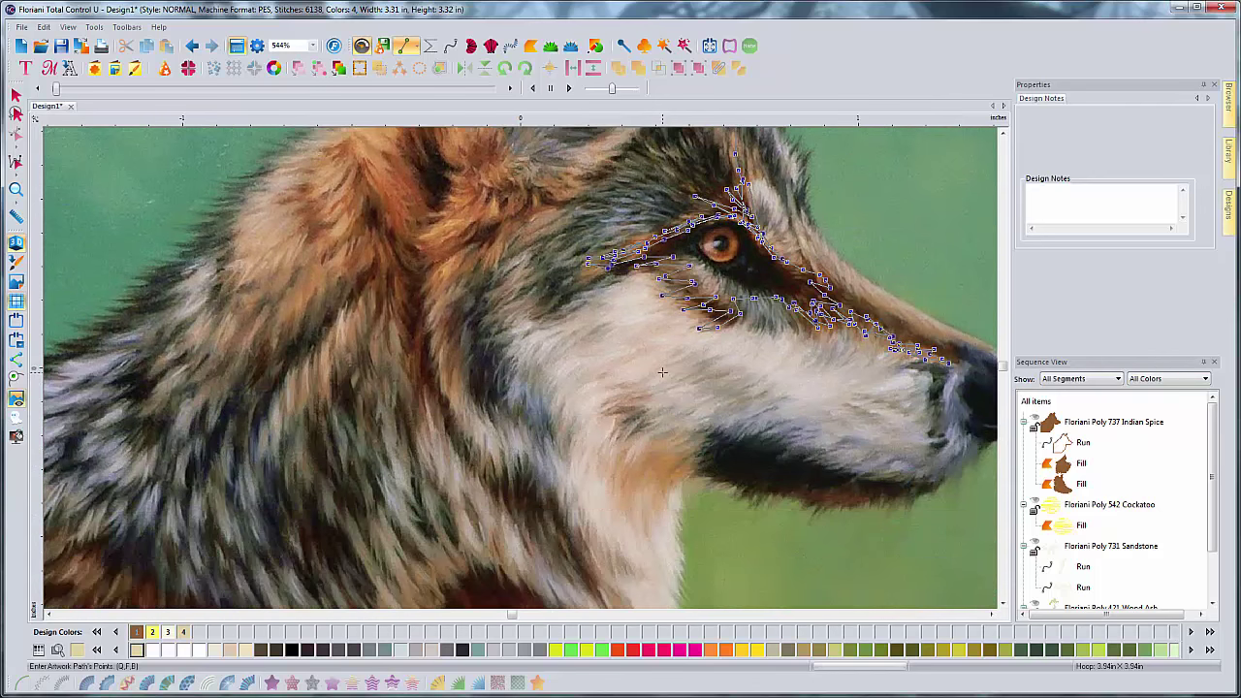
scroll(662, 372, "right", 1)
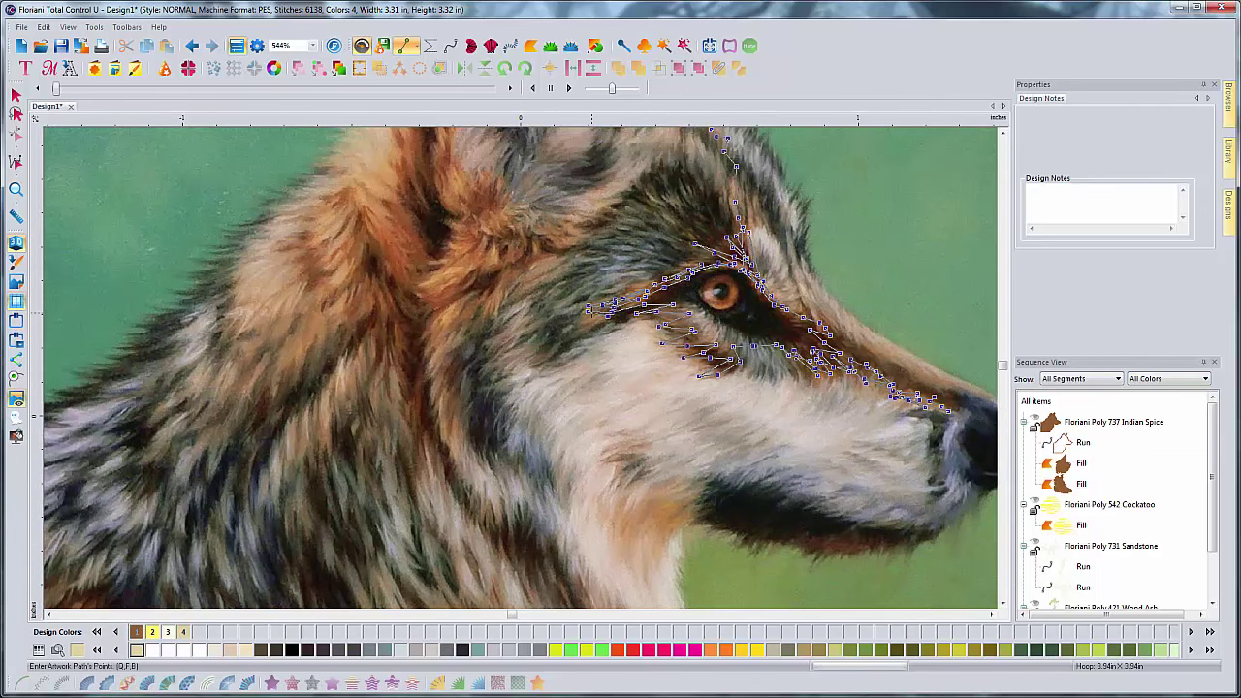
left_click(570, 340)
left_click(500, 356)
left_click(525, 339)
left_click(503, 348)
left_click(524, 335)
left_click(517, 330)
left_click(523, 320)
left_click(511, 330)
left_click(496, 339)
Step: Run the path from the cheek cluster up along the edge of the orange fur toward the forehead below the near ear
key("Left")
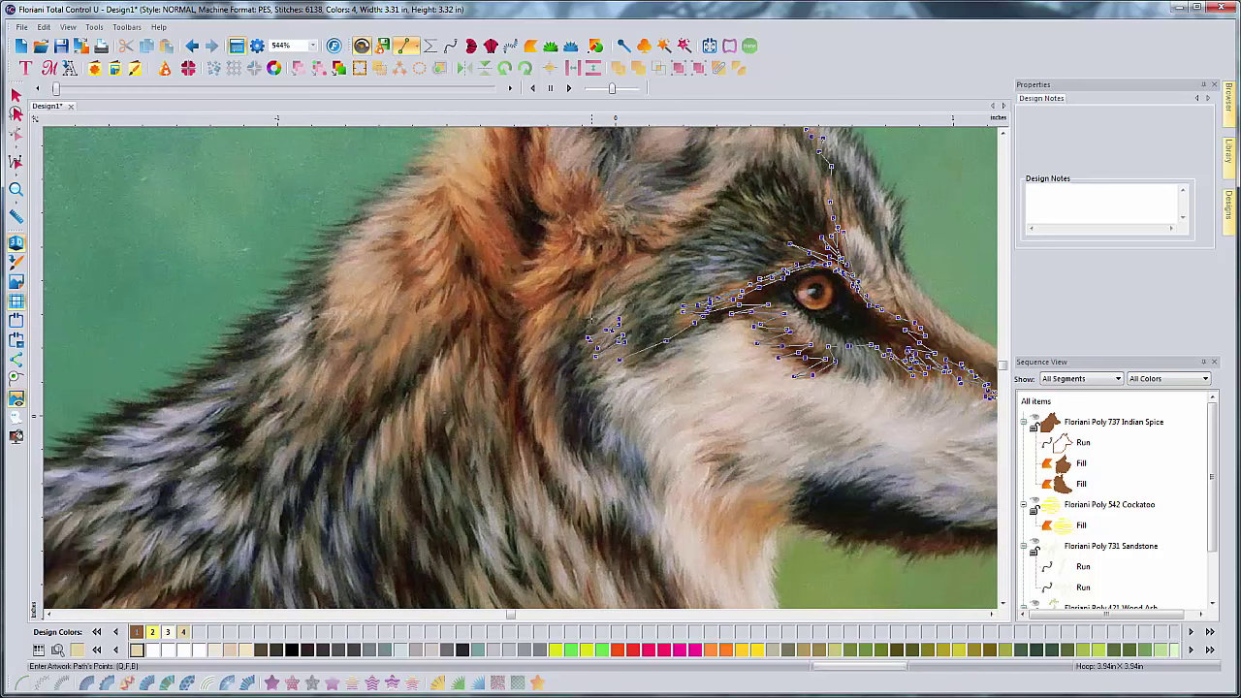
key("Up")
key("Up")
key("Up")
key("Down")
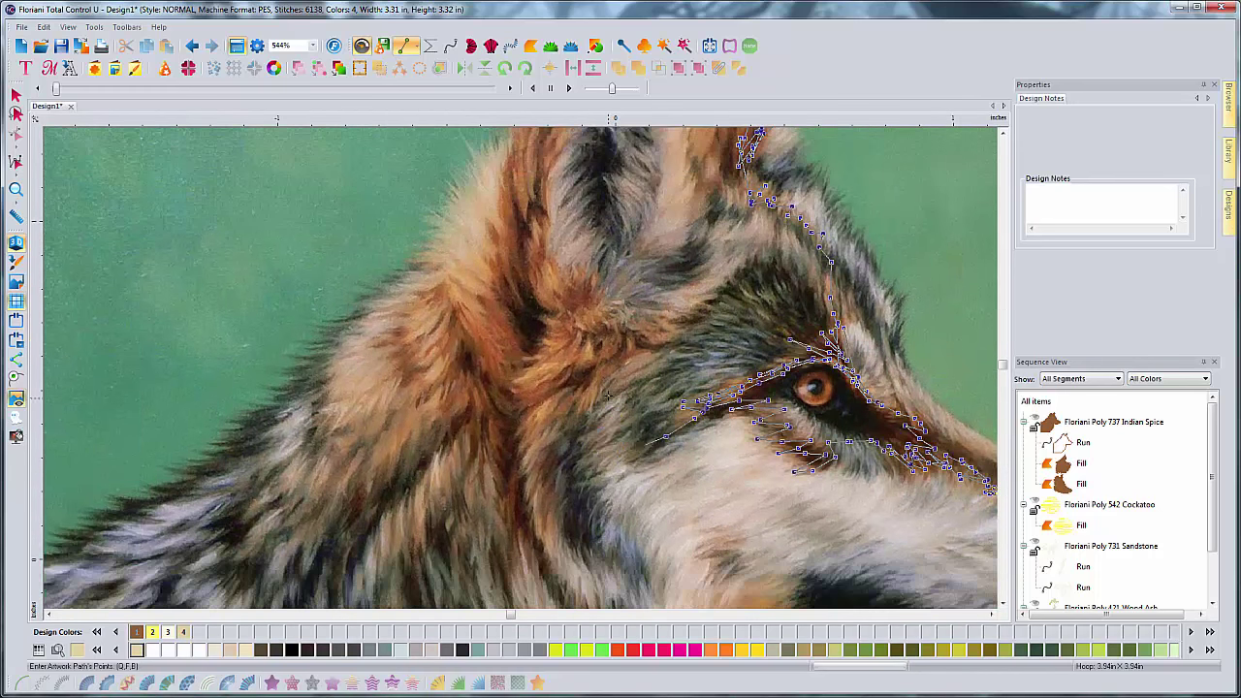
left_click(592, 416)
left_click(601, 376)
left_click(574, 399)
left_click(598, 381)
left_click(606, 366)
left_click(624, 351)
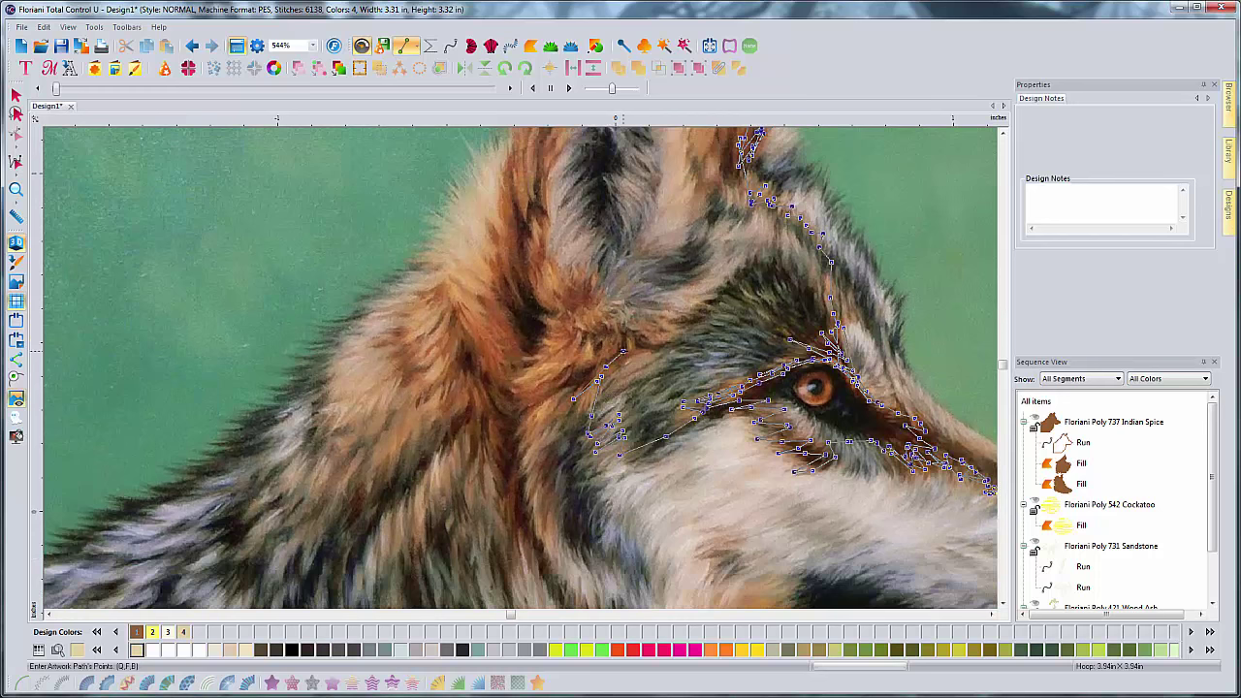
left_click(638, 342)
left_click(653, 328)
left_click(671, 315)
Step: Work back down the orange fur below the near ear with short zigzag strokes
left_click(654, 341)
left_click(636, 328)
left_click(619, 337)
left_click(606, 368)
left_click(580, 384)
left_click(617, 342)
left_click(588, 361)
left_click(562, 382)
left_click(549, 392)
left_click(550, 405)
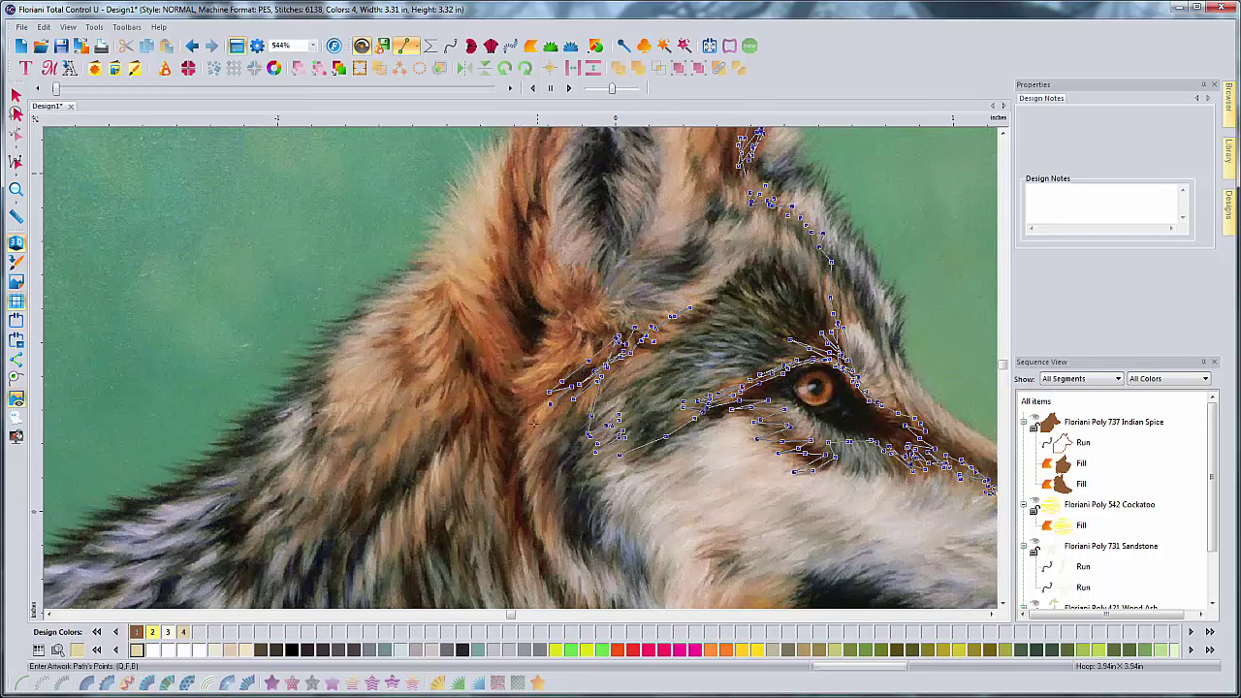
Step: Extend the path down into the neck fur and return it to the orange cheek fur
left_click(533, 424)
left_click(525, 440)
left_click(556, 410)
left_click(572, 388)
left_click(576, 372)
Step: Add a cluster of short zigzag strokes across the orange cheek fur, reaching back toward the dark neck fur
left_click(527, 388)
left_click(556, 382)
left_click(530, 393)
left_click(581, 355)
left_click(552, 365)
left_click(515, 369)
left_click(567, 357)
left_click(522, 362)
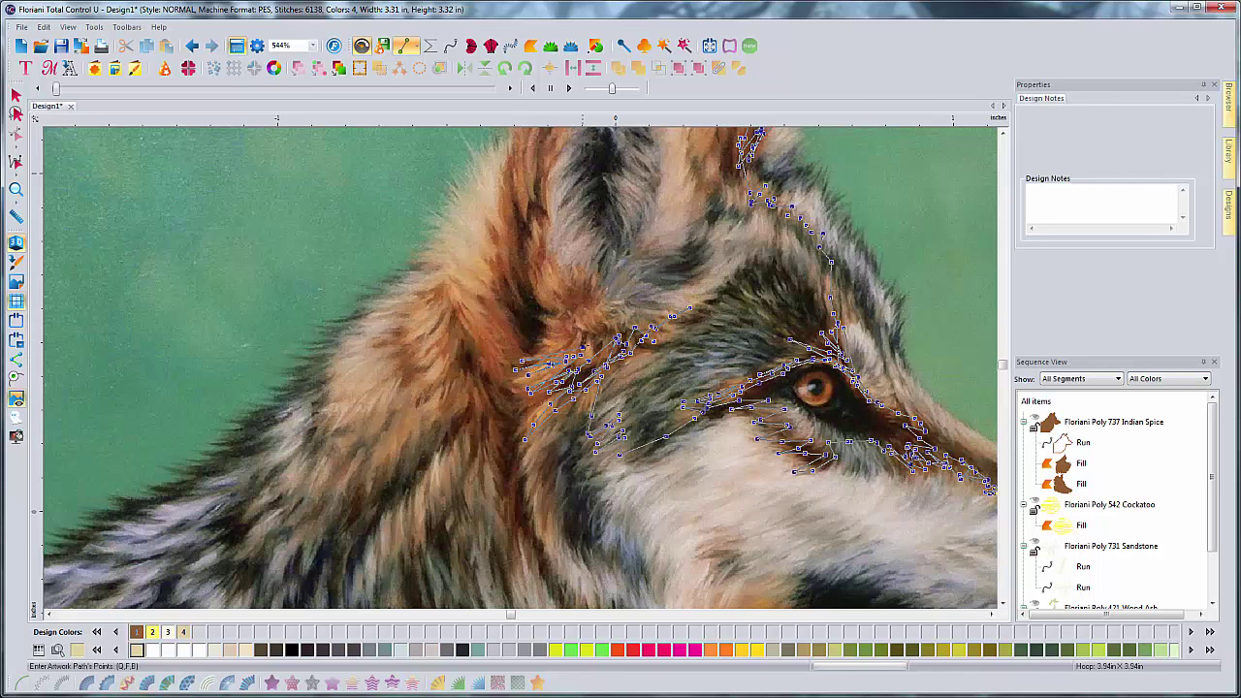
Step: Carry the zigzag strokes up through the orange fur to just beneath the base of the near ear
left_click(588, 334)
left_click(537, 337)
left_click(596, 329)
left_click(551, 325)
left_click(564, 316)
left_click(614, 316)
left_click(596, 315)
Step: Continue the path into the base of the near ear with short strokes along its lower inner edge
scroll(584, 359, "up", 3)
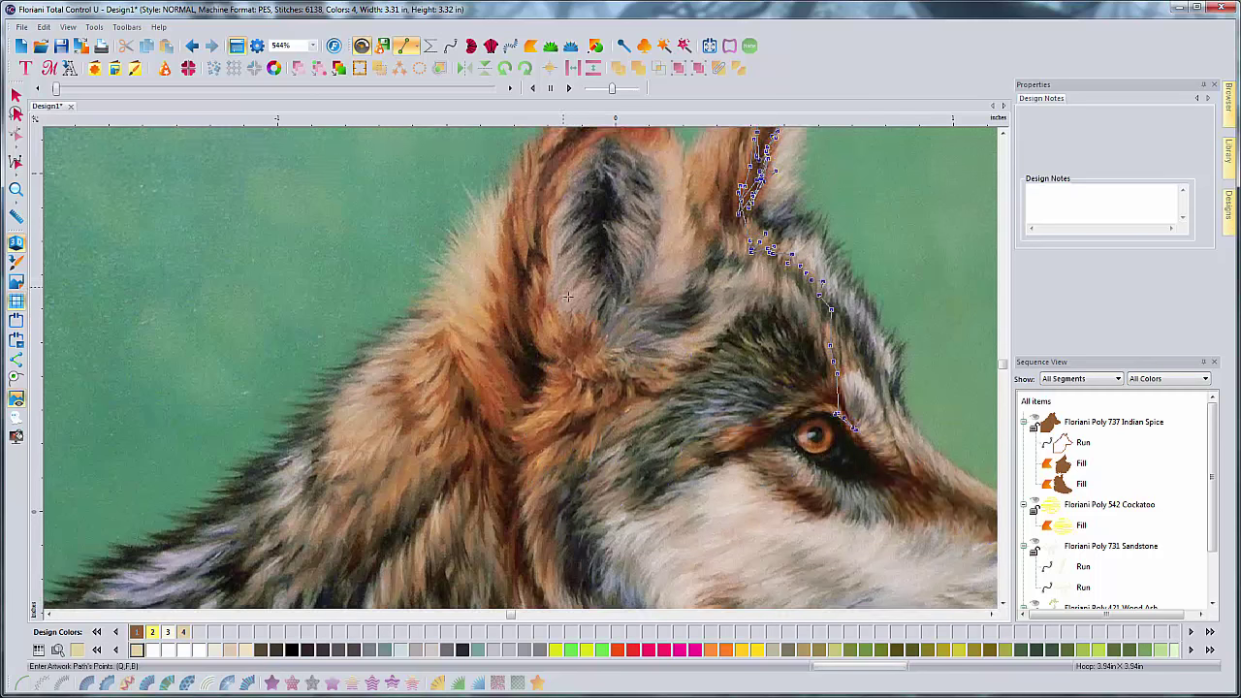
left_click(598, 376)
left_click(574, 377)
left_click(562, 358)
left_click(560, 343)
left_click(568, 386)
left_click(550, 362)
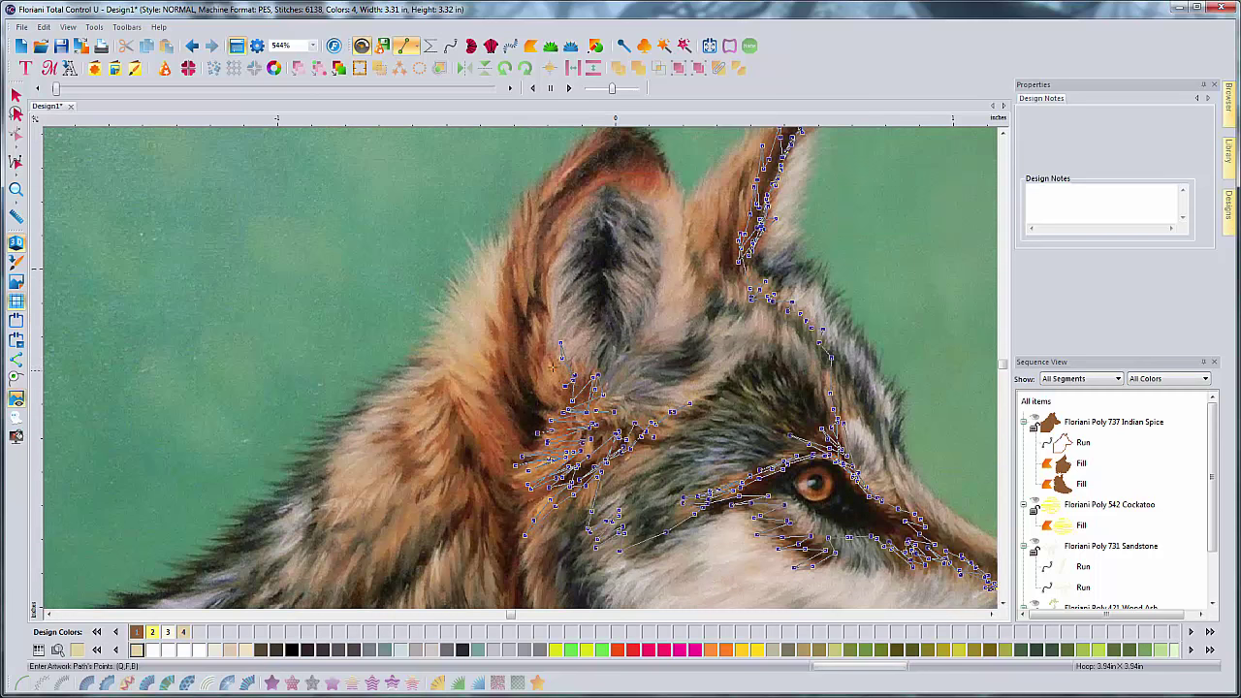
Step: Extend the path with short back-and-forth strokes up the orange fur on the back rim of the near ear
left_click(542, 336)
left_click(557, 387)
left_click(541, 374)
left_click(530, 349)
left_click(562, 393)
scroll(547, 276, "up", 3)
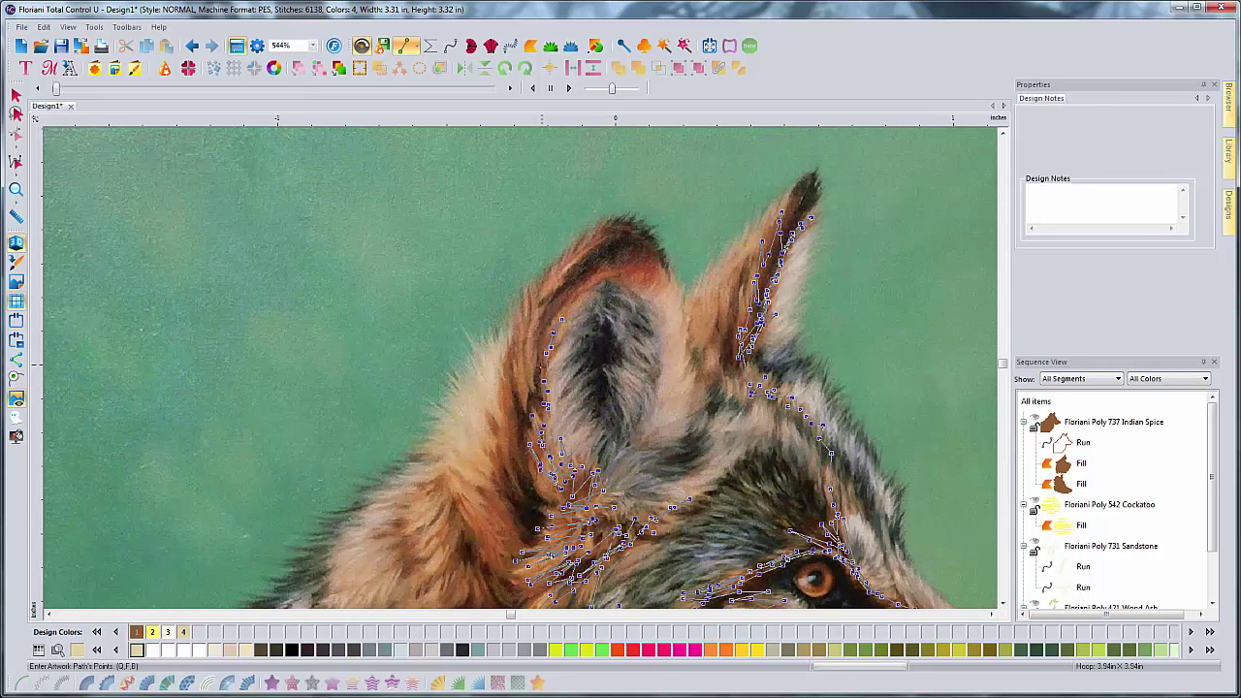
Step: Continue the artwork path up the rear inner edge of the near ear to the top of the dark inner fur
left_click(547, 338)
left_click(549, 357)
left_click(537, 362)
left_click(549, 386)
left_click(546, 407)
left_click(533, 405)
left_click(527, 384)
left_click(543, 354)
left_click(554, 330)
left_click(557, 310)
left_click(560, 289)
left_click(575, 286)
left_click(587, 285)
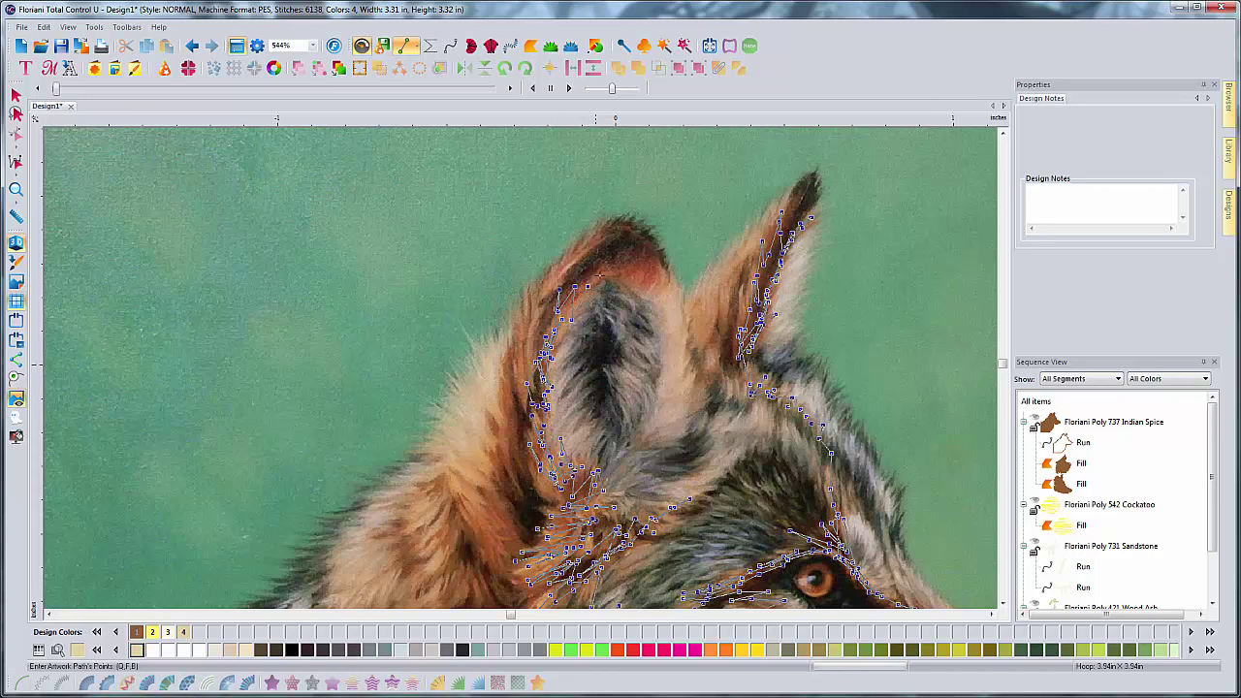
Step: Add zigzag path points across the reddish fur under the near ear's tip and back toward its rear edge
left_click(649, 268)
left_click(640, 288)
left_click(659, 270)
left_click(651, 289)
left_click(632, 263)
left_click(616, 269)
left_click(587, 280)
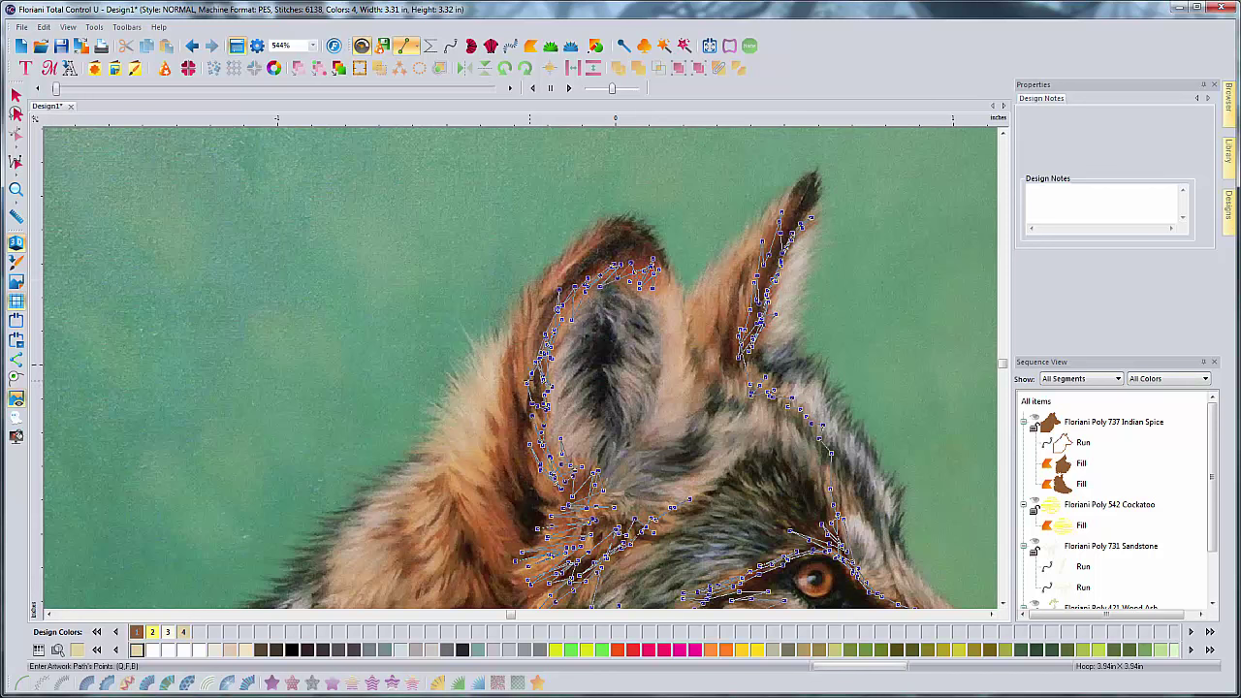
Step: Trace the near ear's outer rear edge up to the tip and double back with short fur strokes
left_click(517, 345)
left_click(554, 287)
left_click(586, 247)
left_click(612, 229)
left_click(593, 241)
left_click(604, 232)
left_click(626, 229)
left_click(603, 227)
left_click(596, 235)
left_click(564, 259)
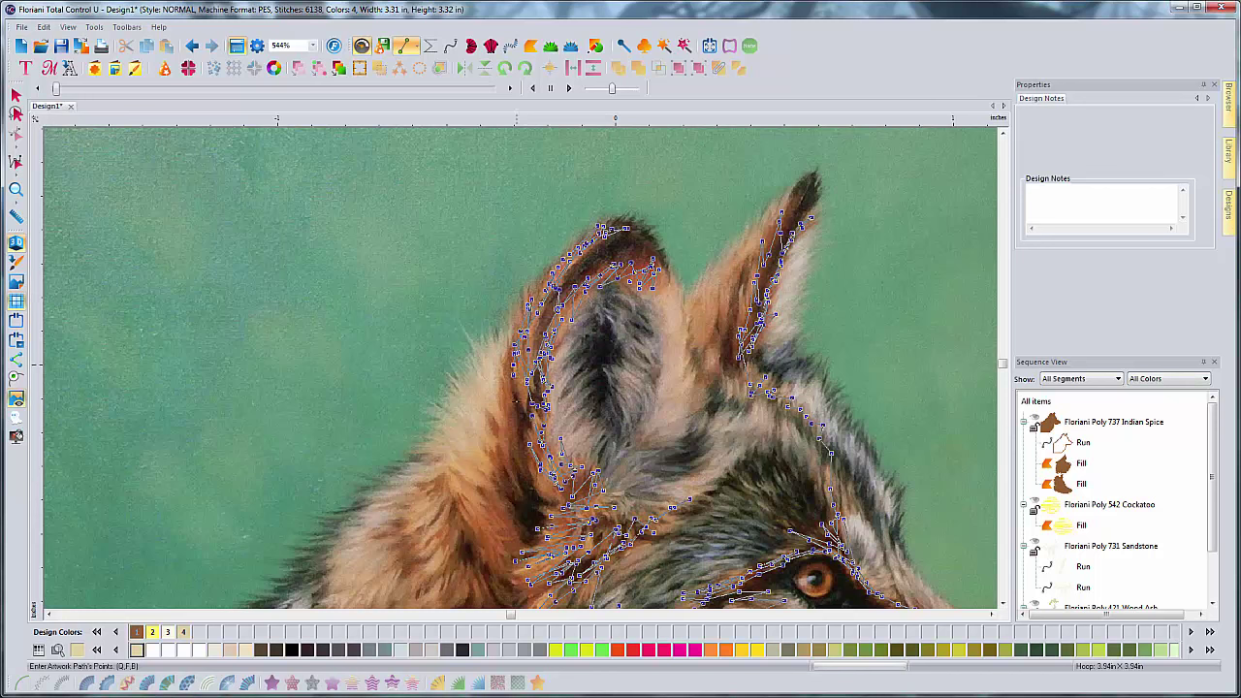
Step: Run the artwork path down the near ear's outer rear edge to the ear base with short fur strokes
left_click(507, 368)
left_click(519, 425)
left_click(508, 406)
left_click(513, 439)
left_click(513, 440)
left_click(536, 479)
left_click(538, 470)
left_click(571, 503)
left_click(543, 482)
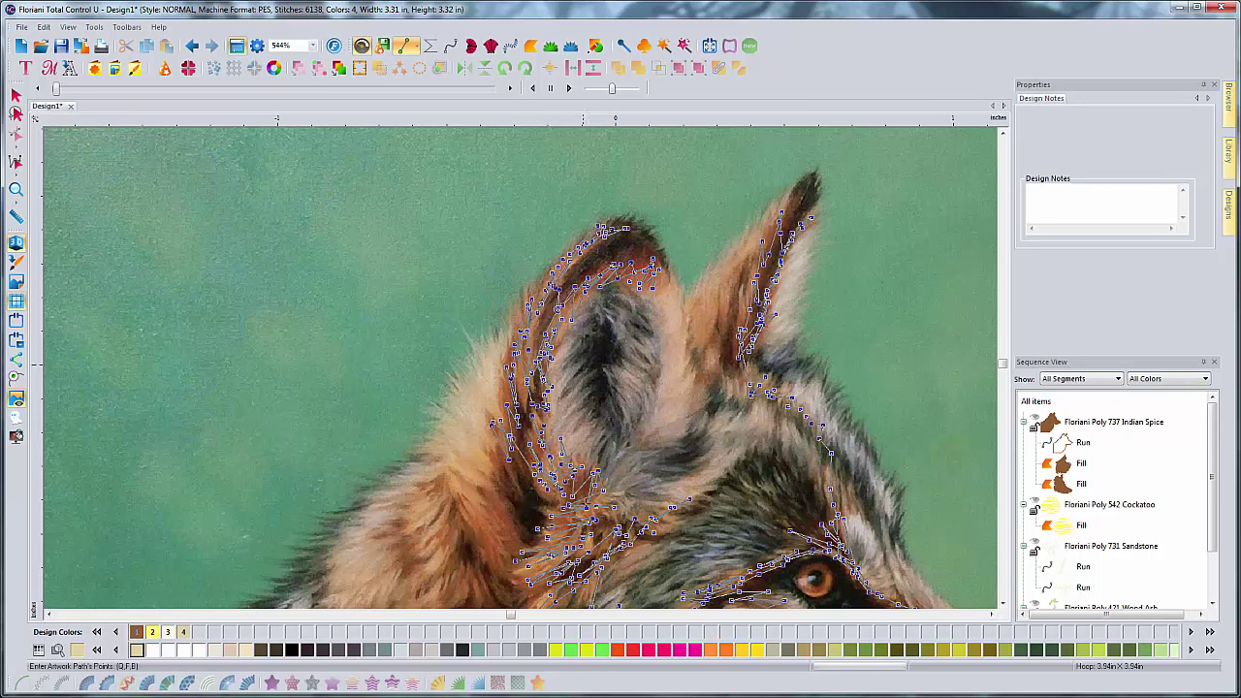
Step: Add zigzag fur strokes around the dark patch below and behind the near ear's base
left_click(533, 535)
left_click(511, 527)
left_click(500, 513)
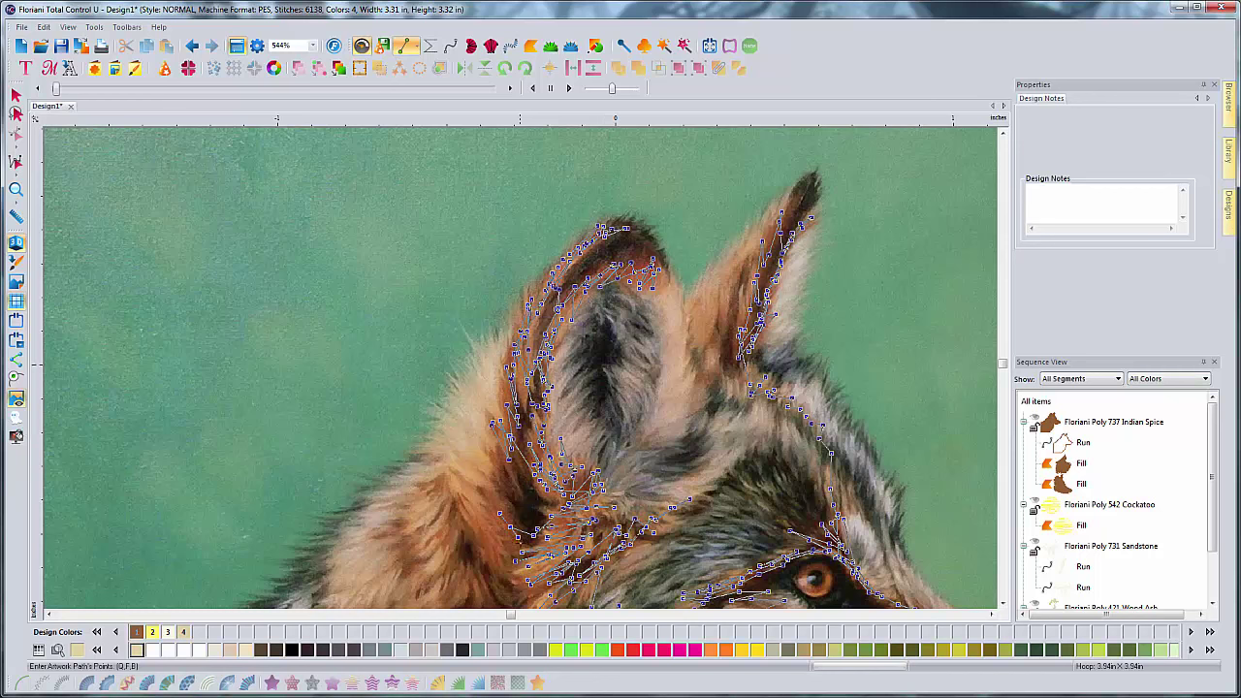
left_click(492, 533)
left_click(511, 556)
left_click(485, 514)
left_click(483, 491)
Step: Extend the path backward into the orange neck fur behind the ear with slanted zigzag strokes
scroll(520, 368, "down", 2)
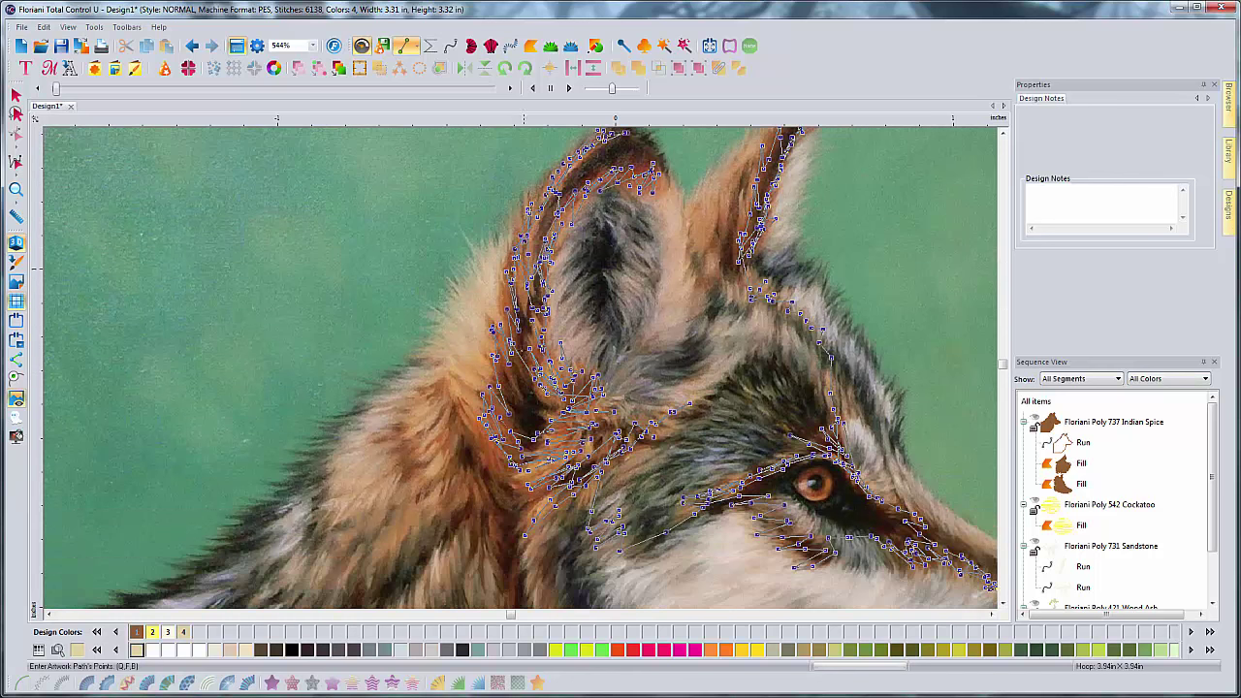
left_click(473, 404)
left_click(457, 387)
left_click(447, 378)
left_click(440, 386)
left_click(419, 411)
left_click(403, 433)
left_click(431, 414)
left_click(428, 424)
left_click(419, 440)
left_click(452, 404)
Step: Add long downward fur strokes through the brown neck fur just below the orange patch behind the ear
left_click(470, 440)
left_click(483, 451)
left_click(486, 469)
left_click(461, 439)
left_click(438, 468)
left_click(462, 448)
left_click(444, 476)
left_click(433, 501)
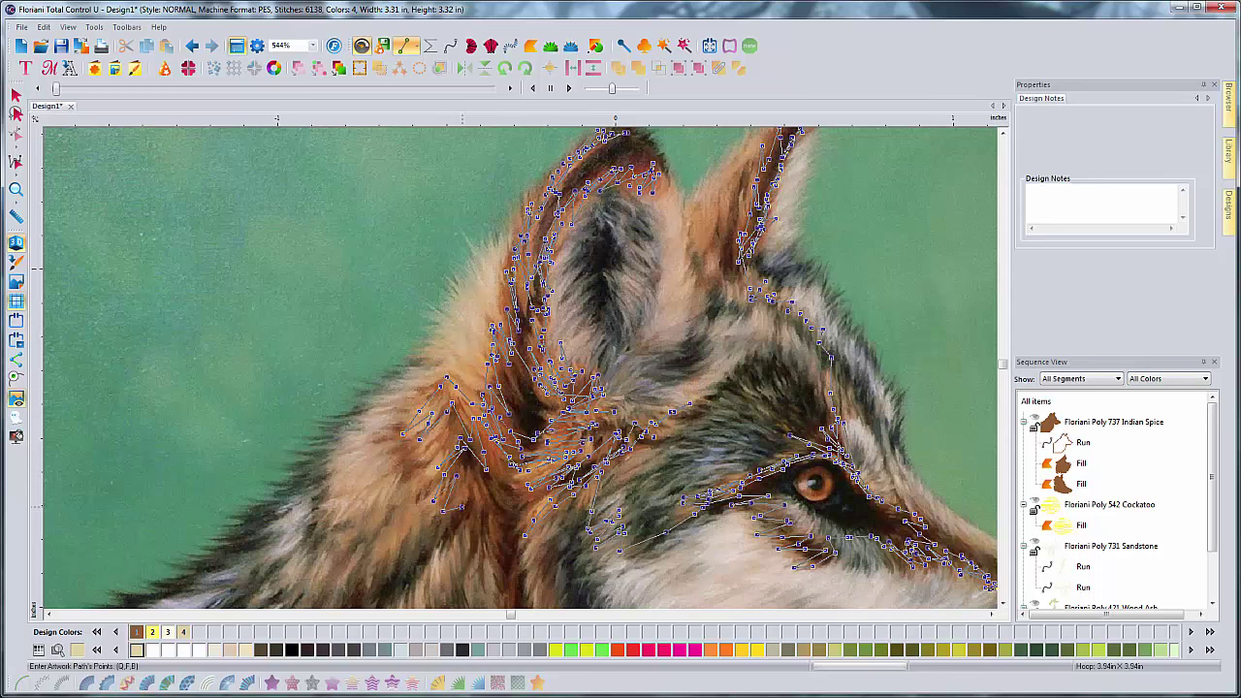
Step: Carry the path down the dark brown strip of the neck and back up with long vertical zigzag strokes
left_click(455, 532)
left_click(494, 506)
left_click(482, 569)
left_click(498, 595)
left_click(514, 576)
left_click(525, 543)
left_click(533, 518)
left_click(516, 547)
left_click(510, 510)
left_click(500, 550)
left_click(496, 527)
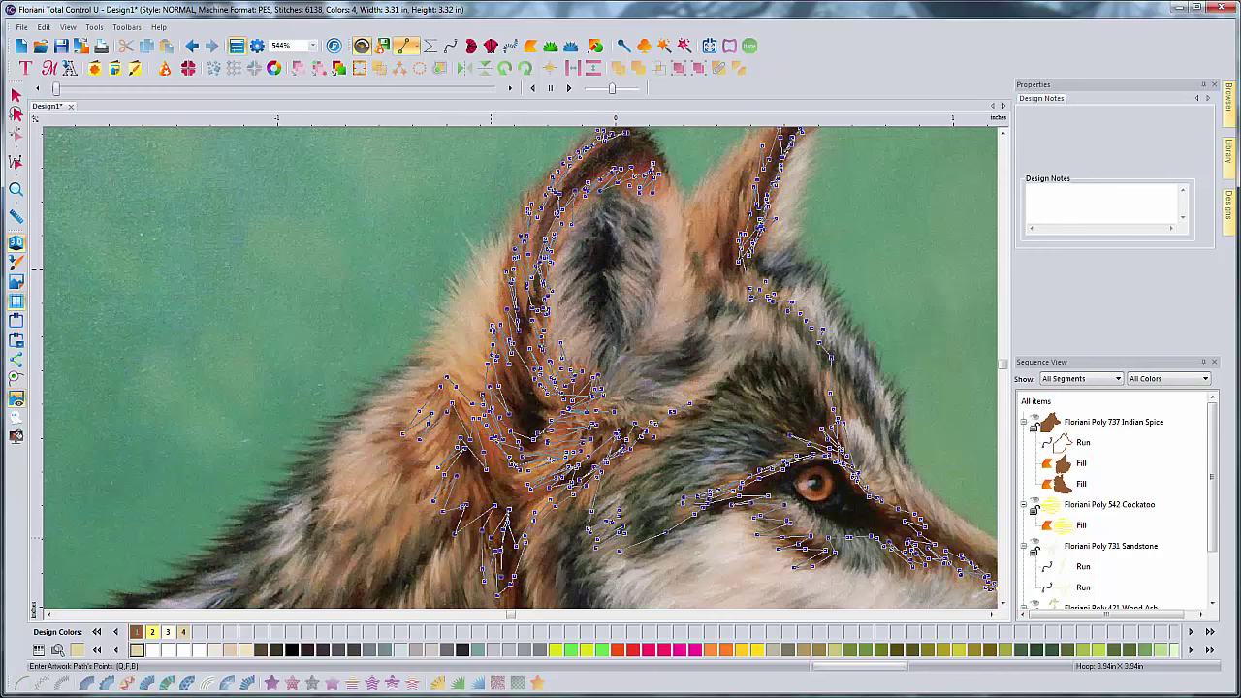
Step: Fill the neck area below the ear base with dense overlapping fur strokes along the artwork path
left_click(503, 494)
left_click(509, 483)
left_click(481, 516)
left_click(493, 483)
left_click(467, 527)
left_click(483, 481)
left_click(472, 458)
left_click(466, 506)
left_click(463, 462)
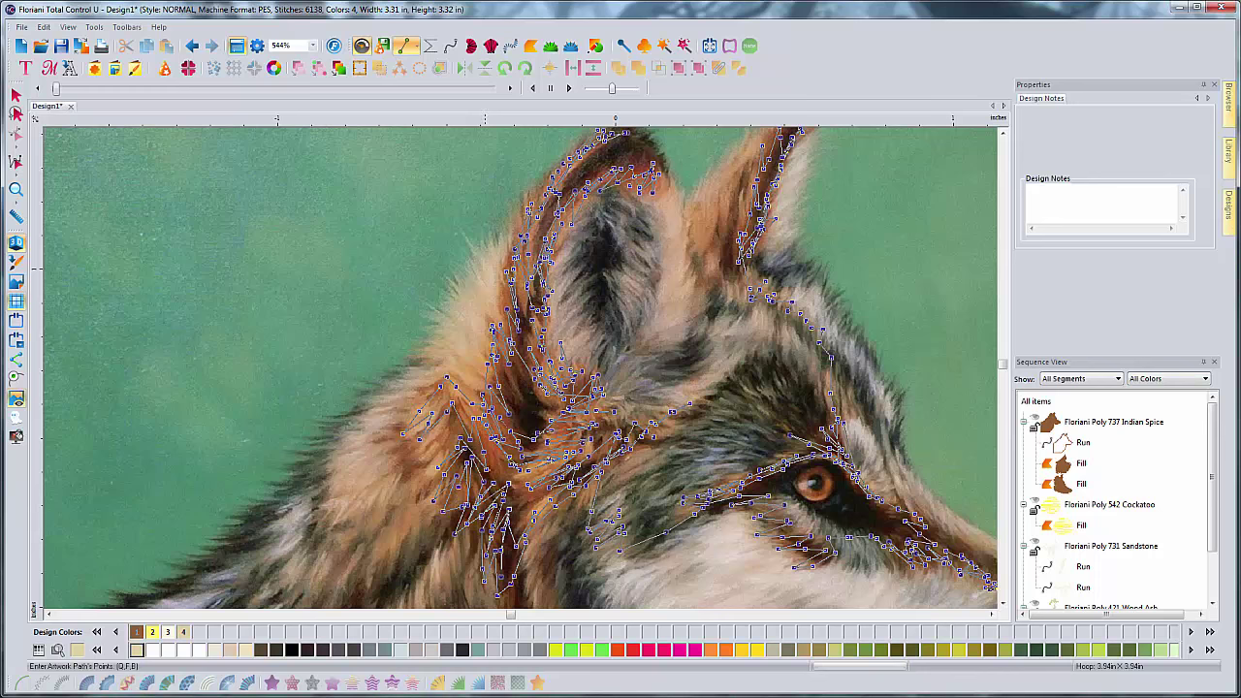
left_click(496, 479)
left_click(502, 453)
left_click(503, 488)
left_click(526, 536)
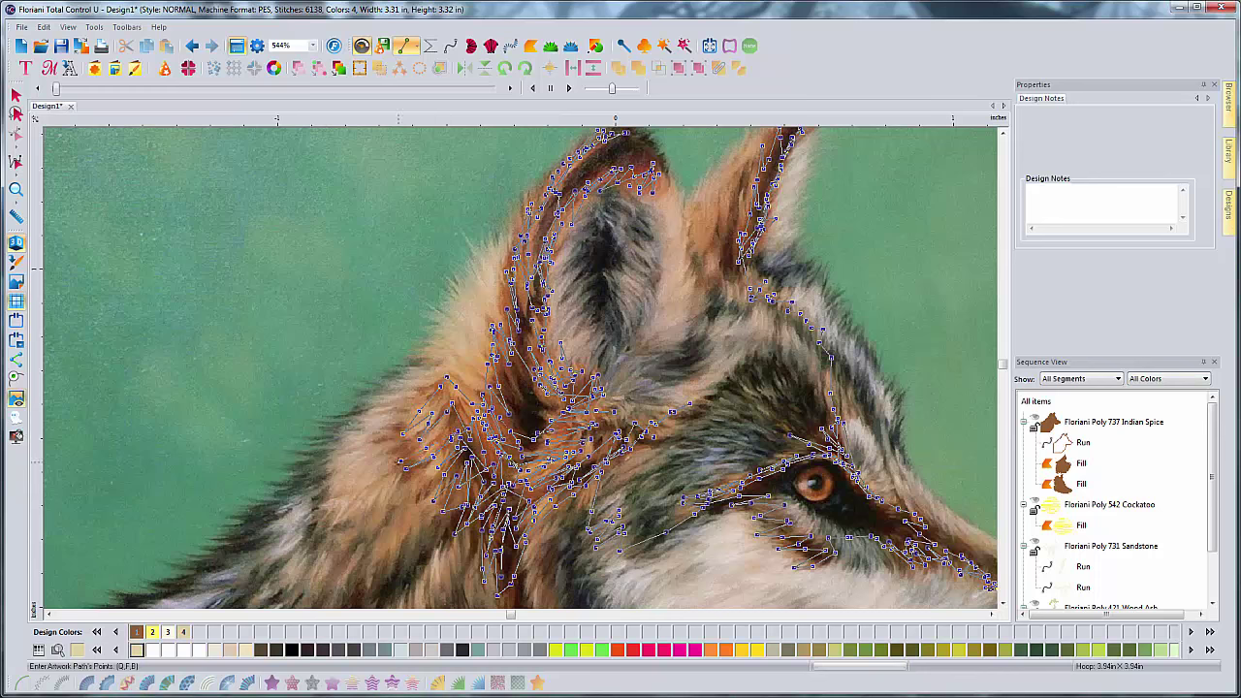
Step: Extend the artwork path diagonally down the throat's dark fur line to just above the reddish chest patch
scroll(587, 462, "down", 3)
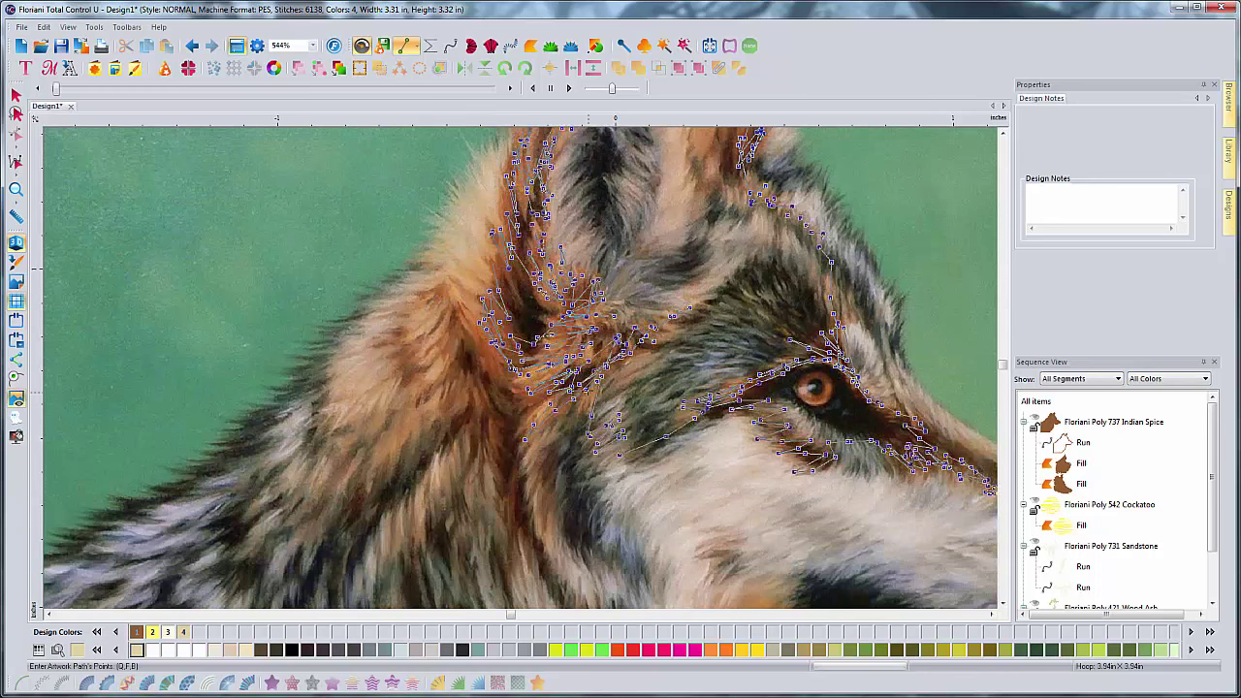
key("minus")
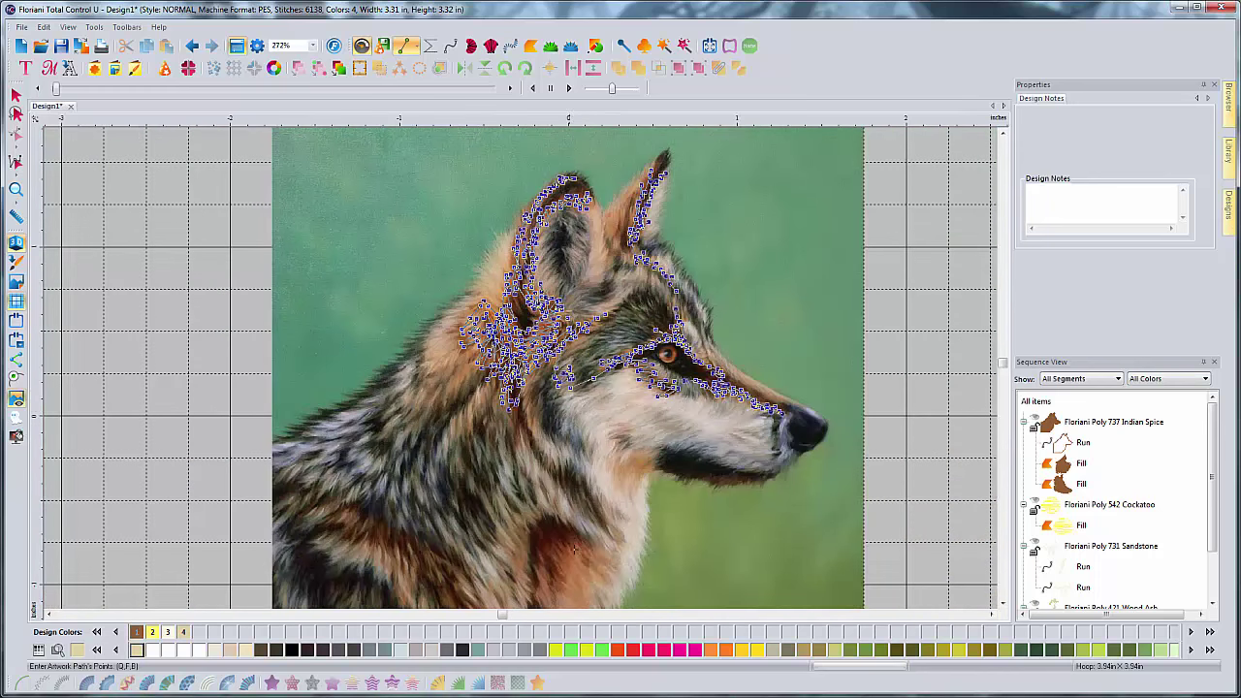
key("plus")
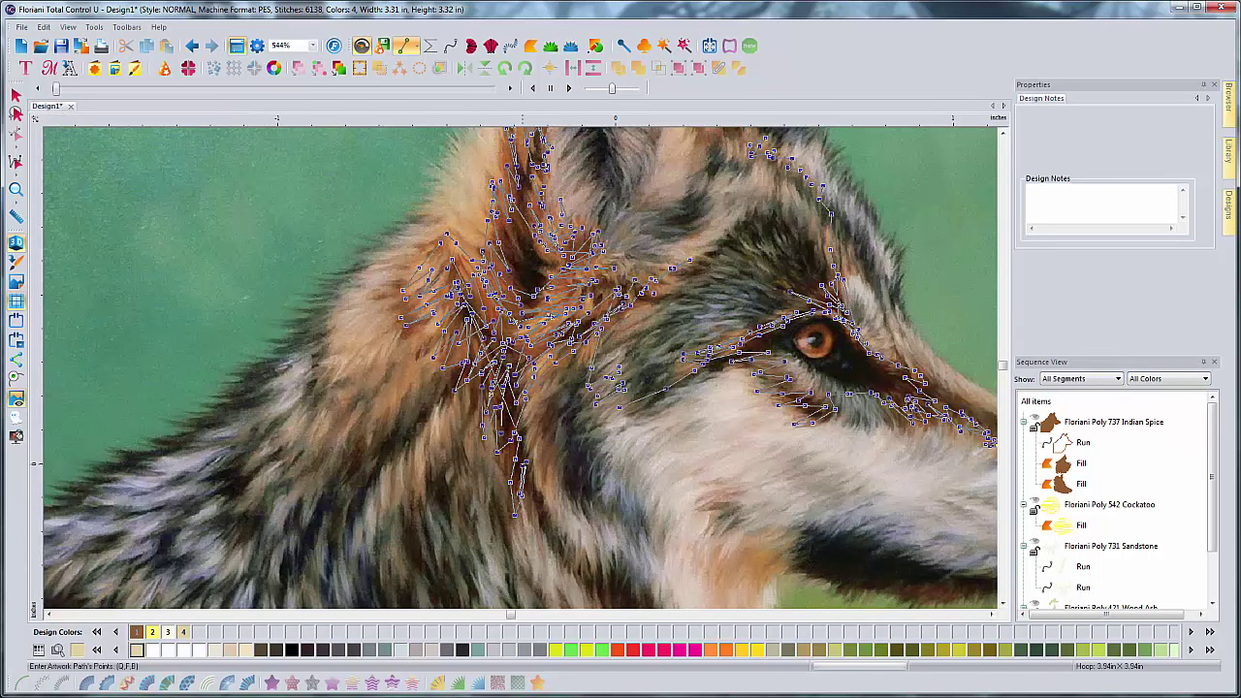
scroll(529, 480, "down", 1)
scroll(530, 449, "down", 3)
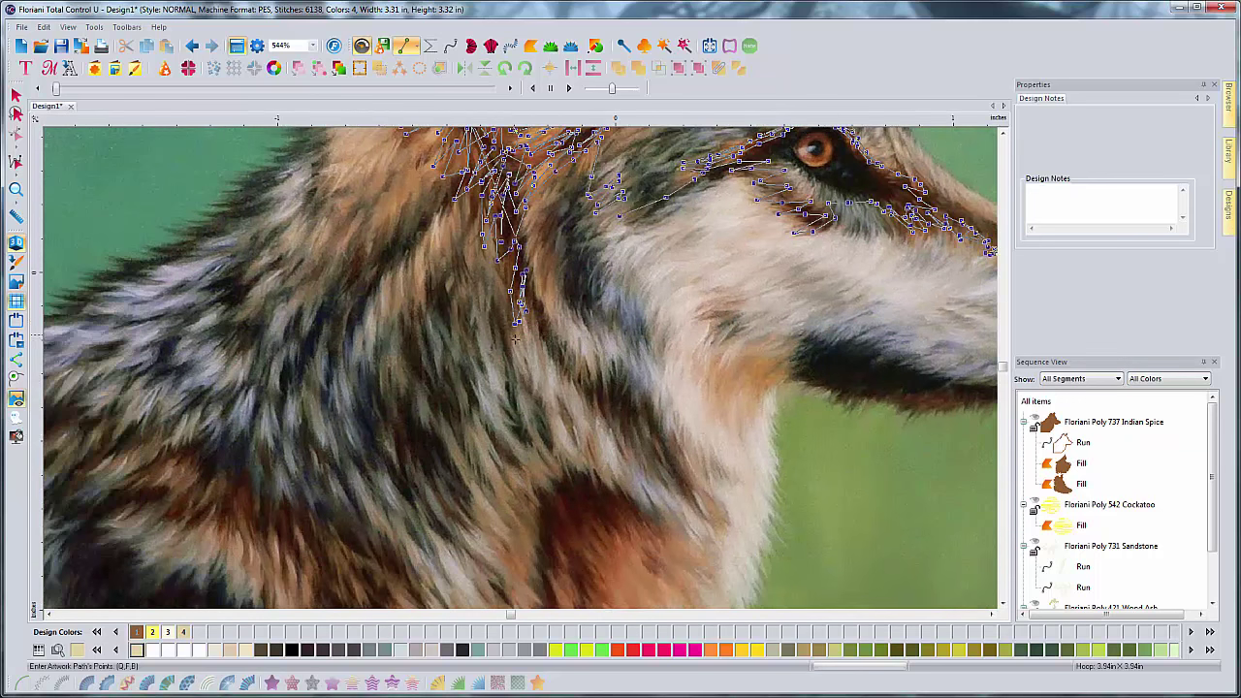
left_click(516, 339)
left_click(533, 330)
left_click(541, 344)
left_click(548, 351)
left_click(554, 336)
left_click_drag(562, 378, 590, 415)
left_click(591, 398)
left_click(595, 409)
left_click(602, 425)
left_click(610, 441)
left_click(617, 468)
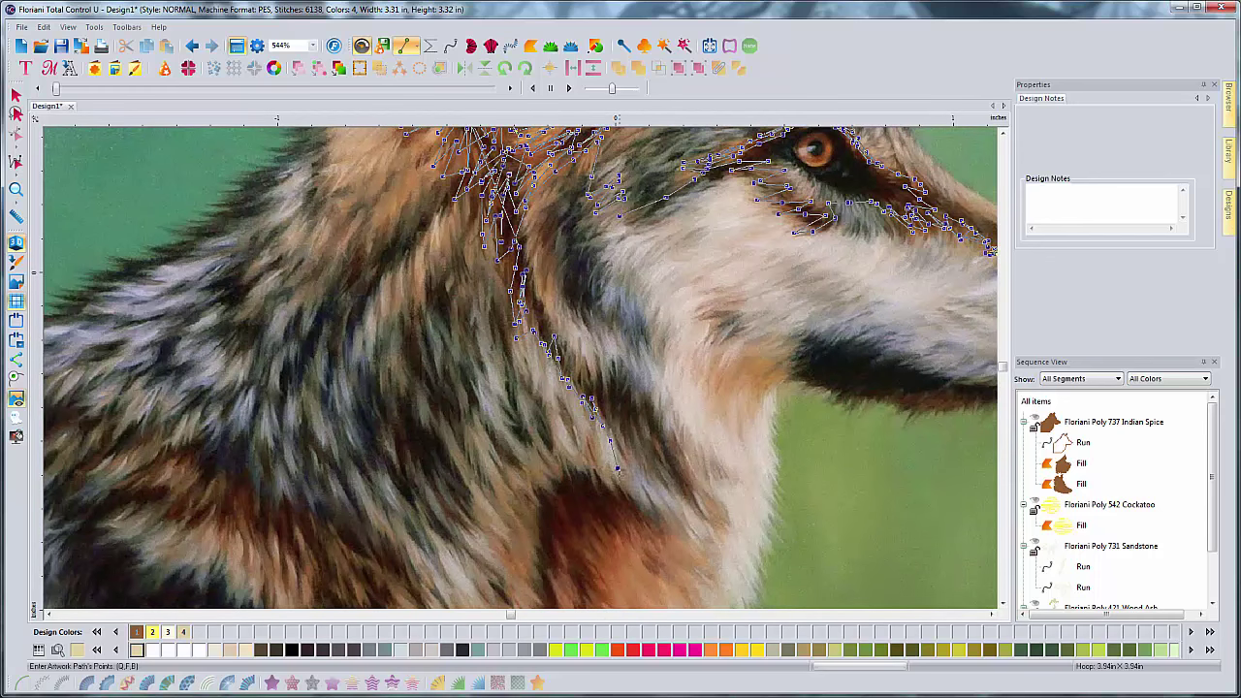
Step: Start the reddish chest patch with slanted zigzag strokes across its upper edge
left_click(629, 503)
left_click(603, 490)
left_click(636, 524)
left_click(651, 541)
left_click(617, 521)
left_click(592, 499)
left_click(587, 493)
left_click(625, 534)
scroll(626, 535, "down", 3)
left_click(631, 425)
left_click(598, 385)
left_click(578, 365)
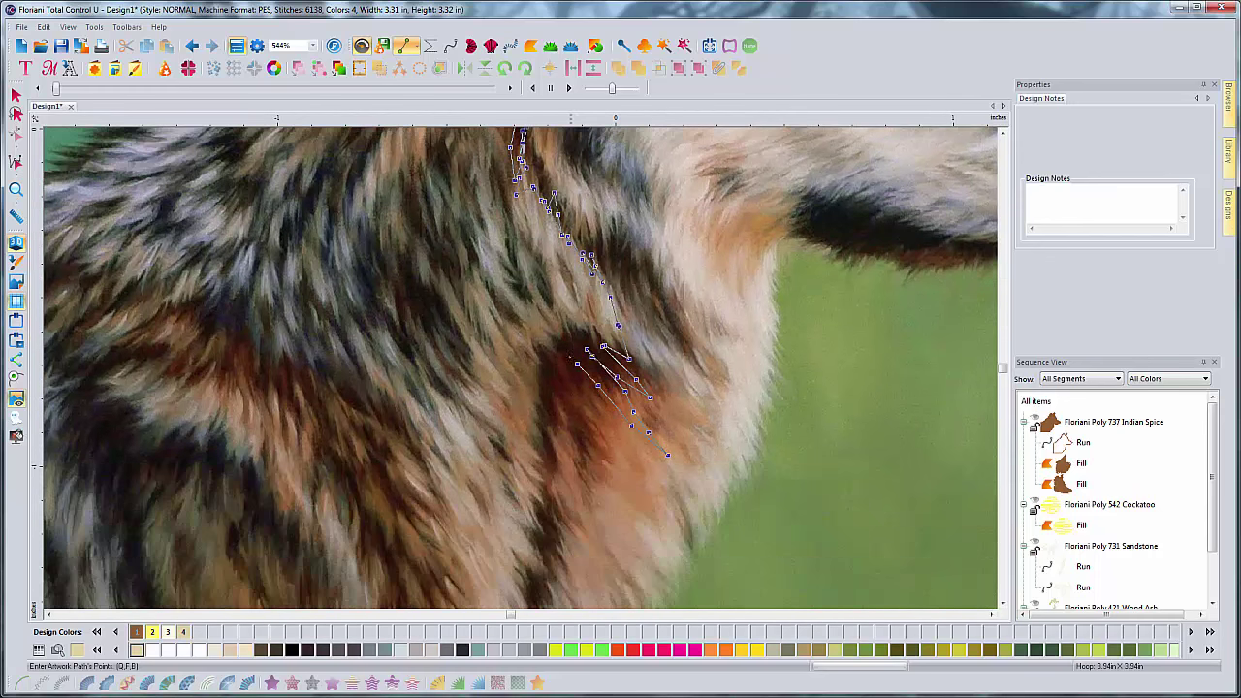
Step: Add long diagonal fur strokes fanning from the upper rear corner of the reddish chest patch through its middle
left_click(563, 349)
left_click(605, 403)
left_click(627, 442)
left_click(662, 489)
left_click(635, 465)
left_click(564, 357)
left_click(580, 389)
left_click(601, 431)
left_click(624, 468)
left_click(660, 512)
left_click(649, 496)
left_click(622, 463)
left_click(593, 418)
left_click(578, 414)
left_click(601, 462)
left_click(628, 498)
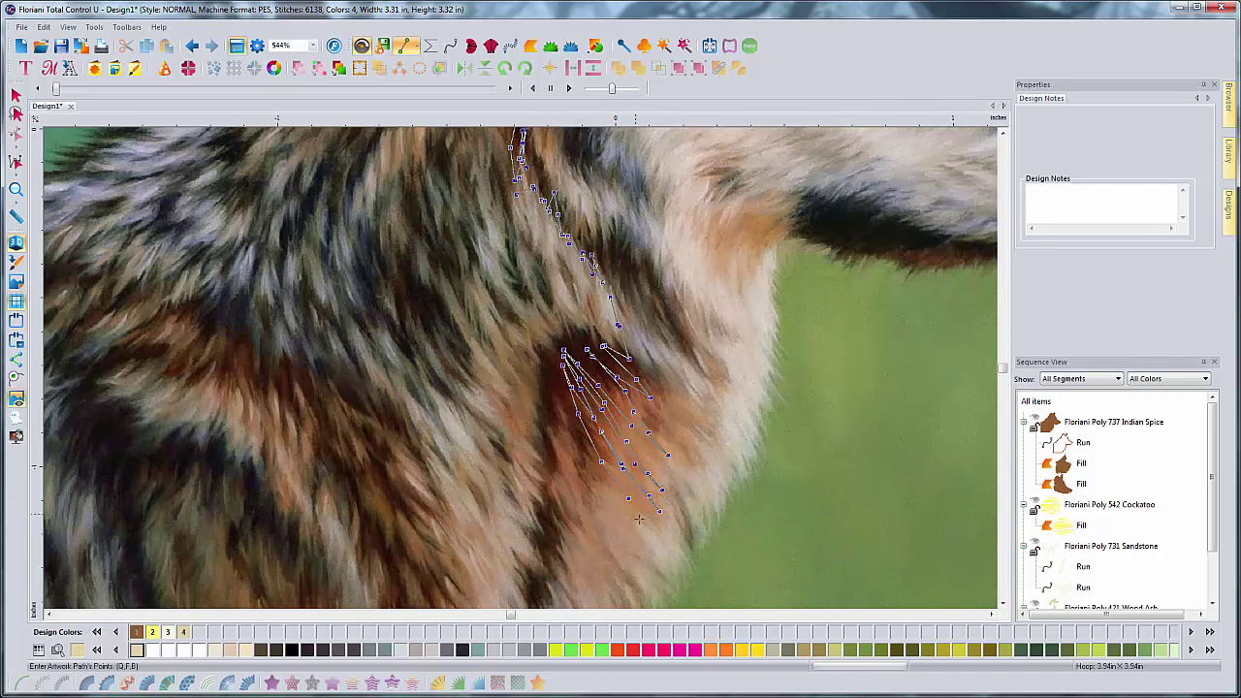
Step: Continue with steeper fur strokes from the pale lower chest back to the patch's dark rear edge
left_click(645, 531)
left_click(615, 496)
left_click(596, 454)
left_click(572, 405)
left_click(566, 395)
left_click(595, 507)
left_click(561, 437)
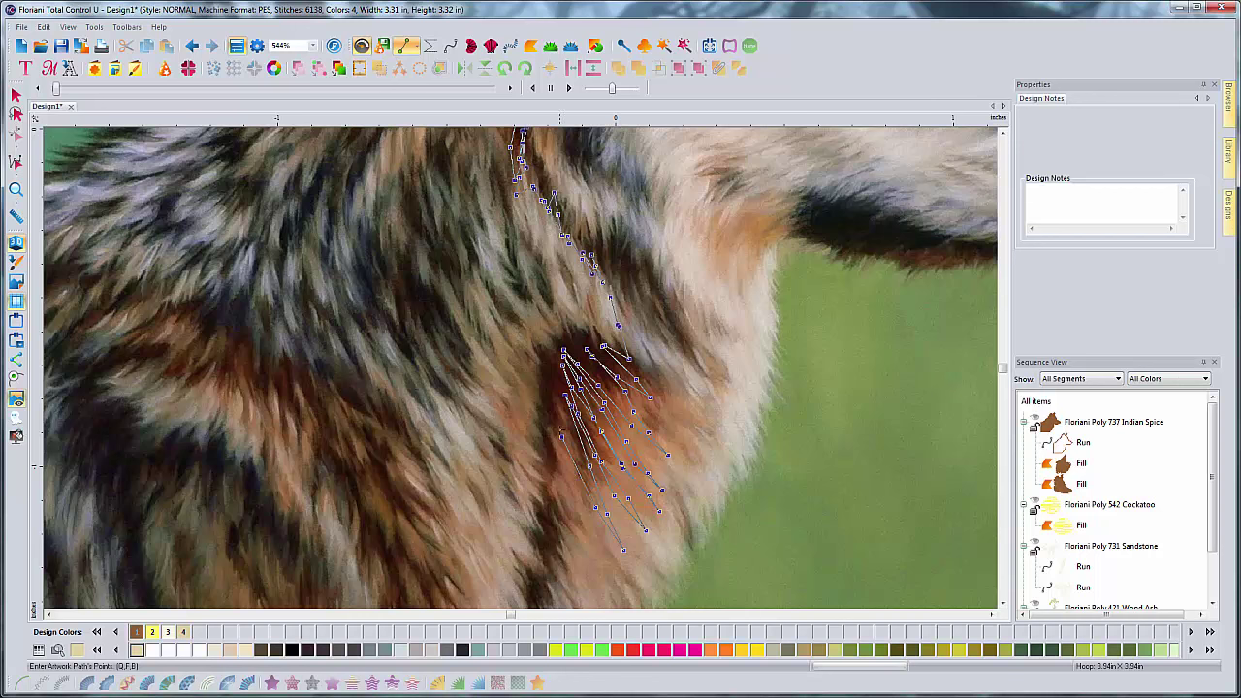
Step: Extend the artwork path with steep zigzag fur strokes through the lower middle of the reddish chest patch
left_click(559, 425)
left_click(581, 492)
left_click(597, 538)
left_click(607, 569)
left_click(586, 517)
left_click(575, 503)
left_click(597, 557)
left_click(603, 578)
left_click(580, 531)
Step: Add fur strokes running from the chest patch's dark rear edge down to its lower tip
left_click(552, 479)
left_click(574, 541)
left_click(587, 574)
left_click(555, 508)
left_click(592, 587)
scroll(580, 443, "down", 3)
left_click(580, 443)
left_click(583, 461)
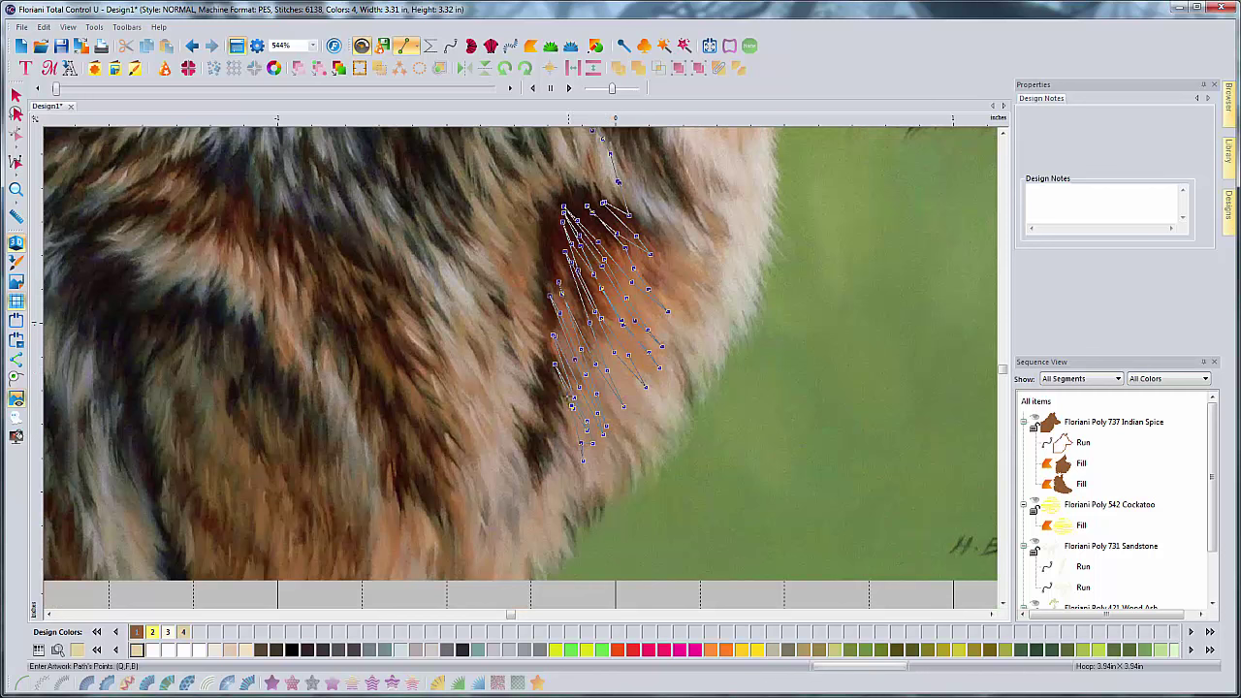
Step: Finish the chest patch with short fur strokes along the lower part of its dark rear edge
left_click(572, 406)
left_click(560, 377)
left_click(567, 409)
left_click(573, 449)
left_click(571, 435)
left_click(557, 394)
left_click(548, 423)
scroll(563, 412, "left", 2)
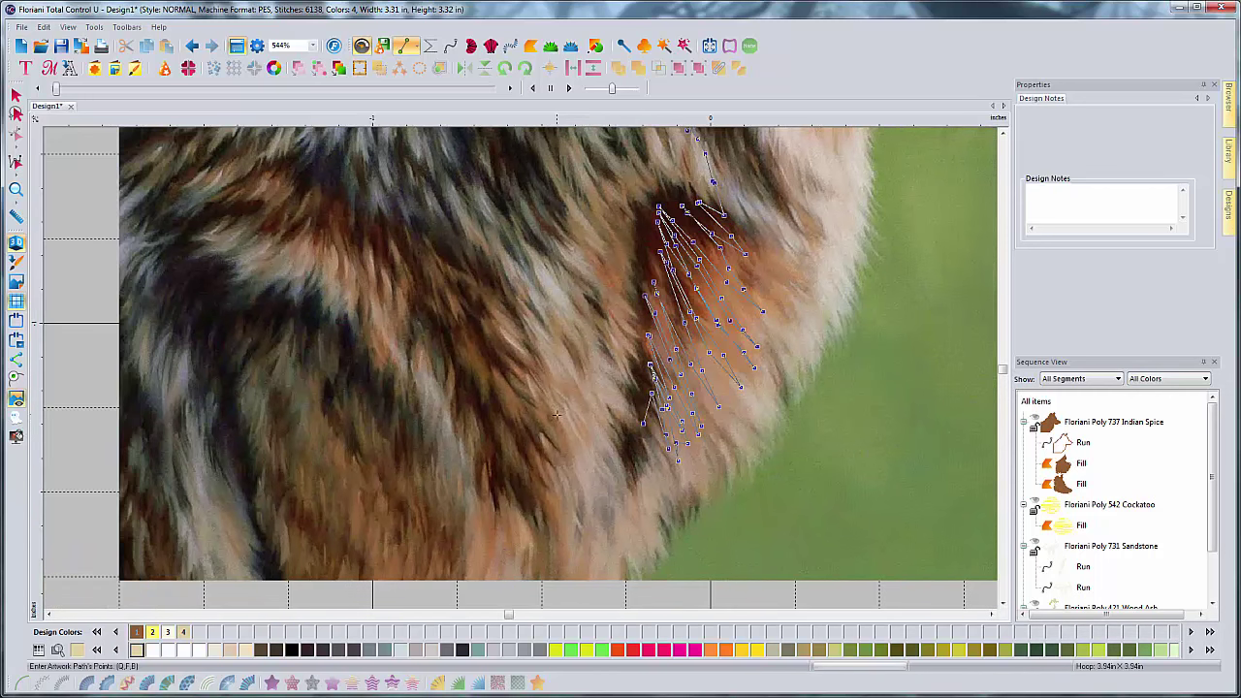
scroll(618, 406, "down", 1)
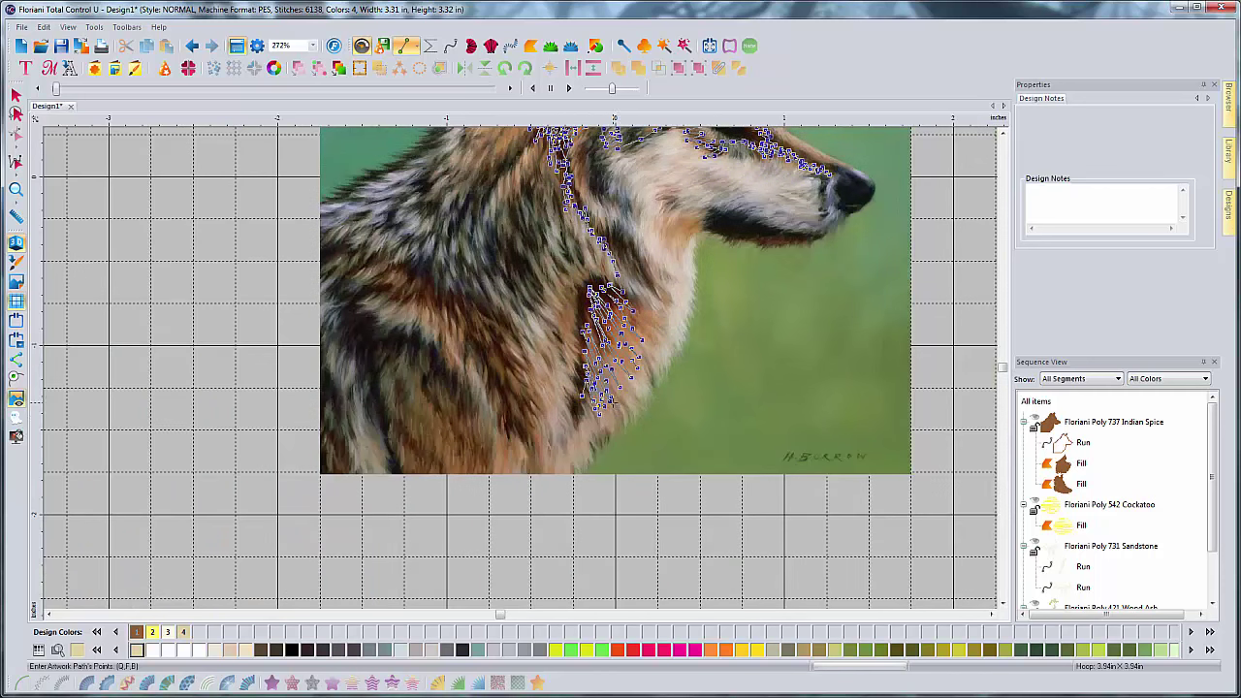
scroll(613, 403, "up", 1)
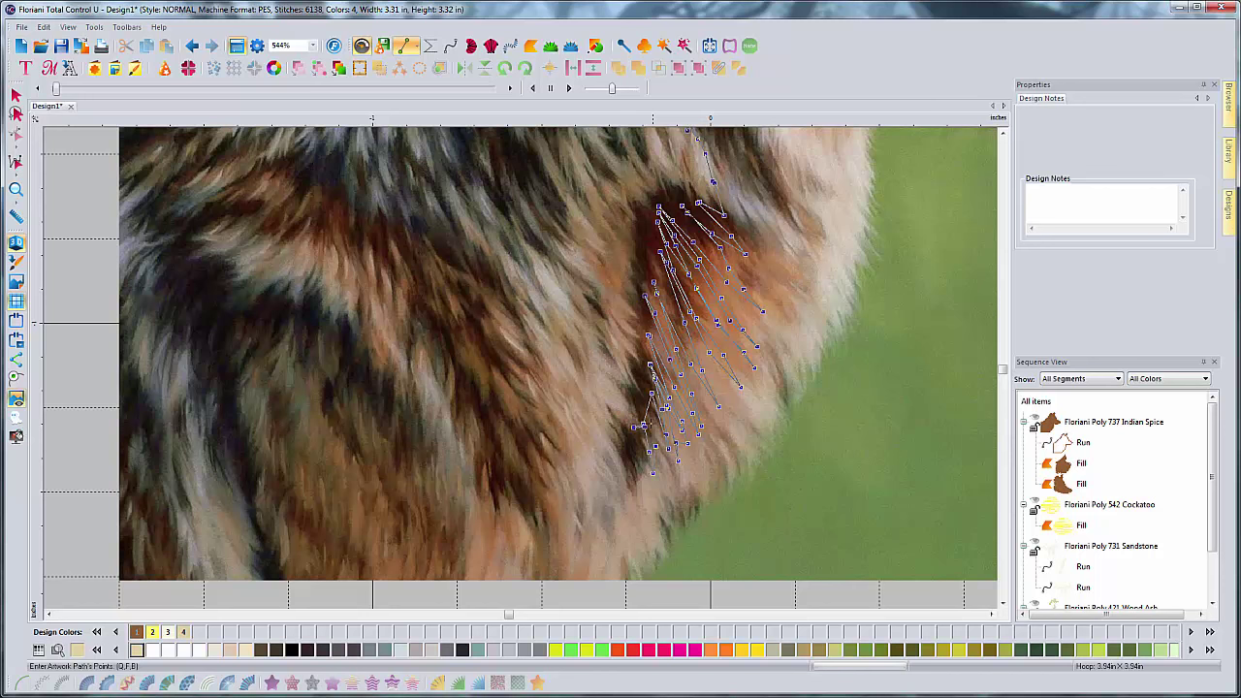
scroll(679, 437, "up", 1)
scroll(680, 436, "up", 1)
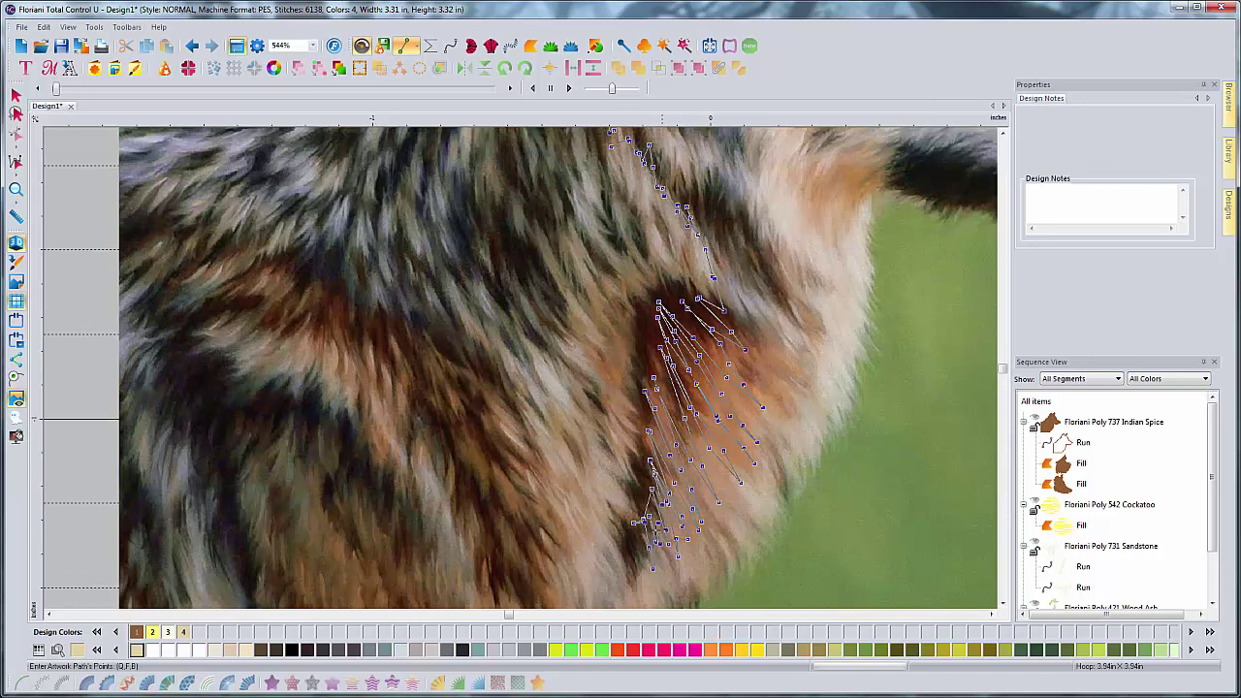
Step: Examine the shoulder, neck and head areas of the wolf against the path traced so far
scroll(655, 527, "left", 1)
scroll(656, 527, "down", 2)
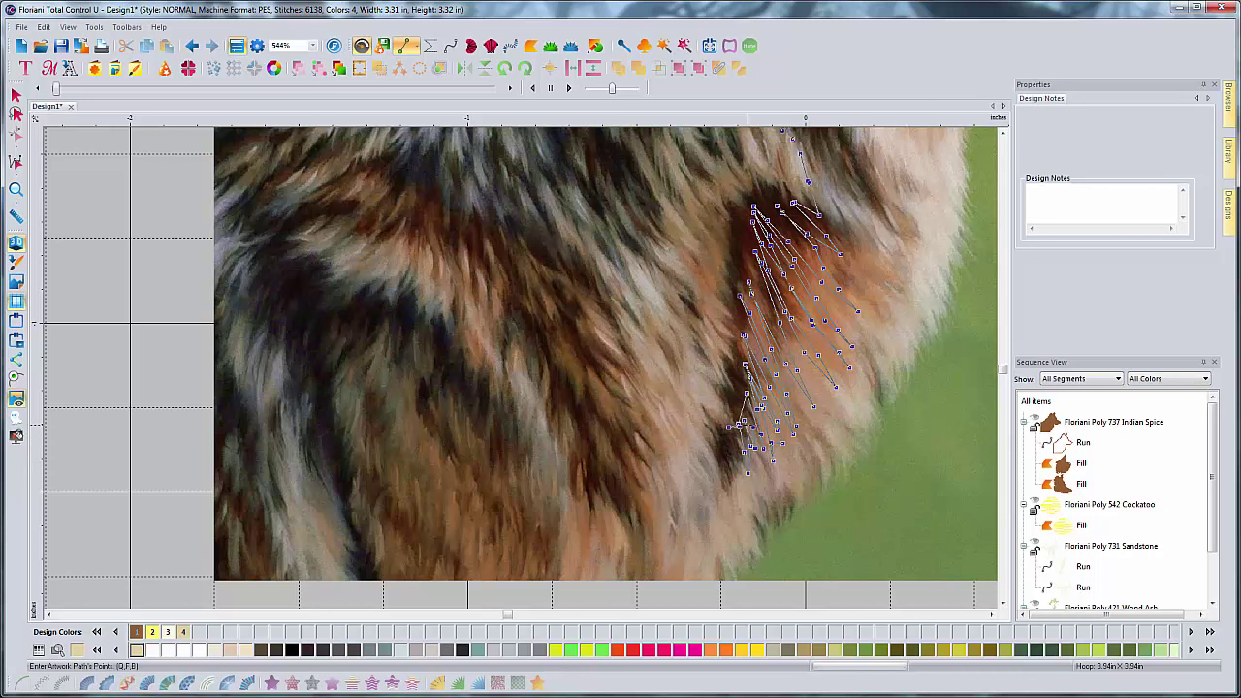
scroll(762, 408, "left", 2)
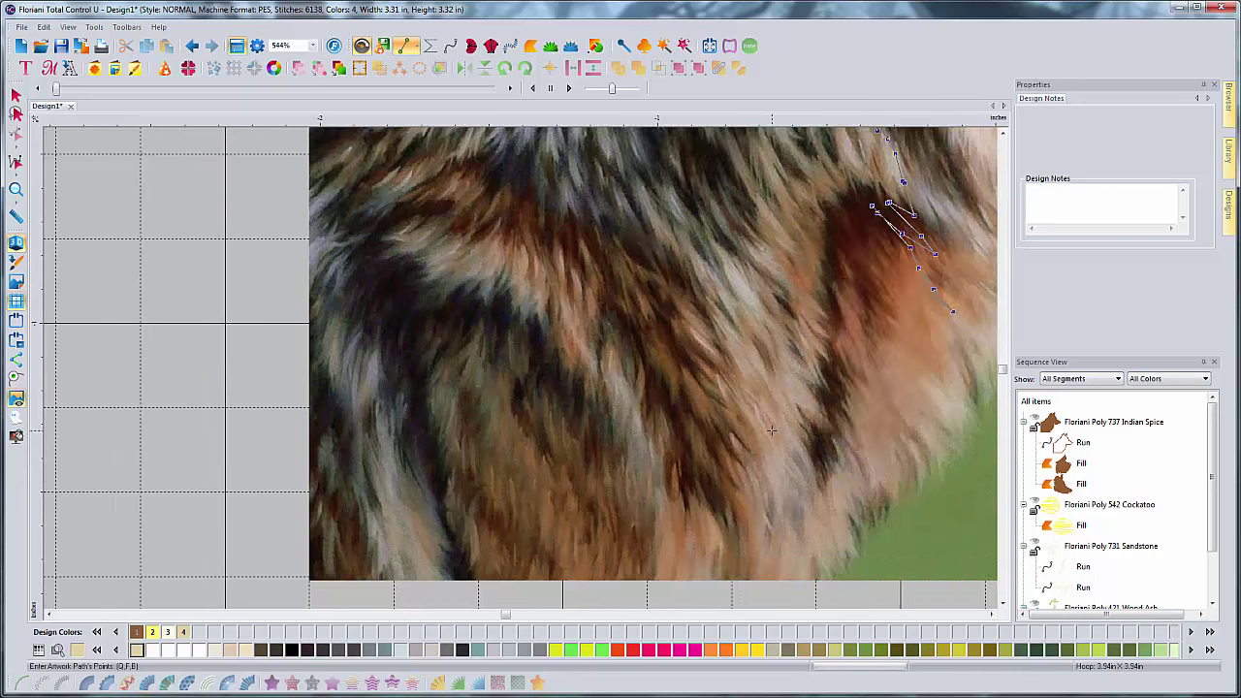
scroll(766, 417, "up", 4)
key("minus")
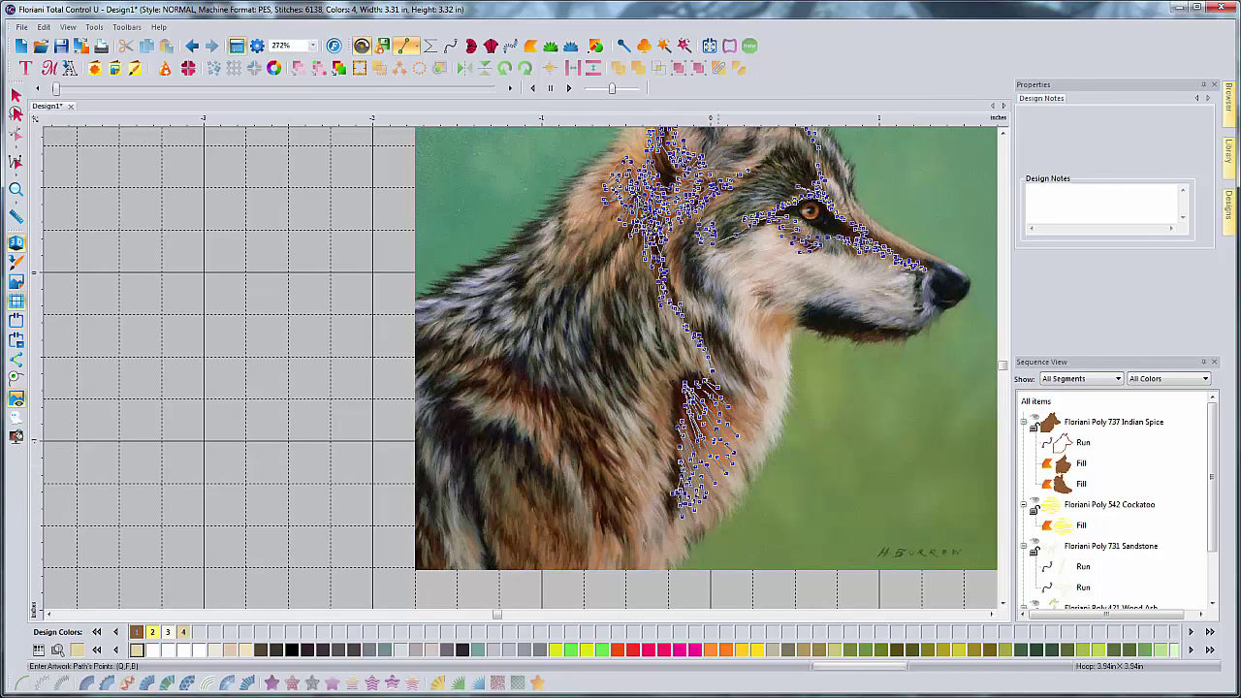
scroll(722, 403, "up", 3)
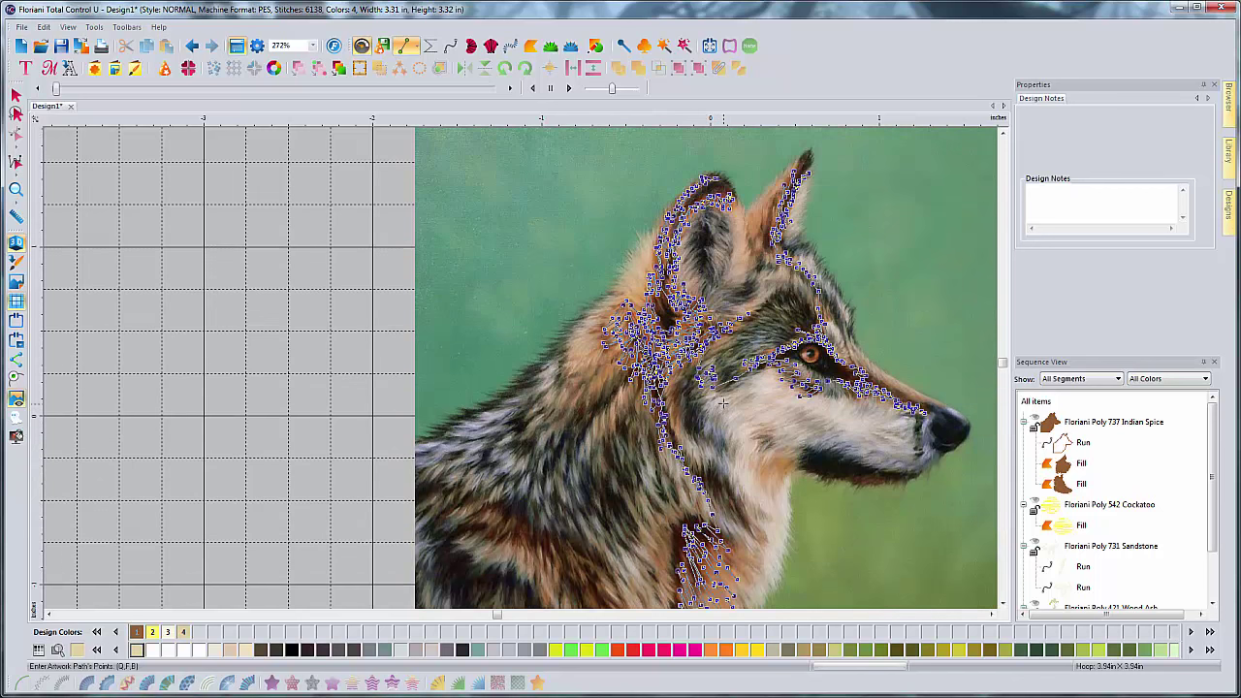
scroll(722, 402, "down", 1)
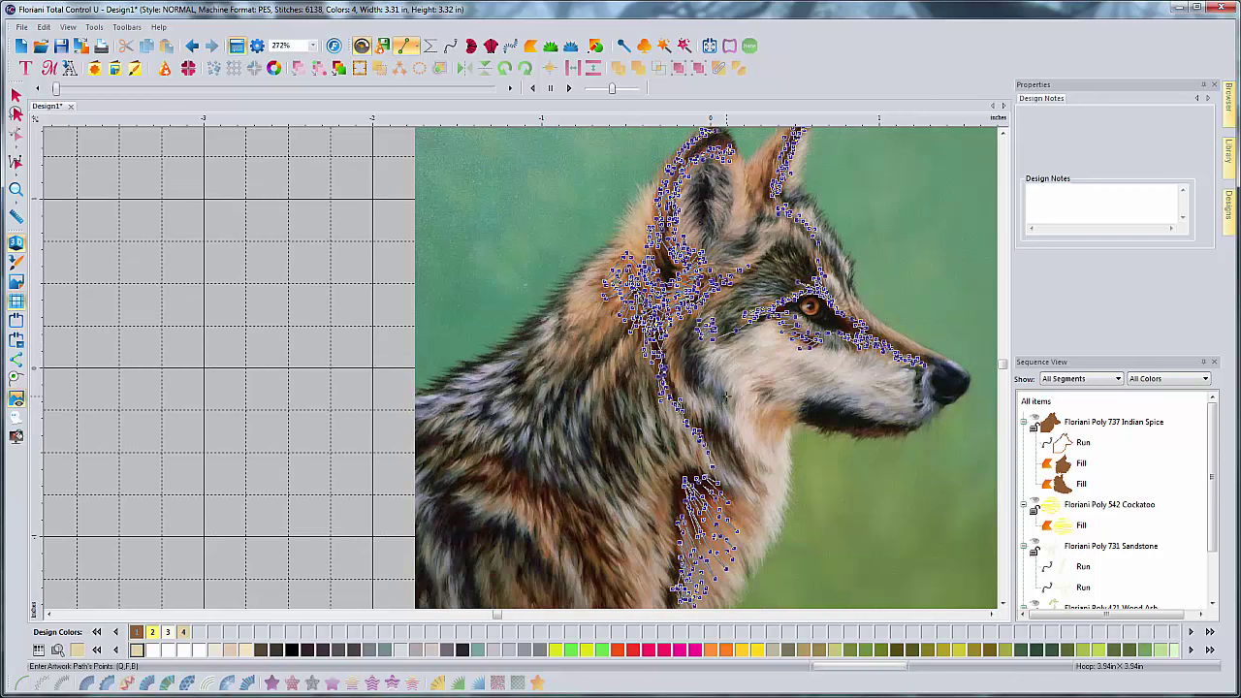
scroll(725, 395, "down", 2)
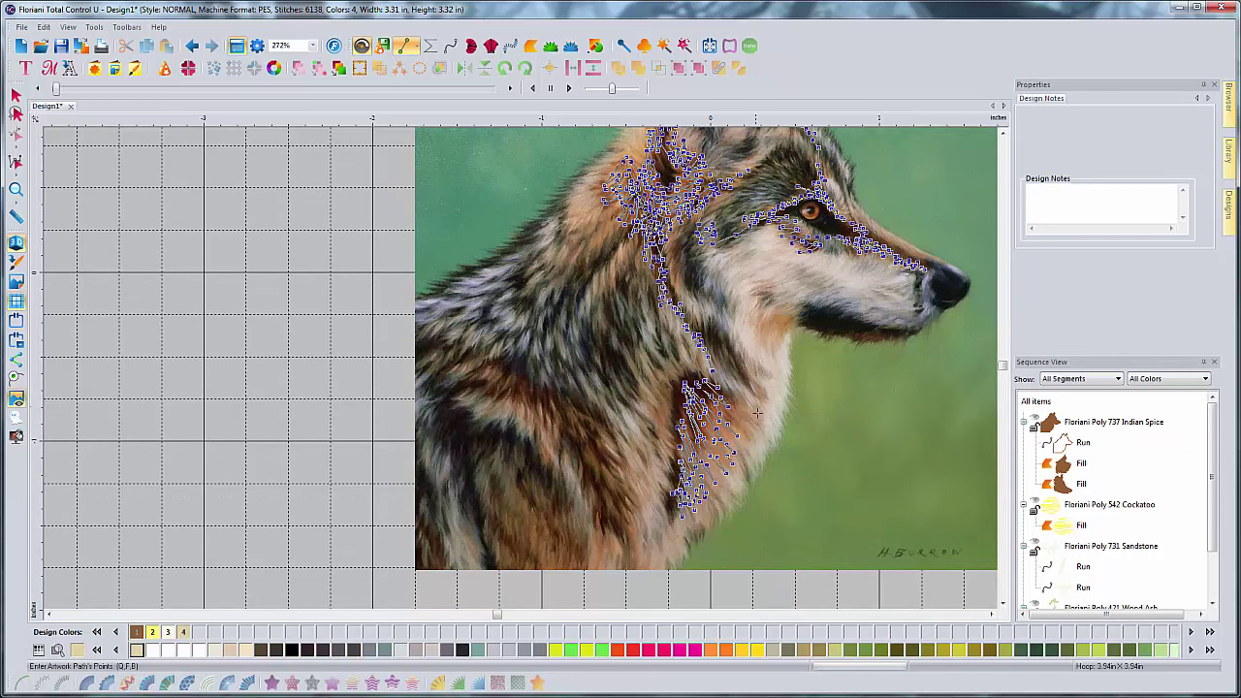
Step: End the artwork path and assign it the thread color Floriani Poly 786 Berkshire Brick
key("Return")
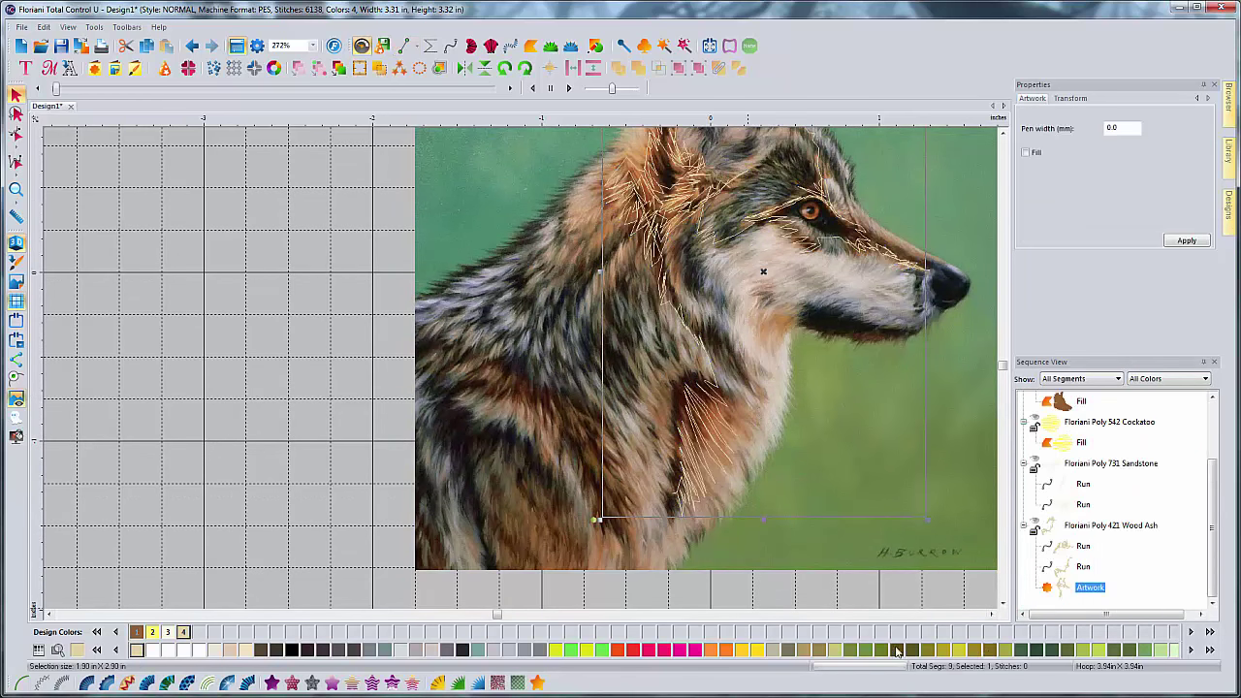
left_click(1191, 650)
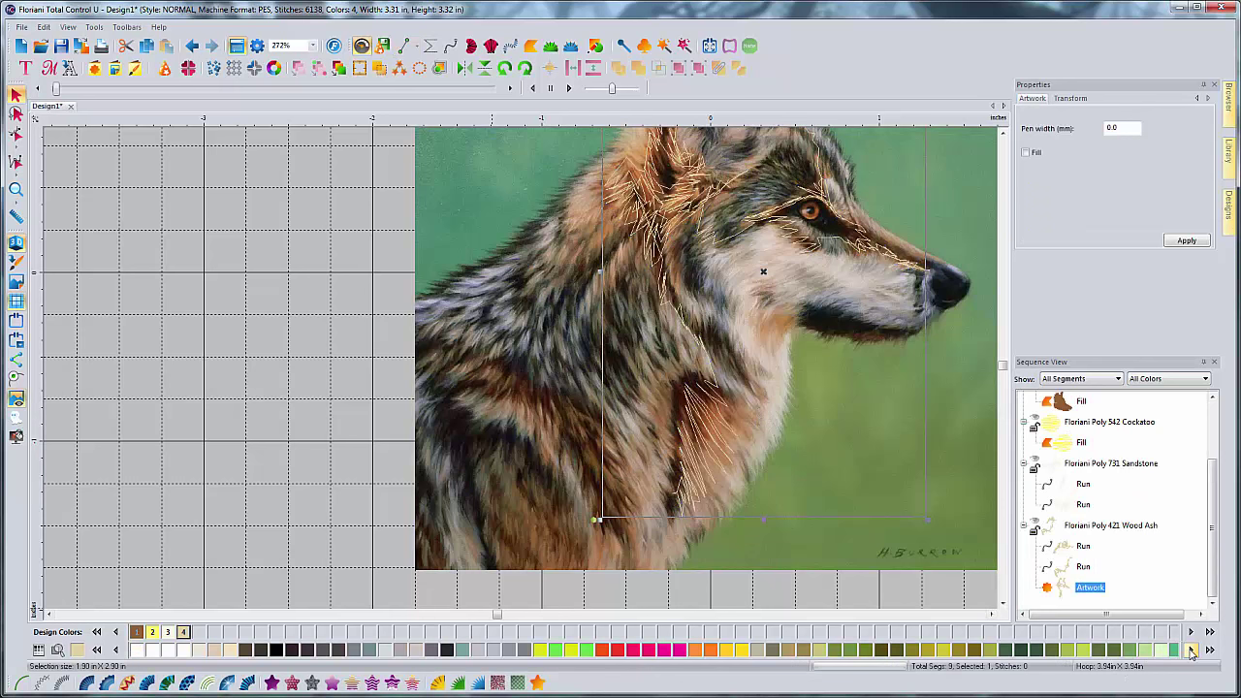
left_click(1214, 652)
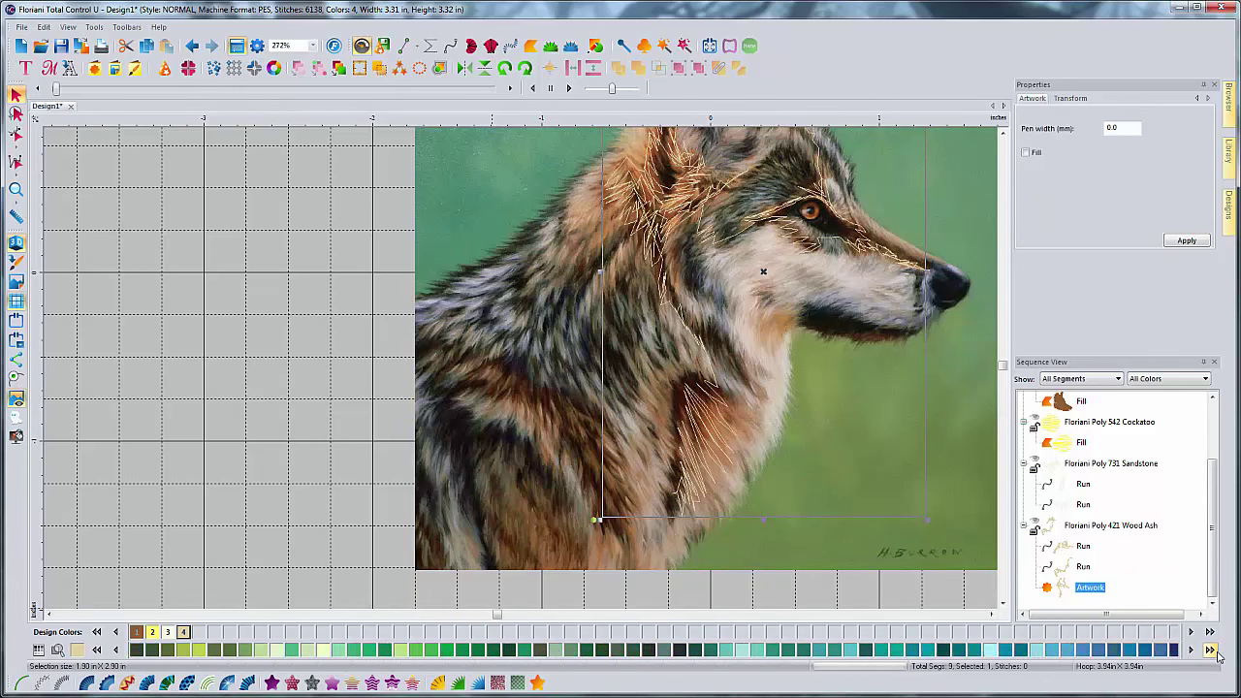
left_click(1210, 650)
left_click(1210, 650)
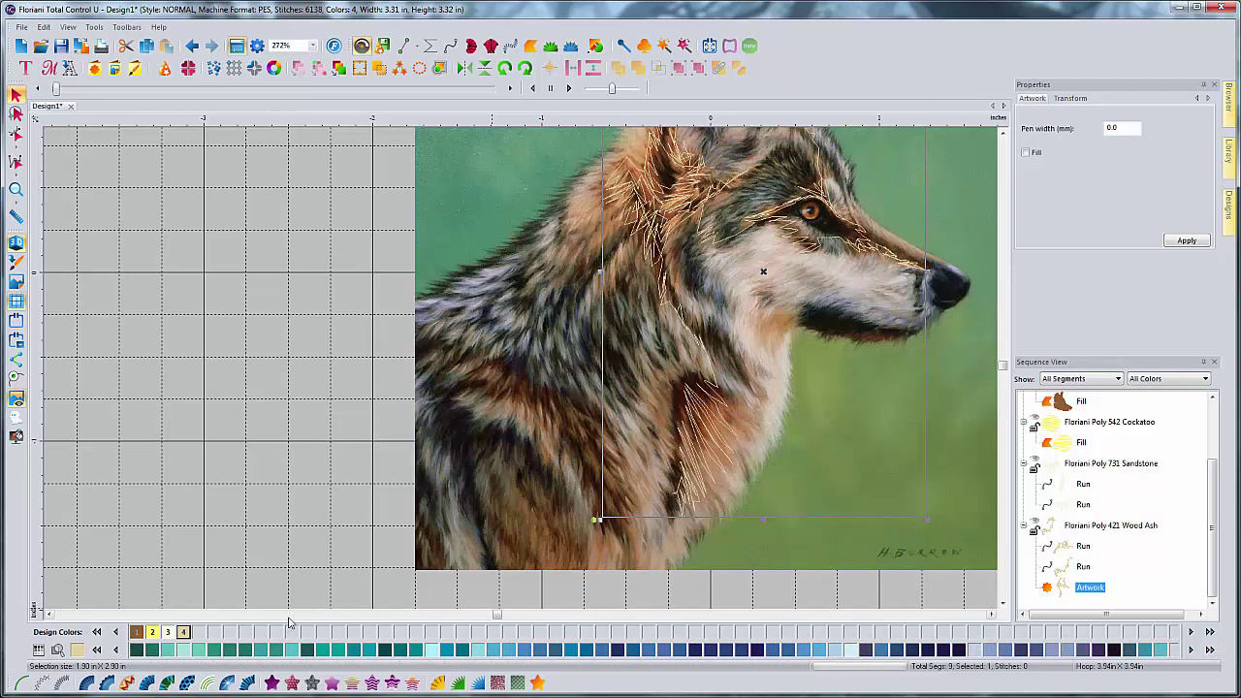
left_click(97, 650)
left_click(97, 650)
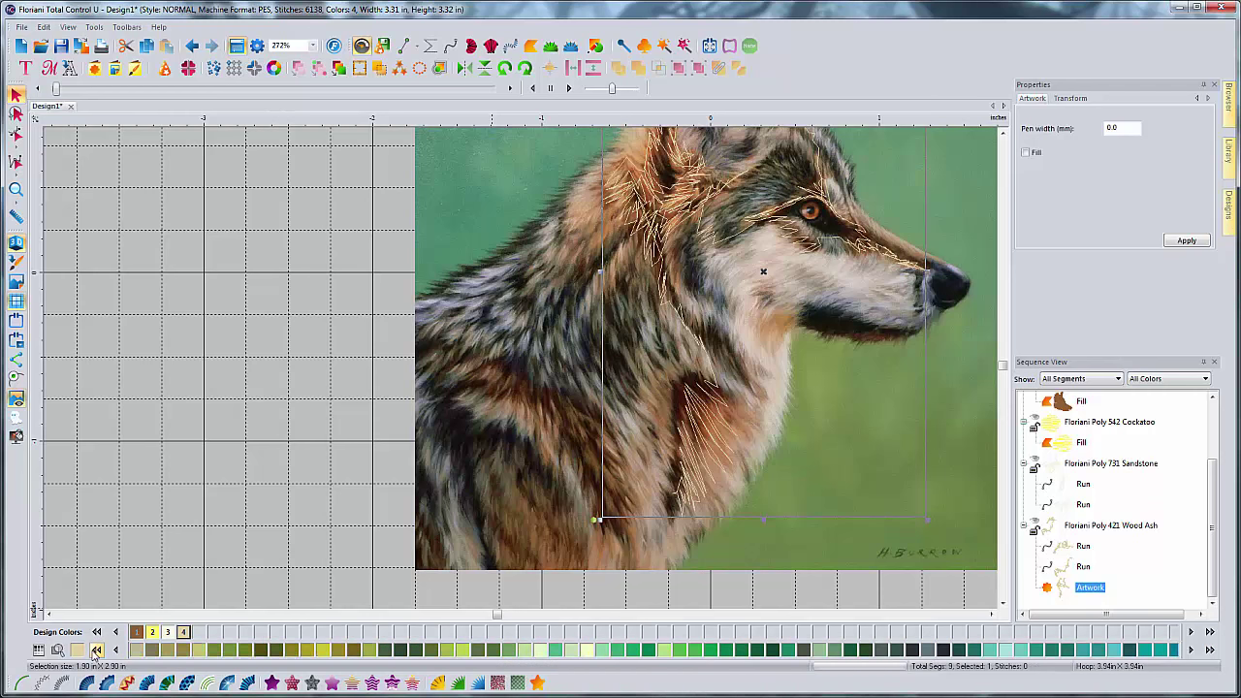
left_click(97, 650)
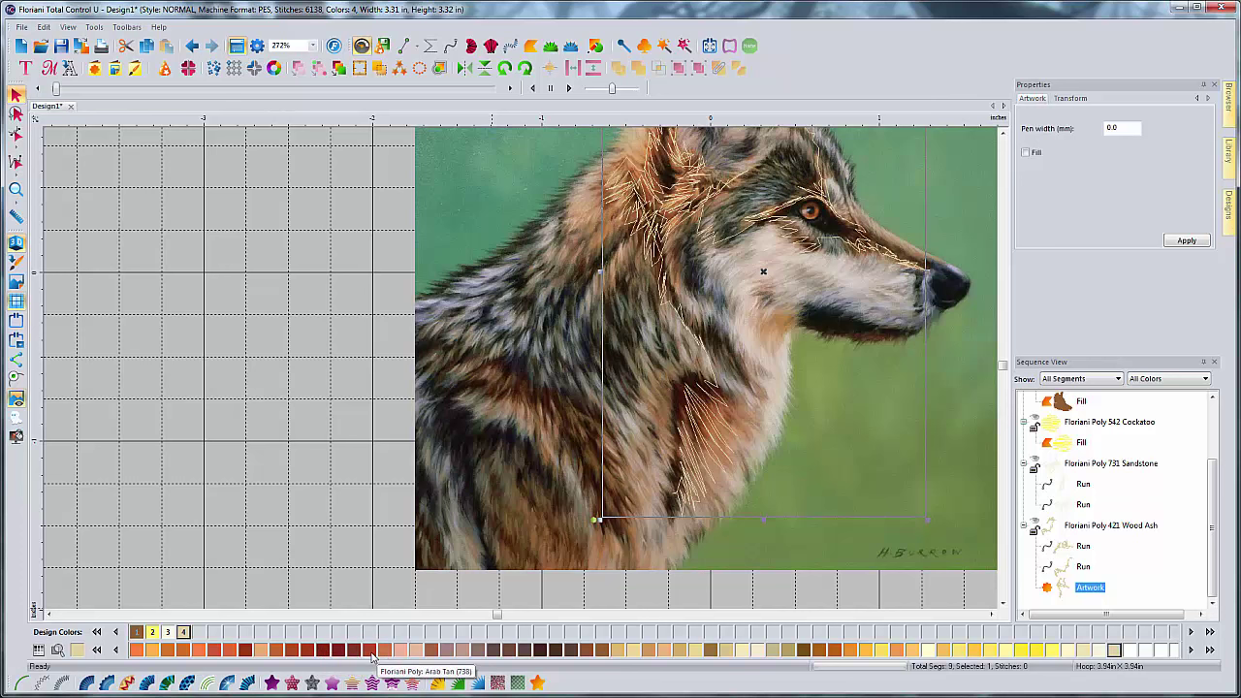
left_click(310, 656)
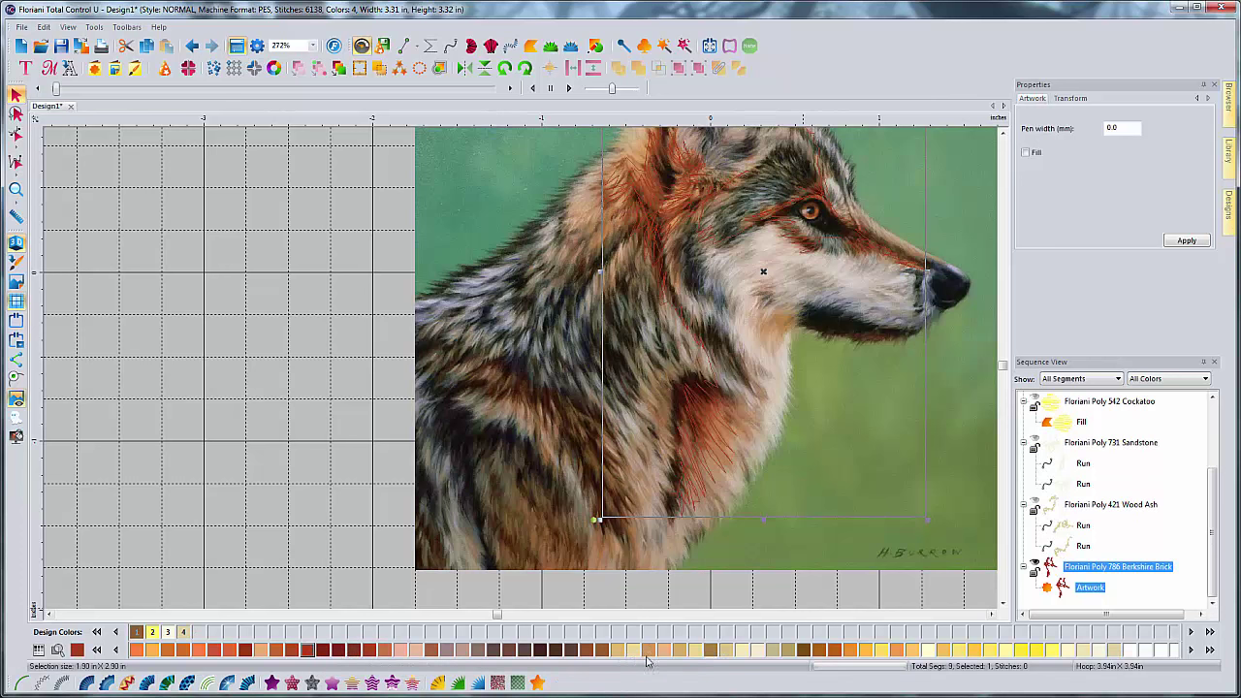
Step: Convert the artwork path into a run stitch with a stitch length of 4.0
left_click(27, 681)
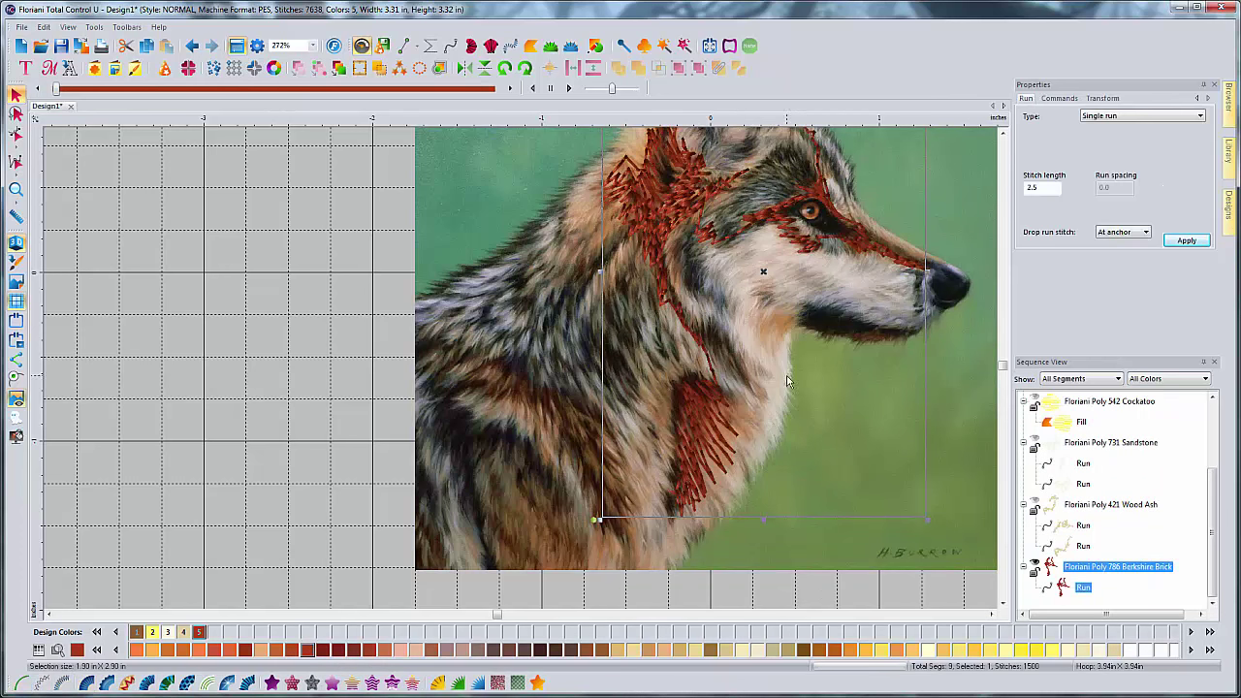
double_click(1052, 188)
type("4")
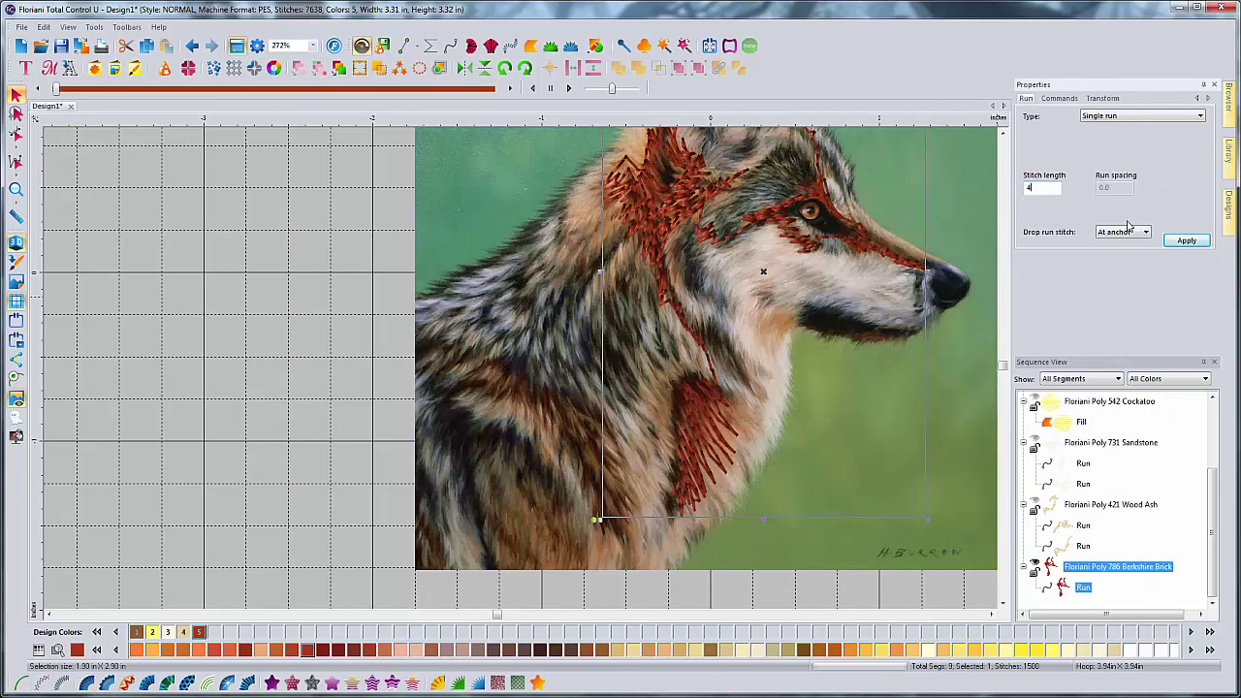
left_click(1187, 240)
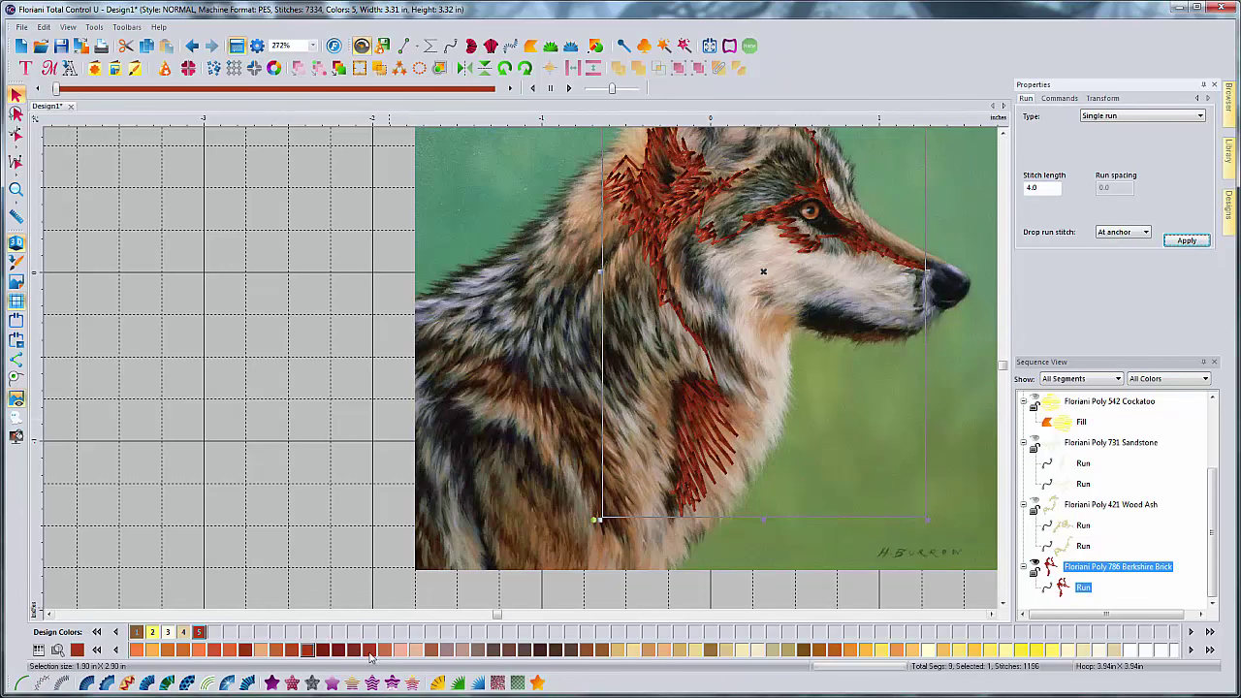
Step: Browse the thread palette, recolor the run segment to Floriani Poly 785 Sienna Brown, and deselect it
left_click(115, 649)
left_click(115, 649)
left_click(115, 649)
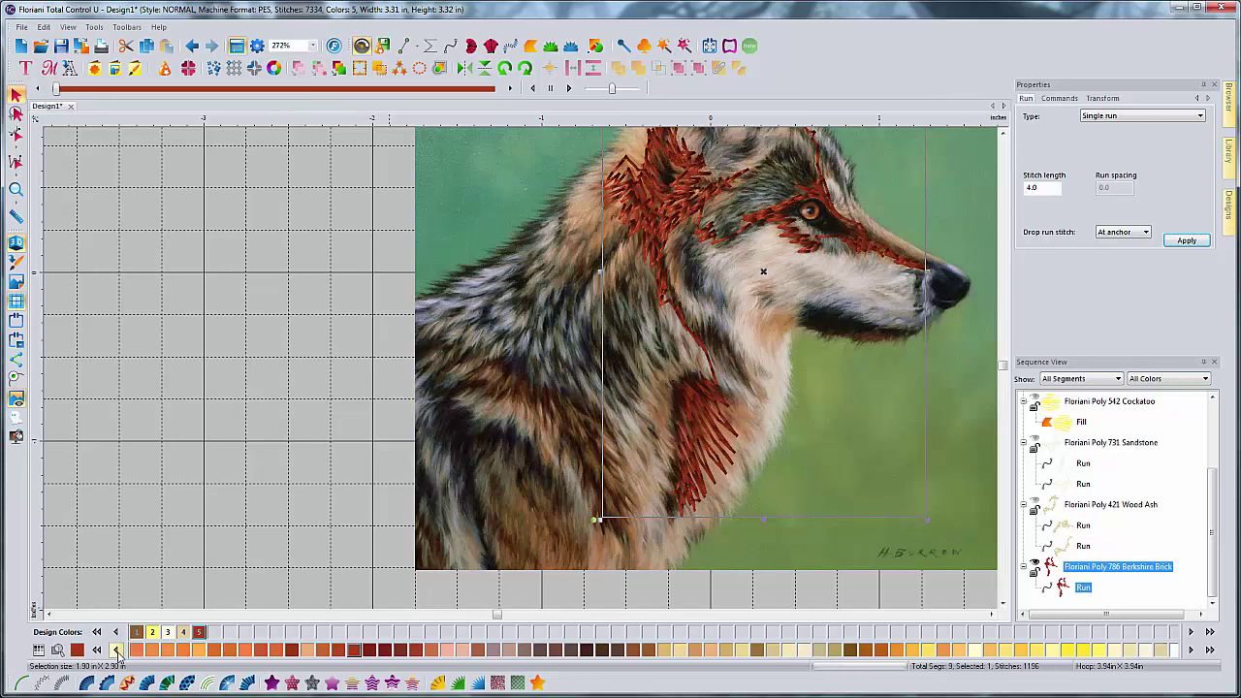
left_click(115, 649)
left_click(115, 649)
left_click(116, 650)
left_click(116, 650)
left_click(116, 650)
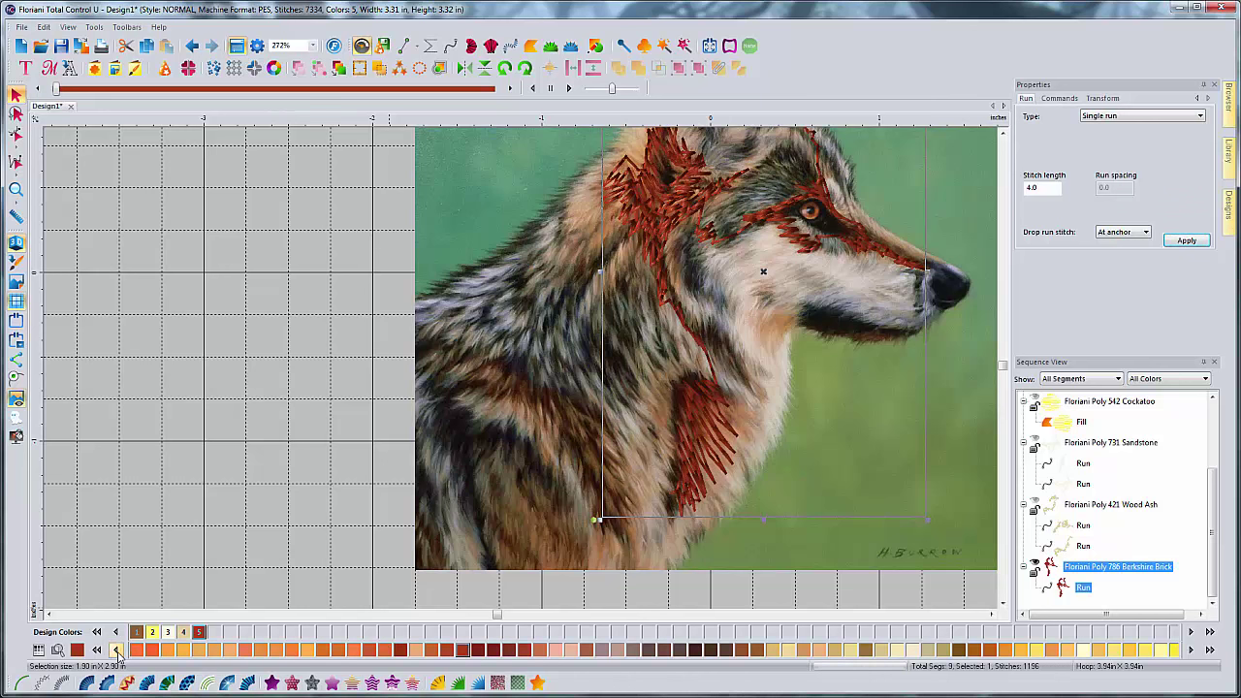
left_click(97, 649)
left_click(97, 650)
left_click(97, 650)
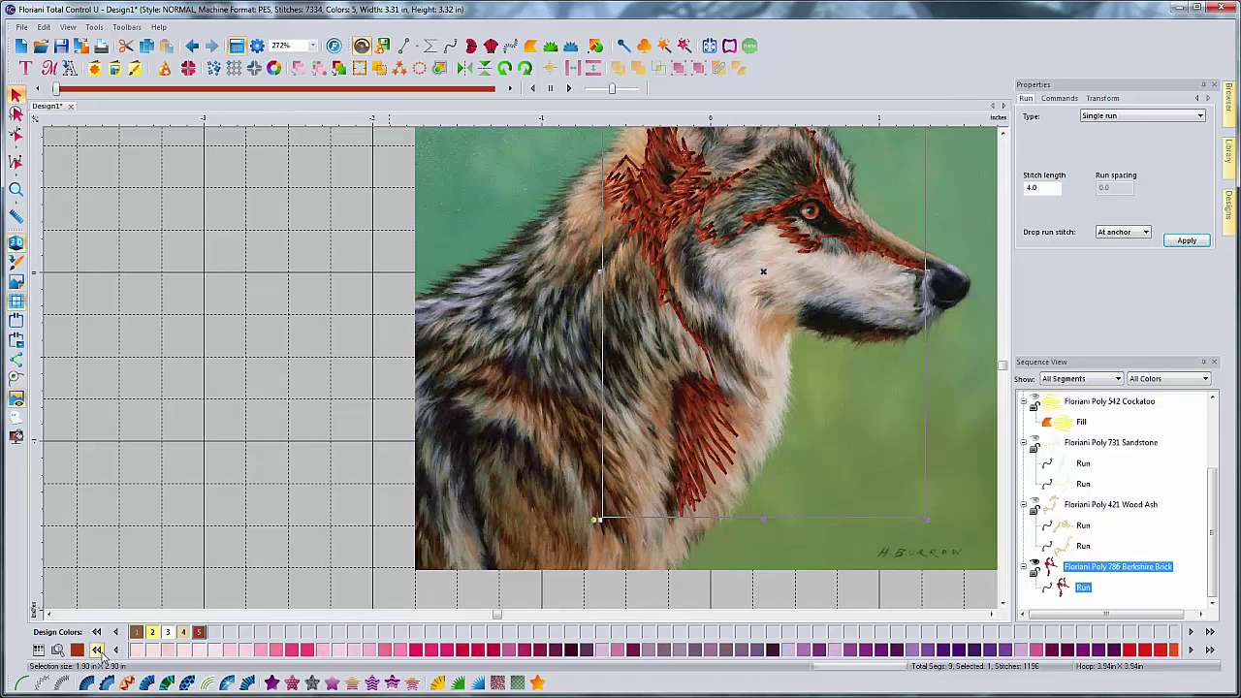
left_click(97, 650)
left_click(97, 650)
left_click(97, 650)
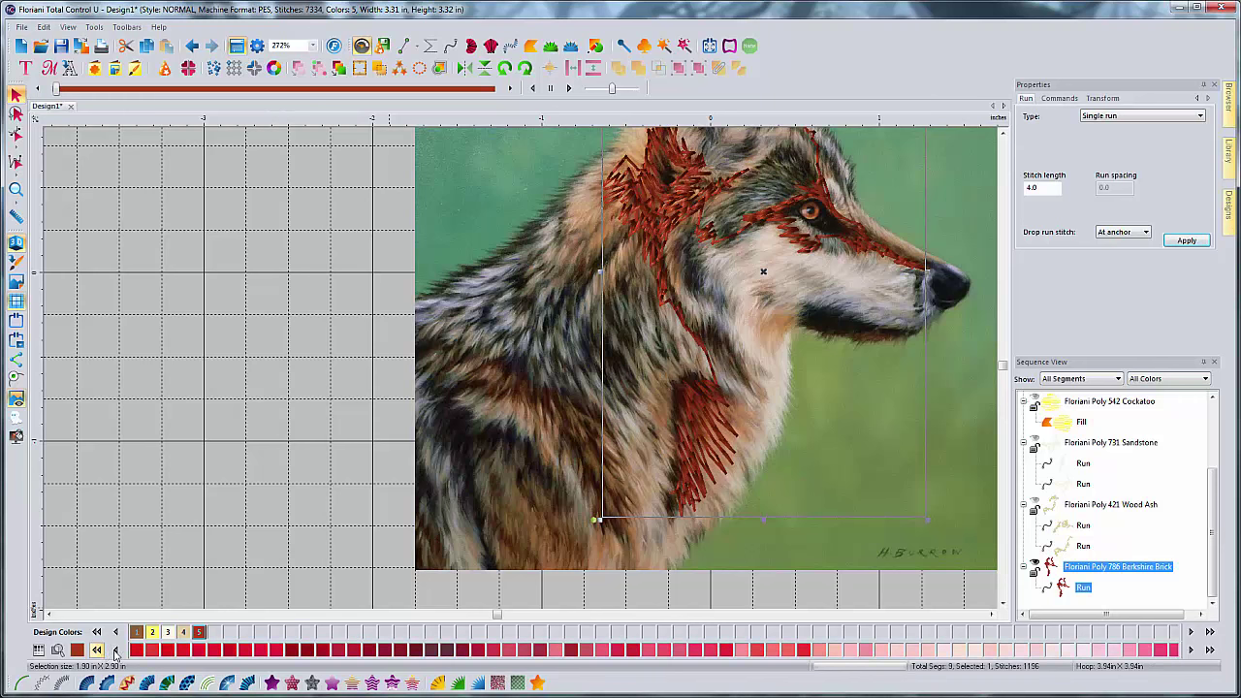
left_click(1210, 650)
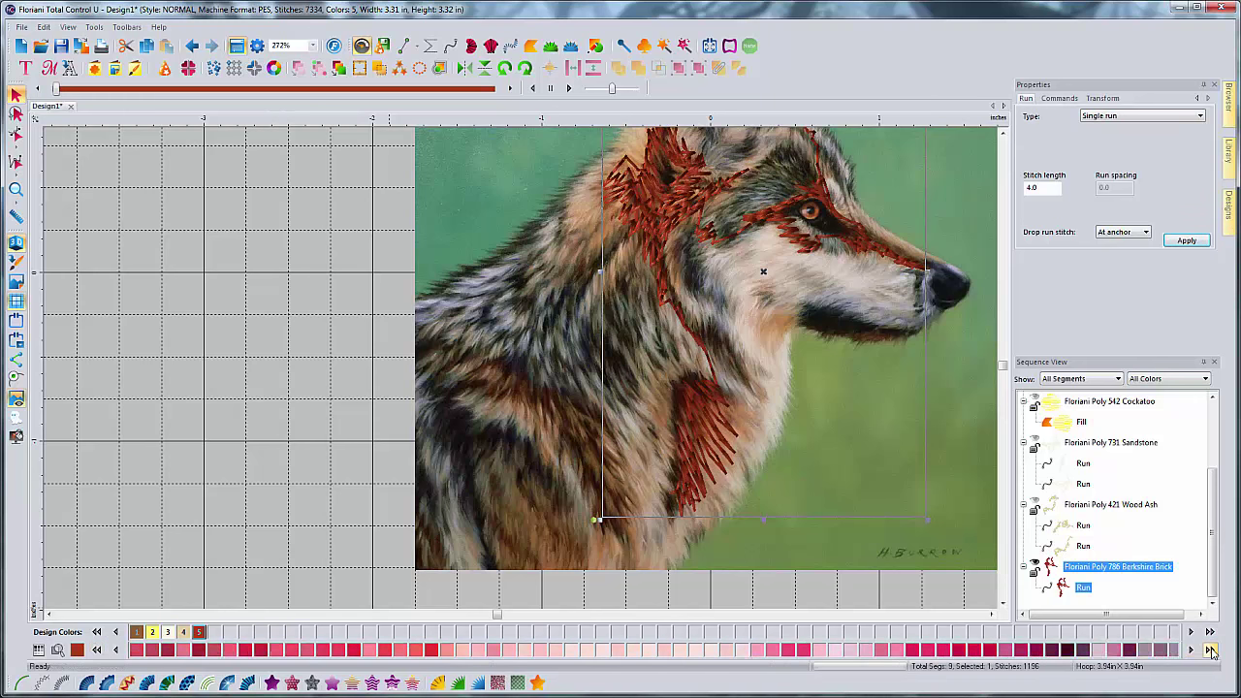
left_click(1211, 650)
left_click(1210, 650)
left_click(1210, 650)
left_click(1210, 650)
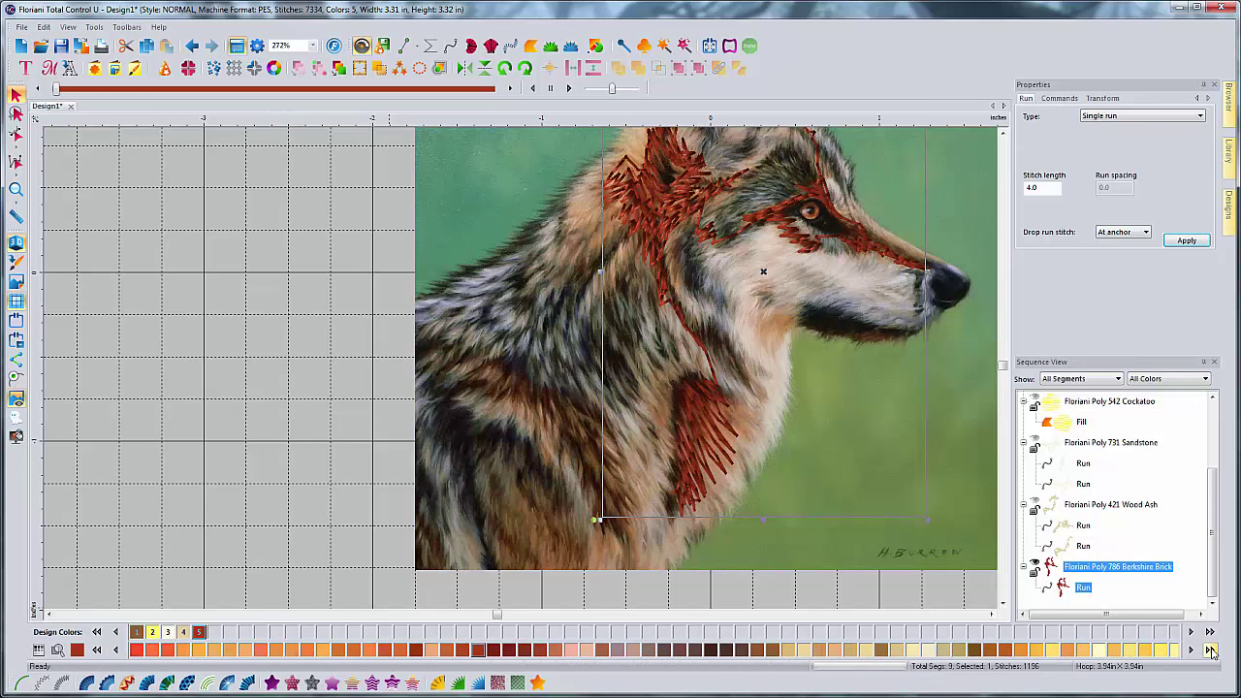
left_click(1210, 649)
left_click(358, 650)
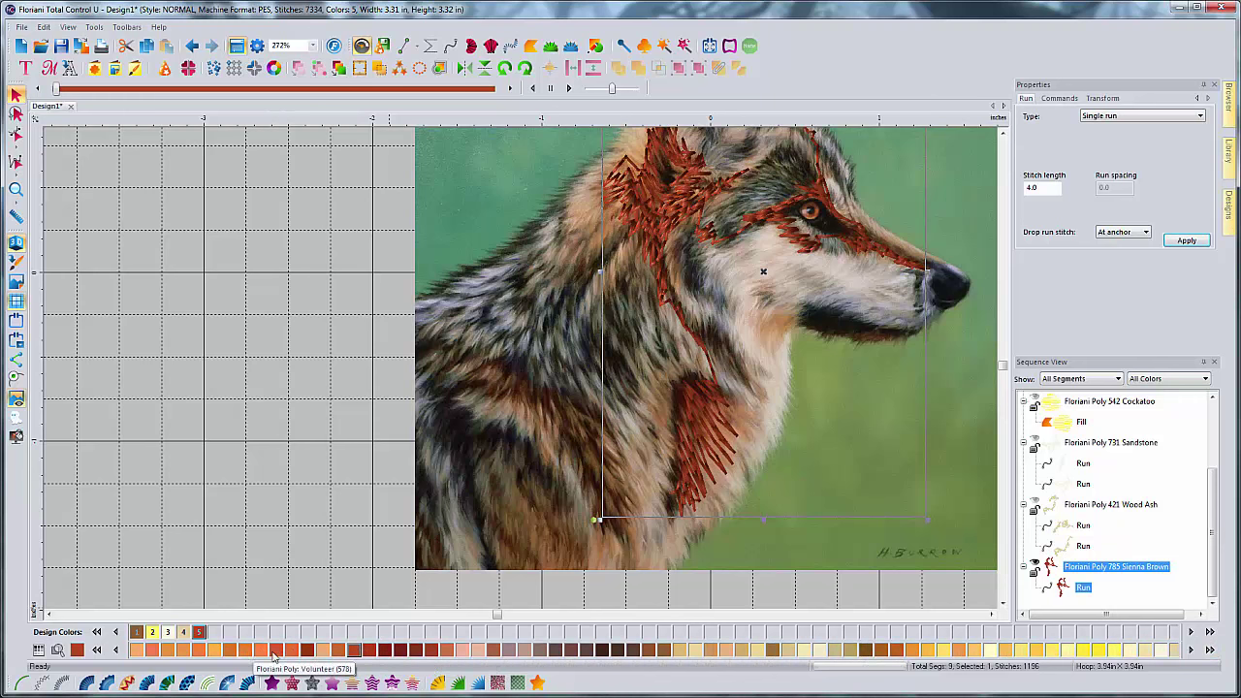
left_click(354, 655)
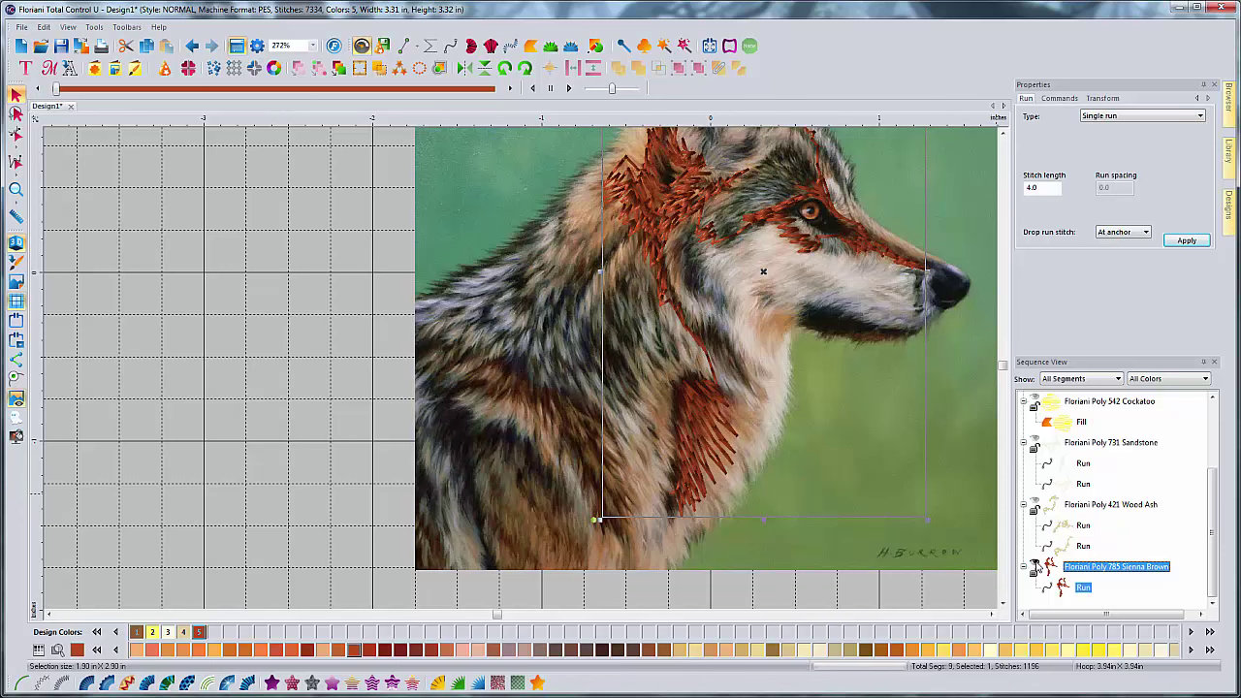
left_click(904, 428)
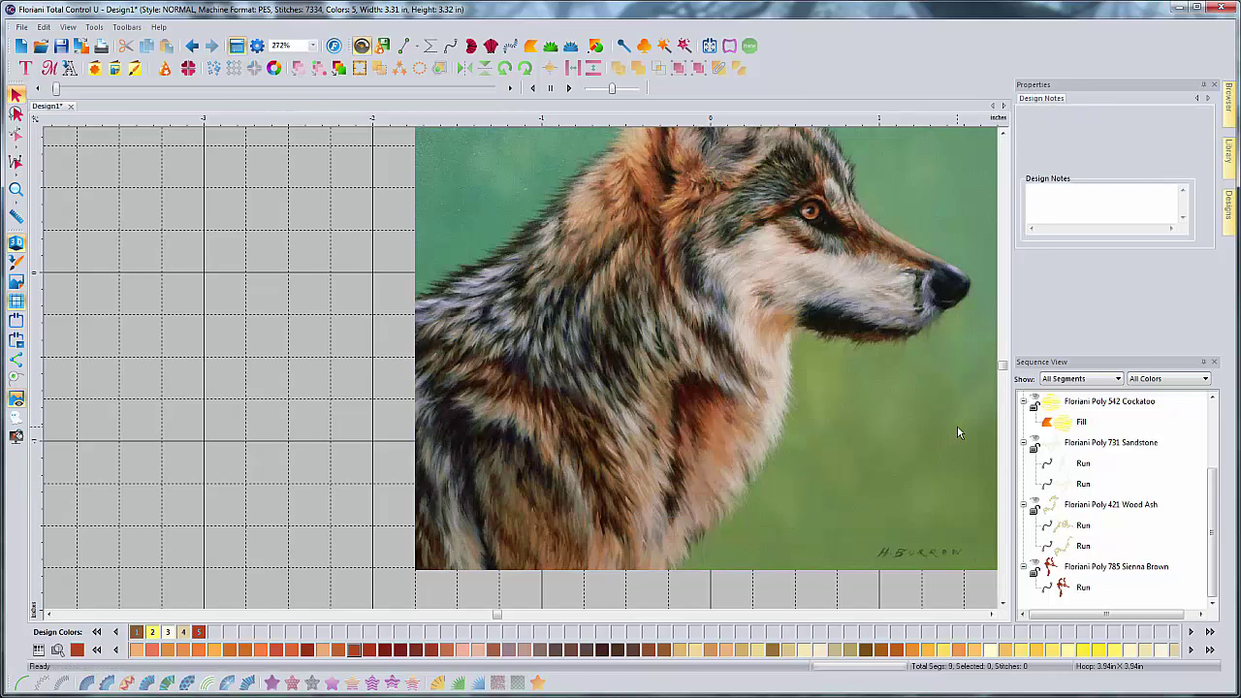
Step: Start a new artwork path and trace along the front edge of the wolf's nose in back-and-forth curved lines
scroll(957, 427, "up", 3)
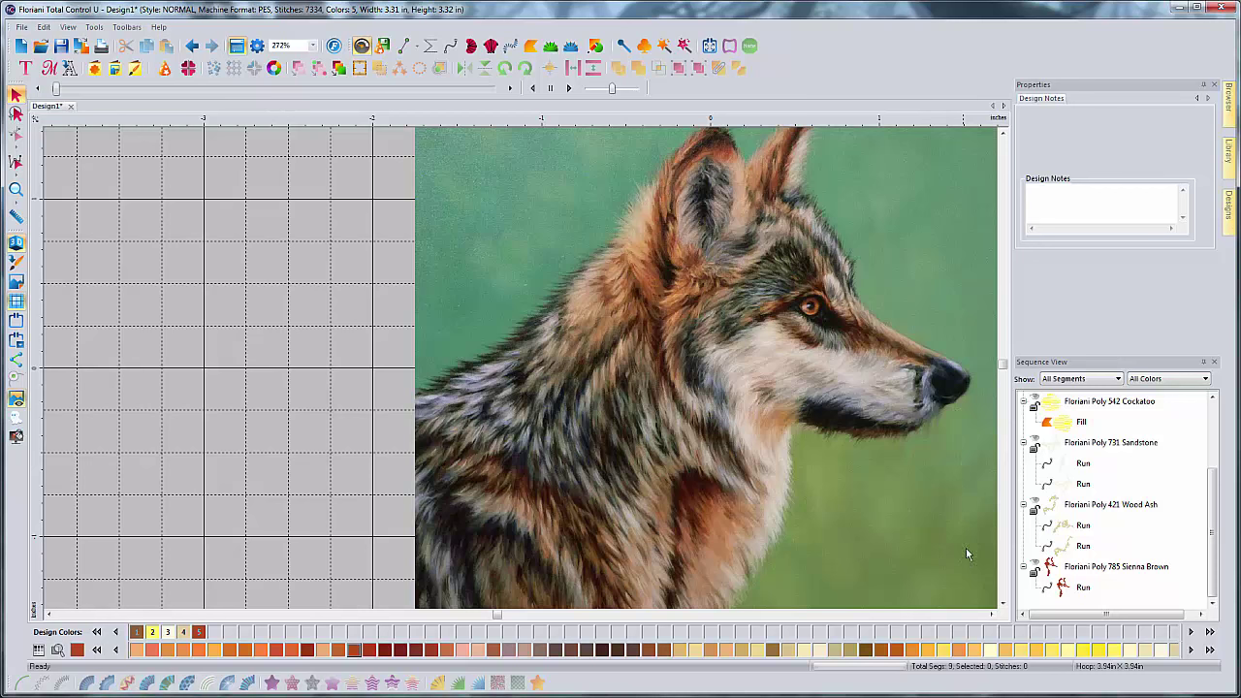
left_click(1003, 603)
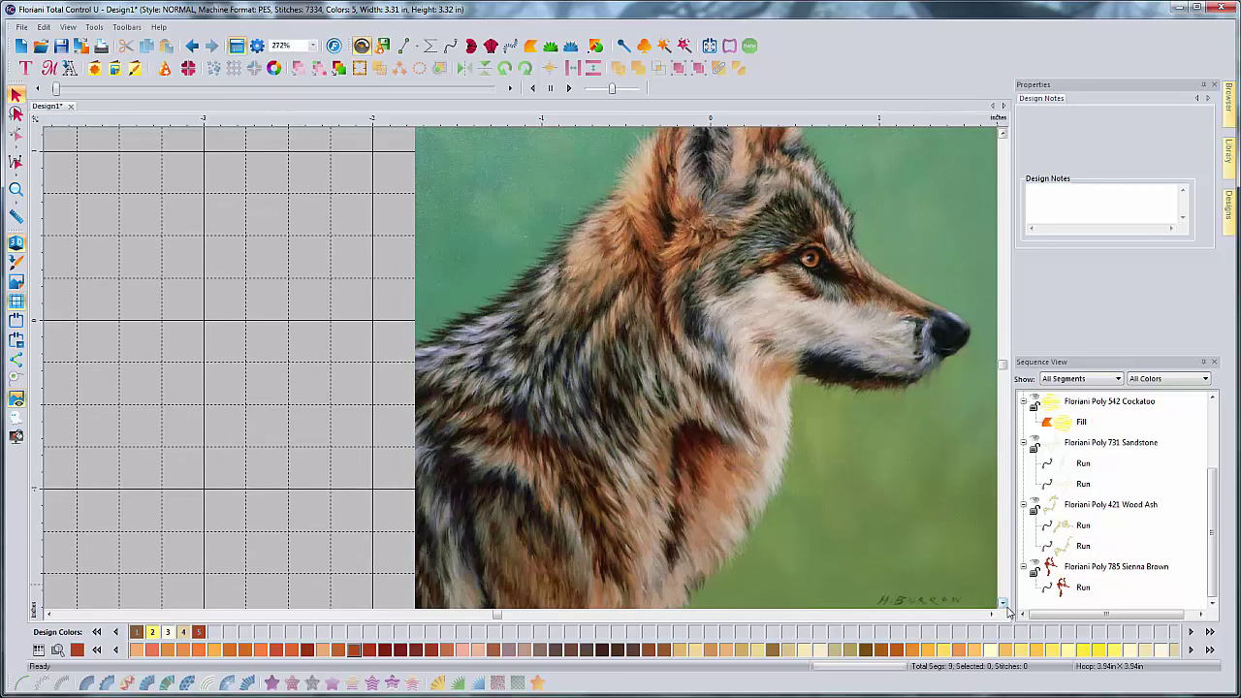
left_click(1003, 134)
scroll(1003, 155, "up", 2)
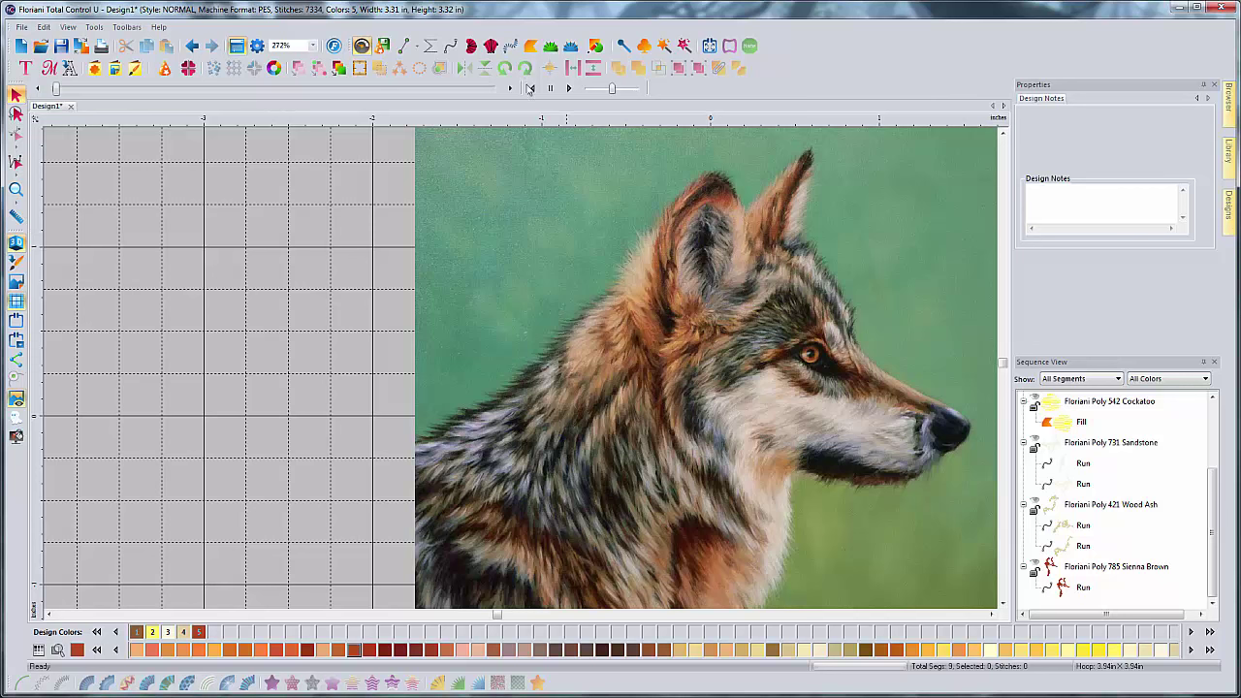
left_click(408, 50)
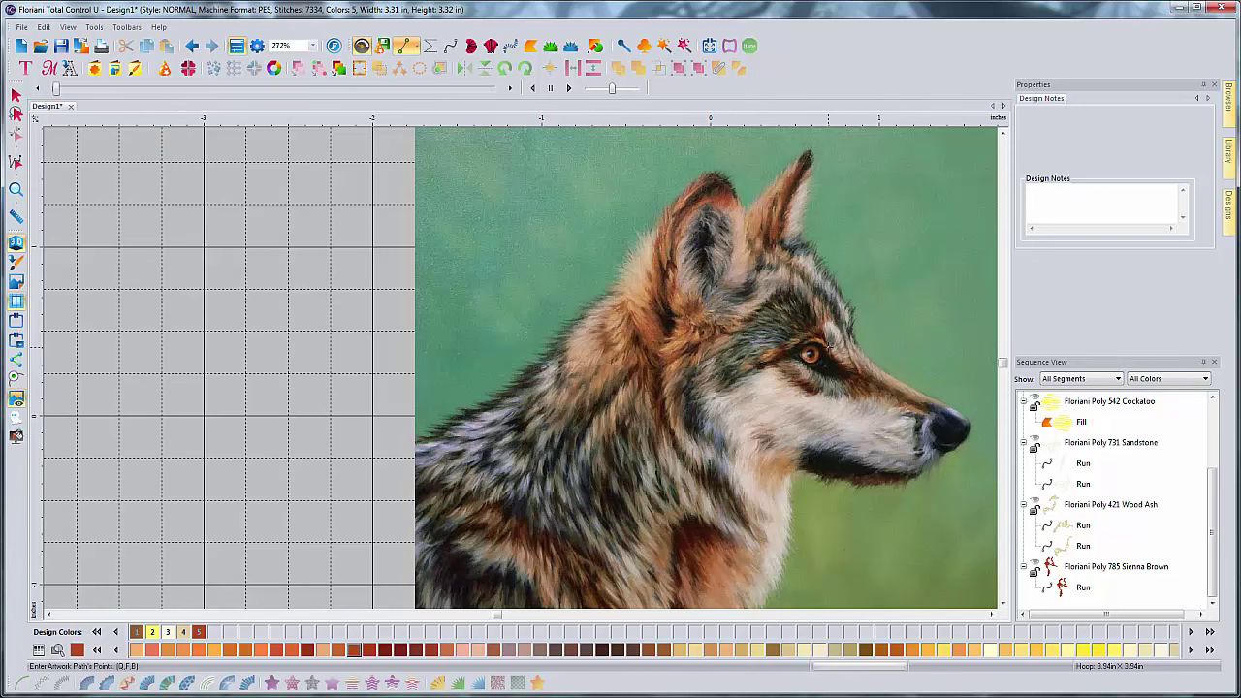
scroll(875, 352, "right", 1)
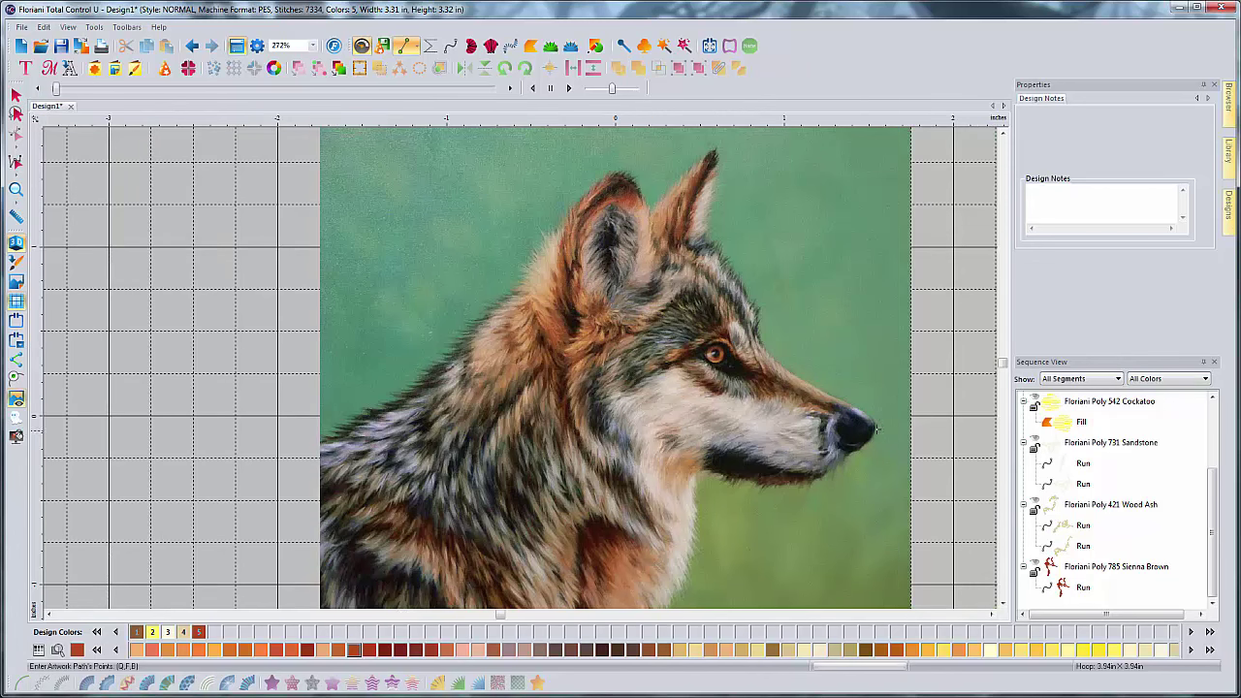
scroll(875, 428, "up", 2)
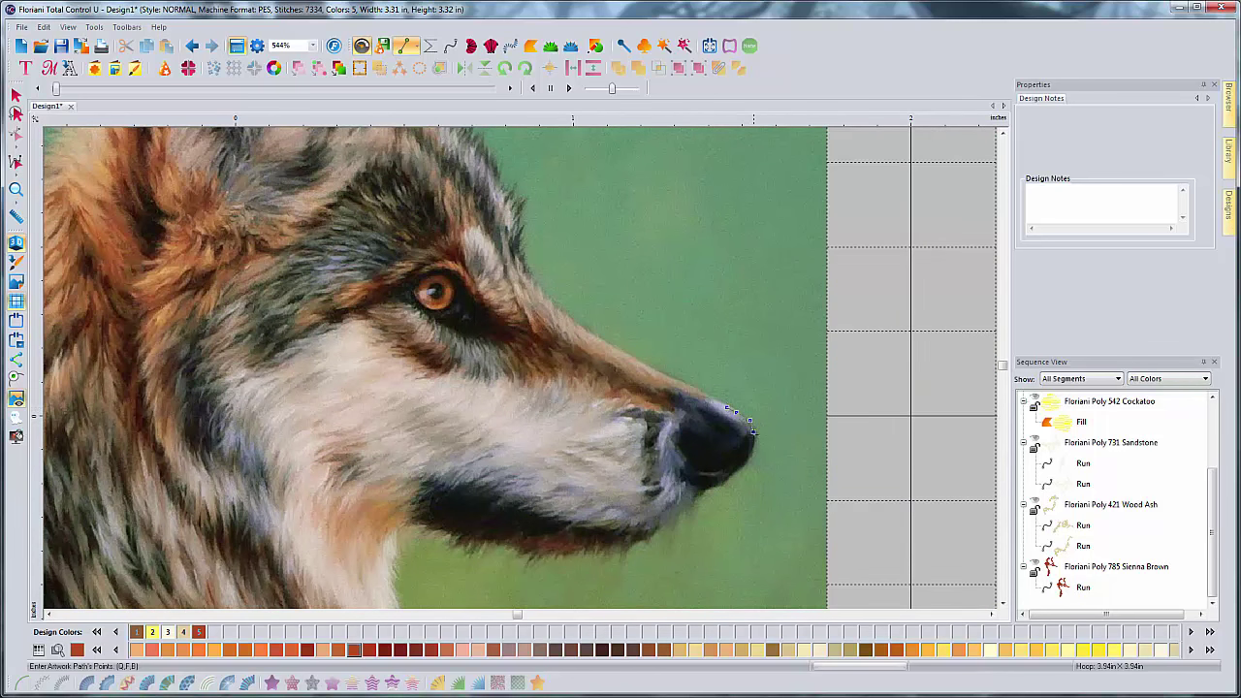
left_click(753, 444)
left_click(749, 456)
left_click(732, 470)
left_click(717, 482)
left_click(701, 485)
left_click(742, 460)
left_click(734, 424)
left_click(729, 412)
left_click(751, 428)
left_click(741, 454)
left_click(717, 469)
left_click(679, 477)
left_click(724, 461)
left_click(735, 421)
left_click(713, 411)
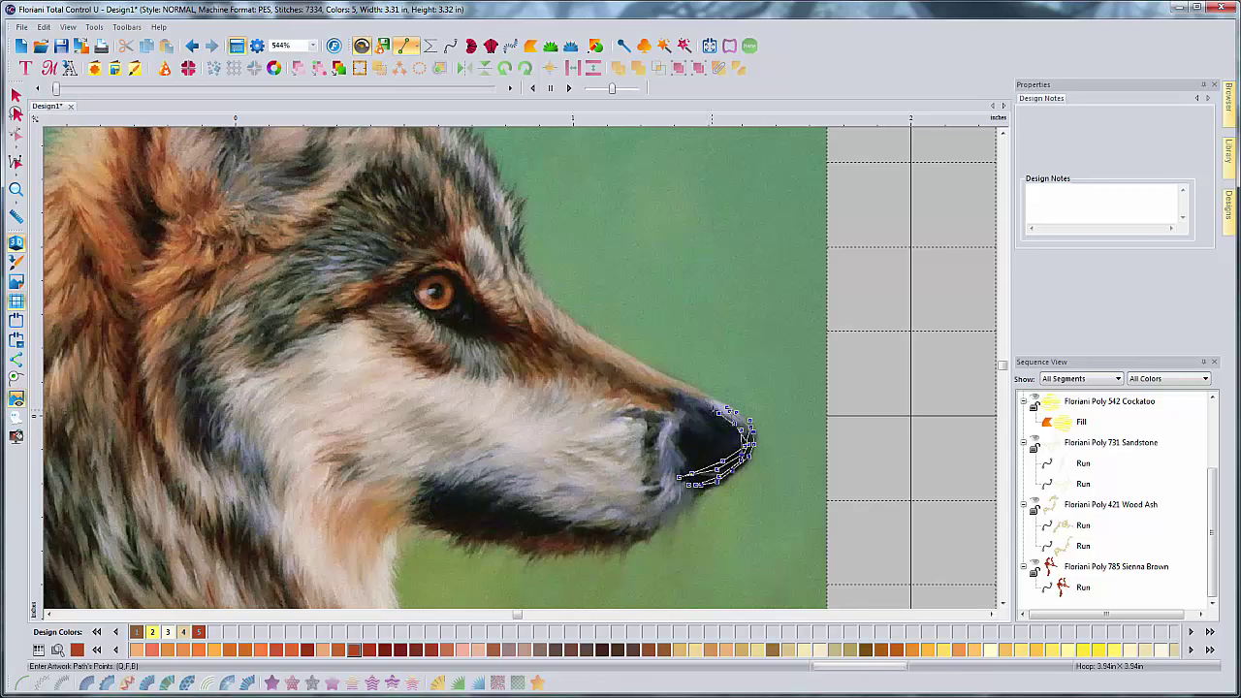
Step: Extend the artwork path inward across the nose pad with curved zigzag lines reaching the nostril
left_click(740, 429)
left_click(733, 449)
left_click(678, 464)
left_click(724, 453)
left_click(726, 426)
left_click(697, 407)
left_click(725, 430)
left_click(709, 450)
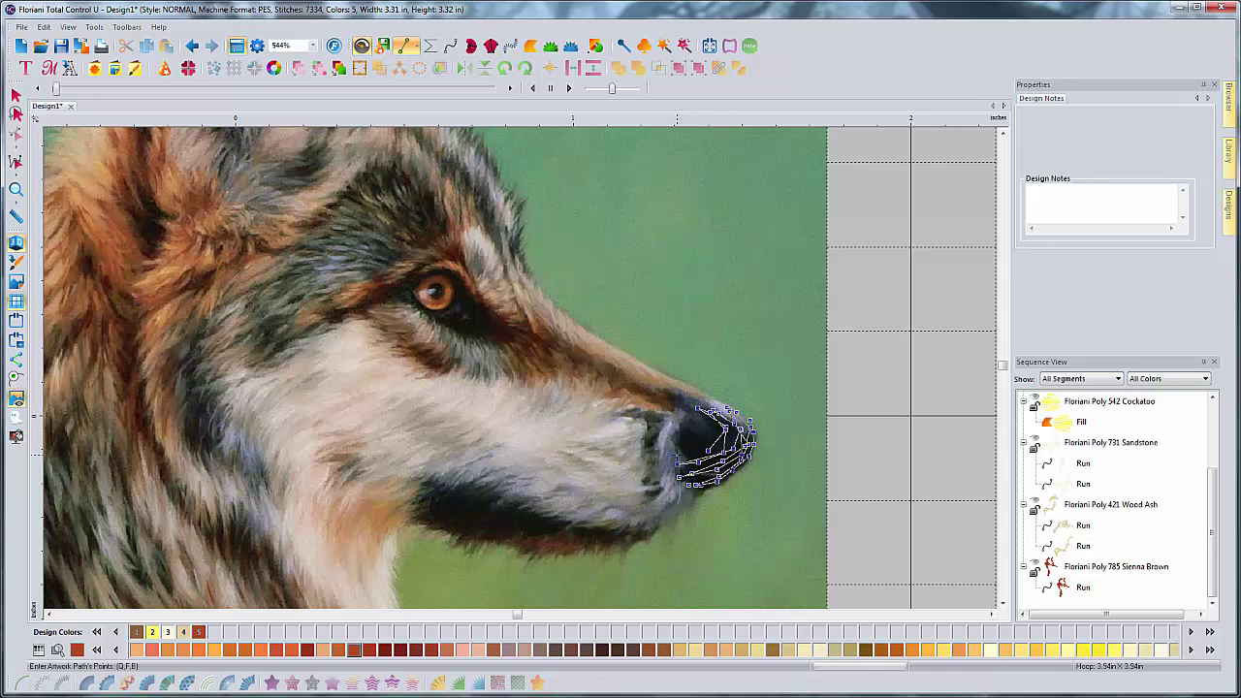
left_click(677, 455)
left_click(727, 442)
left_click(686, 406)
left_click(709, 425)
left_click(708, 440)
left_click(682, 449)
left_click(707, 443)
left_click(713, 429)
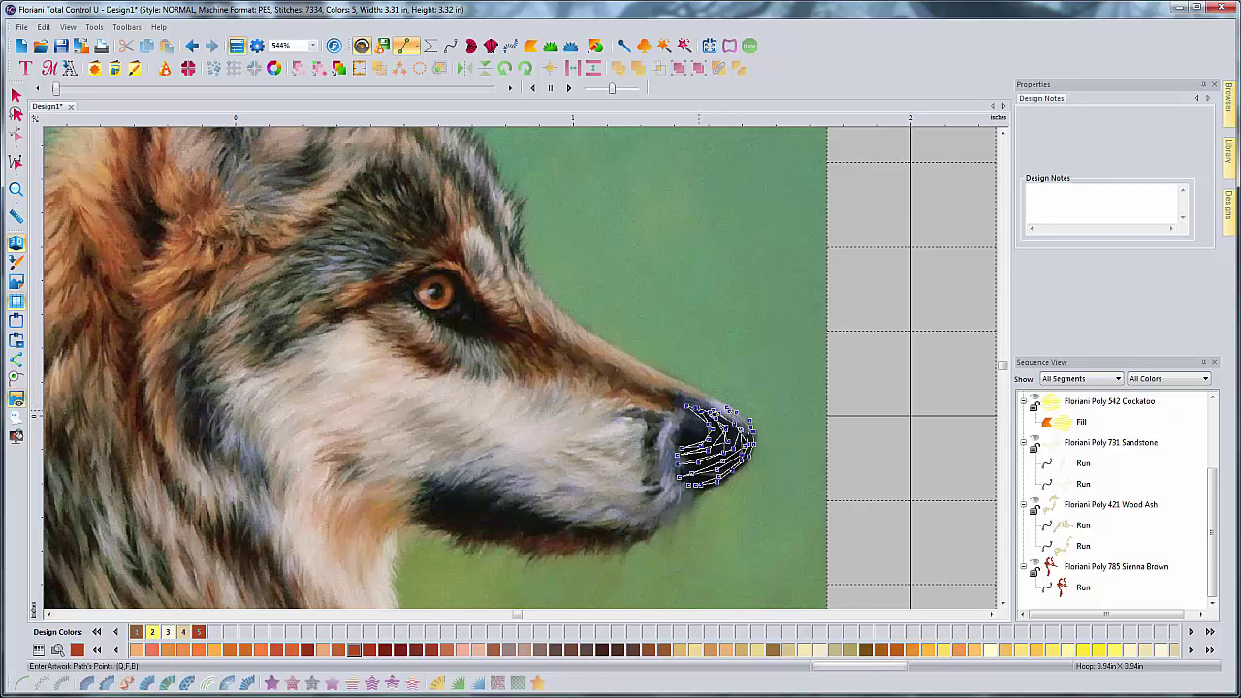
left_click(677, 440)
left_click(701, 427)
left_click(689, 412)
left_click(701, 438)
left_click(679, 445)
left_click(702, 422)
left_click(698, 403)
left_click(711, 425)
Step: Go back over the nose with denser path lines between the nostril side and the outer tip
left_click(706, 463)
left_click(681, 466)
left_click(735, 450)
left_click(750, 437)
left_click(716, 412)
left_click(748, 437)
left_click(717, 476)
left_click(691, 482)
left_click(716, 479)
left_click(741, 445)
left_click(715, 400)
left_click(700, 395)
left_click(744, 442)
left_click(692, 461)
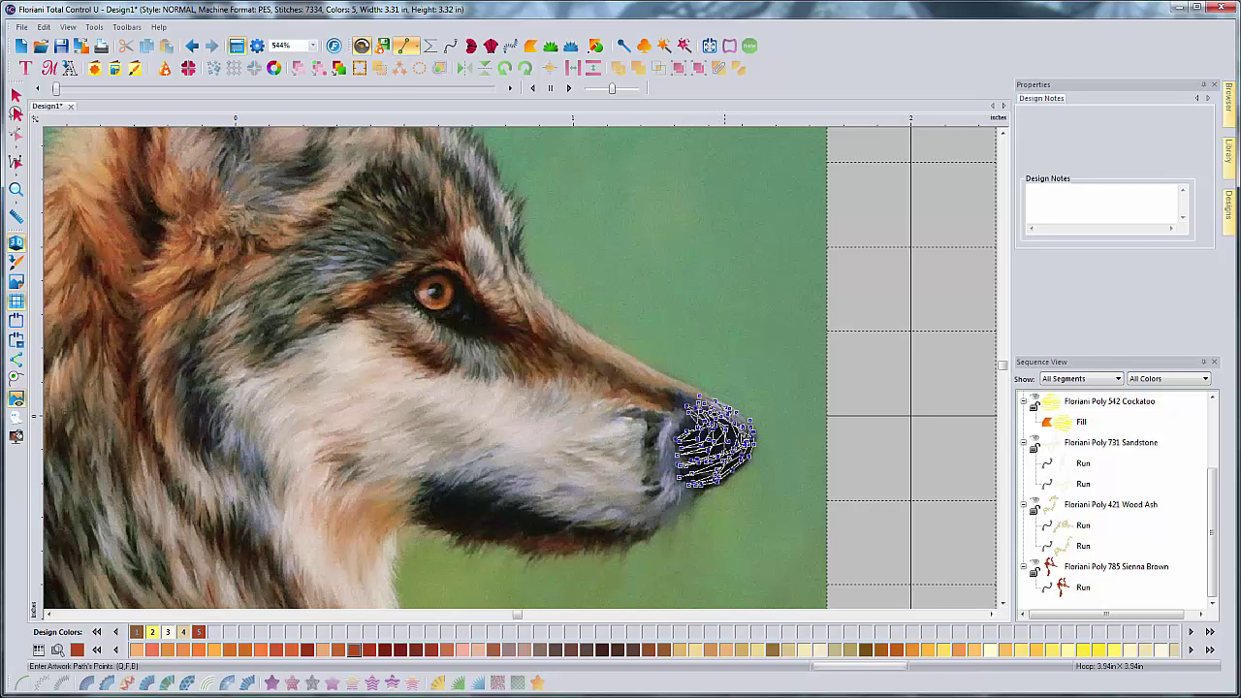
left_click(723, 448)
left_click(717, 480)
left_click(750, 447)
left_click(716, 420)
left_click(686, 423)
Step: Carry the artwork path from the nose to the lower jaw and trace the dark fur at the mouth corner in zigzags
mouse_move(678, 394)
left_mouse_down()
mouse_move(646, 412)
mouse_move(623, 414)
mouse_move(667, 422)
mouse_move(648, 428)
mouse_move(648, 504)
mouse_move(620, 525)
mouse_move(631, 522)
mouse_move(565, 540)
mouse_move(453, 534)
mouse_move(482, 518)
mouse_move(436, 521)
left_mouse_up()
left_click(619, 524)
left_click(471, 517)
left_click(513, 502)
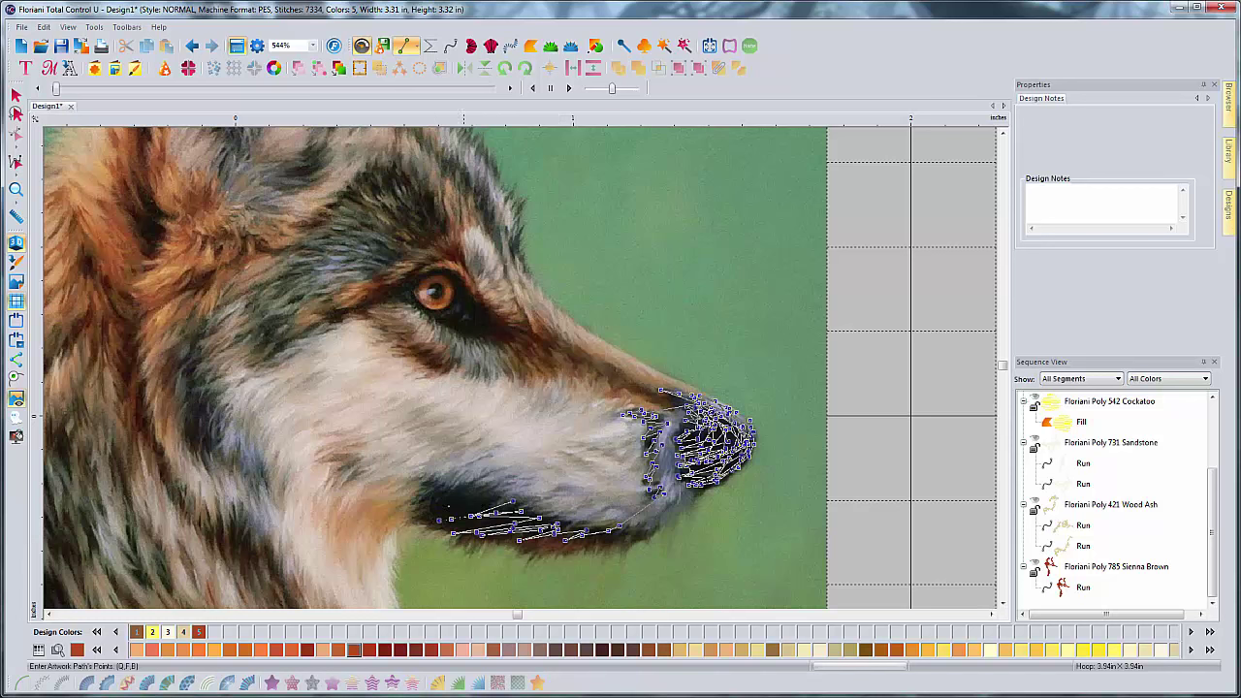
left_click(440, 510)
left_click(411, 514)
left_click(497, 487)
left_click(426, 501)
left_click(473, 483)
left_click(426, 485)
left_click(489, 458)
left_click(438, 472)
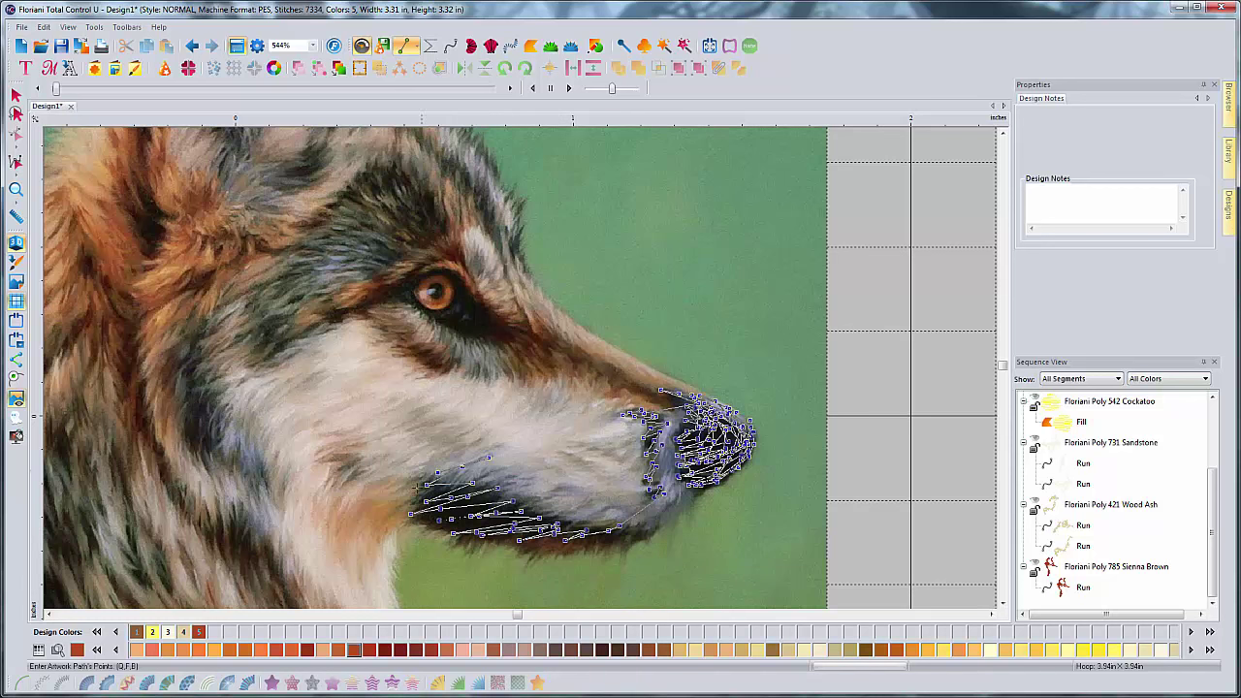
left_click(416, 492)
left_click(459, 497)
left_click(424, 503)
left_click(493, 524)
left_click(442, 526)
left_click(476, 513)
left_click(454, 510)
left_click(505, 502)
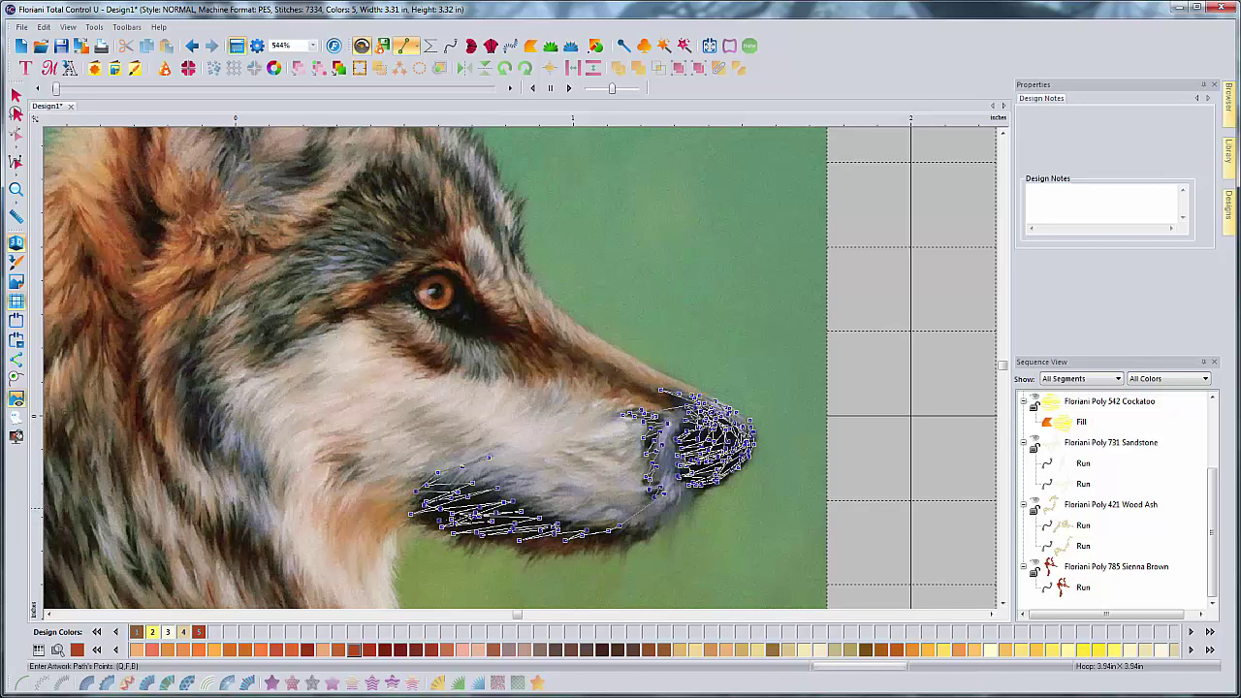
Step: Continue the path along the dark lower jaw to the chin and back to the mouth corner
left_click(536, 524)
left_click(530, 519)
left_click(498, 515)
left_click(530, 523)
left_click(500, 533)
left_click(602, 533)
left_click(586, 539)
left_click(639, 531)
left_click(610, 541)
left_click(647, 536)
left_click(656, 527)
left_click(620, 536)
left_click(585, 532)
left_click(520, 529)
left_click(457, 511)
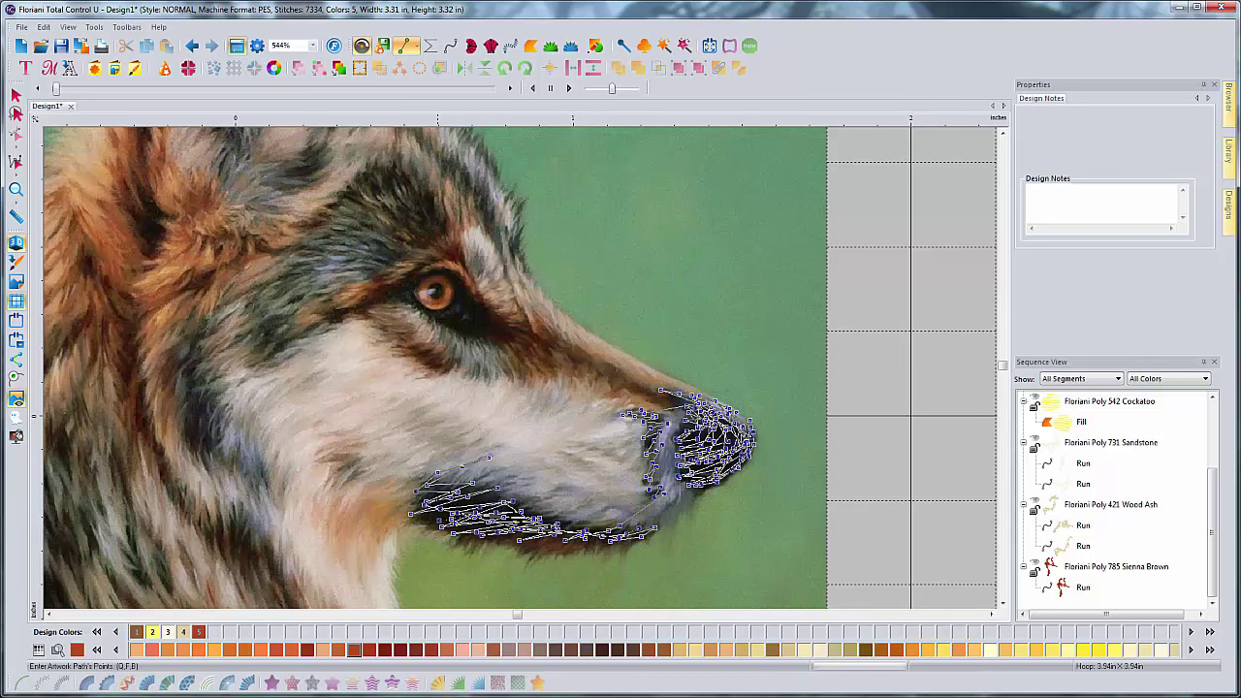
scroll(501, 494, "left", 1)
scroll(512, 480, "left", 2)
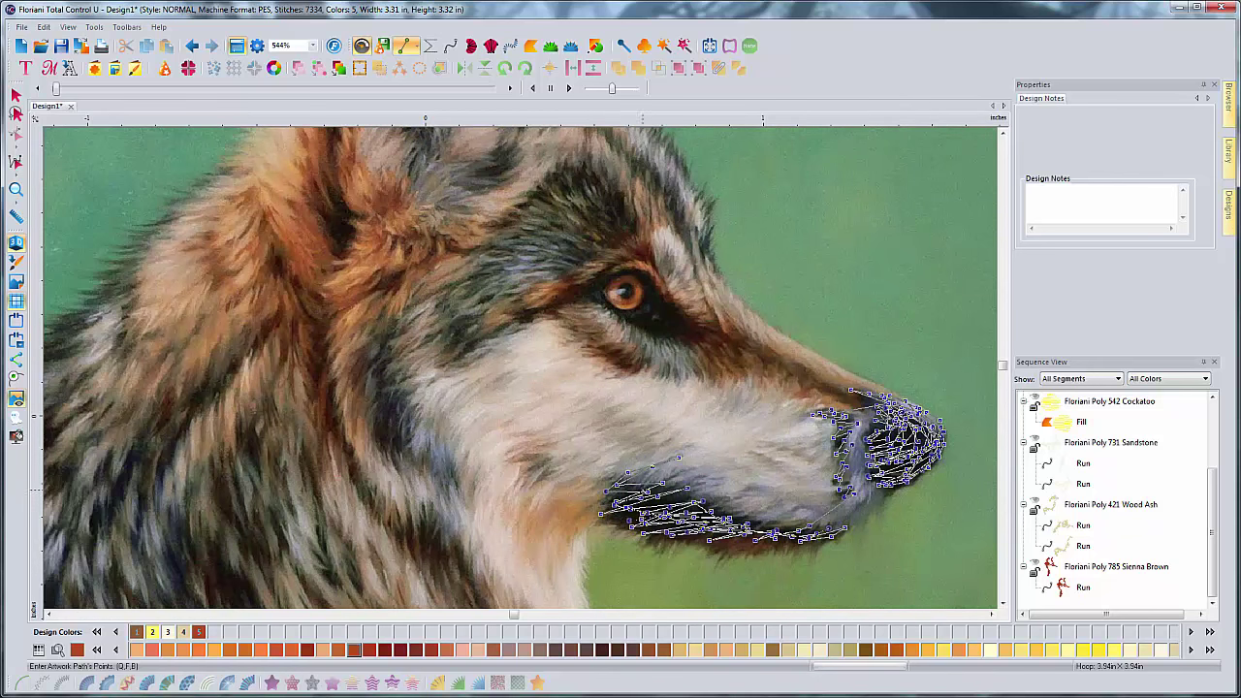
left_click(651, 492)
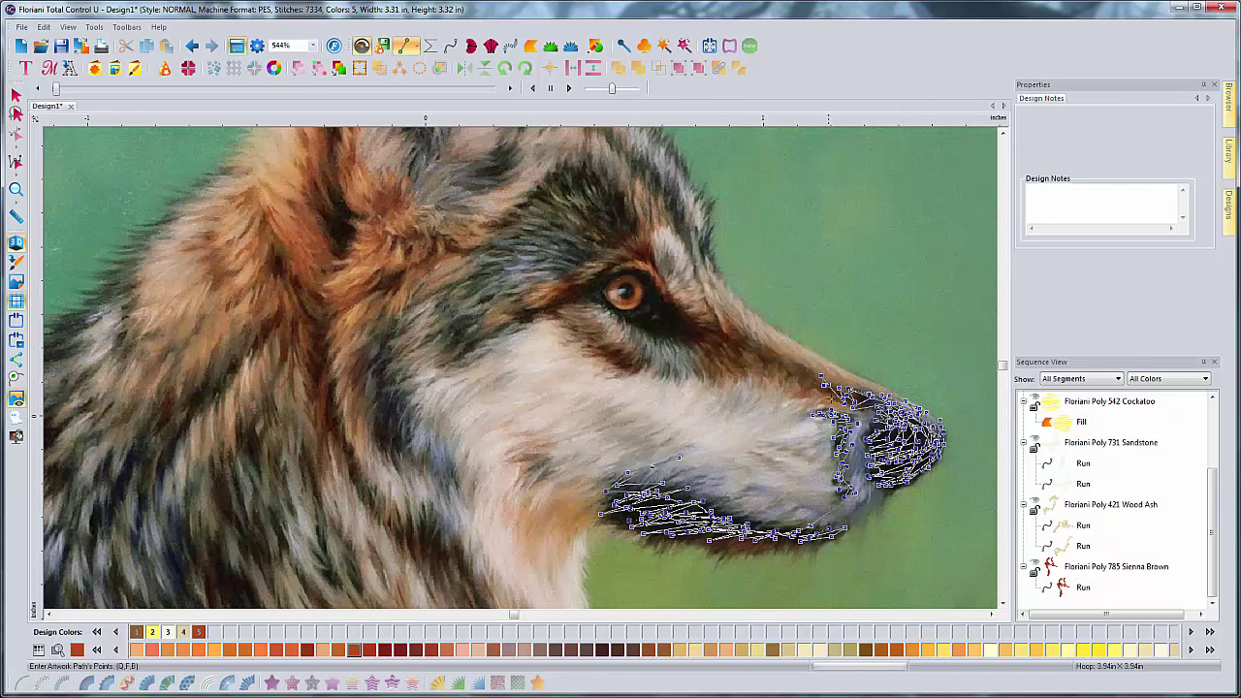
Step: Trace short jagged fur strokes along the bridge of the muzzle from above the nose up toward the eye
left_click(830, 397)
left_click(804, 366)
left_click(807, 384)
left_click(794, 367)
left_click(784, 358)
left_click(786, 369)
left_click(781, 368)
left_click(761, 351)
left_click(737, 339)
left_click(718, 327)
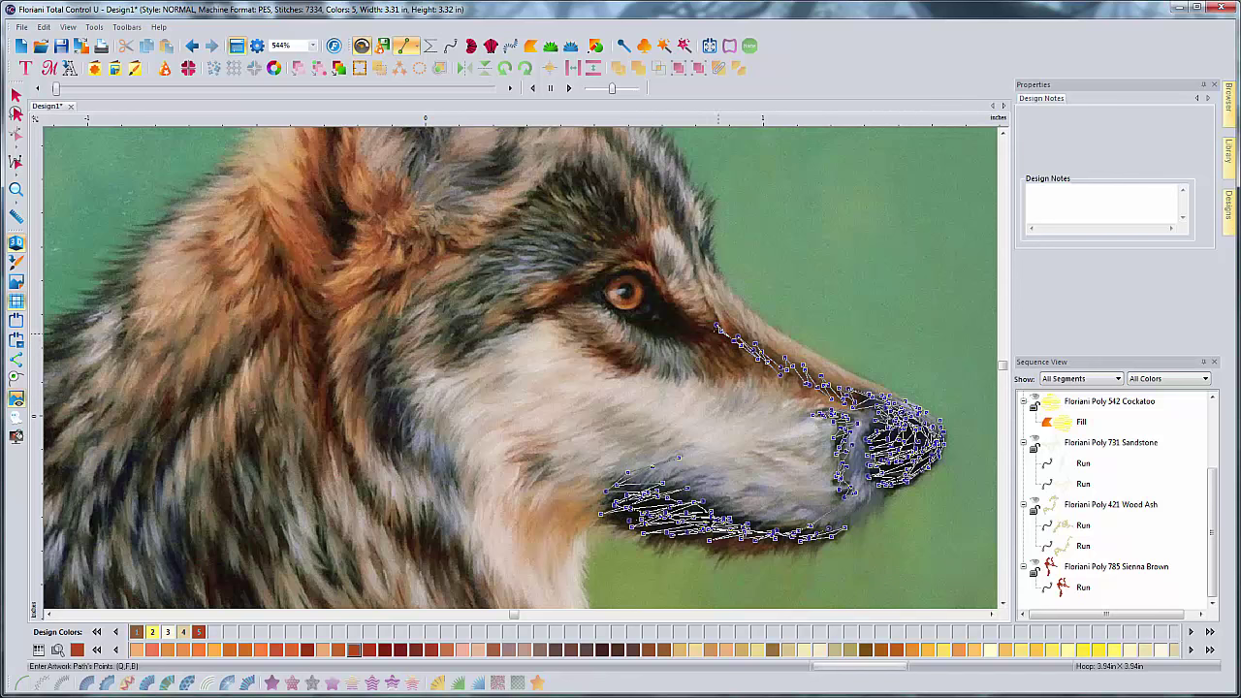
Step: Continue the path from the muzzle bridge to the dark inner corner and lower rim of the eye
scroll(711, 336, "up", 2)
scroll(783, 432, "left", 2)
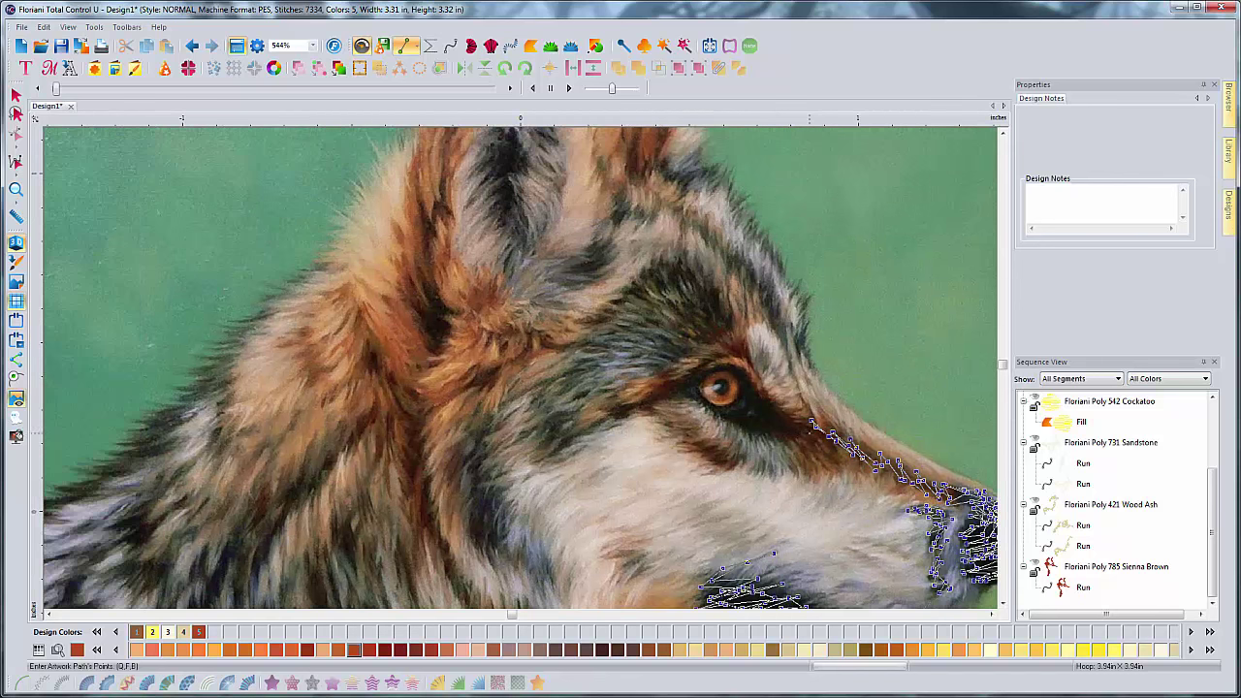
left_click(802, 425)
left_click(794, 425)
left_click(787, 424)
left_click(776, 420)
left_click(766, 417)
left_click(755, 414)
left_click(739, 408)
left_click(770, 421)
left_click(775, 423)
left_click(763, 425)
left_click(744, 419)
left_click(716, 411)
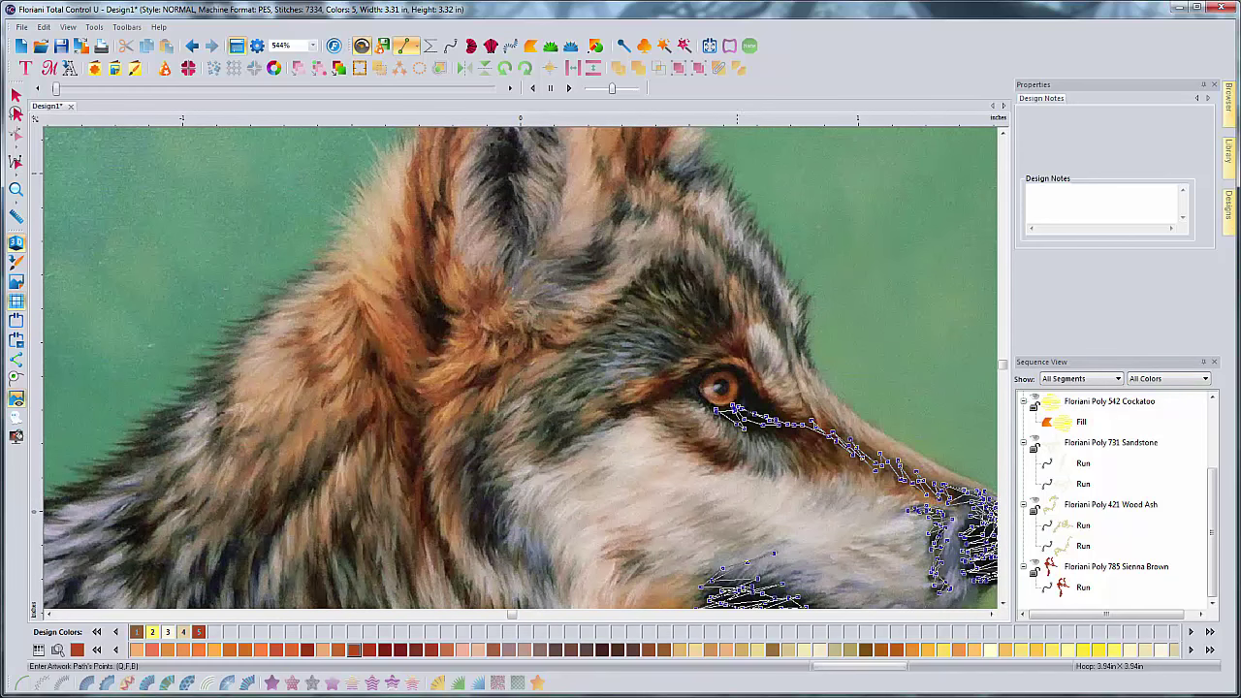
left_click(763, 421)
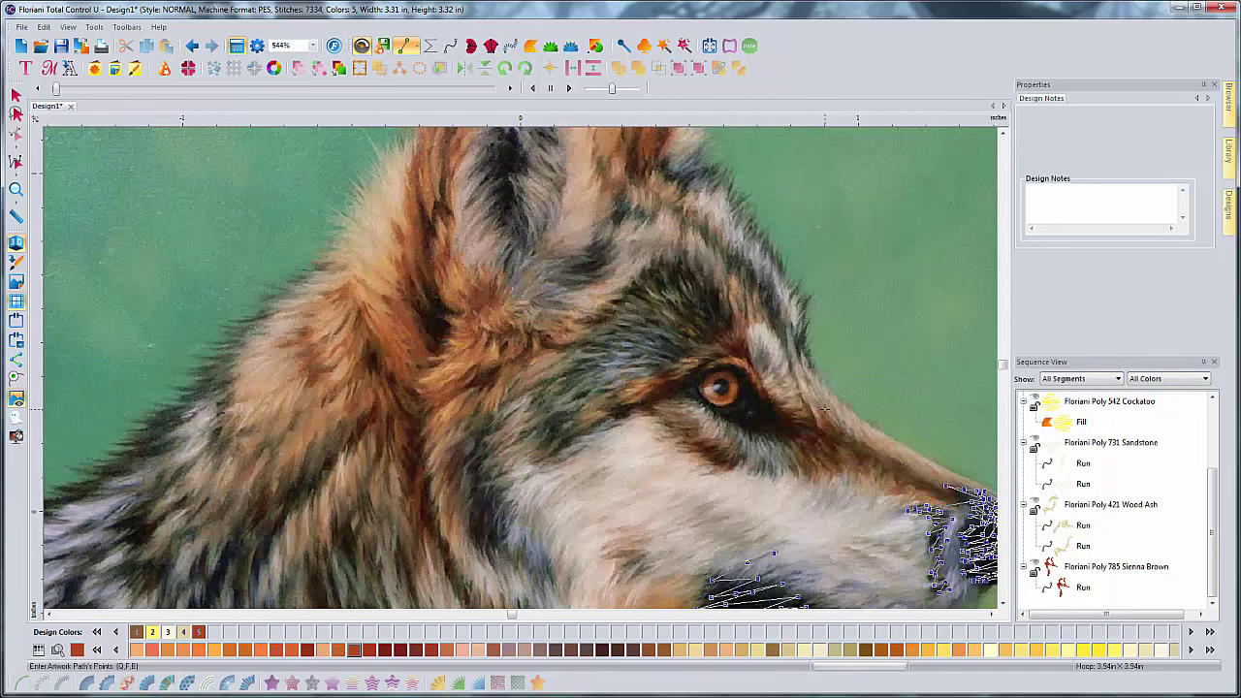
left_click(779, 417)
left_click(795, 412)
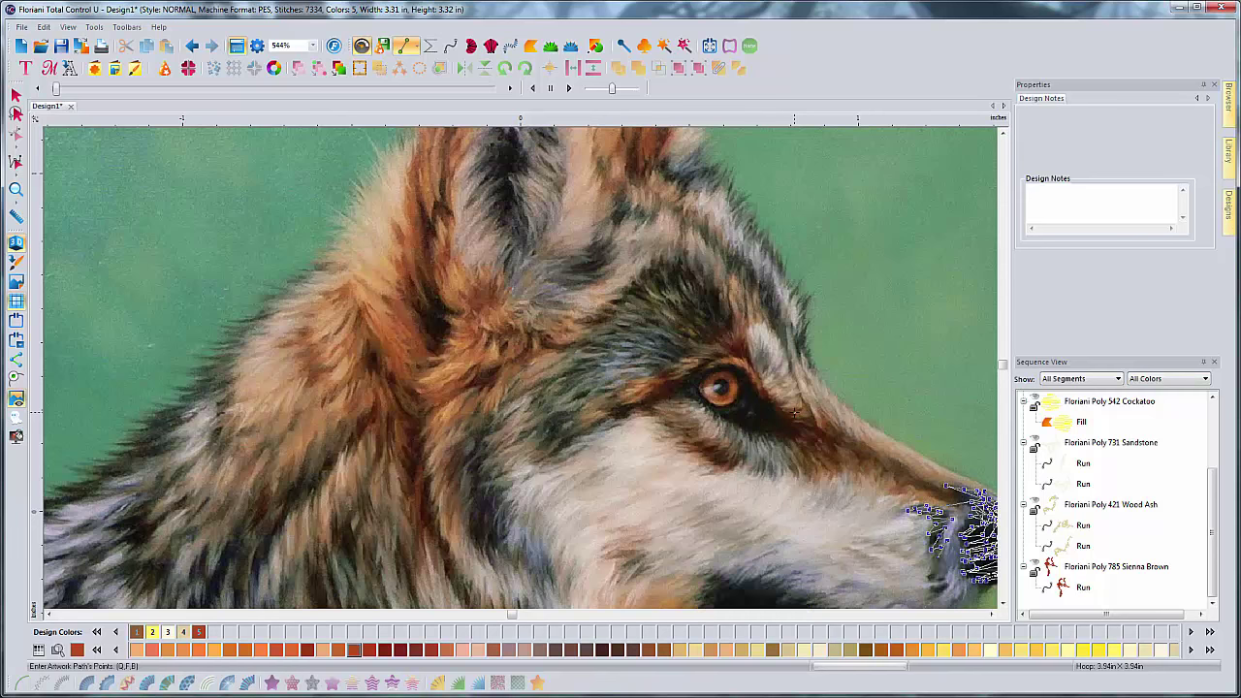
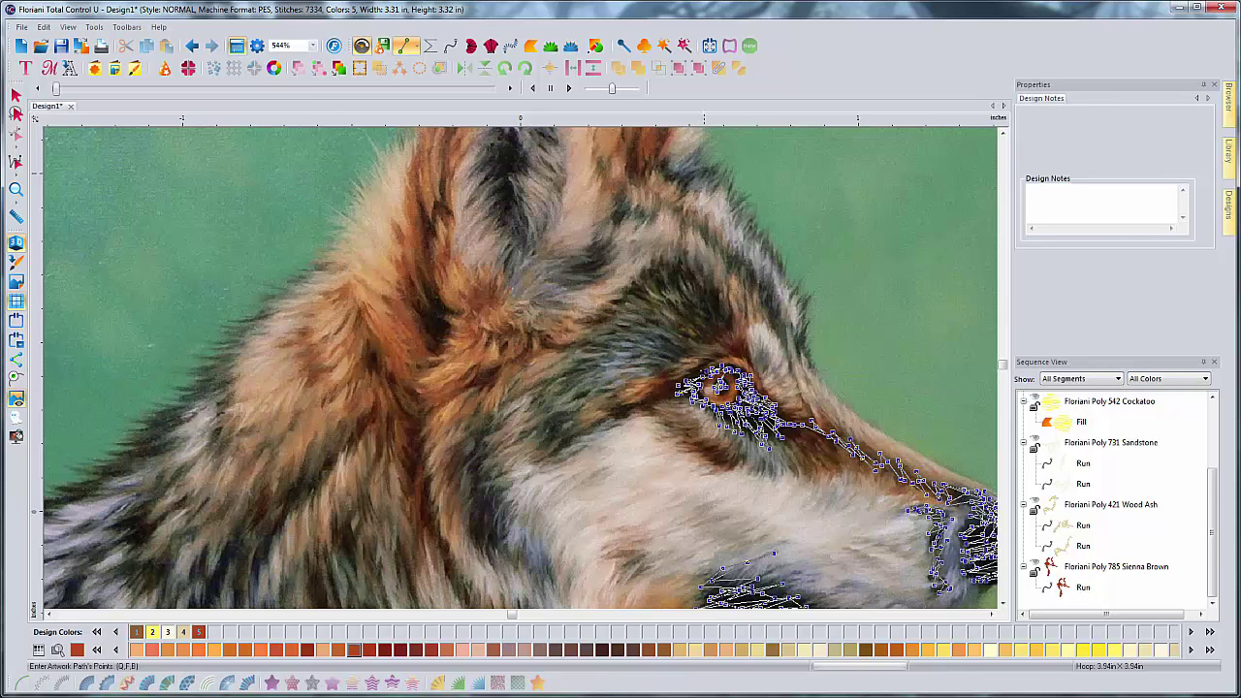
Step: Trace the dark stripe running from the rear corner of the eye down to the cheek and back
left_click(639, 401)
left_click(618, 410)
left_click(575, 435)
left_click(554, 448)
left_click(576, 429)
left_click(592, 421)
left_click(608, 412)
left_click(651, 402)
left_click(555, 444)
left_click(589, 412)
left_click(653, 389)
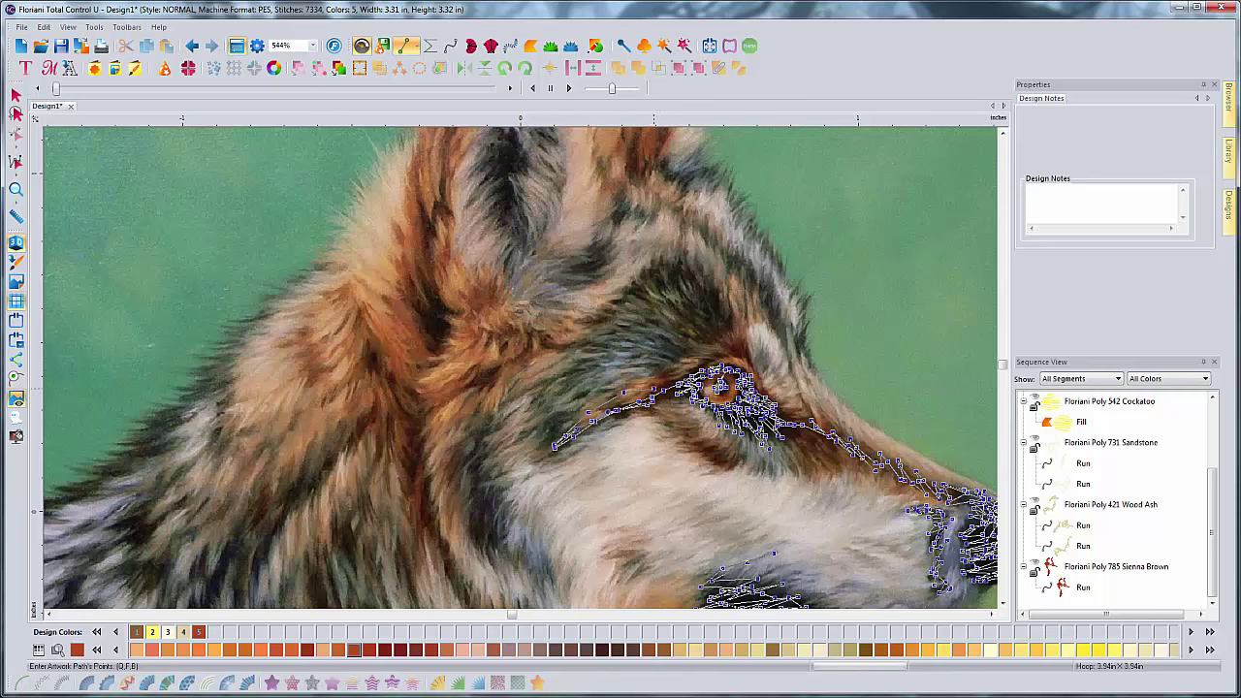
Step: Continue the path with long back-and-forth fur strokes behind the eye, working up from the dark eye stripe
left_click(628, 389)
left_click(596, 402)
left_click(551, 426)
left_click(562, 411)
left_click(600, 390)
left_click(645, 380)
left_click(583, 393)
left_click(551, 409)
left_click(613, 379)
left_click(653, 373)
left_click(625, 372)
left_click(578, 380)
left_click(551, 394)
left_click(646, 358)
left_click(667, 357)
left_click(588, 360)
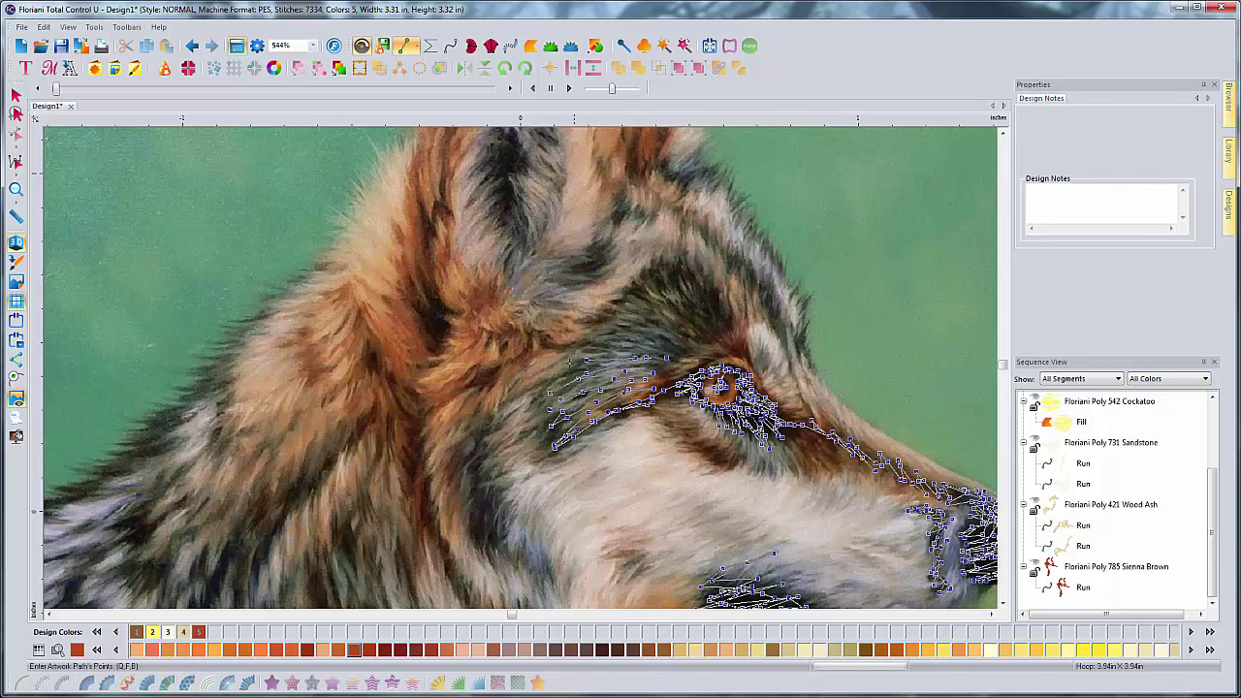
Step: Extend the rows of fur strokes from the temple up to the lower edge of the dark brow patch
left_click(563, 365)
left_click(621, 348)
left_click(670, 347)
left_click(688, 352)
left_click(633, 348)
left_click(593, 353)
left_click(615, 337)
left_click(673, 341)
left_click(684, 346)
left_click(624, 337)
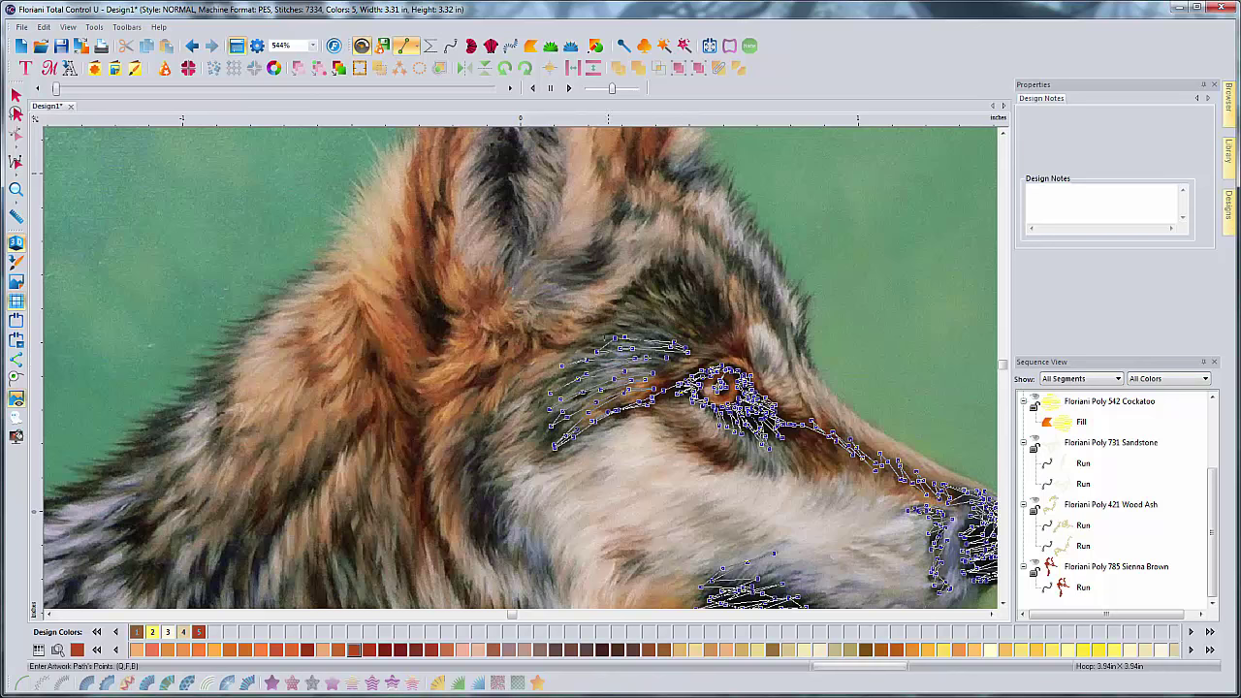
left_click(587, 339)
left_click(618, 332)
left_click(695, 349)
Step: Fill the dark brow patch above the eye with slanted zigzag strokes and lead the path toward the forehead
mouse_move(626, 335)
left_mouse_down()
mouse_move(582, 330)
mouse_move(694, 344)
mouse_move(605, 318)
mouse_move(701, 342)
mouse_move(609, 306)
mouse_move(708, 330)
mouse_move(732, 306)
mouse_move(717, 291)
mouse_move(766, 289)
left_mouse_up()
left_click(659, 305)
left_click(622, 294)
left_click(699, 314)
left_click(716, 323)
left_click(662, 296)
left_click(642, 287)
left_click(684, 291)
left_click(722, 315)
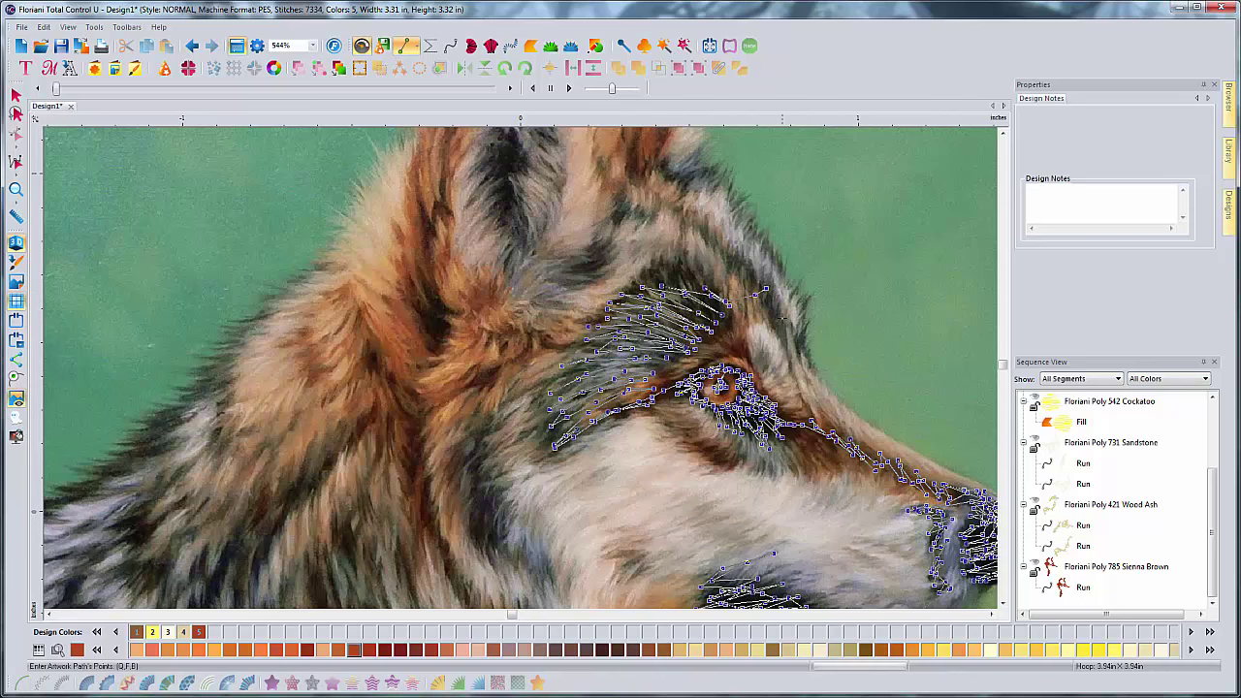
Step: Trace jagged fur strokes along the forehead profile up to the base of the far ear and back across the forehead
left_click(770, 305)
mouse_move(786, 309)
left_mouse_down()
mouse_move(787, 351)
mouse_move(803, 345)
left_mouse_up()
left_click(808, 326)
left_click(806, 367)
left_click(801, 338)
left_click(804, 312)
mouse_move(793, 309)
left_mouse_down()
mouse_move(772, 249)
mouse_move(705, 194)
left_mouse_up()
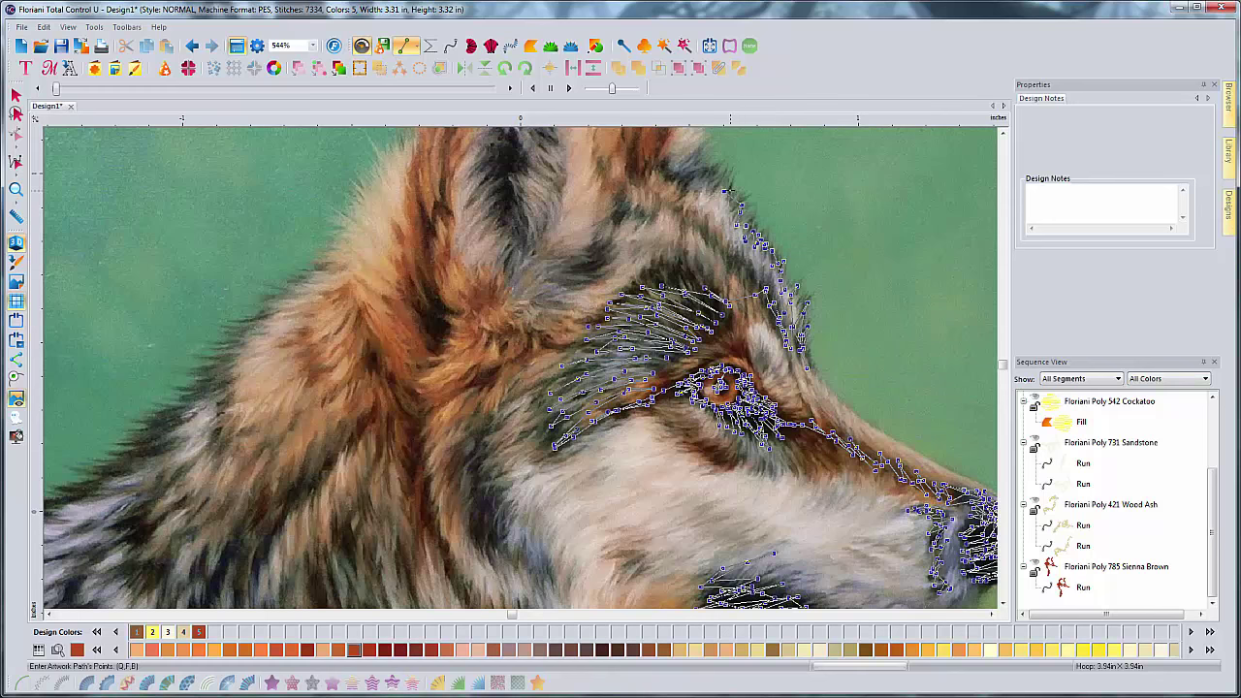
mouse_move(735, 206)
left_mouse_down()
mouse_move(679, 194)
mouse_move(702, 180)
mouse_move(662, 165)
mouse_move(702, 173)
mouse_move(686, 235)
mouse_move(691, 215)
mouse_move(770, 289)
left_mouse_up()
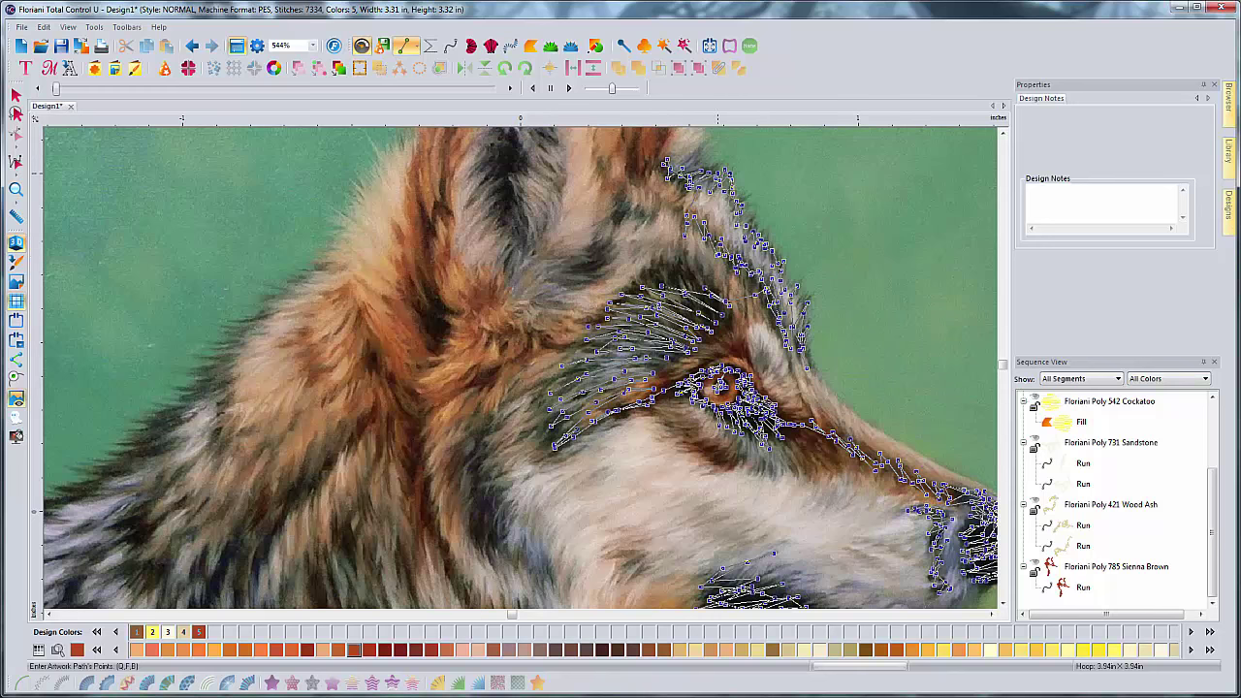
Step: Trace short zigzag strokes across the crown of the head to the fur between the two ears
mouse_move(686, 214)
left_mouse_down()
mouse_move(673, 207)
mouse_move(661, 225)
left_mouse_up()
left_click(651, 226)
left_click(641, 217)
left_click(639, 206)
left_click(628, 193)
left_click(623, 217)
left_click_drag(625, 204, 602, 178)
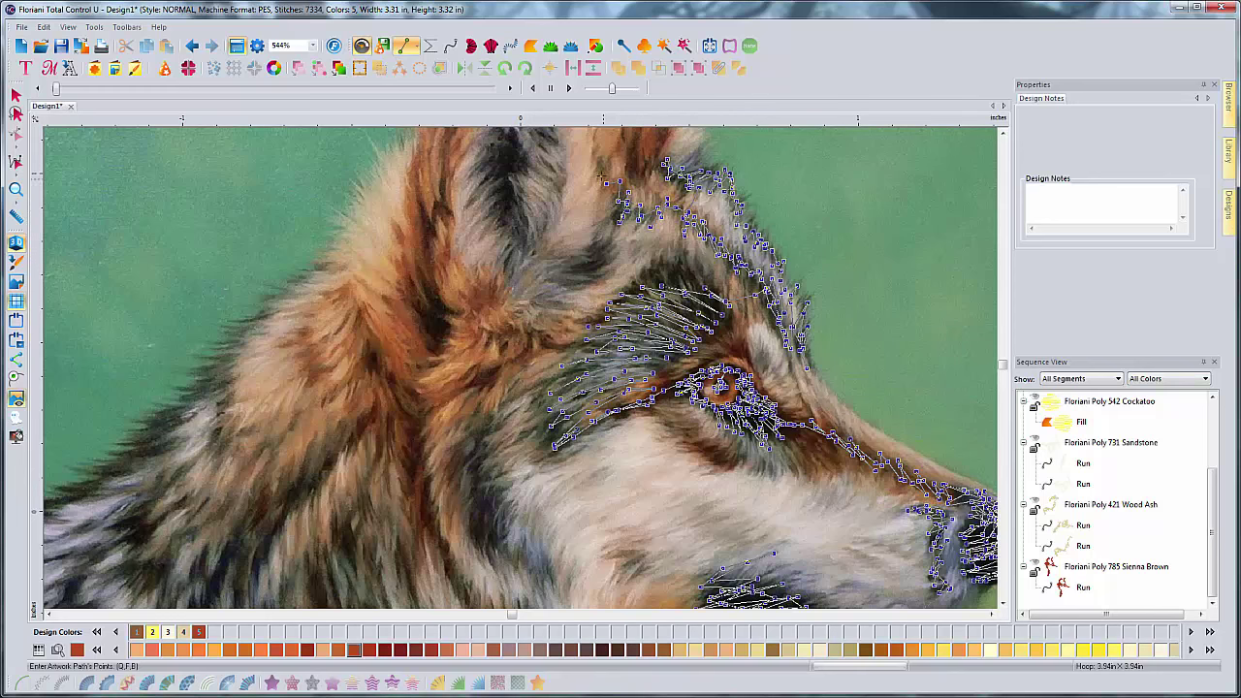
left_click(614, 189)
Step: Trace the dark fur strokes running from the crown down to the front base of the near ear
left_click(554, 277)
left_click(591, 254)
left_click(613, 254)
left_click(573, 271)
left_click(539, 291)
left_click(590, 278)
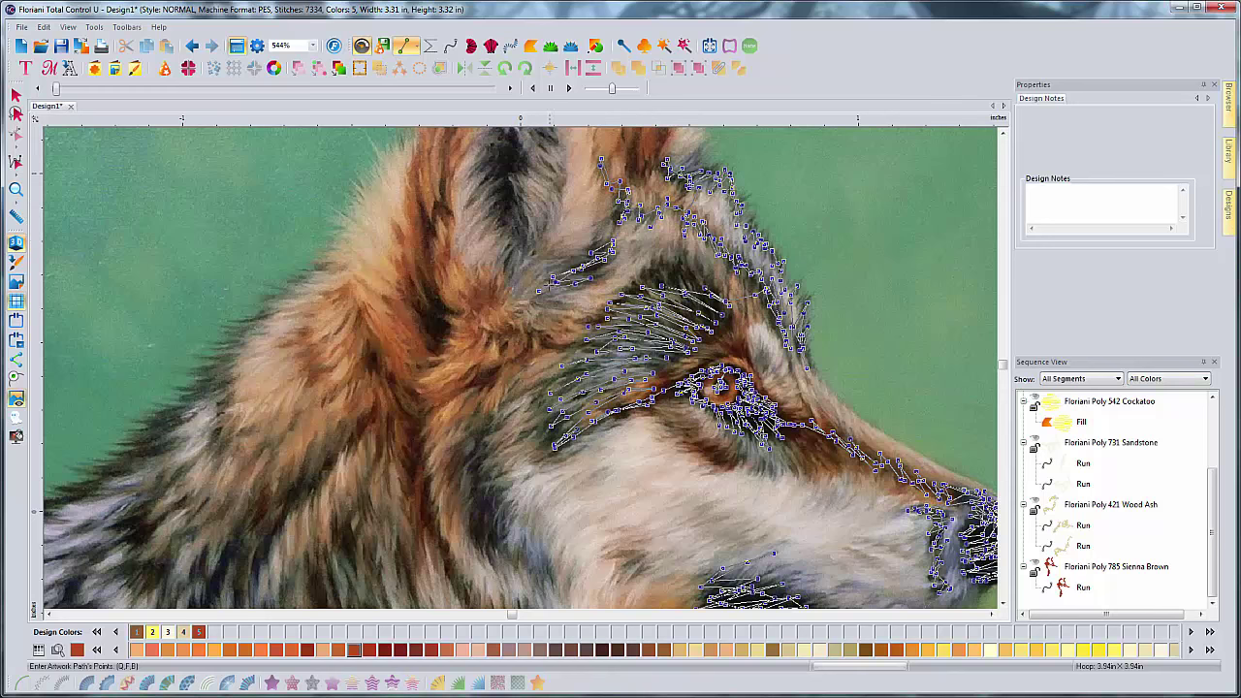
Step: Trace jagged strokes around the dark fur inside the near ear, up to its tip and back down its front side
scroll(525, 394, "up", 5)
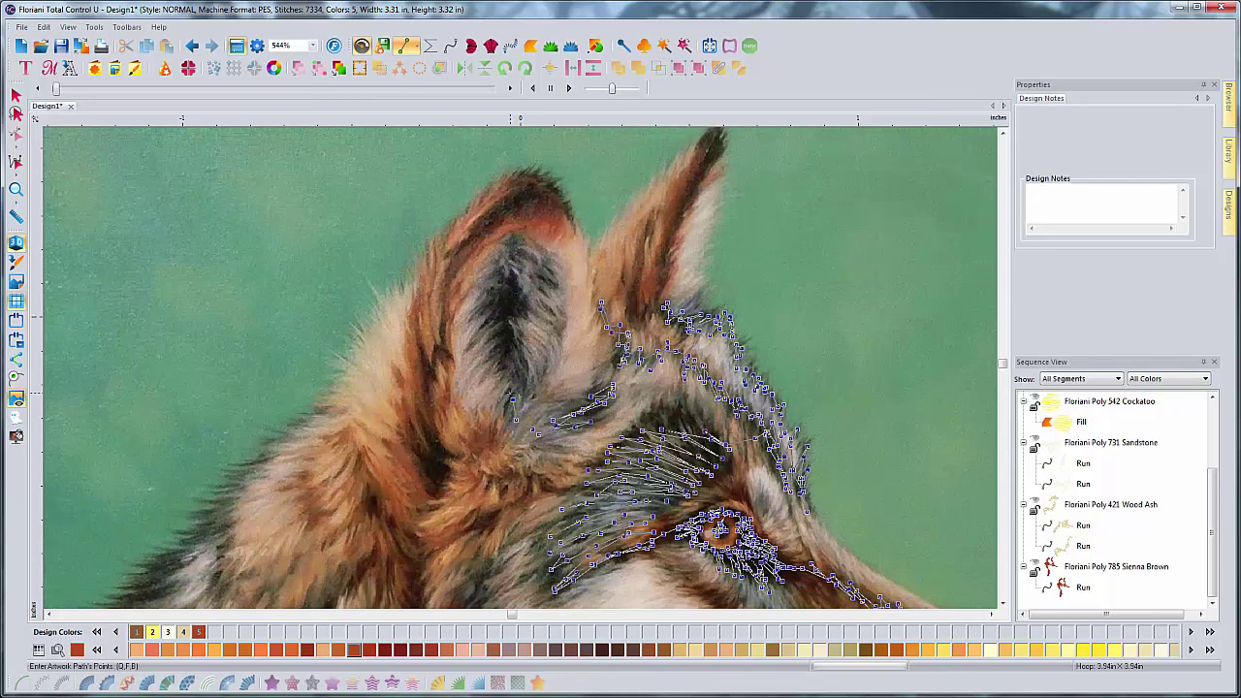
mouse_move(512, 392)
left_mouse_down()
mouse_move(505, 349)
mouse_move(478, 376)
mouse_move(521, 336)
mouse_move(487, 357)
mouse_move(502, 302)
mouse_move(490, 290)
mouse_move(515, 240)
mouse_move(539, 291)
left_mouse_up()
left_click(549, 317)
left_click(515, 286)
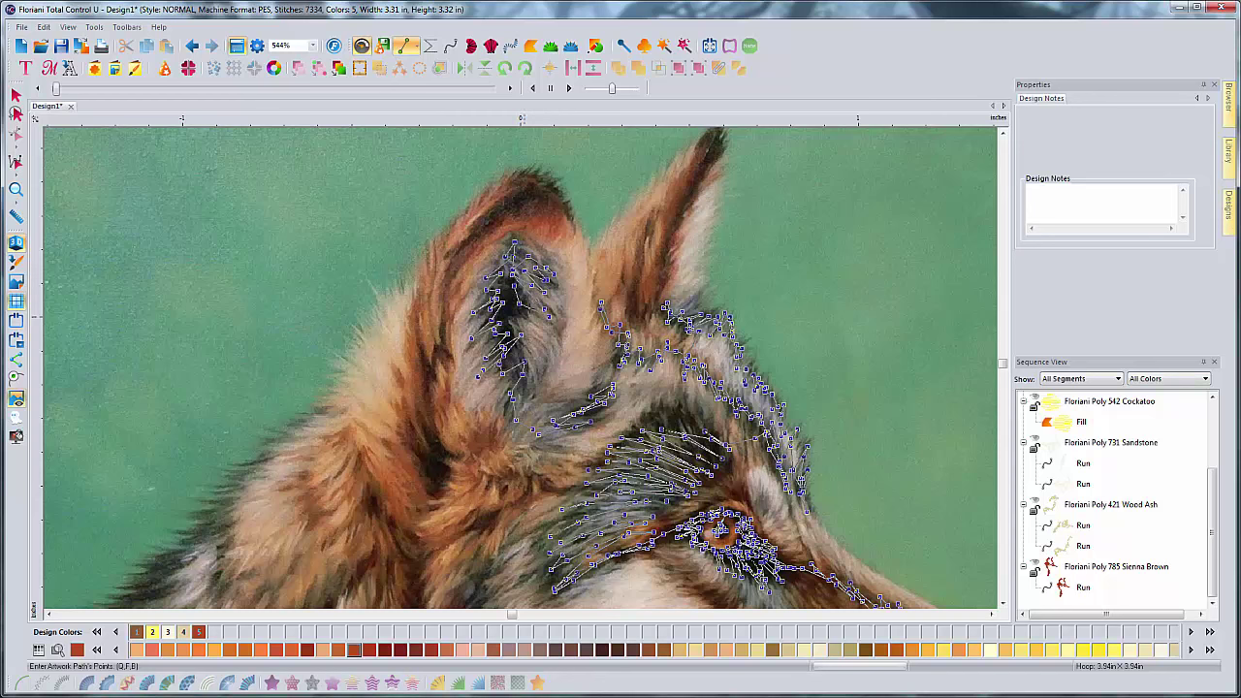
left_click(534, 329)
left_click(515, 320)
left_click(530, 357)
left_click(503, 363)
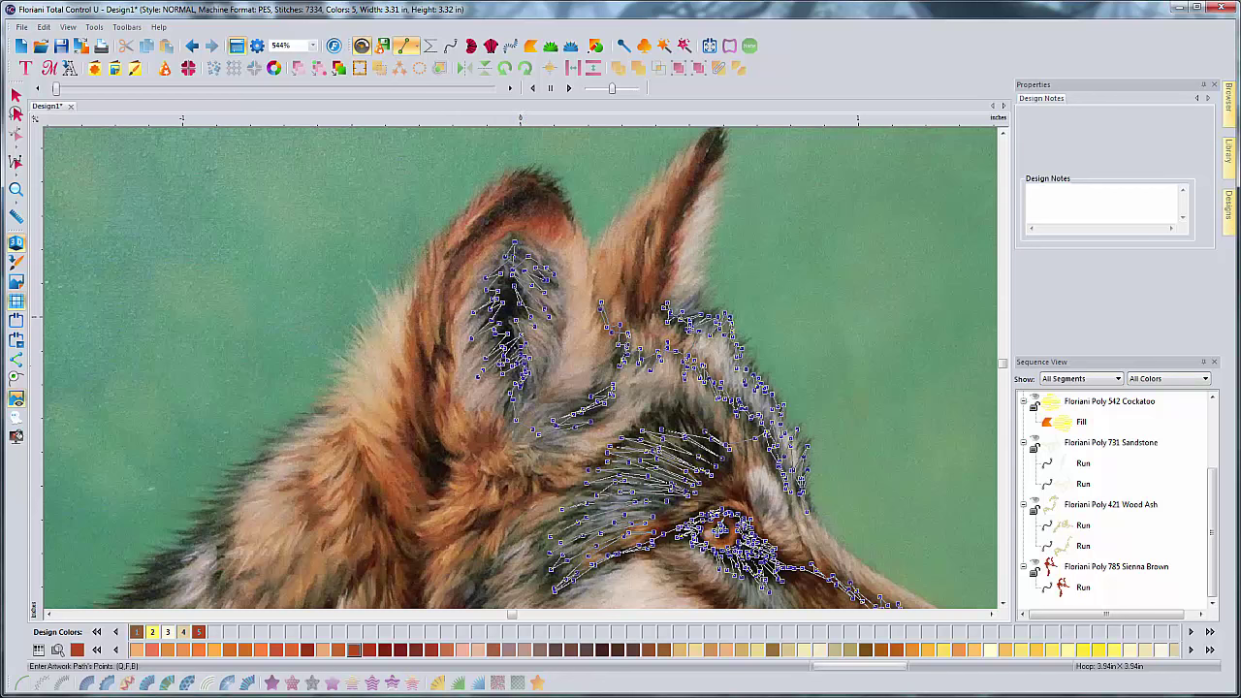
Step: Fill the dark center of the near ear with short zigzag strokes from the base up to the tip
left_click_drag(514, 334, 506, 328)
left_click(524, 316)
left_click(498, 320)
left_click(518, 312)
left_click(502, 304)
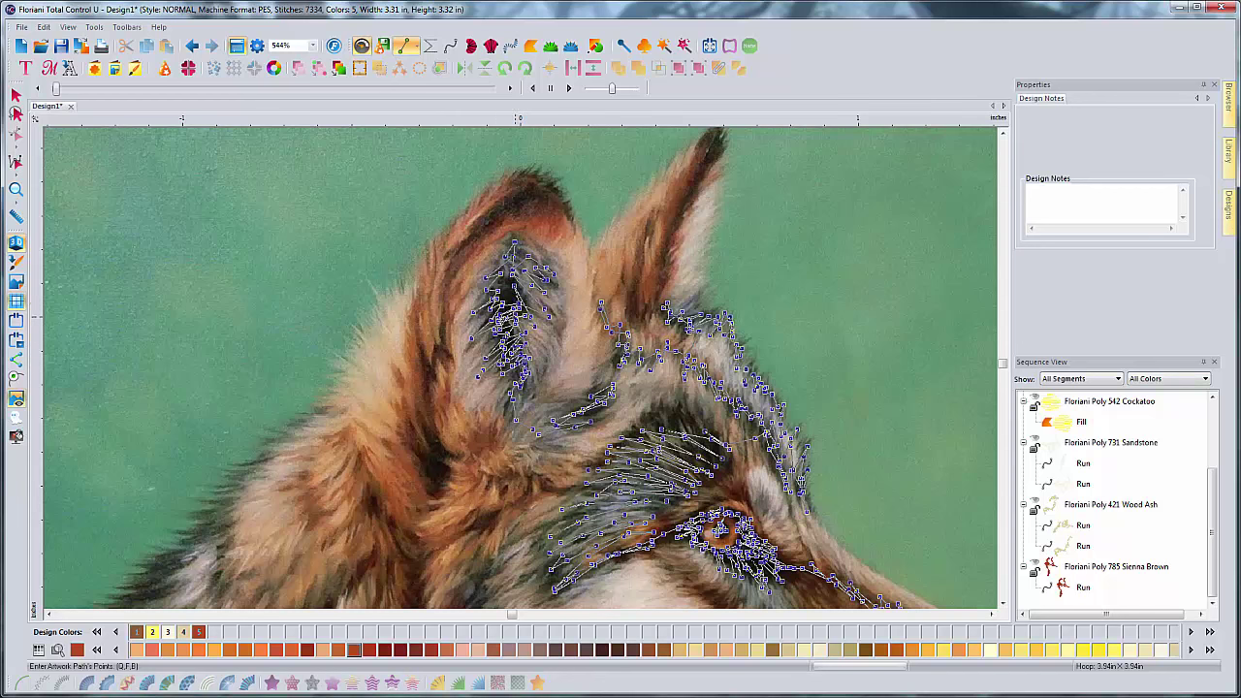
left_click(514, 299)
left_click(499, 281)
left_click(516, 270)
Step: Trace the rear inner rim of the near ear down to the dark fur and back up
mouse_move(491, 244)
left_mouse_down()
mouse_move(448, 275)
mouse_move(444, 351)
left_mouse_up()
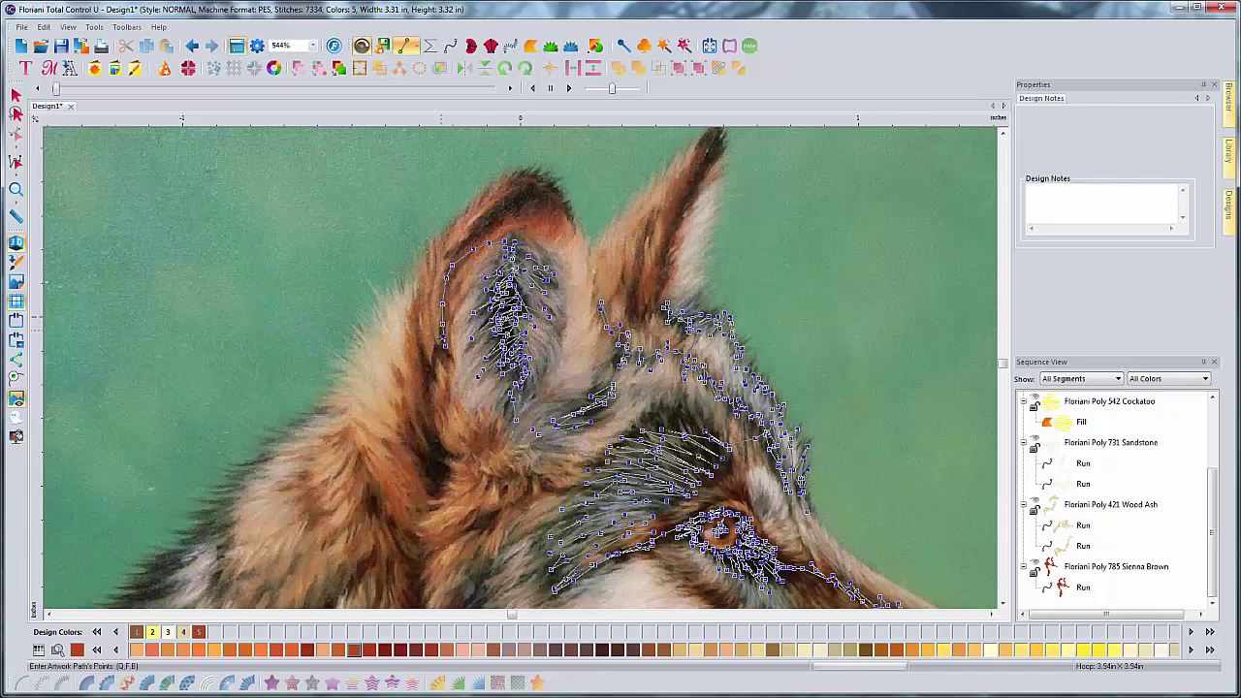
left_click(434, 337)
left_click(442, 375)
left_click(431, 370)
left_click(418, 337)
left_click(432, 371)
left_click(438, 353)
left_click(447, 297)
Step: Trace the dark outer edge of the near ear over its tip, with short strokes down the front side
mouse_move(450, 251)
left_mouse_down()
mouse_move(534, 173)
mouse_move(531, 190)
left_mouse_up()
left_click(564, 192)
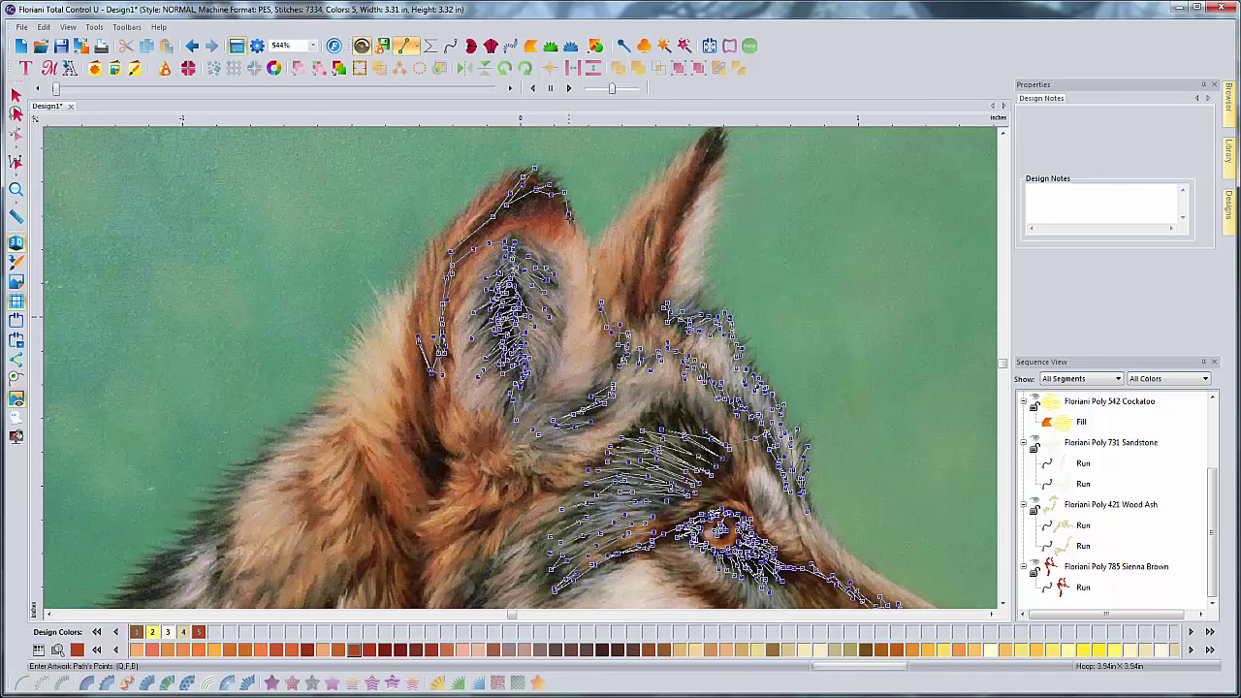
left_click(572, 222)
left_click(574, 208)
left_click(561, 193)
left_click(540, 206)
Step: Lead the path from the near ear's tip back down its rear edge toward the ear base
left_click(493, 211)
left_click(467, 231)
left_click(459, 237)
left_click(445, 271)
left_click(433, 360)
left_click(429, 398)
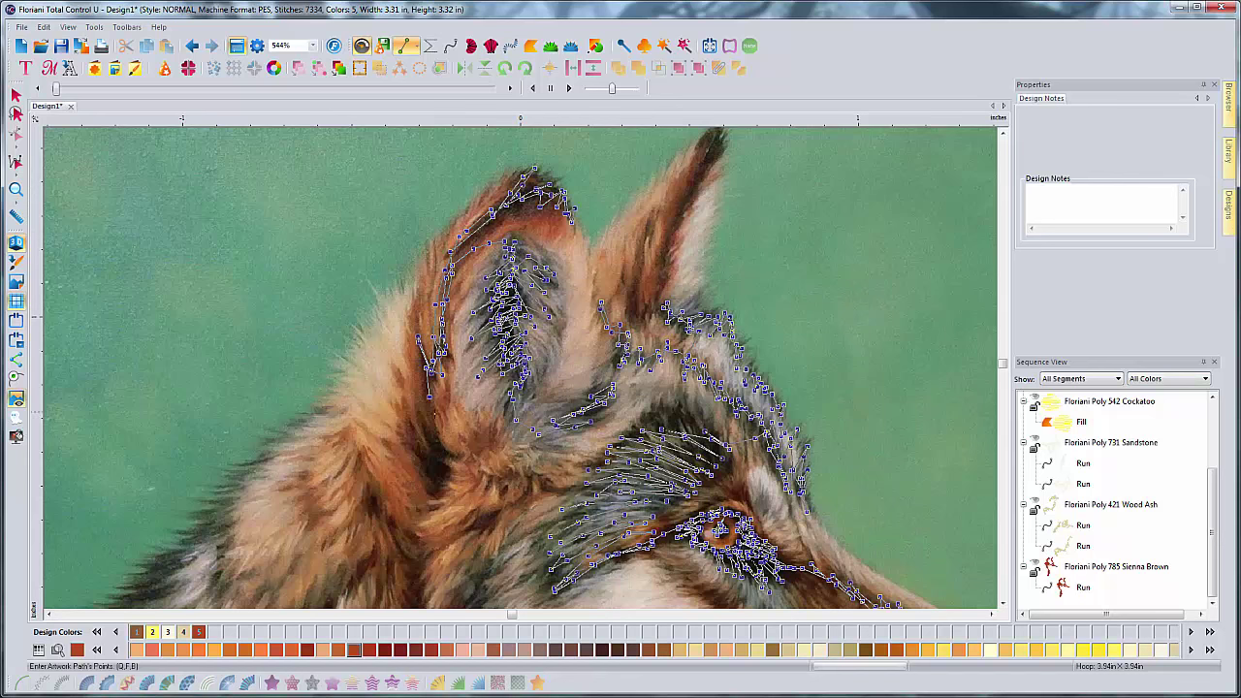
Step: Fill the dark patch at the rear base of the near ear with short zigzag strokes
left_click(441, 430)
left_click(450, 462)
left_click(422, 432)
left_click(440, 449)
left_click(418, 425)
left_click(436, 460)
left_click(443, 478)
left_click(421, 458)
left_click(415, 446)
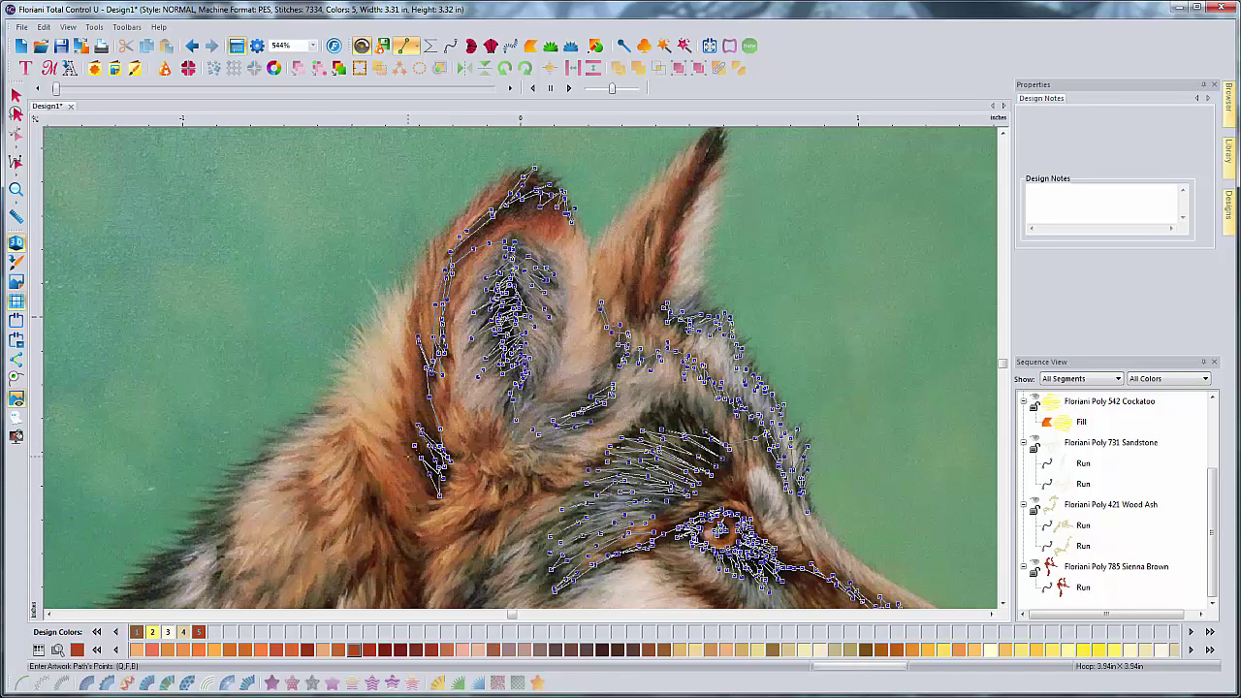
Step: Continue the path with small strokes through the reddish fur below the near ear toward the temple
key("Down")
key("Down")
key("Down")
key("Right")
key("Right")
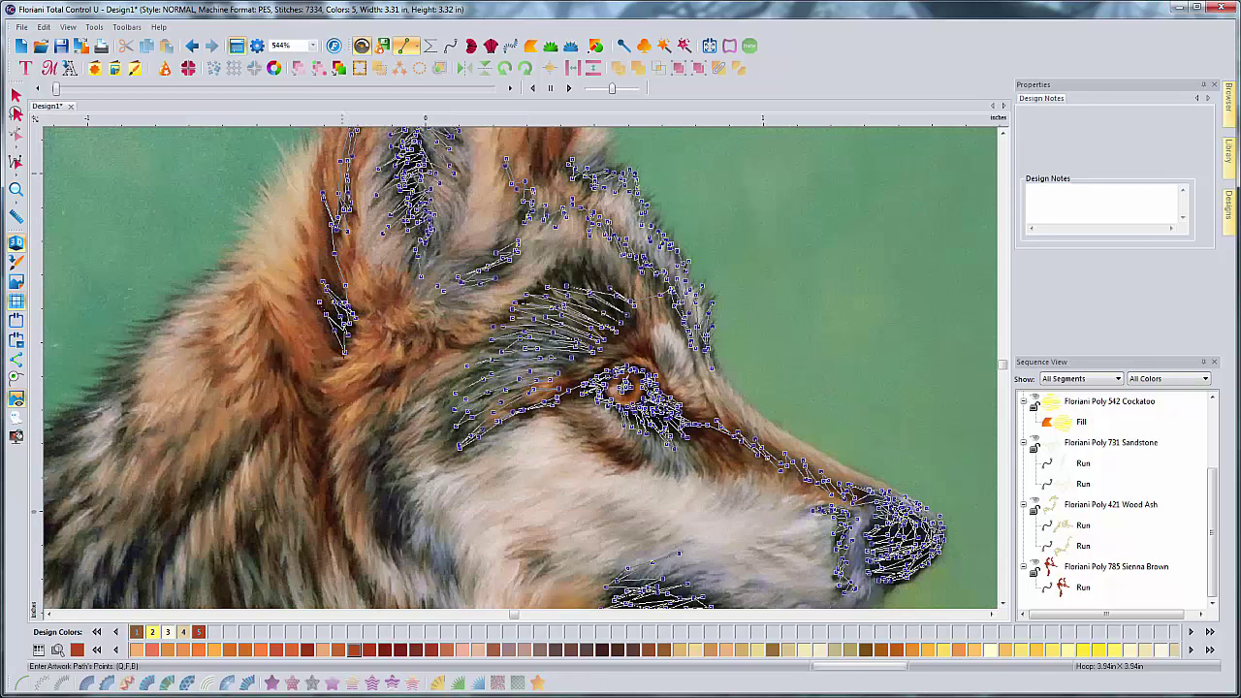
left_click(368, 350)
left_click(383, 336)
left_click(442, 343)
left_click(433, 354)
left_click(422, 355)
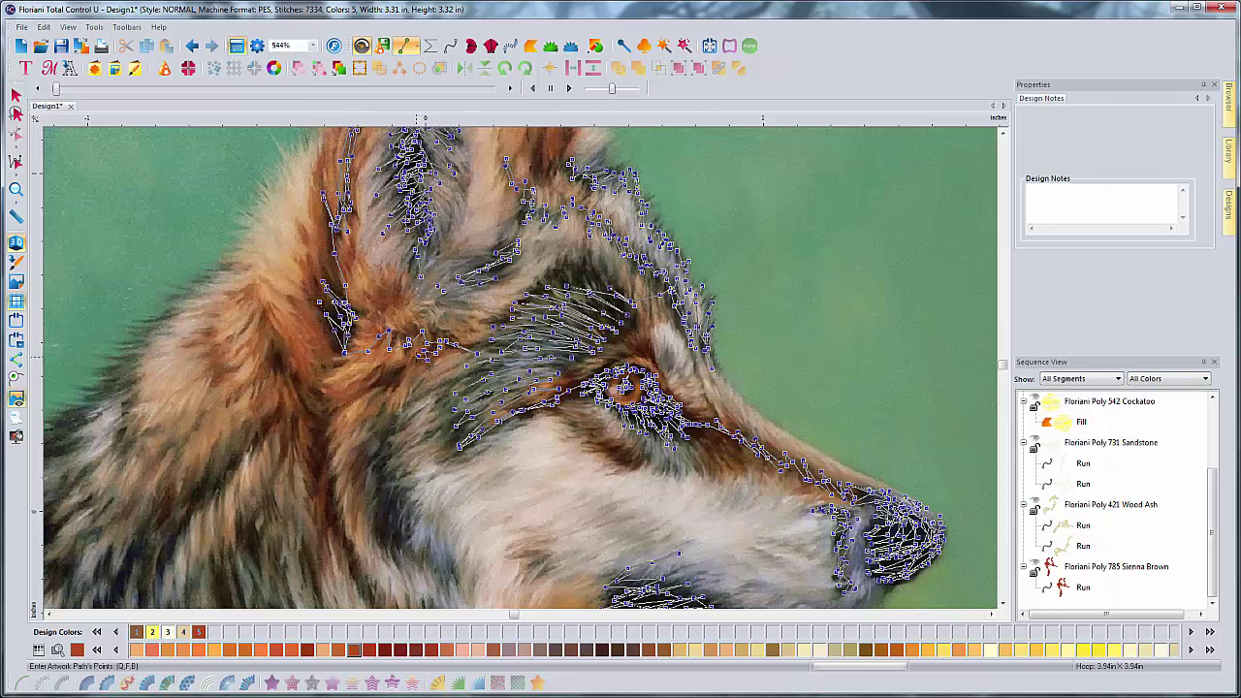
Step: Lead the path back from the temple under the reddish fur and down the rear edge of the cheek ruff
left_click(407, 360)
left_click(395, 367)
left_click(386, 376)
left_click(372, 386)
left_click(349, 395)
left_click(338, 409)
left_click(331, 424)
left_click(325, 441)
left_click(320, 465)
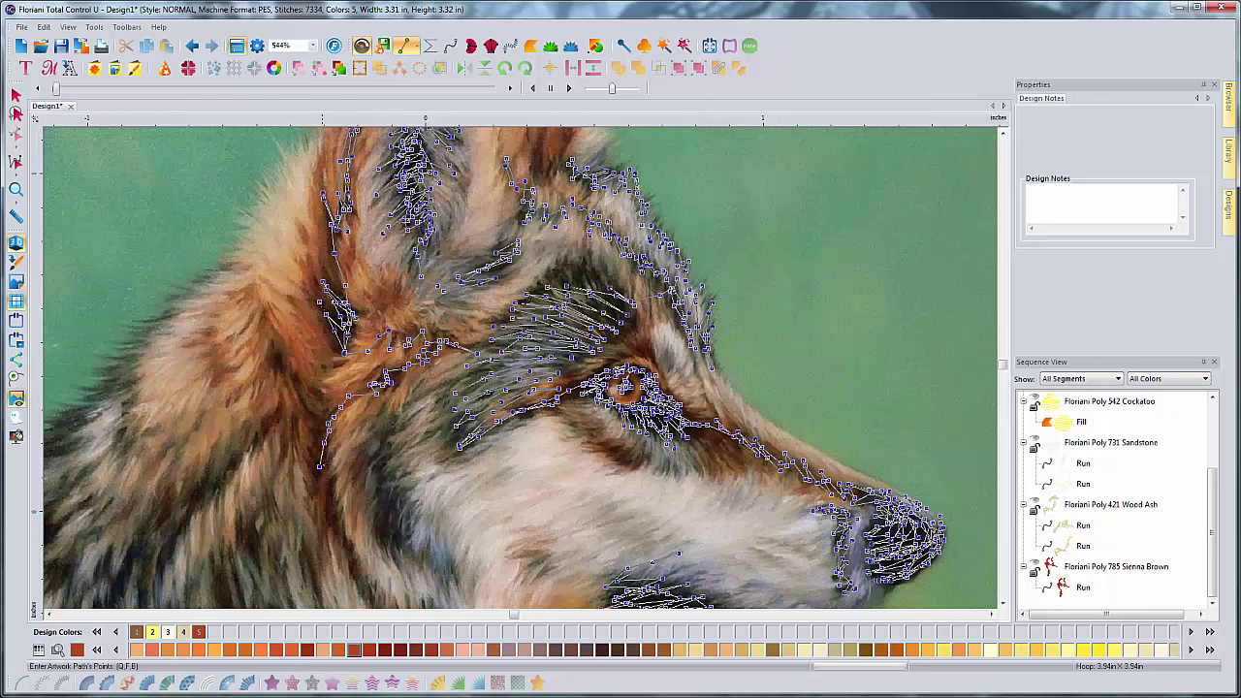
Step: Continue down the rear edge of the cheek ruff to the neck, ending in short jagged fur strokes
left_click(330, 485)
left_click(332, 511)
left_click(337, 523)
left_click(344, 534)
left_click(352, 556)
scroll(365, 582, "down", 2)
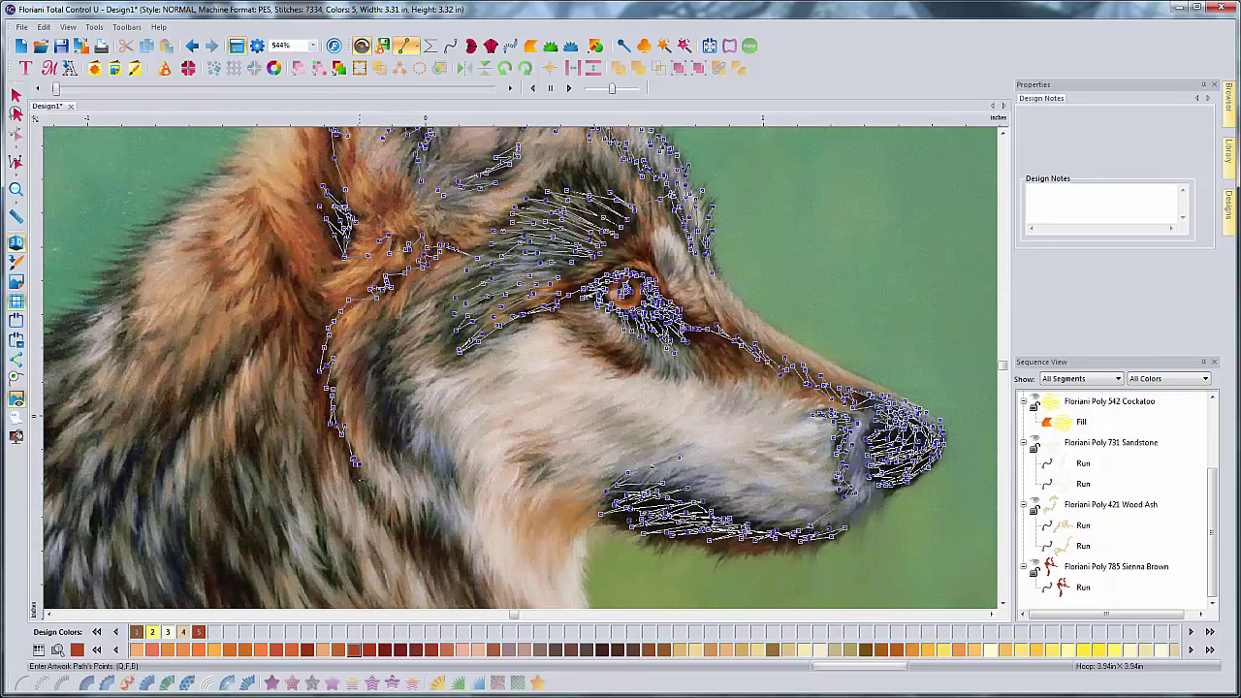
left_click(363, 477)
left_click(372, 496)
left_click(379, 482)
left_click(378, 503)
left_click(384, 490)
left_click(388, 514)
left_click(383, 510)
Step: Carry the jagged strokes across the bottom of the cheek ruff and up to the dark fur behind the cheek
left_click(413, 502)
left_click(407, 524)
left_click(438, 504)
left_click(451, 483)
left_click(451, 447)
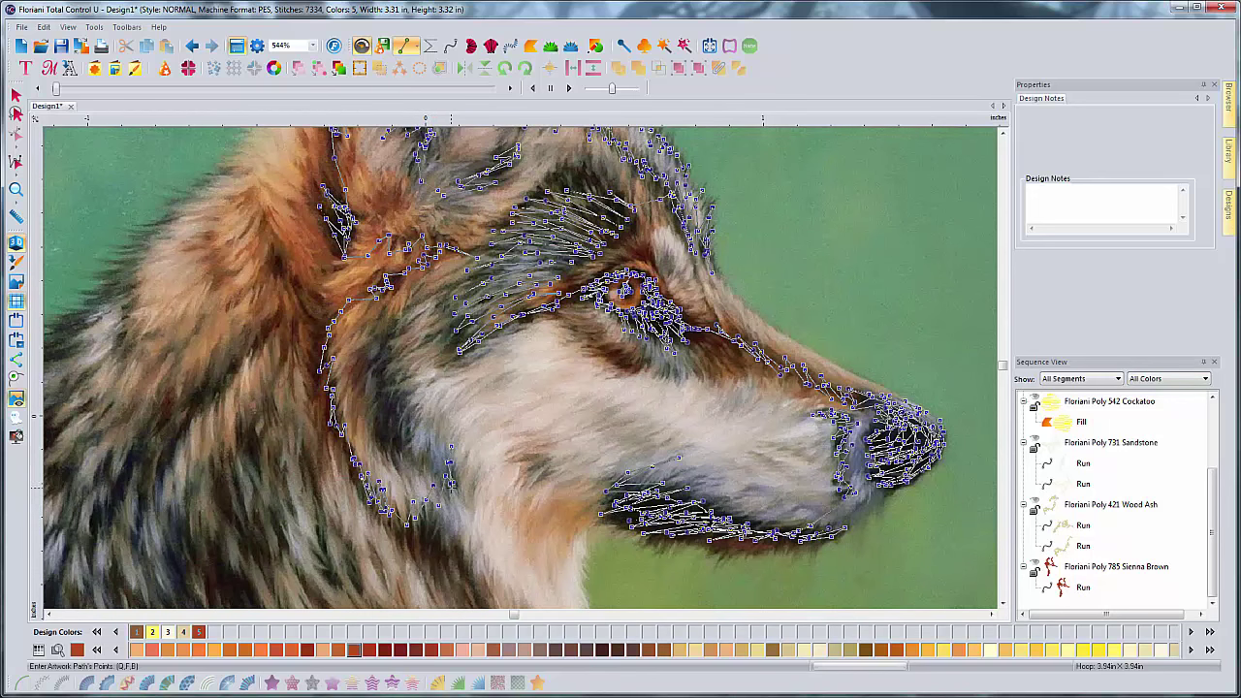
Step: Fill the lower part of the dark fur band behind the cheek with upright zigzag strokes, working upward
left_click(449, 476)
left_click(443, 447)
left_click(437, 484)
left_click(433, 445)
left_click(442, 434)
left_click(432, 479)
left_click(423, 462)
left_click(431, 431)
left_click(410, 460)
left_click(408, 424)
left_click(416, 410)
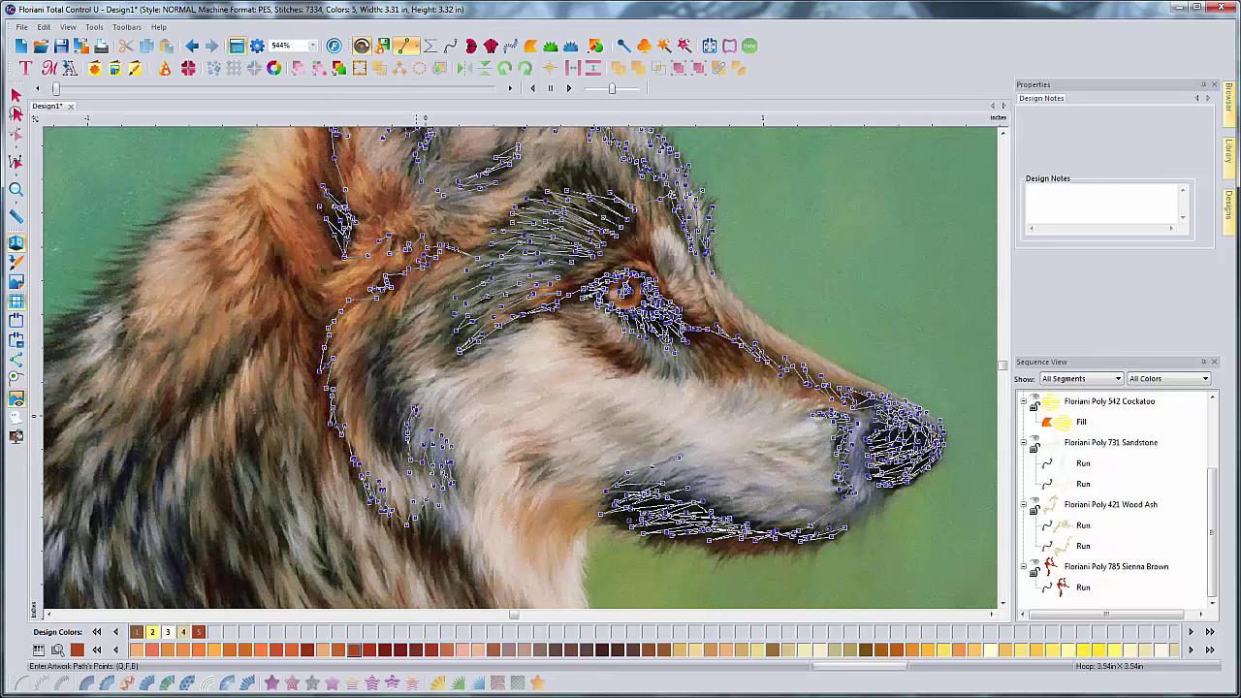
Step: Continue the upright zigzag strokes through the middle of the dark fur band behind the cheek
left_click(408, 408)
left_click(396, 451)
left_click(411, 396)
left_click(393, 432)
left_click(404, 390)
left_click(390, 417)
left_click(389, 447)
left_click(380, 404)
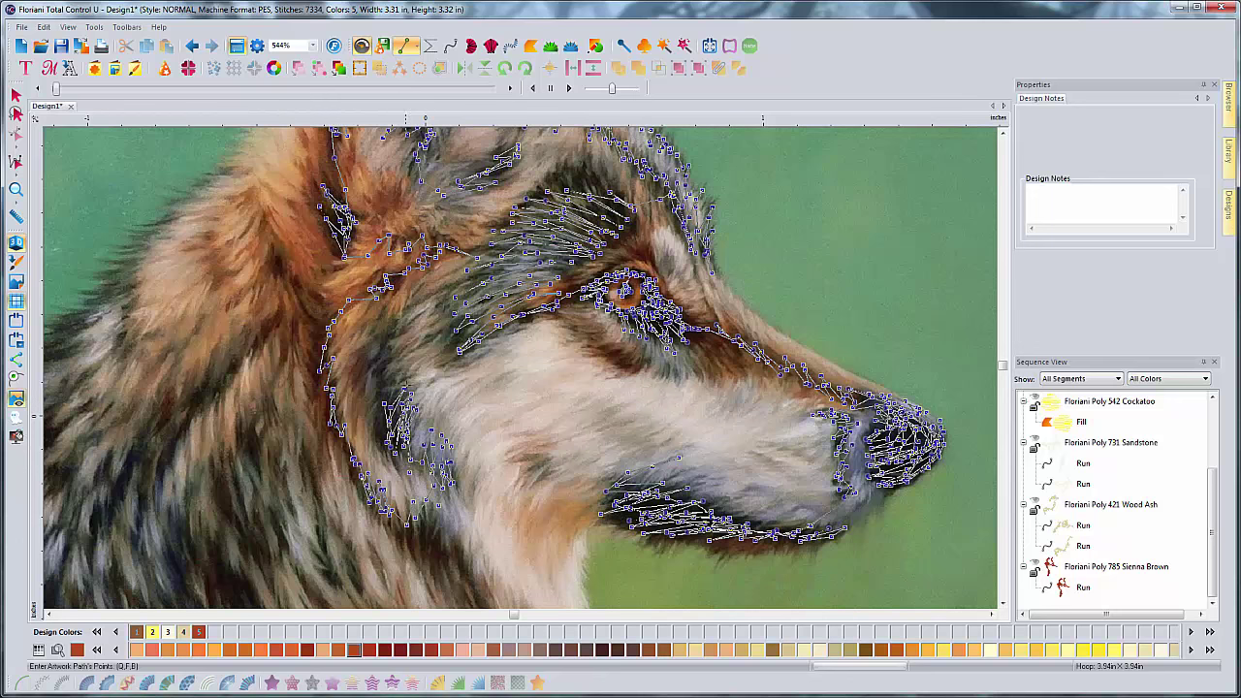
Step: Extend the zigzag strokes to the rear side of the dark band, working upward behind the pale cheek fur
left_click(411, 384)
left_click(377, 426)
left_click(379, 449)
left_click(373, 408)
left_click(385, 380)
left_click(412, 375)
left_click(377, 399)
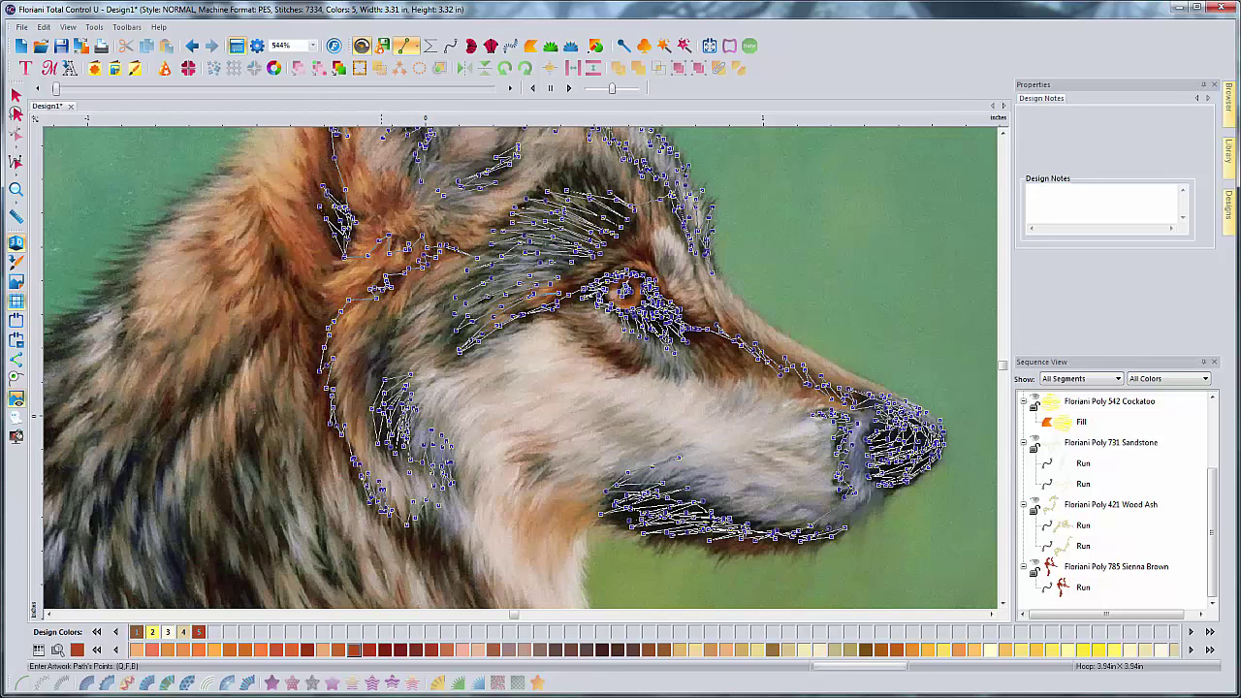
left_click(386, 390)
left_click(410, 362)
left_click(375, 389)
Step: Fill the upper end of the dark cheek band with long slanted strokes reaching toward the temple
left_click(403, 355)
left_click(377, 373)
left_click(399, 339)
left_click(372, 362)
left_click(393, 339)
left_click(420, 302)
left_click(396, 330)
left_click(376, 352)
left_click(395, 316)
left_click(379, 345)
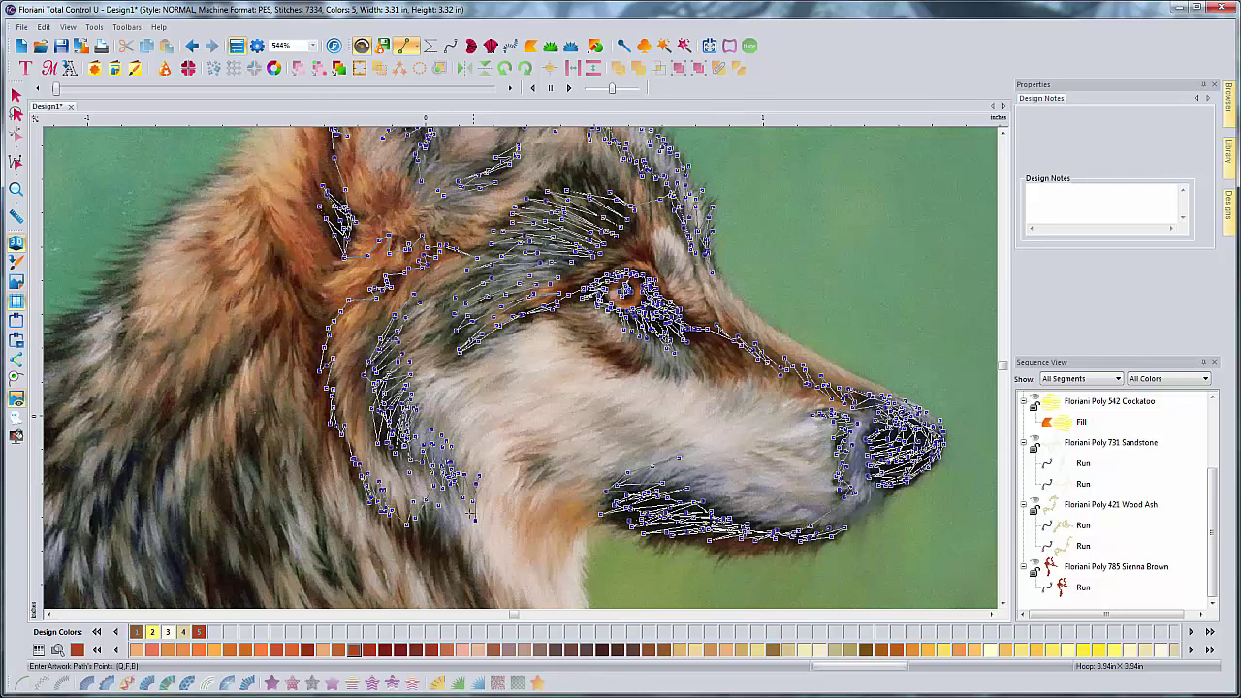
Step: Carry the path backward from the throat in jagged strokes along the upper edge of the reddish-brown chest patch
scroll(469, 535, "down", 2)
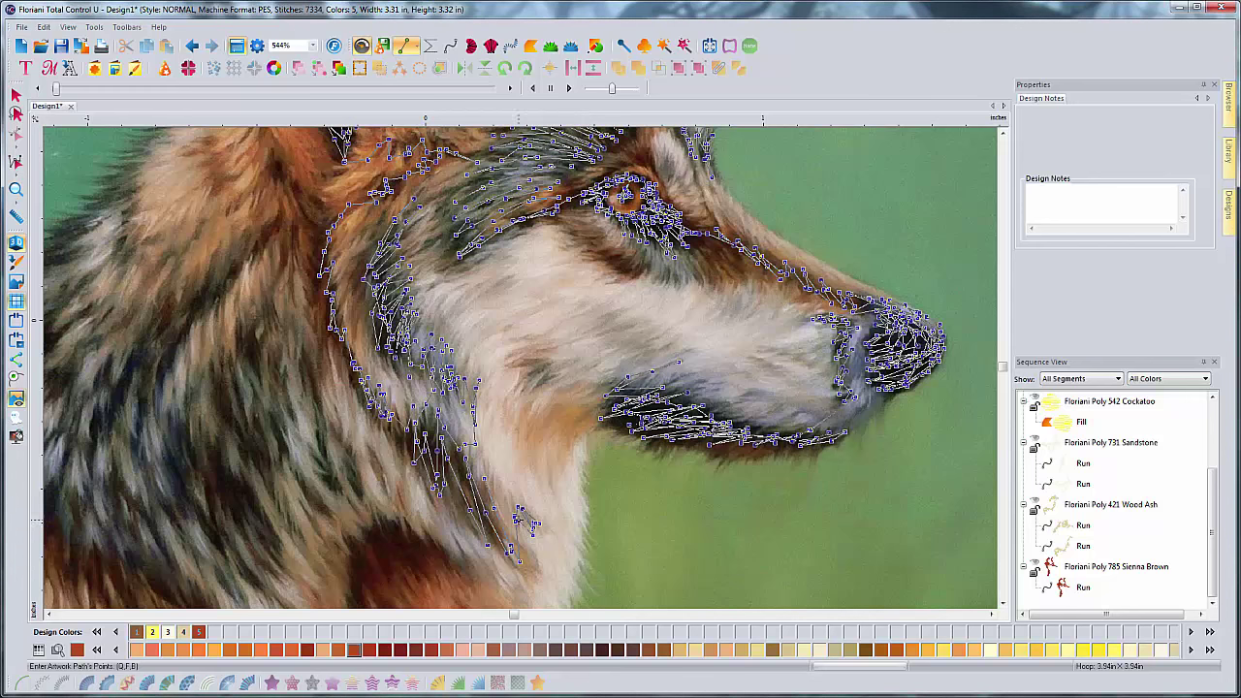
left_click(504, 551)
left_click(486, 539)
left_click(485, 555)
left_click(466, 555)
left_click(434, 555)
left_click(422, 529)
left_click(413, 533)
left_click(394, 512)
left_click(381, 523)
left_click(373, 511)
left_click(379, 537)
left_click(364, 531)
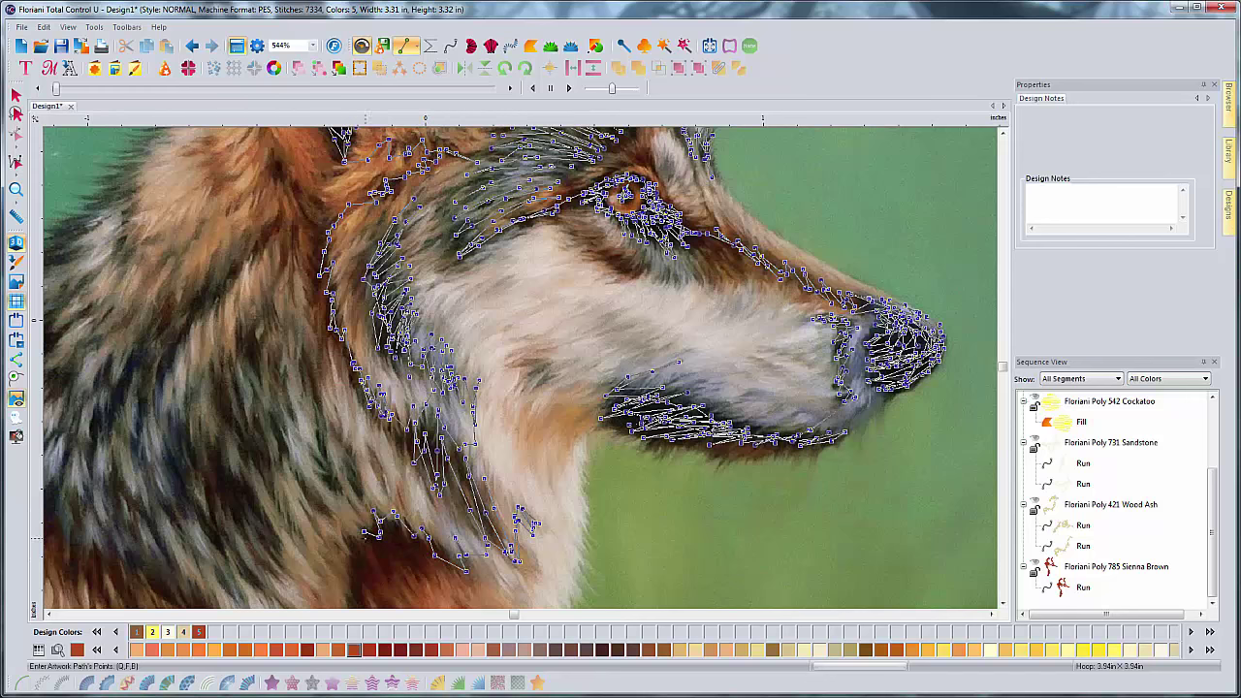
Step: Lead the path from the chest patch up the side of the neck with short and long fur strokes
key("Left")
key("Left")
key("Down")
key("Down")
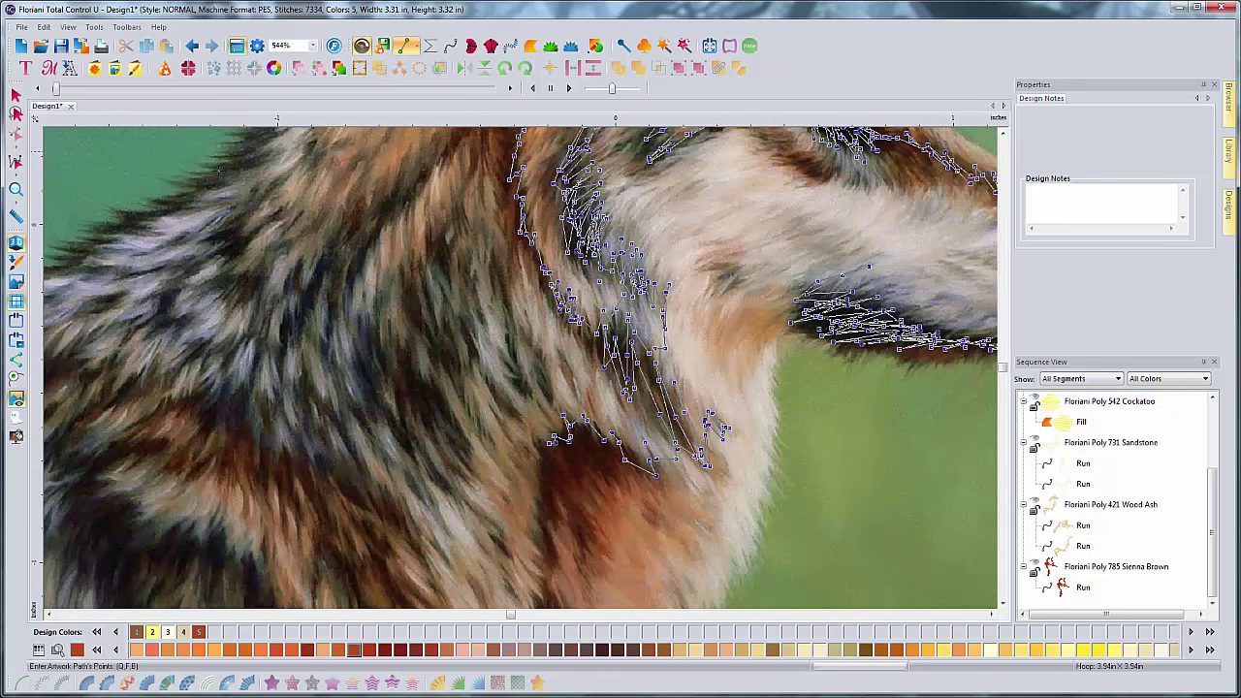
left_click(548, 391)
left_click(533, 355)
left_click(545, 386)
left_click(538, 369)
left_click(514, 316)
left_click(498, 274)
left_click(502, 282)
left_click(506, 319)
left_click(510, 344)
left_click(520, 372)
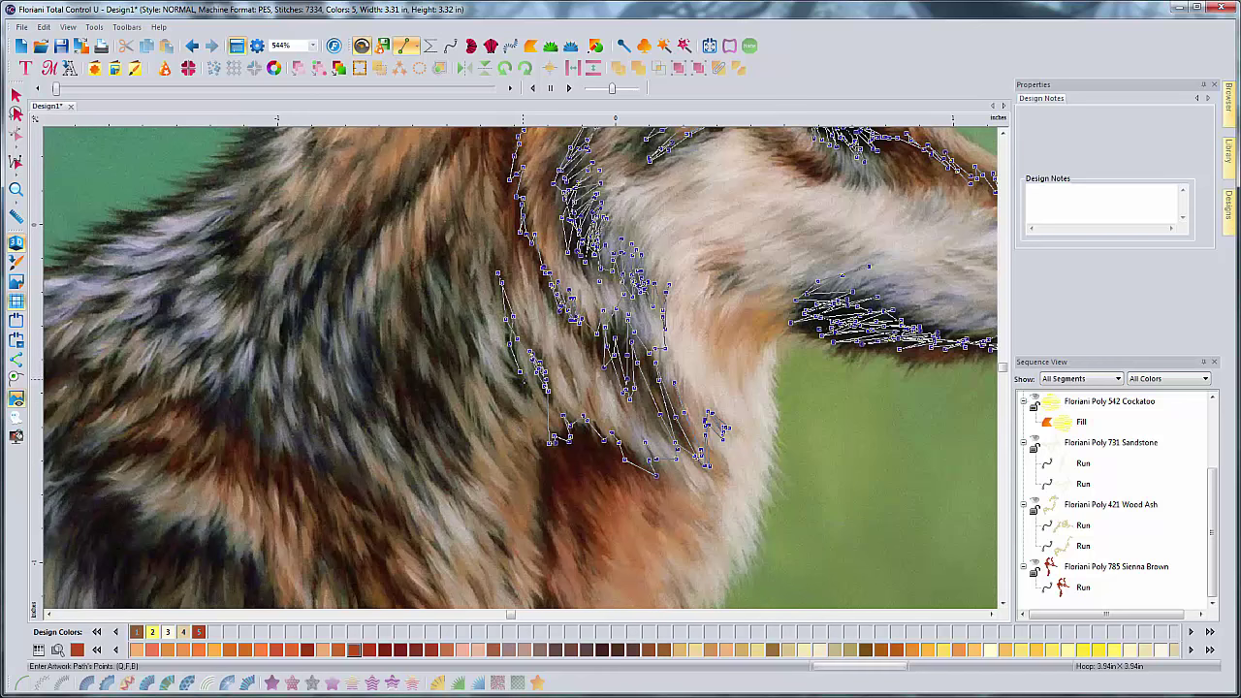
Step: Continue the fur strokes up the dark neck crease behind the cheek ruff toward the base of the ear
scroll(500, 290, "up", 1)
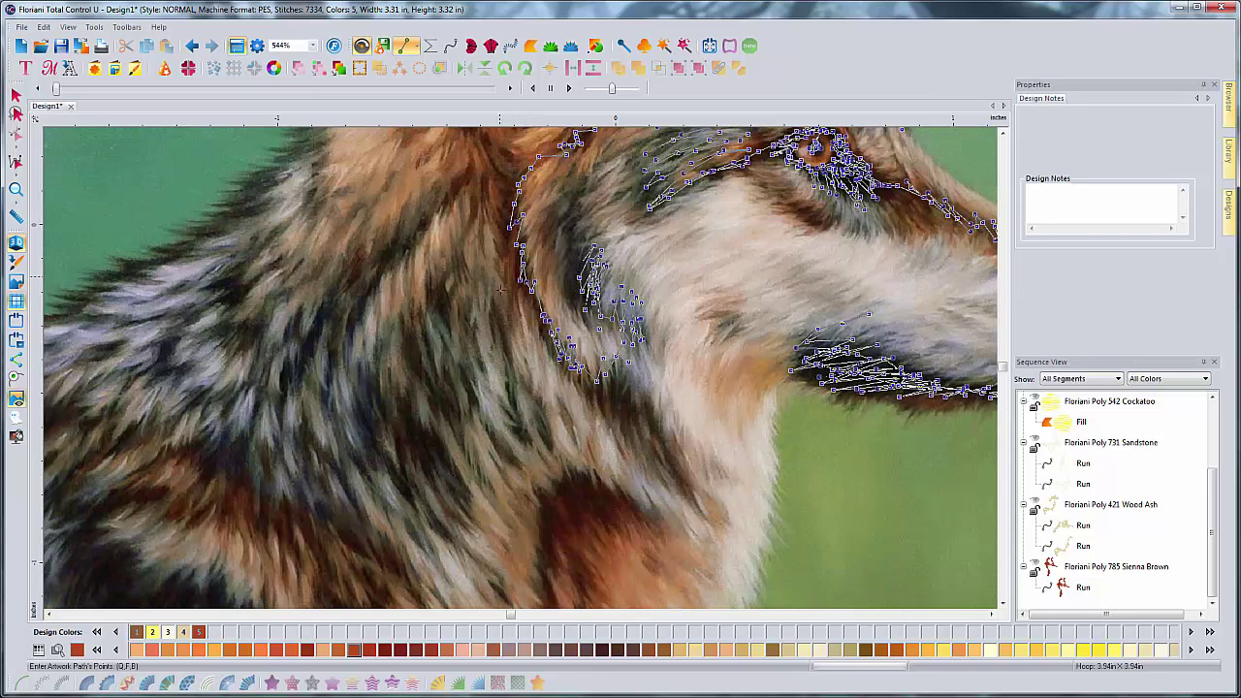
scroll(500, 290, "up", 2)
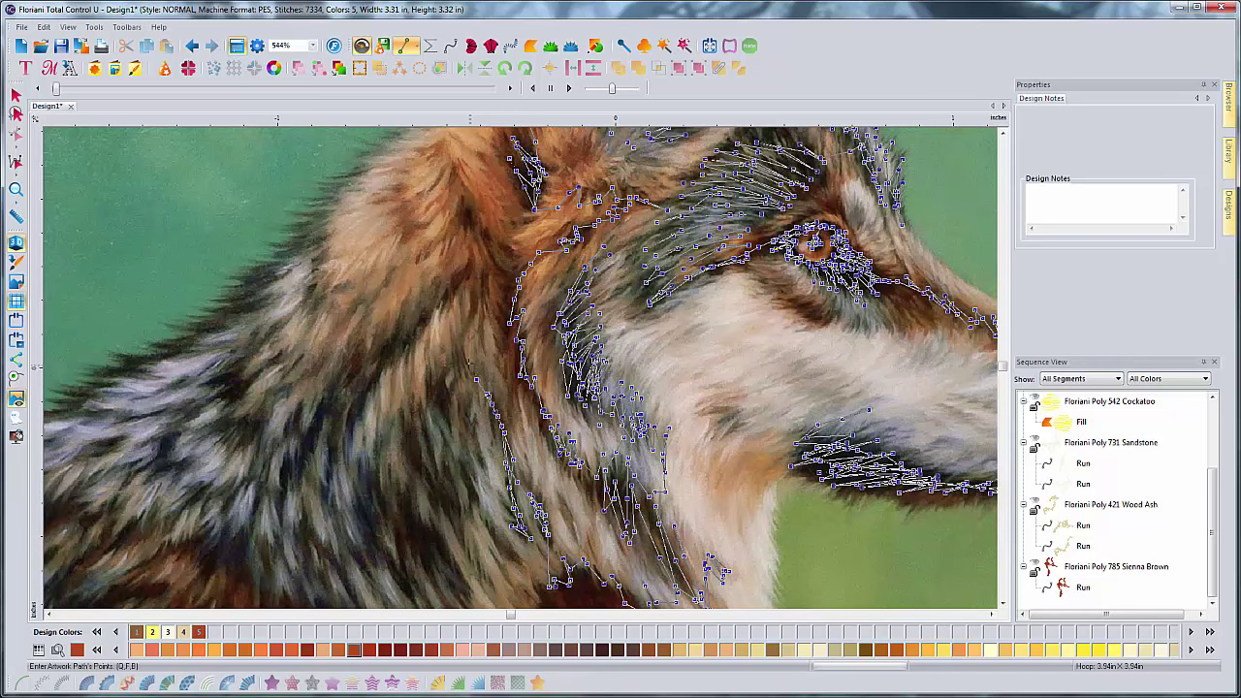
left_click(469, 363)
left_click(459, 331)
left_click(459, 341)
left_click(456, 359)
left_click(461, 326)
left_click(463, 329)
left_click(474, 310)
left_click(474, 336)
left_click(489, 305)
left_click(495, 246)
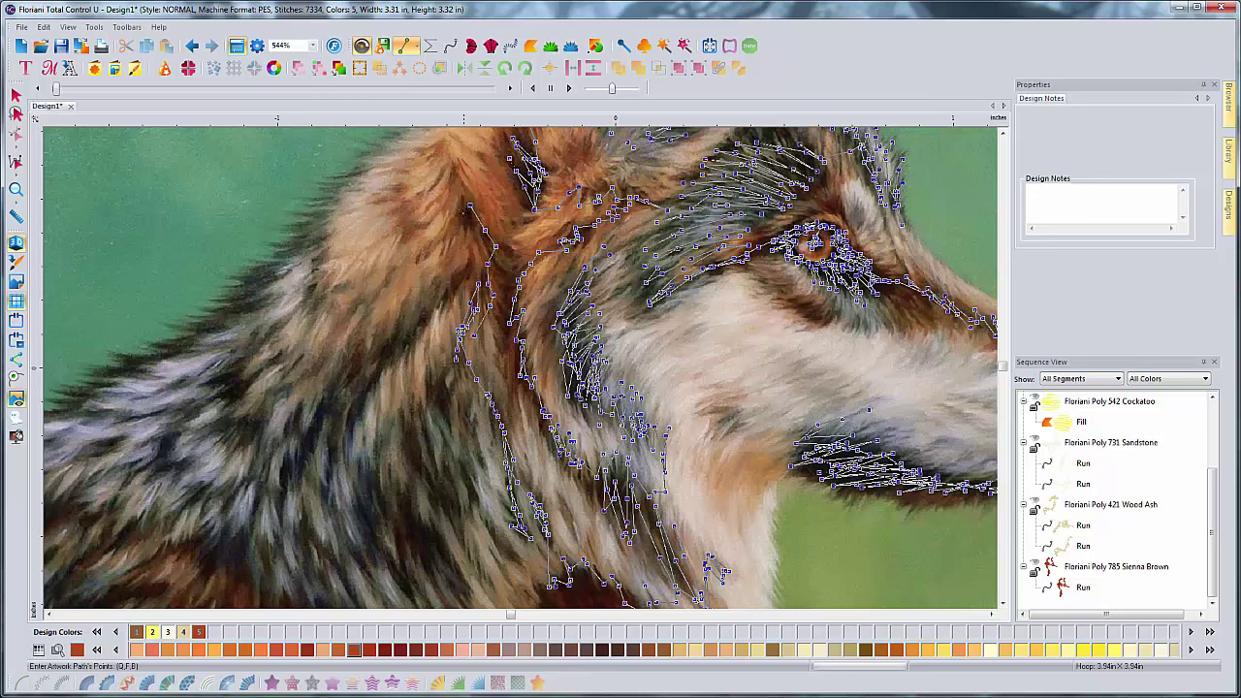
Step: Bring the path back down from the ear base and add slanted strokes in the dark fur behind it
left_click(468, 213)
left_click(452, 292)
left_click(442, 312)
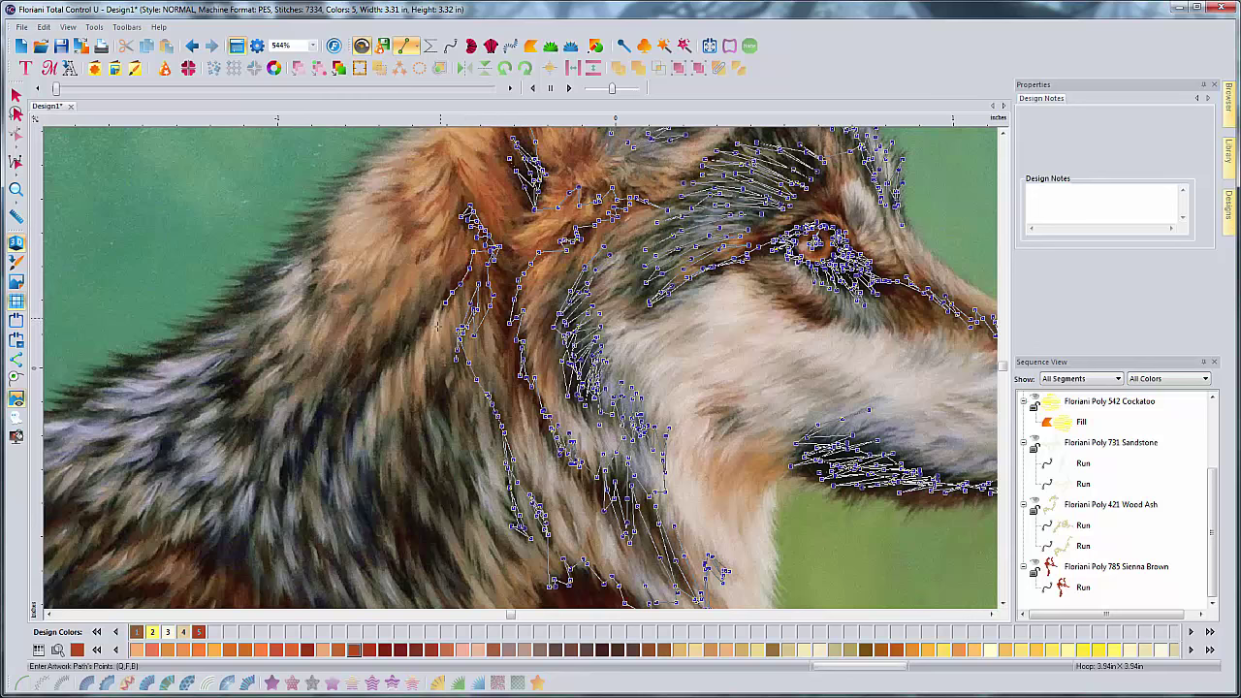
left_click(434, 320)
left_click(438, 291)
left_click(457, 273)
left_click(427, 303)
left_click(420, 336)
left_click(434, 287)
left_click(442, 277)
Step: Extend the slanted zigzag strokes backward along the lower edge of the tan neck fur
left_click(409, 350)
left_click(430, 286)
left_click(412, 310)
left_click(395, 352)
left_click(397, 313)
left_click(407, 297)
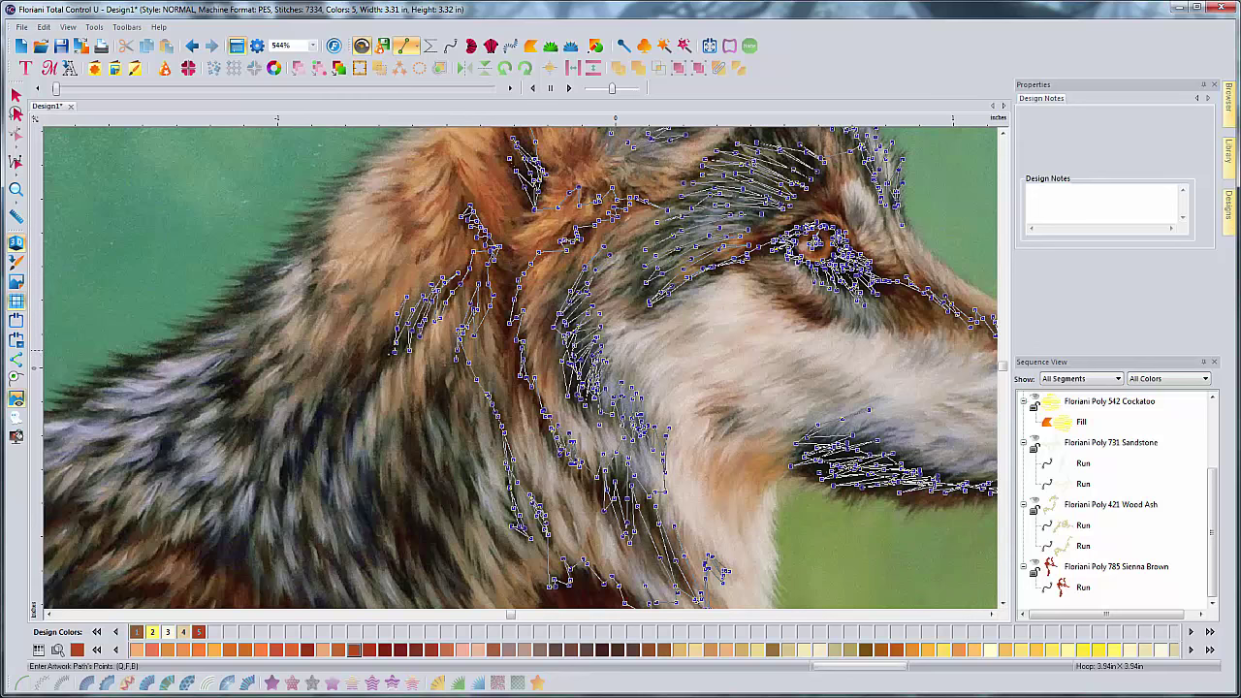
left_click(388, 360)
left_click(375, 378)
left_click(388, 330)
left_click(378, 343)
left_click(360, 360)
left_click(355, 343)
Step: Trace short strokes across the rear of the tan neck fur and up to the outer edge of the nape
left_click(390, 278)
left_click(371, 297)
left_click(359, 307)
left_click(344, 324)
left_click(356, 297)
left_click(356, 282)
left_click(342, 290)
left_click(326, 302)
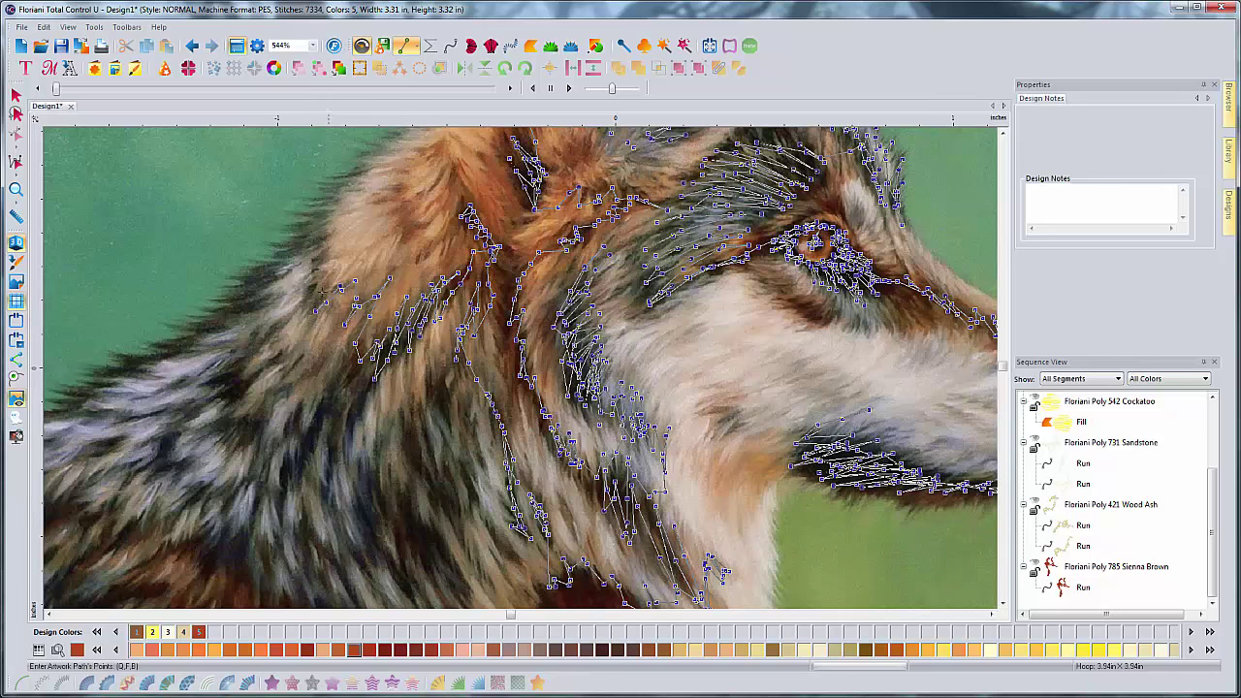
left_click(315, 284)
left_click(330, 234)
left_click(302, 245)
Step: Outline the fur tips along the rear edge of the nape with short outward strokes, working upward
scroll(309, 250, "up", 2)
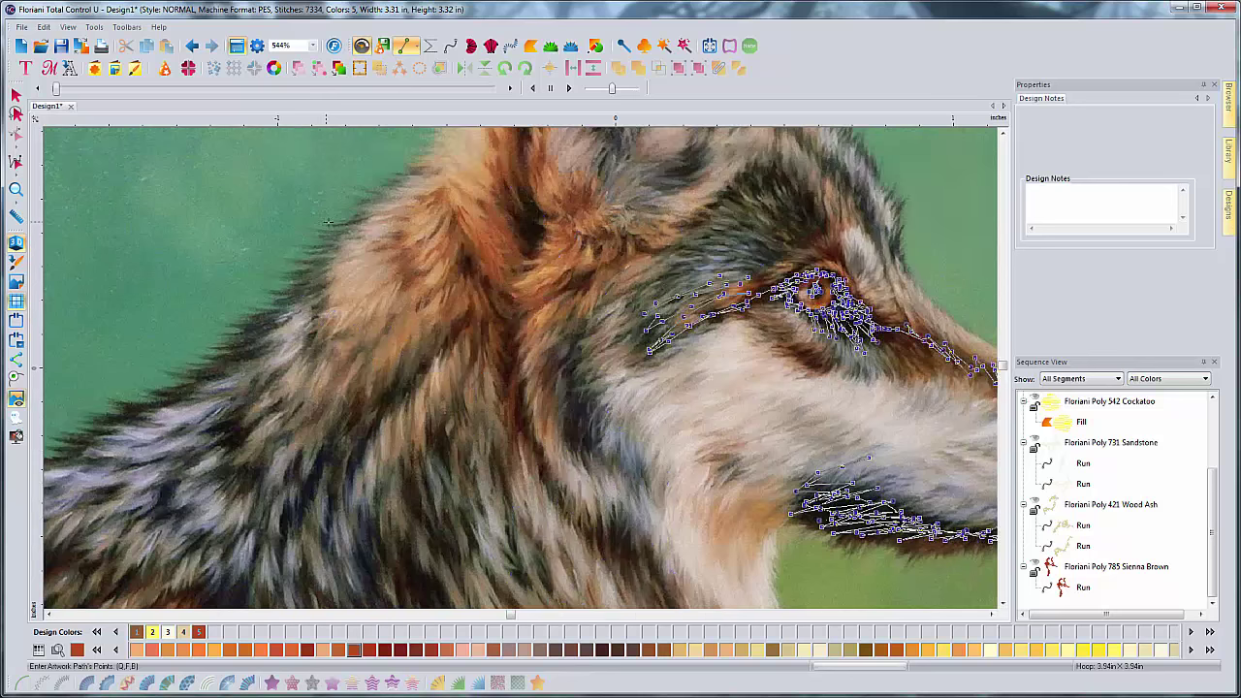
left_click(331, 317)
left_click(307, 328)
left_click(281, 335)
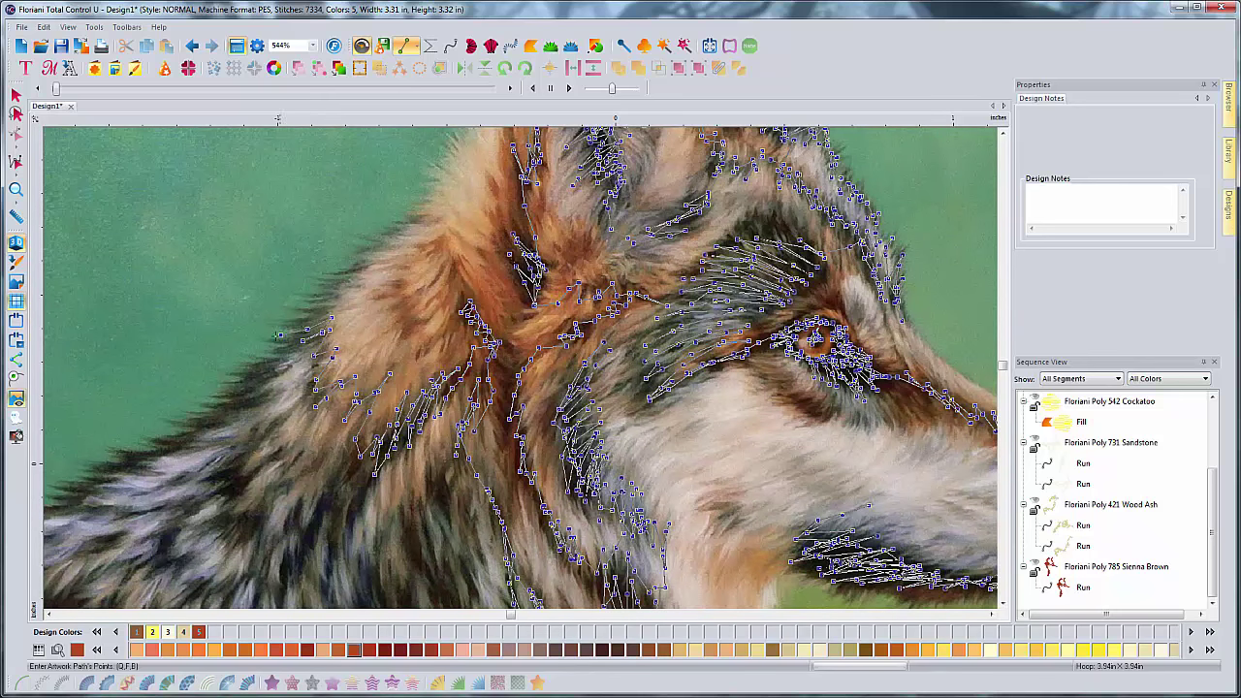
left_click(286, 335)
left_click(324, 312)
left_click(300, 317)
left_click(278, 322)
left_click(302, 308)
left_click(345, 294)
left_click(328, 295)
left_click(303, 296)
Step: Continue the short fur-tip strokes up the nape outline toward the back of the ear
left_click(353, 277)
left_click(346, 279)
left_click(320, 286)
left_click(365, 269)
left_click(347, 272)
left_click(316, 272)
left_click(360, 259)
left_click(347, 257)
left_click(379, 246)
left_click(411, 222)
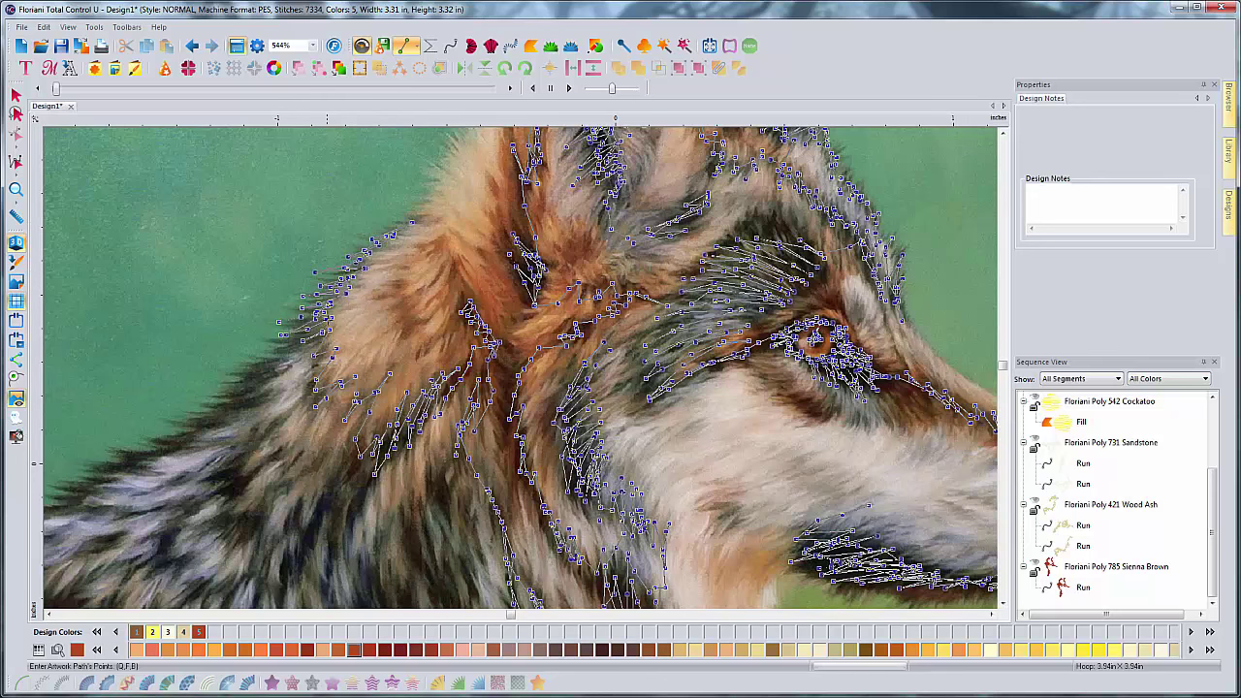
Step: Start jagged fur strokes along the outline of the back just below the nape
key("Left")
key("Left")
key("Down")
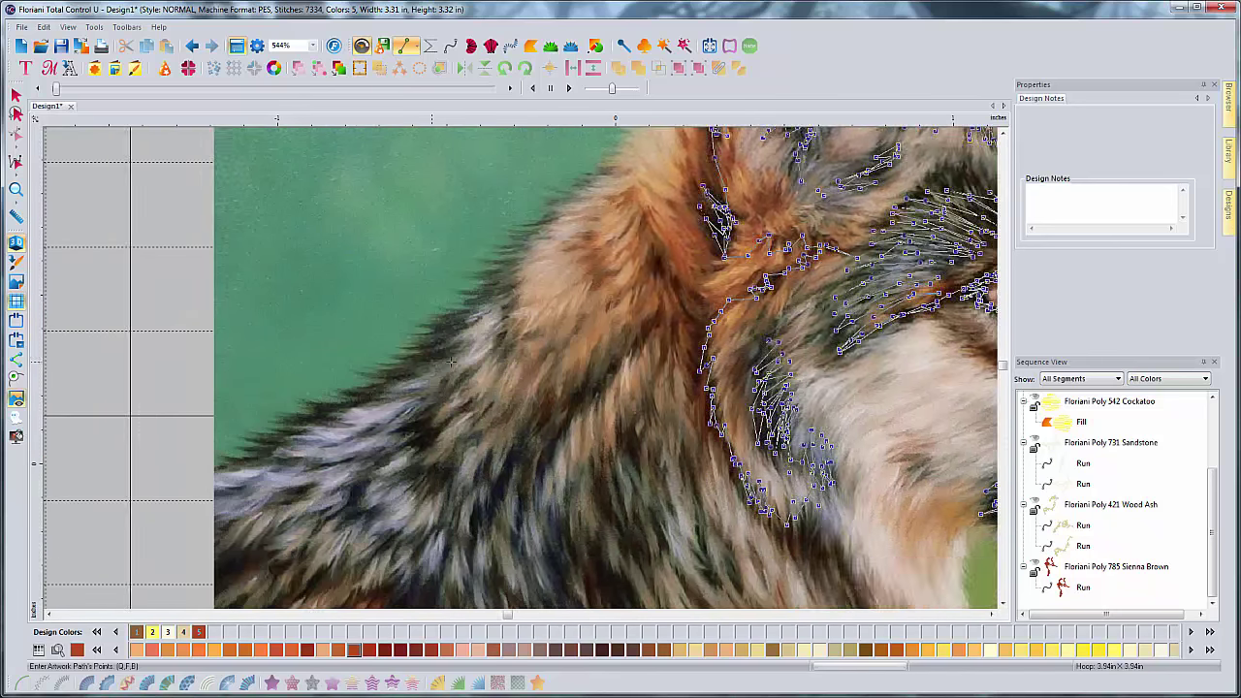
key("Left")
key("Left")
left_click(620, 321)
left_click(656, 311)
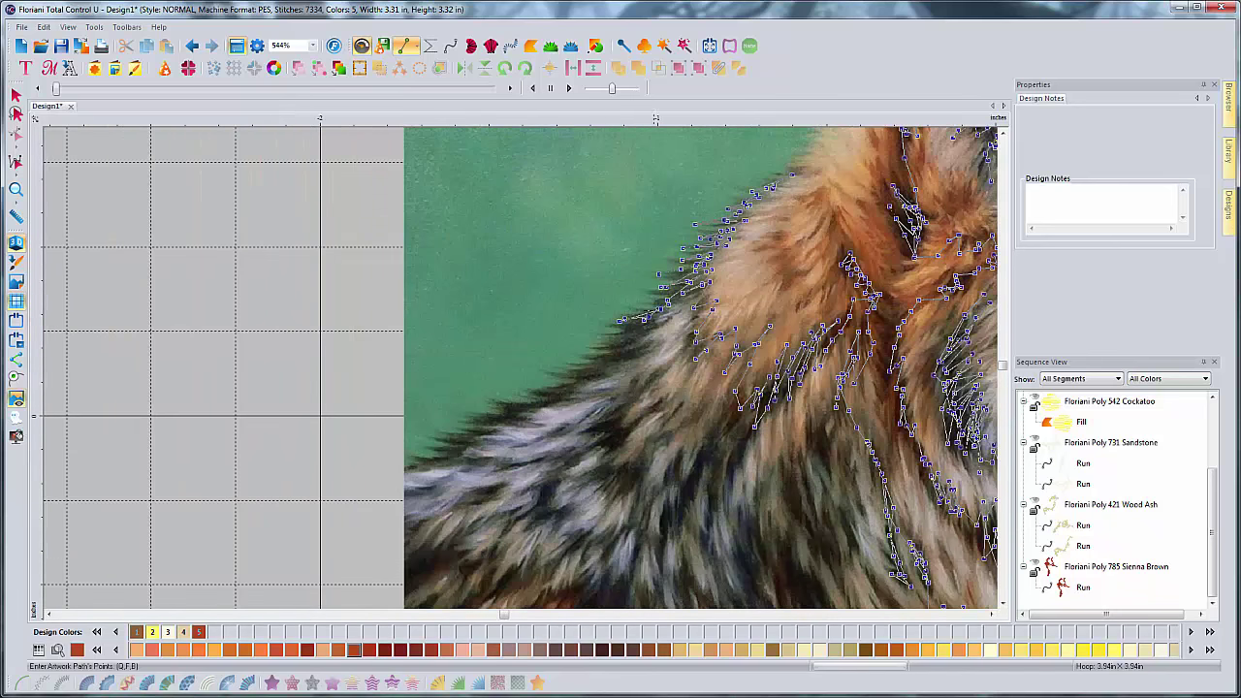
left_click(635, 318)
left_click(603, 330)
left_click(645, 319)
left_click(598, 339)
Step: Extend the long jagged strokes down the upper back outline, alternating between the dark fur and its outer tips
left_click(643, 329)
left_click(632, 341)
left_click(586, 354)
left_click(641, 341)
left_click(592, 361)
left_click(631, 354)
left_click(567, 368)
left_click(553, 371)
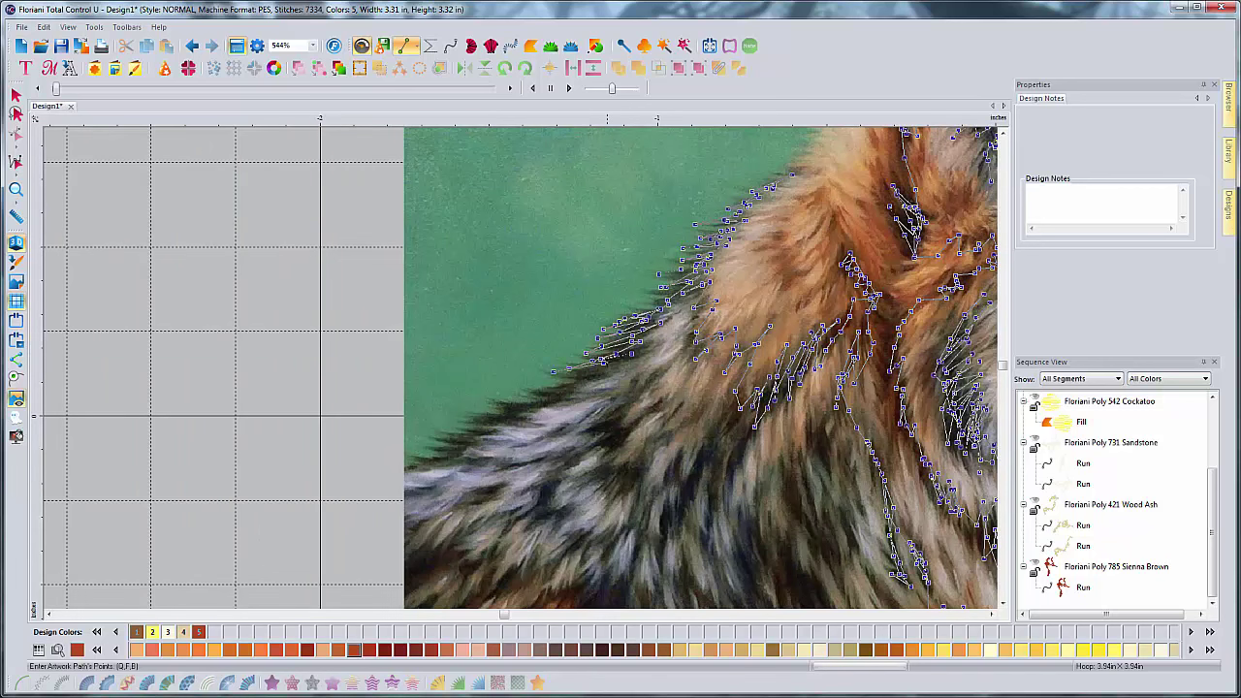
Step: Carry the jagged fur-tip strokes farther down the back outline toward the edge of the picture
left_click(603, 370)
left_click(561, 378)
left_click(578, 379)
left_click(539, 389)
left_click(574, 389)
left_click(531, 401)
left_click(563, 397)
left_click(524, 405)
left_click(487, 412)
left_click(546, 402)
left_click(517, 410)
left_click(487, 421)
left_click(462, 424)
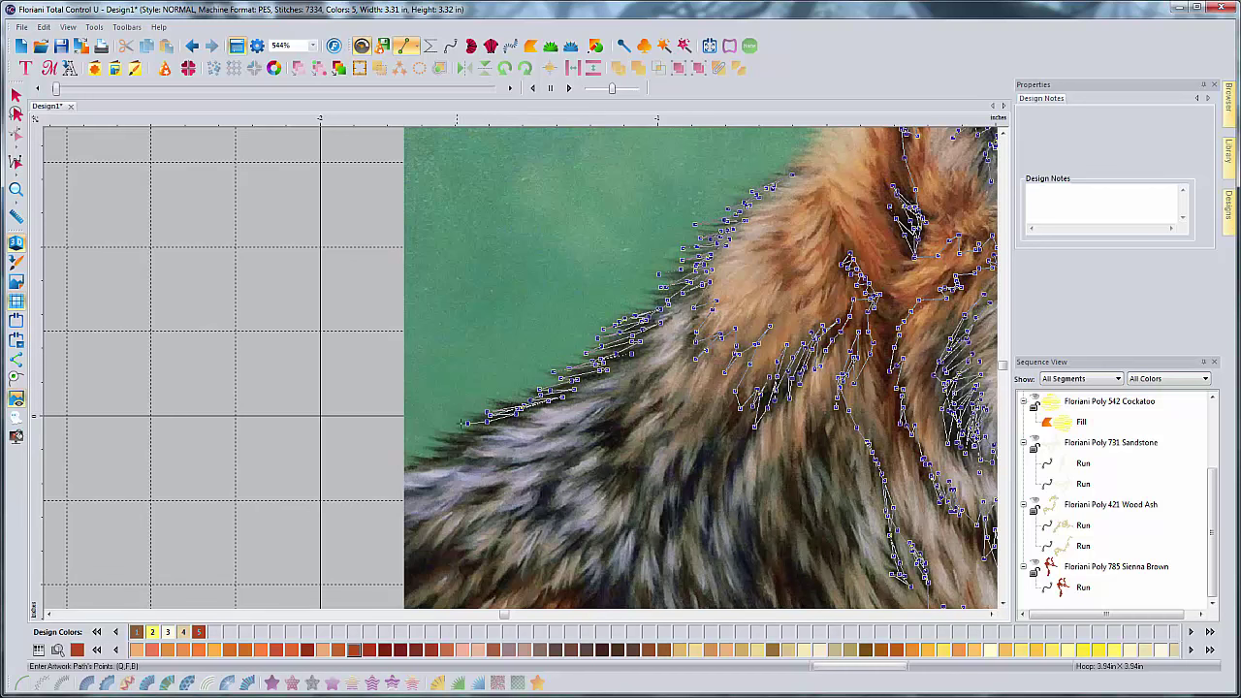
Step: Continue the artwork path's jagged fur-tip strokes down the last stretch of the back outline, just short of the picture's left edge
left_click(502, 415)
left_click(472, 416)
left_click(503, 421)
left_click(456, 437)
left_click(431, 438)
left_click(455, 443)
left_click(467, 444)
left_click(434, 443)
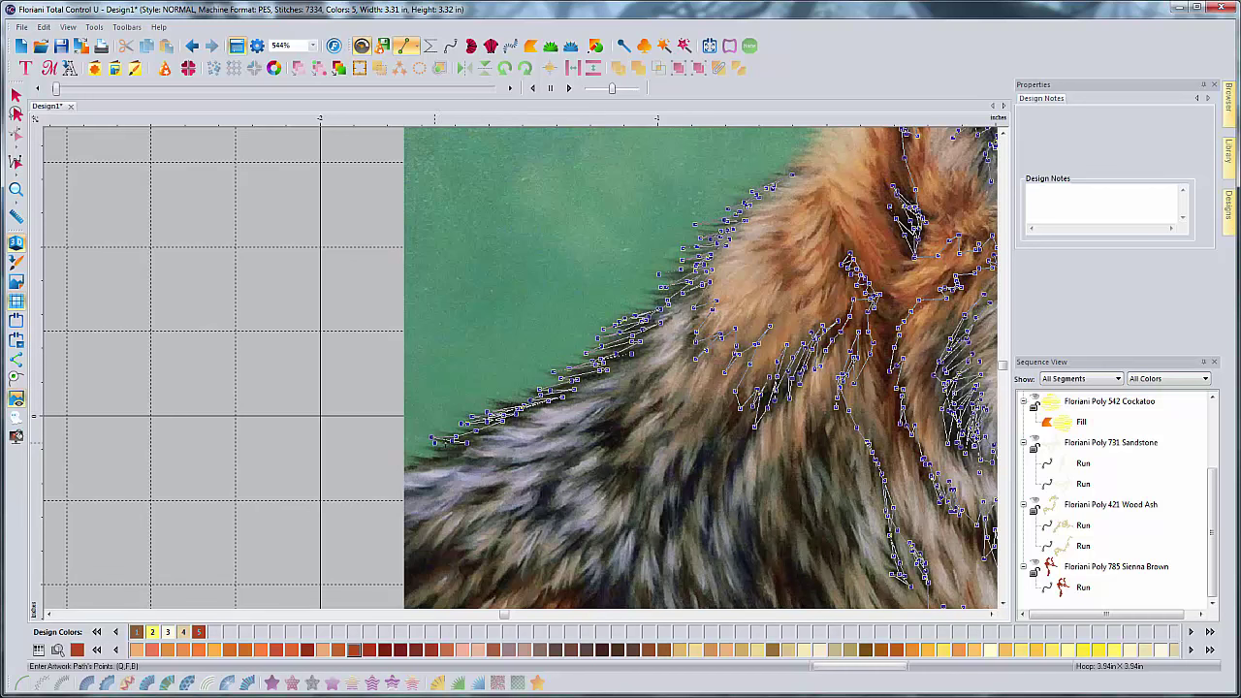
Step: Finish the back outline with short fur-tip strokes that reach the picture's left edge
left_click(443, 451)
left_click(426, 455)
left_click(423, 458)
left_click(445, 458)
left_click(408, 462)
Step: Run the path back from the picture's edge beneath the pale upper-back fur toward the middle of the shoulder
left_click(454, 459)
left_click(433, 462)
left_click(467, 458)
left_click(459, 466)
left_click(490, 460)
left_click(523, 466)
left_click(537, 464)
left_click(552, 461)
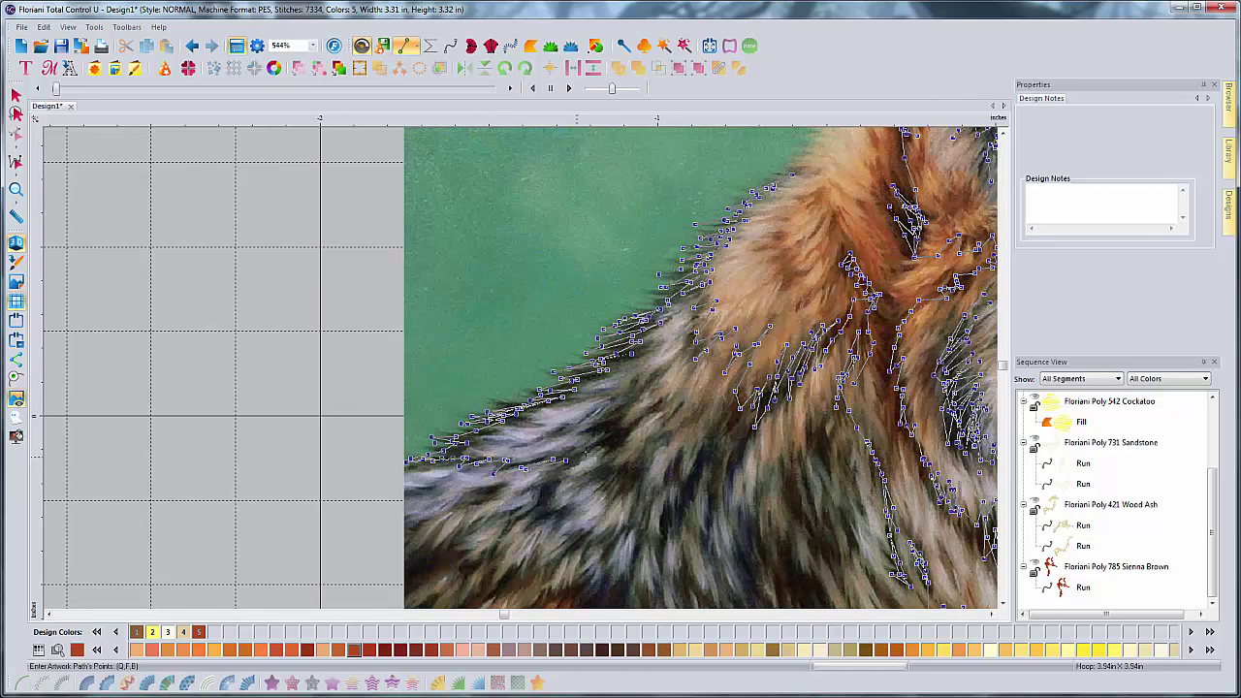
left_click(565, 458)
left_click(584, 452)
left_click(606, 448)
left_click(620, 443)
Step: Trace a cluster of slanted zigzag strokes over the dark hairs between the pale tufts in the middle of the shoulder
left_click(587, 451)
left_click(620, 436)
left_click(663, 414)
left_click(611, 435)
left_click(626, 424)
left_click(583, 432)
left_click(619, 418)
left_click(622, 417)
left_click(609, 426)
left_click(617, 408)
left_click(640, 388)
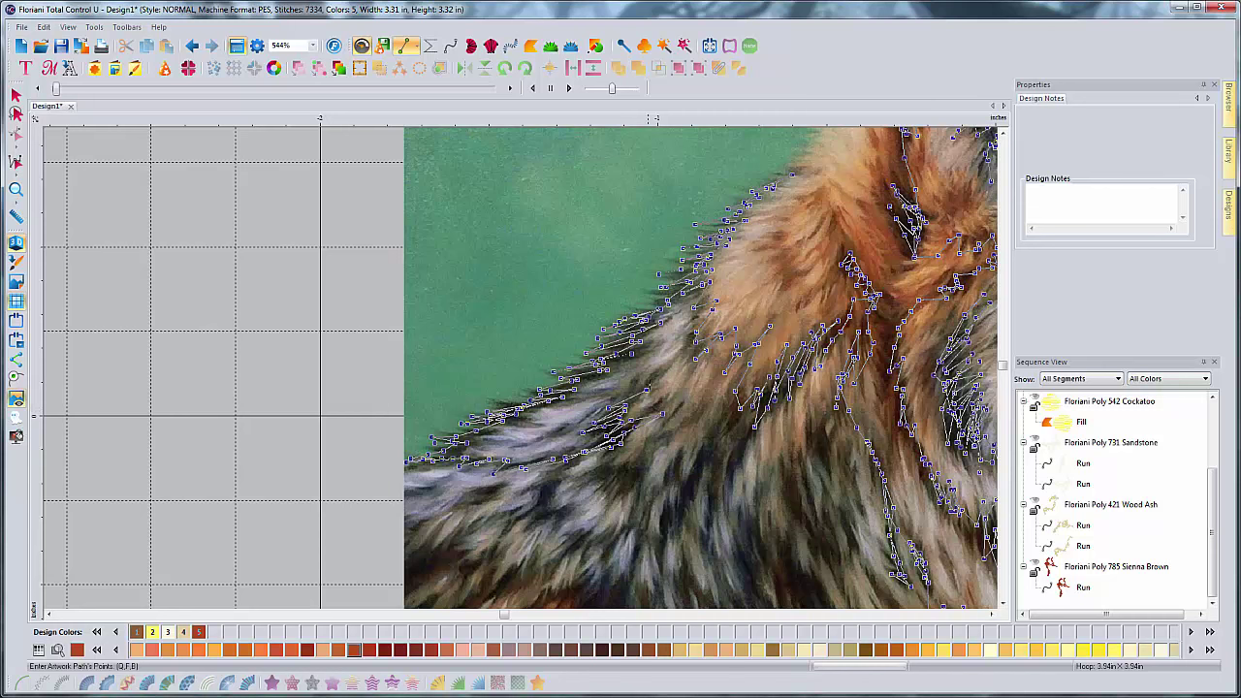
Step: Add long strokes from the shoulder cluster up toward the base of the nape and back down again
left_click(661, 376)
left_click(645, 380)
left_click(663, 364)
left_click(684, 349)
left_click(635, 386)
left_click(606, 400)
left_click(614, 406)
left_click(607, 423)
Step: Carry the path across the shoulder with short zigzags to the lower edge of the orange neck fur
left_click(659, 434)
left_click(682, 426)
left_click(665, 436)
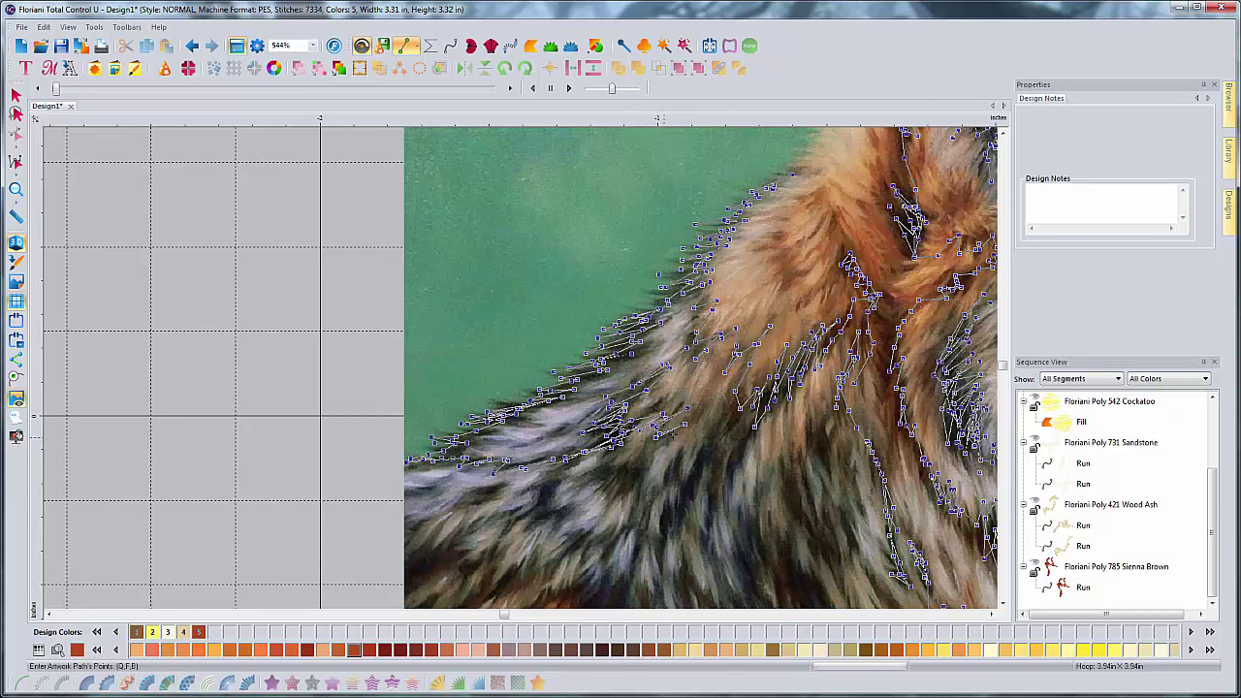
left_click(694, 424)
left_click(712, 417)
left_click(729, 410)
left_click(719, 428)
left_click(739, 413)
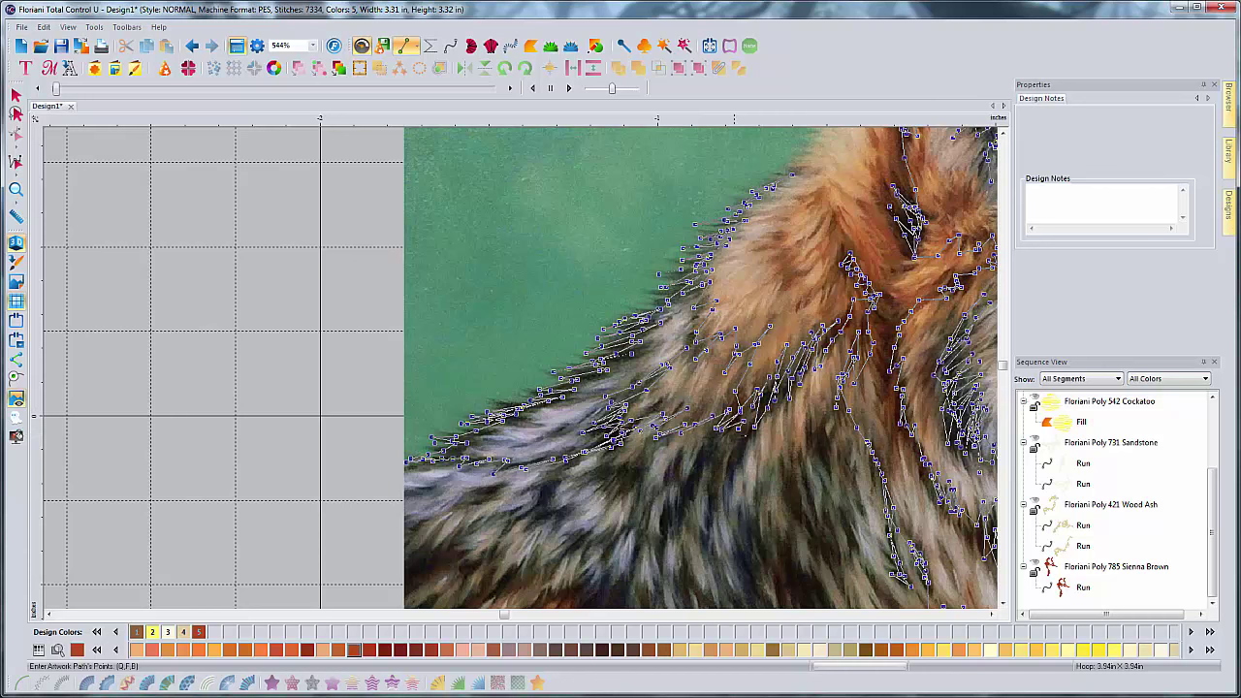
Step: Trace steep back-and-forth strokes down the dark fur just below the orange neck patch
left_click(753, 432)
left_click(726, 465)
left_click(719, 481)
left_click(746, 450)
left_click(751, 440)
left_click(725, 469)
left_click(748, 444)
left_click(707, 476)
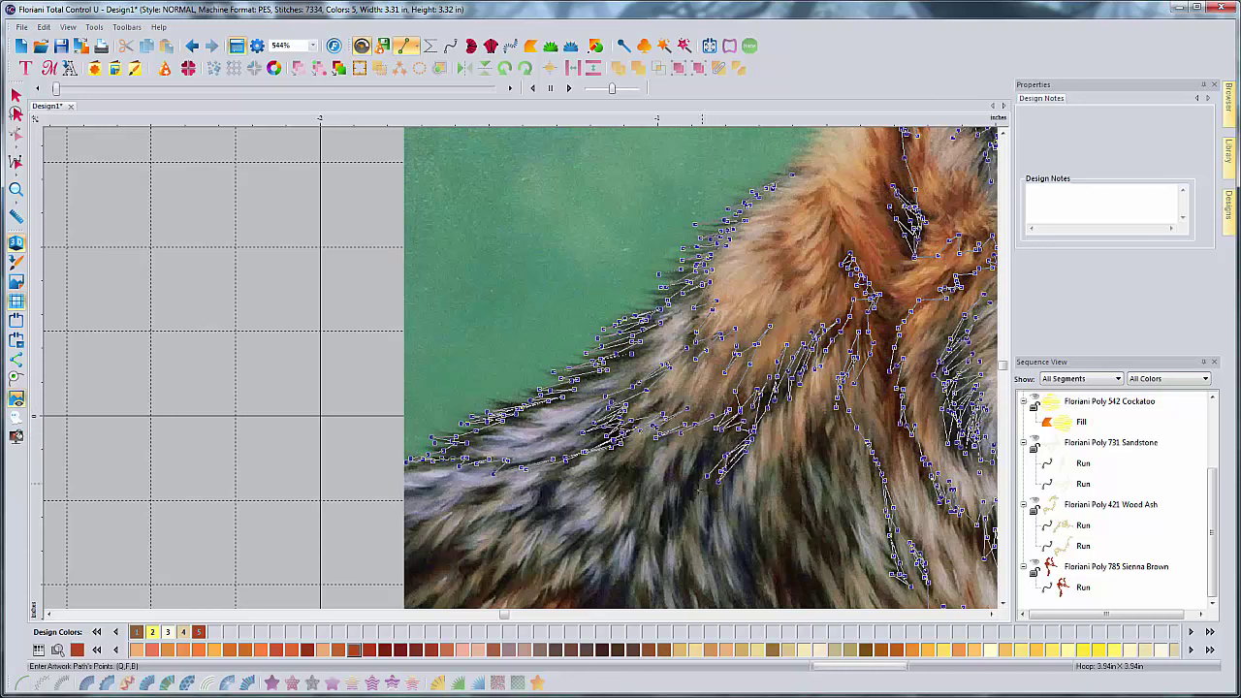
Step: Continue the long slanted strokes through the dark fur from below the neck patch back toward the mid-shoulder
left_click(694, 493)
left_click(714, 458)
left_click(686, 485)
left_click(674, 503)
left_click(706, 456)
left_click(717, 442)
left_click(660, 512)
left_click(679, 464)
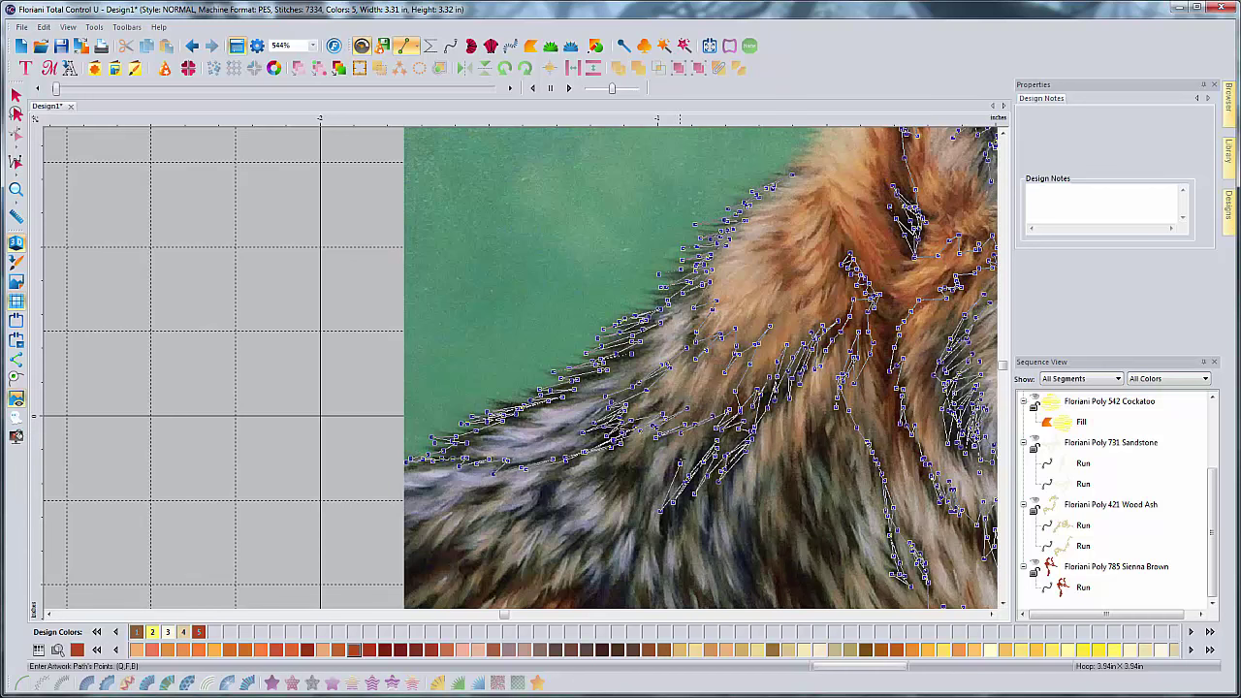
Step: Fill the dark fur beneath the mid-shoulder cluster with dense, steep zigzag strokes along the hair direction
left_click(682, 462)
left_click(654, 495)
left_click(645, 522)
left_click(642, 475)
left_click(645, 464)
left_click(657, 447)
left_click(631, 480)
left_click(625, 491)
left_click(655, 448)
left_click(619, 479)
left_click(605, 495)
left_click(643, 455)
left_click(622, 473)
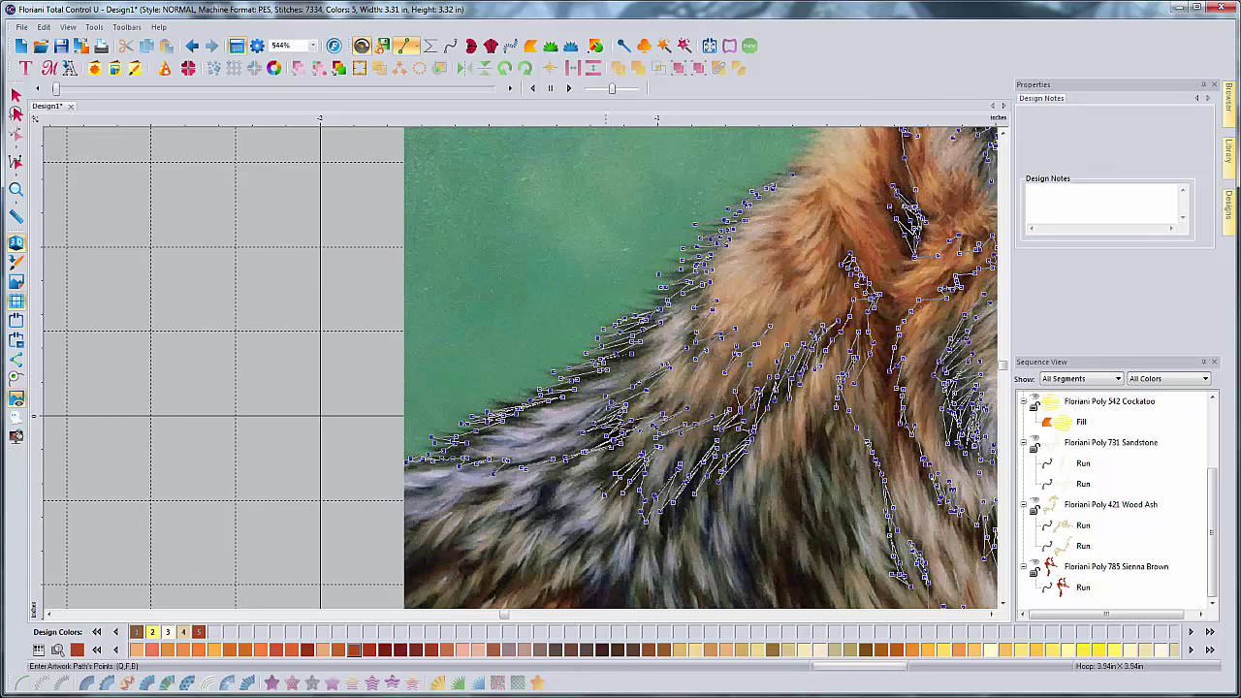
Step: Extend the zigzag strokes from the mid-shoulder down into the dark tufts below the pale back fur
left_click(605, 485)
left_click(615, 466)
left_click(594, 473)
left_click(560, 483)
left_click(570, 467)
left_click(523, 518)
left_click(546, 507)
left_click(523, 530)
left_click(542, 525)
left_click(580, 506)
left_click(556, 524)
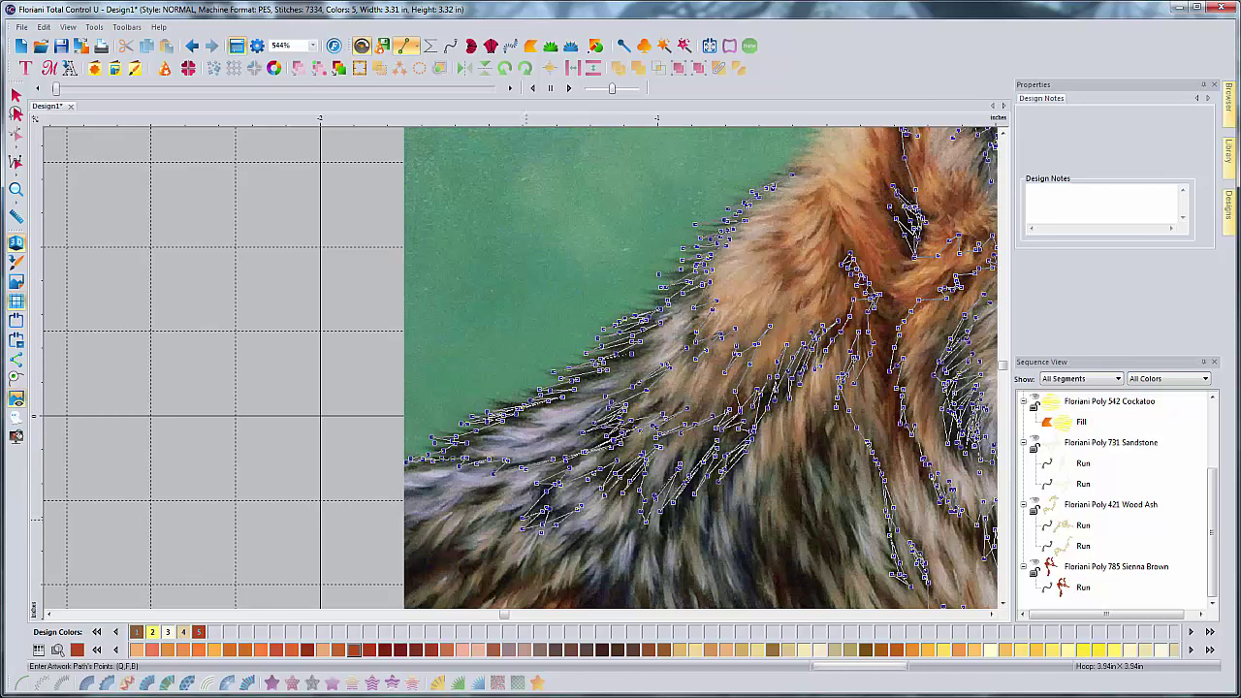
Step: Trace slanted strokes through the dark gaps in the pale fur, working toward the picture's left edge
left_click(537, 502)
left_click(508, 514)
left_click(480, 522)
left_click(457, 534)
left_click(479, 510)
left_click(492, 496)
left_click(506, 485)
left_click(479, 507)
left_click(493, 490)
left_click(465, 499)
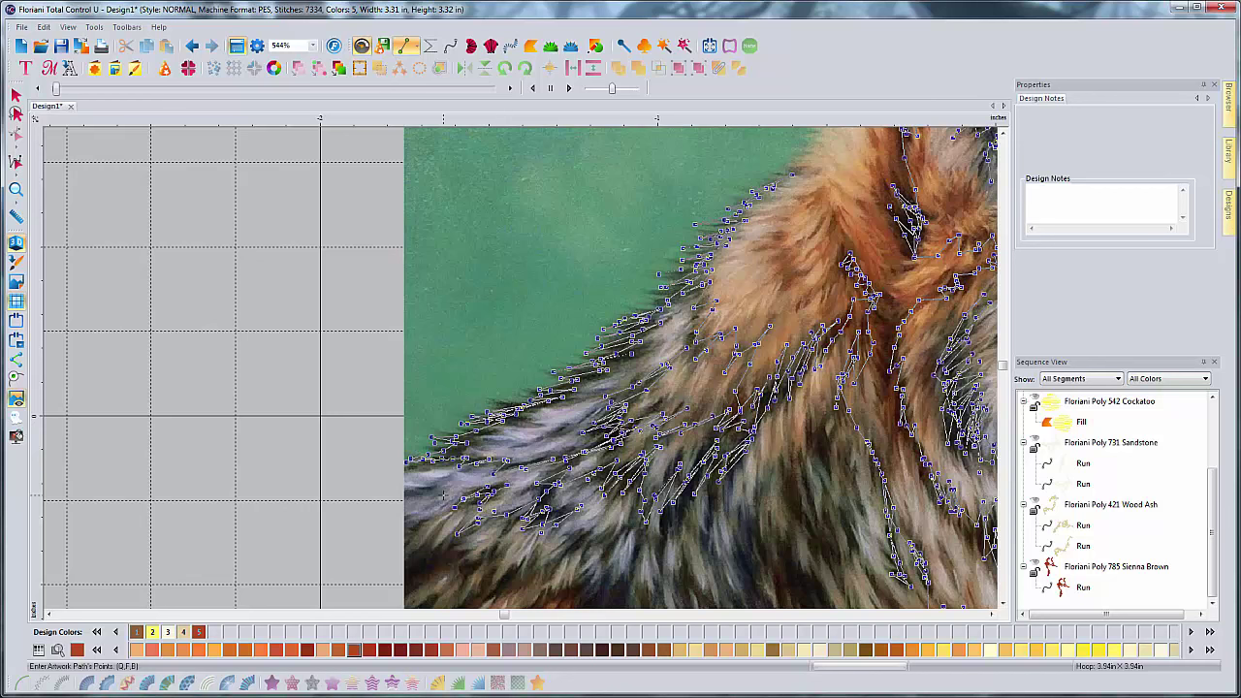
Step: Bring the path to the picture's left edge and zigzag up over the lower border of the pale back fur
scroll(455, 492, "down", 1)
scroll(613, 470, "left", 2)
scroll(613, 470, "down", 2)
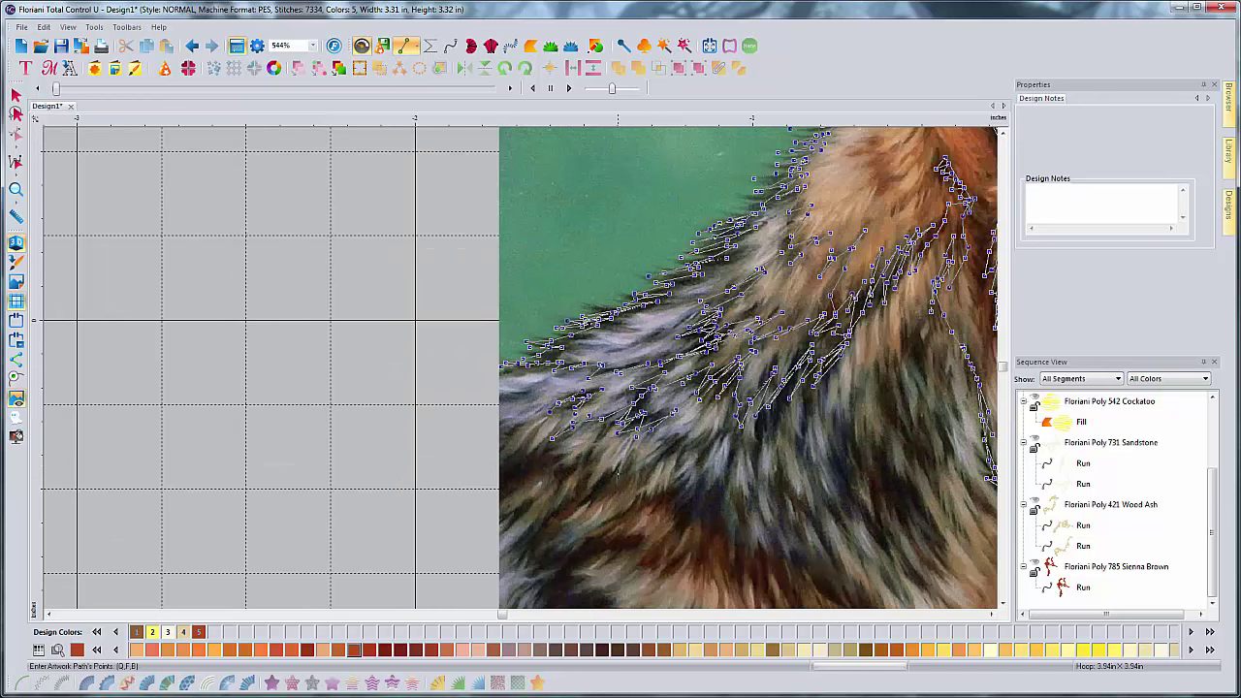
left_click(550, 401)
left_click(524, 415)
left_click(507, 424)
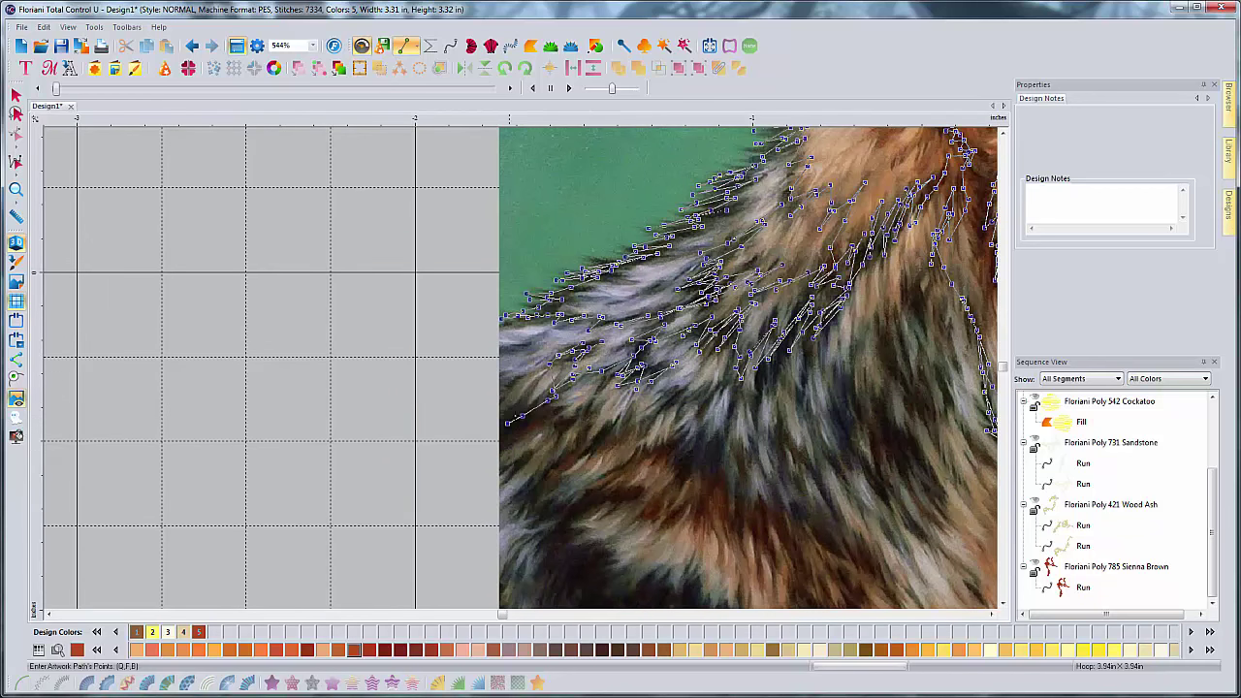
left_click(523, 403)
left_click(509, 415)
left_click(507, 393)
left_click(517, 385)
left_click(526, 379)
left_click(531, 391)
Step: Trace long back-and-forth strokes from the picture's left edge into the dark band below the pale fur
left_click(511, 423)
left_click(506, 433)
left_click(536, 413)
left_click(525, 440)
left_click(556, 415)
left_click(508, 443)
left_click(545, 425)
left_click(531, 460)
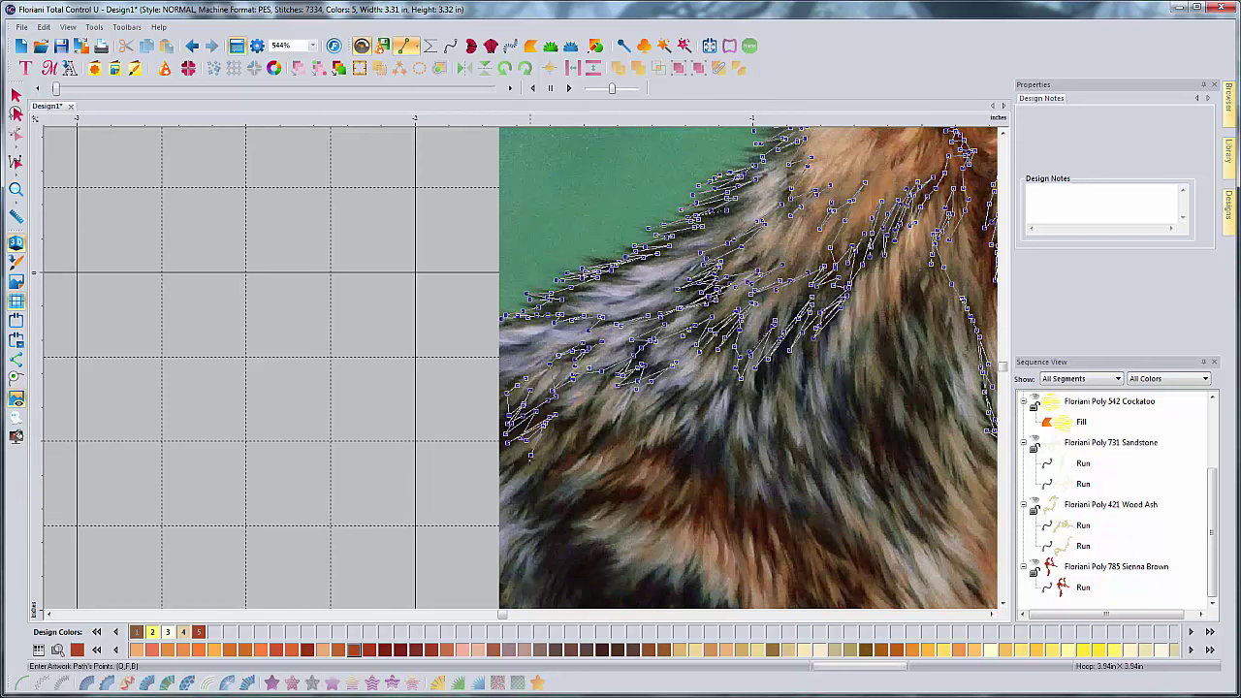
Step: Carry the strokes down the picture's edge, then out and back along the tufts above the reddish-brown fur
left_click(497, 498)
left_click(520, 454)
left_click(505, 476)
left_click(507, 466)
left_click(538, 455)
left_click(563, 425)
left_click(579, 414)
left_click(597, 401)
left_click(575, 462)
left_click(609, 432)
left_click(587, 455)
left_click(553, 474)
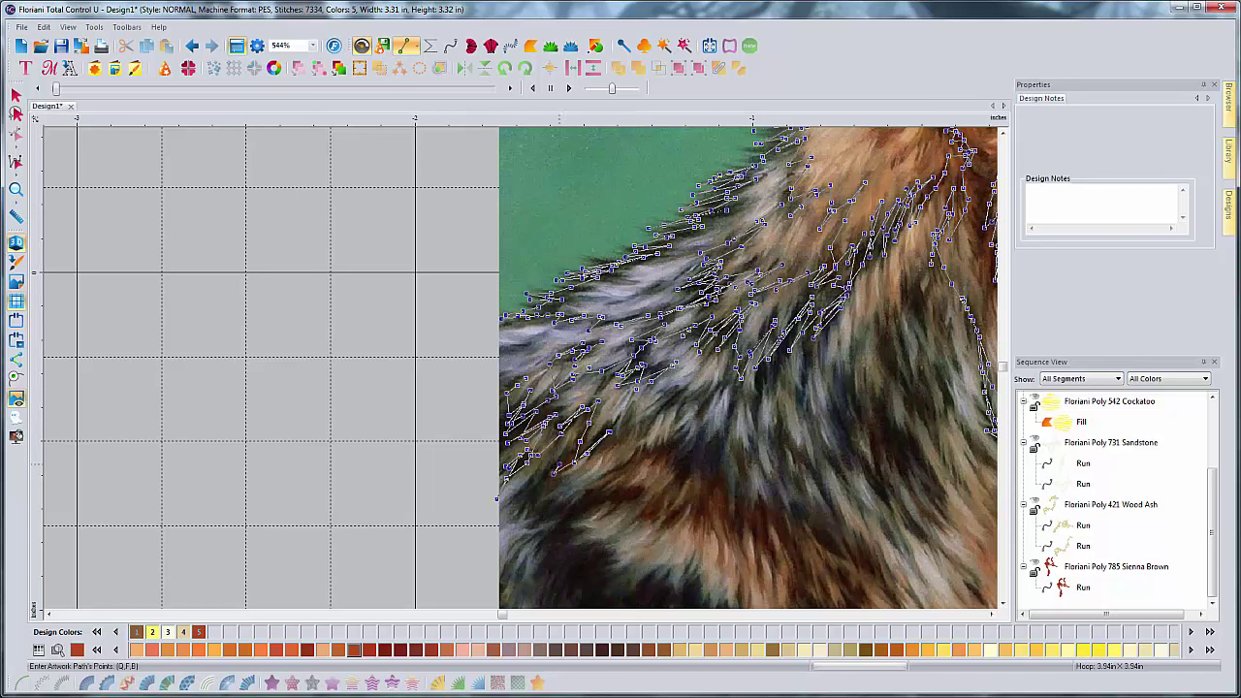
Step: Return to the picture's left edge and trace parallel slanted strokes down the fur there, beside the reddish-brown patch
left_click(559, 465)
left_click(502, 518)
left_click(523, 498)
left_click(541, 485)
left_click(511, 525)
left_click(530, 512)
left_click(547, 502)
left_click(536, 526)
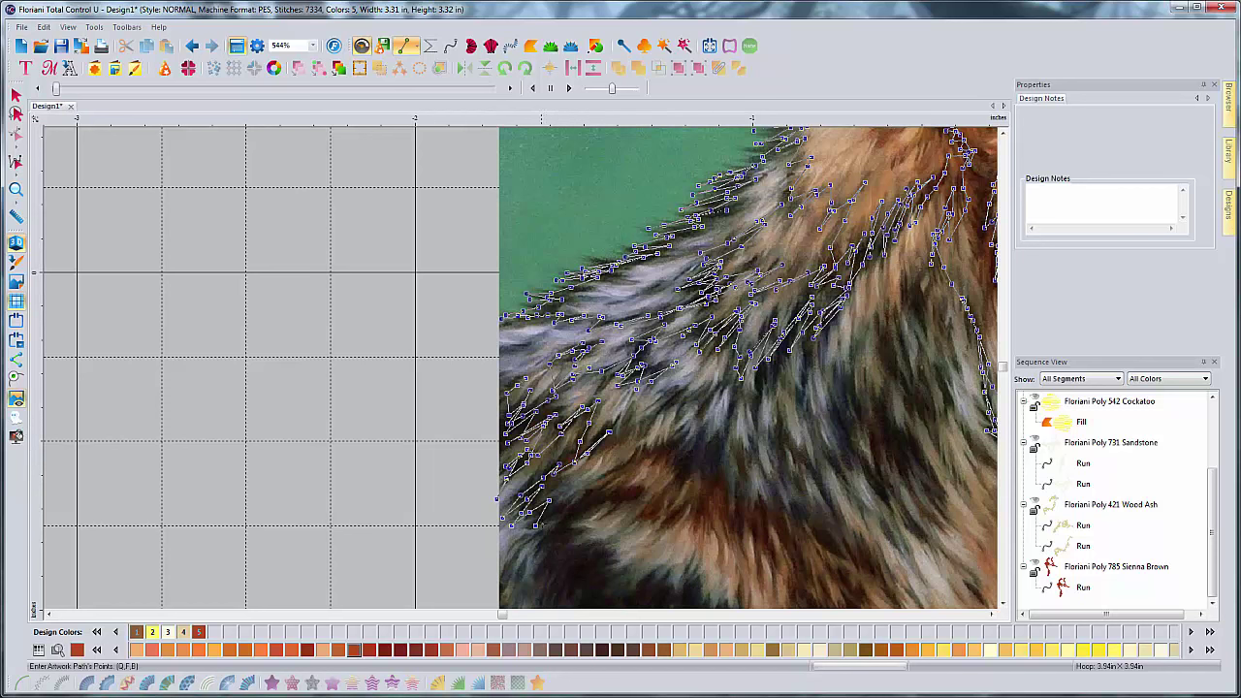
Step: Extend the slanted strokes away from the picture's edge and into the start of the reddish-brown patch
left_click(563, 503)
left_click(549, 526)
left_click(584, 486)
left_click(579, 512)
left_click(600, 492)
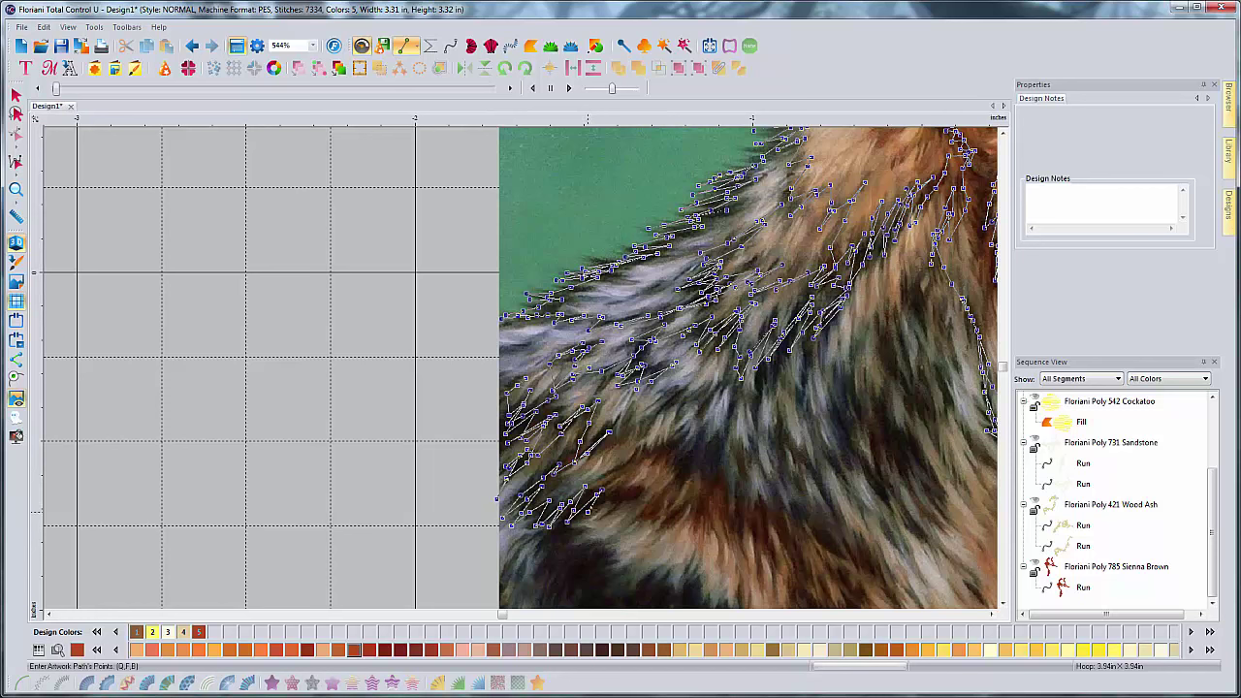
left_click(621, 491)
left_click(634, 490)
Step: Trace slanted strokes from the start of the reddish-brown patch down to the picture's edge and back up into the dark fur
left_click(577, 506)
left_click(544, 526)
left_click(513, 543)
left_click(534, 542)
left_click(494, 598)
left_click(532, 550)
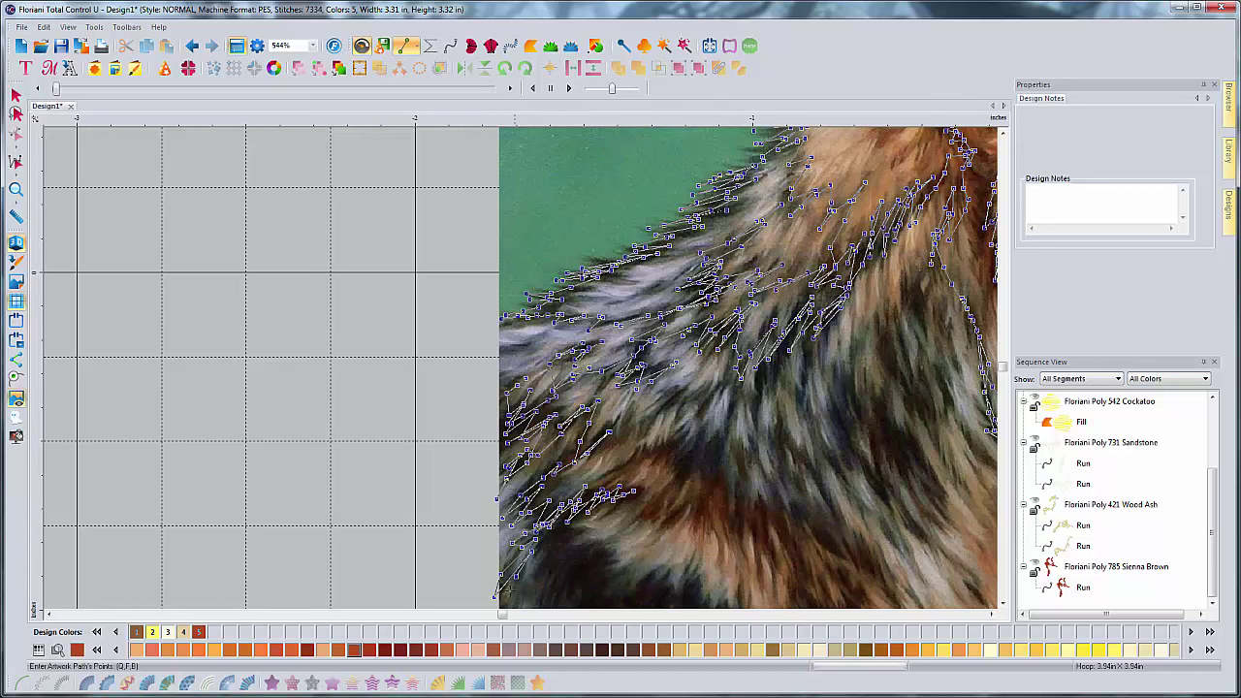
left_click(510, 599)
left_click(531, 573)
left_click(565, 535)
left_click(573, 530)
left_click(539, 553)
left_click(580, 528)
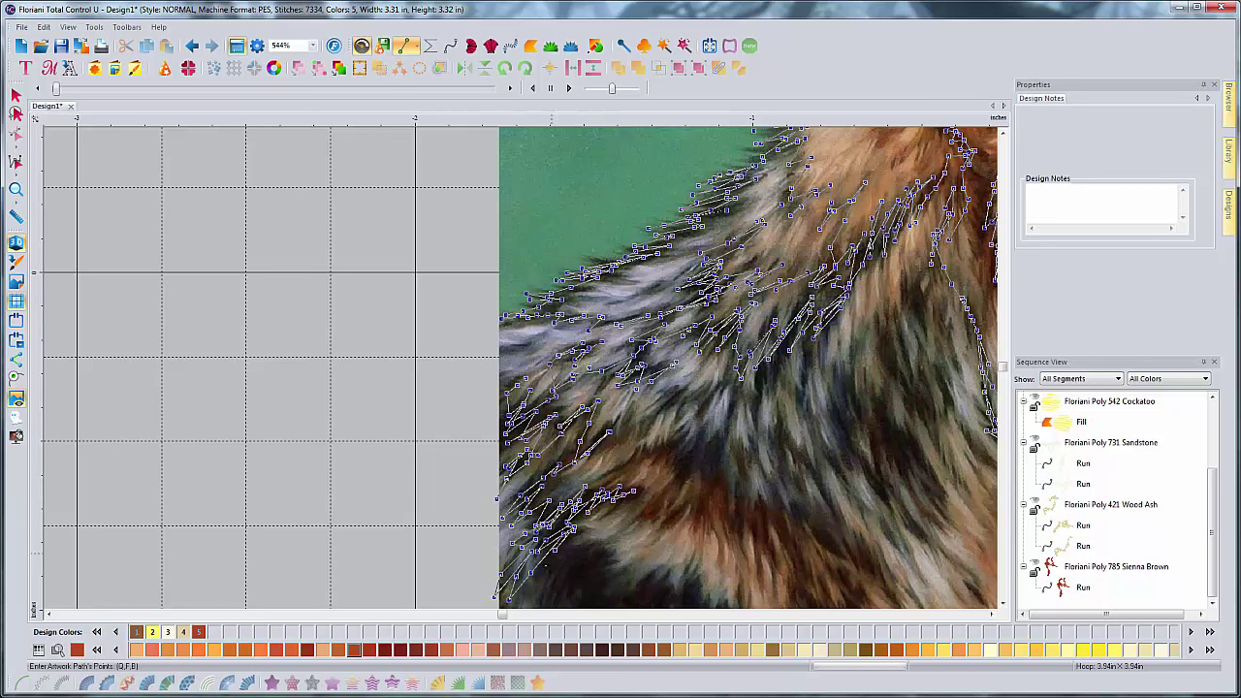
Step: Fill the dark fur beside the picture's edge, below the reddish-brown patch, with long parallel slanted strokes
left_click(534, 584)
left_click(524, 602)
left_click(569, 554)
left_click(530, 597)
left_click(568, 566)
left_click(537, 599)
left_click(588, 546)
left_click(549, 591)
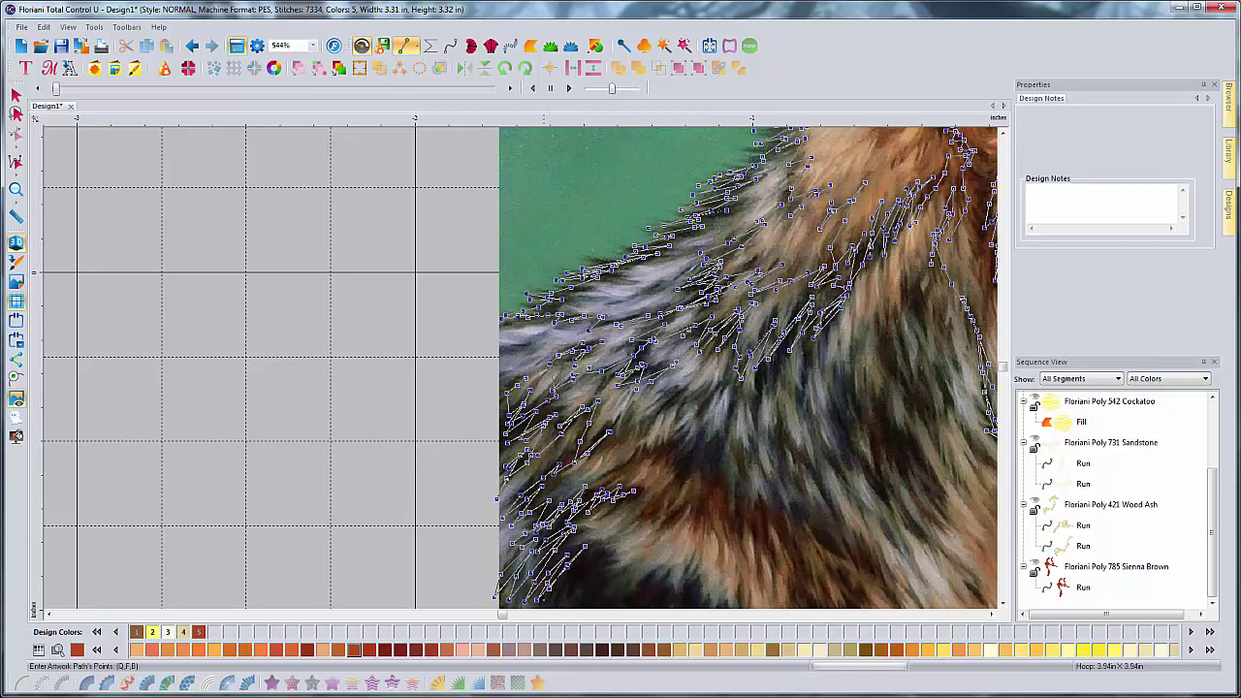
Step: Extend the parallel slanted strokes away from the picture's edge across the start of the black fur patch
left_click(547, 604)
left_click(576, 559)
left_click(593, 549)
left_click(555, 599)
left_click(598, 560)
left_click(572, 595)
left_click(577, 598)
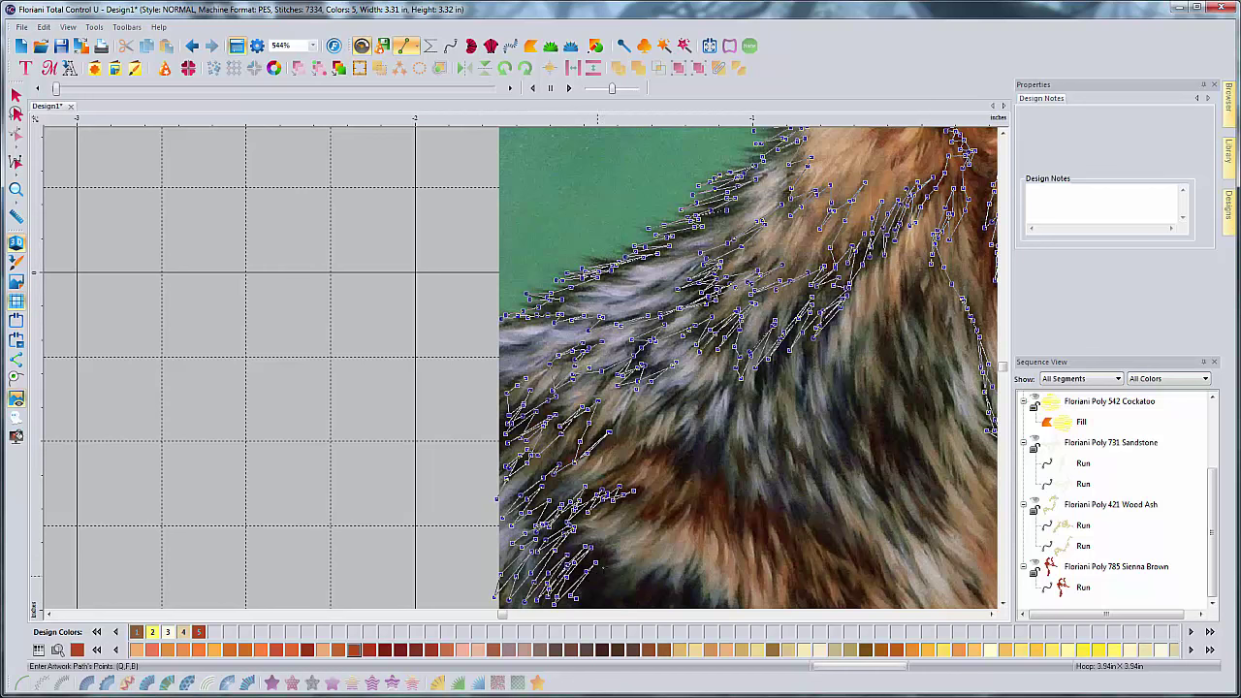
left_click(610, 557)
left_click(623, 539)
left_click(616, 558)
left_click(575, 606)
left_click(608, 583)
left_click(597, 601)
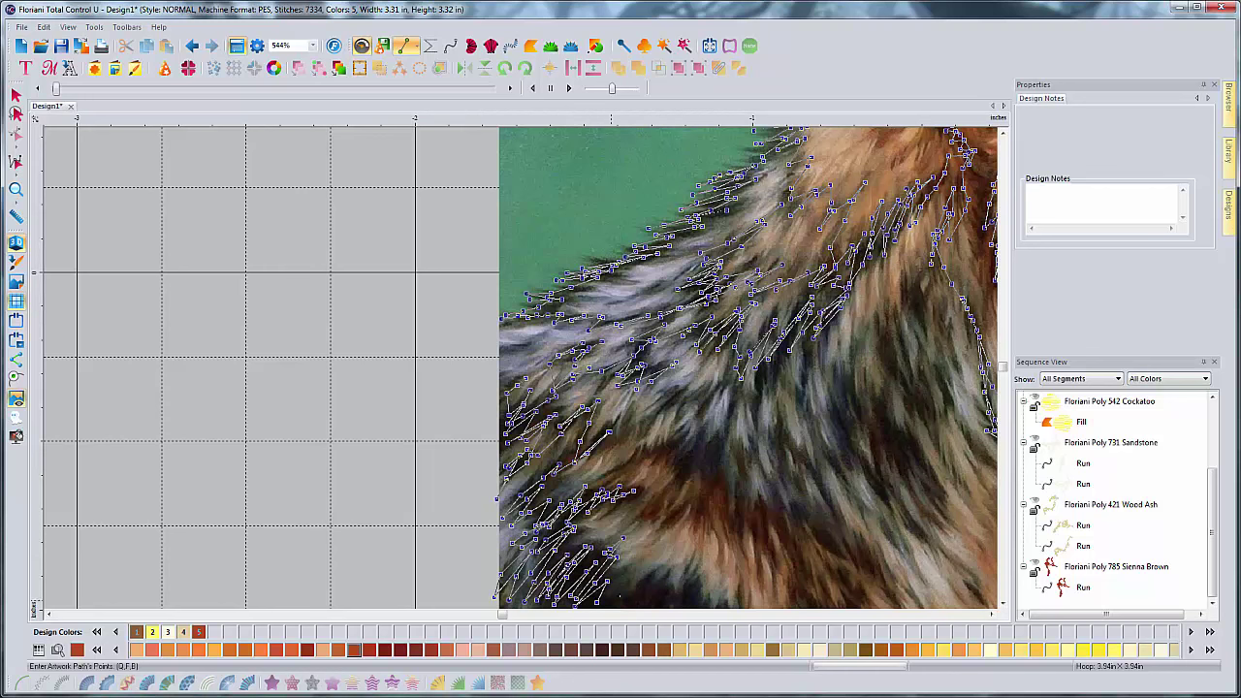
Step: Continue short slanted strokes along the boundary between the pale brown fur and the black patch beneath it
left_click(626, 594)
left_click(657, 572)
left_click(634, 586)
left_click(621, 601)
left_click(662, 576)
left_click(648, 599)
left_click(674, 589)
left_click(692, 572)
left_click(699, 556)
left_click(689, 560)
left_click(679, 583)
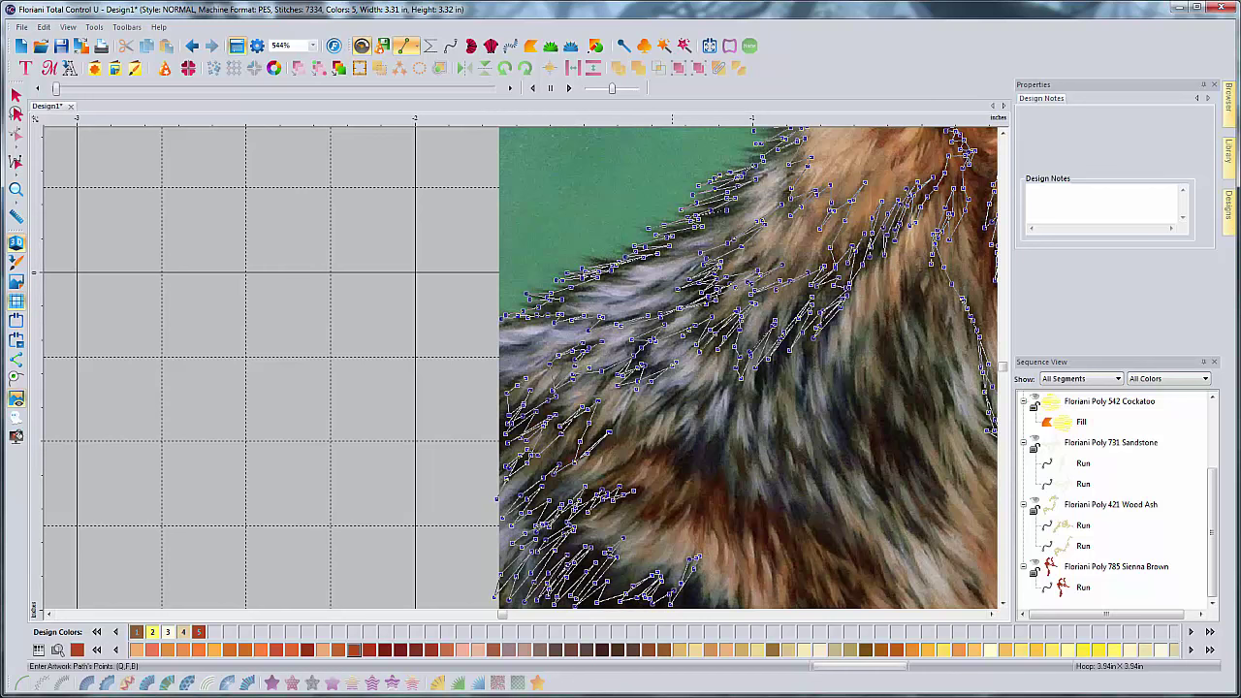
left_click(677, 602)
left_click(704, 582)
Step: Examine the traced strokes on the wolf's neck and shoulder, close up and against the whole picture
left_click(743, 614)
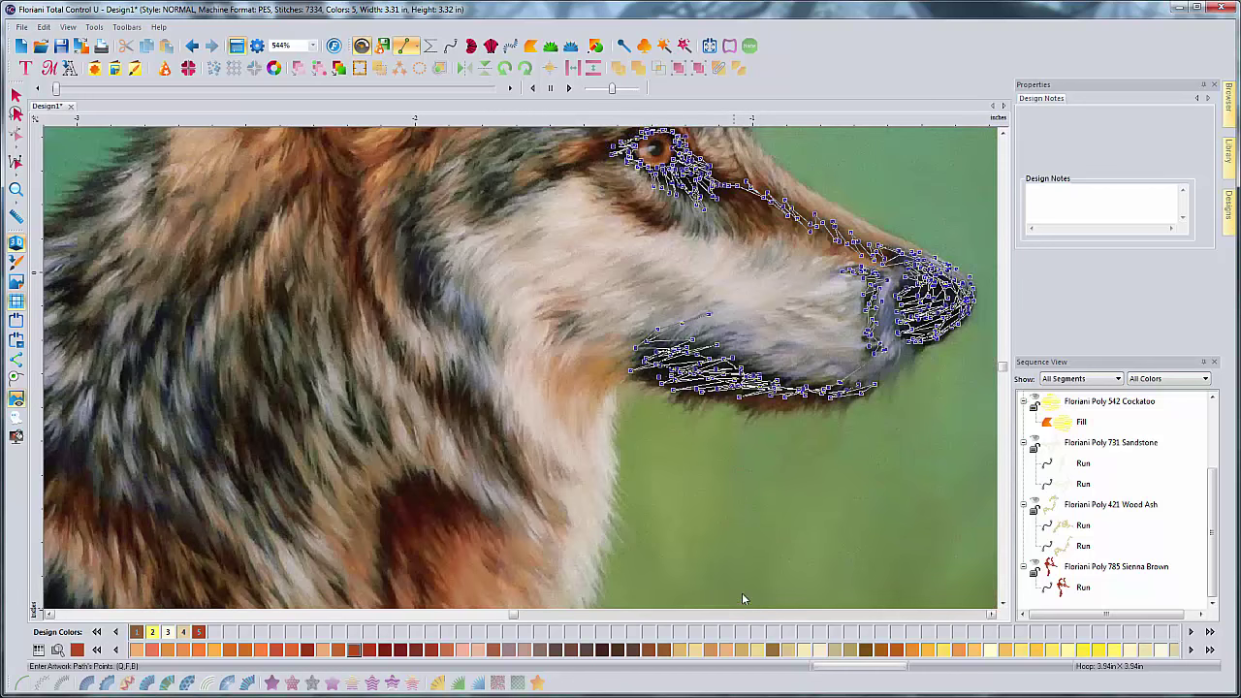
scroll(521, 518, "left", 1)
scroll(494, 514, "left", 3)
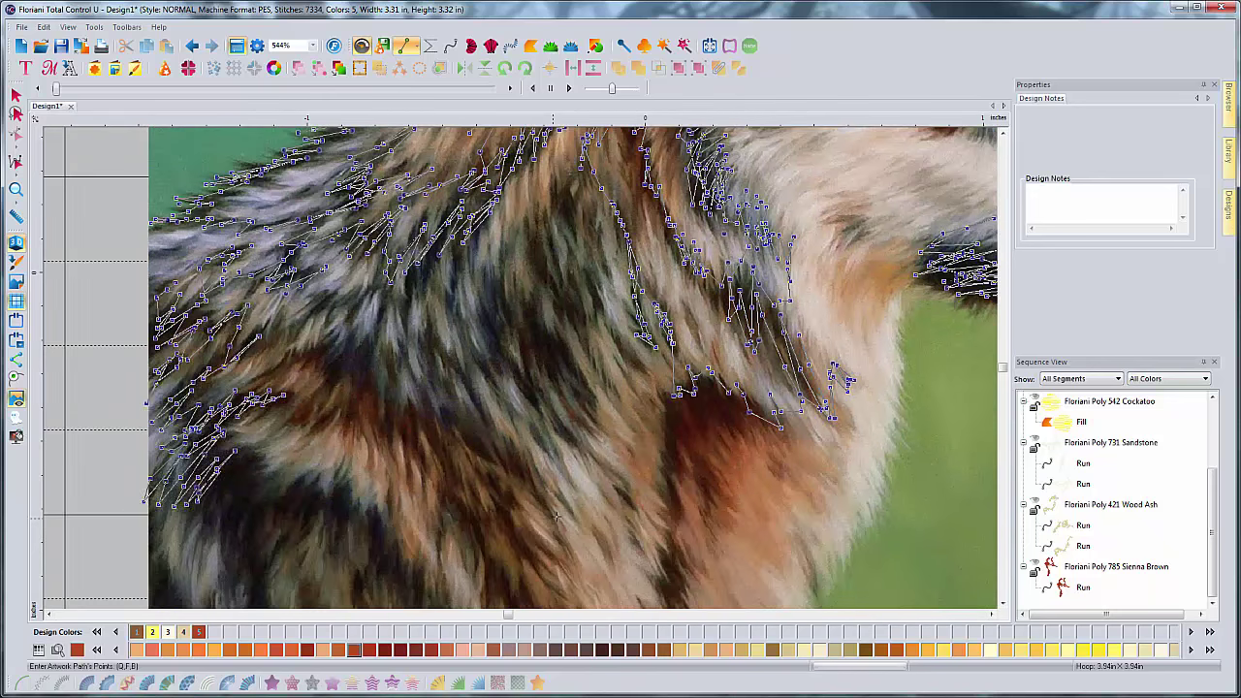
scroll(552, 518, "down", 2)
scroll(583, 485, "left", 3)
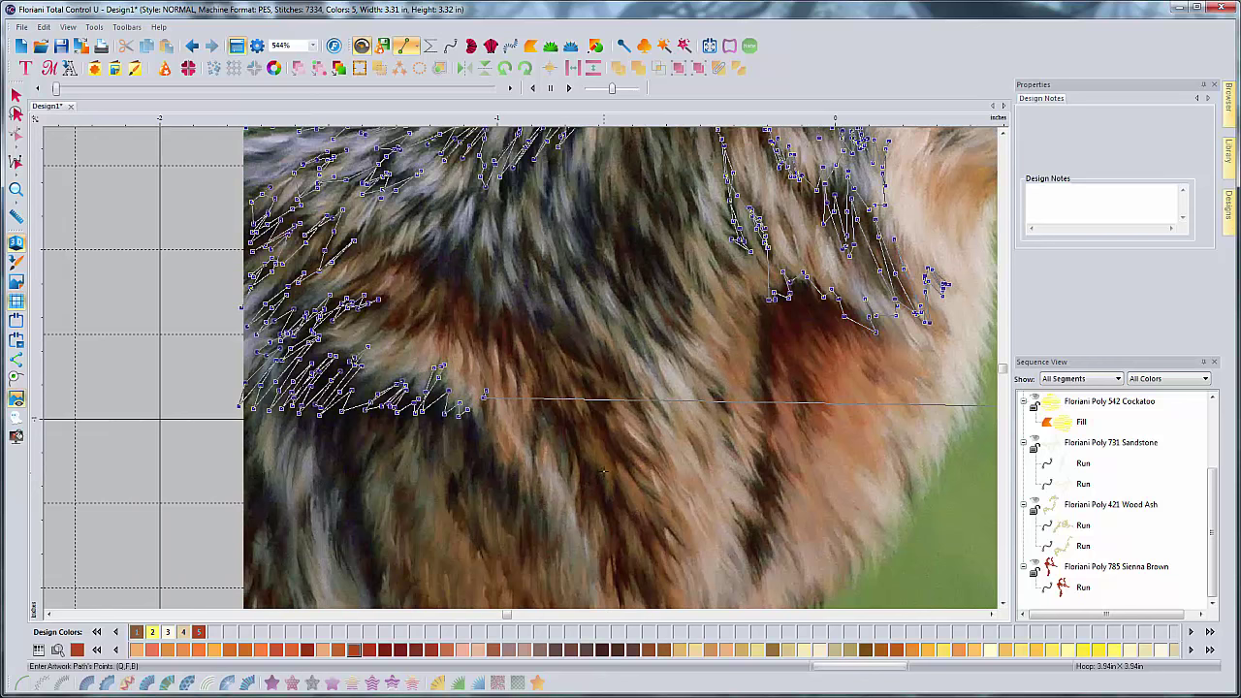
scroll(603, 469, "down", 2)
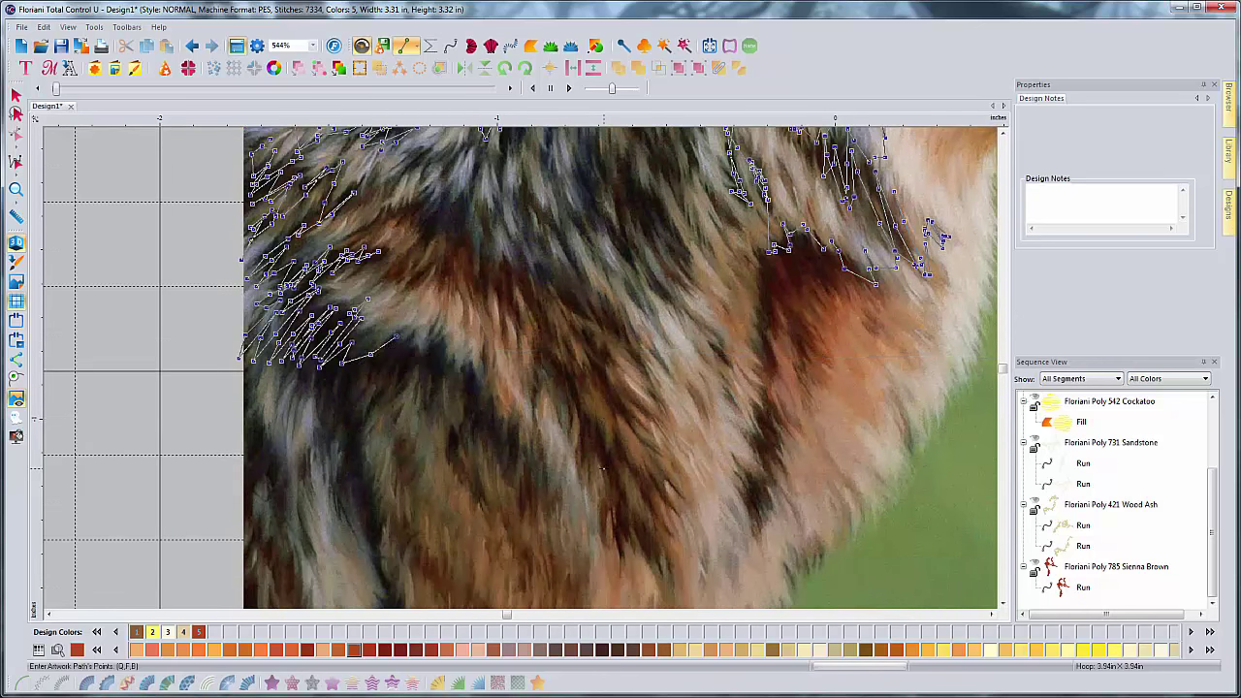
scroll(599, 453, "down", 2)
scroll(598, 453, "down", 1)
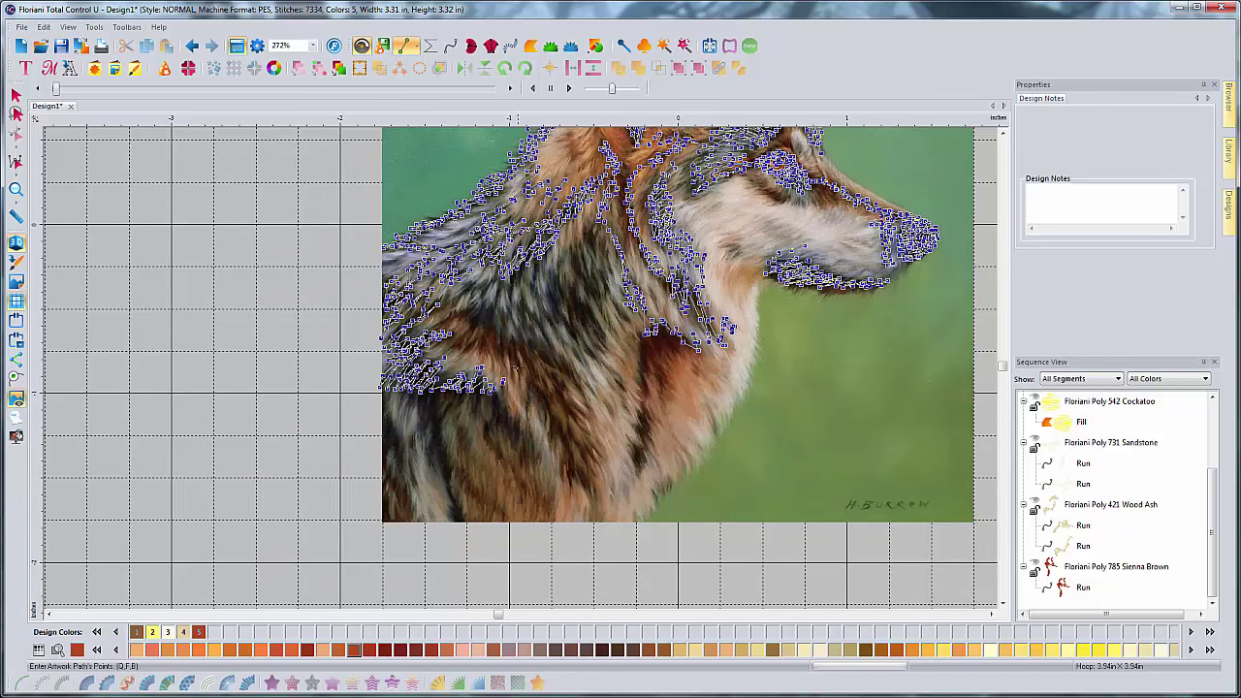
scroll(595, 390, "up", 1)
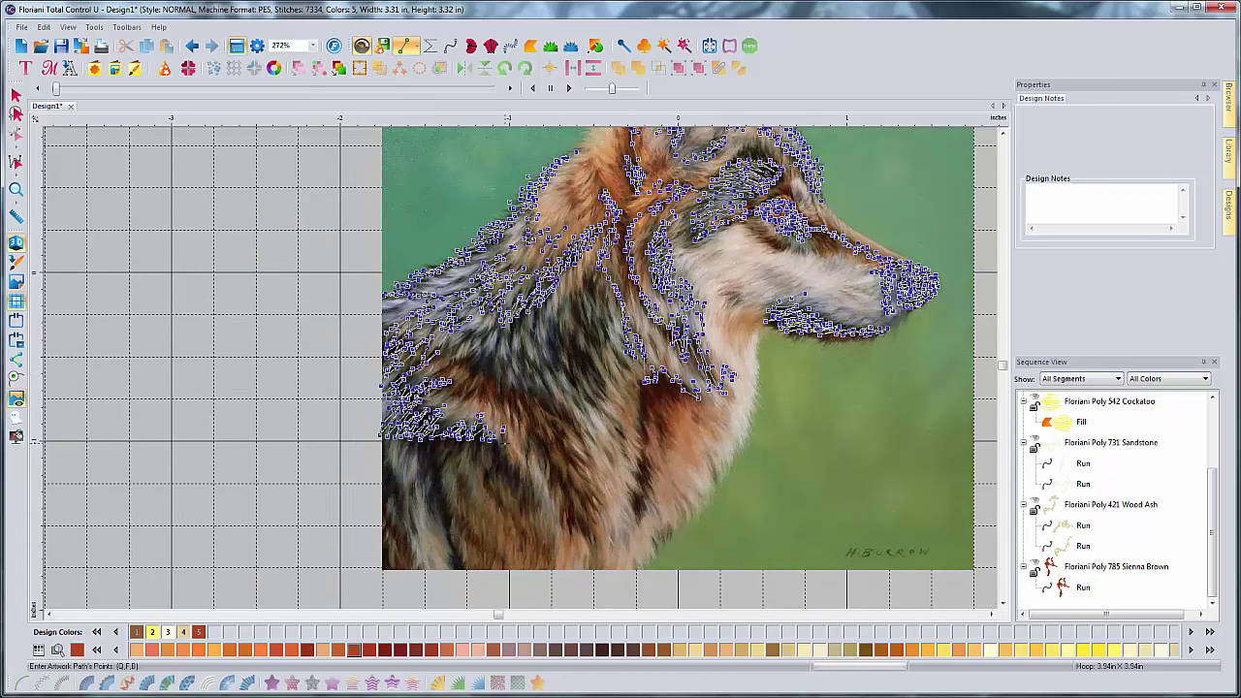
scroll(489, 425, "up", 1)
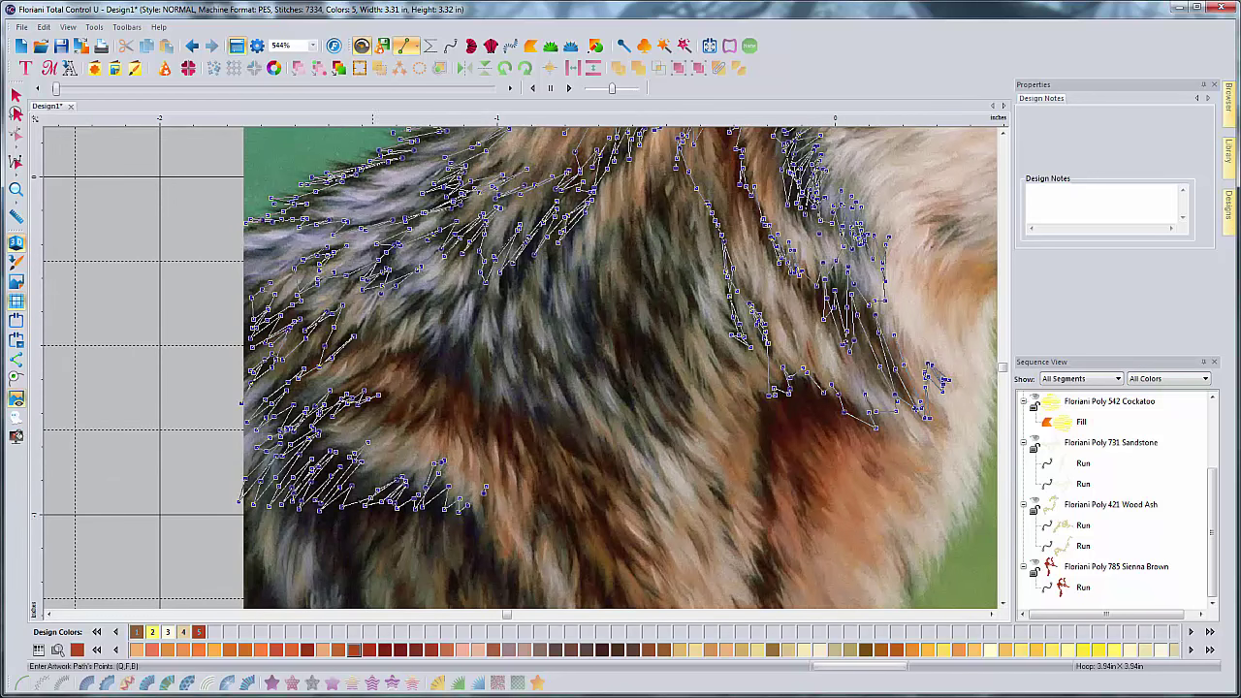
scroll(421, 469, "down", 1)
scroll(421, 469, "down", 1)
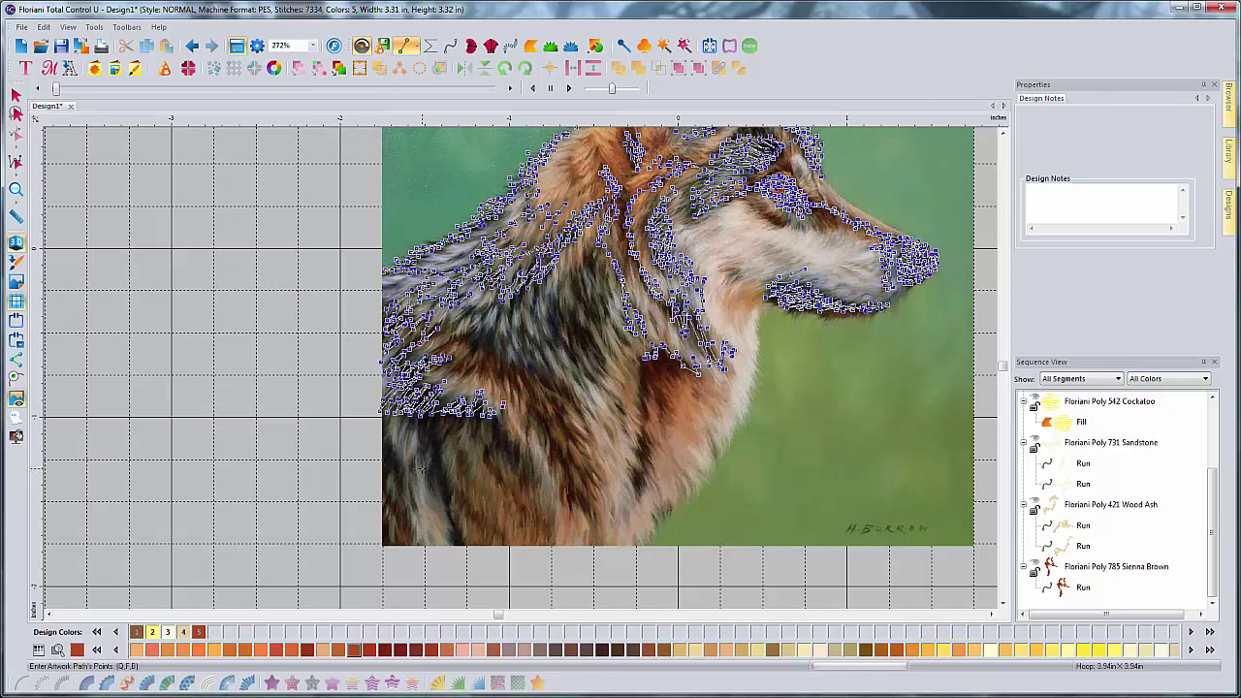
scroll(447, 454, "up", 1)
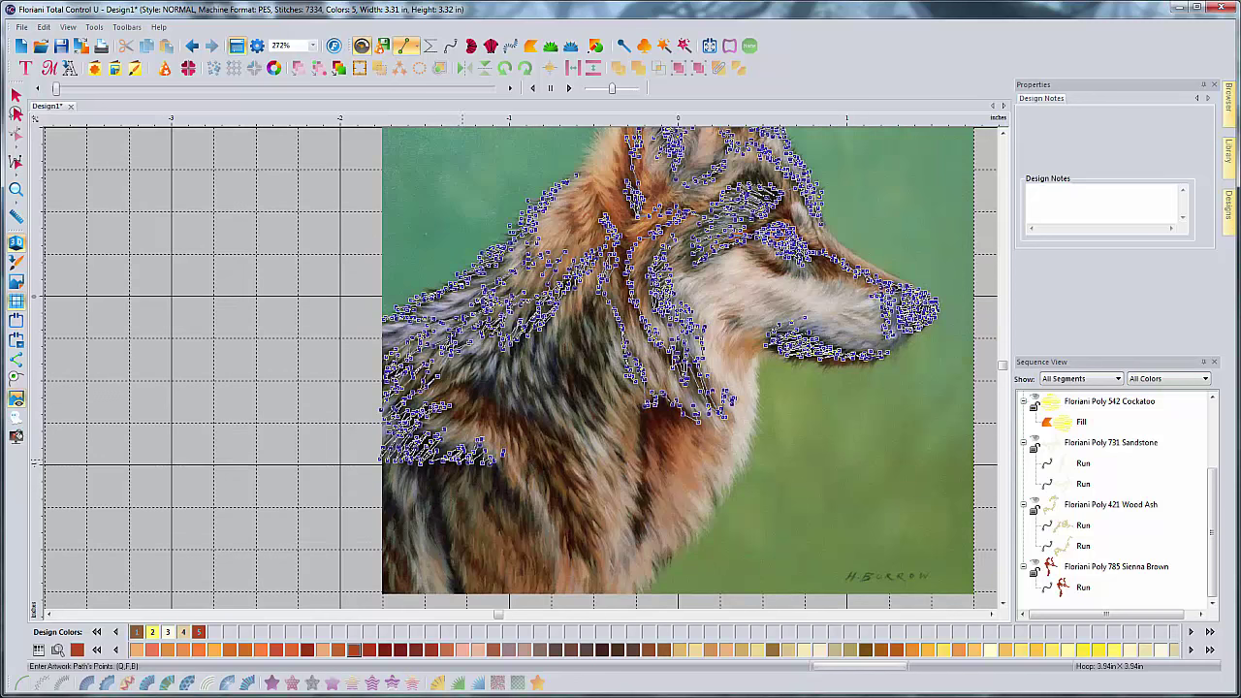
scroll(433, 465, "up", 1)
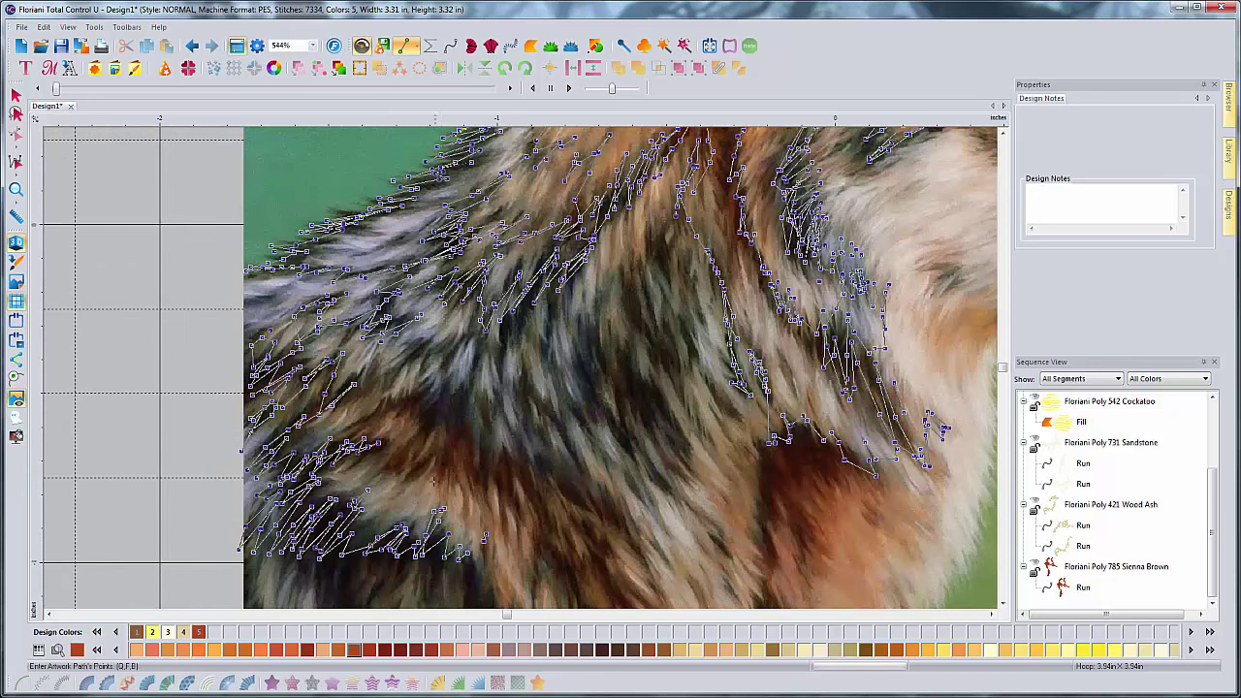
Step: Trace zigzag strokes from the end of the black patch up through the reddish-brown fur above it
left_click(457, 494)
left_click(437, 490)
left_click(436, 460)
left_click(431, 465)
left_click(404, 492)
left_click(415, 443)
left_click(381, 471)
left_click(420, 432)
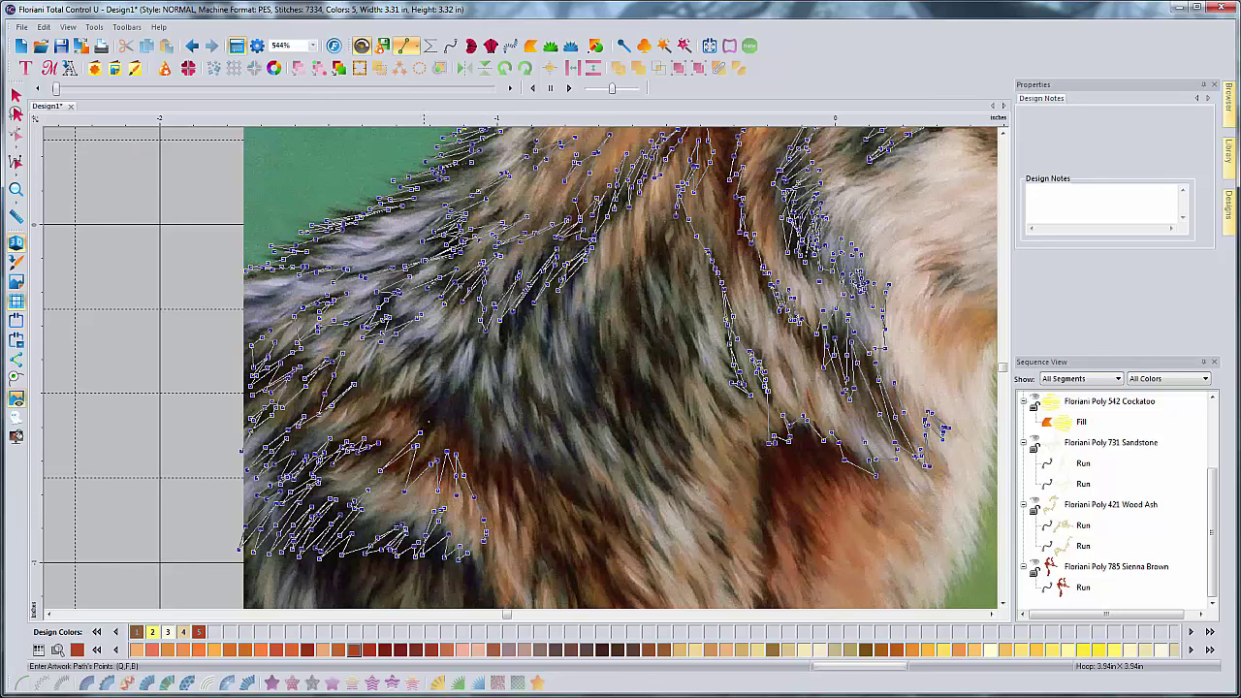
Step: Carry the zigzag along the upper edge of the reddish-brown patch, back toward the picture's edge
left_click(432, 415)
left_click(433, 391)
left_click(402, 414)
left_click(408, 396)
left_click(351, 432)
left_click(387, 395)
left_click(386, 382)
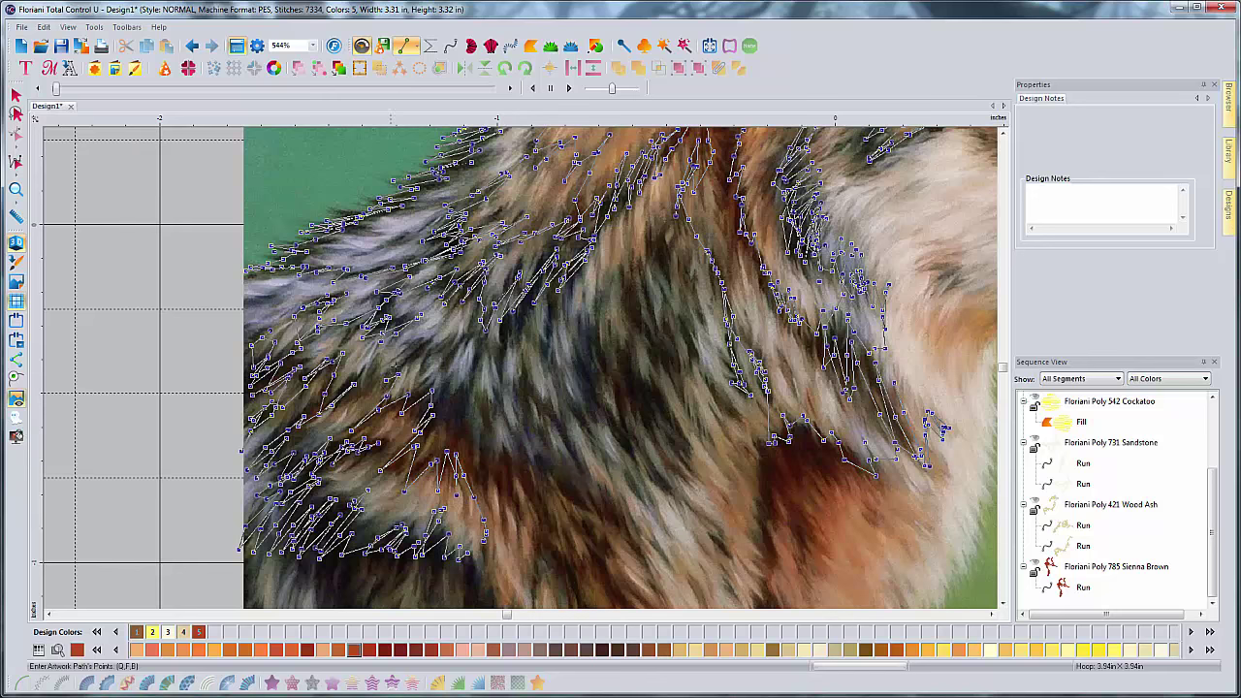
Step: Trace slanted strokes through the gray fur just above the reddish-brown patch, working toward the shoulder
left_click(416, 342)
left_click(346, 389)
left_click(404, 354)
left_click(405, 365)
left_click(434, 342)
left_click(457, 338)
left_click(442, 361)
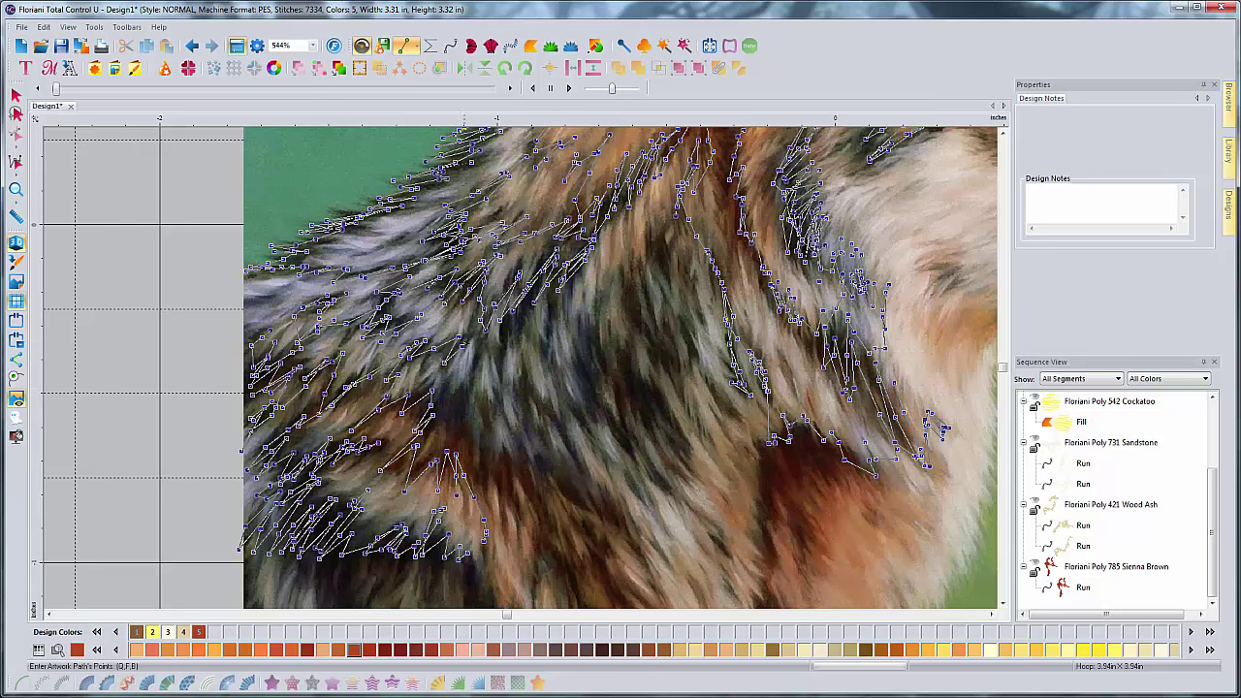
Step: Trace steep back-and-forth strokes from the gray fur down over the dark upper edge of the reddish-brown patch
left_click(482, 335)
left_click(461, 365)
left_click(436, 425)
left_click(464, 390)
left_click(475, 372)
left_click(456, 418)
left_click(469, 399)
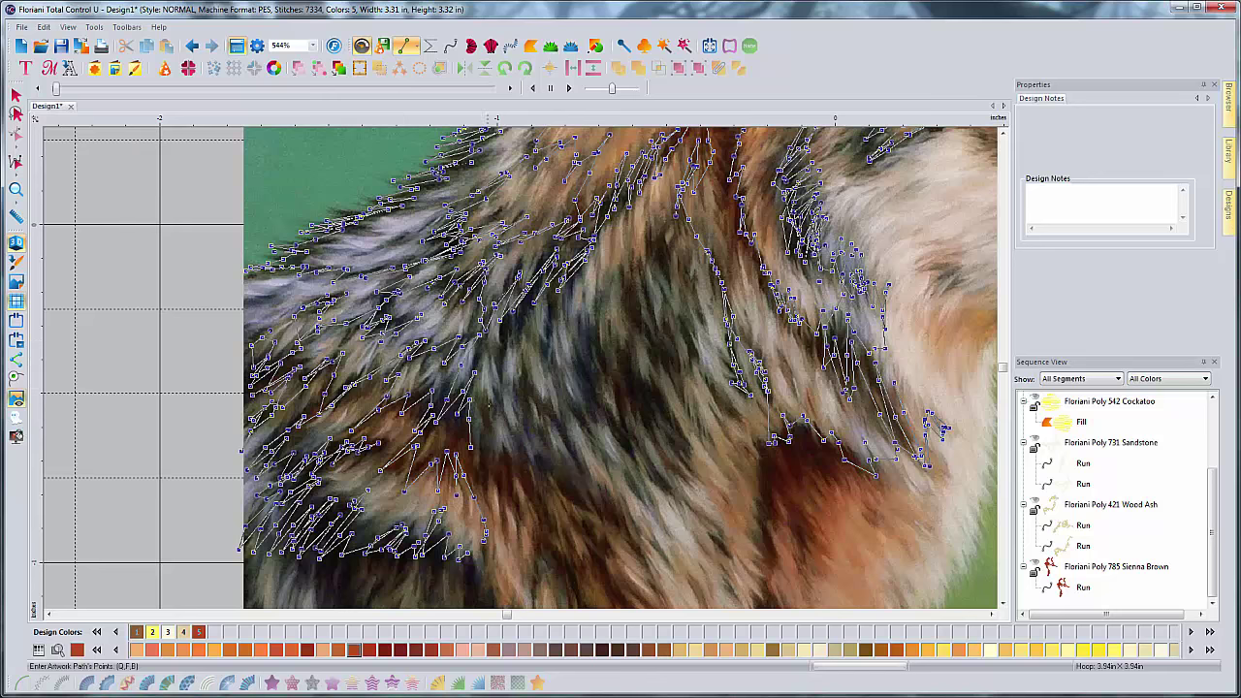
Step: Add long, nearly vertical strokes where the dark edge of the reddish-brown patch meets the bluish-gray shoulder fur
left_click(486, 372)
left_click(488, 427)
left_click(493, 399)
left_click(489, 452)
left_click(493, 375)
left_click(488, 355)
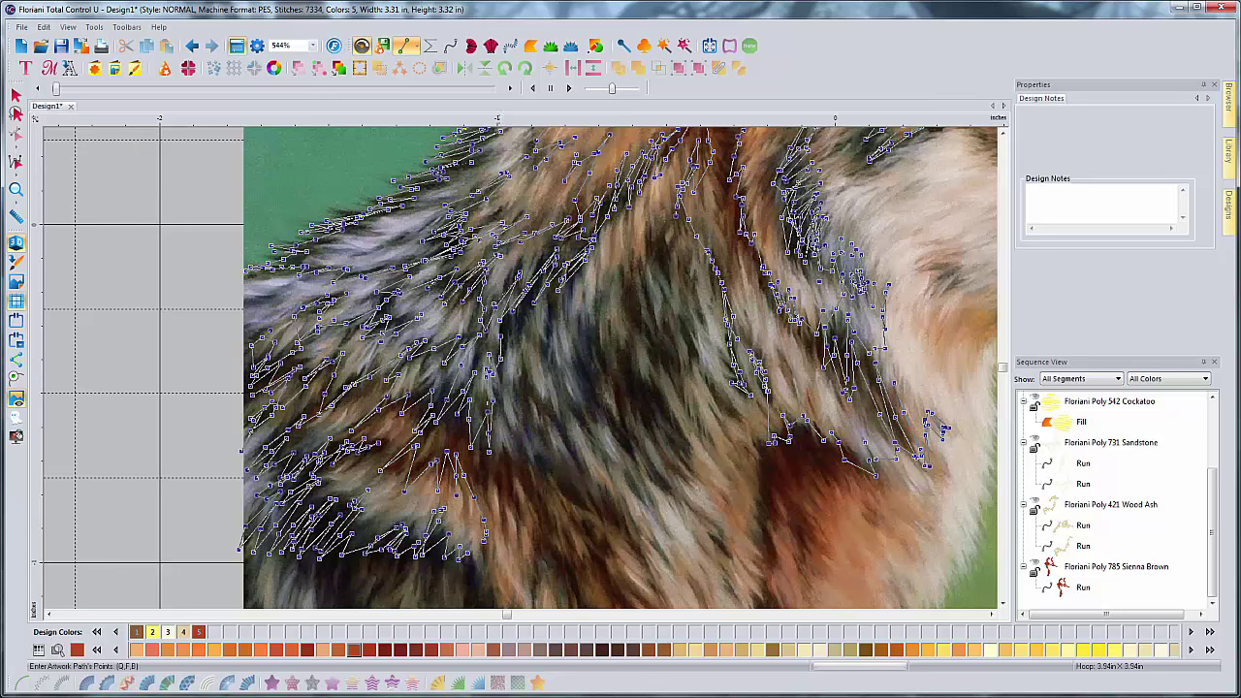
Step: Trace an upright zigzag across the bluish-gray shoulder fur, following its light and dark tufts
left_click(501, 358)
left_click(508, 320)
left_click(516, 351)
left_click(529, 326)
left_click(540, 355)
left_click(553, 328)
left_click(578, 391)
left_click(578, 318)
left_click(588, 379)
left_click(593, 306)
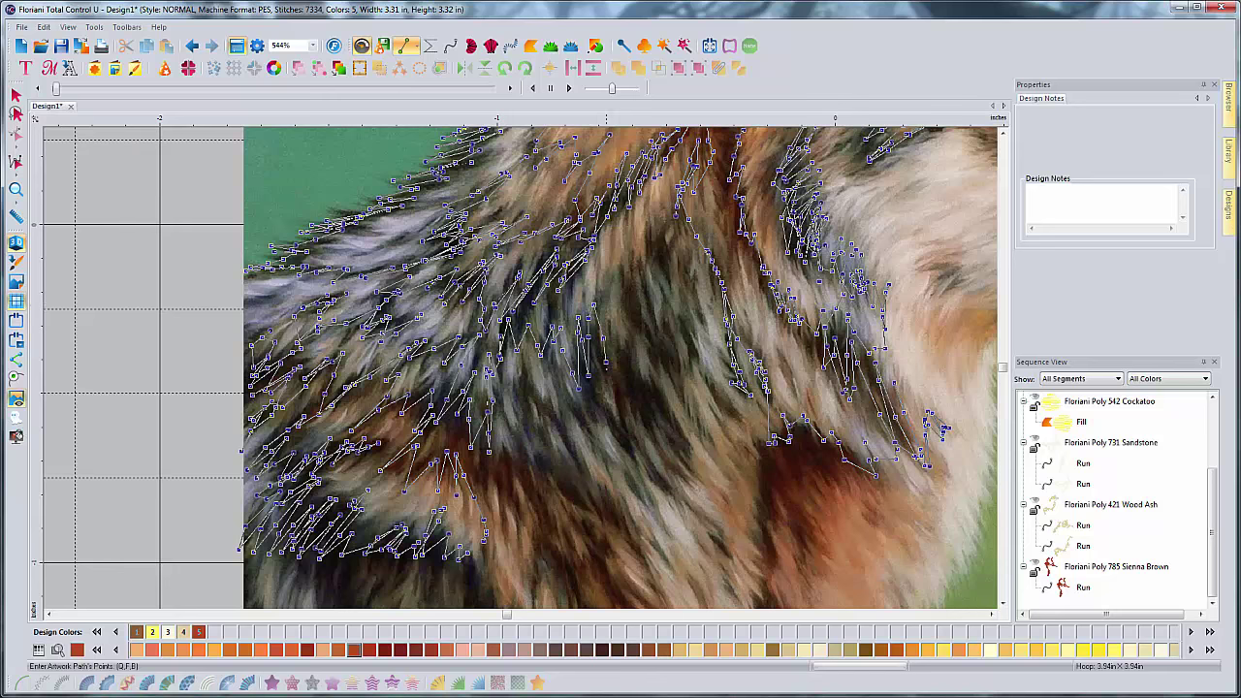
Step: Continue the upright zigzag into the dark shoulder fur below the tan neck fur
left_click(602, 357)
left_click(609, 273)
left_click(617, 330)
left_click(625, 270)
left_click(640, 334)
left_click(647, 274)
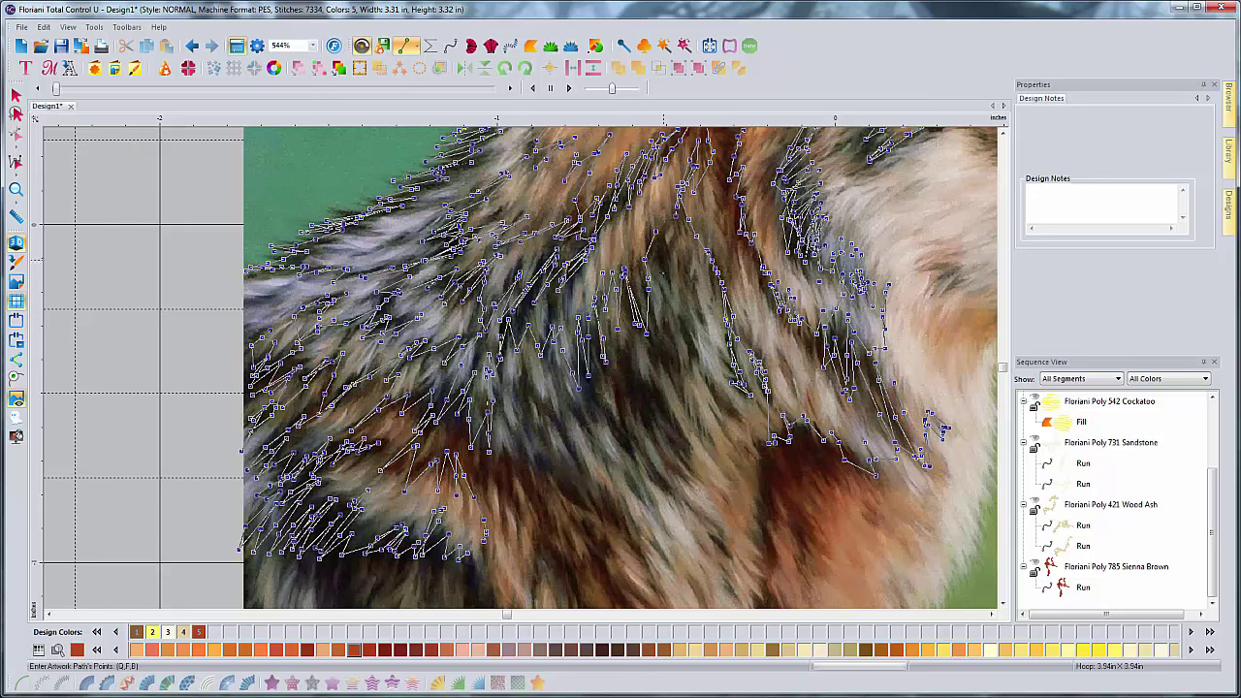
Step: Carry the strokes up to the tan neck fur, then down through the dark fur beside the existing neck strokes
left_click(657, 233)
left_click(693, 303)
left_click(697, 342)
left_click(679, 318)
left_click(688, 356)
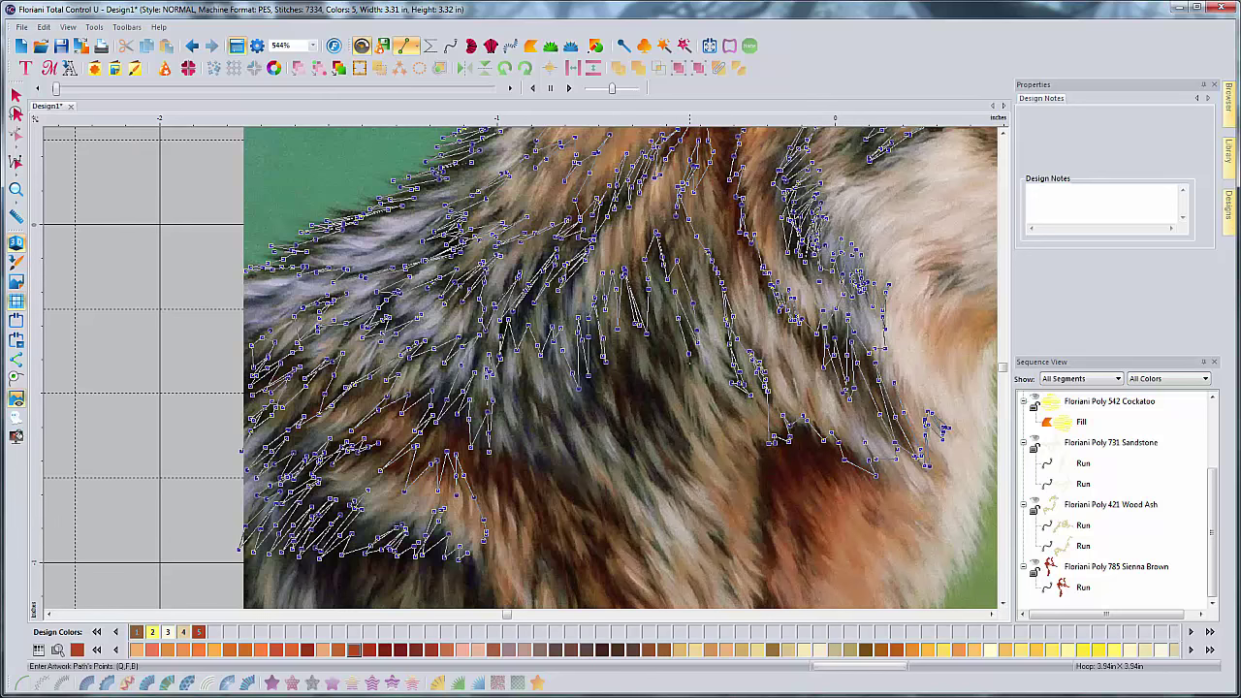
left_click(665, 318)
left_click(678, 367)
left_click(686, 398)
left_click(648, 334)
left_click(671, 419)
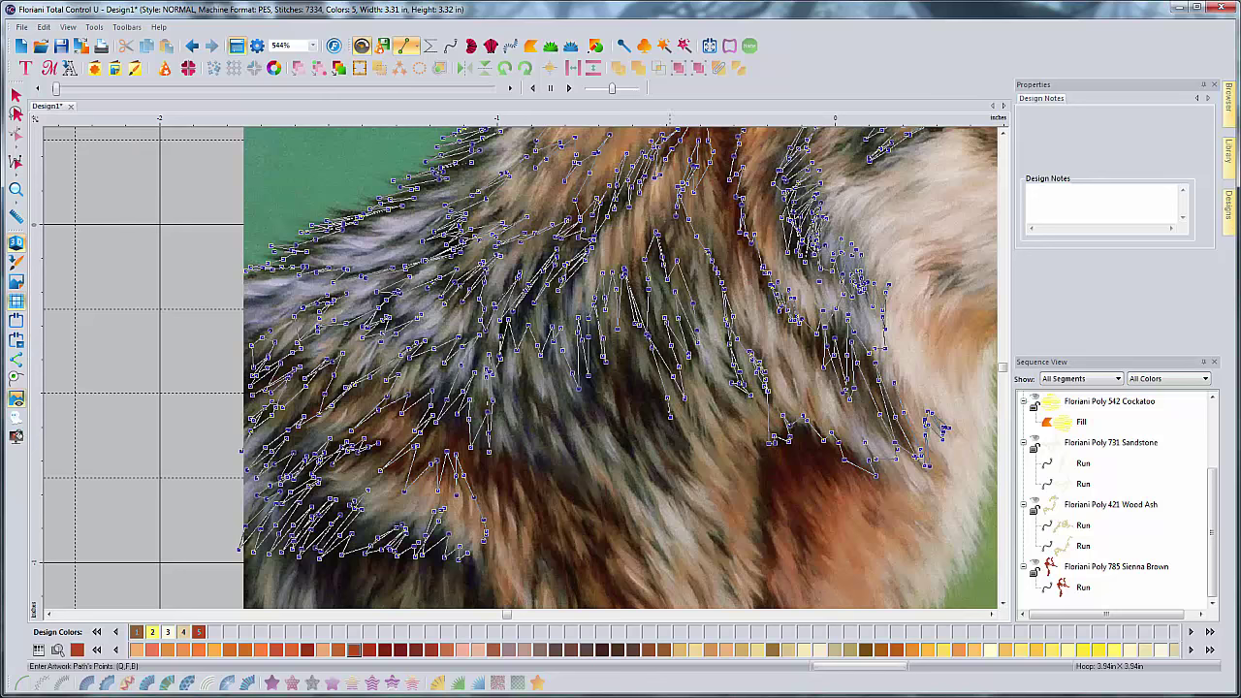
Step: Trace long slanted strokes down through the black shoulder fur to the pale tufts beneath it
left_click(641, 357)
left_click(656, 420)
left_click(673, 451)
left_click(684, 471)
left_click(630, 364)
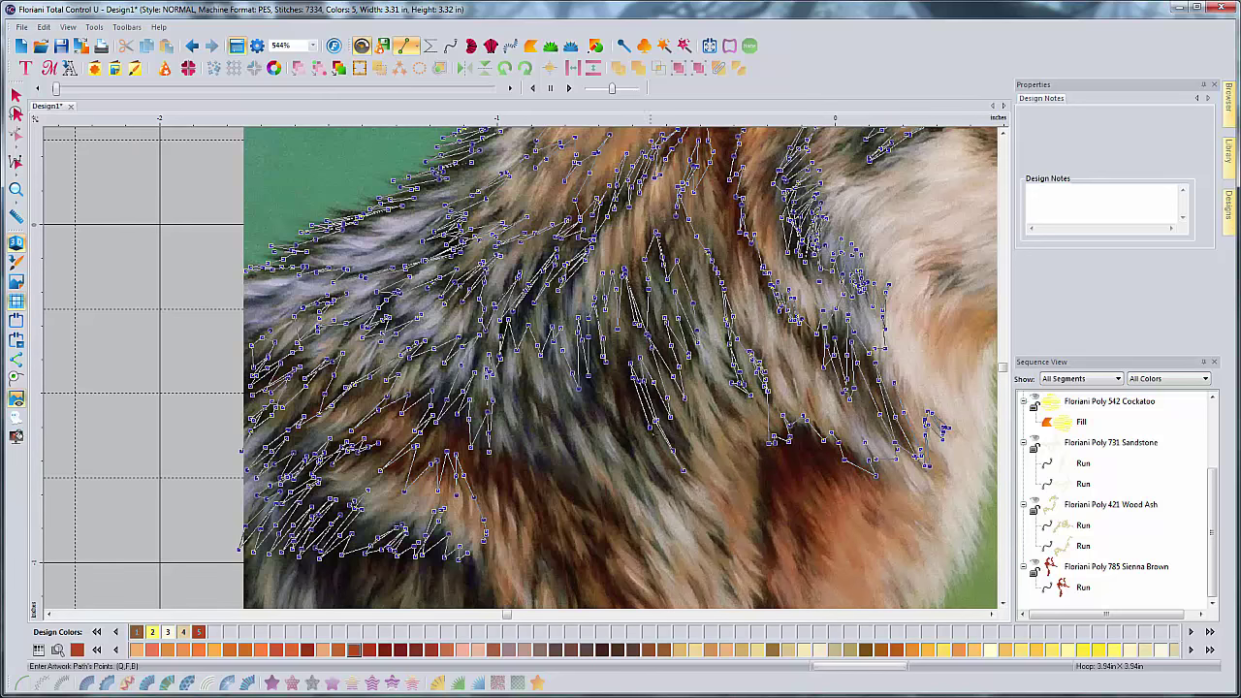
left_click(621, 372)
left_click(664, 485)
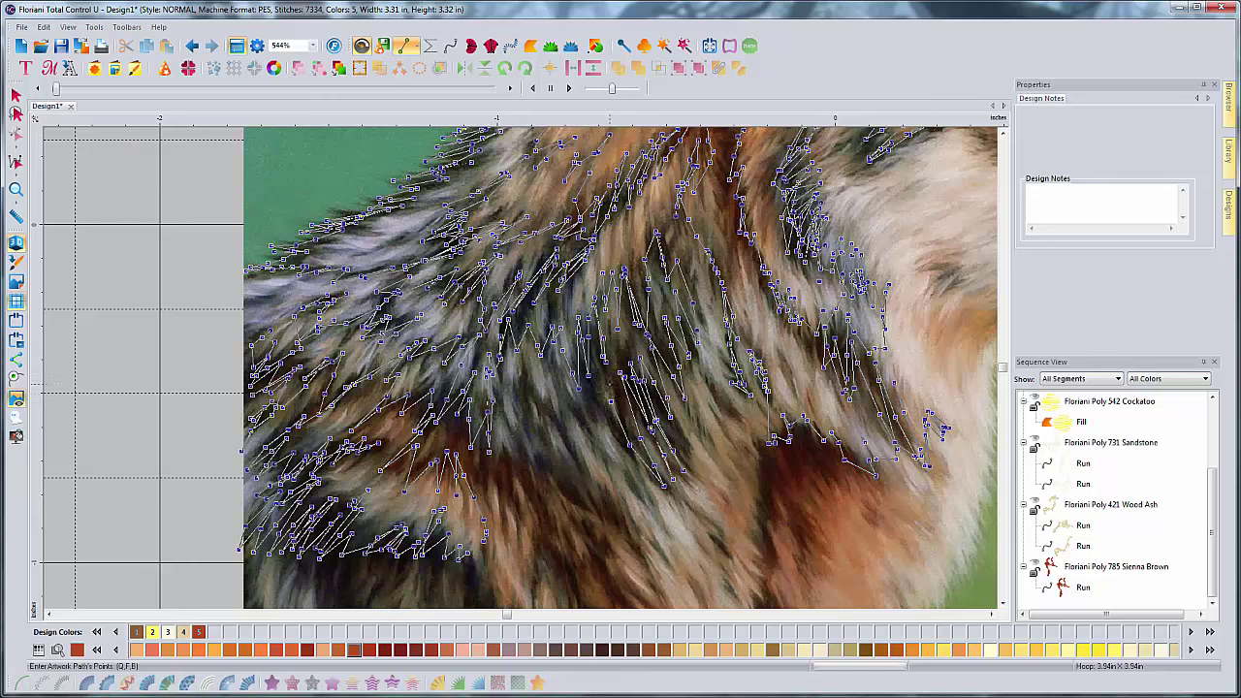
Step: Work back across the lower shoulder with long slanted strokes from the dark fur toward the reddish-brown band
left_click(611, 385)
left_click(641, 481)
left_click(626, 456)
left_click(594, 388)
left_click(620, 496)
left_click(586, 451)
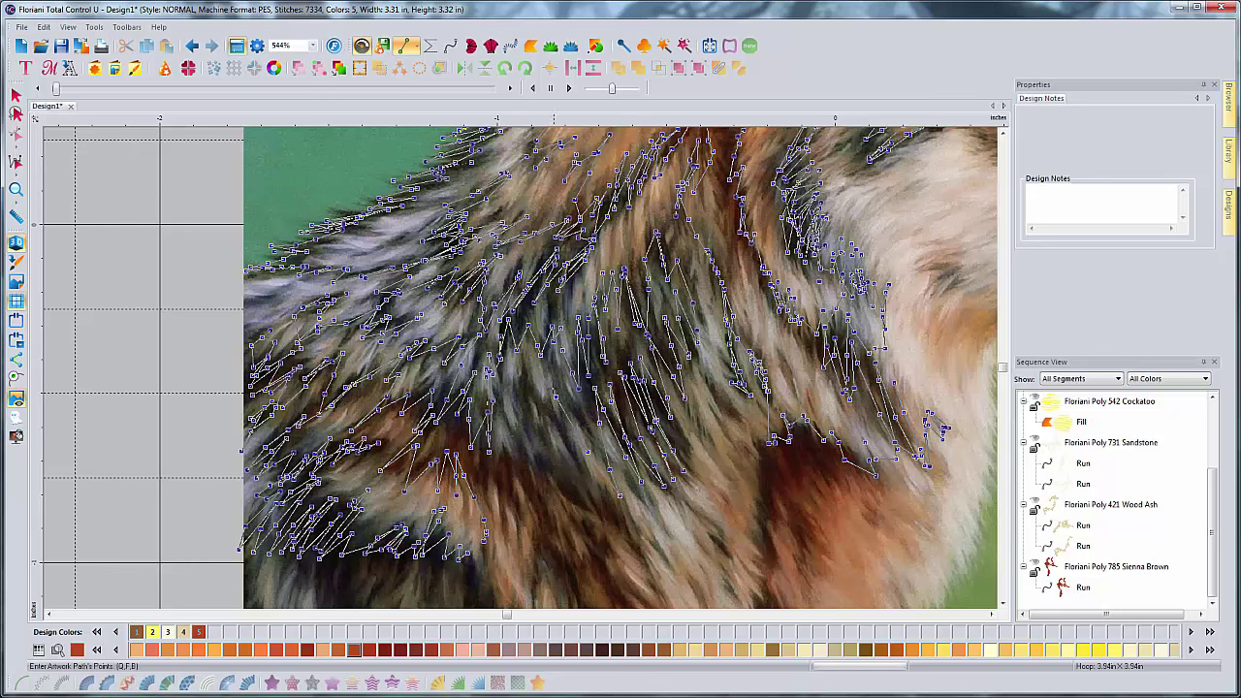
left_click(553, 388)
left_click(583, 484)
left_click(542, 400)
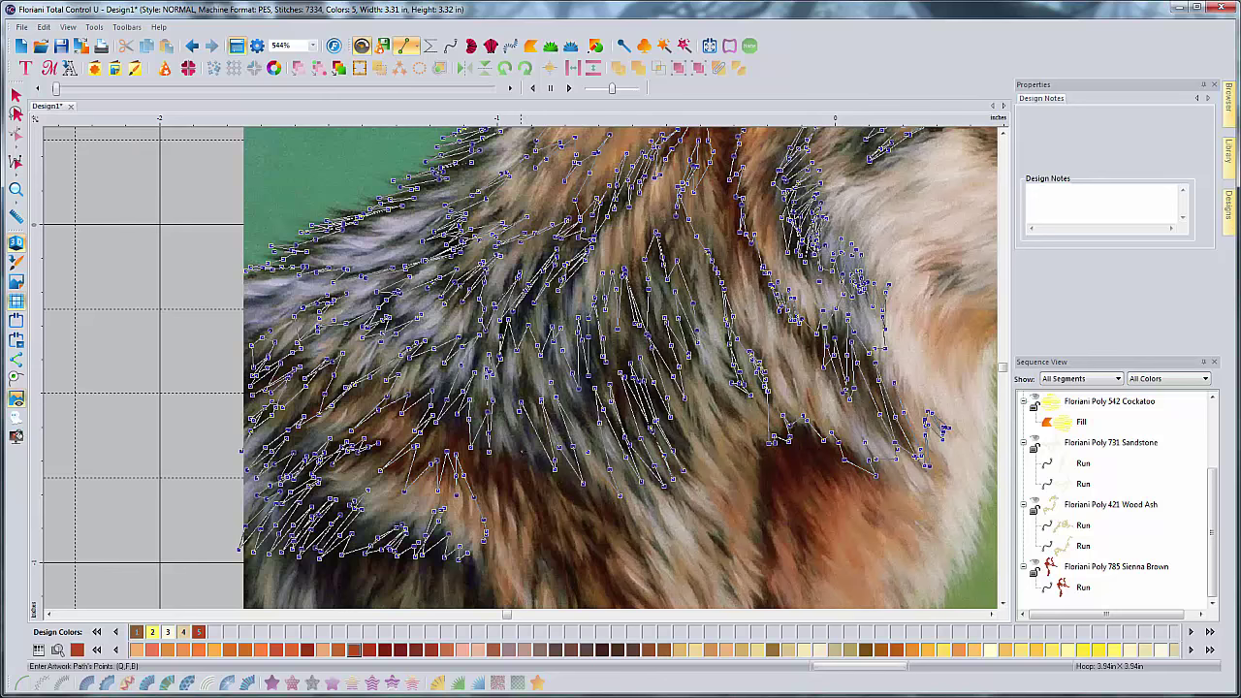
Step: Carry the path down into the reddish-brown band below the shoulder and trace its first steep strokes
scroll(524, 499, "down", 1)
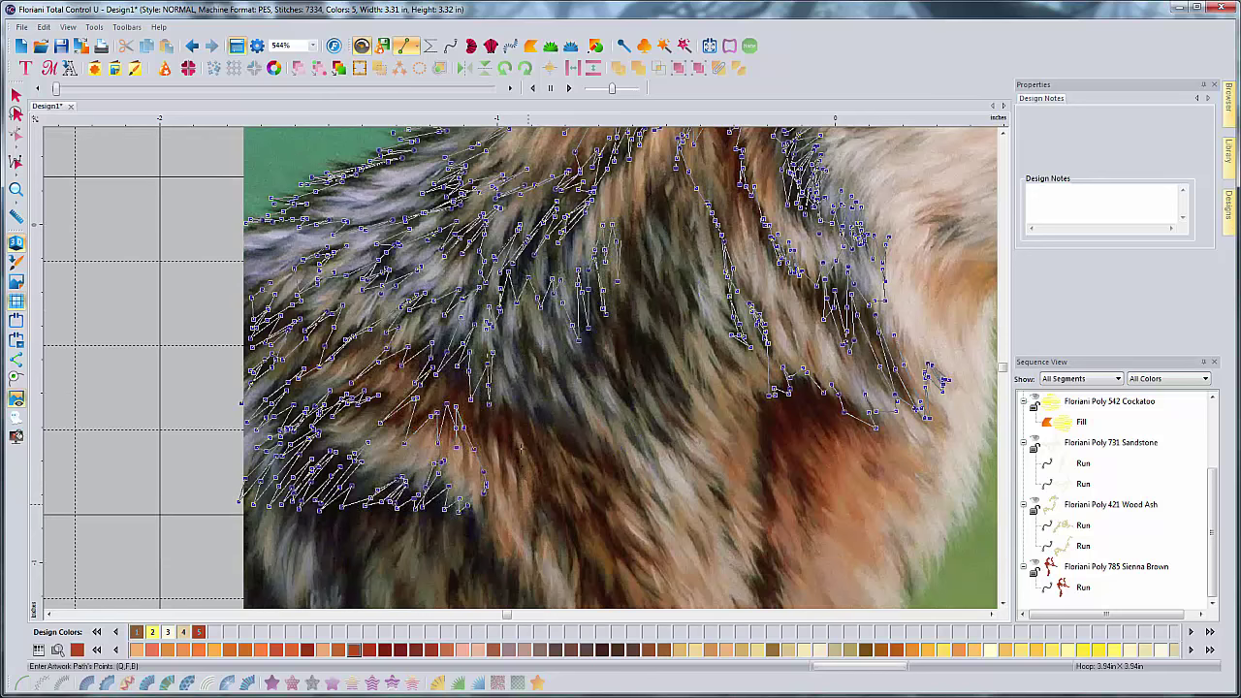
scroll(524, 426, "down", 3)
left_click(523, 342)
left_click(540, 396)
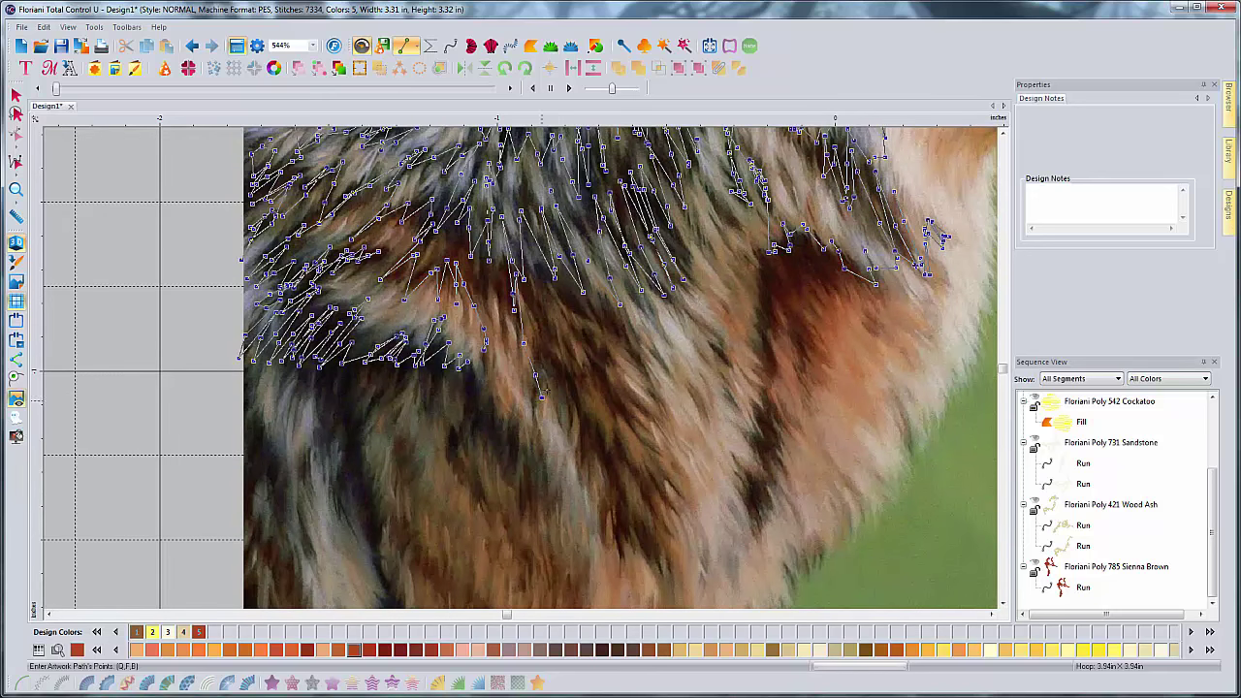
left_click(543, 351)
left_click(548, 308)
left_click(579, 371)
left_click(591, 406)
left_click(584, 349)
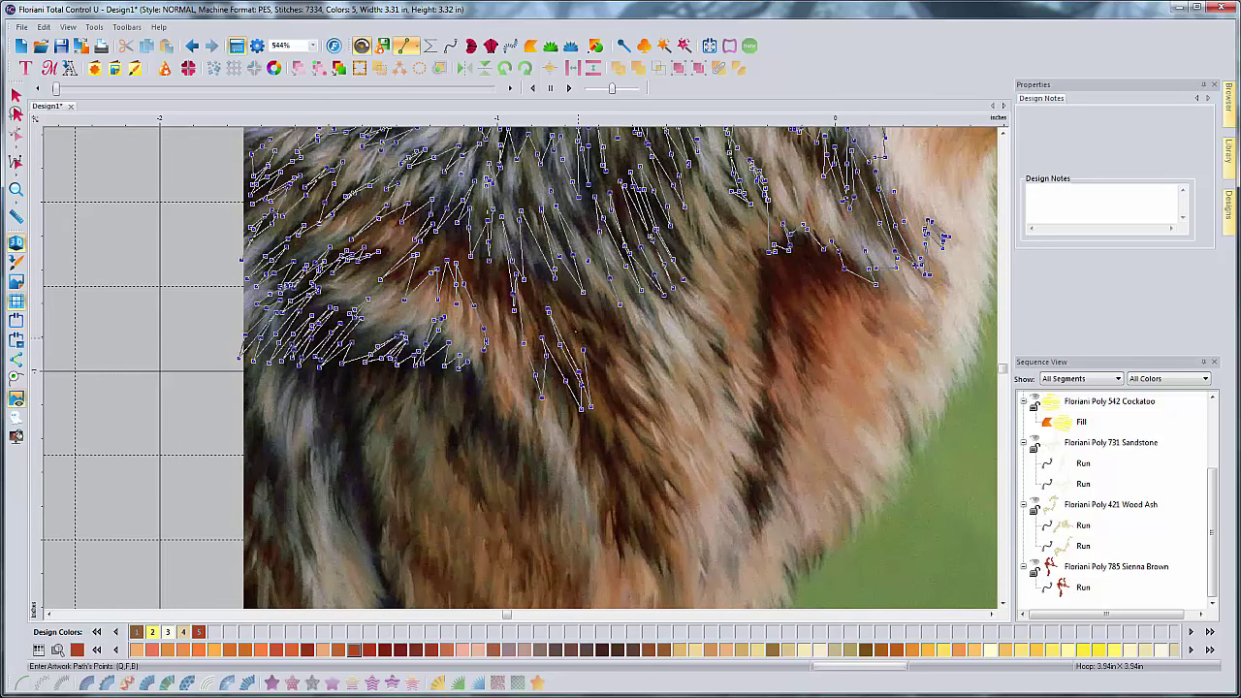
Step: Trace zigzag strokes across the reddish-brown band below the shoulder, following the fur down toward the chest
left_click(572, 320)
left_click(592, 369)
left_click(606, 401)
left_click(599, 344)
left_click(626, 369)
left_click(625, 334)
left_click(633, 349)
left_click(654, 400)
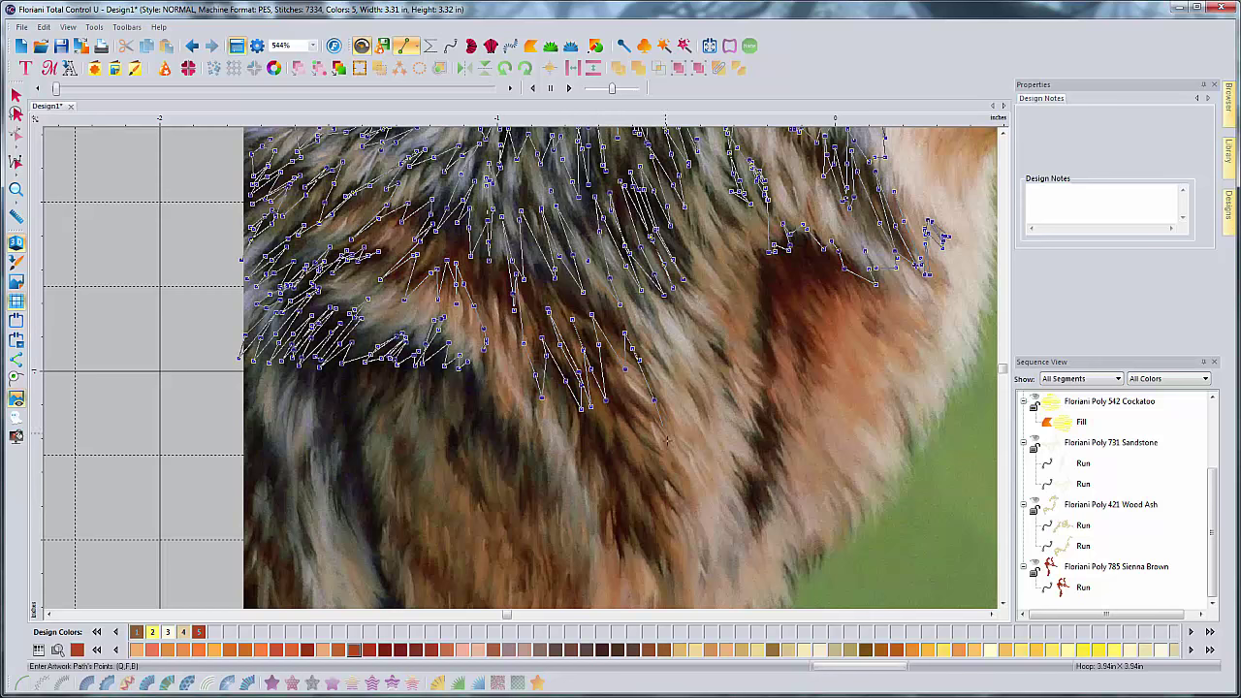
Step: Extend the path down the reddish-brown band and work back across it with short slanted strokes
left_click(668, 445)
left_click(631, 407)
left_click(665, 467)
left_click(631, 428)
left_click(594, 424)
left_click(602, 458)
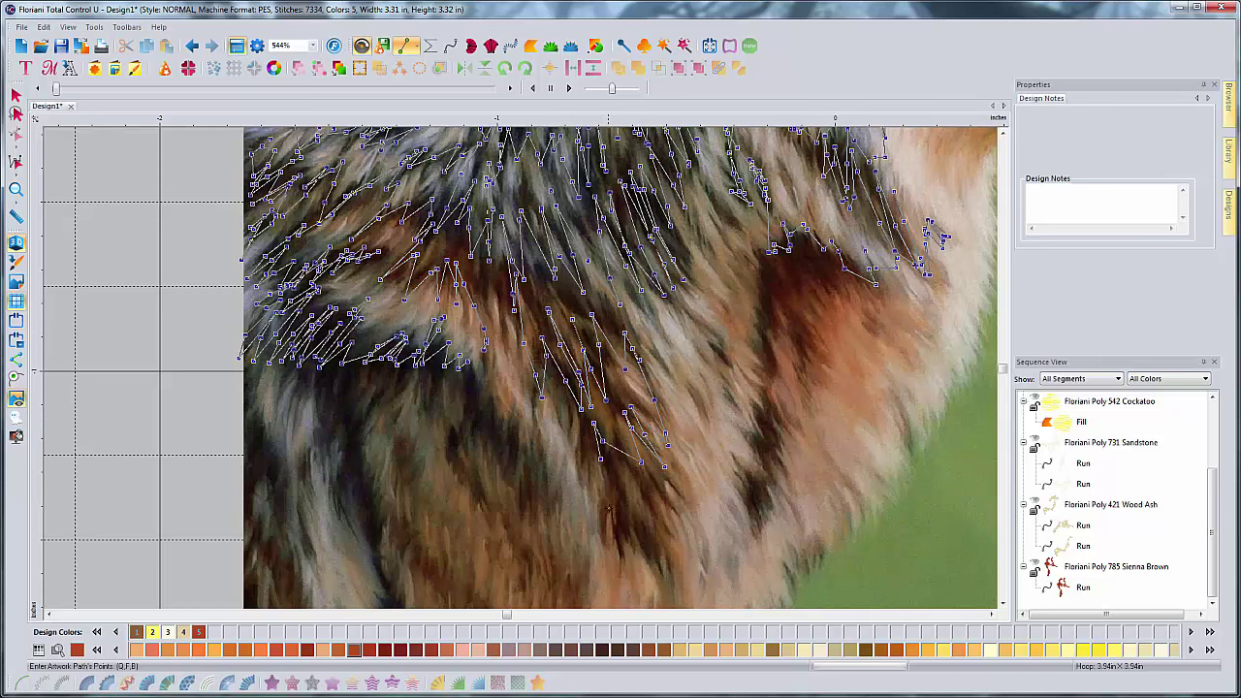
Step: Trace steep strokes down into the dark tip of the brown band and back up along its chest side
left_click(606, 485)
left_click(628, 499)
left_click(614, 526)
left_click(641, 540)
left_click(643, 548)
left_click(635, 502)
left_click(663, 551)
left_click(661, 531)
left_click(649, 492)
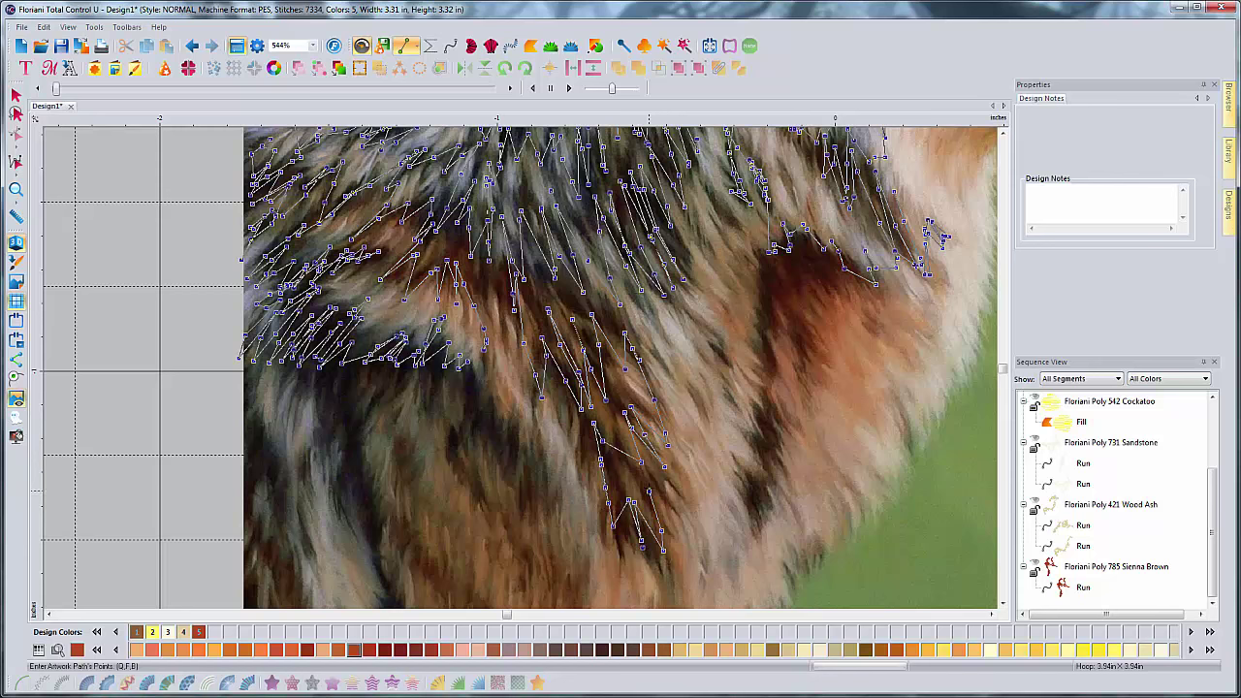
left_click(642, 464)
left_click(660, 497)
left_click(681, 477)
Step: Carry the path across the pale fur to the dark chest streak and trace short strokes at its lower end
left_click(767, 501)
left_click(737, 487)
left_click(754, 510)
left_click(765, 527)
left_click(747, 490)
left_click(741, 451)
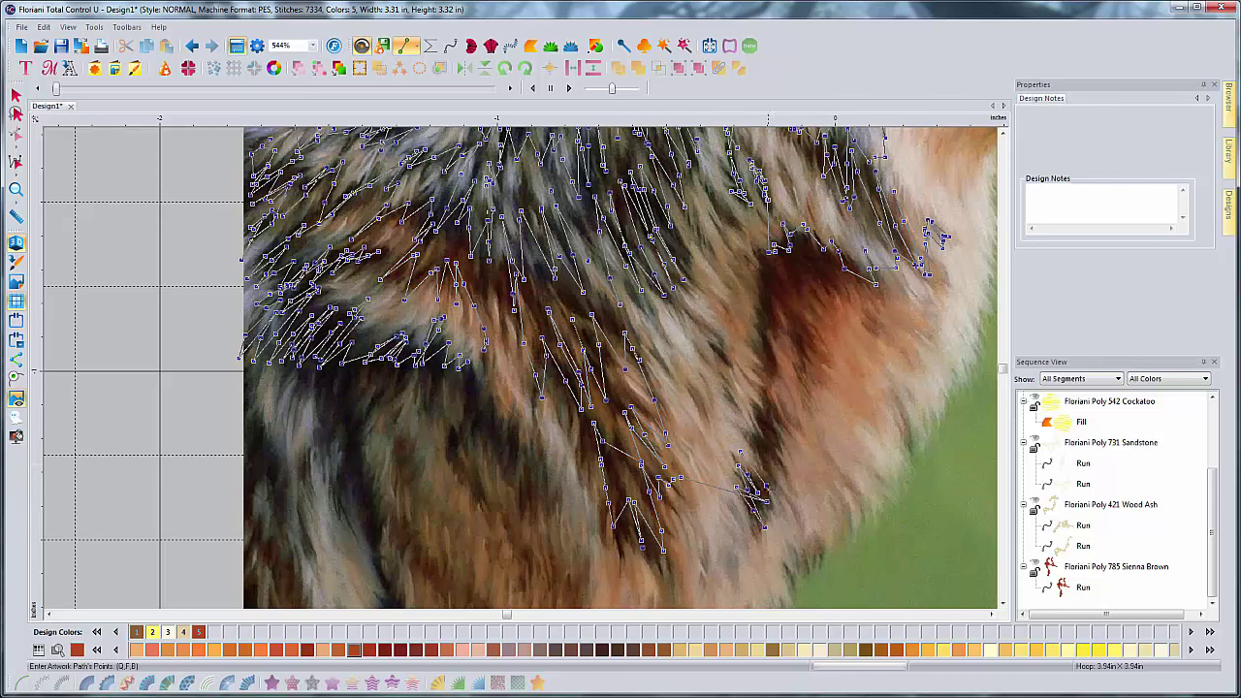
Step: Zigzag short steep strokes up the dark chest streak toward the reddish patch
left_click(766, 485)
left_click(756, 455)
left_click(752, 433)
left_click(772, 470)
left_click(751, 420)
left_click(772, 460)
left_click(753, 399)
left_click(763, 425)
left_click(775, 453)
left_click(754, 386)
left_click(773, 412)
left_click(765, 365)
left_click(764, 345)
left_click(781, 390)
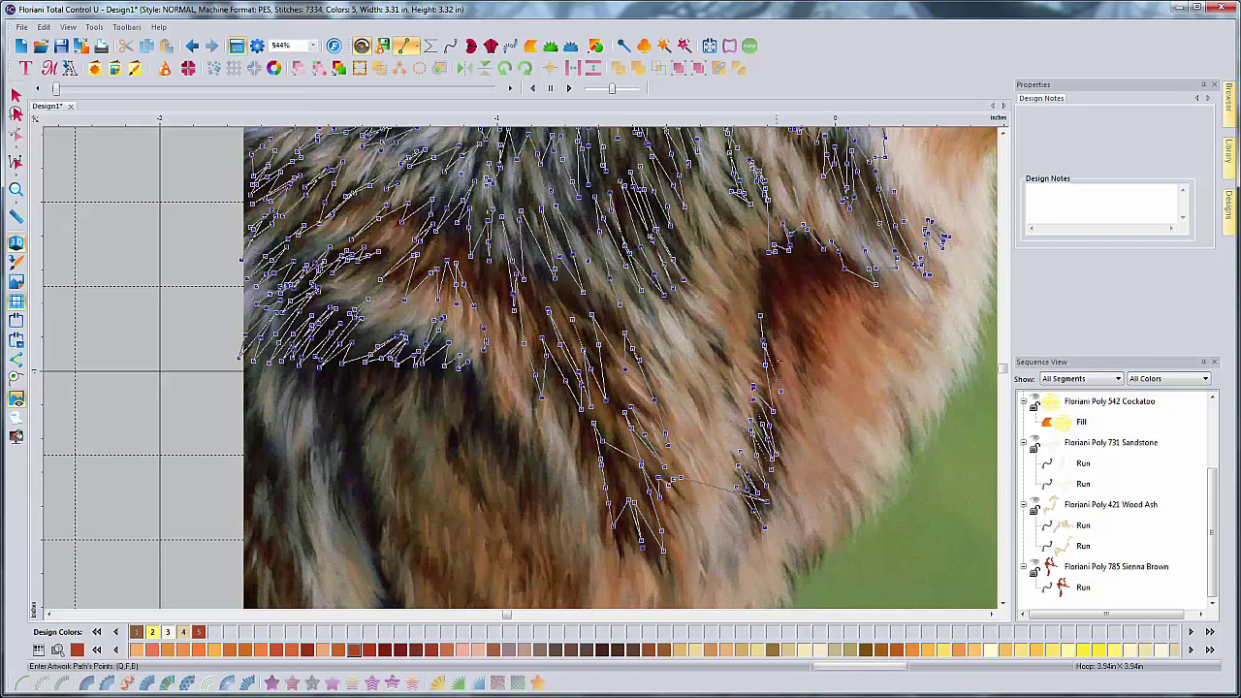
Step: Continue up the dark edge of the reddish chest patch and trace strokes across its upper edge and back
left_click(763, 291)
left_click(764, 267)
left_click(776, 307)
left_click(772, 266)
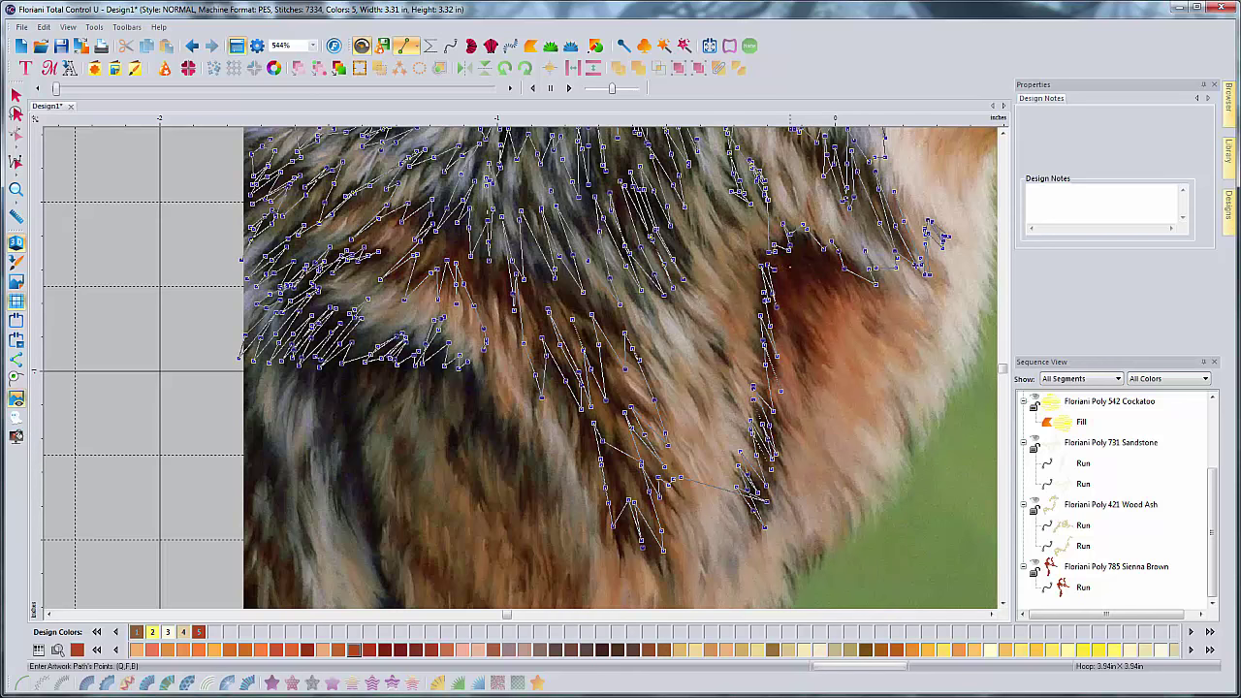
left_click(791, 265)
left_click(816, 281)
left_click(806, 249)
left_click(818, 251)
left_click(854, 297)
left_click(873, 312)
left_click(847, 298)
left_click(821, 285)
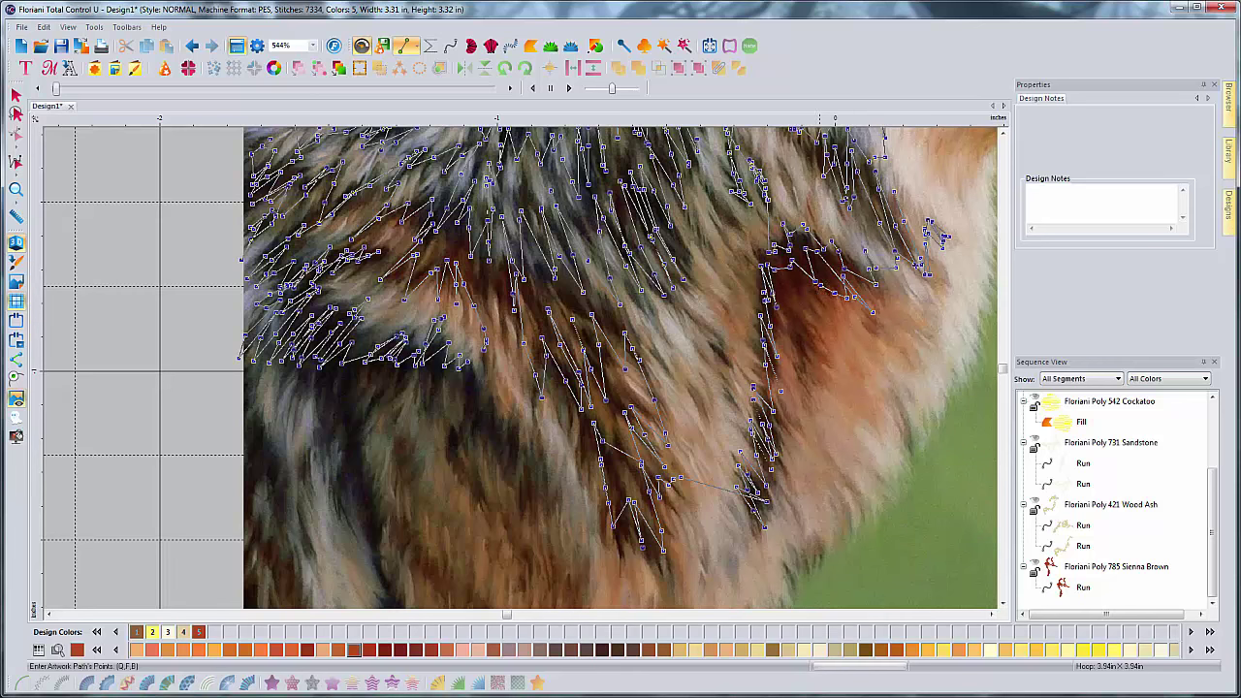
Step: Trace short strokes back down through the reddish chest patch beside the dark streak
left_click(829, 307)
left_click(811, 307)
left_click(815, 325)
left_click(804, 320)
left_click(811, 345)
scroll(756, 496, "down", 2)
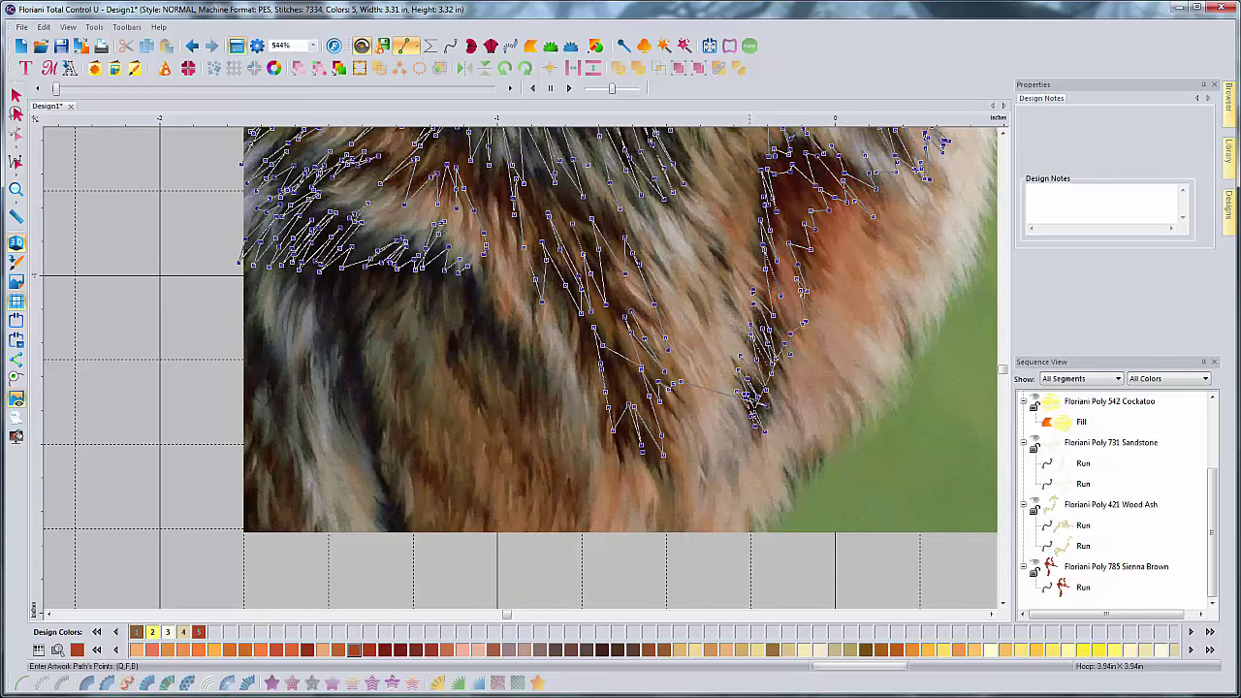
Step: Return to the dark tip of the brown band and fill it with additional steep strokes
left_click(681, 382)
left_click(644, 373)
left_click(664, 427)
left_click(664, 449)
left_click(630, 401)
left_click(642, 439)
left_click(619, 388)
left_click(592, 371)
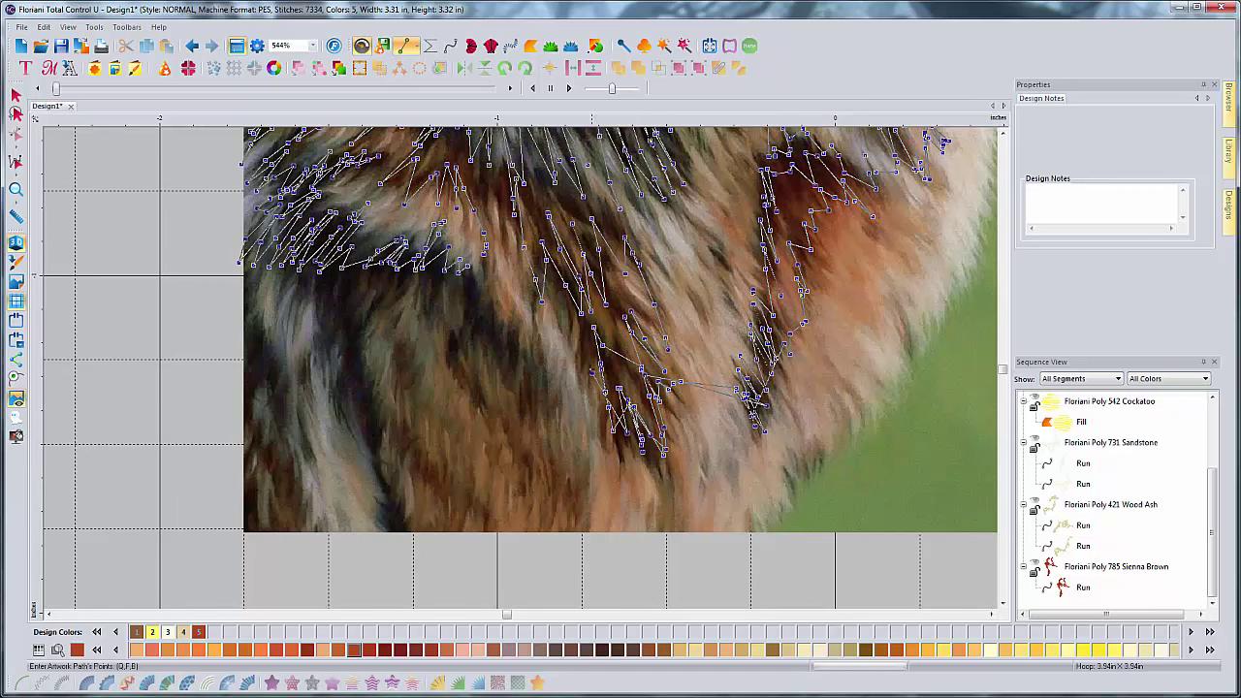
Step: Trace long upright strokes through the grayish fur beside the brown band, working toward the shoulder
left_click(560, 417)
left_click(564, 386)
left_click(555, 363)
left_click(544, 395)
left_click(540, 371)
left_click(539, 326)
left_click(541, 394)
left_click(516, 395)
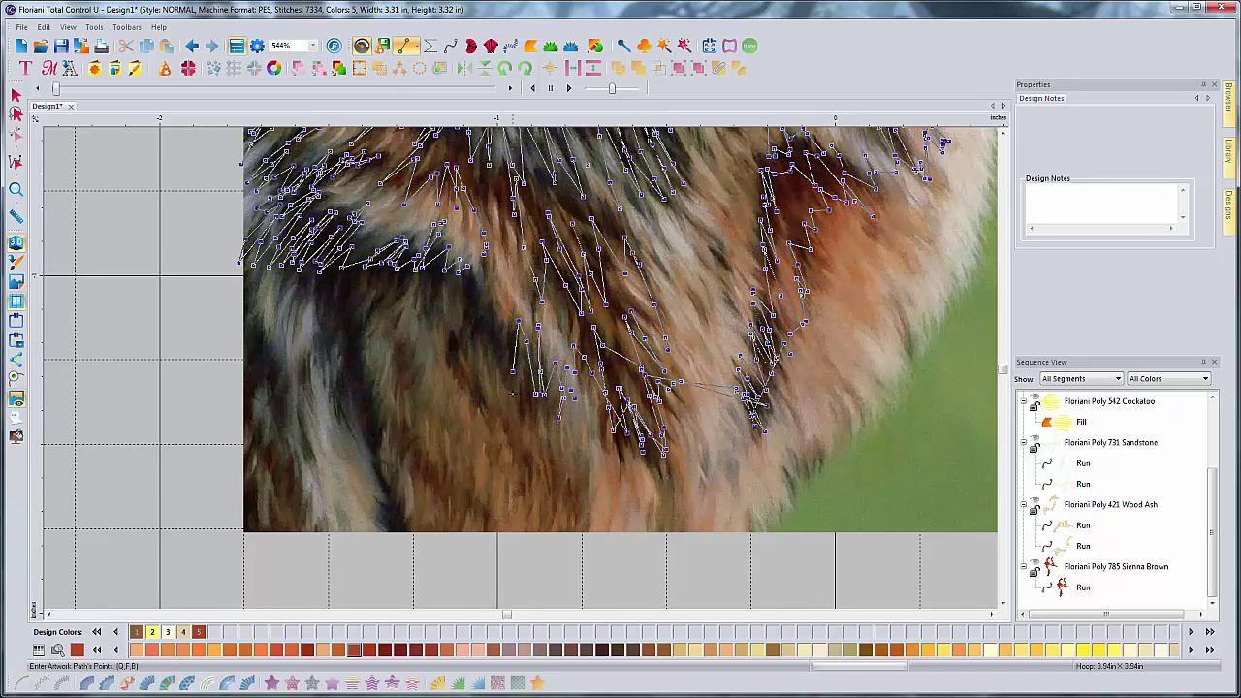
Step: Zigzag steep strokes through the black fur up to the end of the shoulder strokes and back down its inner edge
left_click(519, 320)
left_click(490, 342)
left_click(485, 298)
left_click(471, 341)
left_click(461, 274)
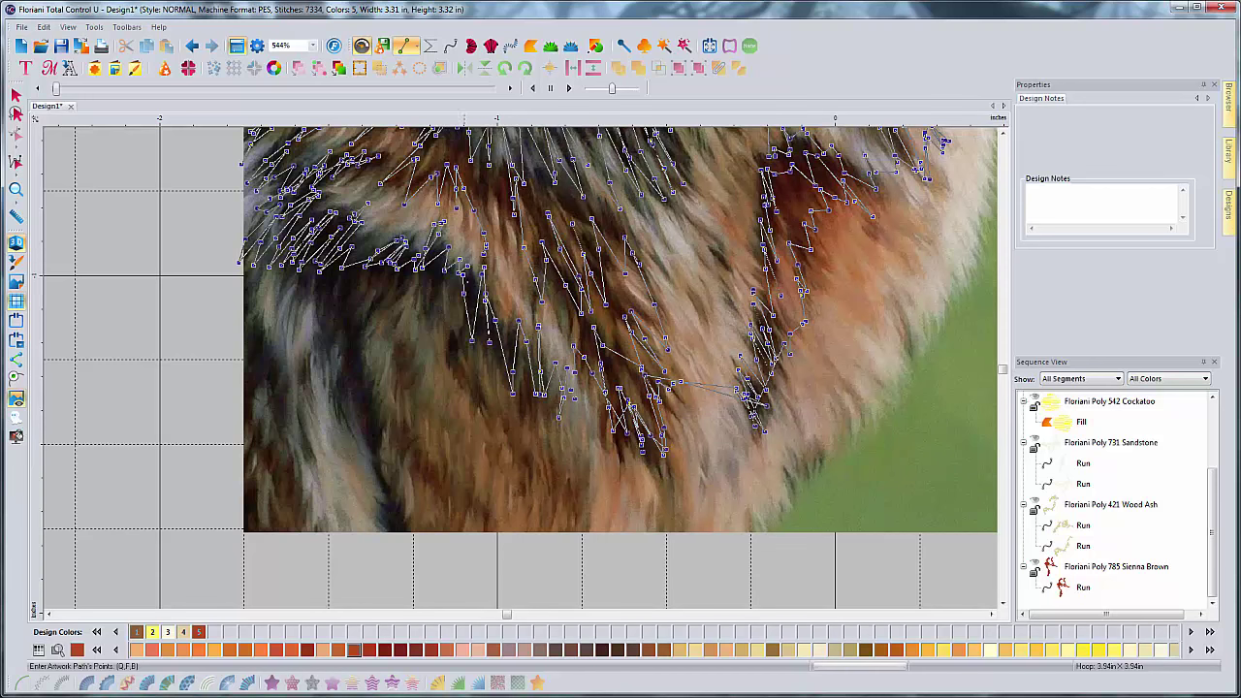
left_click(455, 330)
left_click(452, 357)
left_click(475, 407)
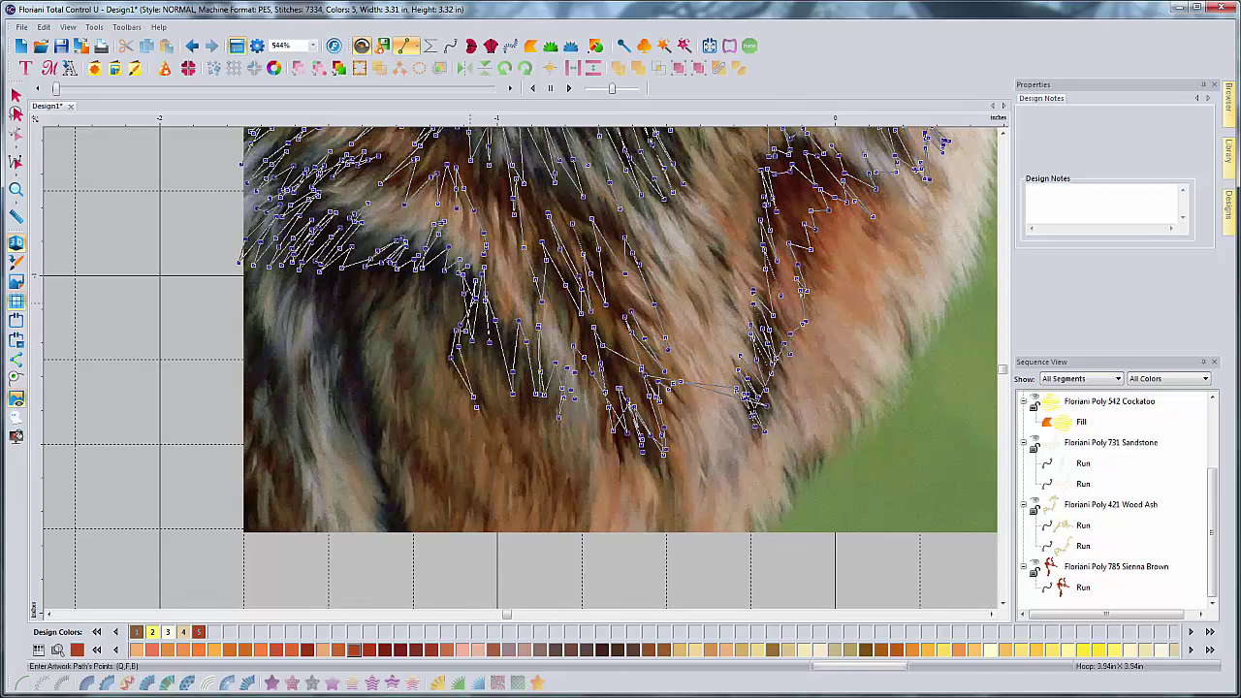
Step: Trace upright strokes along the black fur under the shoulder band toward the picture's left edge
left_click(423, 326)
left_click(418, 280)
left_click(392, 320)
left_click(393, 283)
left_click(364, 334)
left_click(369, 288)
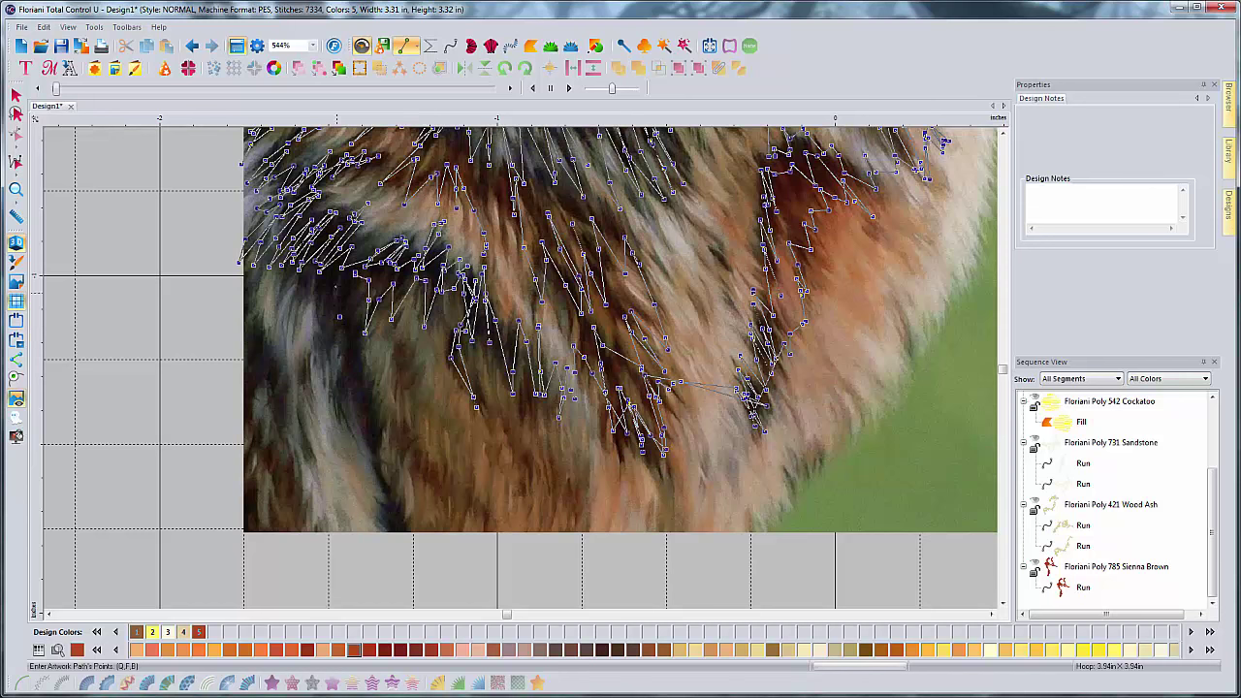
left_click(327, 283)
left_click(312, 270)
left_click(297, 322)
left_click(289, 357)
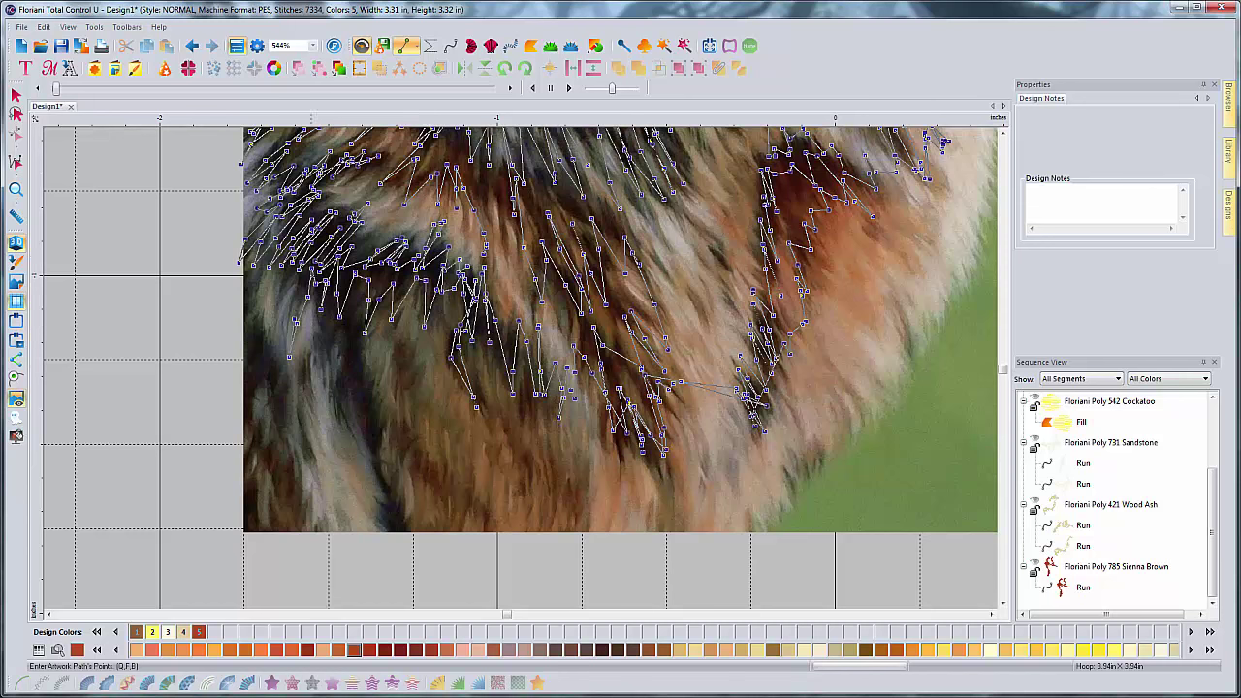
Step: Trace long strokes down the dark fur along the picture's left edge
left_click(311, 277)
left_click(291, 294)
left_click(270, 338)
left_click(265, 357)
left_click(256, 313)
left_click(251, 355)
left_click(248, 382)
left_click(248, 401)
left_click(264, 352)
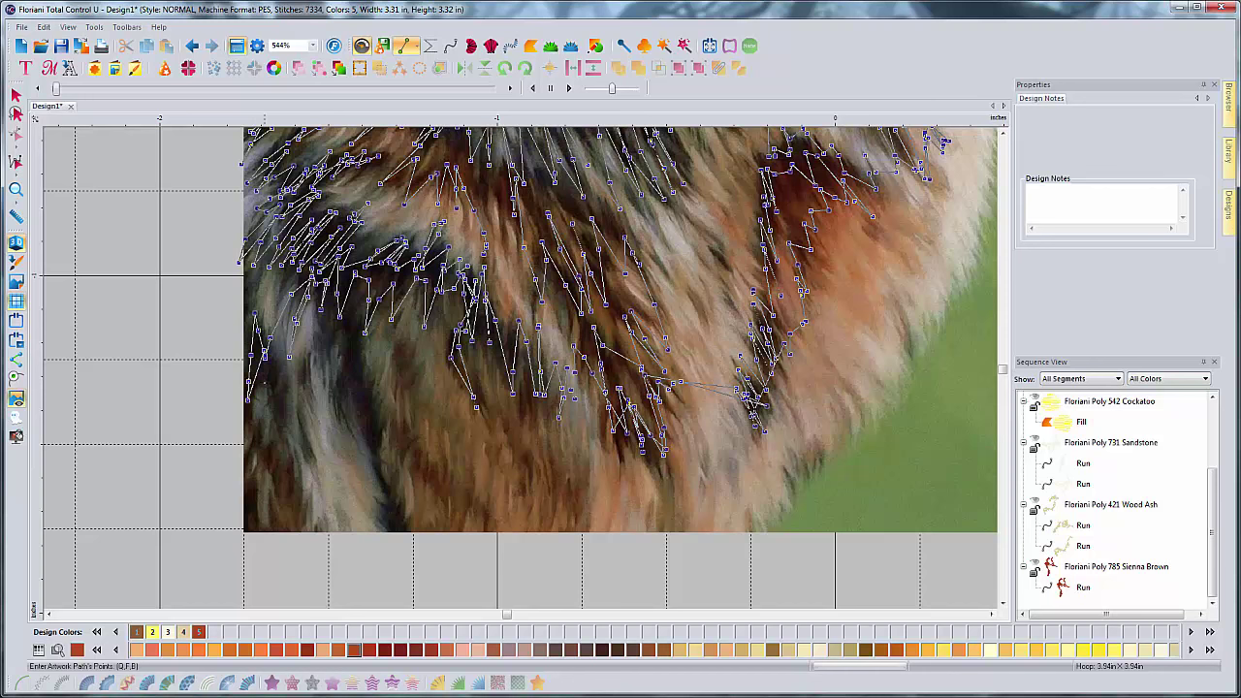
Step: Continue down into the dark fur near the picture's lower-left corner and work back up with short strokes
left_click(271, 411)
left_click(280, 442)
left_click(292, 478)
left_click(292, 448)
left_click(293, 467)
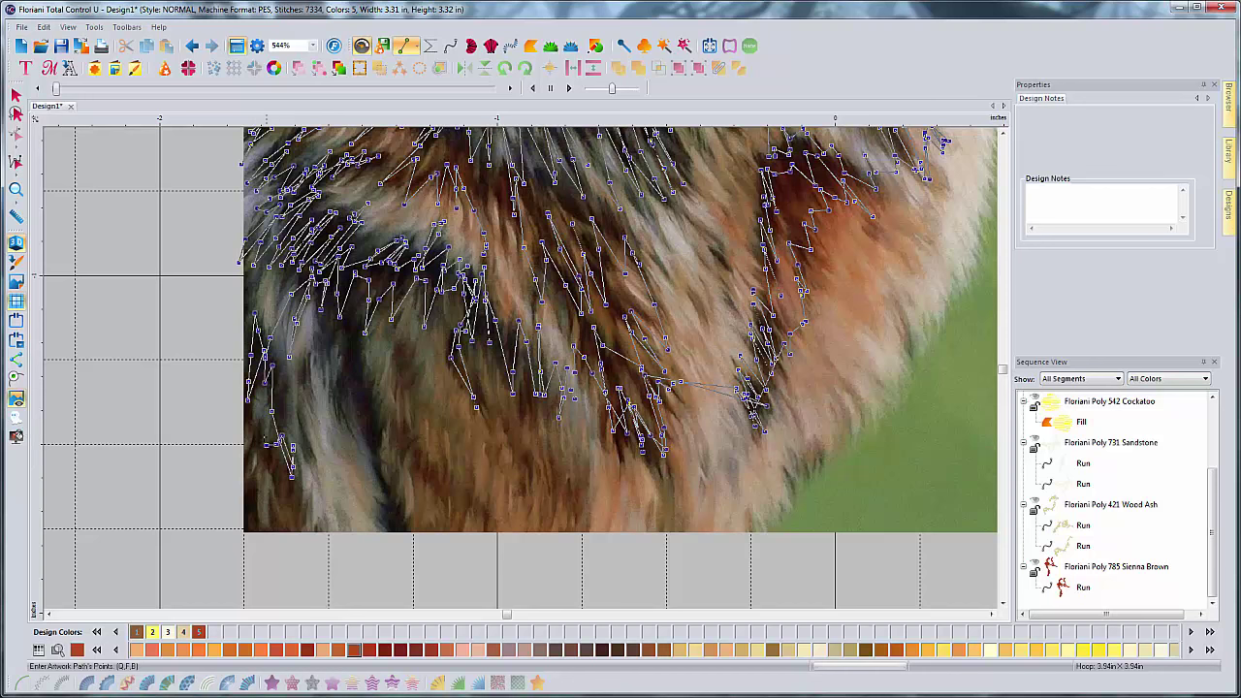
left_click(260, 427)
left_click(250, 465)
left_click(283, 420)
left_click(270, 381)
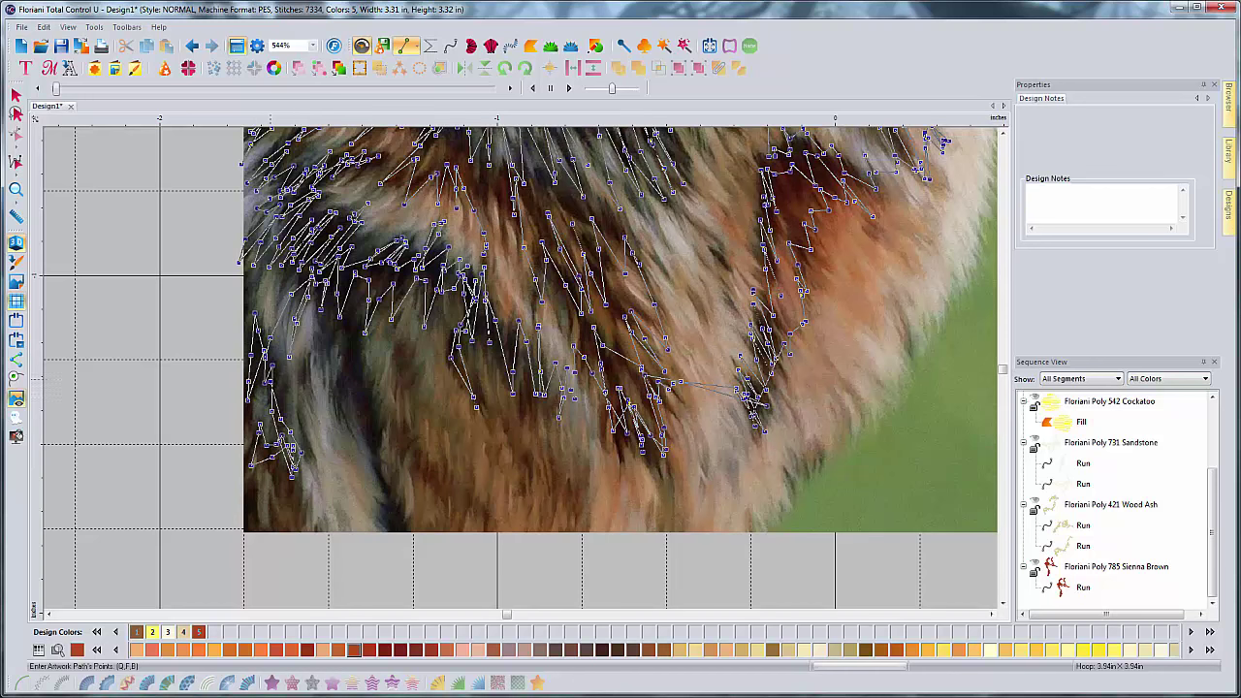
Step: Cross the pale tuft and trace strokes along the upper part of the curved black streak beside it
left_click(321, 385)
left_click(344, 432)
left_click(328, 345)
left_click(339, 326)
left_click(331, 365)
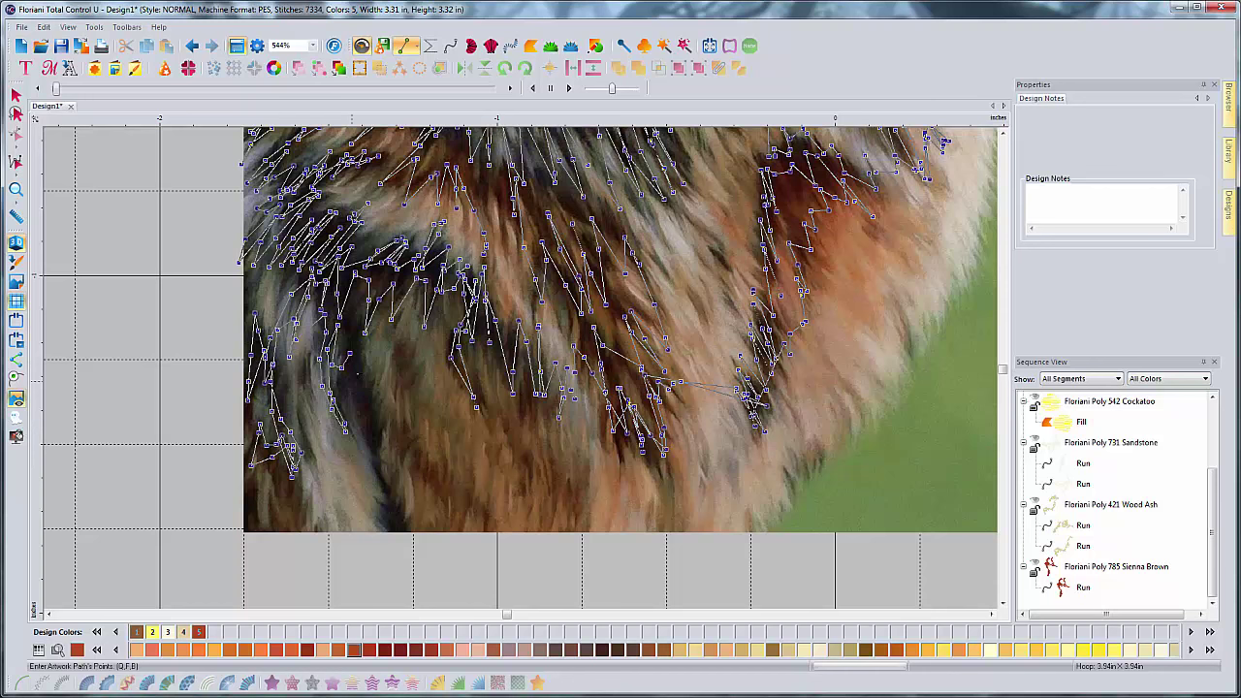
Step: Zigzag short strokes down the curved black streak to the picture's bottom edge
left_click(354, 394)
left_click(365, 382)
left_click(362, 406)
left_click(374, 387)
left_click(370, 406)
left_click(369, 439)
left_click(379, 428)
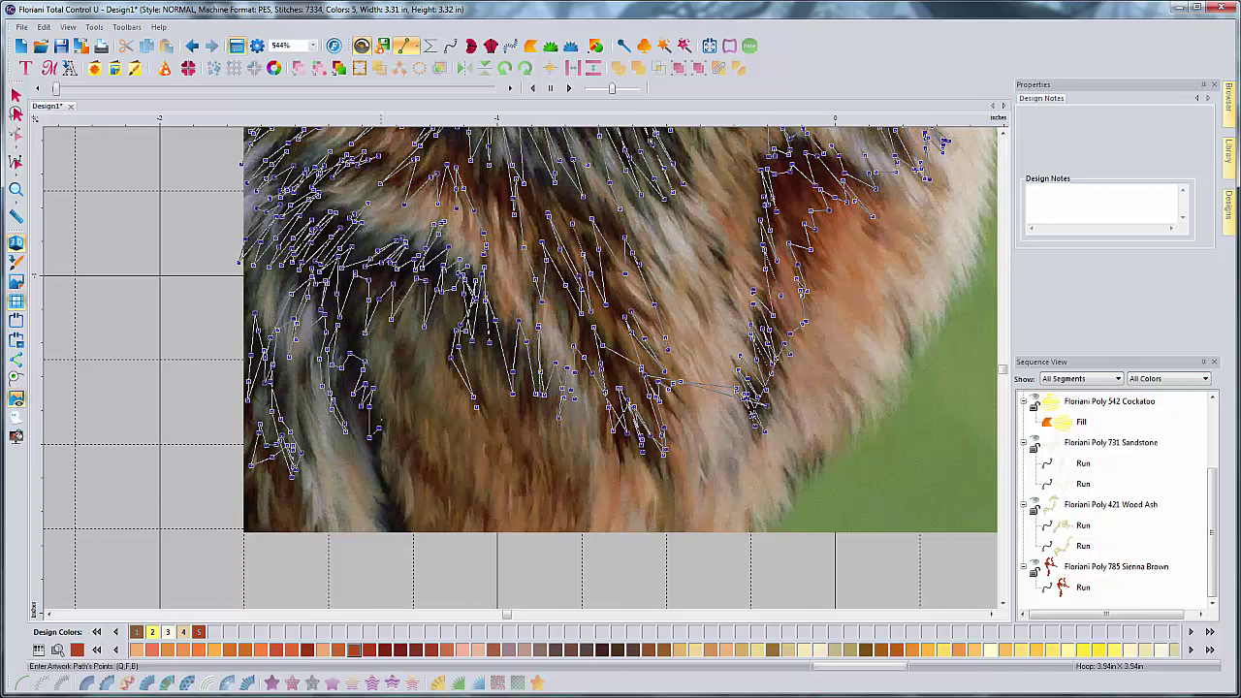
left_click(383, 444)
left_click(379, 471)
left_click(383, 501)
left_click(399, 490)
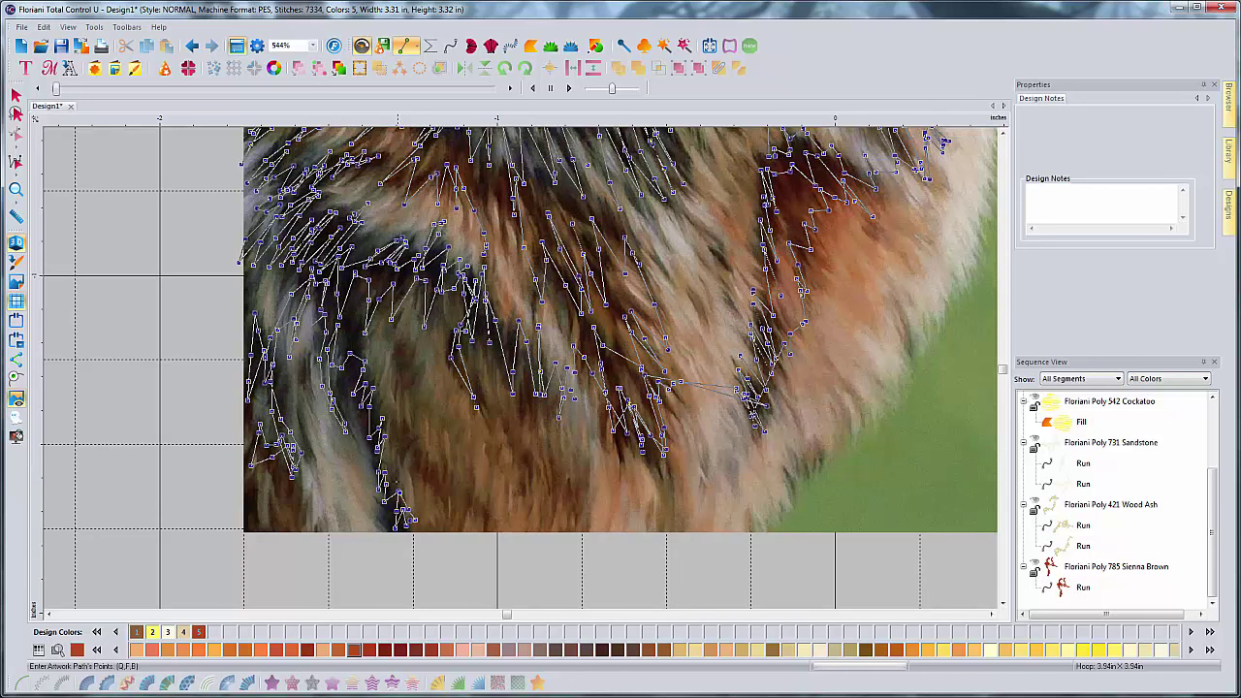
Step: Carry the path out of the black streak and start a row of short zigzag strokes through the lower brown fur
left_click(401, 436)
left_click(427, 467)
left_click(430, 489)
left_click(445, 470)
left_click(449, 489)
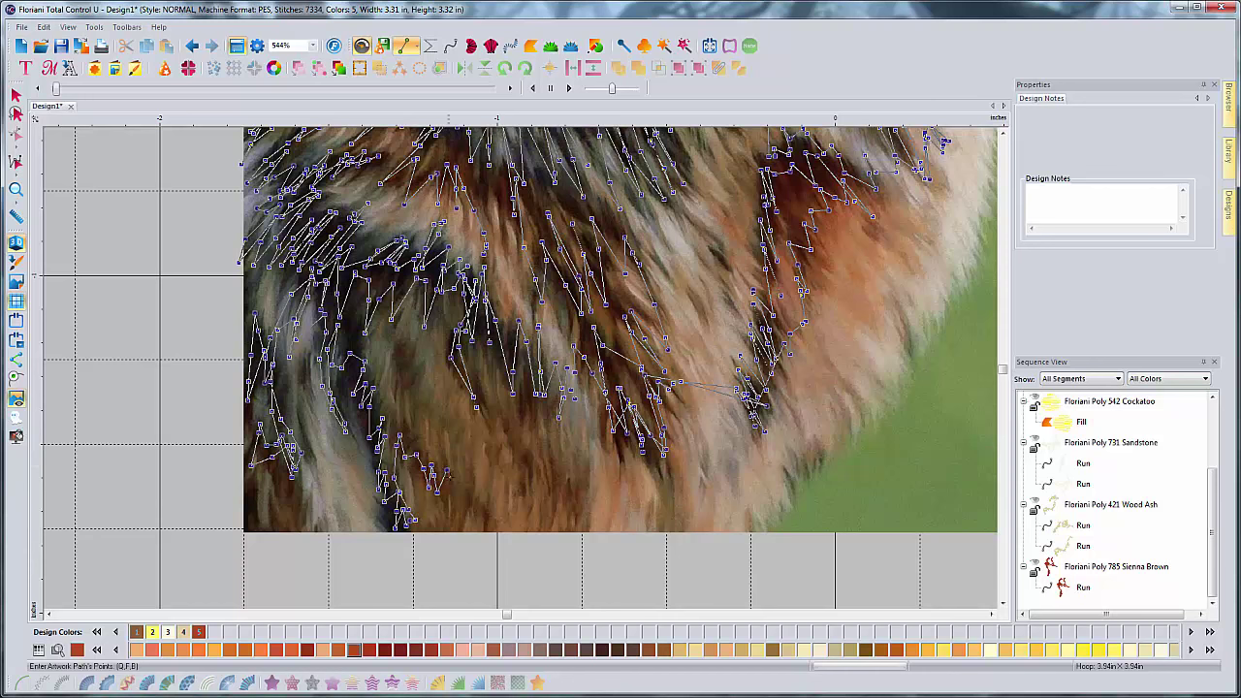
left_click(457, 494)
left_click(465, 490)
left_click(473, 488)
Step: Continue the zigzag row across the lower brown fur until it reaches the pale chest fur
left_click(486, 519)
left_click(504, 465)
left_click(519, 462)
left_click(524, 493)
left_click(536, 495)
left_click(544, 479)
left_click(554, 499)
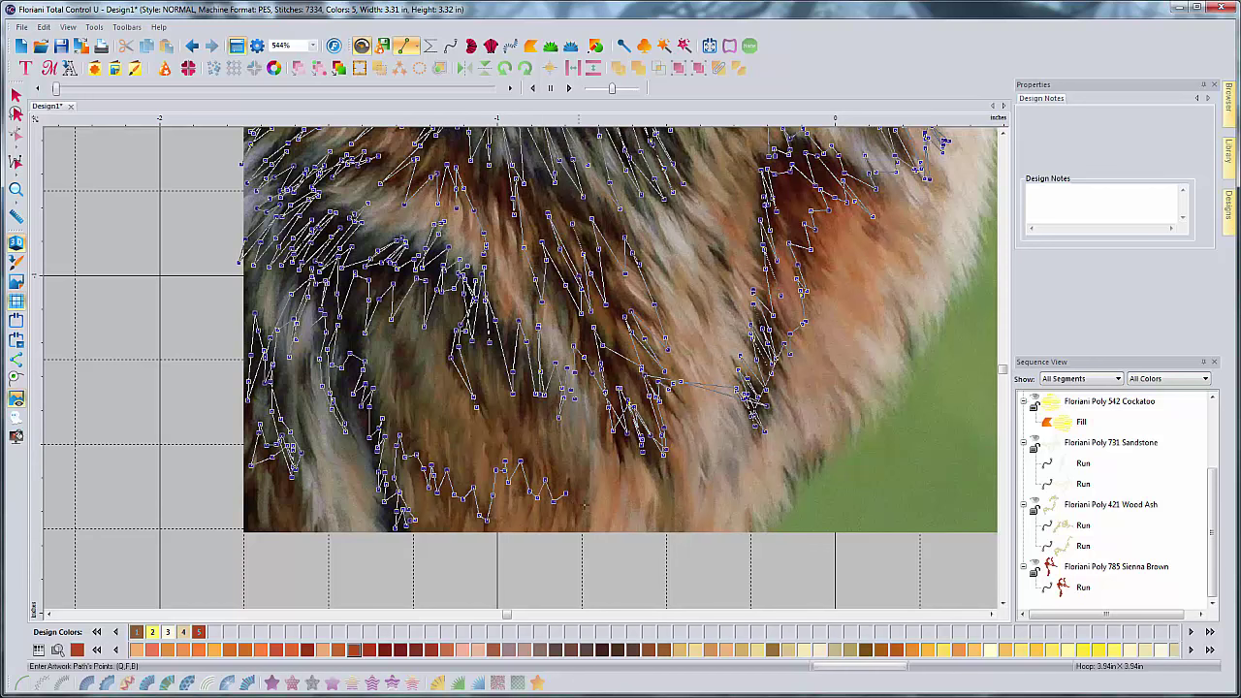
left_click(572, 498)
left_click(588, 485)
left_click(587, 527)
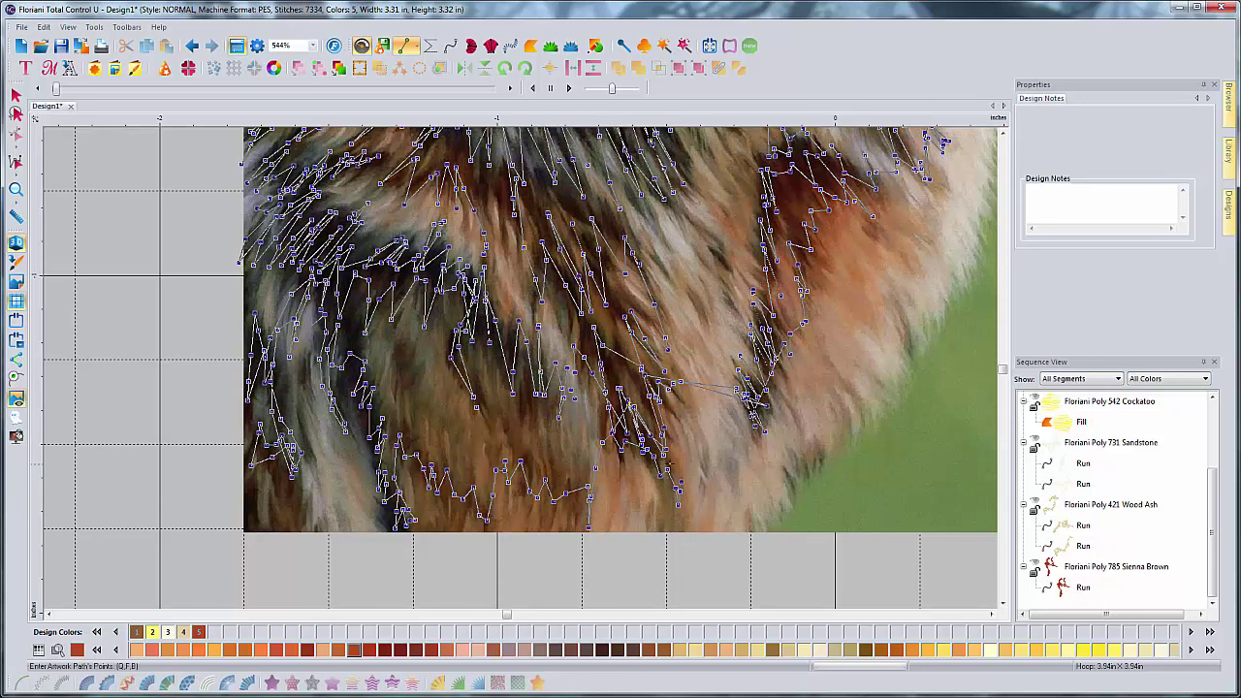
Step: Finish the dark fur path as a single artwork object covering the wolf
scroll(687, 428, "down", 1)
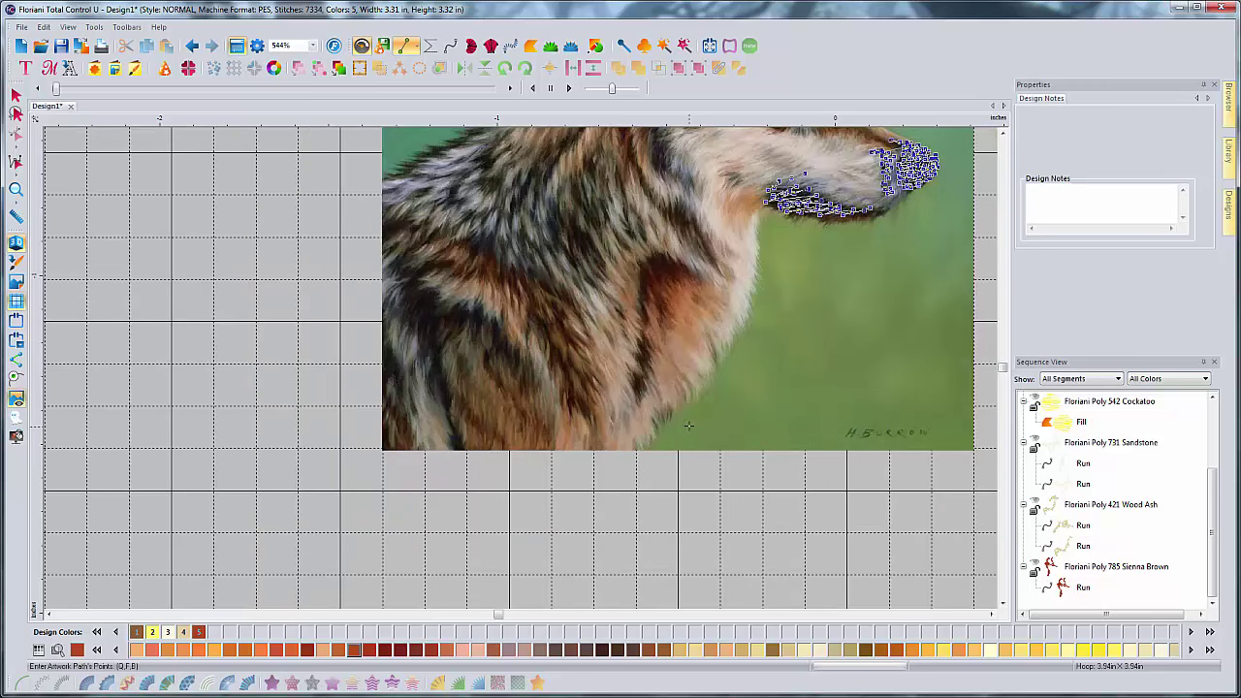
scroll(692, 416, "down", 1)
scroll(691, 415, "down", 1)
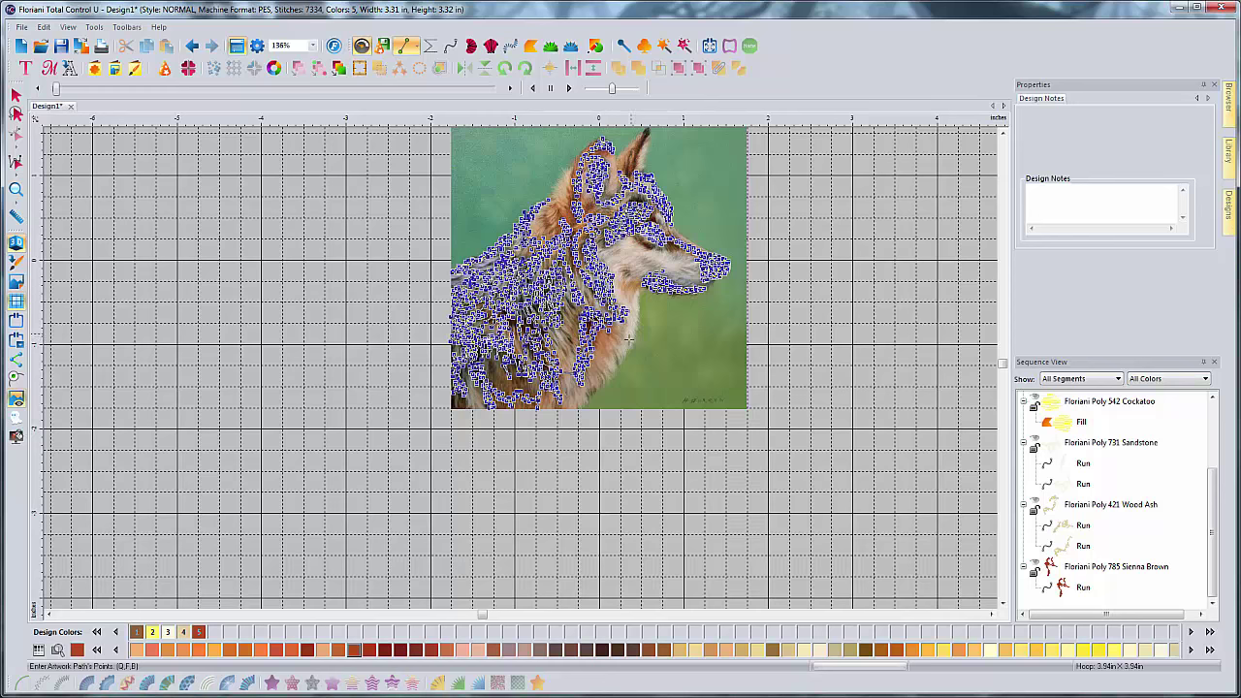
key("Return")
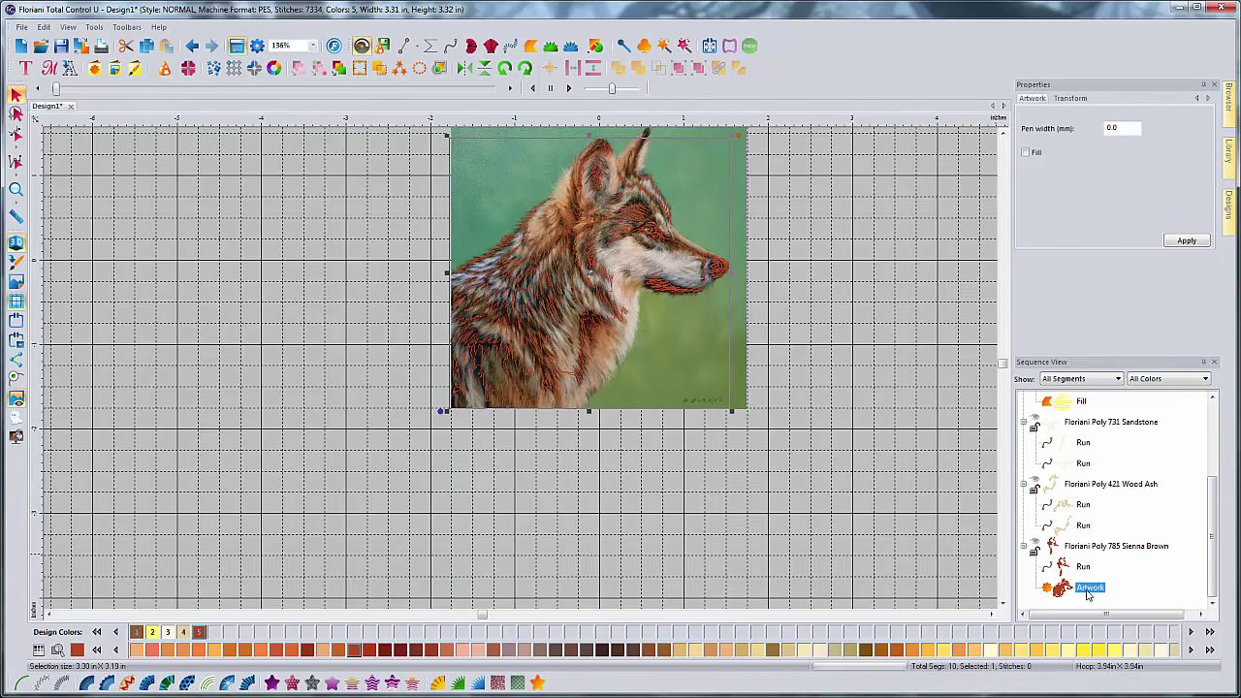
Step: Recolor the dark fur artwork with the Floriani Poly 488 Dark Gray thread
left_click(115, 650)
left_click(115, 651)
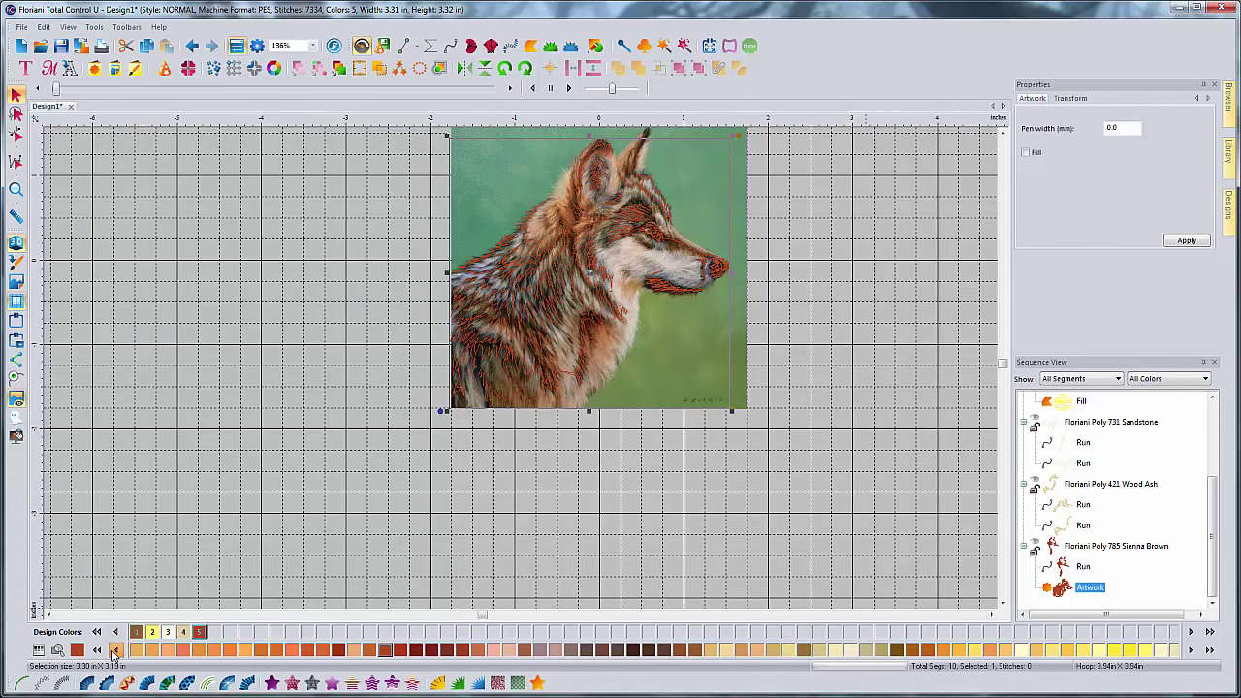
left_click(113, 651)
left_click(96, 651)
left_click(96, 650)
left_click(96, 651)
left_click(96, 650)
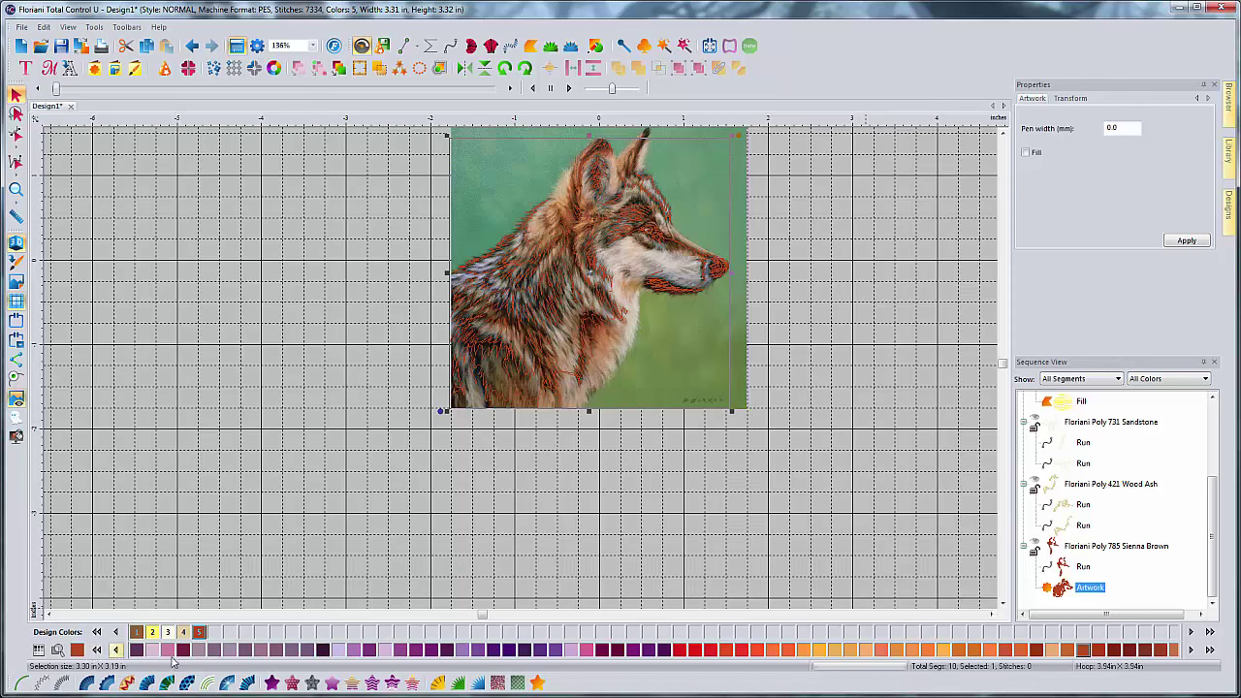
left_click(1210, 651)
left_click(1210, 651)
left_click(1210, 650)
left_click(1210, 651)
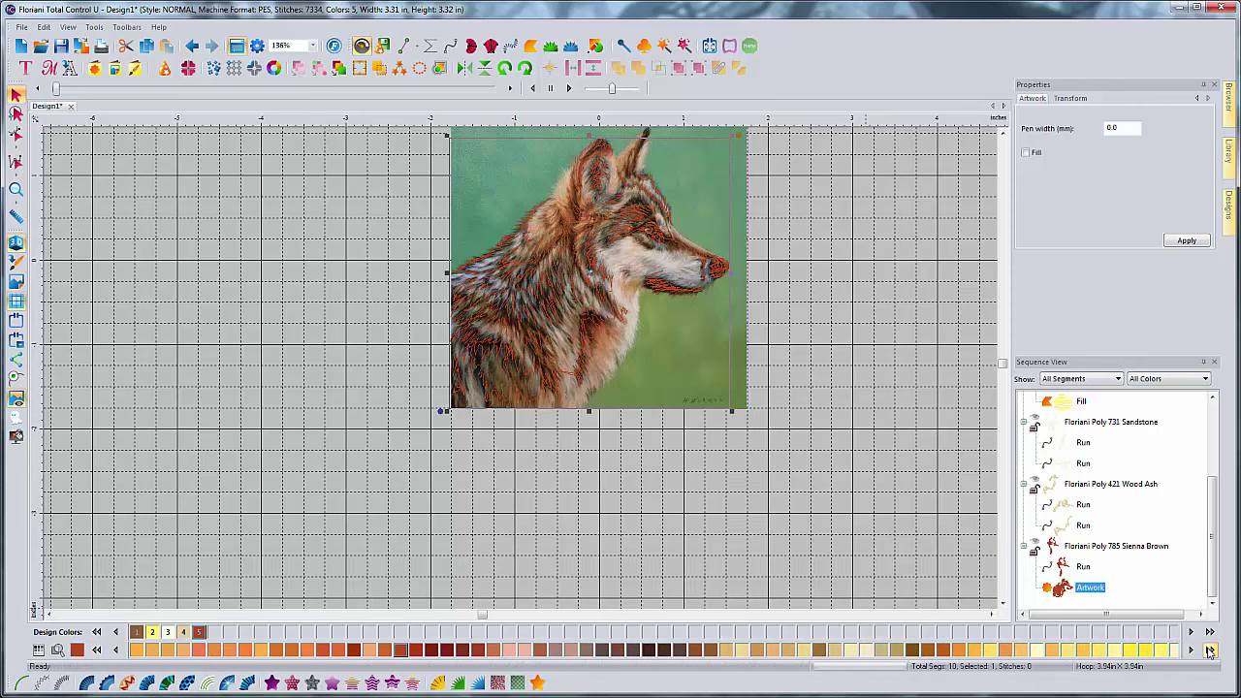
left_click(1210, 651)
left_click(1210, 651)
left_click(1210, 651)
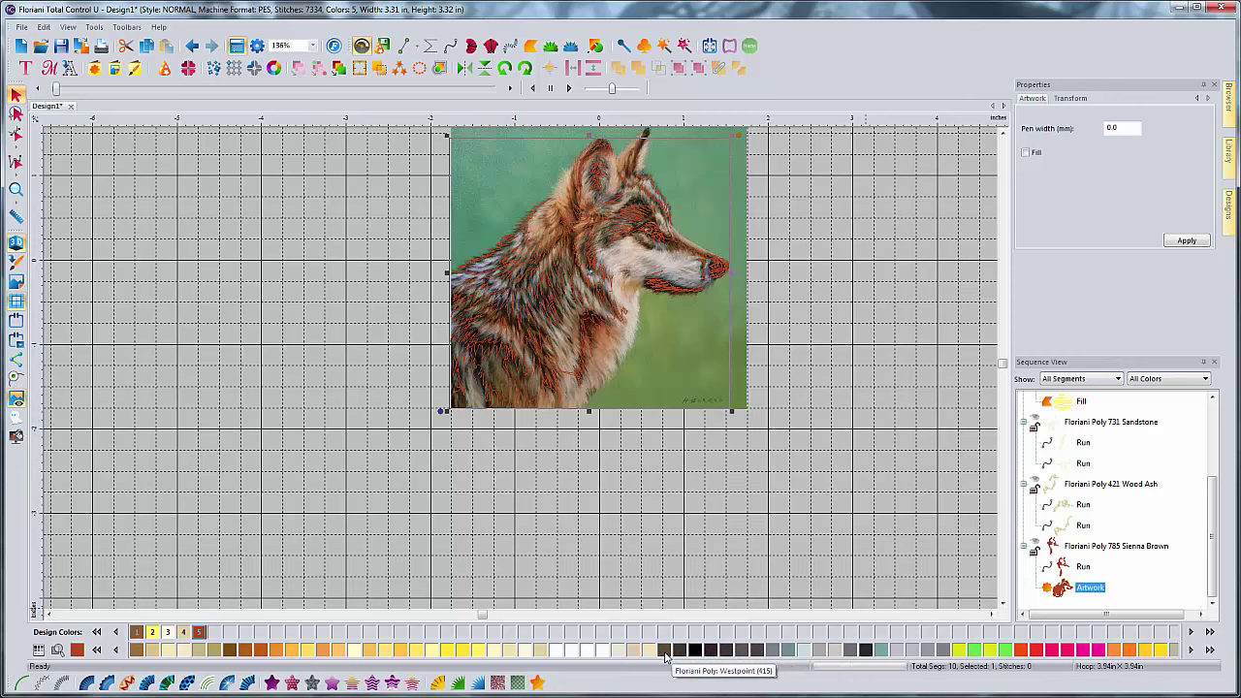
left_click(728, 651)
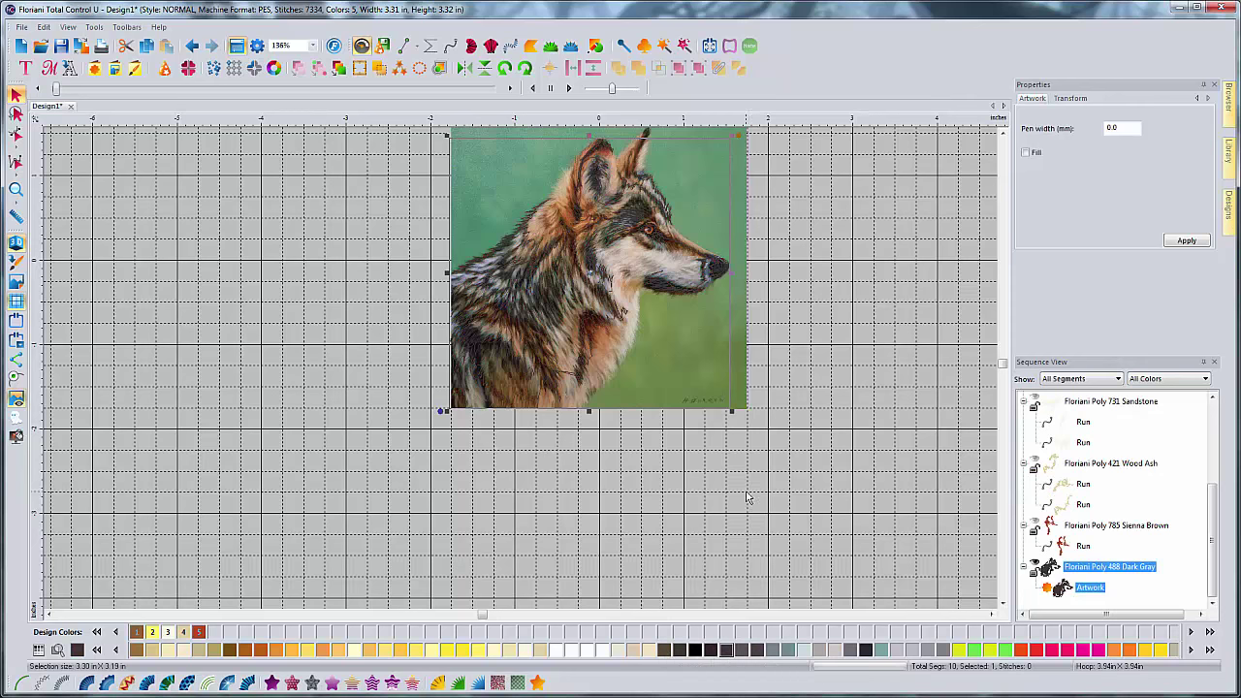
Step: Convert the dark gray artwork to a single run stitch with a stitch length of 4.0, leaving it deselected
left_click(21, 681)
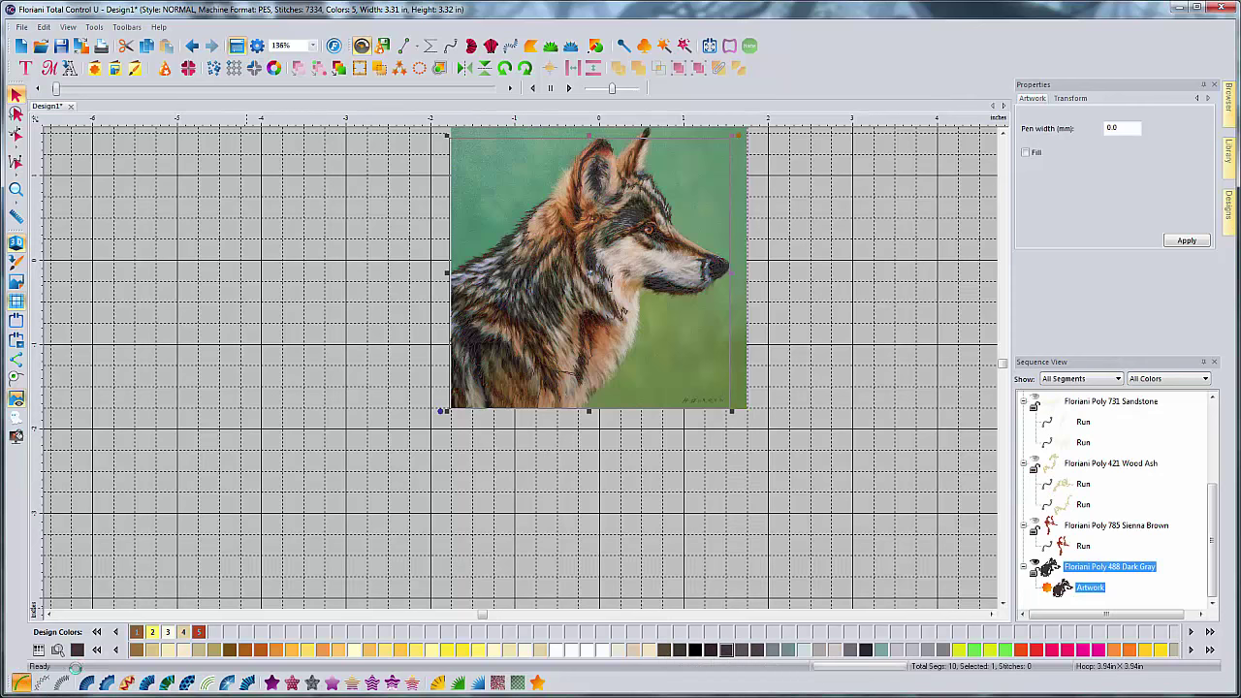
double_click(1040, 187)
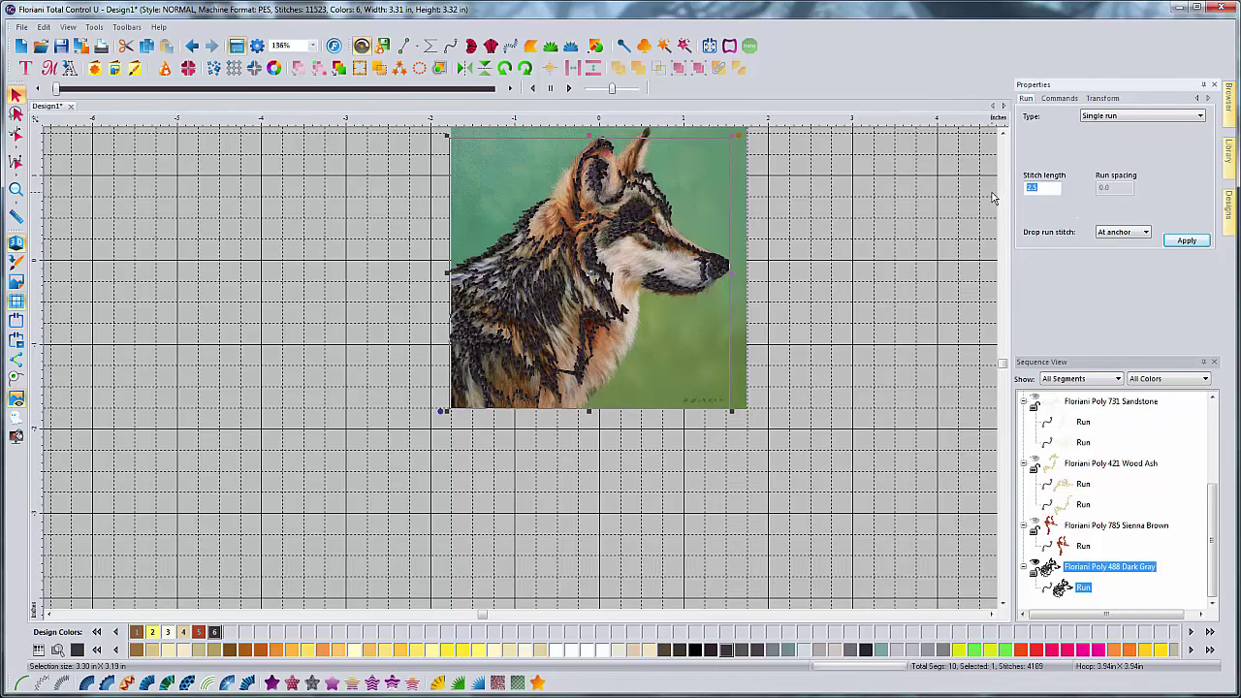
type("4.0")
left_click(1186, 240)
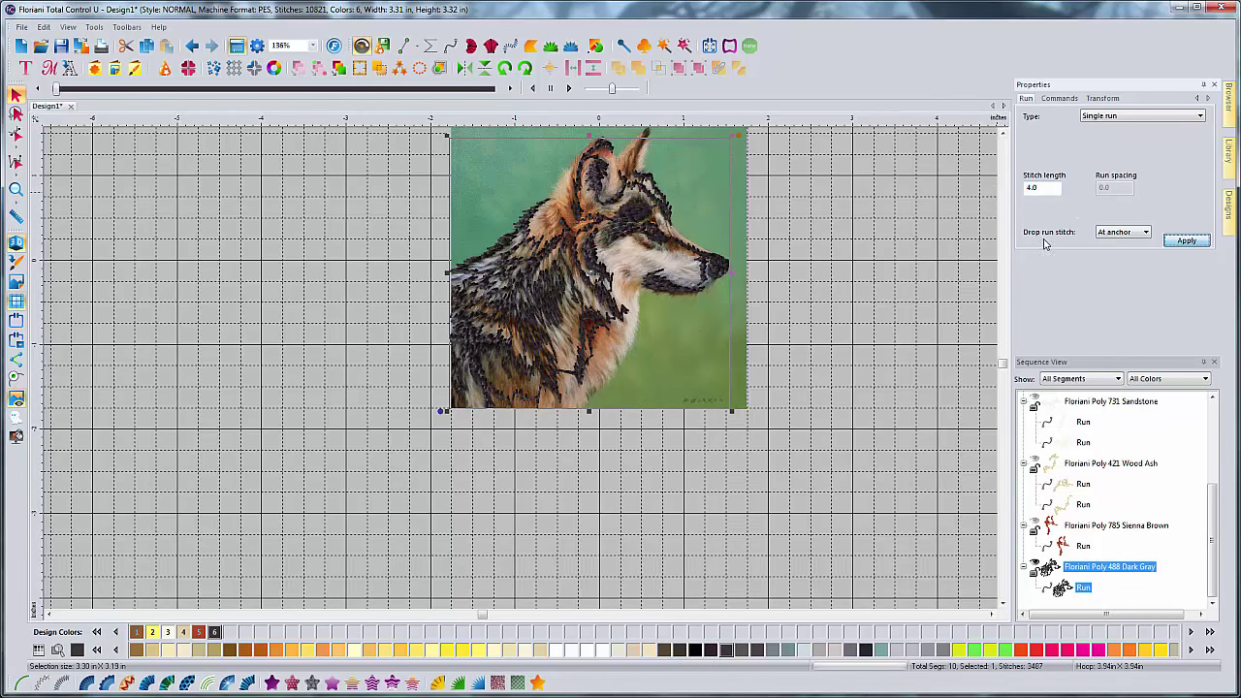
left_click(830, 235)
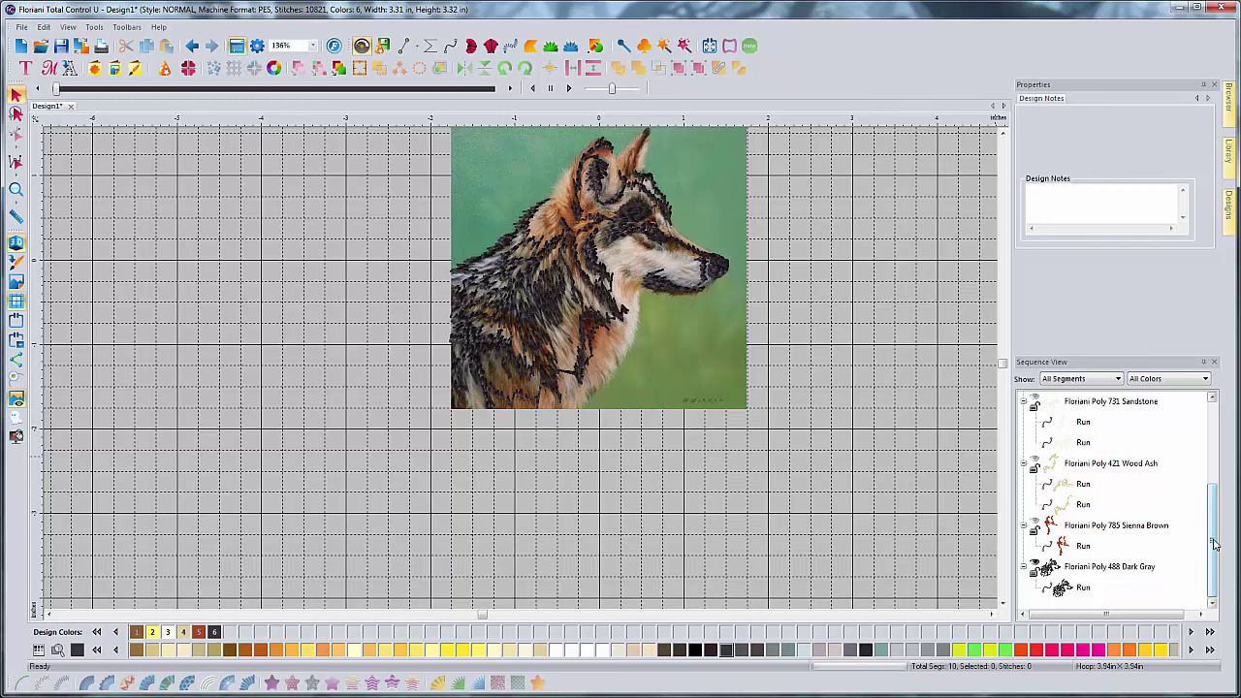
Step: Make the hidden Indian Spice, Cockatoo, Sandstone, Wood Ash and Sienna Brown color groups visible along with the dark gray stitches
scroll(1211, 543, "up", 3)
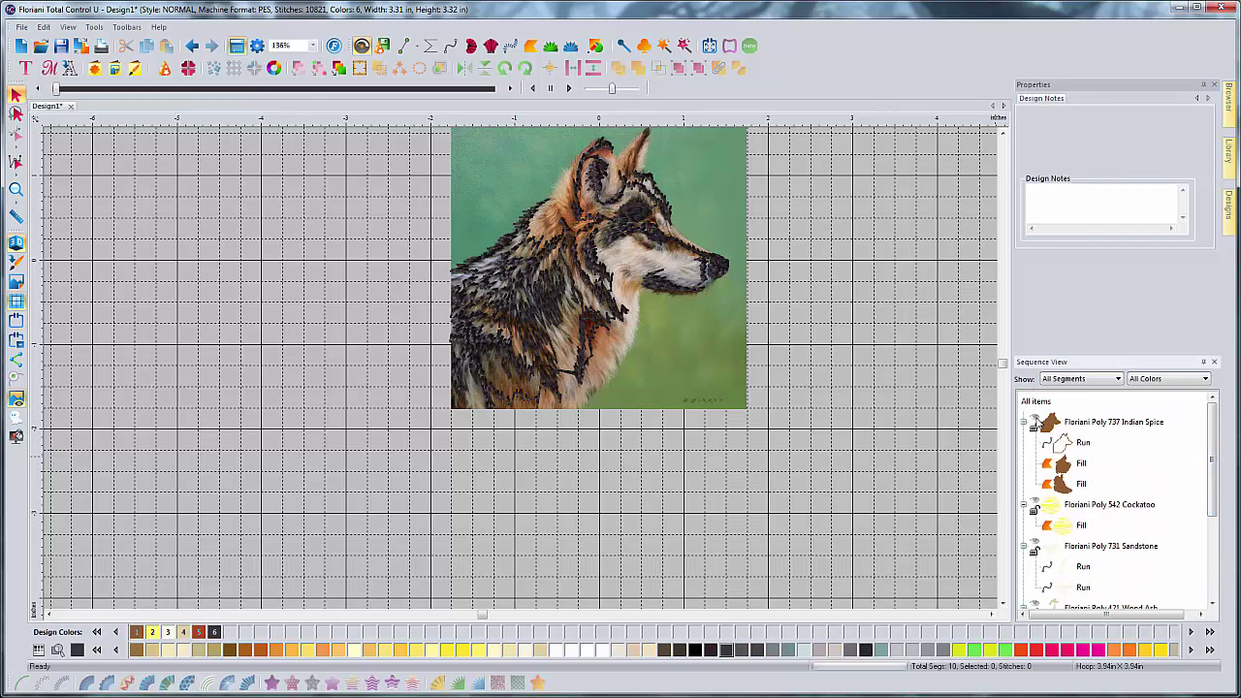
left_click(1035, 424)
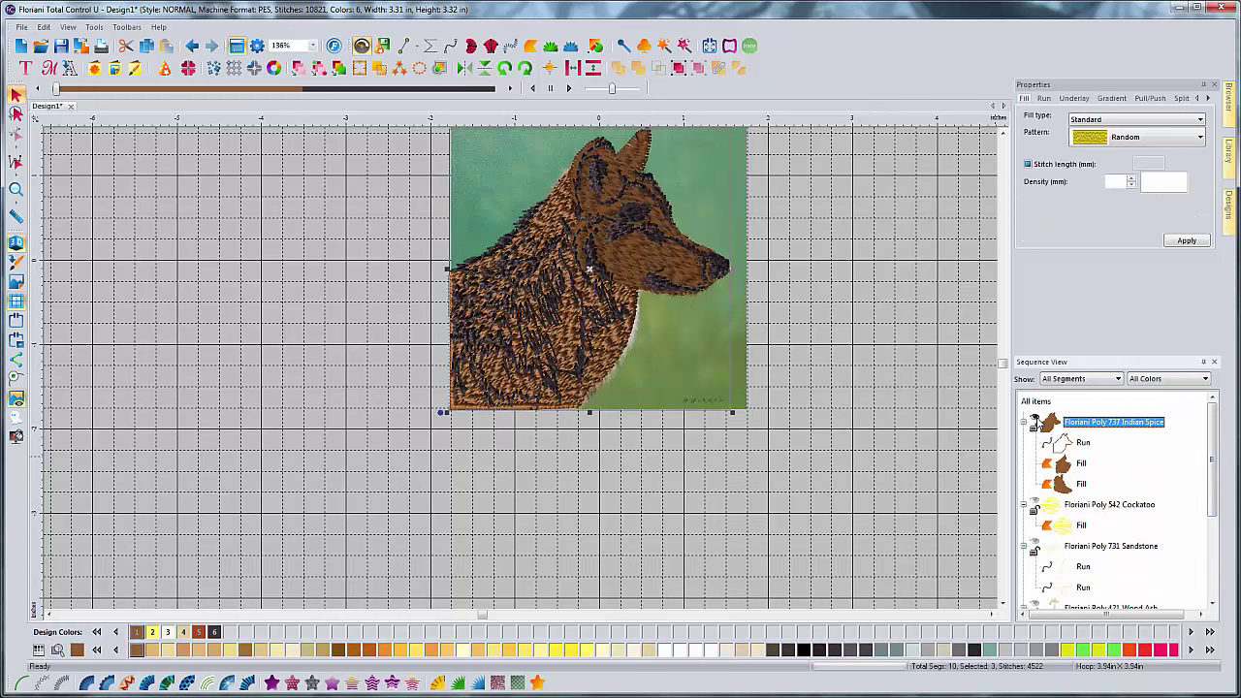
left_click(1035, 505)
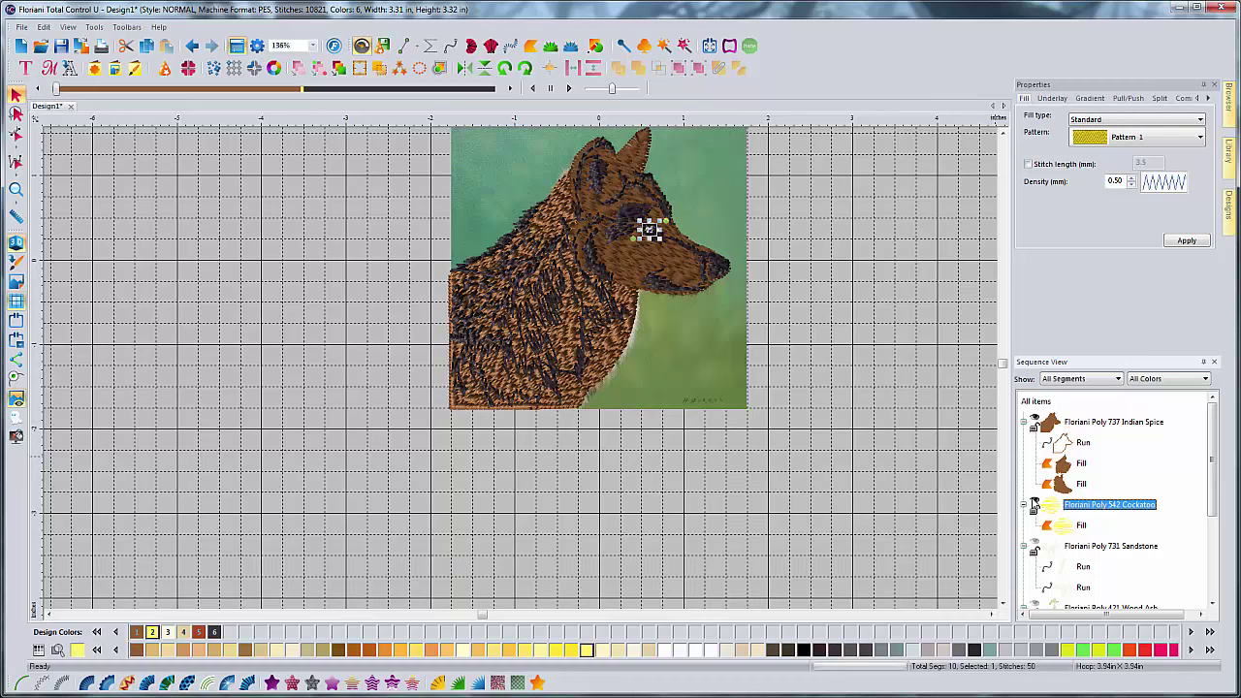
left_click(1036, 547)
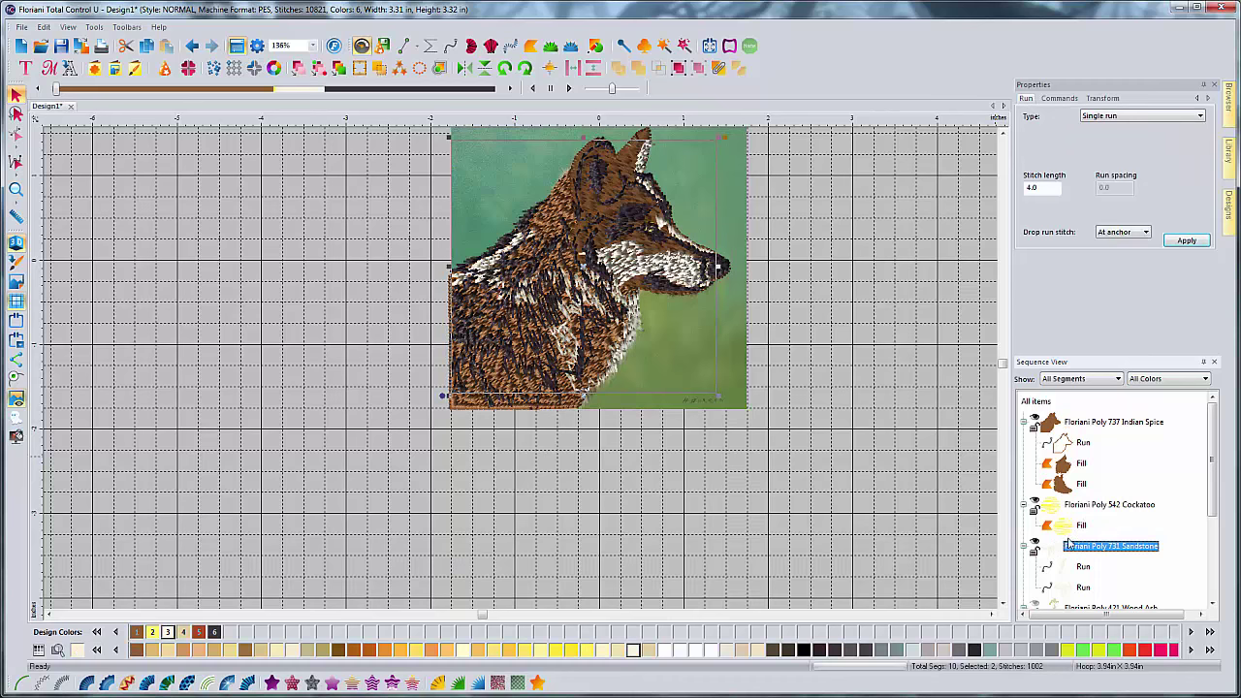
scroll(1135, 546, "down", 1)
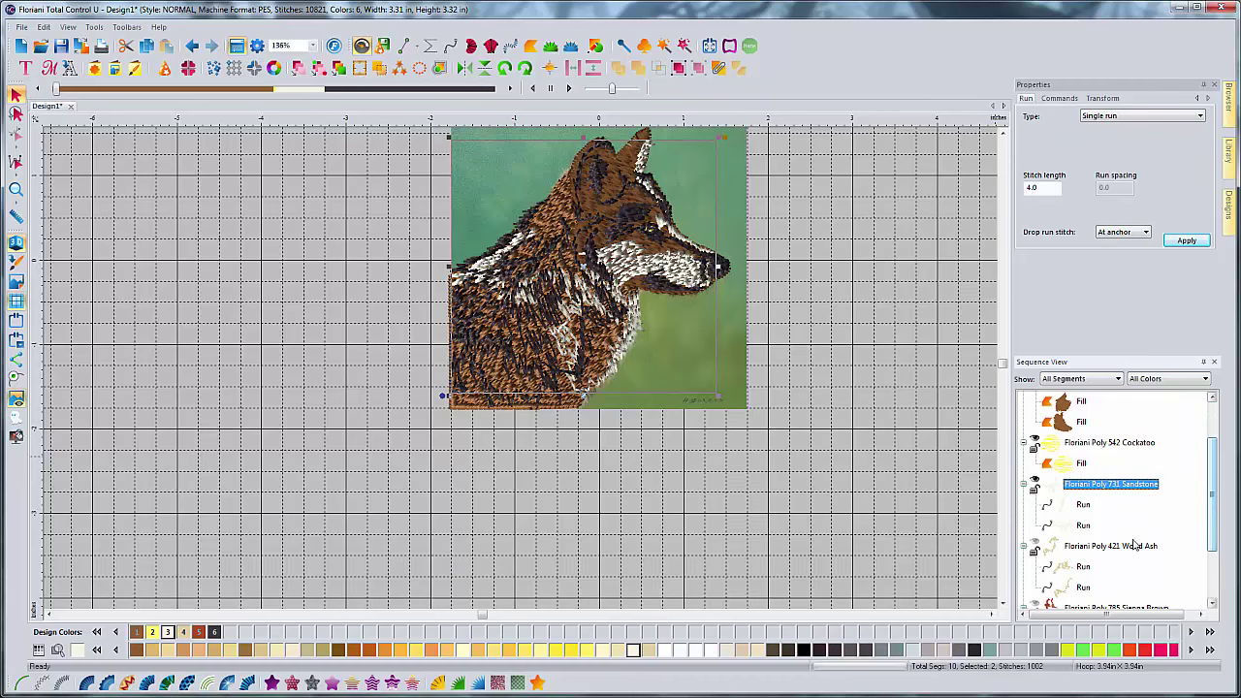
left_click(1035, 549)
scroll(1213, 511, "down", 1)
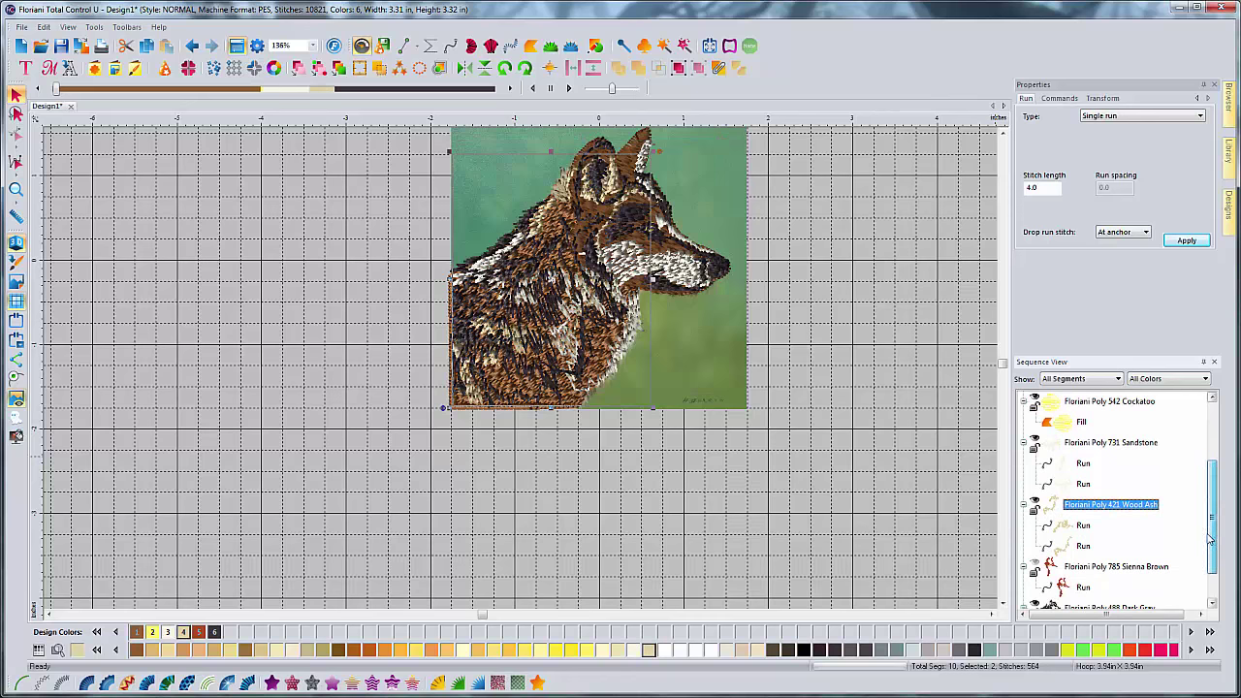
left_click(1077, 568)
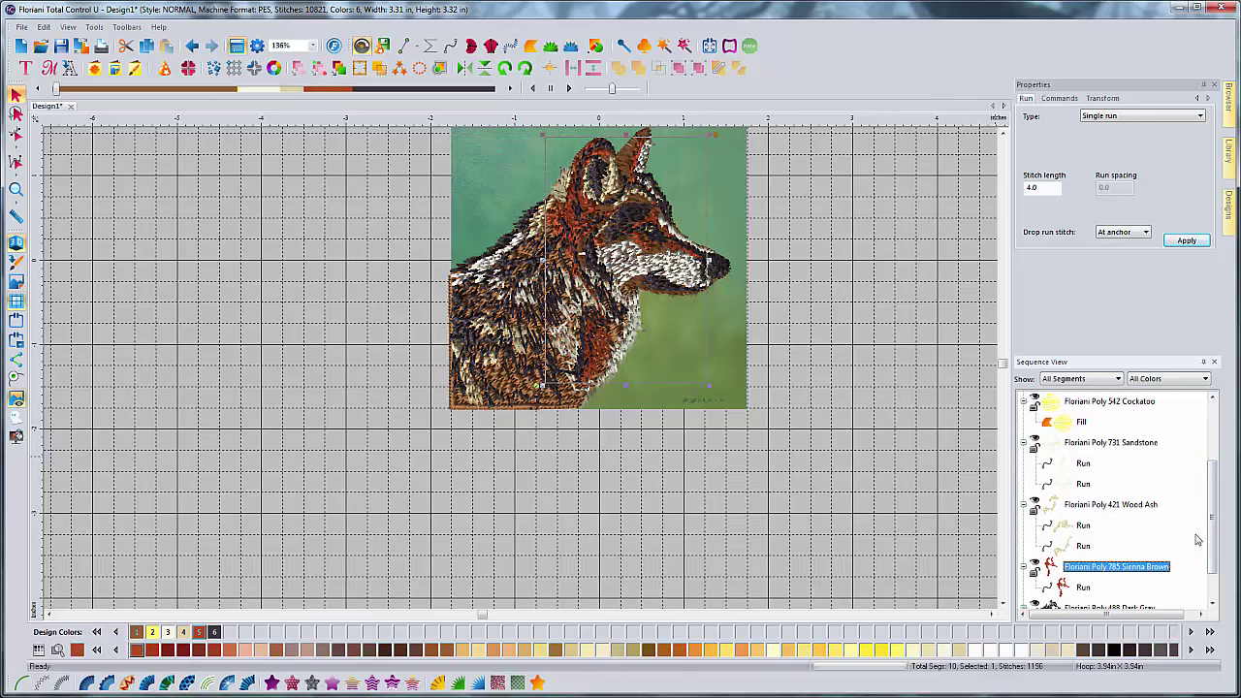
scroll(1214, 535, "down", 1)
left_click(896, 338)
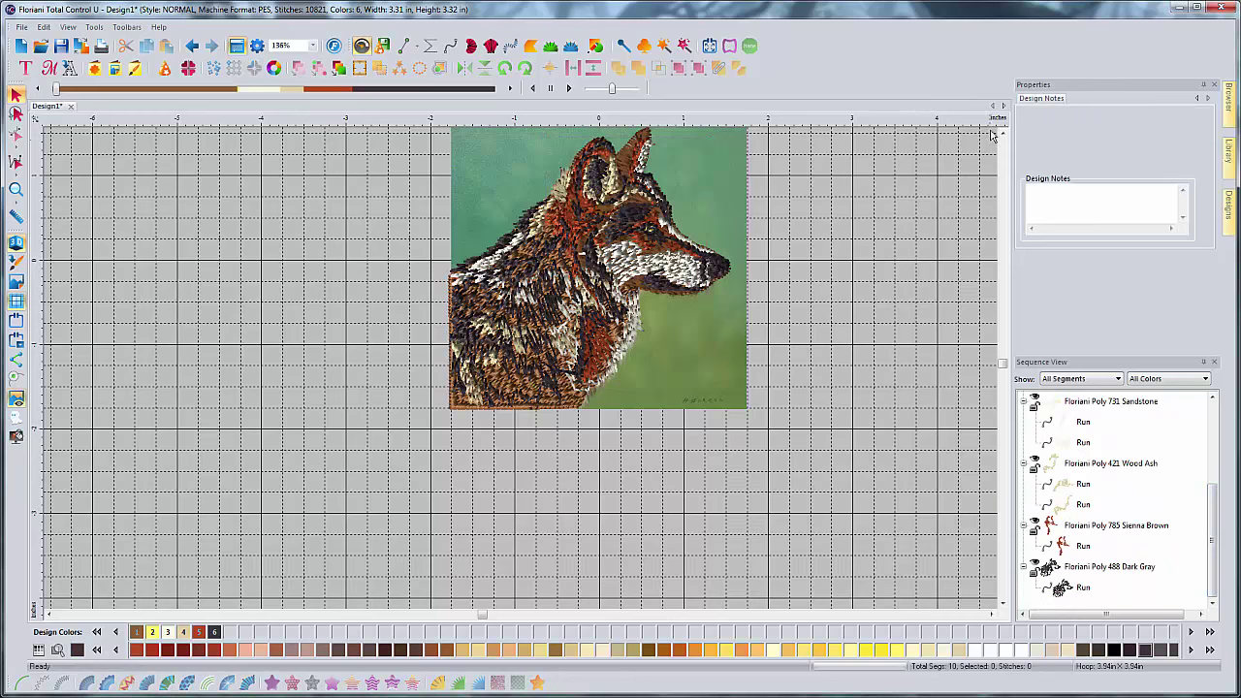
Step: Hide the background wolf picture and view the complete design as flat stitches and in 3D
scroll(628, 301, "up", 1)
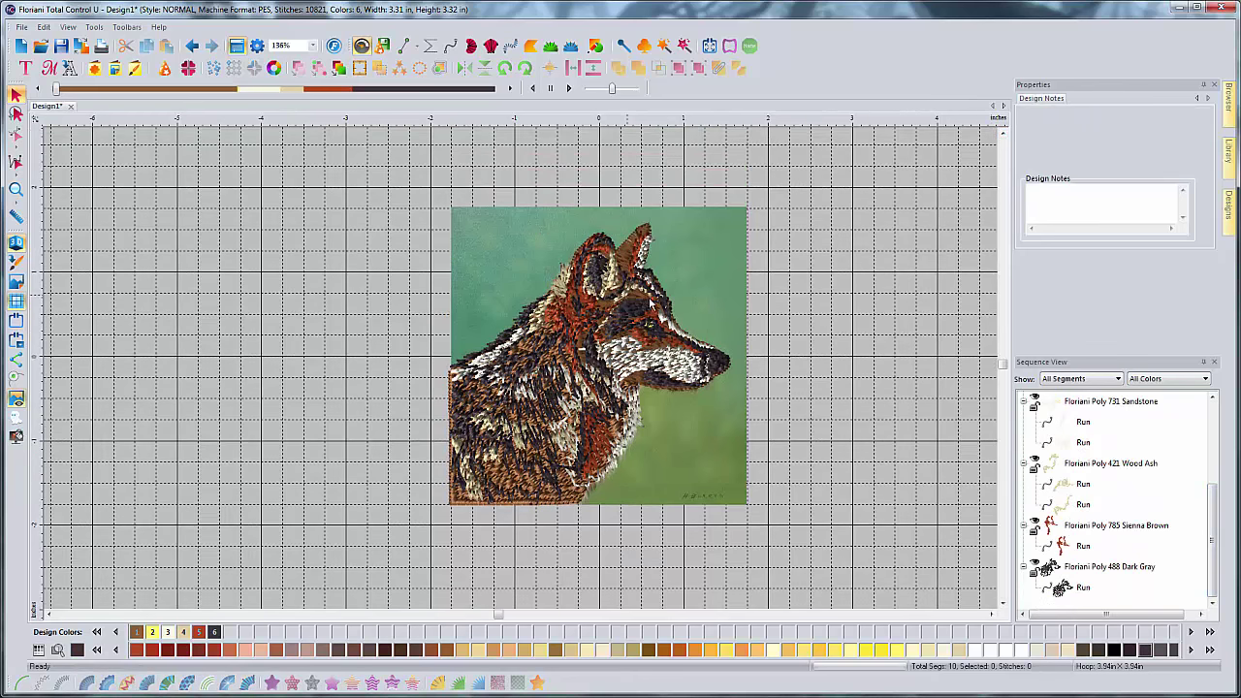
scroll(658, 305, "up", 2)
scroll(799, 309, "down", 2)
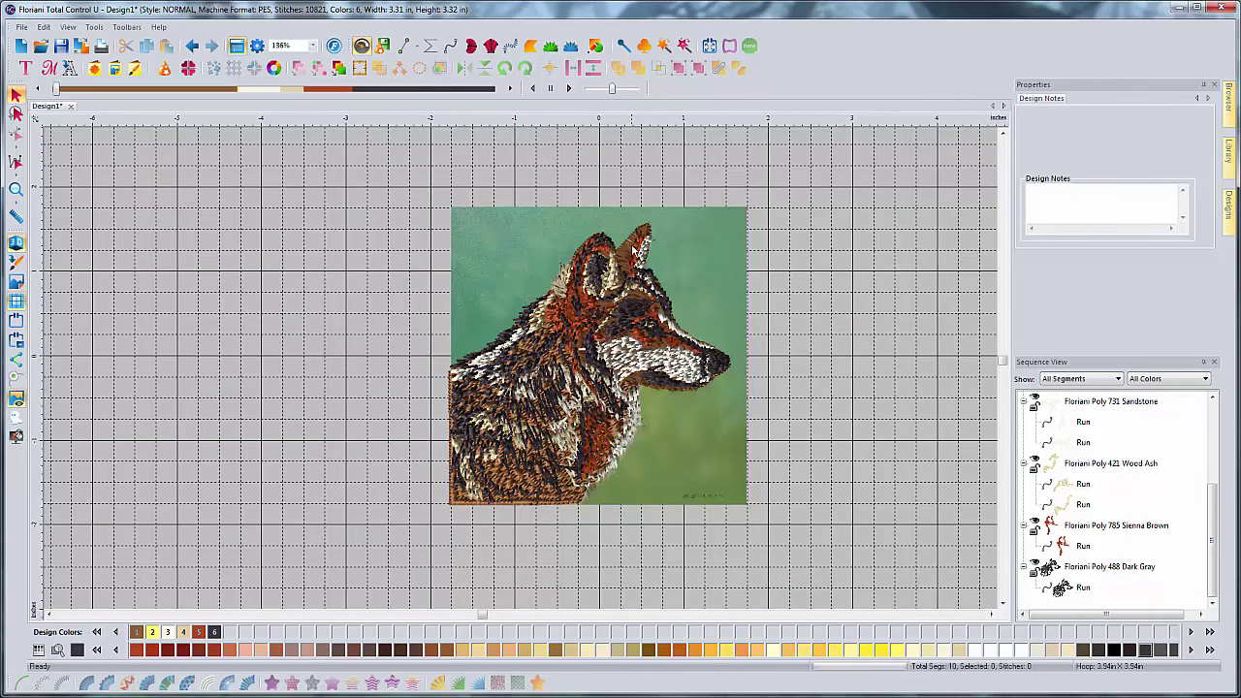
scroll(621, 326, "up", 2)
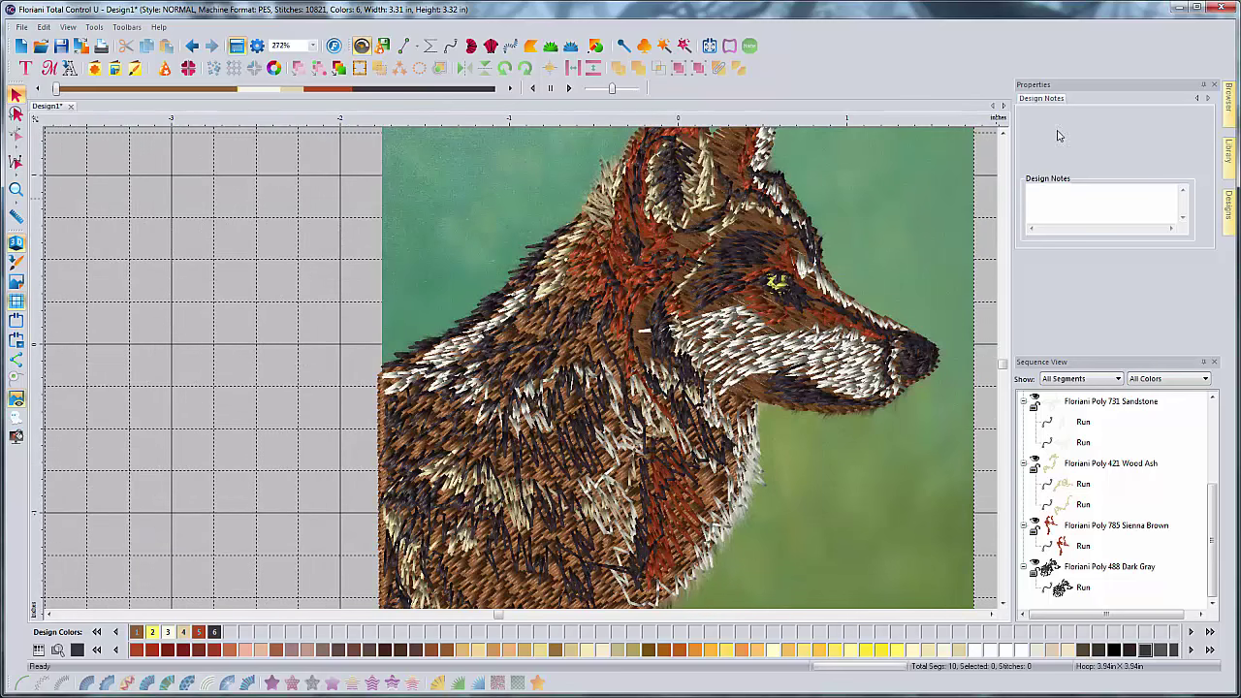
left_click(1002, 133)
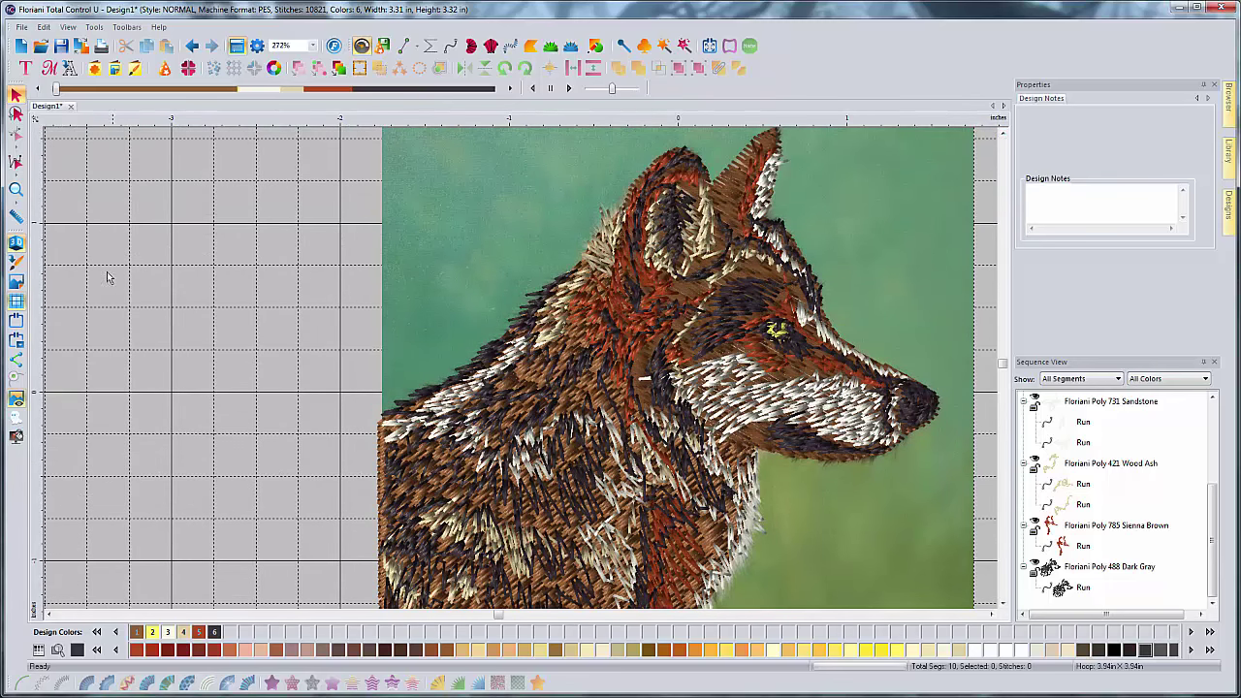
left_click(15, 243)
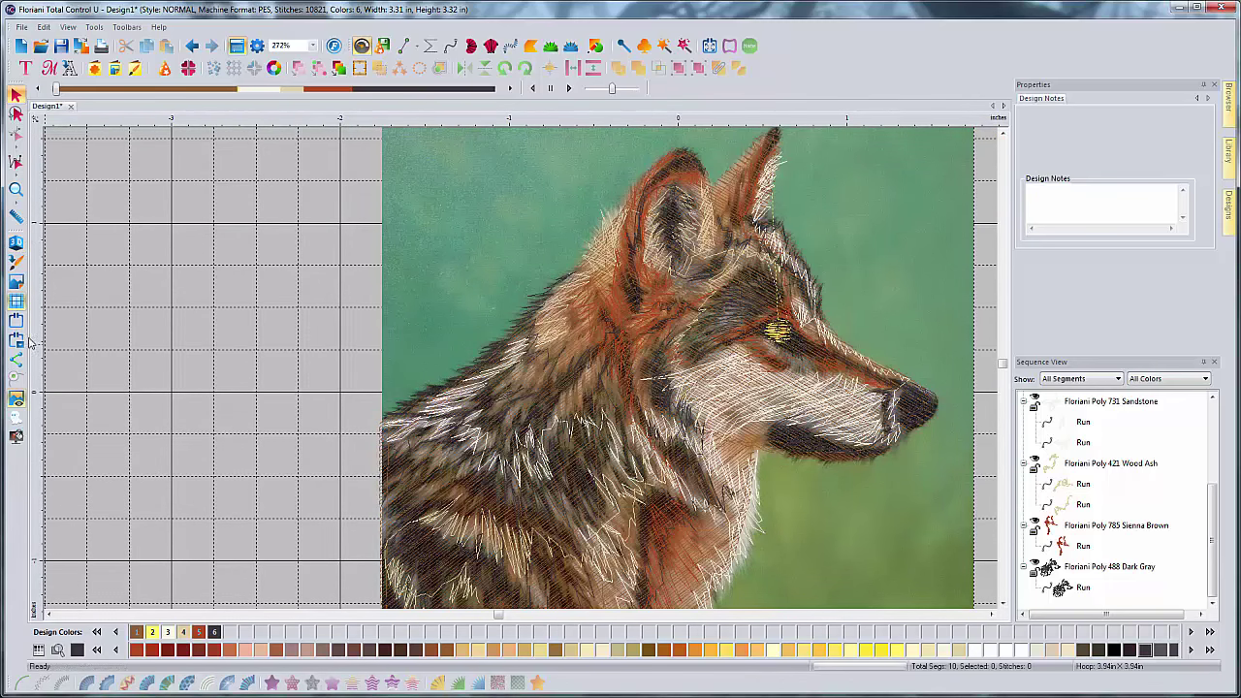
left_click(15, 398)
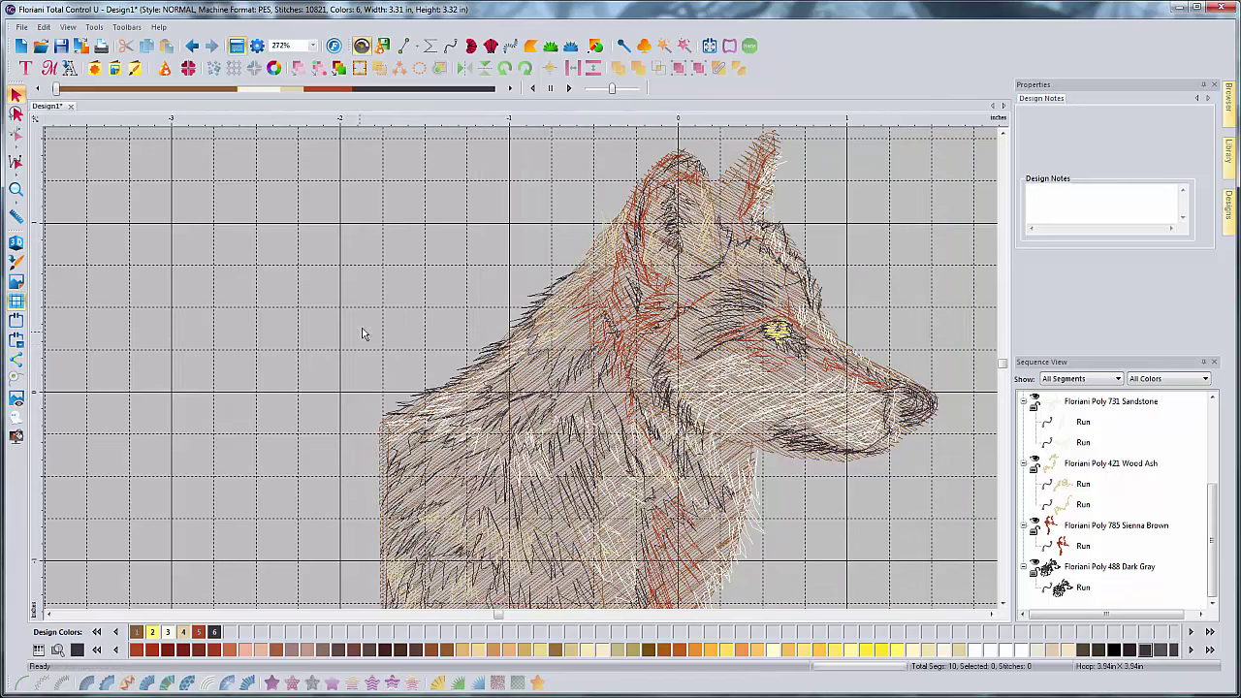
scroll(748, 397, "down", 1)
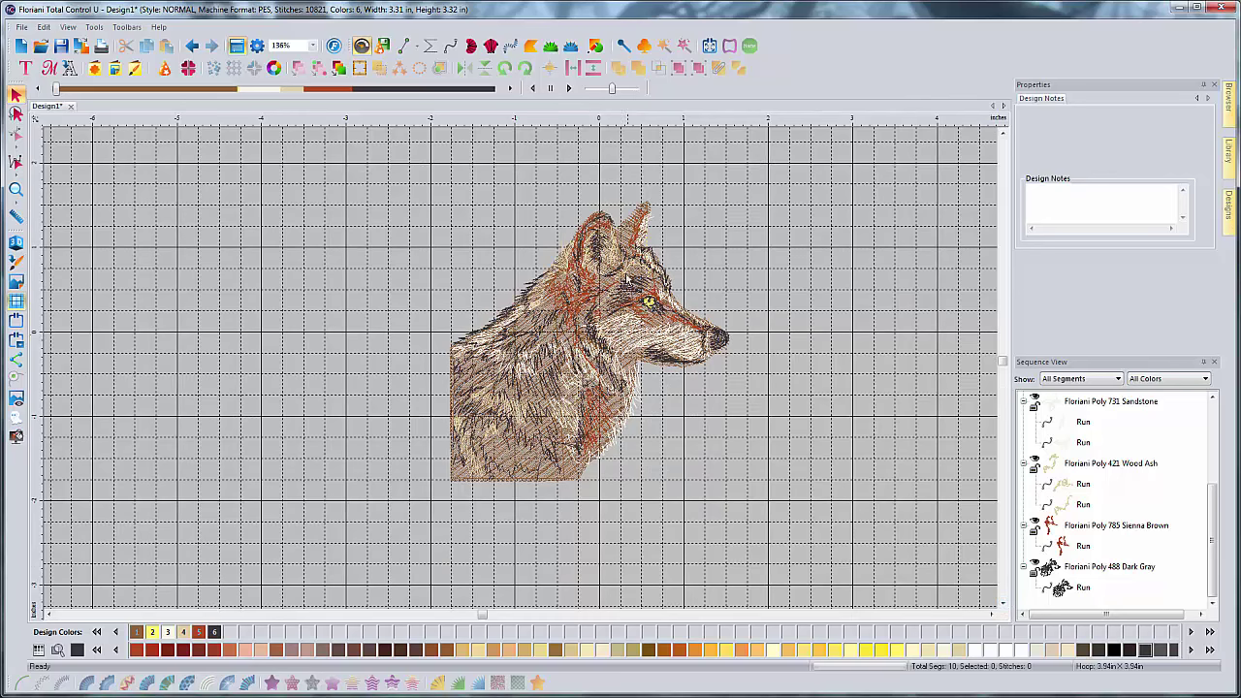
left_click(15, 243)
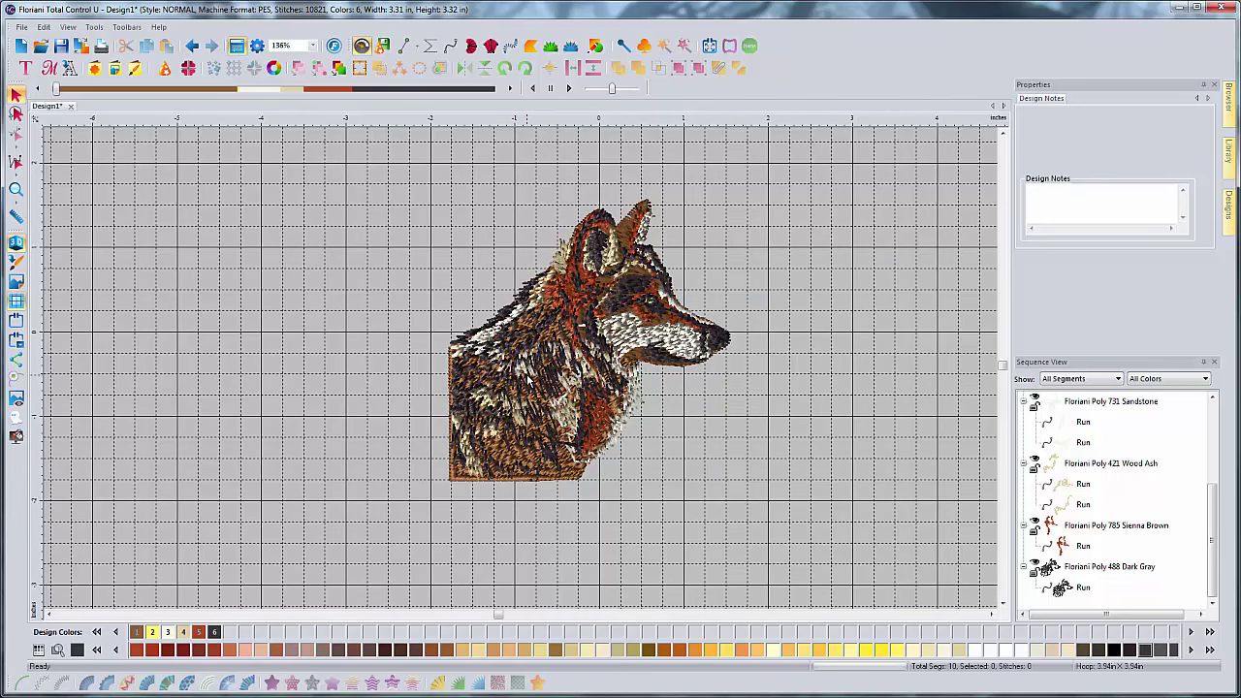
Step: Examine the 3D stitched wolf up close and as a whole, checking the face, ears, chest and fur coverage
scroll(532, 383, "up", 2)
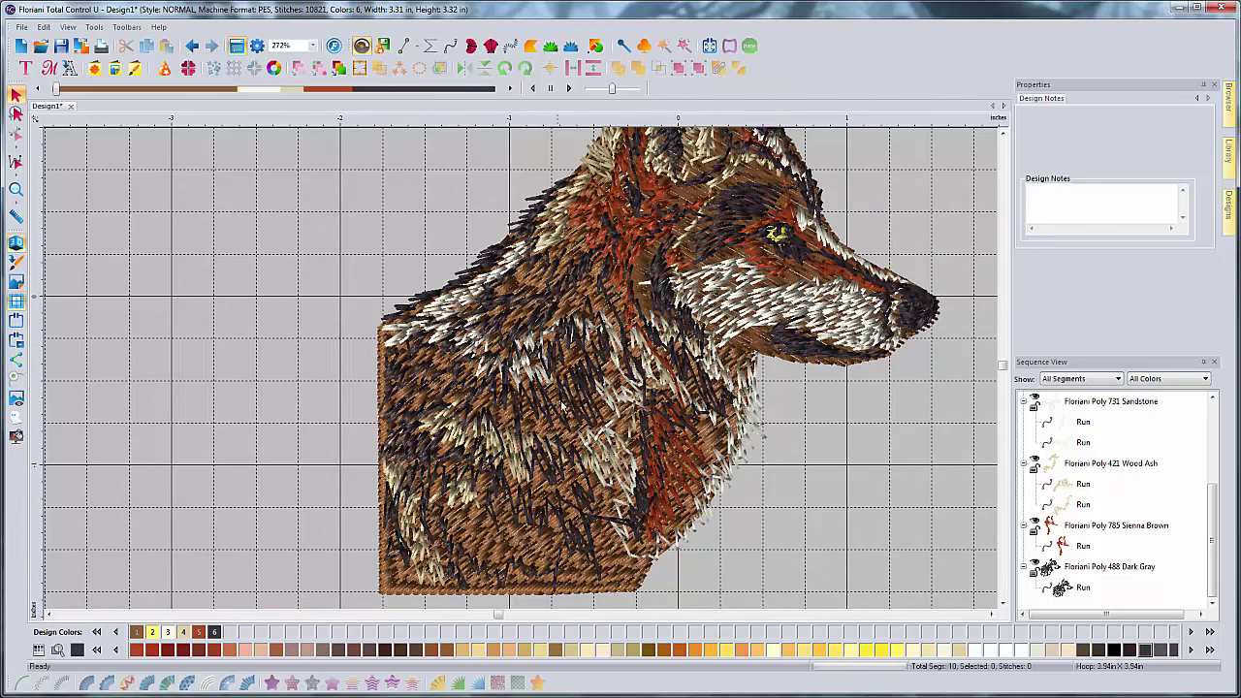
scroll(577, 383, "down", 2)
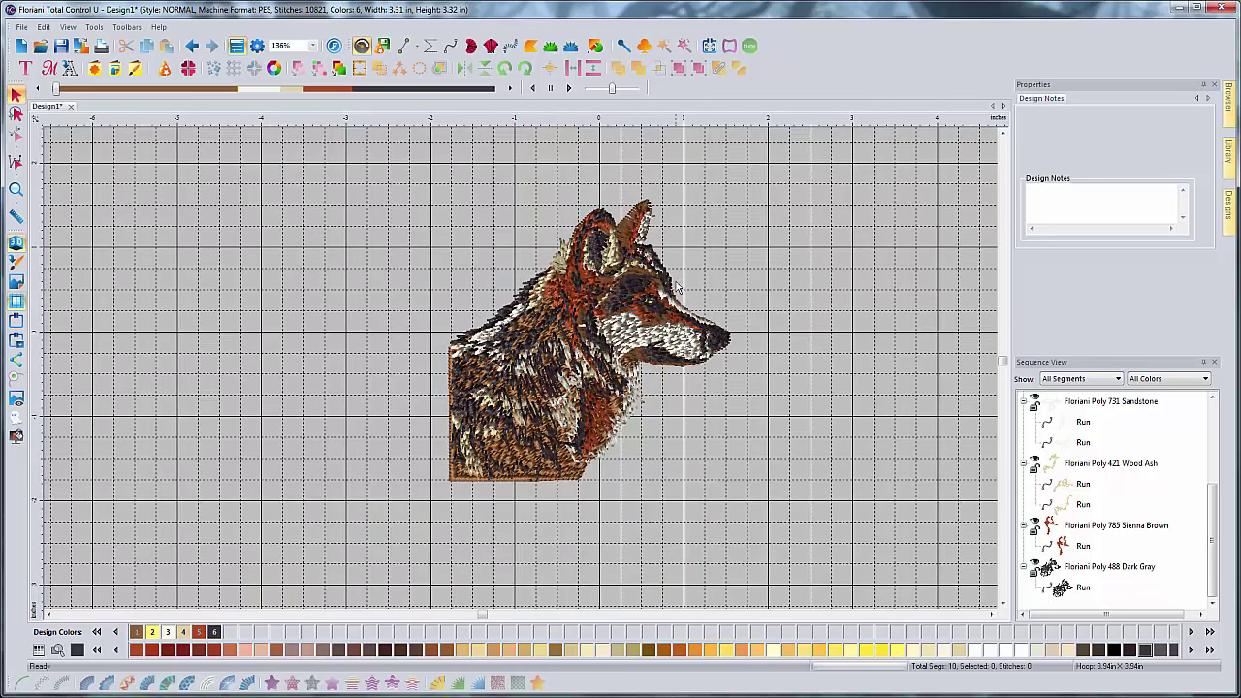
left_click(1003, 132)
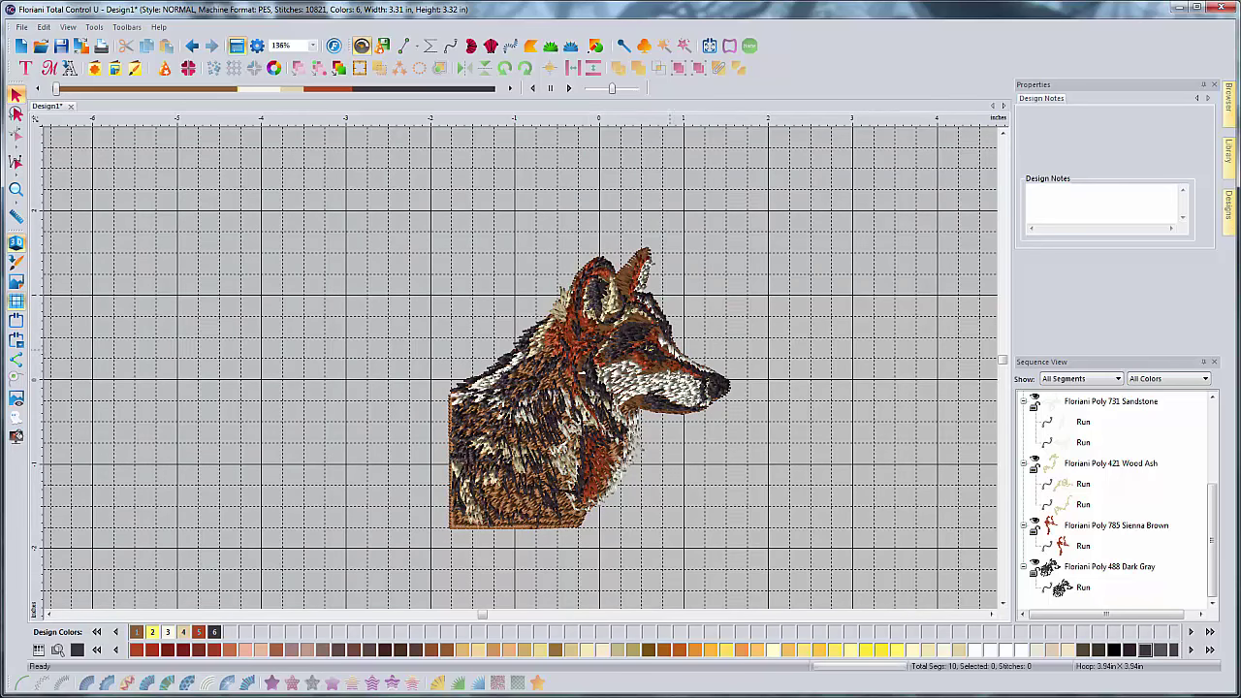
scroll(679, 393, "up", 2)
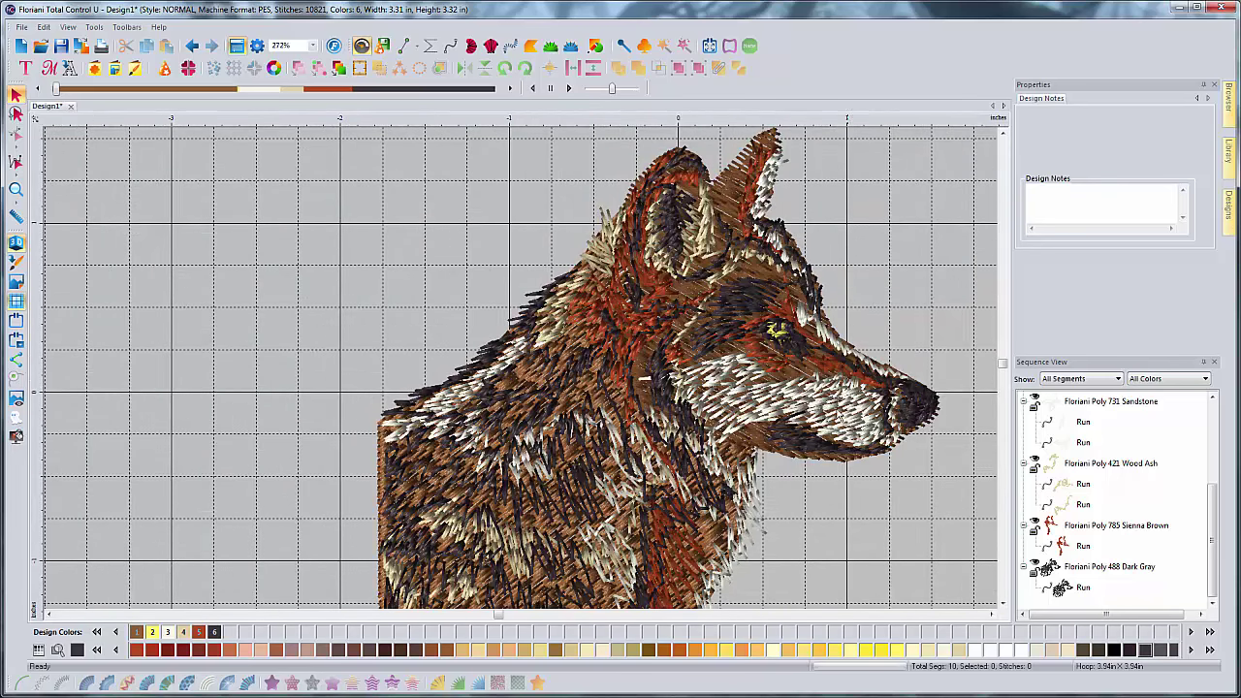
scroll(735, 390, "down", 2)
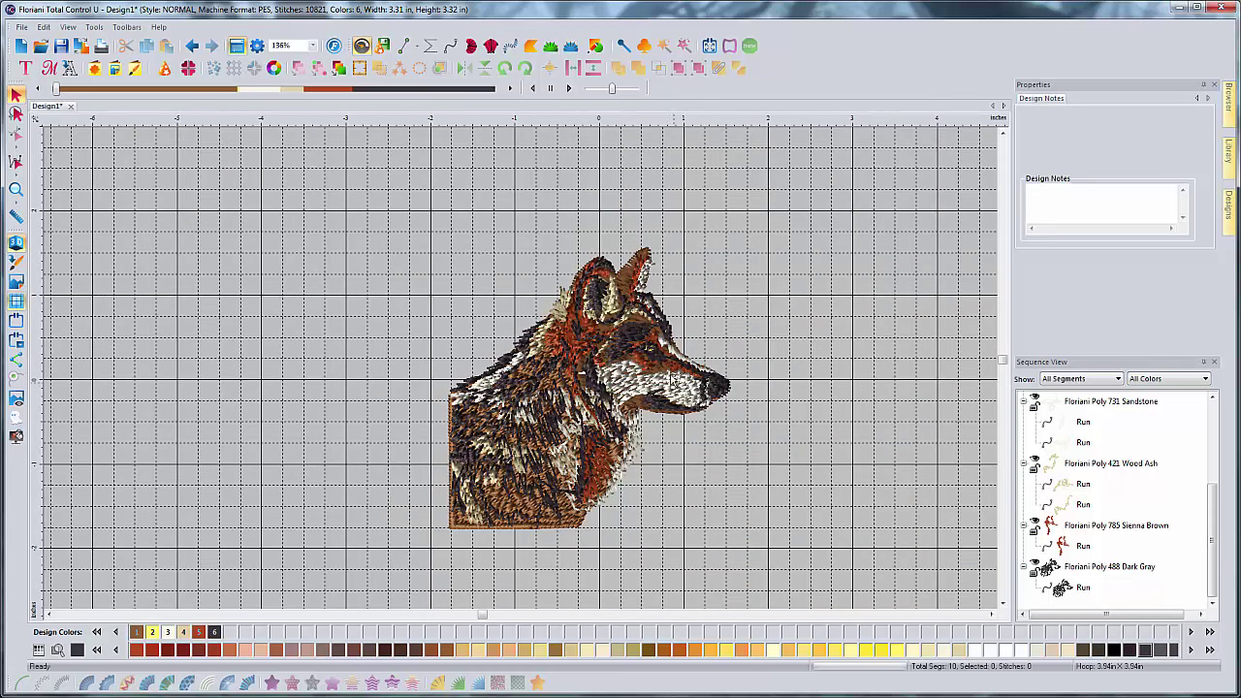
scroll(606, 403, "up", 2)
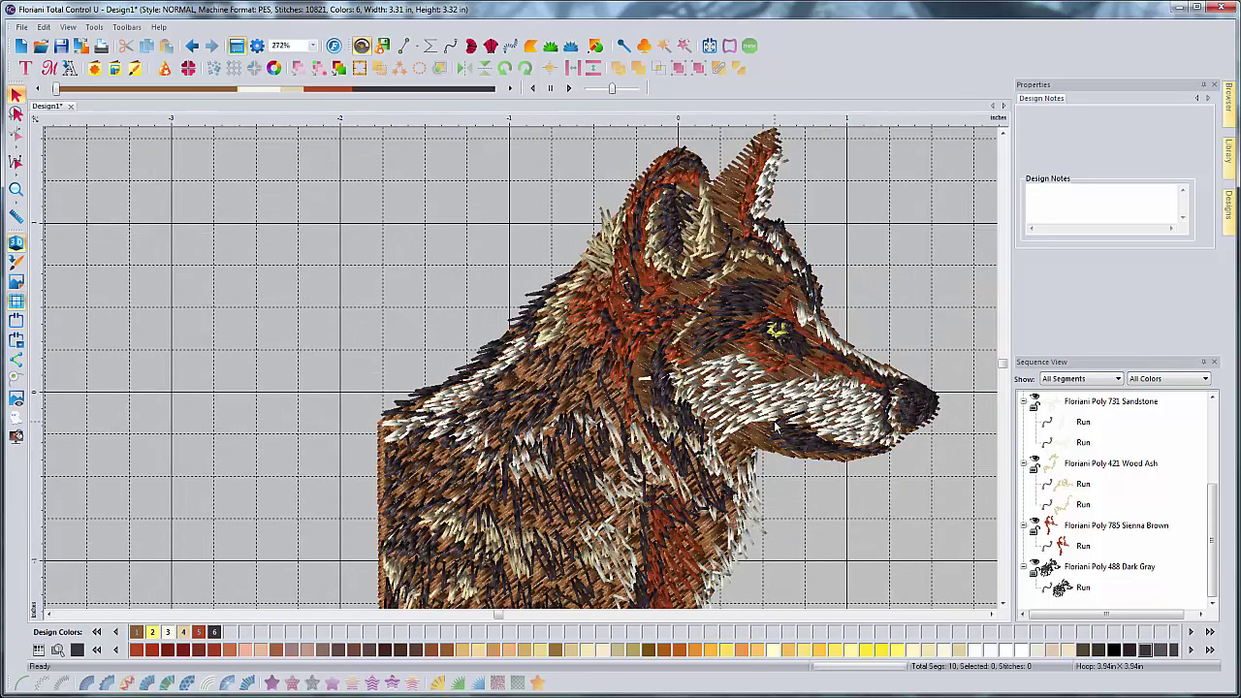
scroll(727, 427, "down", 2)
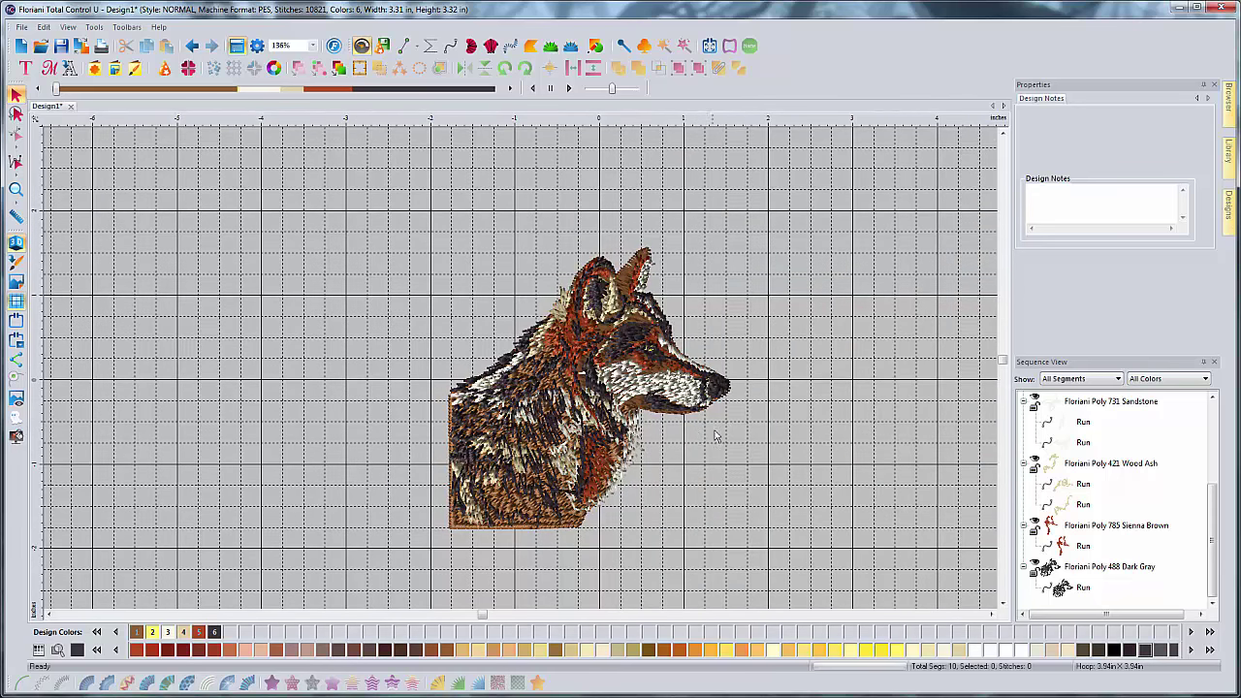
scroll(643, 427, "up", 2)
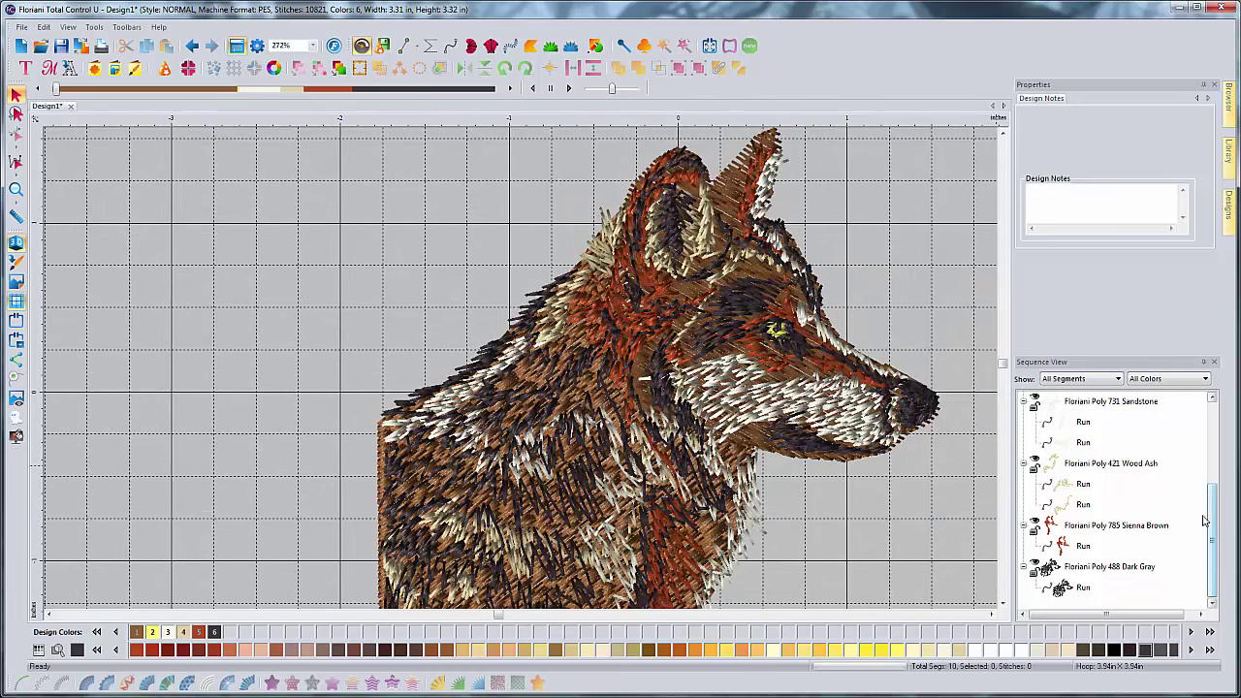
Step: Recolor the Indian Spice base group, with its run outline and two fills, to Floriani Poly 4251 Medium Grey
left_click_drag(1218, 529, 1224, 425)
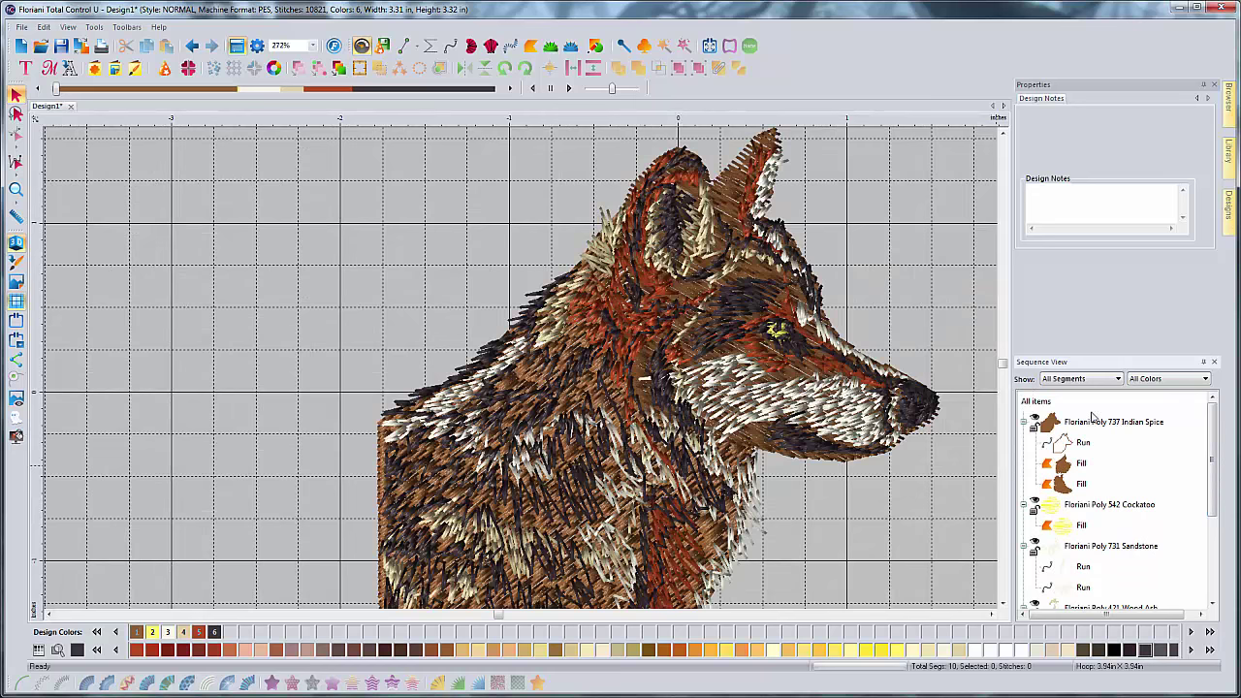
left_click(1090, 427)
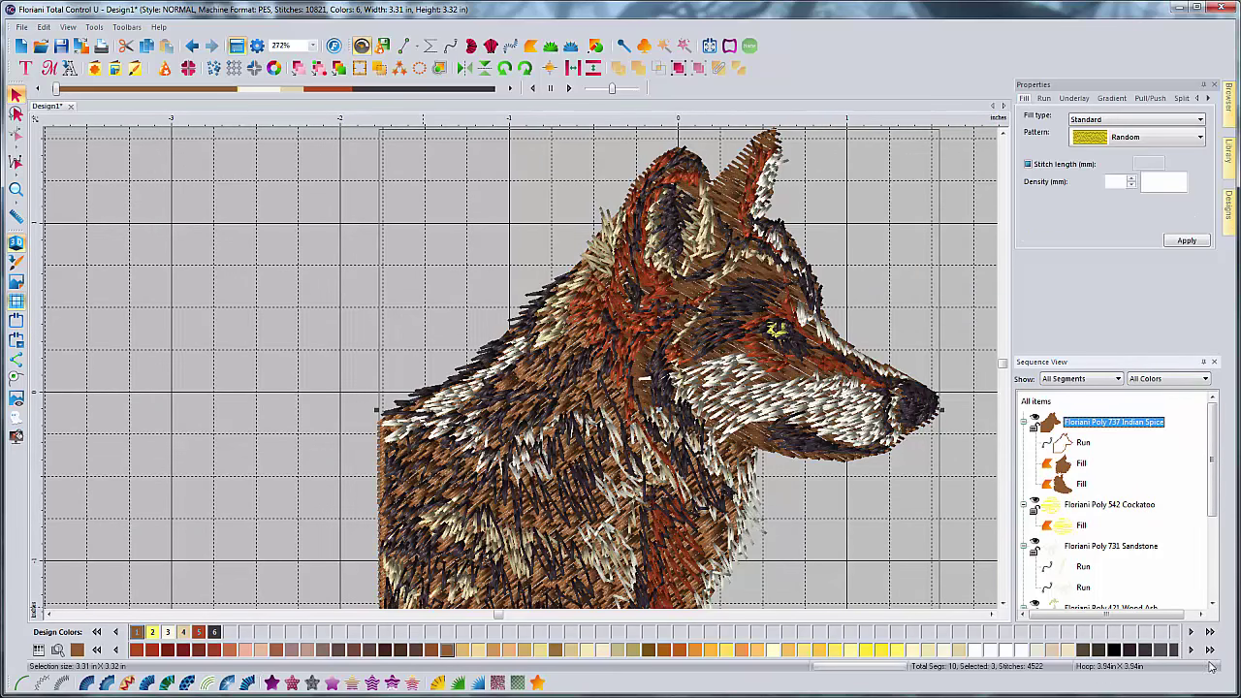
left_click(1193, 650)
left_click(1192, 650)
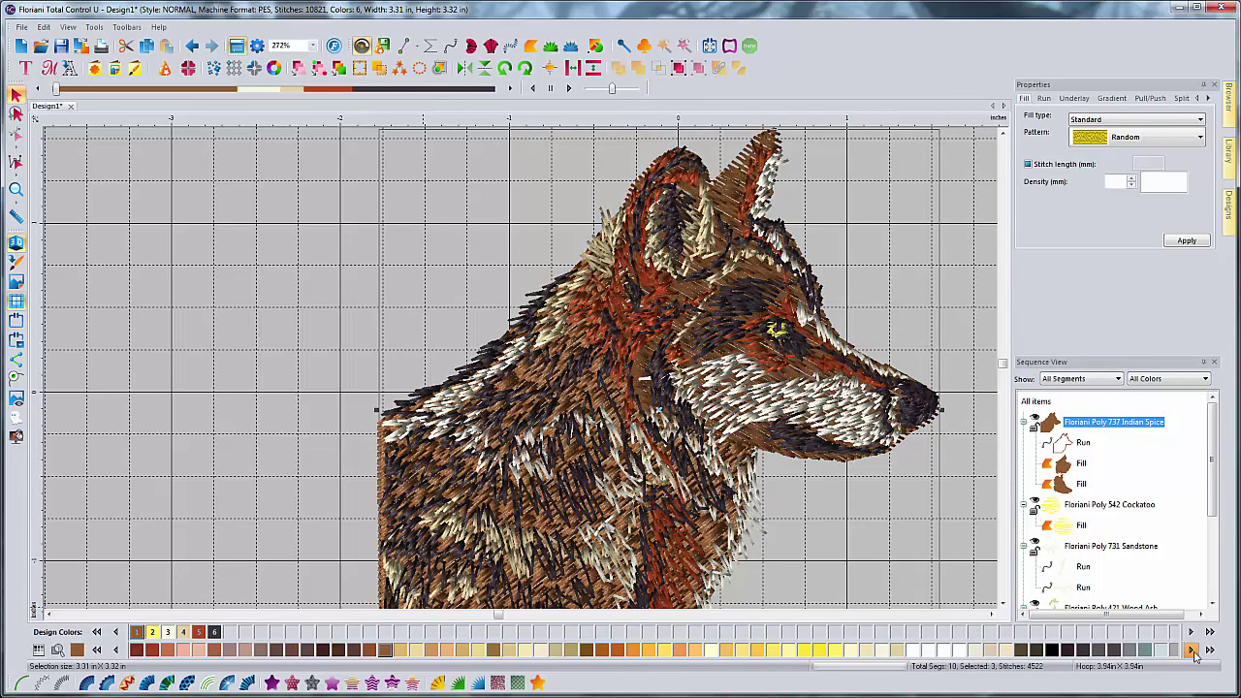
left_click(1193, 651)
left_click(1193, 651)
left_click(1193, 650)
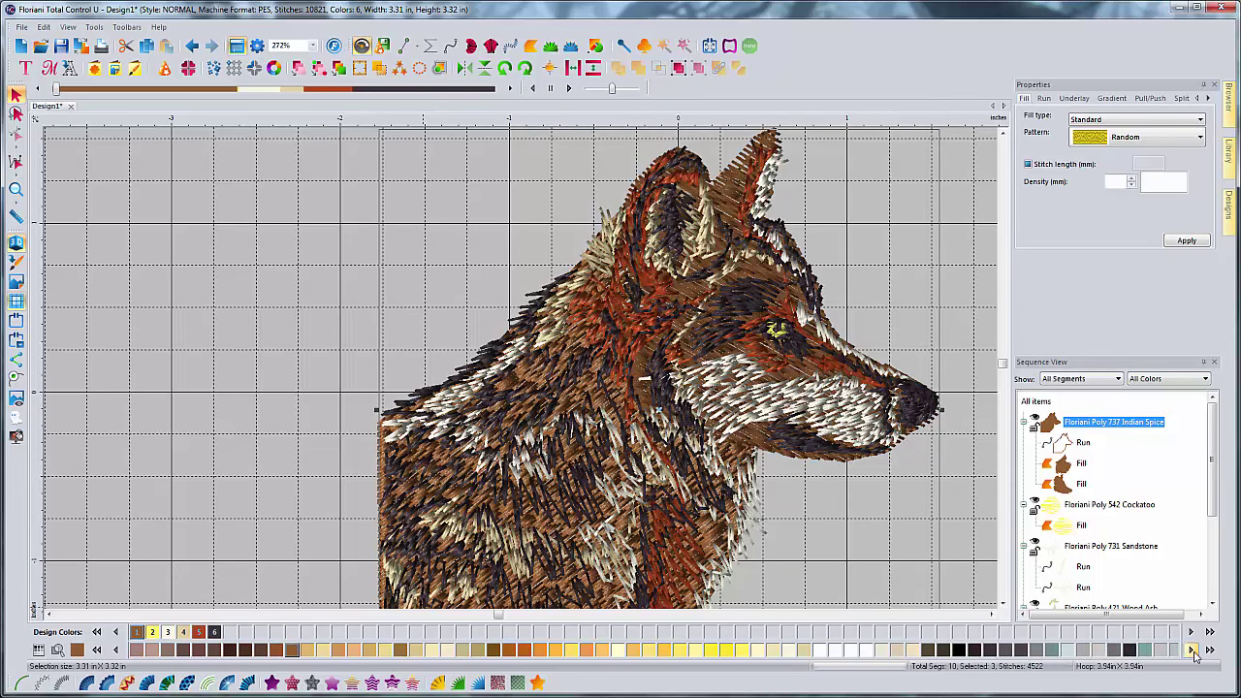
left_click(1084, 651)
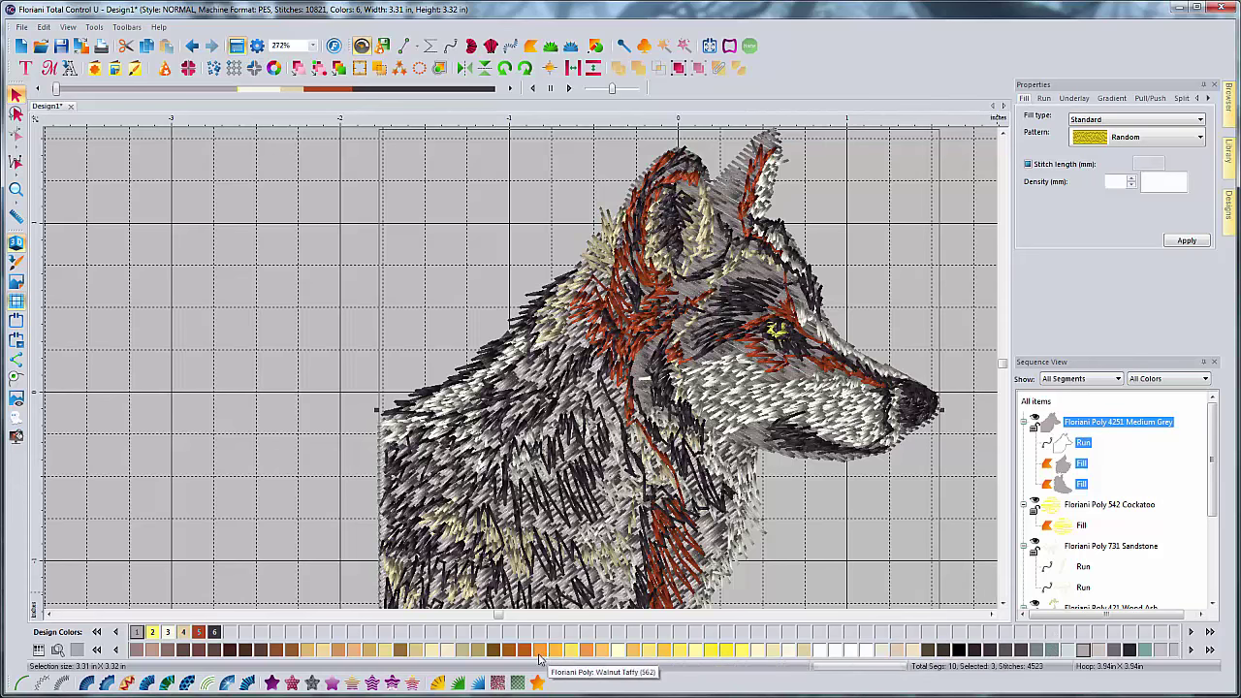
Step: Try Harvest Brown, Aztec Tan, Westpoint and Black as thread colors for the wolf's base group
left_click(277, 651)
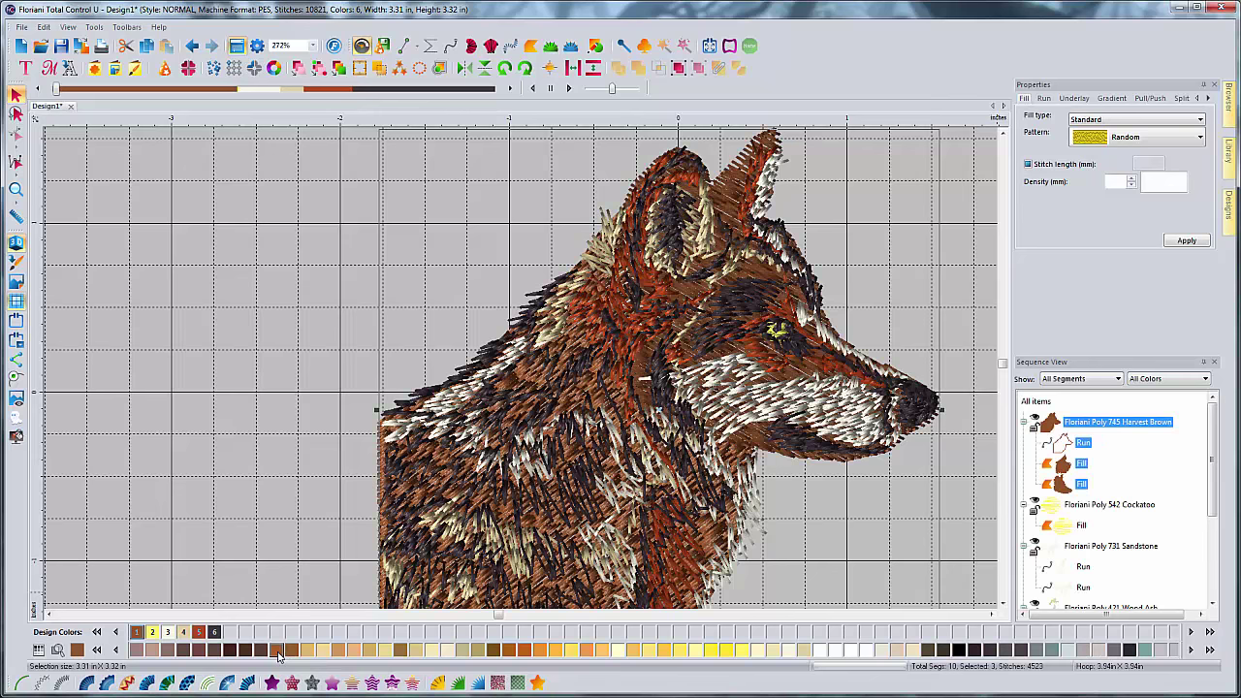
left_click(308, 651)
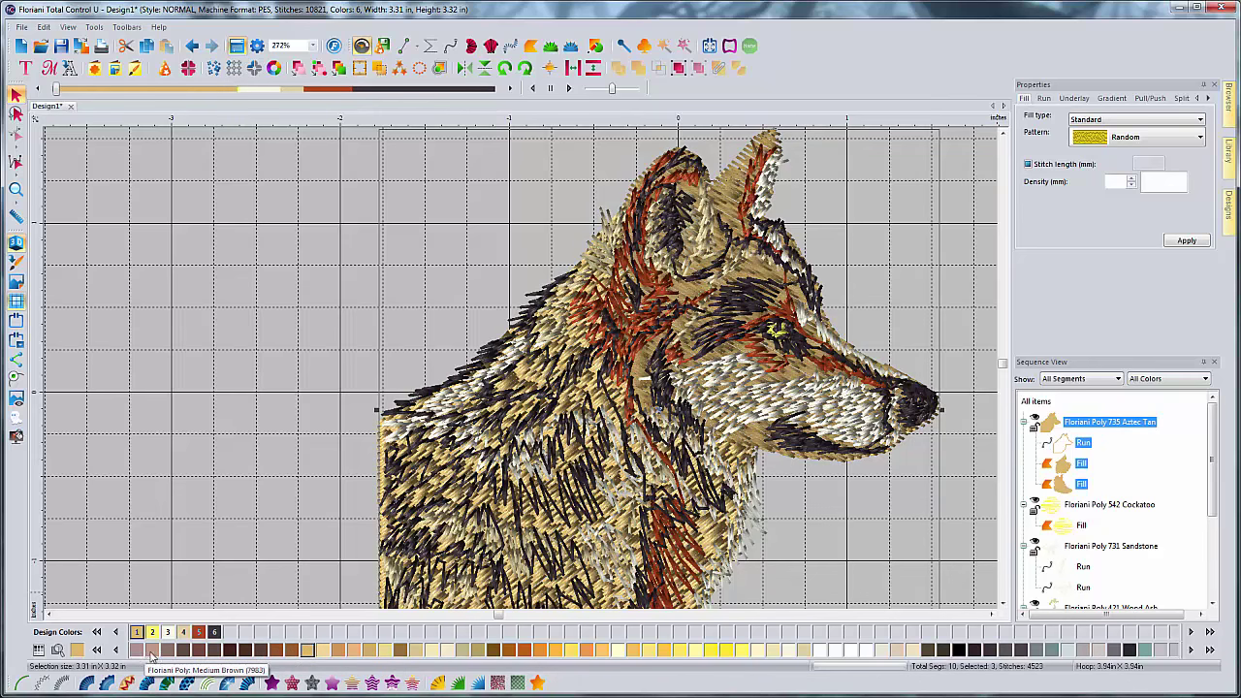
left_click(927, 652)
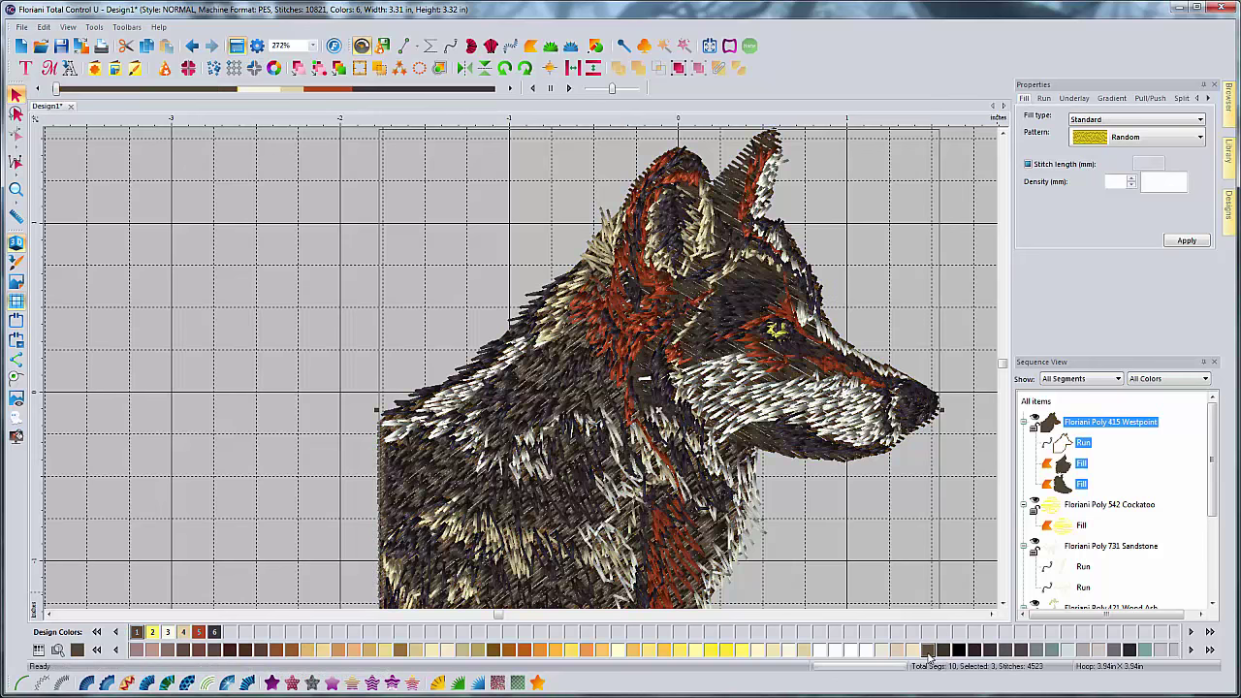
left_click(958, 651)
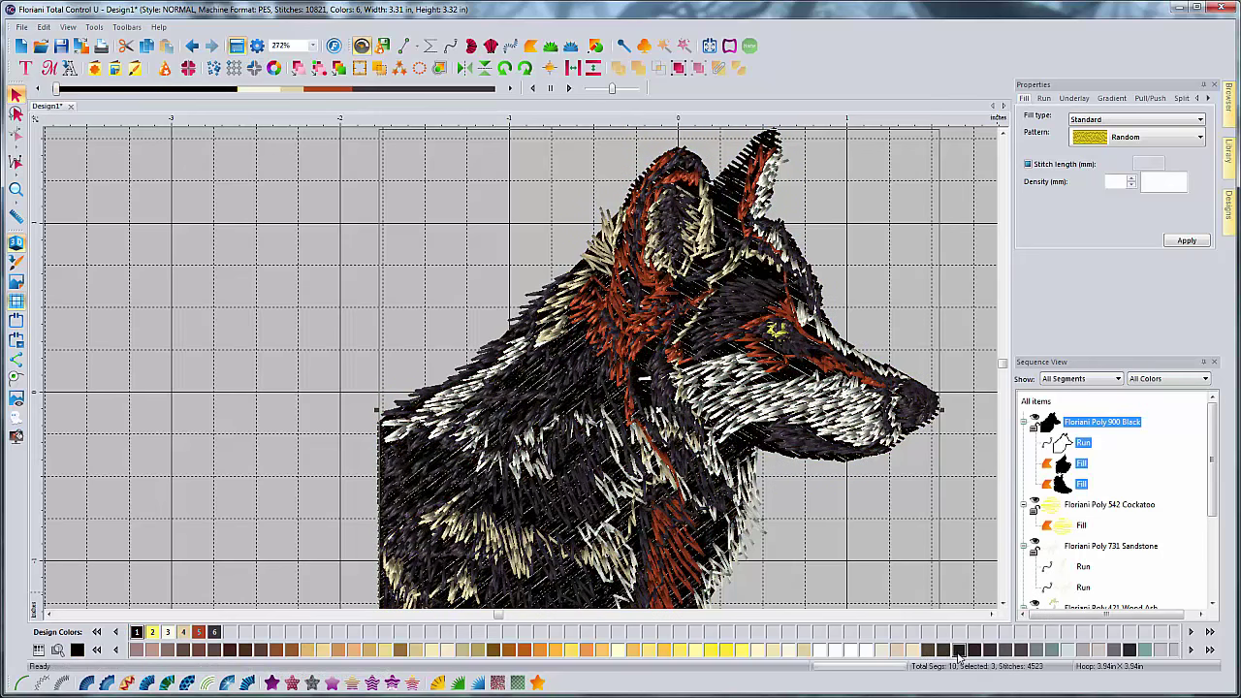
Step: Return the wolf's base group to Medium Grey, deselect it and view the recolored design in 3D
left_click(1068, 651)
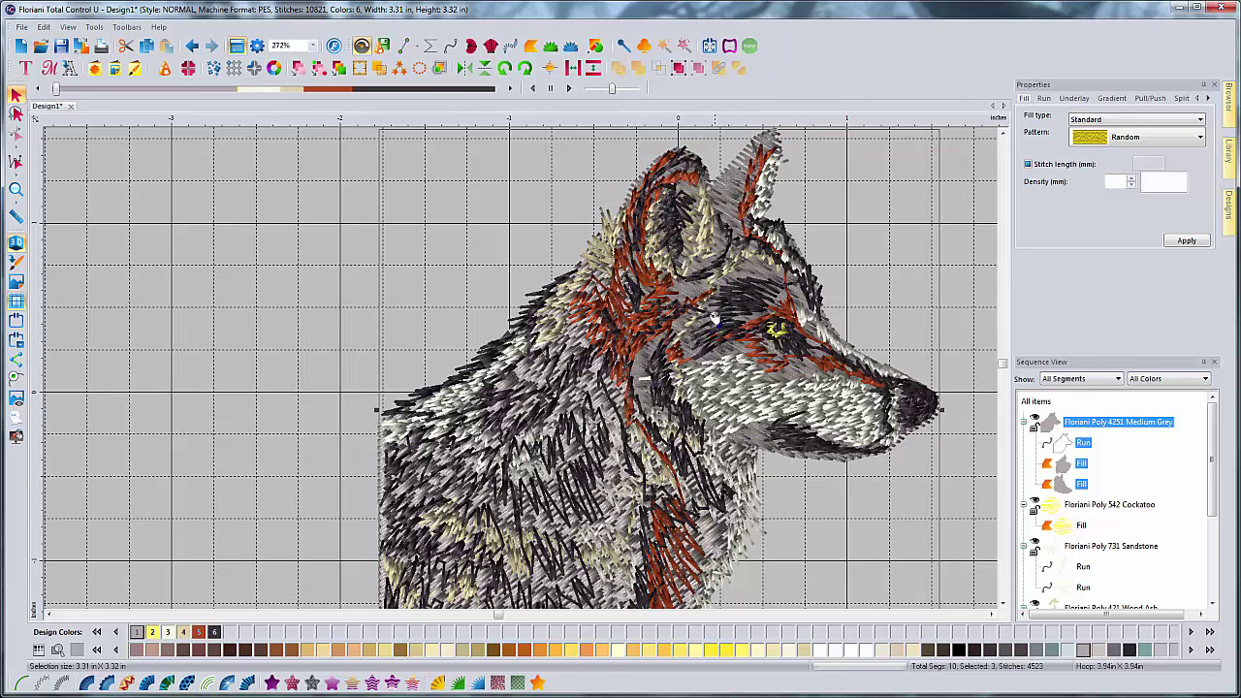
left_click(825, 499)
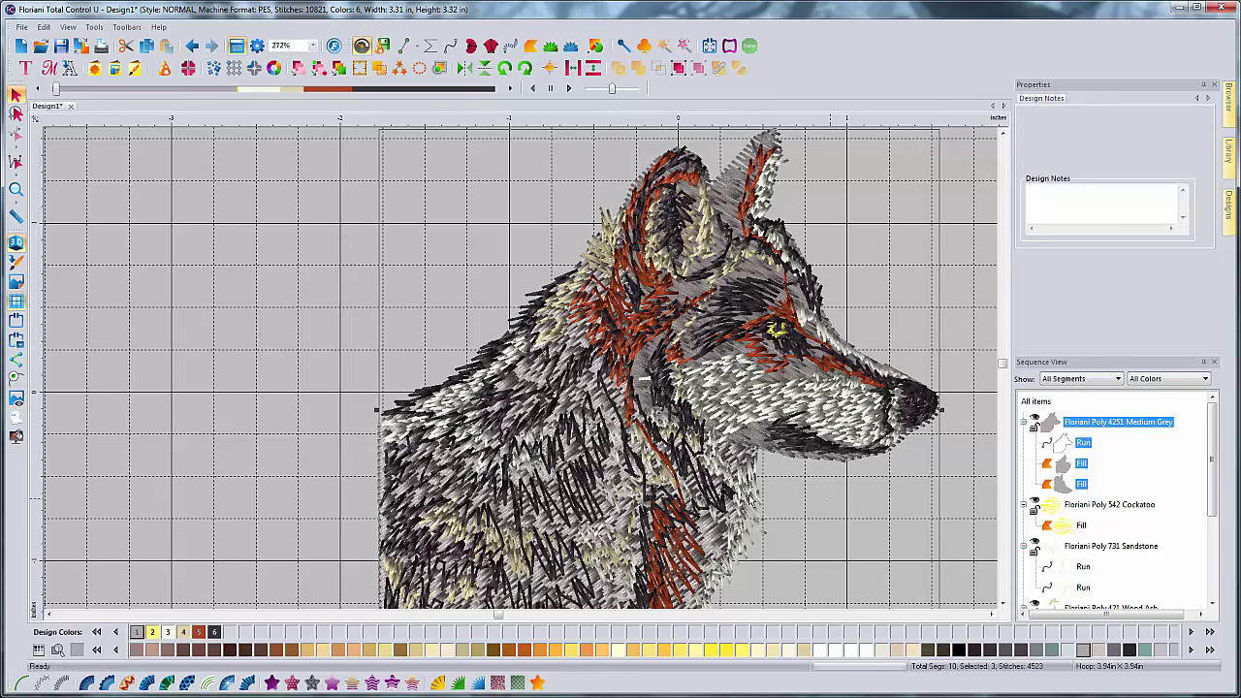
scroll(750, 500, "down", 1)
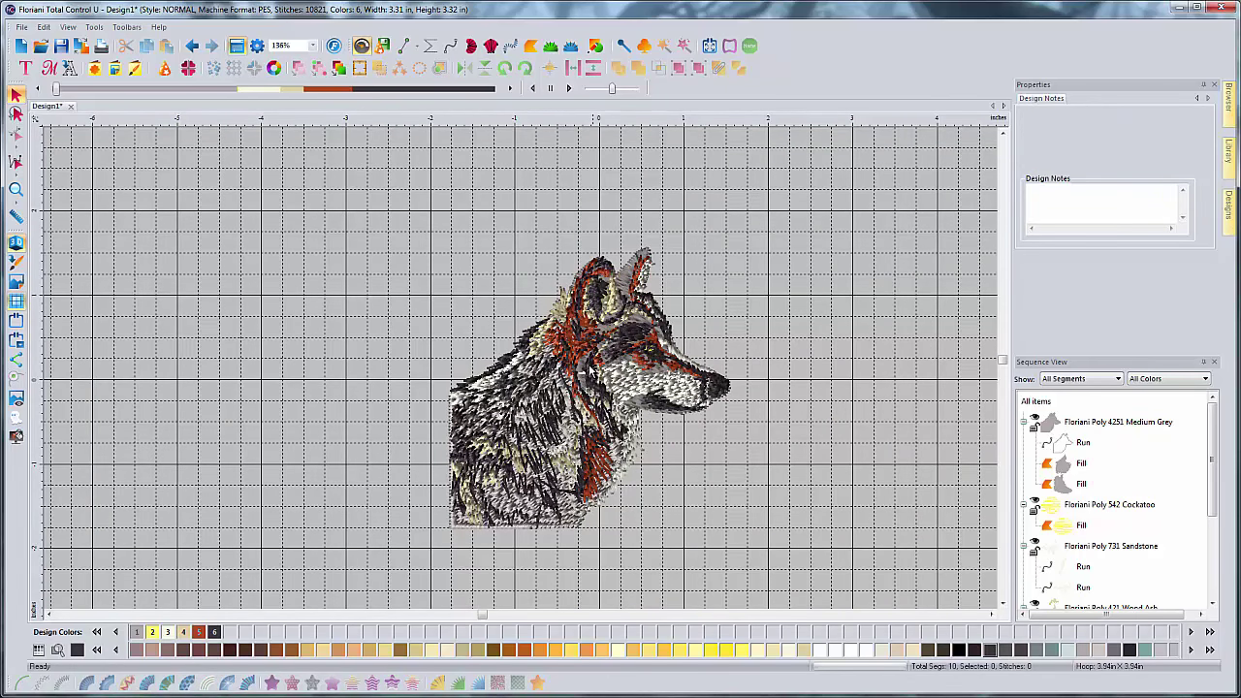
scroll(626, 407, "up", 1)
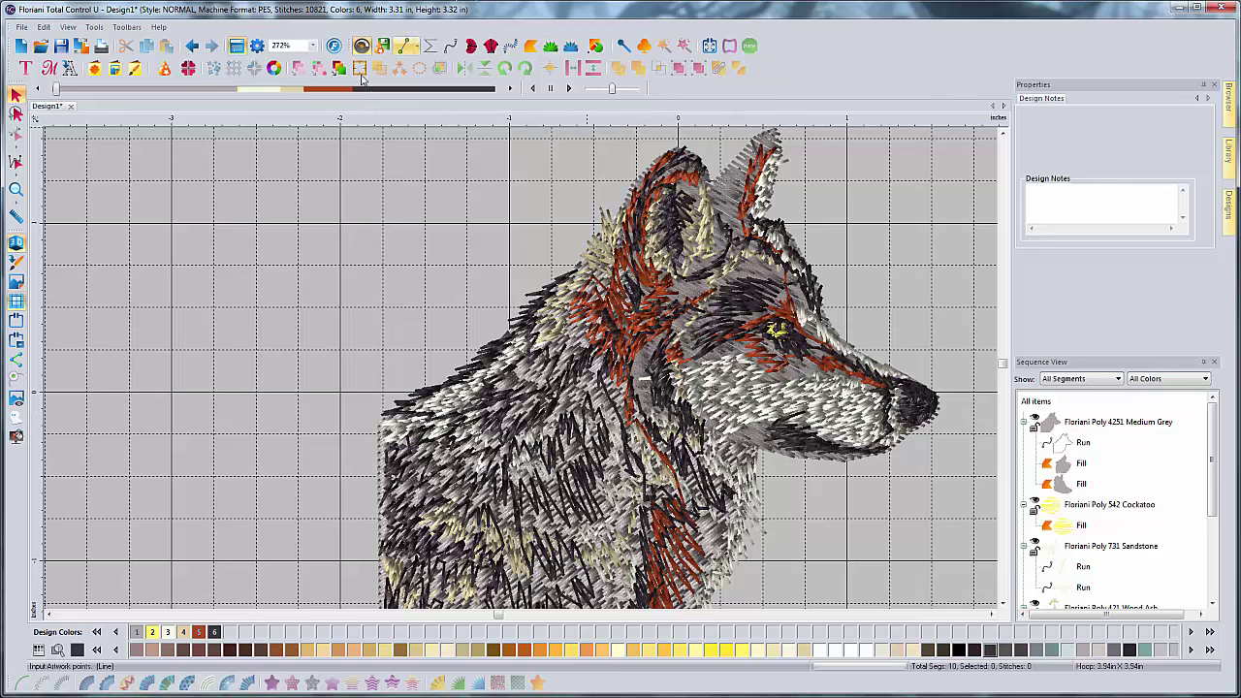
Step: Display the whole design as flat stitches and show the background wolf picture behind it
left_click(16, 242)
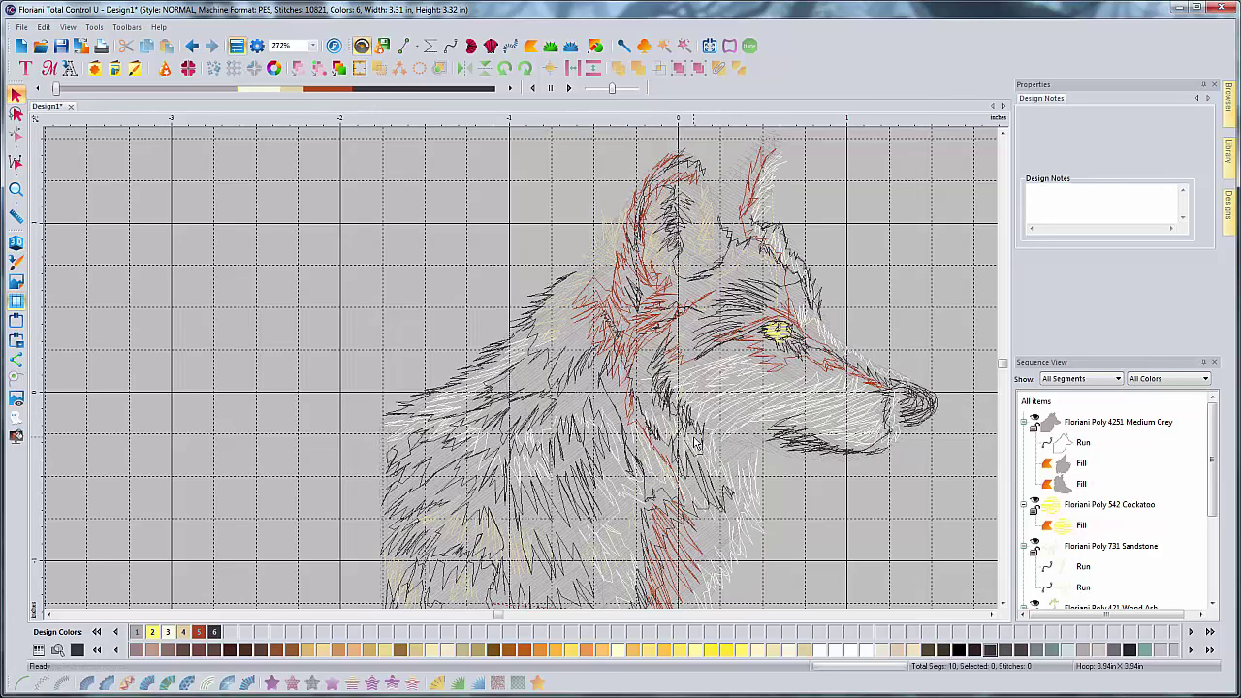
scroll(693, 437, "down", 1)
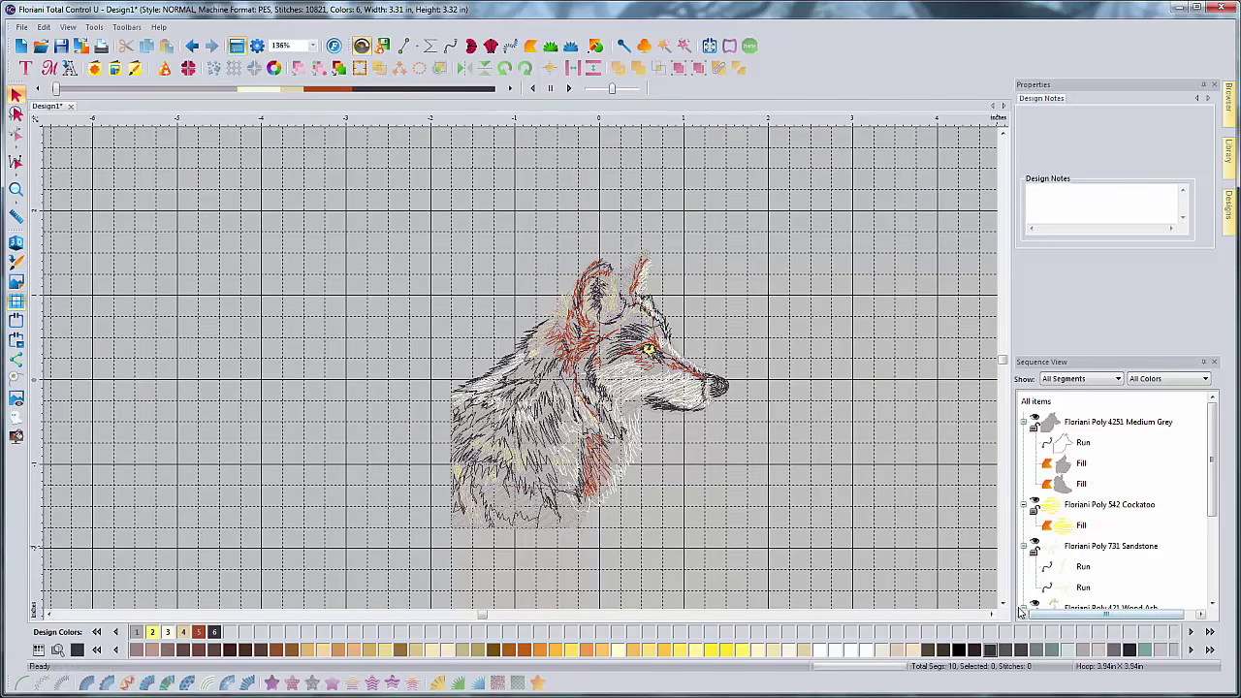
left_click(1002, 602)
left_click(991, 614)
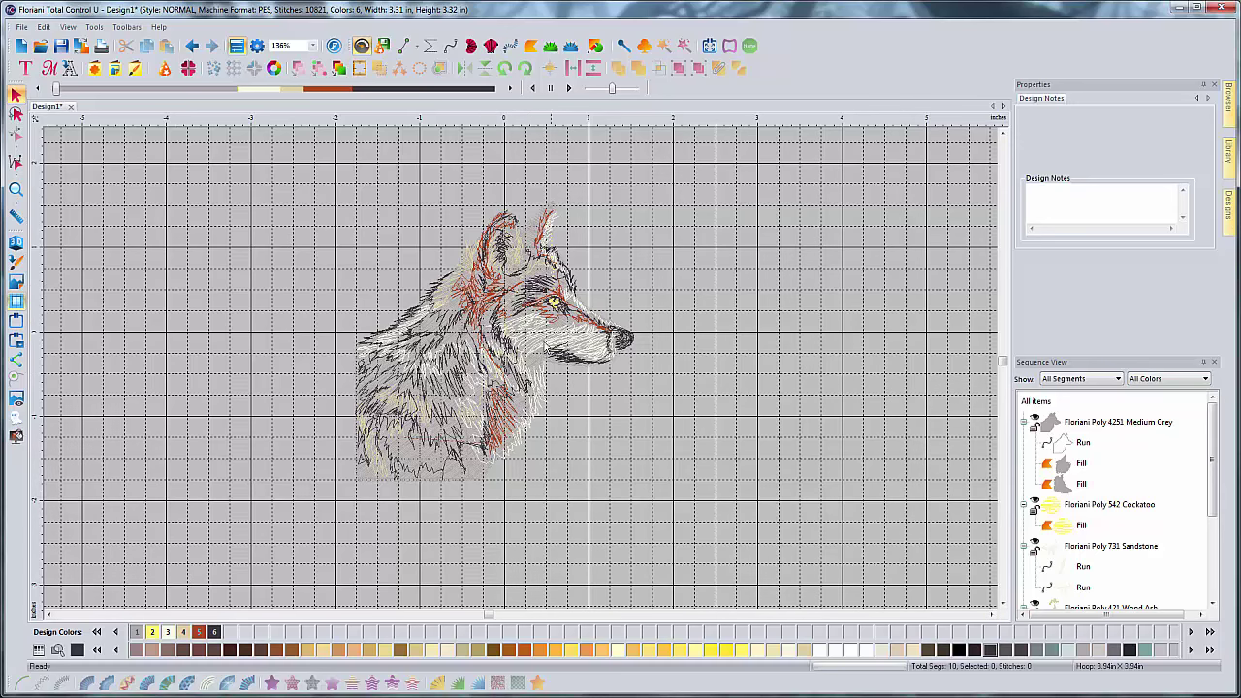
left_click(15, 283)
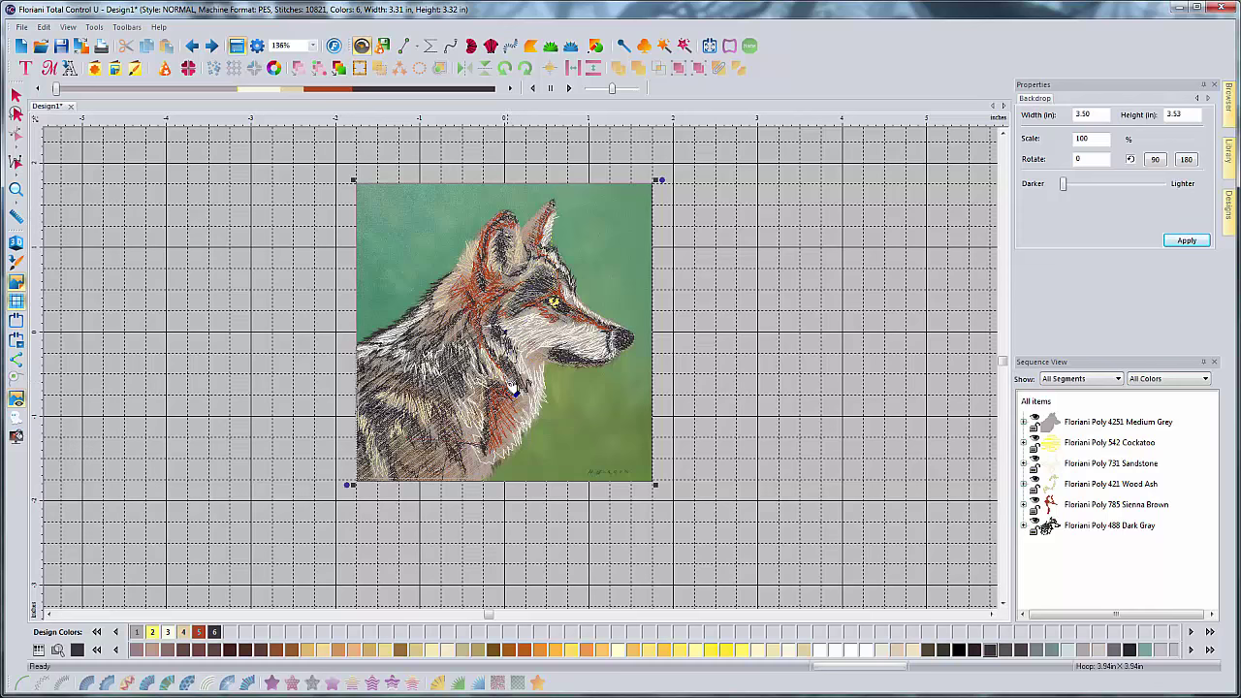
Step: Move the Sandstone run stitches off the wolf to the empty area right of the picture, and undo the move
left_click(1097, 466)
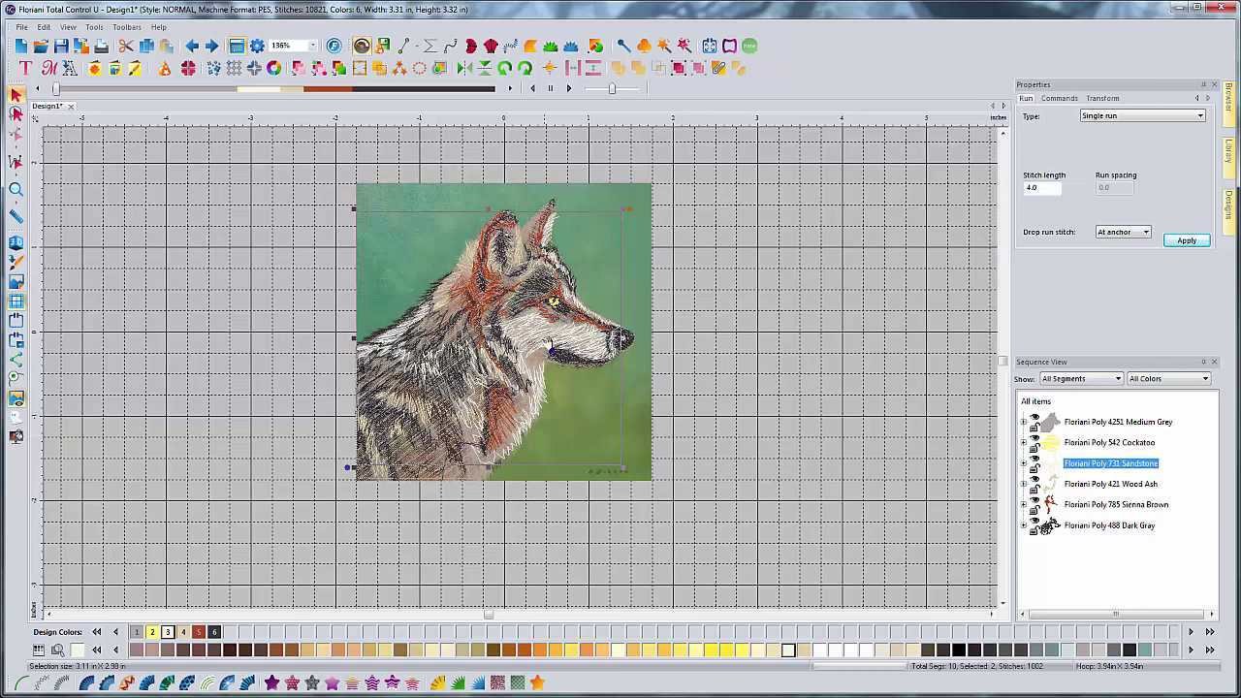
left_click(553, 341)
left_click_drag(553, 341, 849, 353)
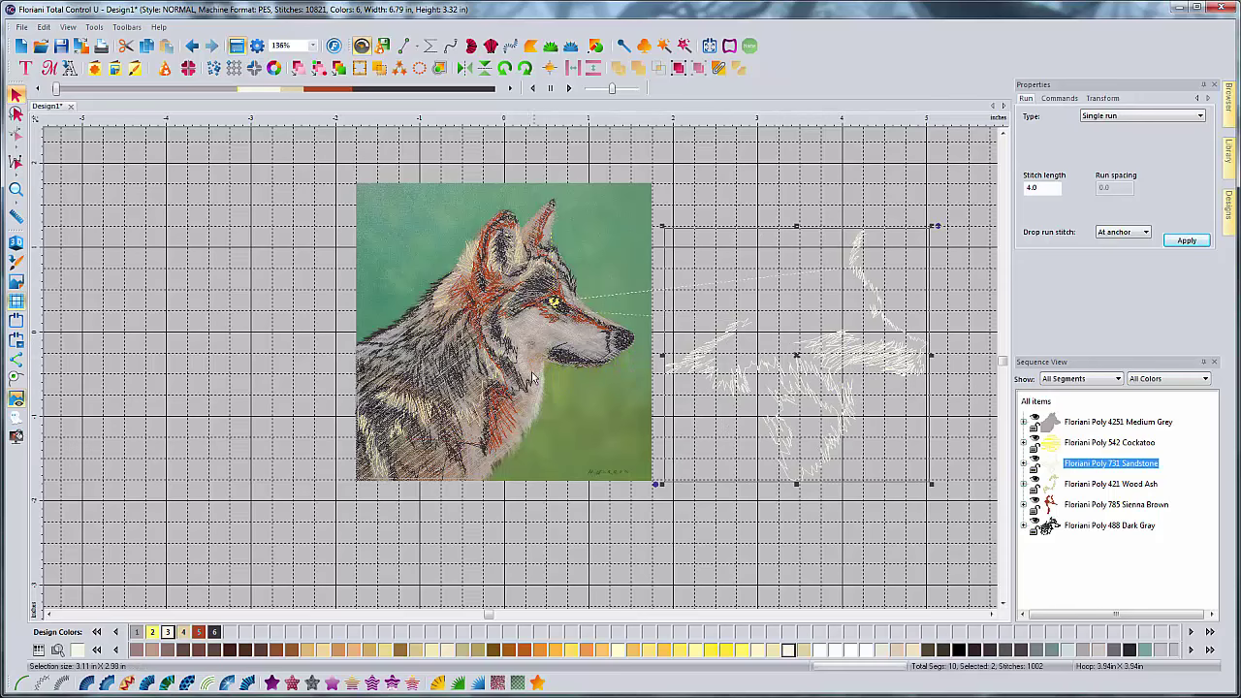
left_click(192, 45)
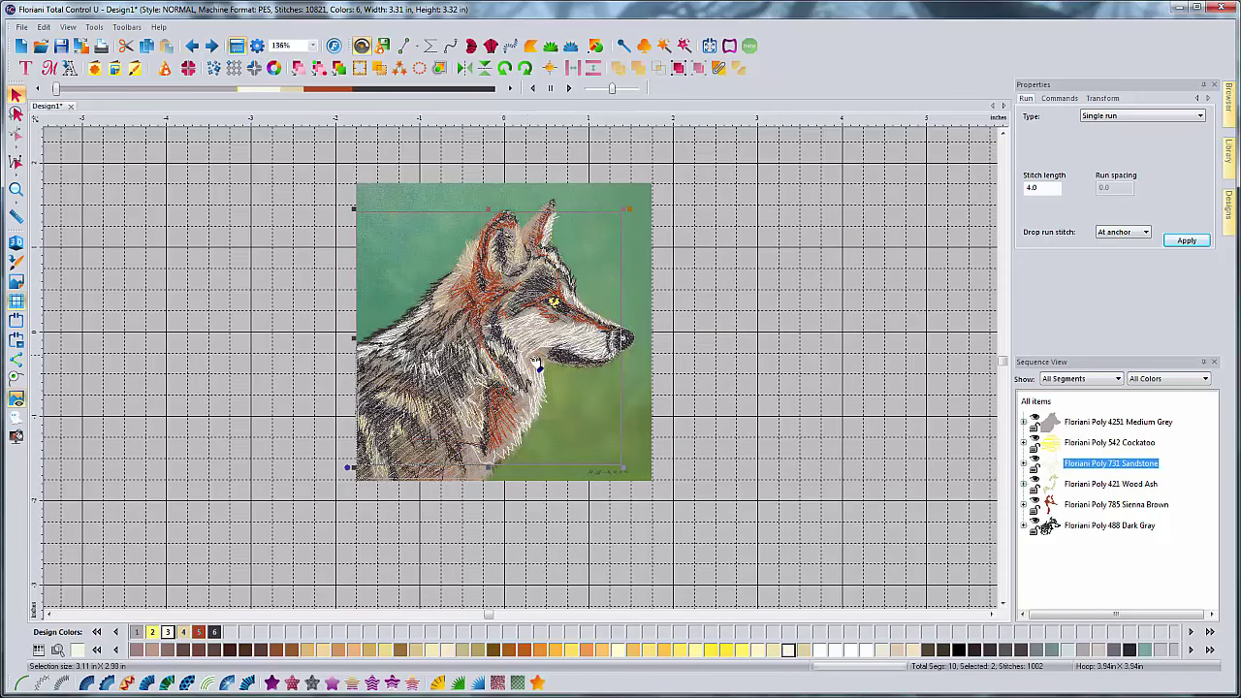